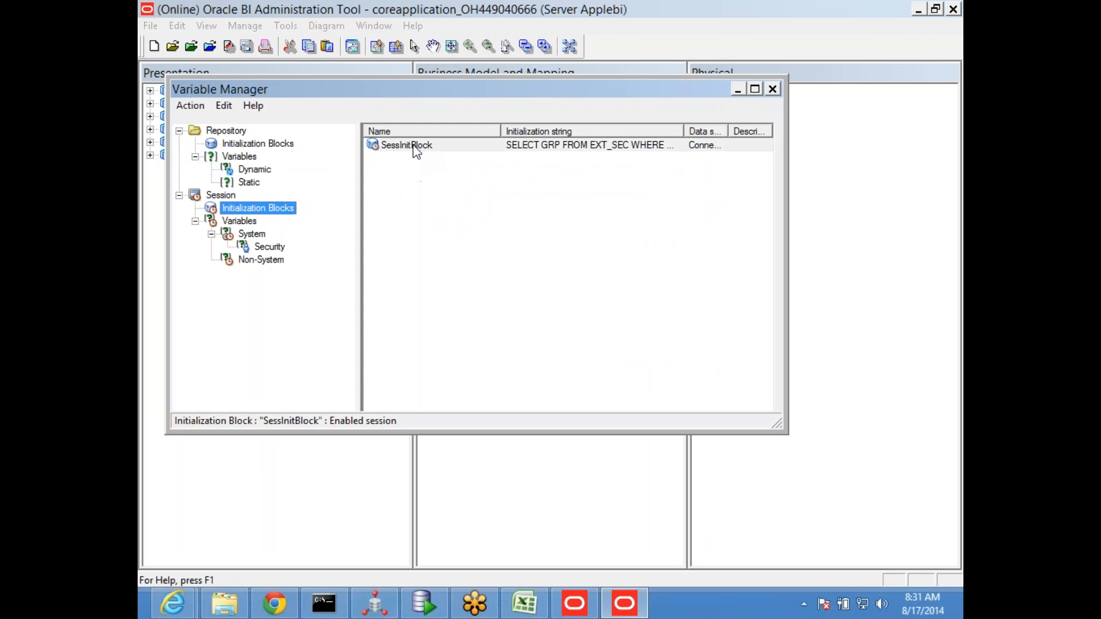
Open the session initialization block SessInitBlock to review its settings, then close it and the Variable Manager
{"action": "left_click", "coordinate": [472, 405]}
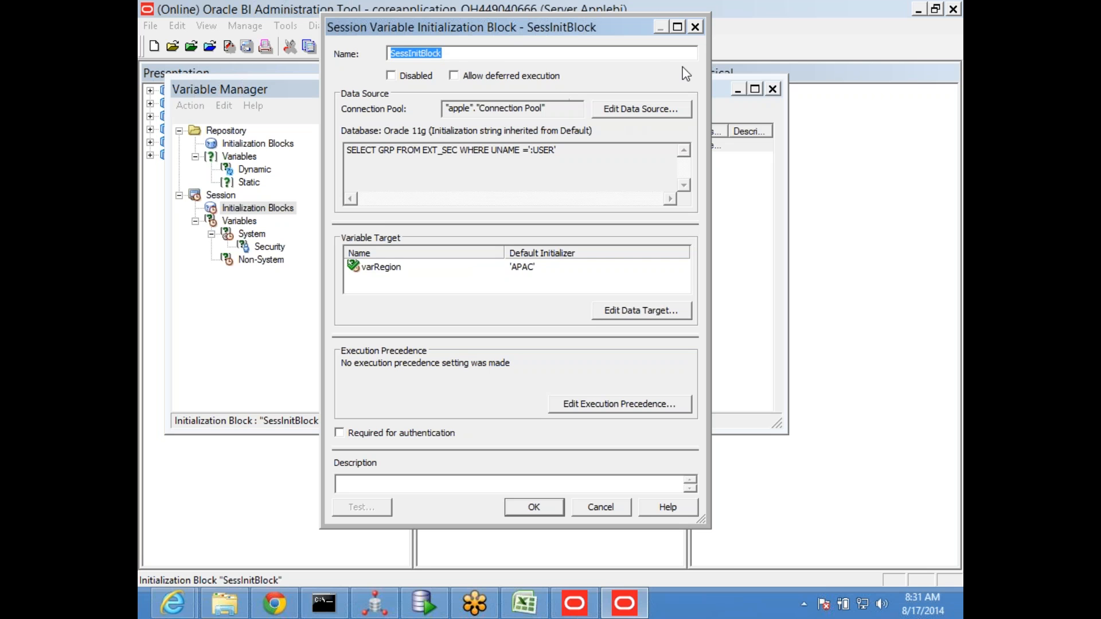
{"action": "left_click", "coordinate": [695, 27]}
{"action": "left_click", "coordinate": [775, 92]}
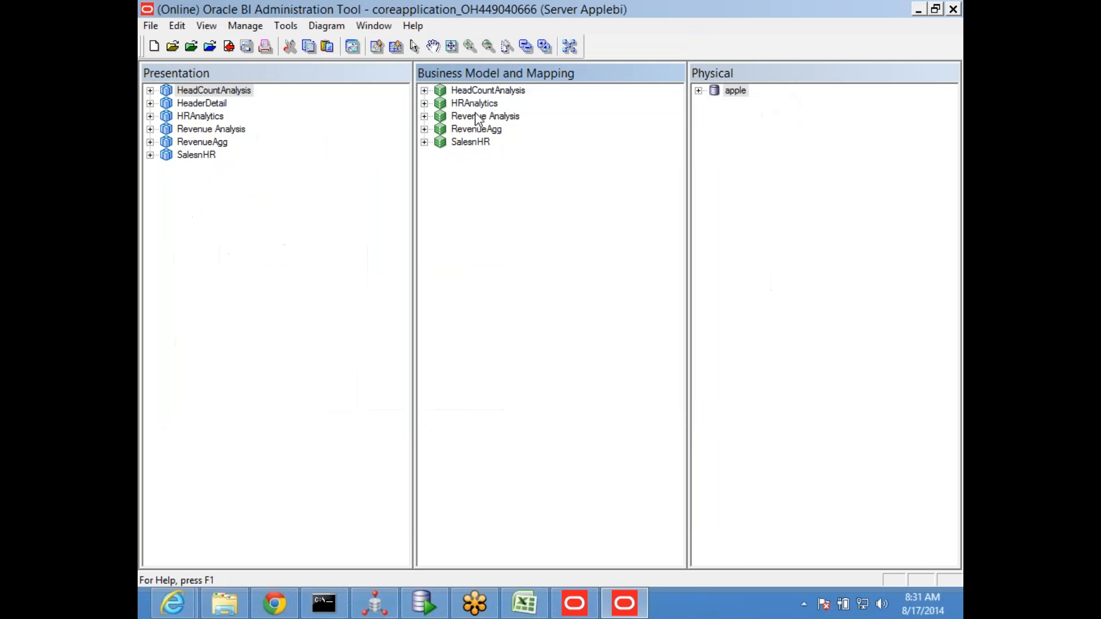
Reopen the Variable Manager, review the repository initialization block RepInitBlock, and close both windows
{"action": "left_click", "coordinate": [246, 26]}
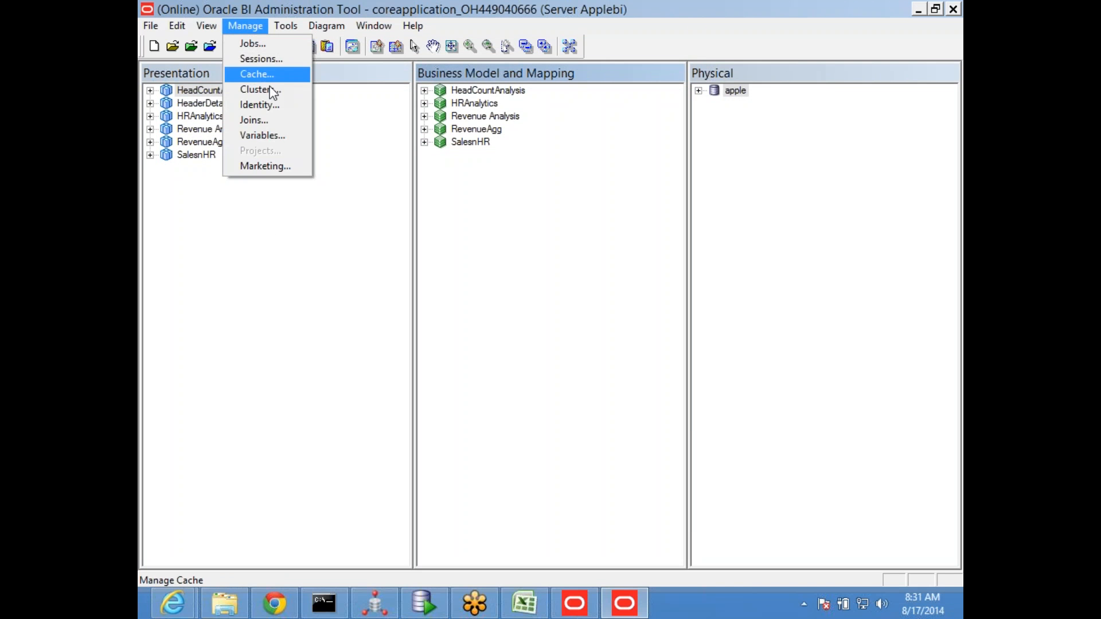
{"action": "left_click", "coordinate": [281, 137]}
{"action": "left_click", "coordinate": [246, 144]}
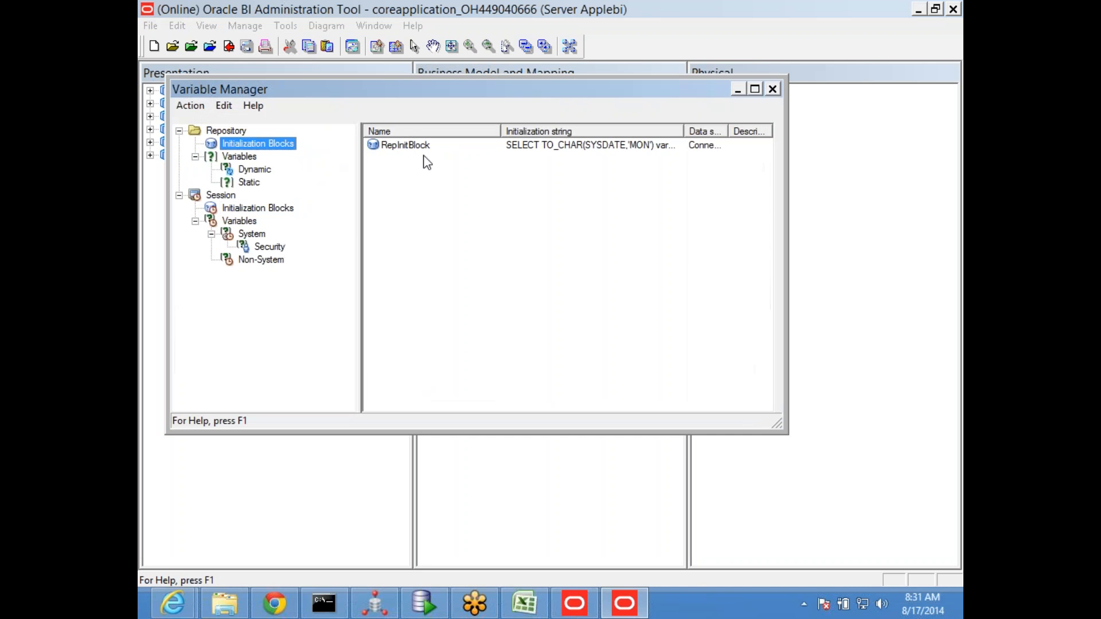
{"action": "double_click", "coordinate": [435, 145]}
{"action": "left_click", "coordinate": [471, 406]}
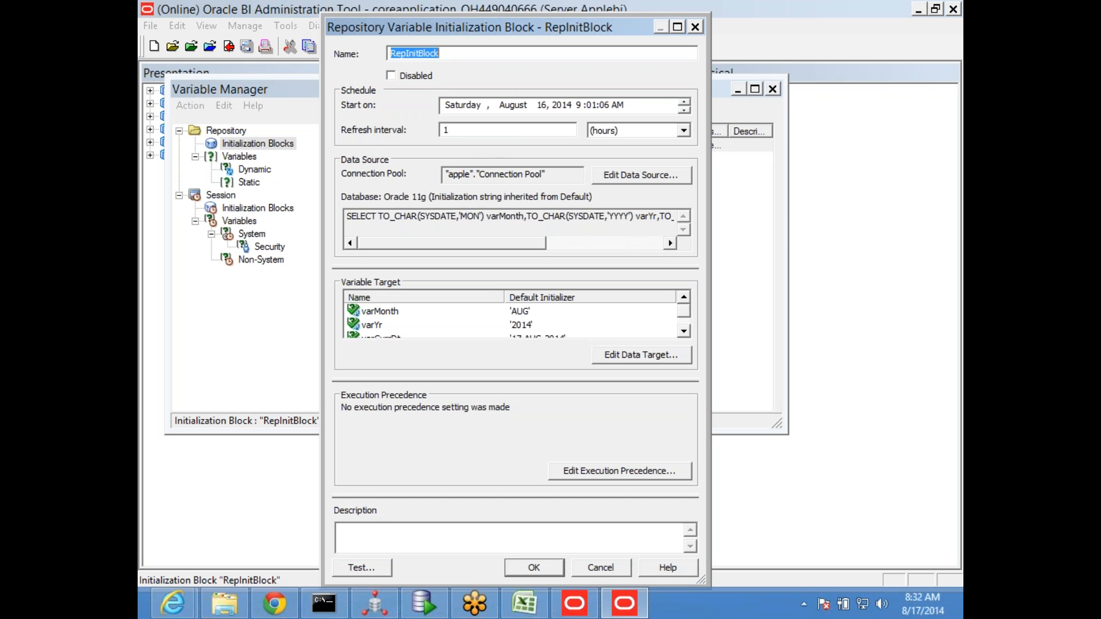
{"action": "left_click", "coordinate": [693, 28]}
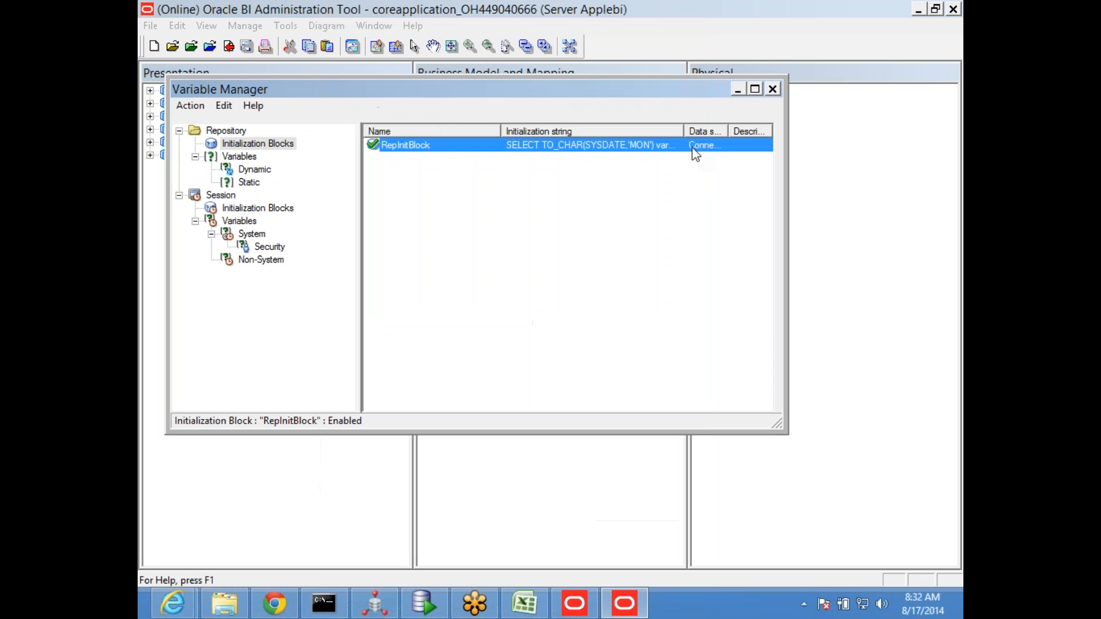
{"action": "left_click", "coordinate": [772, 89]}
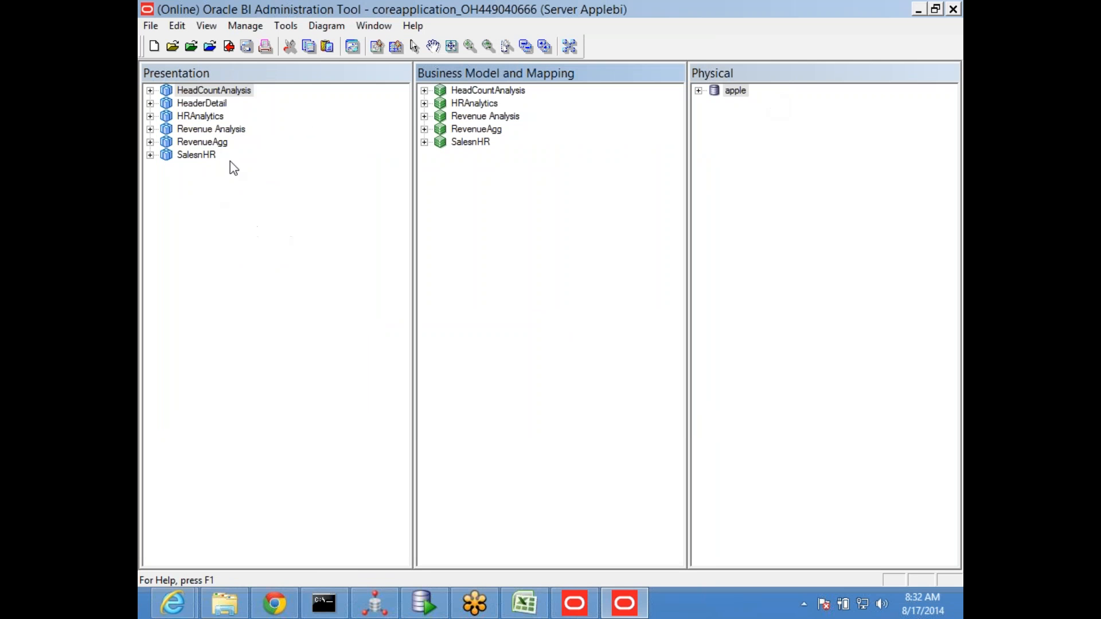
Review the data source query and variable target of the session initialization block SessInitBlock, then cancel its dialog
{"action": "left_click", "coordinate": [245, 26]}
{"action": "left_click", "coordinate": [266, 134]}
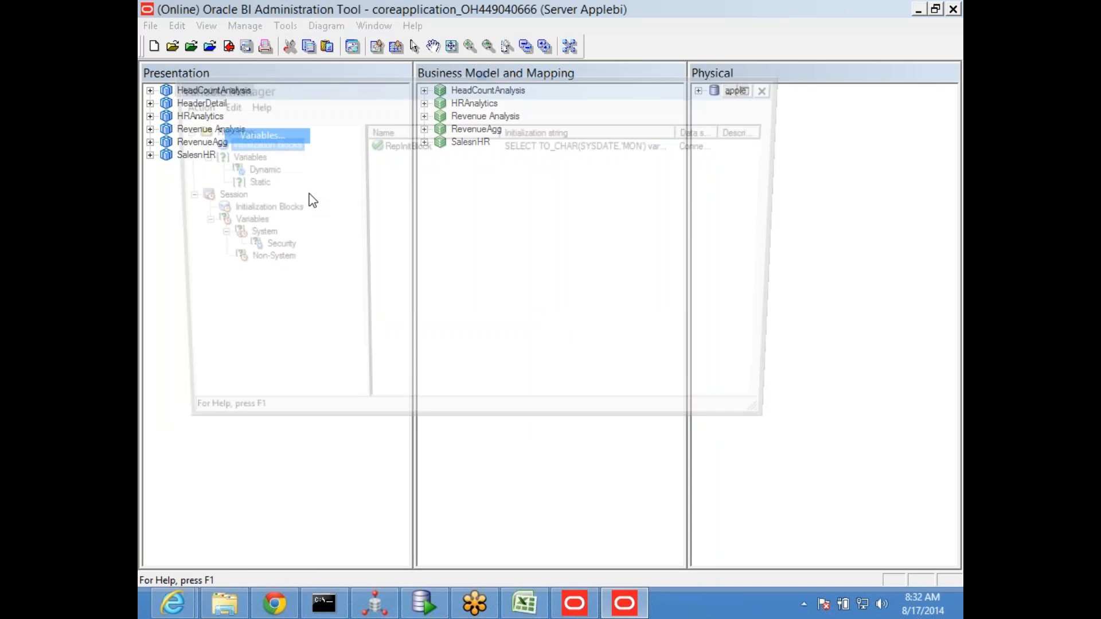
{"action": "left_click", "coordinate": [255, 208]}
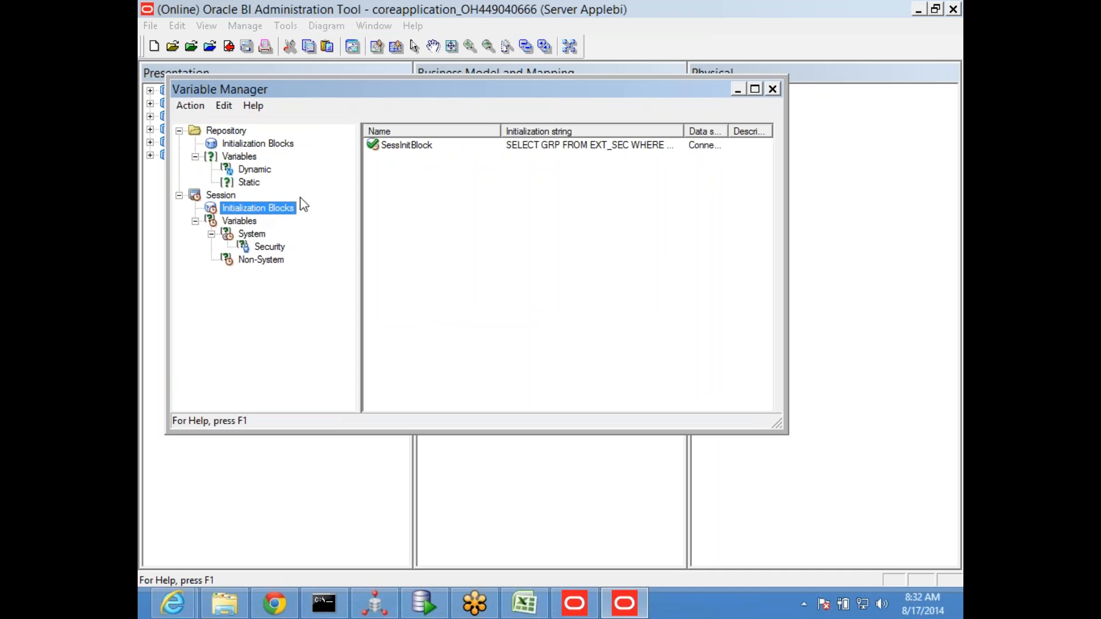
{"action": "double_click", "coordinate": [404, 145]}
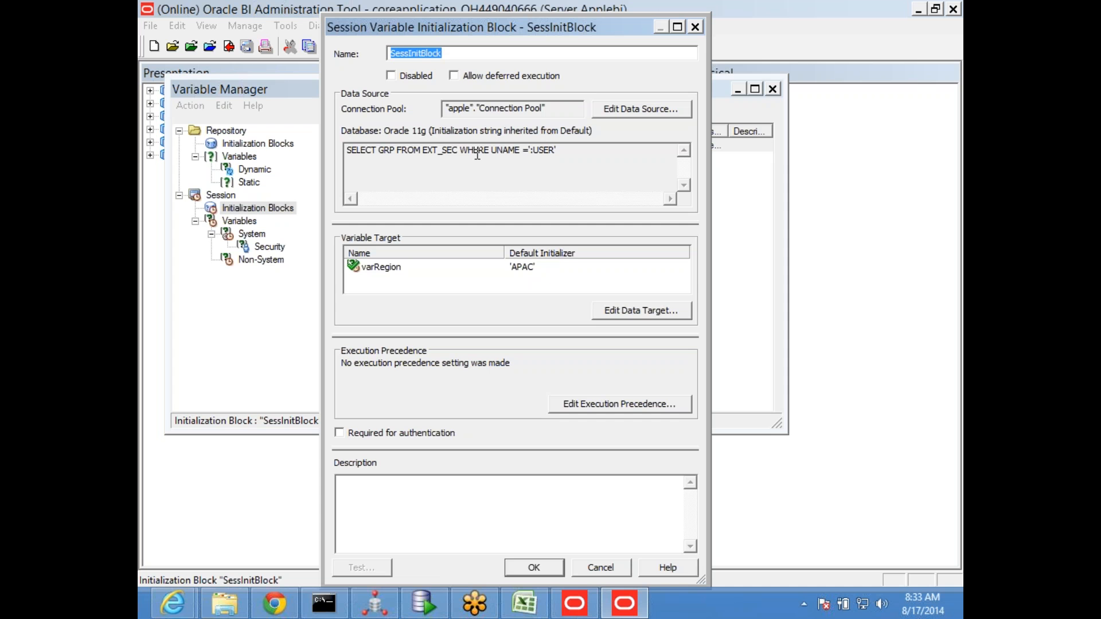
{"action": "left_click", "coordinate": [605, 571]}
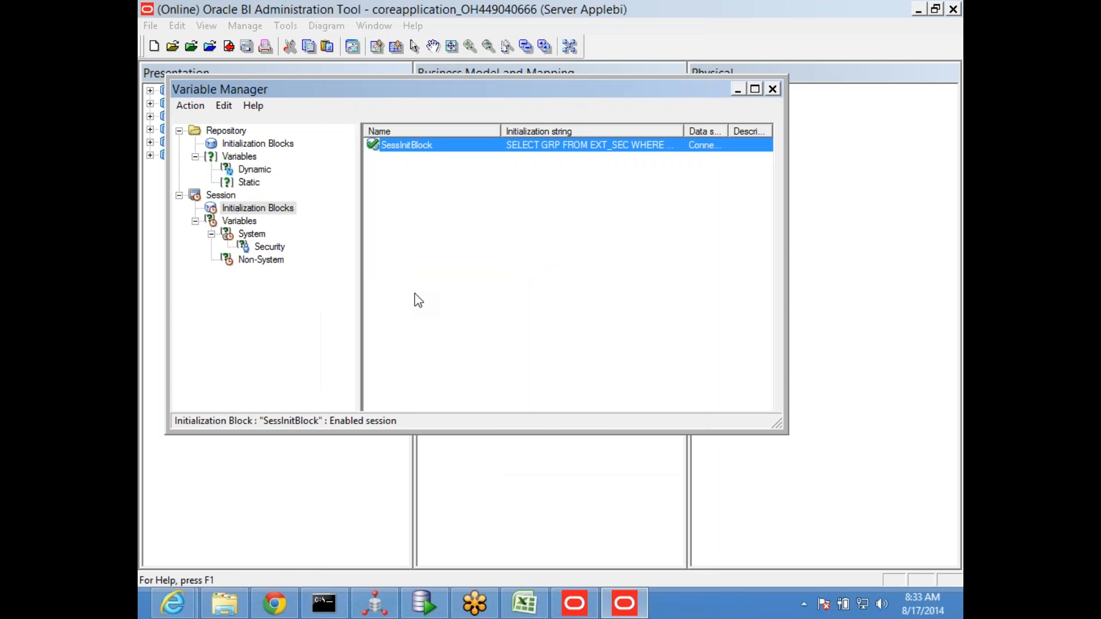
Review the system session variables that can be created in the Variable Manager, without creating one
{"action": "left_click", "coordinate": [250, 235]}
{"action": "right_click", "coordinate": [457, 218]}
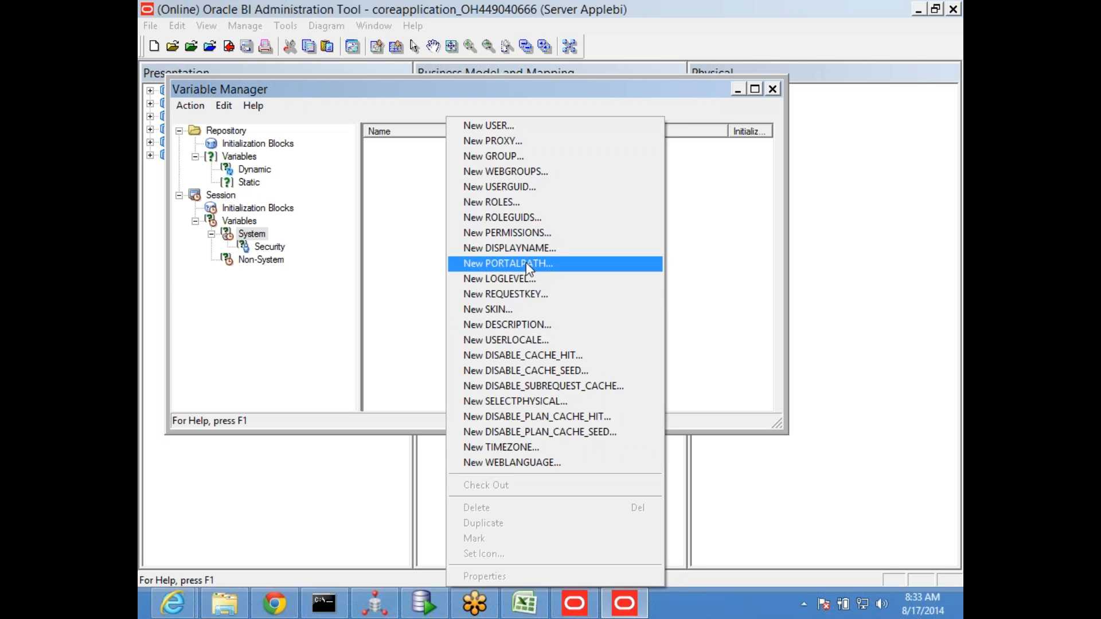
{"action": "left_click", "coordinate": [418, 253]}
Open the data source of the session initialization block SessInitBlock and select its whole default initialization string
{"action": "left_click", "coordinate": [287, 210]}
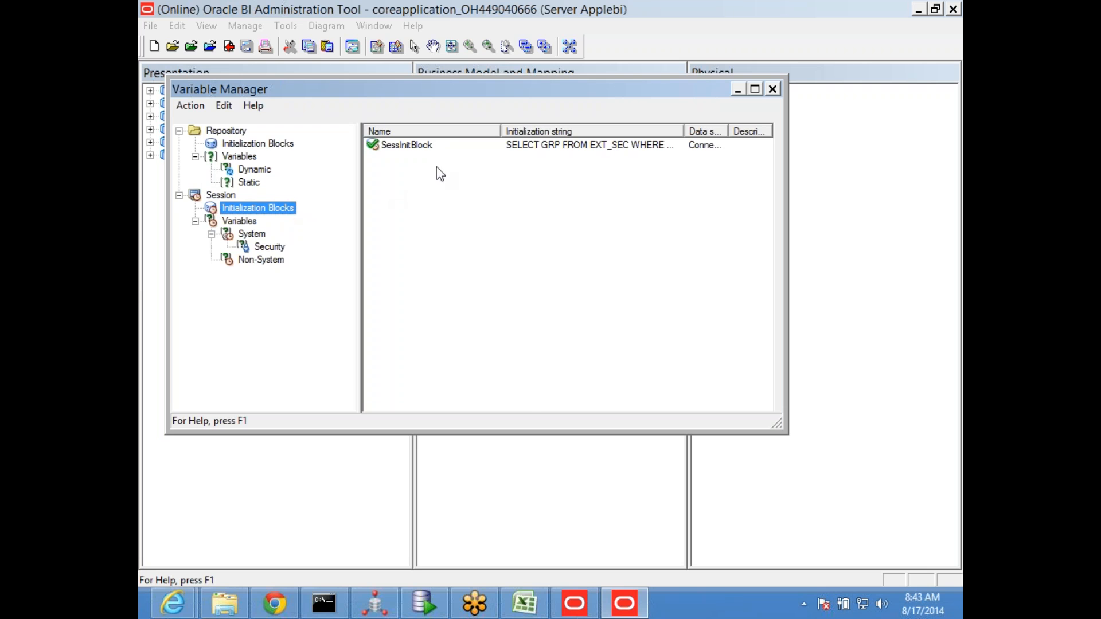
{"action": "left_click", "coordinate": [952, 236]}
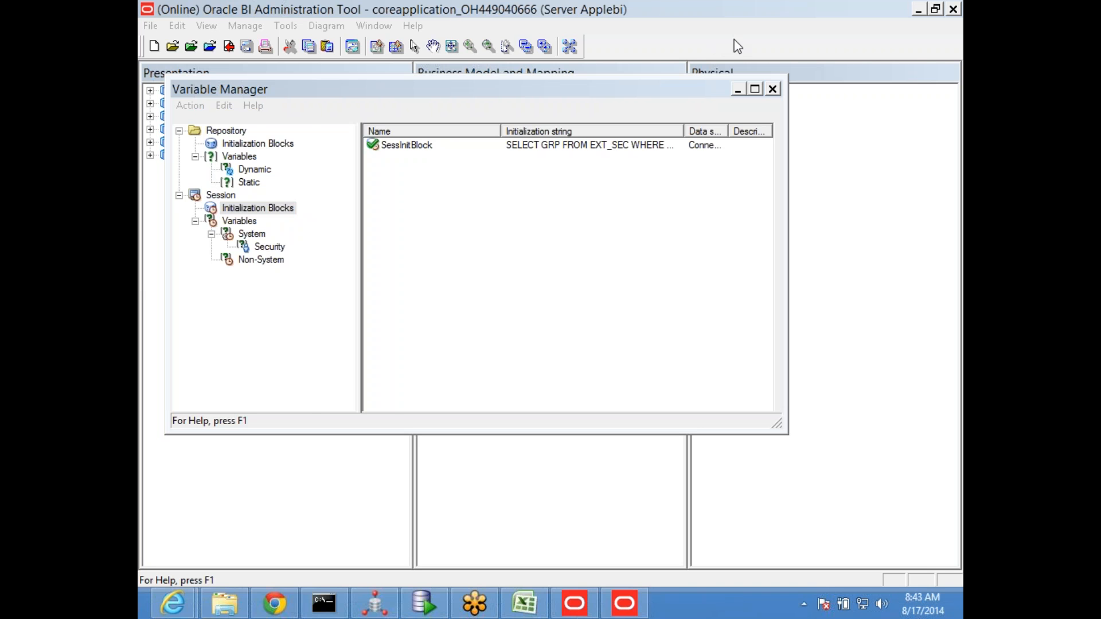
{"action": "left_click", "coordinate": [407, 148]}
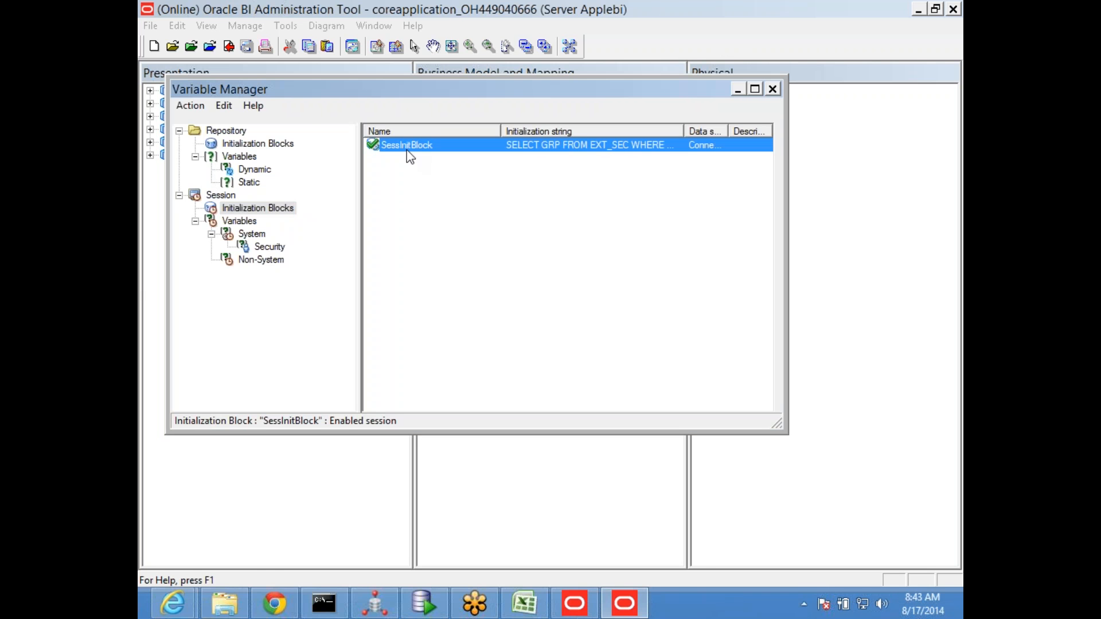
{"action": "double_click", "coordinate": [408, 149]}
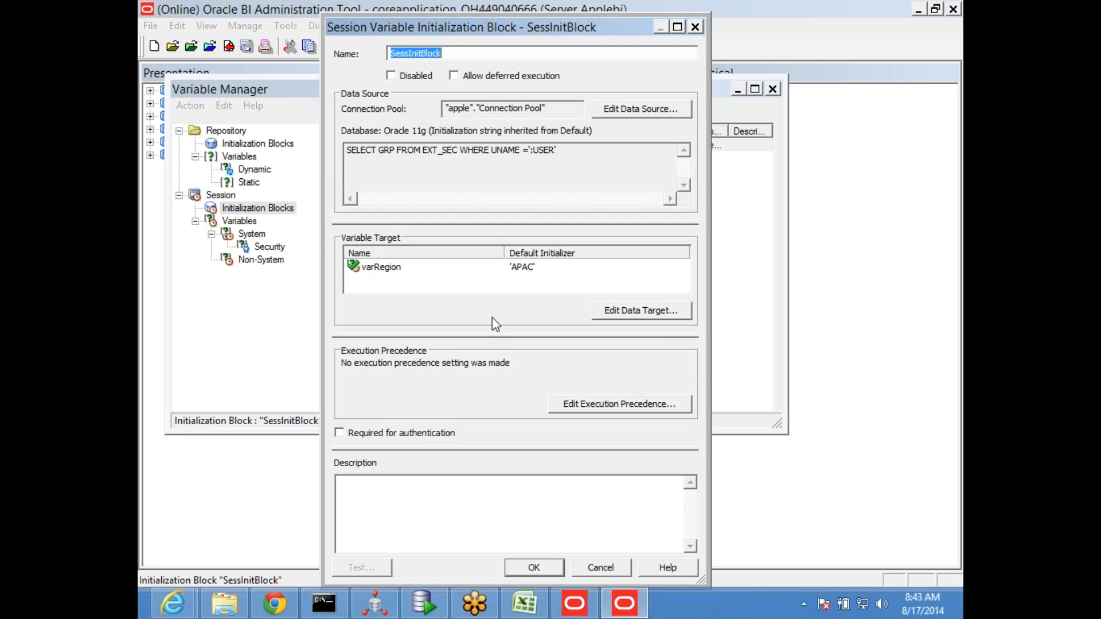
{"action": "left_click_drag", "start_coordinate": [557, 150], "coordinate": [346, 150]}
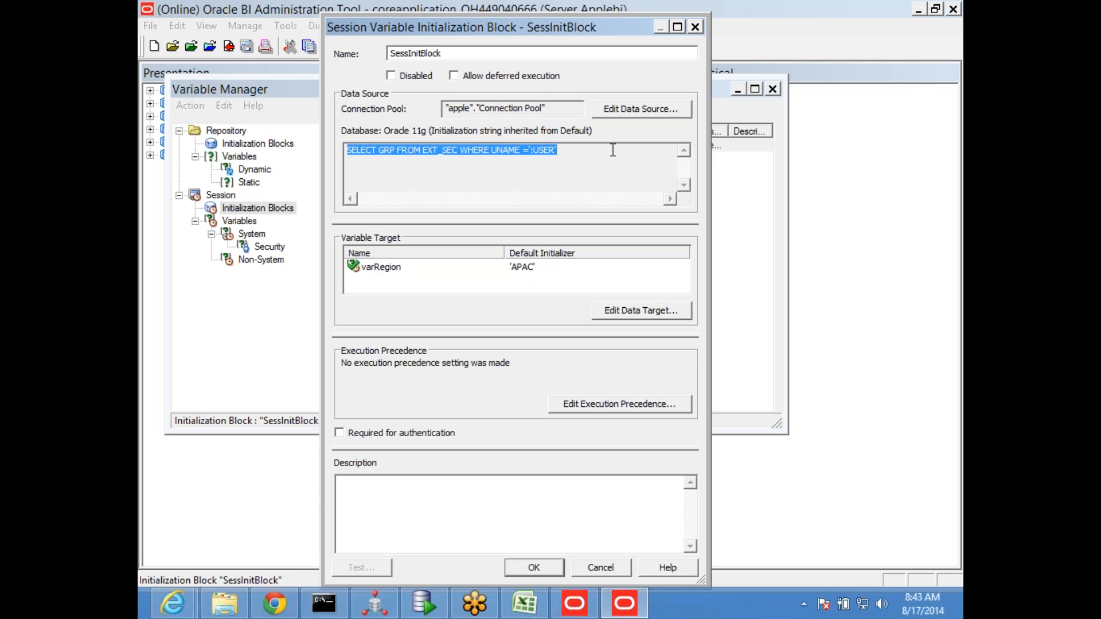
{"action": "left_click", "coordinate": [641, 110]}
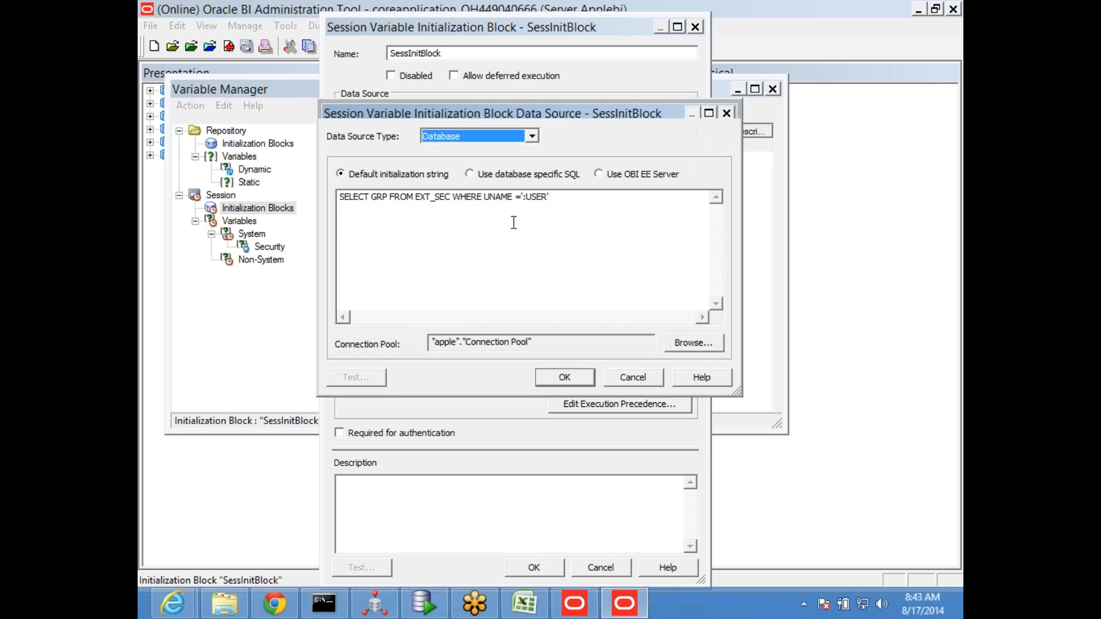
{"action": "left_click_drag", "start_coordinate": [579, 196], "coordinate": [209, 201]}
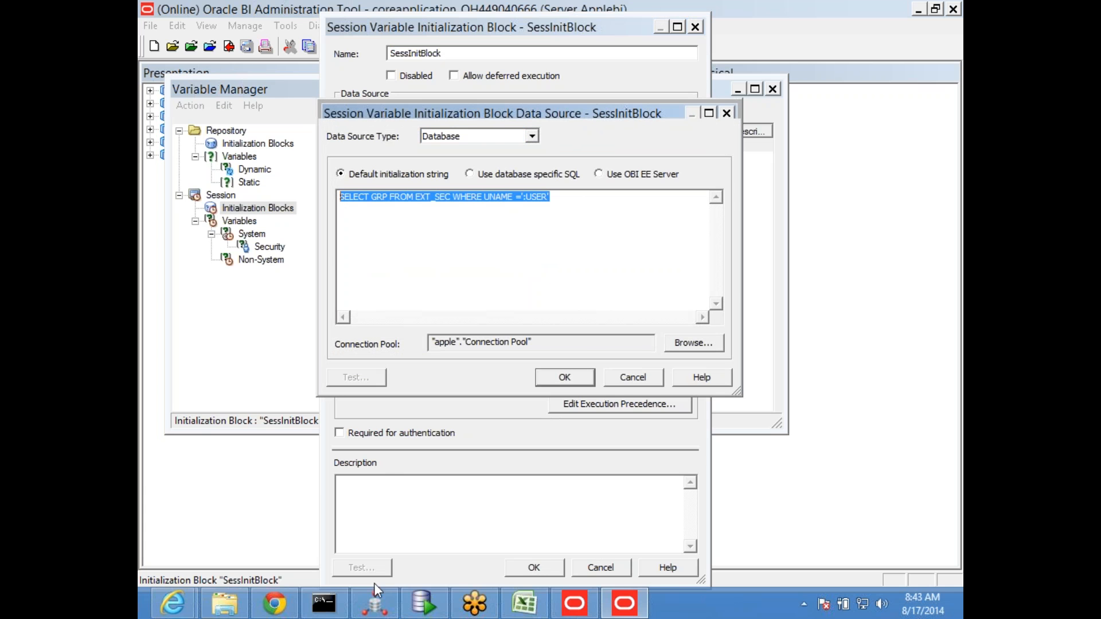
Switch to SQL Developer and connect to the BISAMPLE database, entering the account password
{"action": "left_click", "coordinate": [423, 603]}
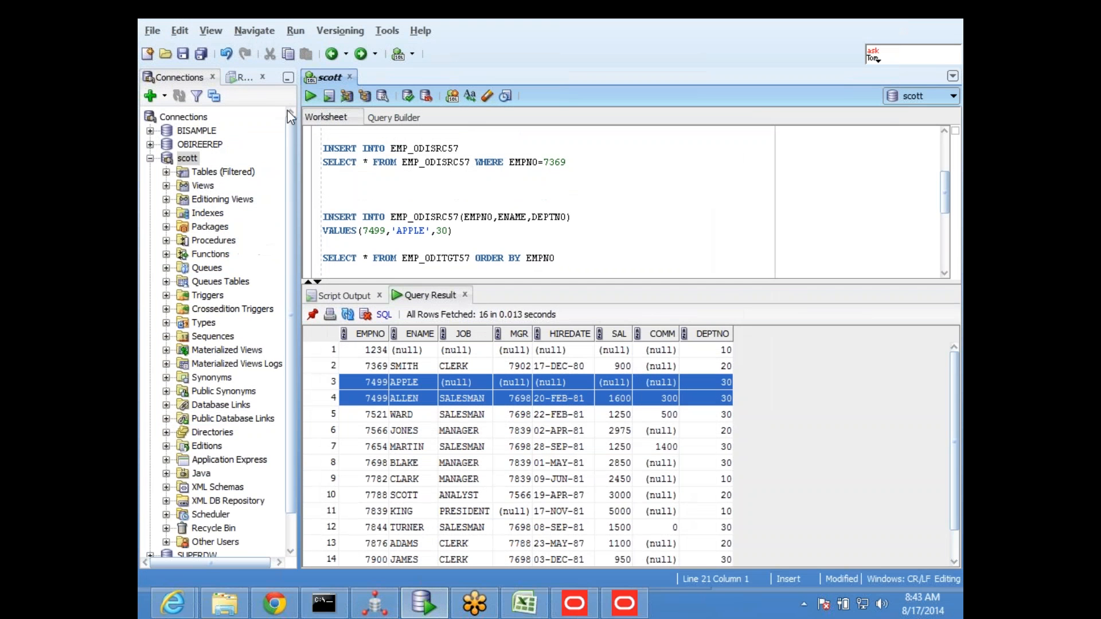
{"action": "double_click", "coordinate": [195, 131]}
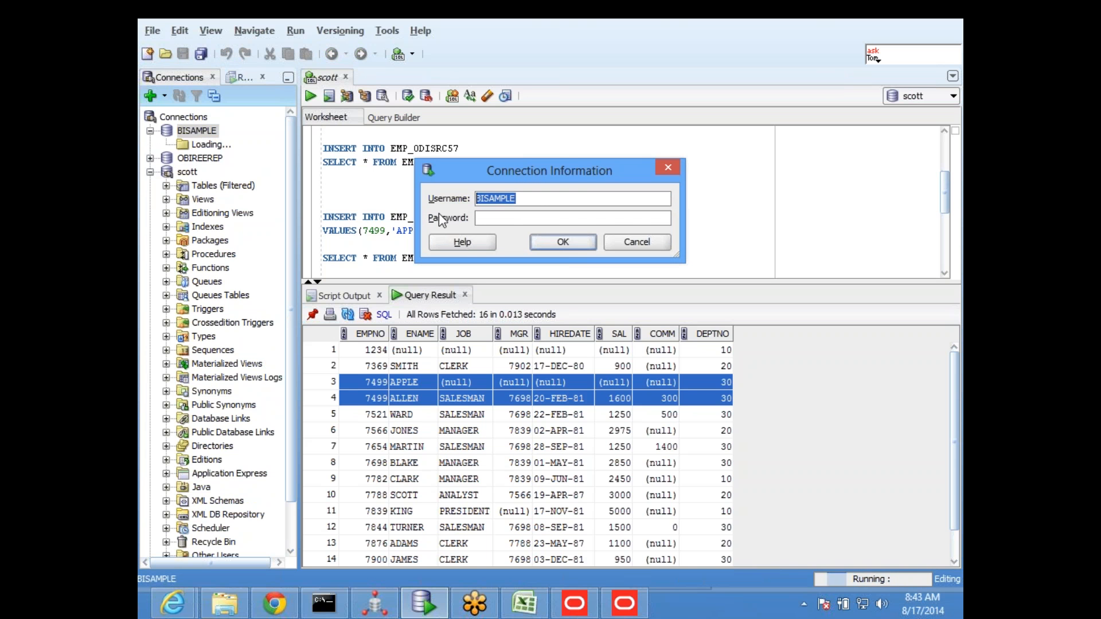
{"action": "left_click", "coordinate": [512, 218]}
{"action": "type", "text": "bisample"}
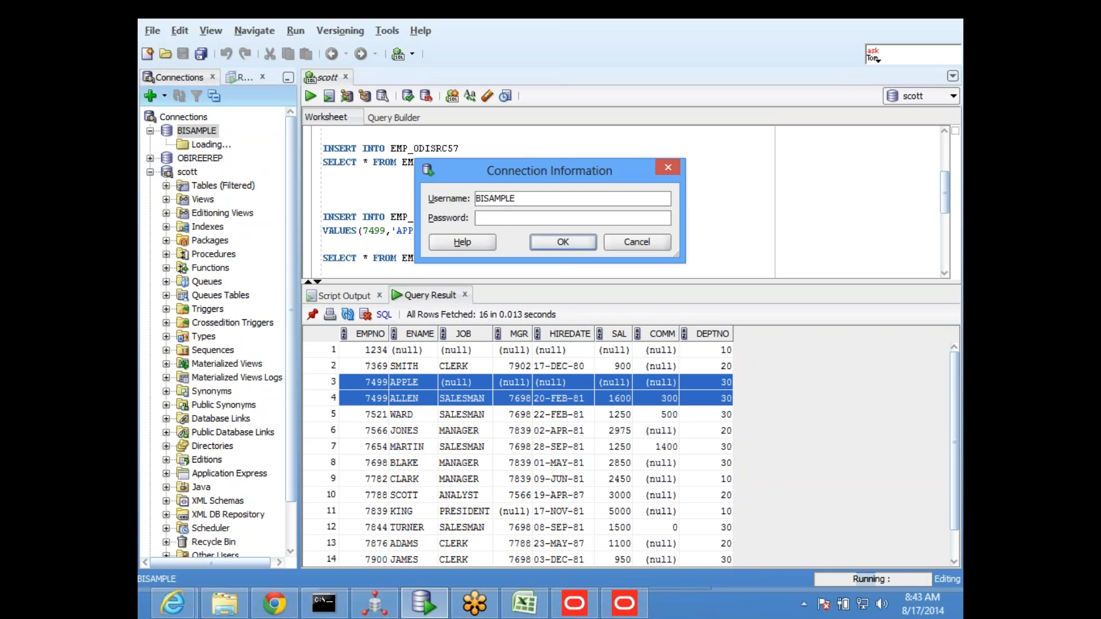
{"action": "left_click", "coordinate": [562, 246]}
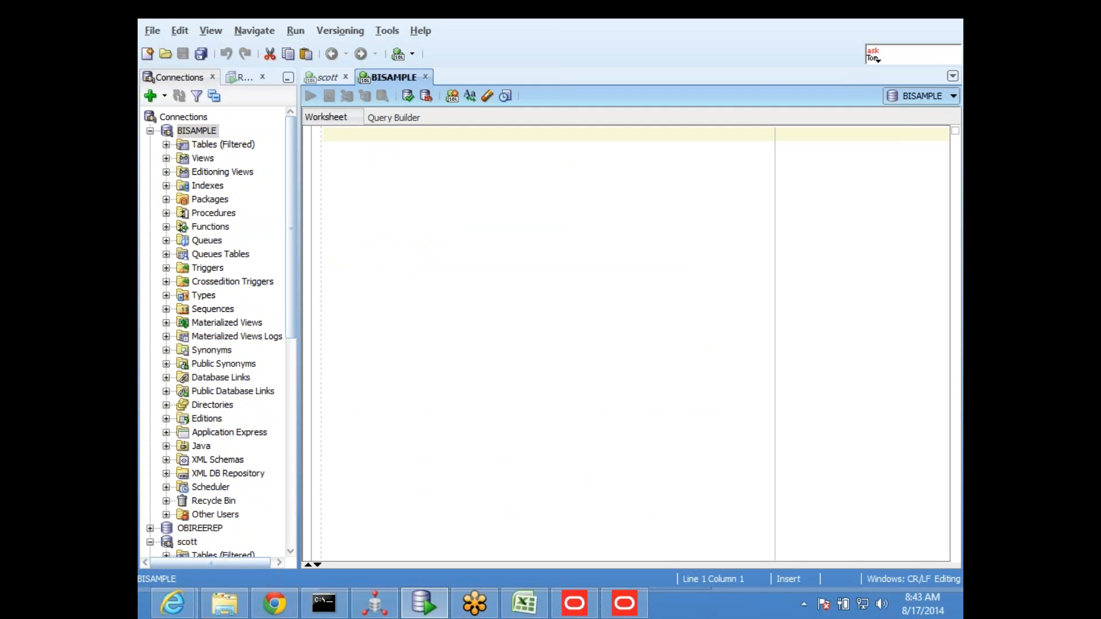
{"action": "key", "text": "Return"}
{"action": "key", "text": "Return"}
{"action": "key", "text": "Return"}
{"action": "type", "text": "sELE"}
{"action": "key", "text": "BackSpace"}
{"action": "key", "text": "BackSpace"}
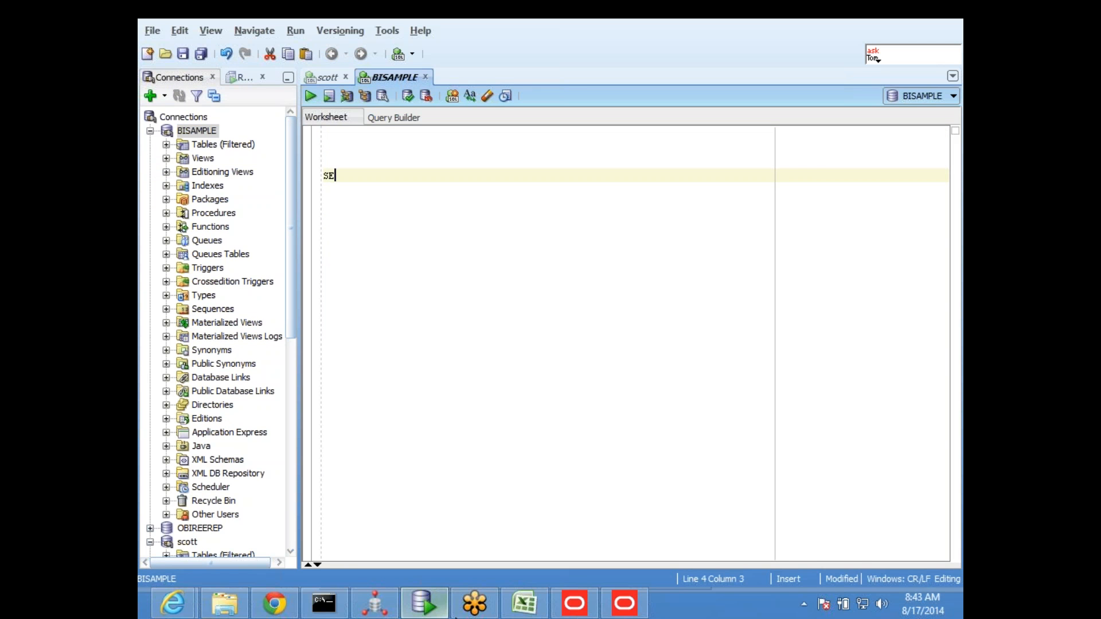
Copy the SessInitBlock initialization SQL from the Oracle BI Administration Tool over the partial text in SQL Developer's BISAMPLE worksheet
{"action": "left_click", "coordinate": [374, 603]}
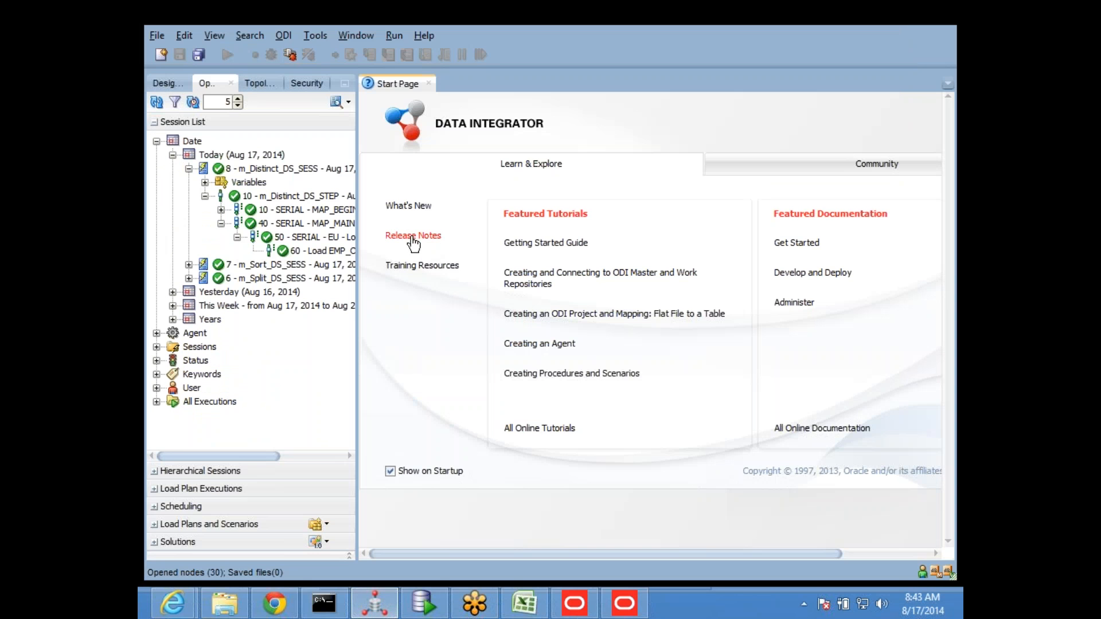
{"action": "left_click", "coordinate": [623, 603]}
{"action": "left_click_drag", "start_coordinate": [552, 216], "coordinate": [236, 229]}
{"action": "key", "text": "ctrl+c"}
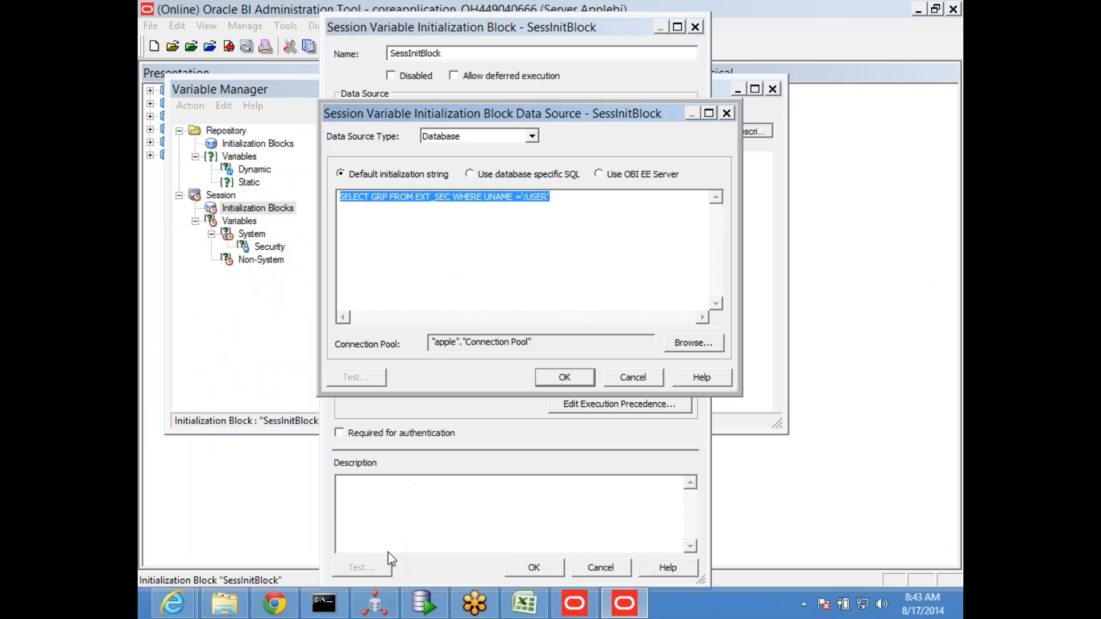
{"action": "left_click", "coordinate": [374, 603]}
{"action": "left_click", "coordinate": [435, 614]}
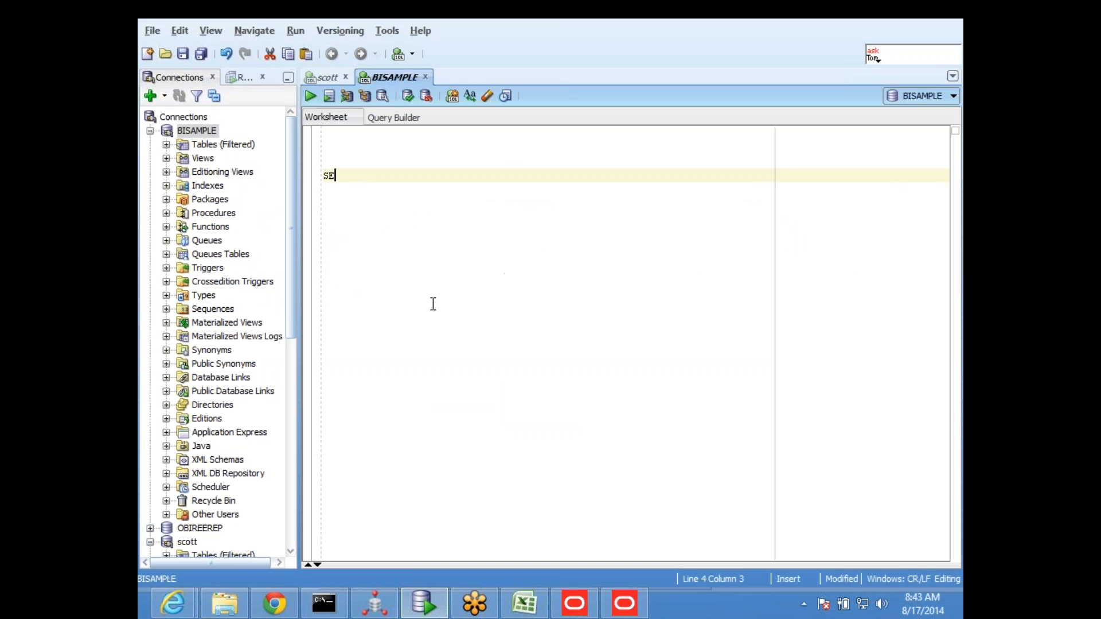
{"action": "left_click_drag", "start_coordinate": [337, 176], "coordinate": [323, 176]}
{"action": "key", "text": "ctrl+v"}
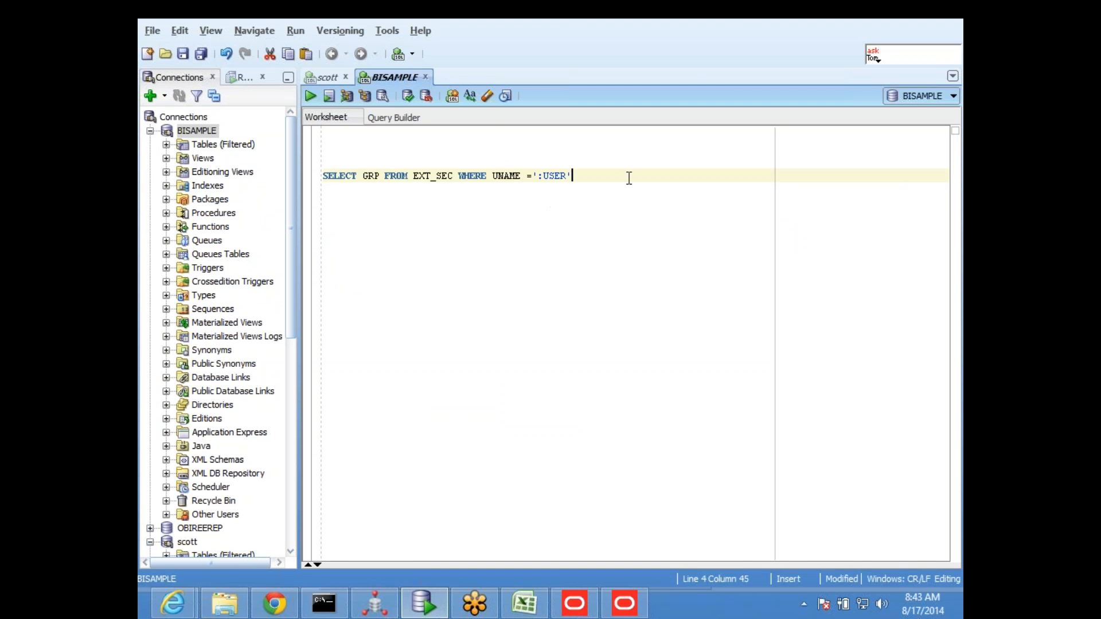
Run the pasted initialization query, and also run only its SELECT GRP FROM EXT_SEC part without the WHERE clause
{"action": "left_click_drag", "start_coordinate": [572, 175], "coordinate": [239, 170]}
{"action": "left_click", "coordinate": [312, 94]}
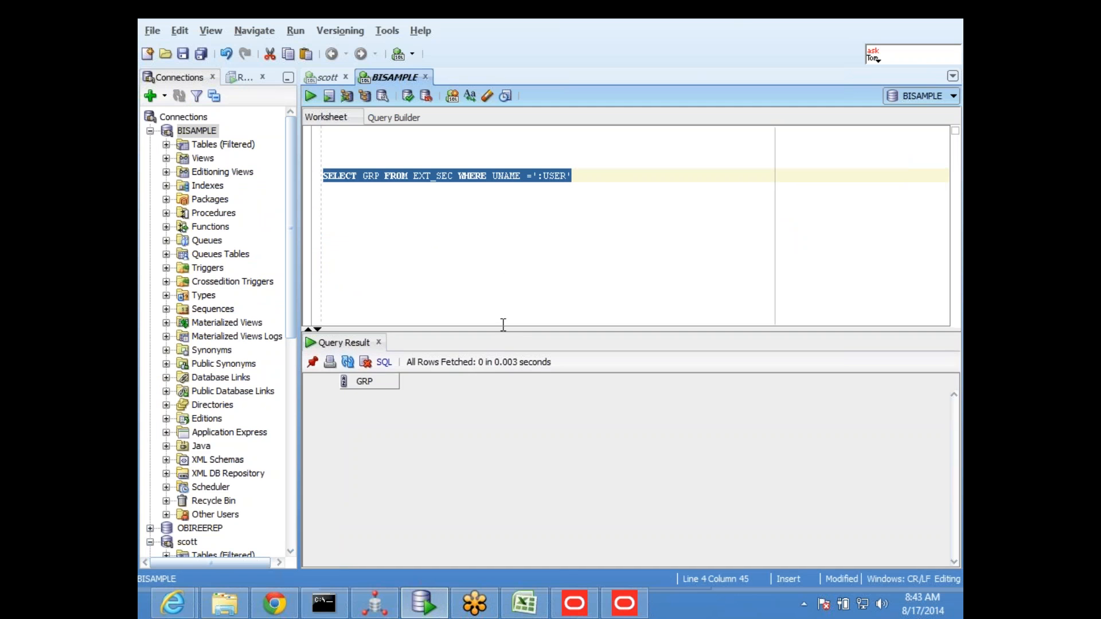
{"action": "left_click_drag", "start_coordinate": [496, 328], "coordinate": [497, 292]}
{"action": "left_click_drag", "start_coordinate": [453, 175], "coordinate": [268, 172]}
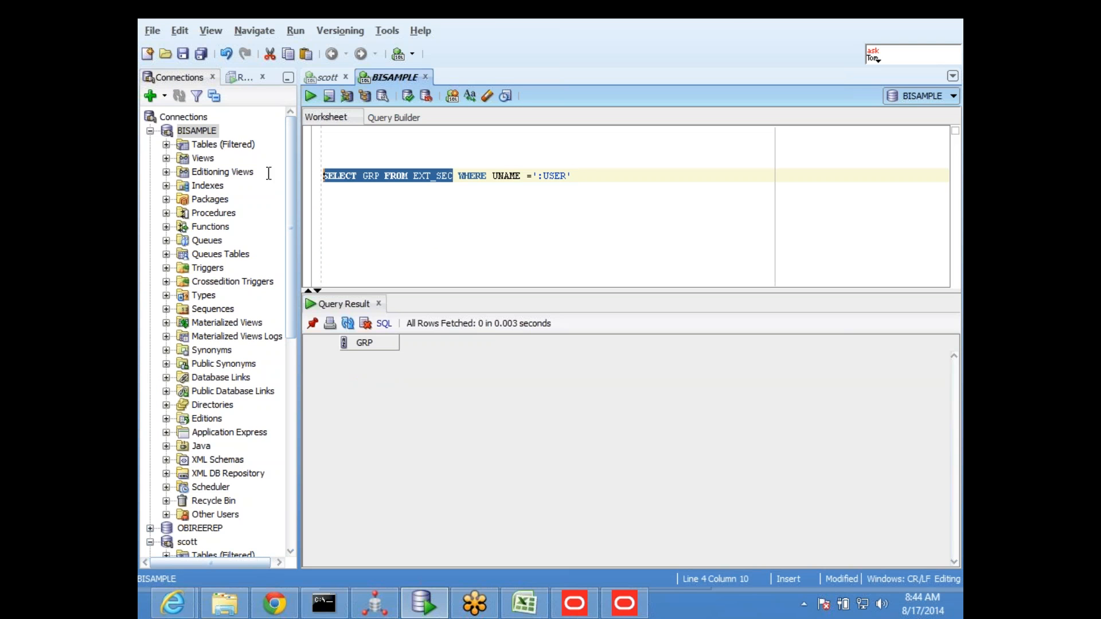
{"action": "key", "text": "ctrl+Return"}
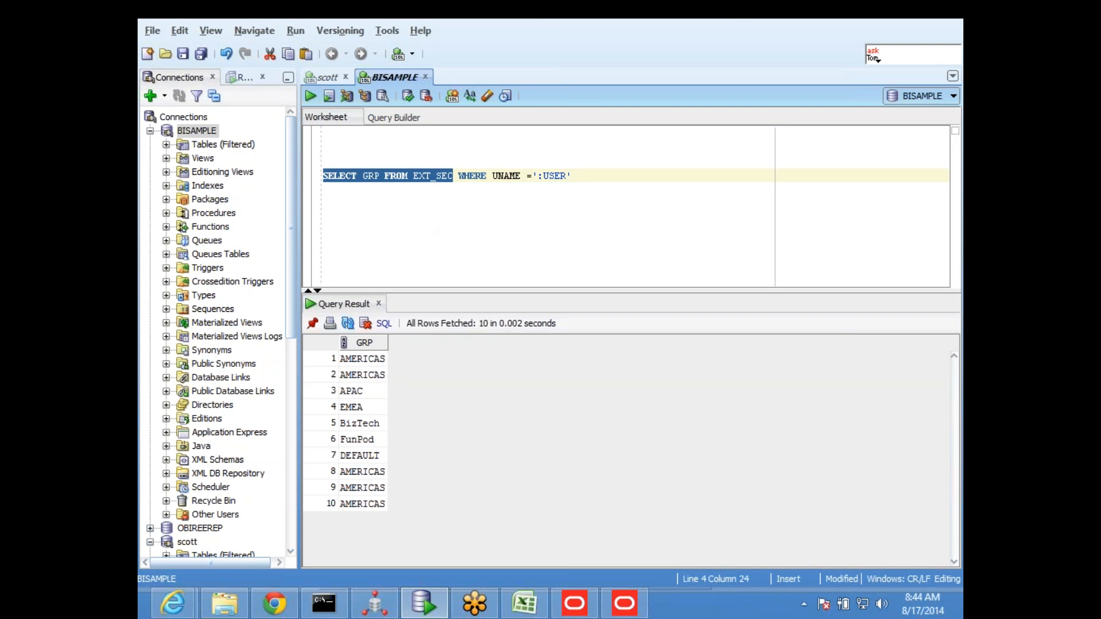
{"action": "left_click", "coordinate": [432, 206]}
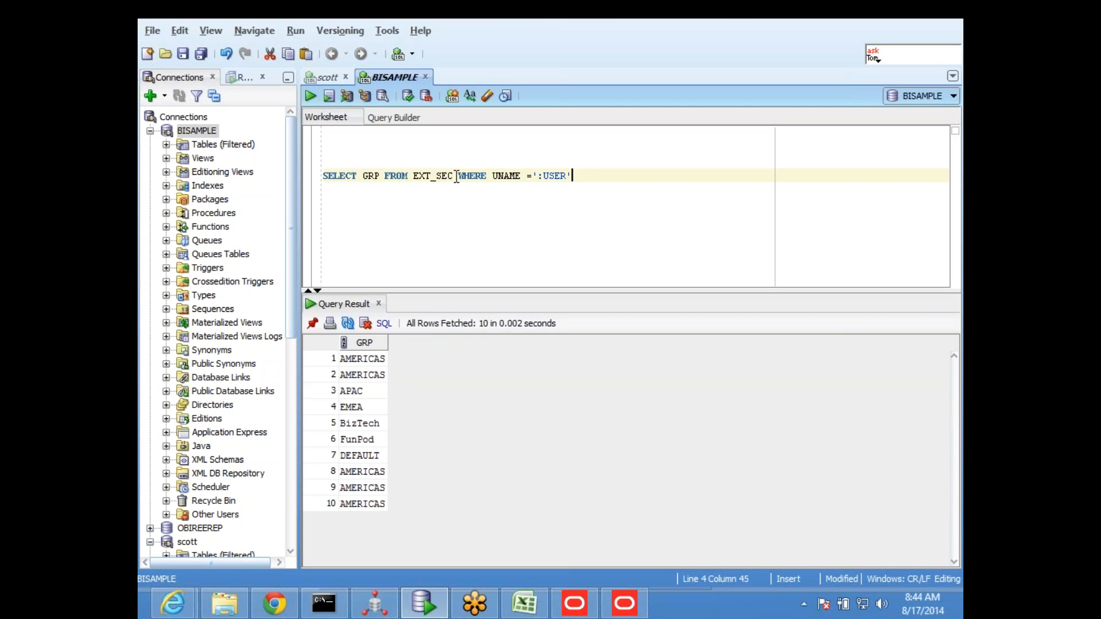
Add the statement SELECT * FORM EXT_SEC below the first query and try to run it
{"action": "double_click", "coordinate": [432, 175]}
{"action": "key", "text": "ctrl+c"}
{"action": "left_click", "coordinate": [444, 226]}
{"action": "key", "text": "Return"}
{"action": "key", "text": "Return"}
{"action": "key", "text": "Return"}
{"action": "type", "text": "SELECT "}
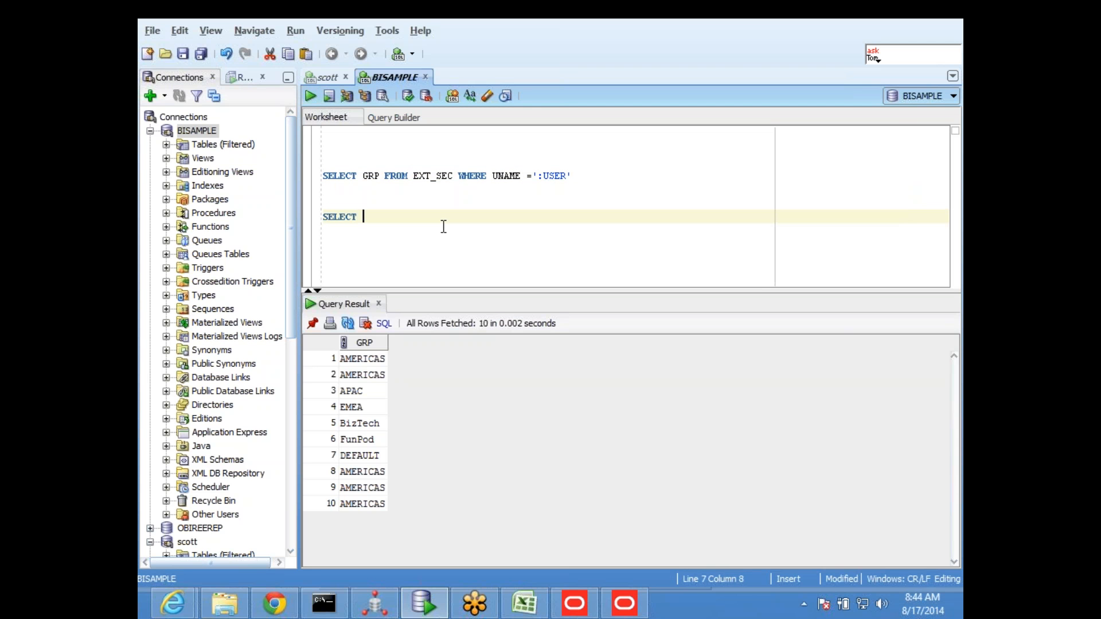
{"action": "type", "text": "* FORM"}
{"action": "key", "text": "ctrl+v"}
{"action": "key", "text": "Return"}
{"action": "key", "text": "shift+Up"}
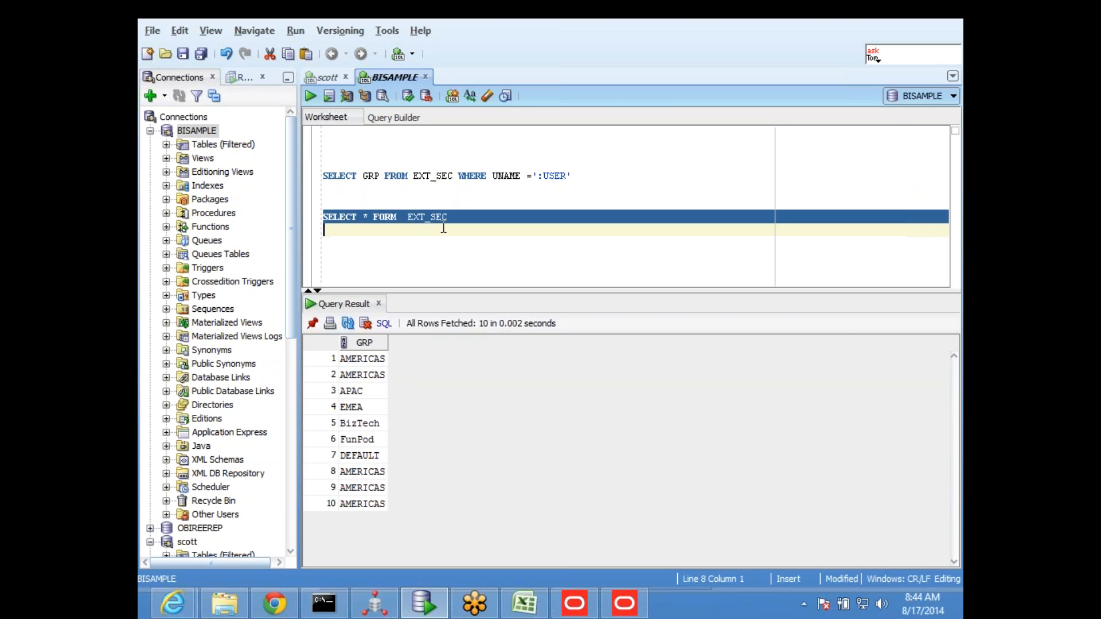
{"action": "key", "text": "ctrl+Return"}
{"action": "left_click", "coordinate": [444, 228]}
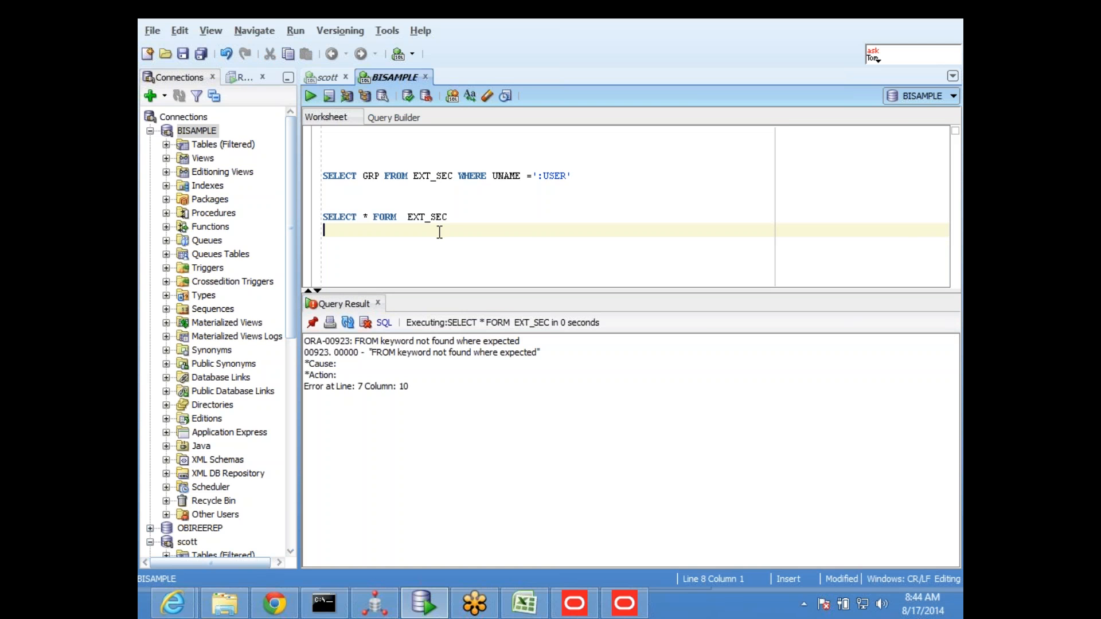
Correct FORM to FROM in the second statement, run SELECT * FROM EXT_SEC, and select the user_america entry in the results
{"action": "left_click", "coordinate": [373, 217]}
{"action": "key", "text": "Right"}
{"action": "type", "text": "R"}
{"action": "key", "text": "Right"}
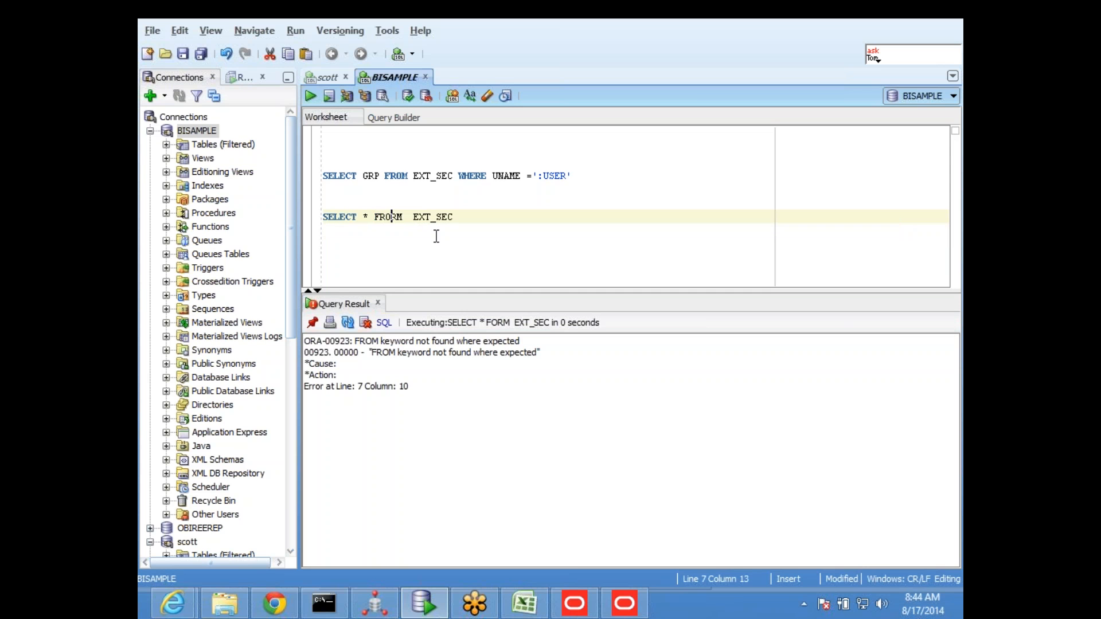
{"action": "key", "text": "BackSpace"}
{"action": "key", "text": "Right"}
{"action": "key", "text": "Delete"}
{"action": "type", "text": "O"}
{"action": "left_click", "coordinate": [453, 215]}
{"action": "left_click_drag", "start_coordinate": [450, 216], "coordinate": [322, 217]}
{"action": "left_click", "coordinate": [310, 96]}
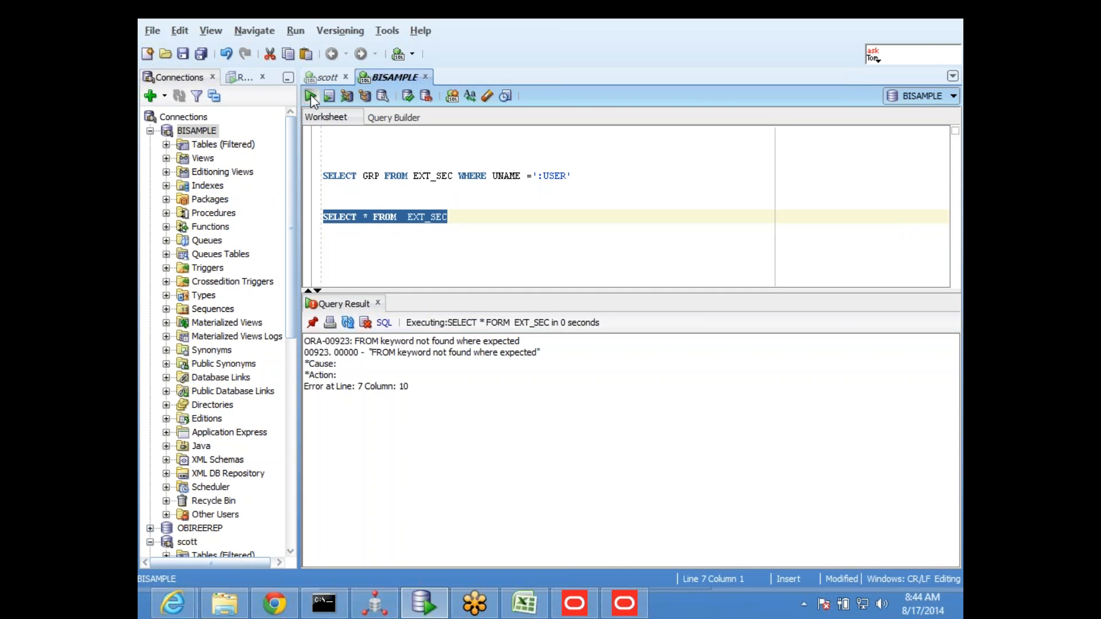
{"action": "left_click", "coordinate": [383, 379]}
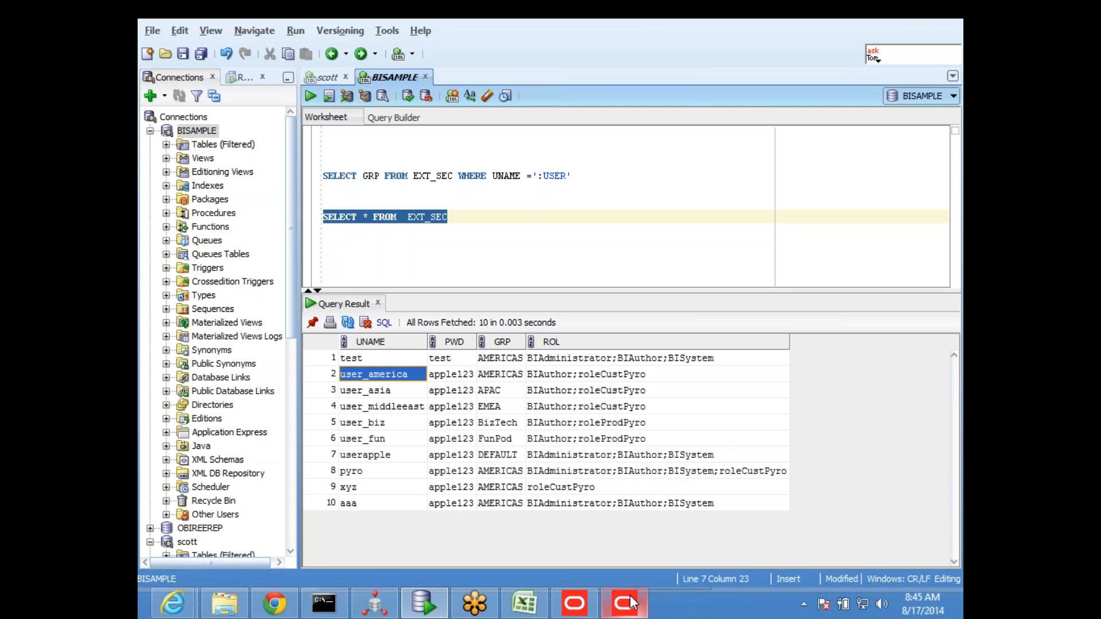
Compare the worksheet query with SessInitBlock's SQL in the Oracle BI Administration Tool, inspect its :USER part, and close the Variable Manager without changes
{"action": "left_click", "coordinate": [592, 605]}
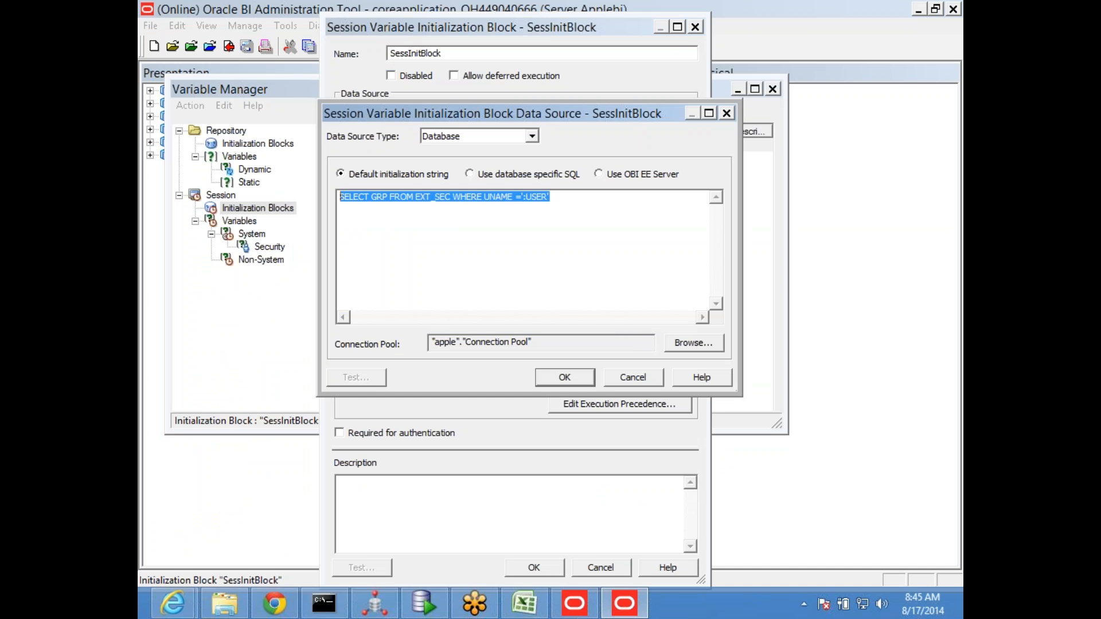
{"action": "key", "text": "alt+Tab"}
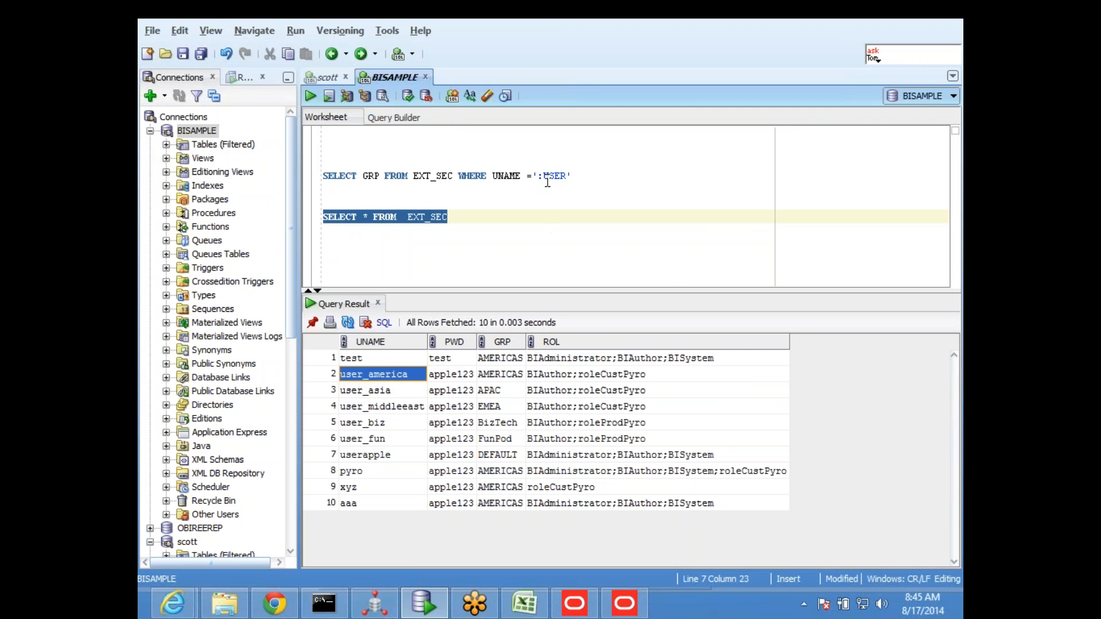
{"action": "key", "text": "alt+Tab"}
{"action": "left_click", "coordinate": [530, 209]}
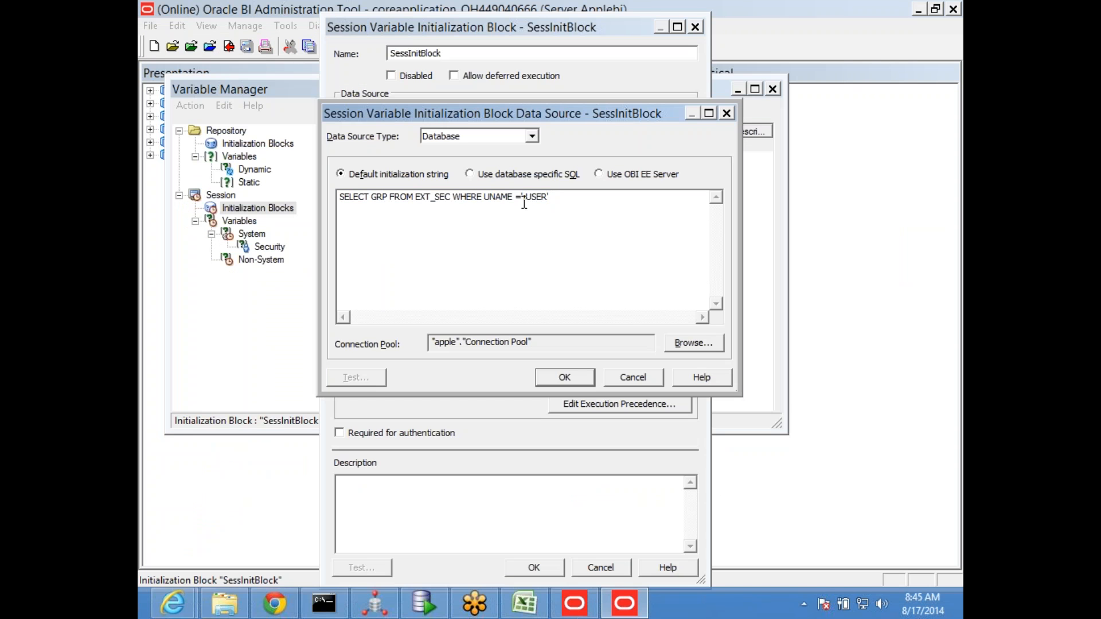
{"action": "left_click_drag", "start_coordinate": [522, 197], "coordinate": [548, 202]}
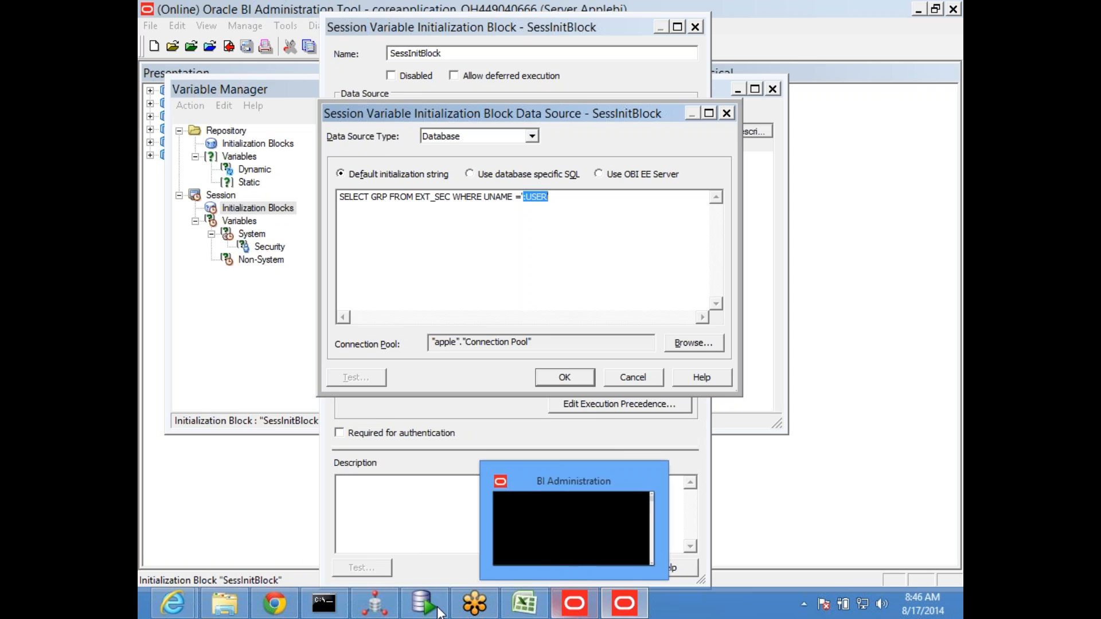
{"action": "mouse_move", "coordinate": [436, 613]}
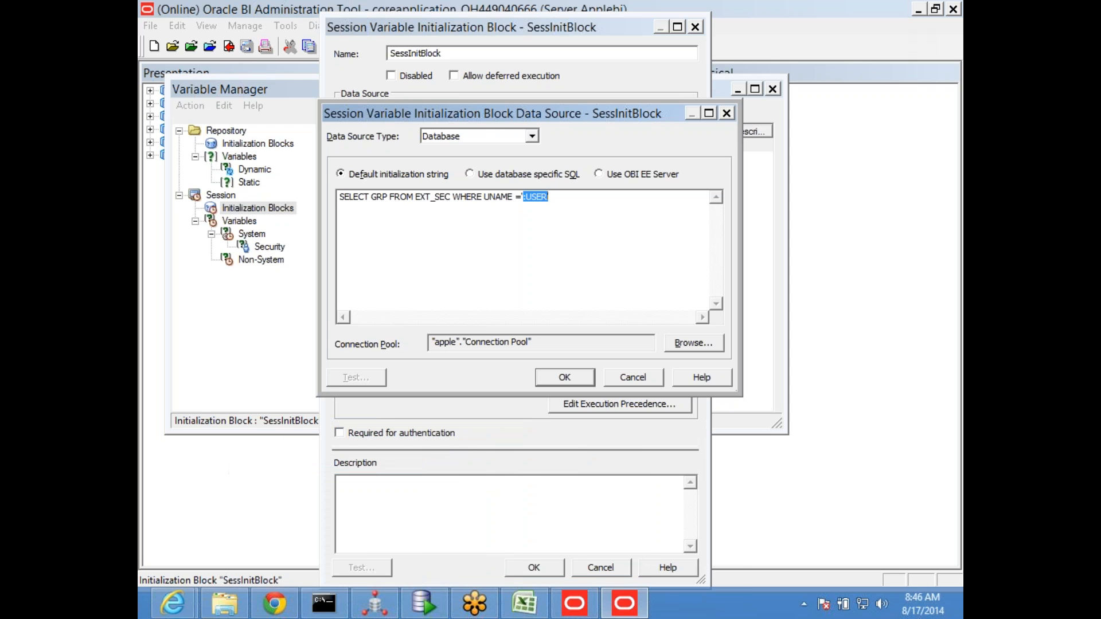
{"action": "left_click", "coordinate": [633, 378]}
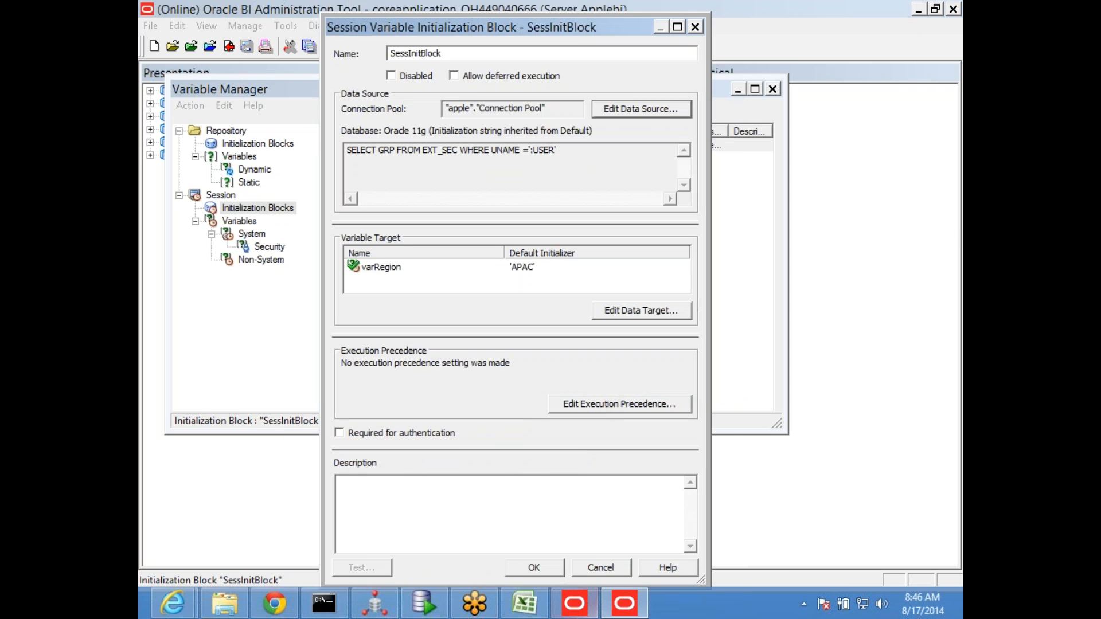
{"action": "left_click", "coordinate": [601, 566]}
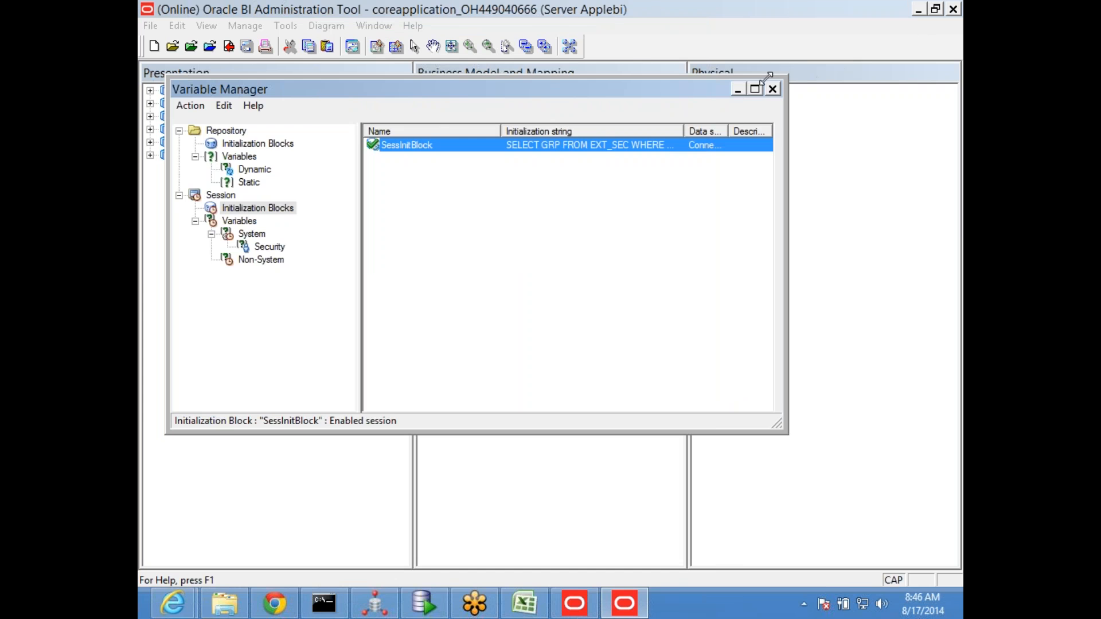
{"action": "left_click", "coordinate": [772, 89]}
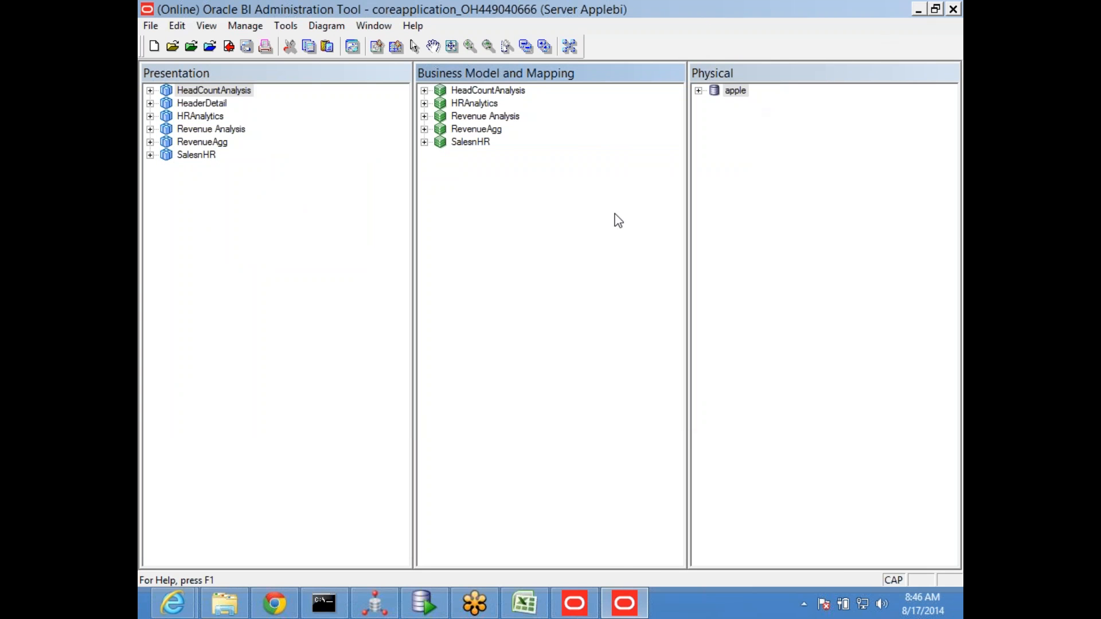
Open Firefox from the desktop and load the Oracle Business Intelligence sign-in page at applebi:7001/analytics
{"action": "key", "text": "super+d"}
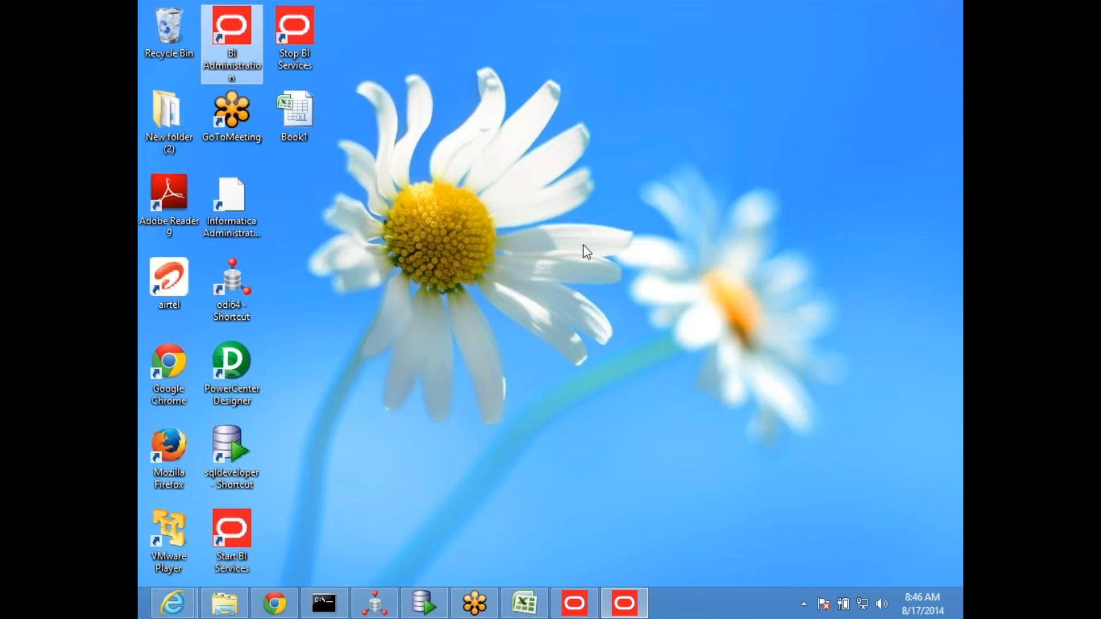
{"action": "double_click", "coordinate": [184, 440]}
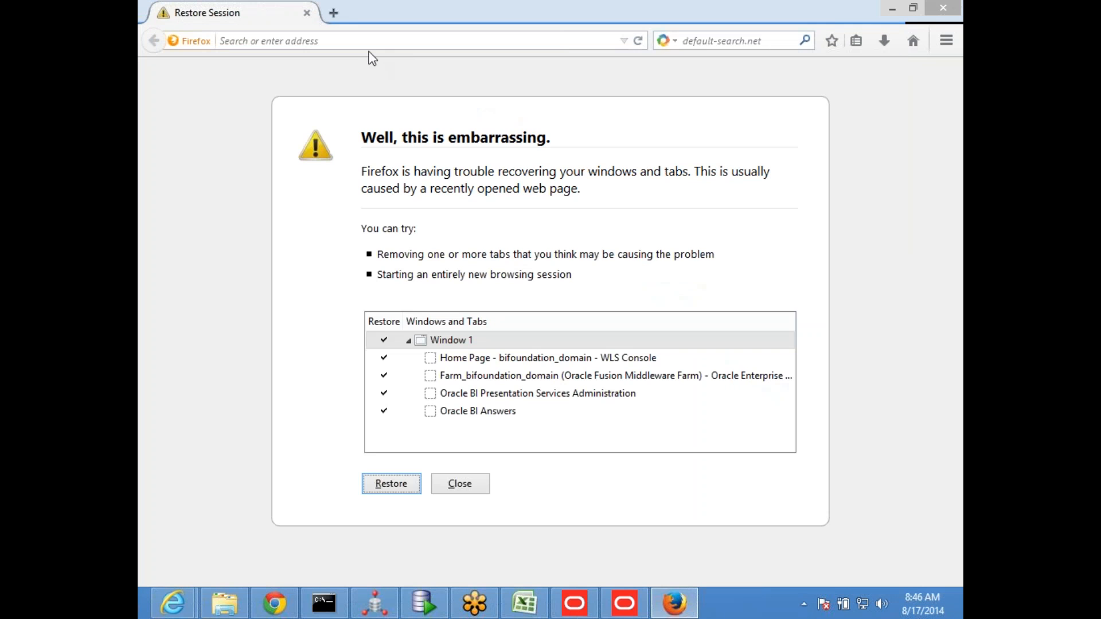
{"action": "left_click", "coordinate": [362, 46]}
{"action": "type", "text": "APPlebi/"}
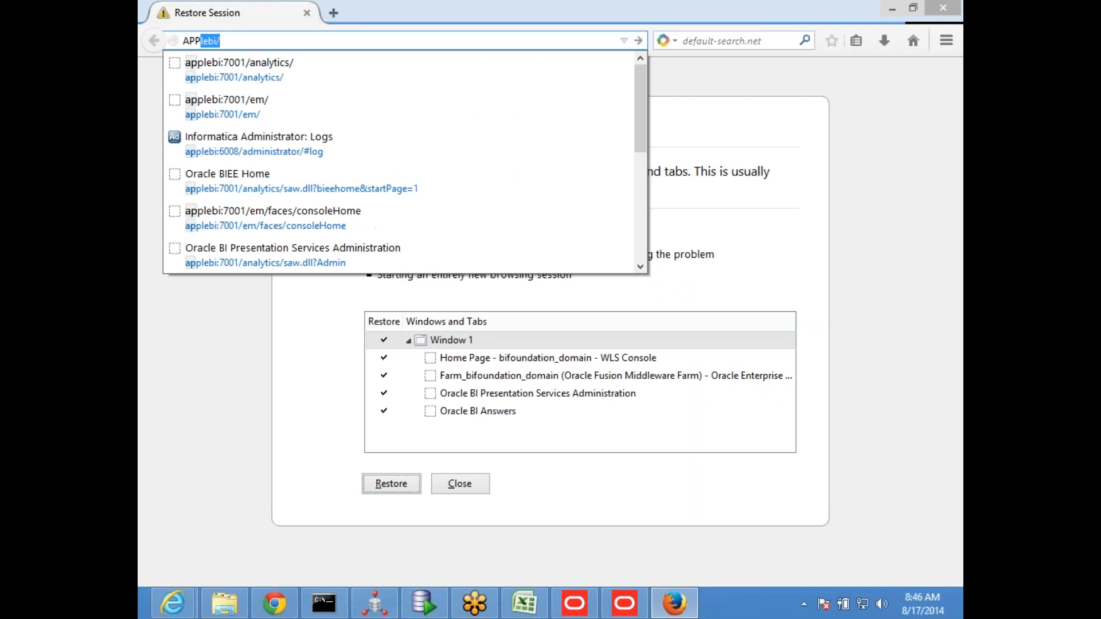
{"action": "key", "text": "Down"}
{"action": "key", "text": "Return"}
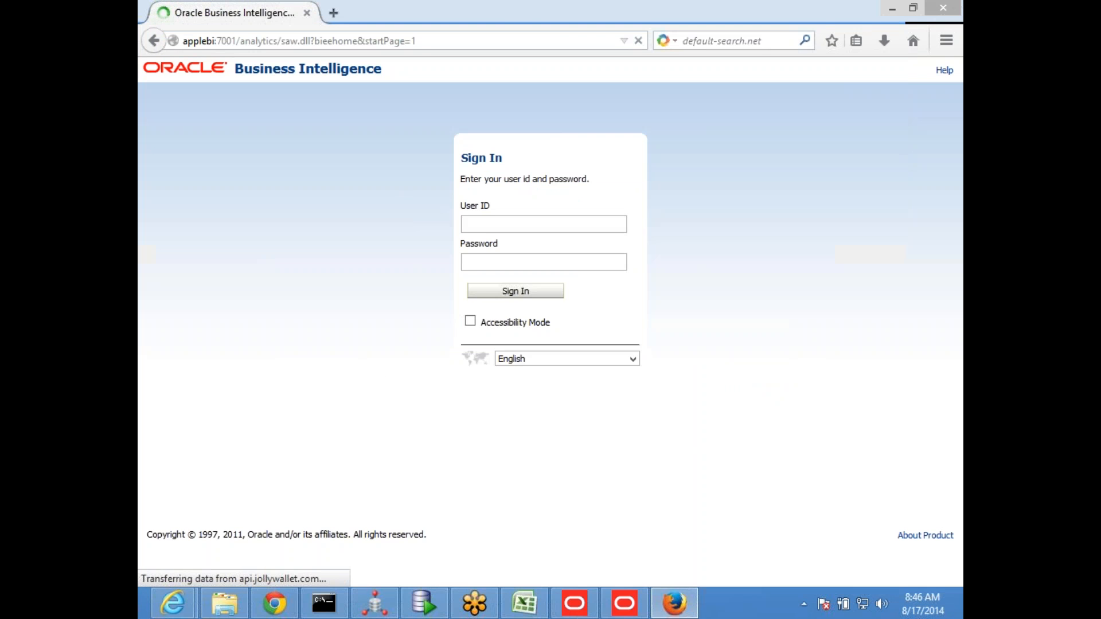
Fill in the sign-in form with user ID user_america and the account password, and copy the user ID
{"action": "type", "text": "USER"}
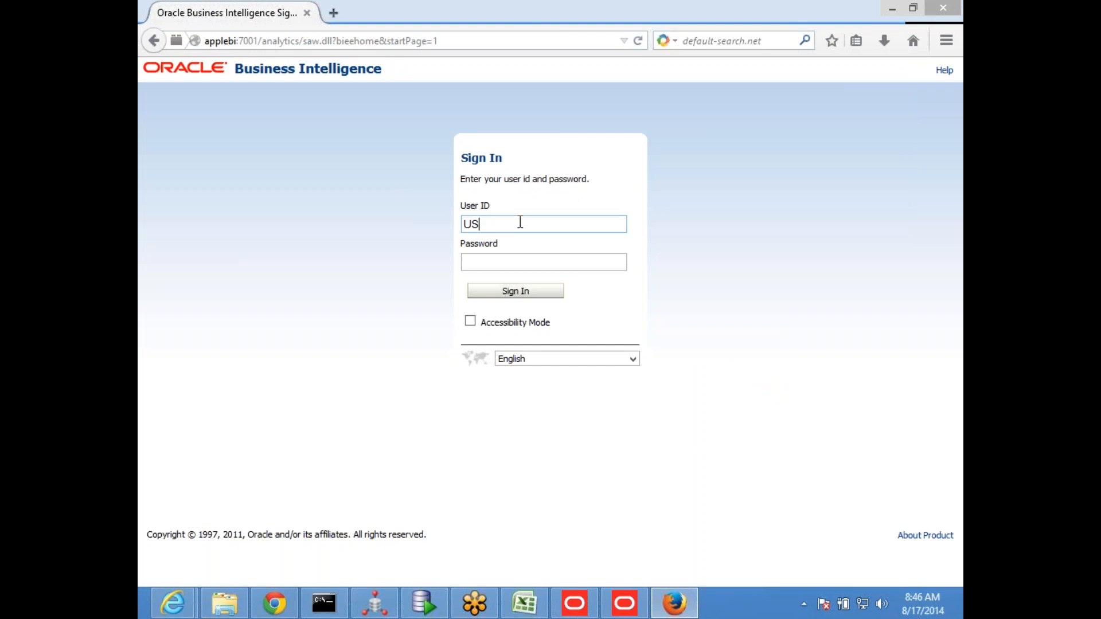
{"action": "key", "text": "BackSpace"}
{"action": "key", "text": "BackSpace"}
{"action": "key", "text": "BackSpace"}
{"action": "key", "text": "BackSpace"}
{"action": "type", "text": "user_america"}
{"action": "left_click", "coordinate": [515, 264]}
{"action": "type", "text": "welcome1"}
{"action": "left_click", "coordinate": [531, 229]}
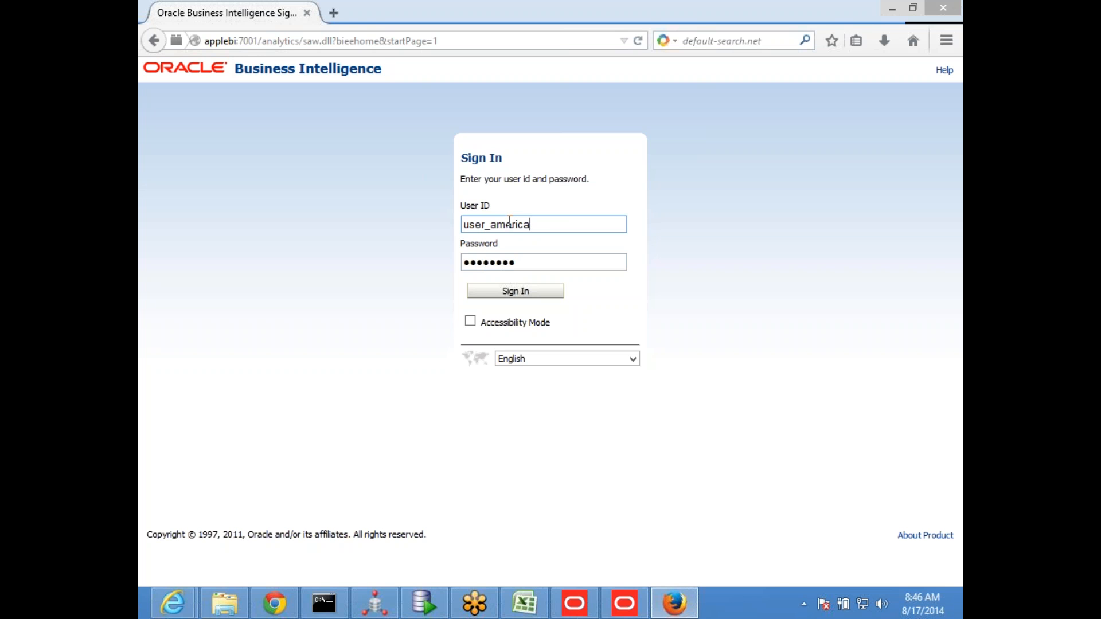
{"action": "left_click_drag", "start_coordinate": [555, 225], "coordinate": [403, 224]}
{"action": "key", "text": "ctrl+c"}
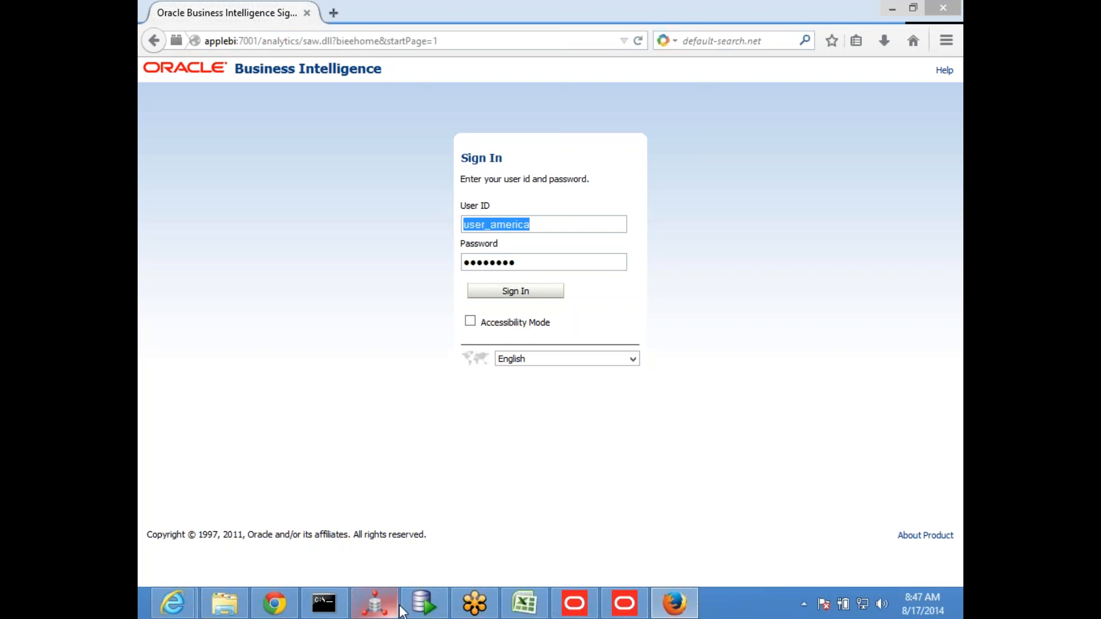
Switch to the Oracle BI Administration Tool and reopen the SessInitBlock session initialization block to inspect USER in its SQL
{"action": "left_click", "coordinate": [610, 499]}
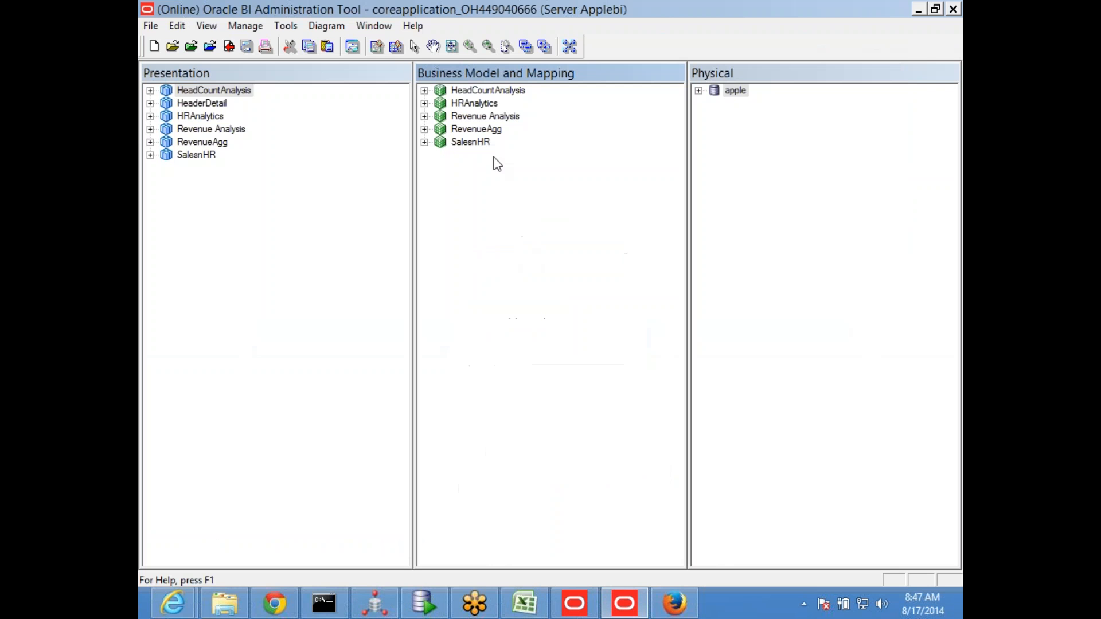
{"action": "left_click", "coordinate": [245, 26]}
{"action": "left_click", "coordinate": [277, 140]}
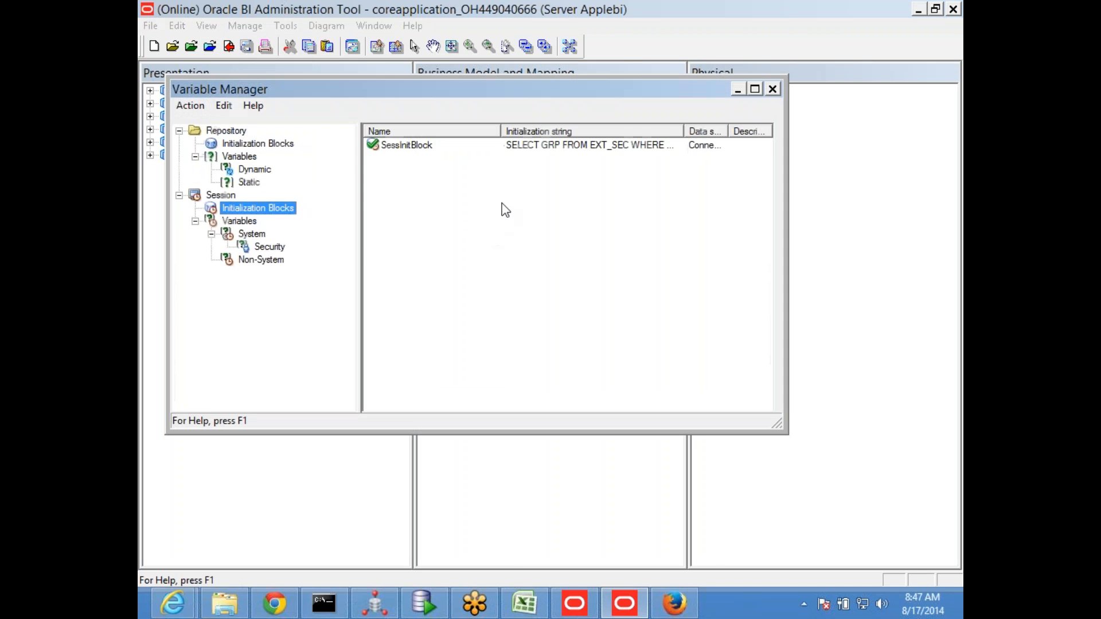
{"action": "double_click", "coordinate": [402, 145]}
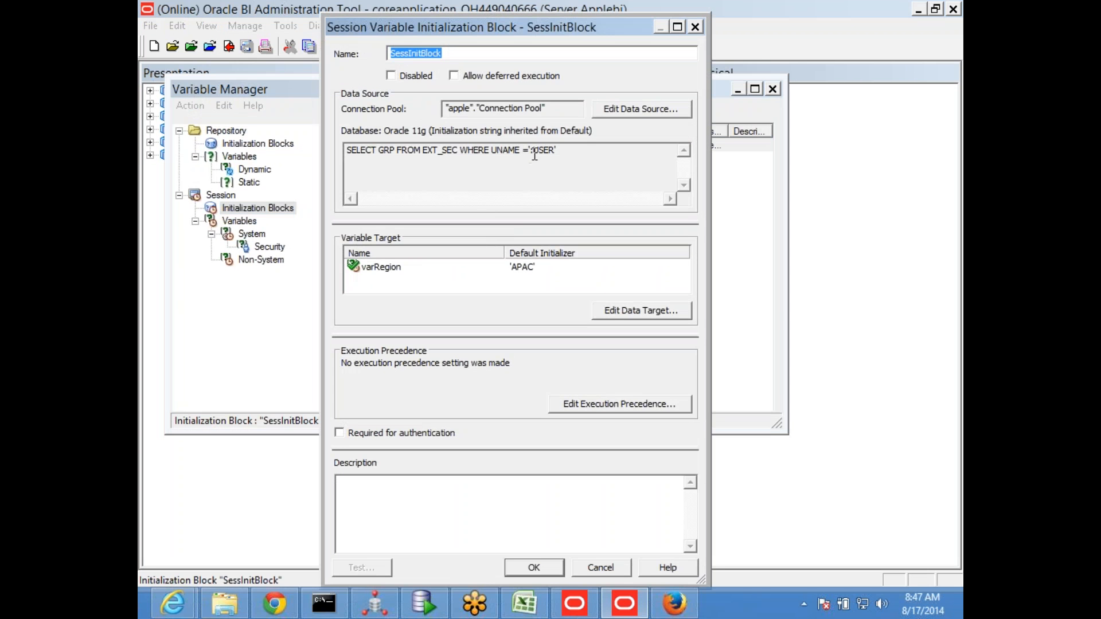
{"action": "double_click", "coordinate": [534, 152]}
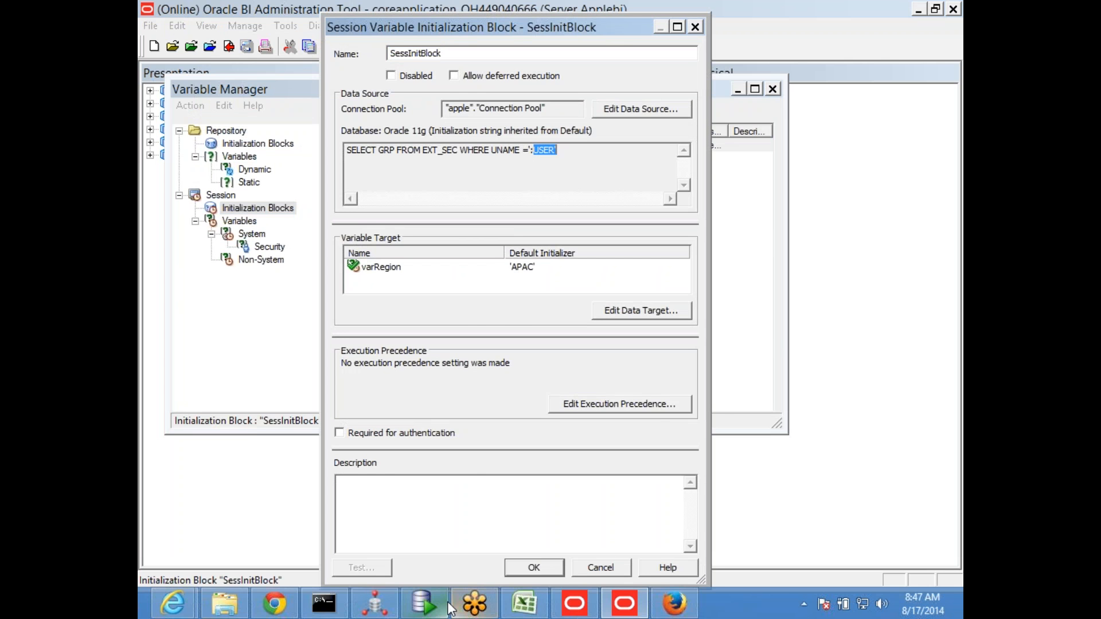
In SQL Developer, replace :USER with user_america in the SELECT GRP query's WHERE clause and run that query
{"action": "left_click", "coordinate": [423, 603]}
{"action": "left_click_drag", "start_coordinate": [538, 175], "coordinate": [281, 131]}
{"action": "key", "text": "ctrl+v"}
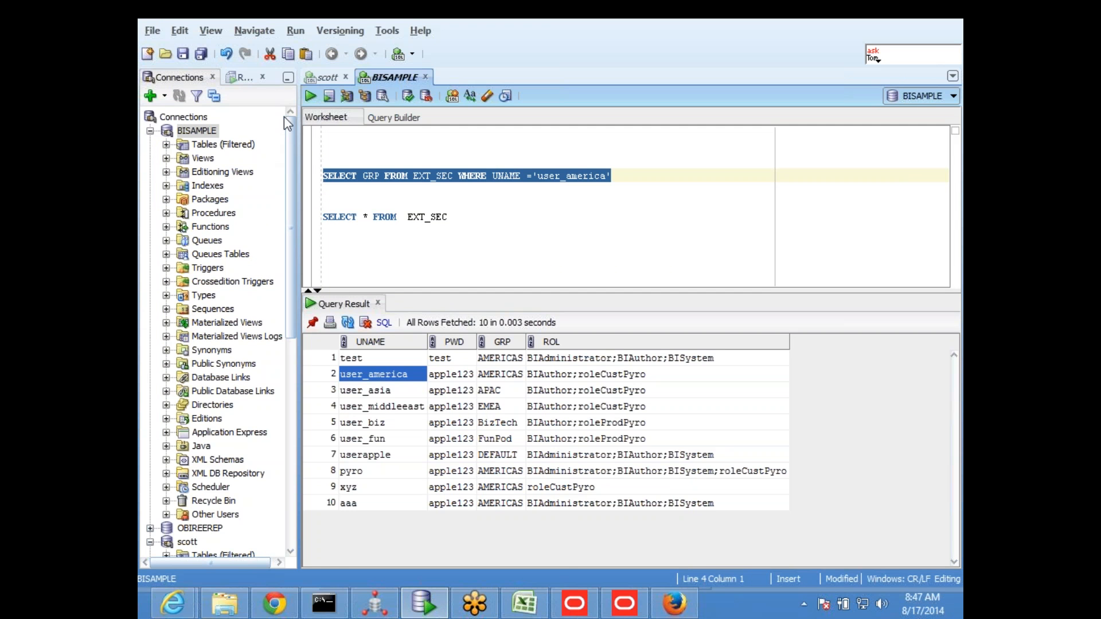
{"action": "left_click", "coordinate": [312, 94]}
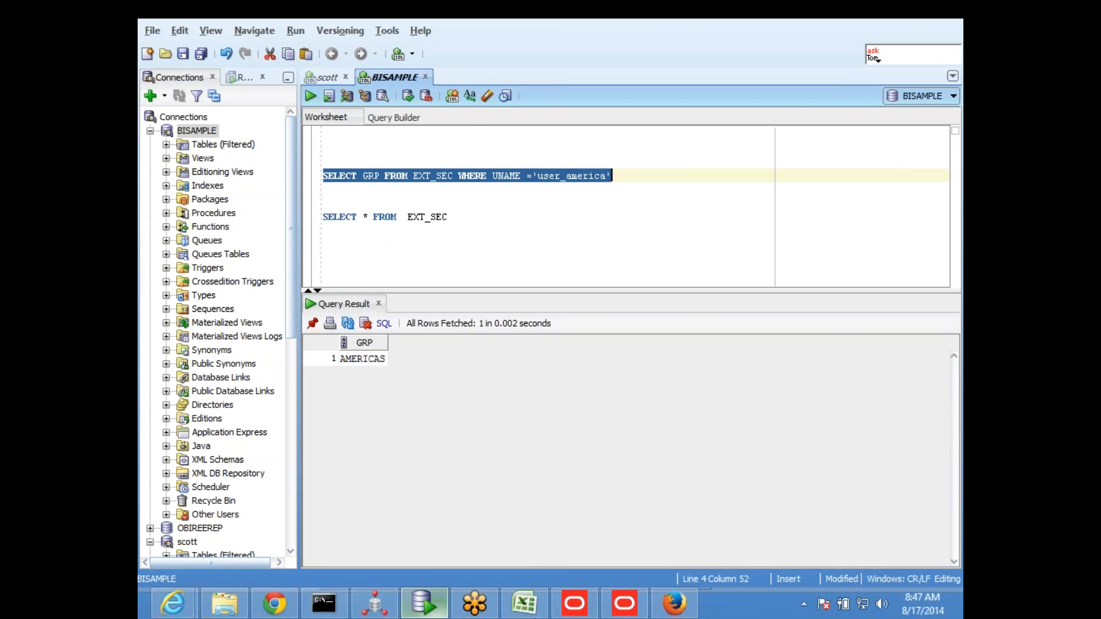
Compare SessInitBlock's varRegion target in the Oracle BI Administration Tool with the SQL Developer query result, and close the Variable Manager without changes
{"action": "left_click", "coordinate": [624, 604]}
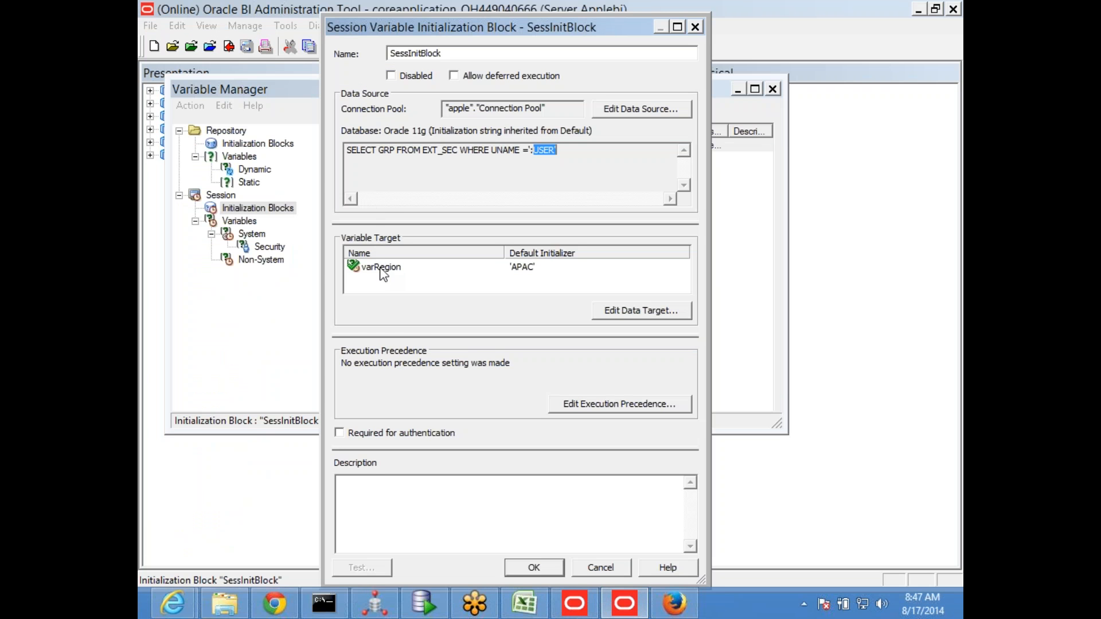
{"action": "left_click", "coordinate": [422, 603]}
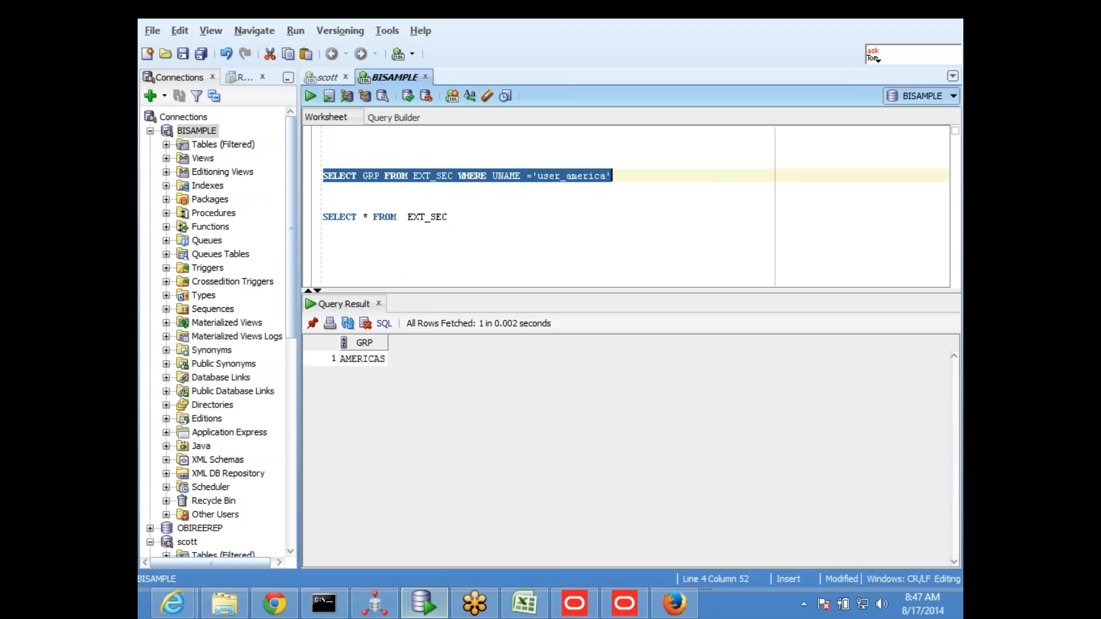
{"action": "left_click", "coordinate": [424, 220]}
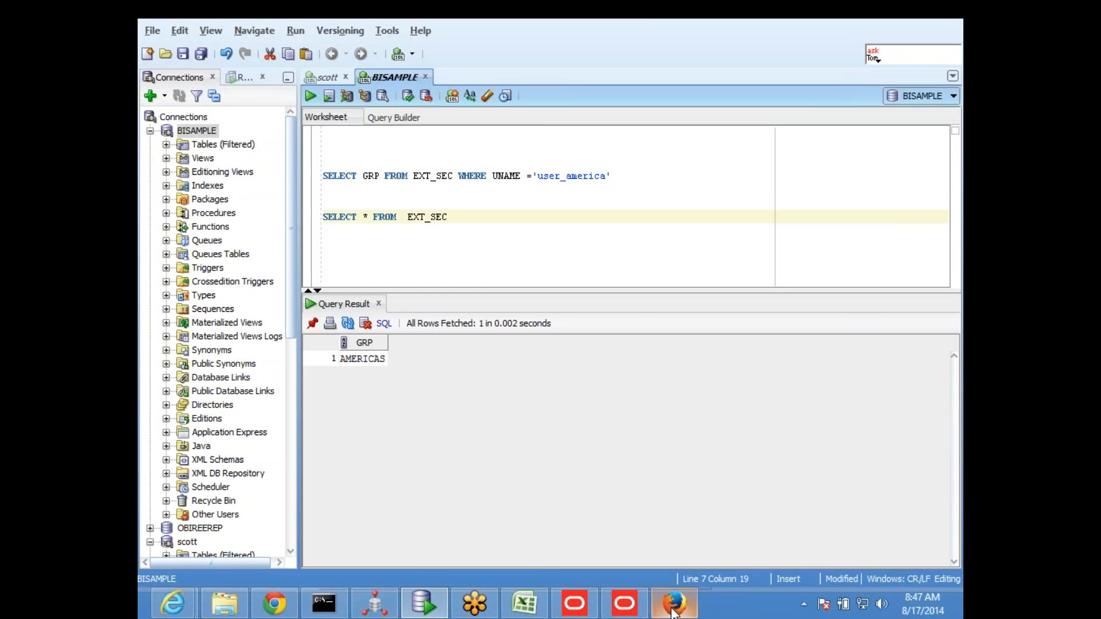
{"action": "left_click", "coordinate": [624, 603]}
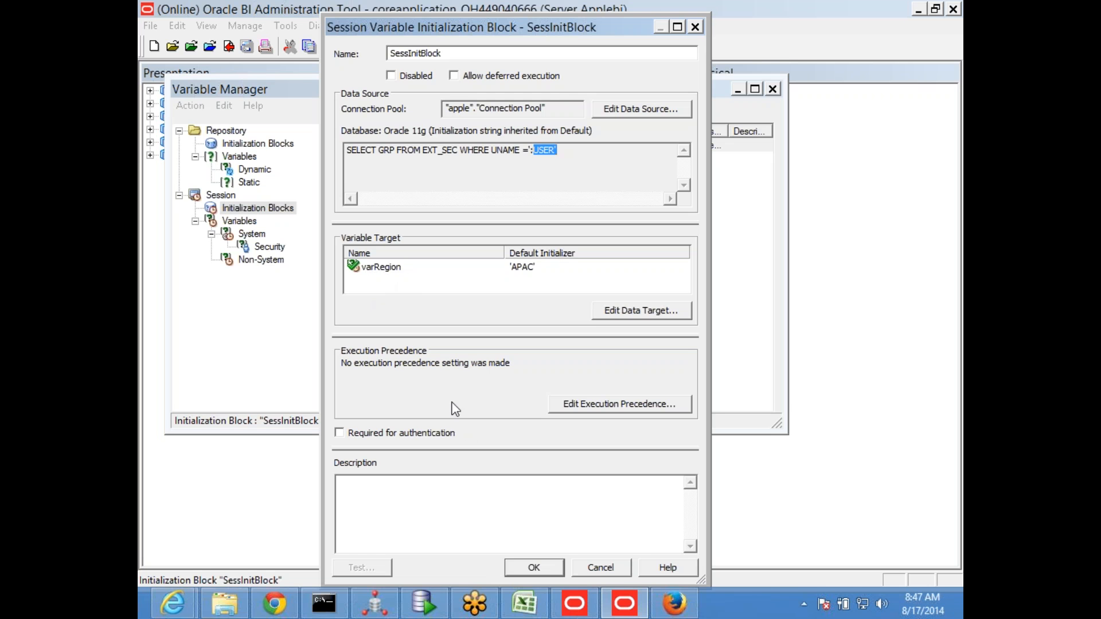
{"action": "left_click", "coordinate": [600, 568]}
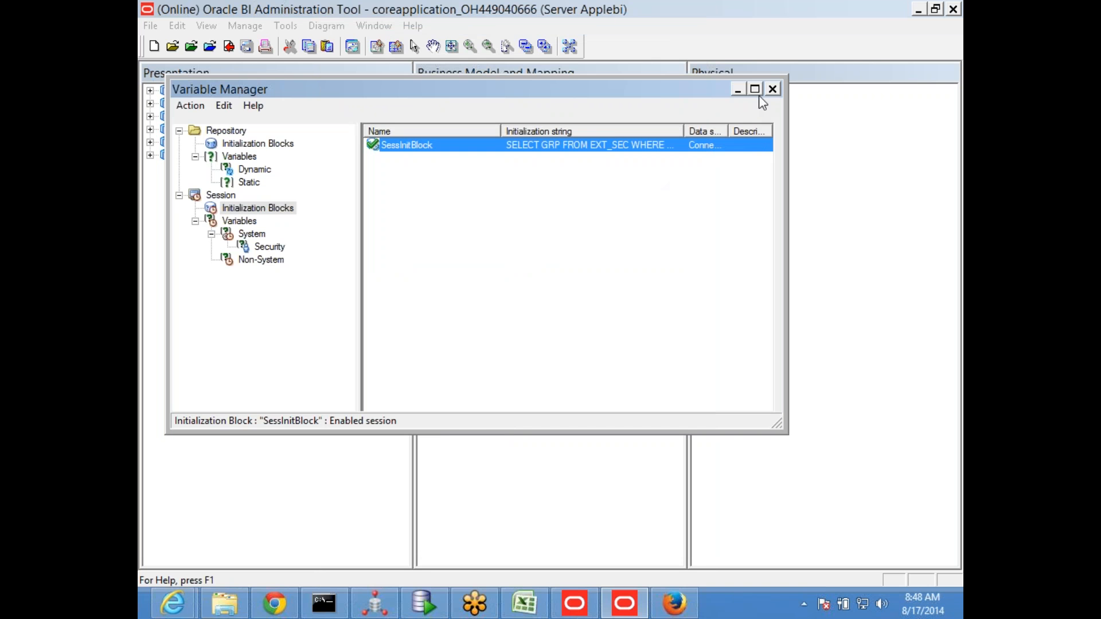
{"action": "left_click", "coordinate": [772, 89]}
Check out user_america in Identity Manager and open its Customer Details REGION data filter in the Expression Builder
{"action": "left_click", "coordinate": [244, 25]}
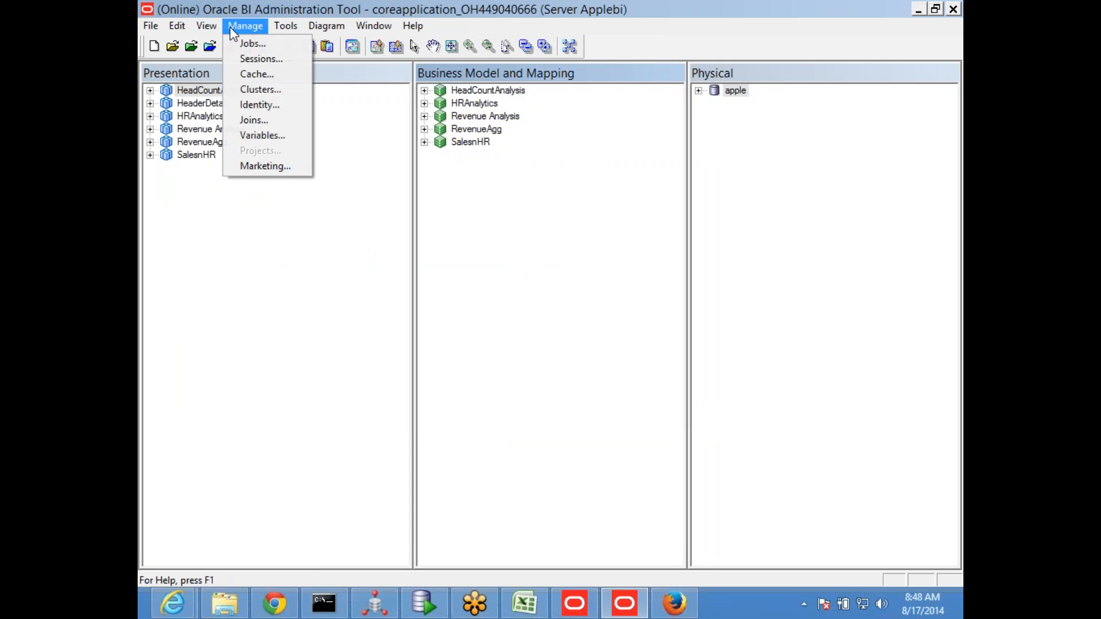
{"action": "left_click", "coordinate": [283, 105]}
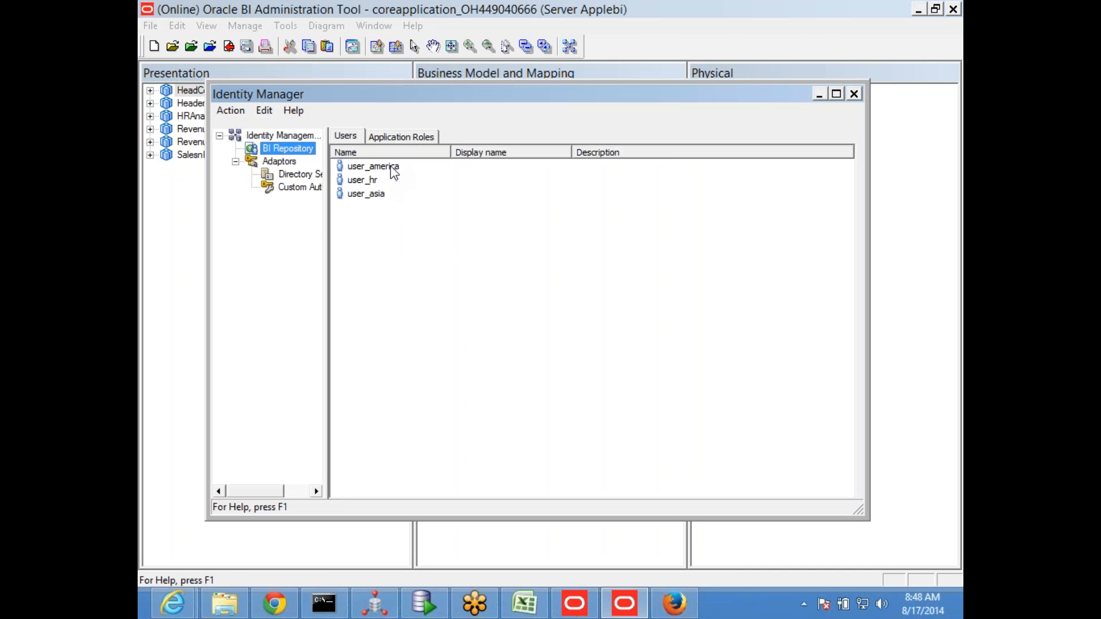
{"action": "double_click", "coordinate": [394, 170]}
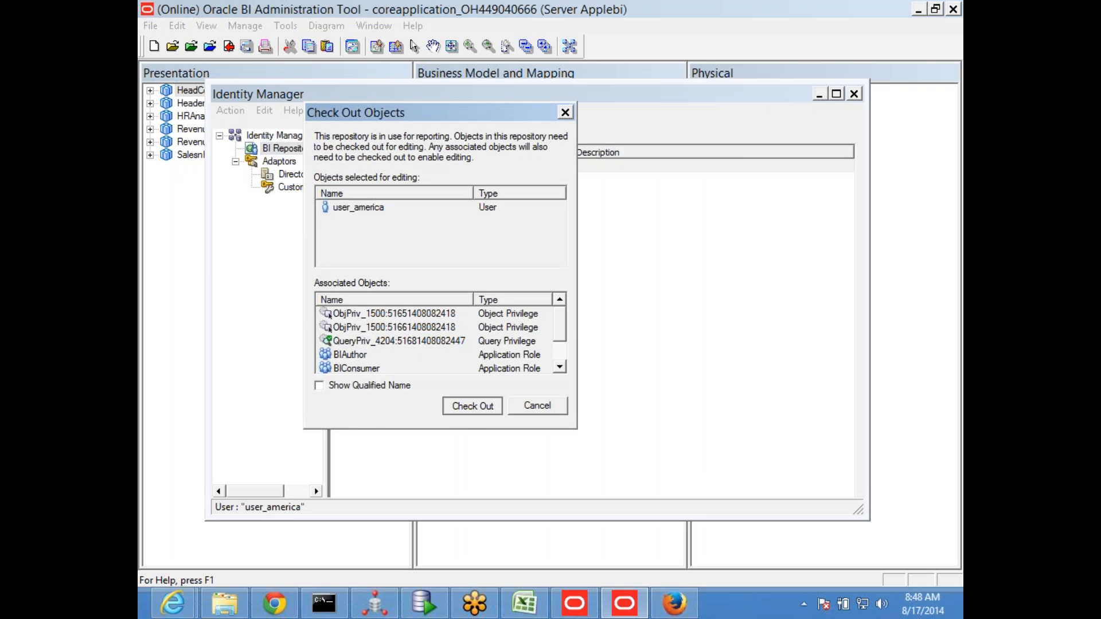
{"action": "left_click", "coordinate": [472, 405]}
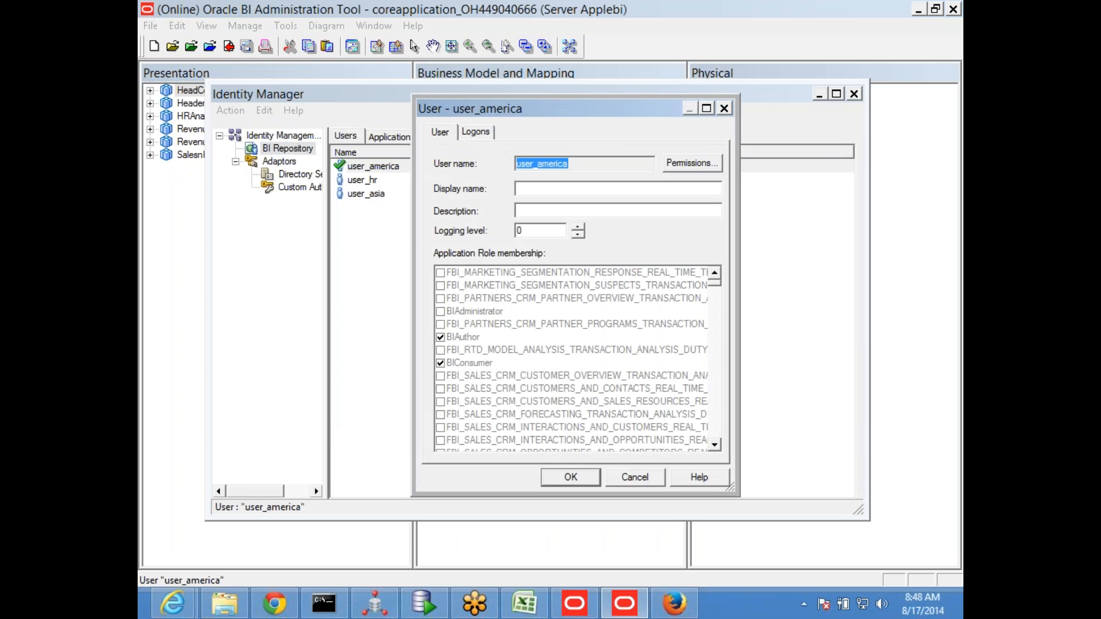
{"action": "left_click", "coordinate": [685, 164]}
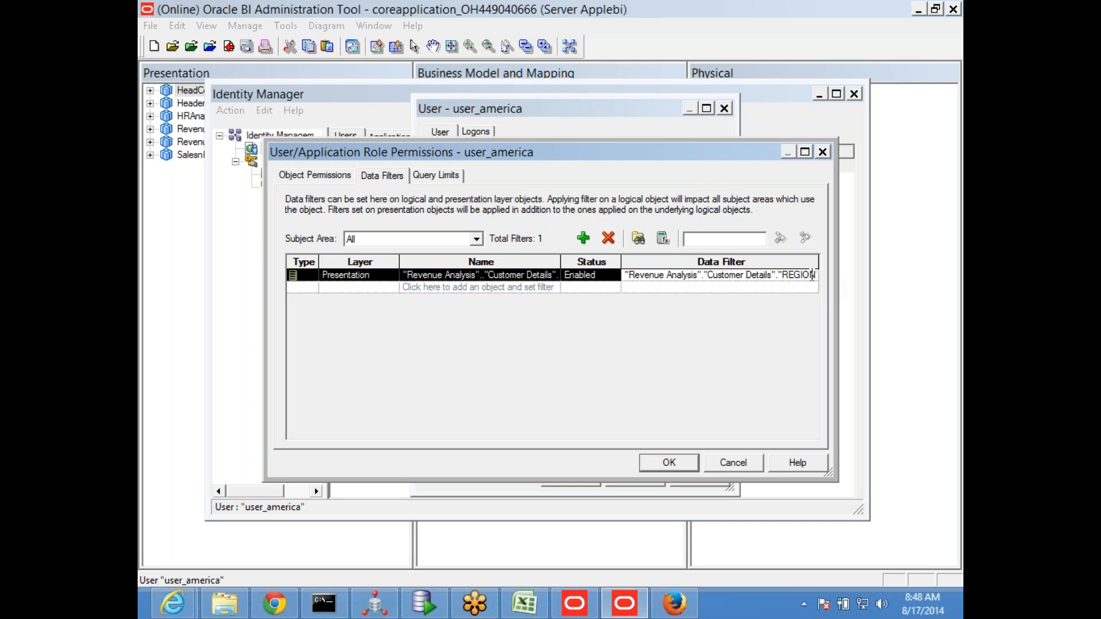
{"action": "left_click", "coordinate": [663, 238]}
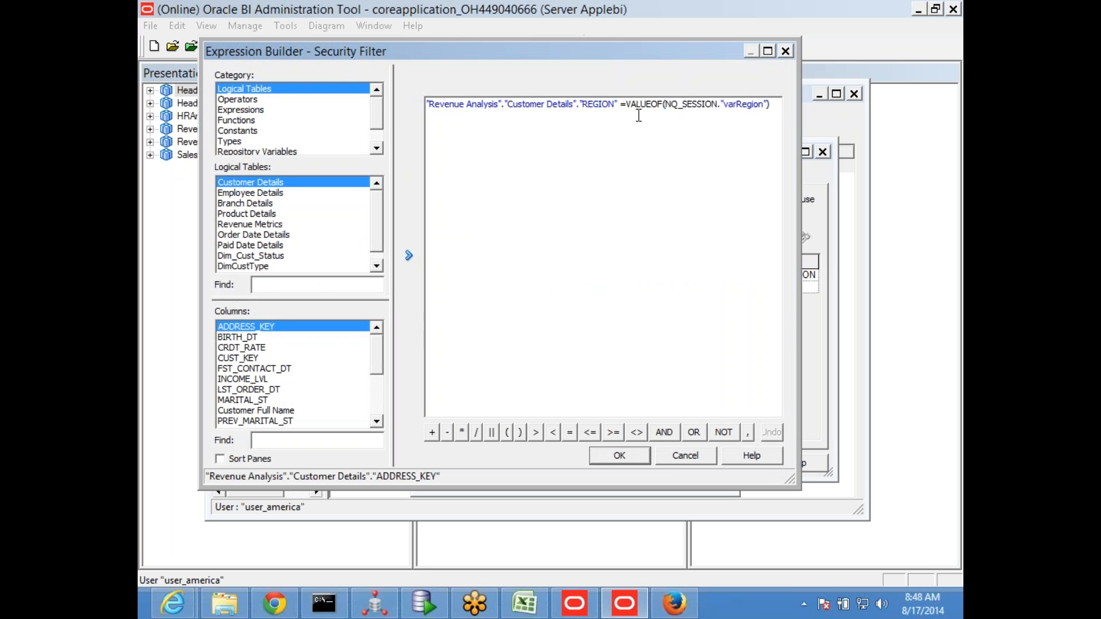
Highlight VALUEOF(NQ_SESSION."varRegion") in the REGION filter, and switch to the Variables sheet in Excel to examine the user_america part of the diagram
{"action": "left_click_drag", "start_coordinate": [625, 105], "coordinate": [784, 108]}
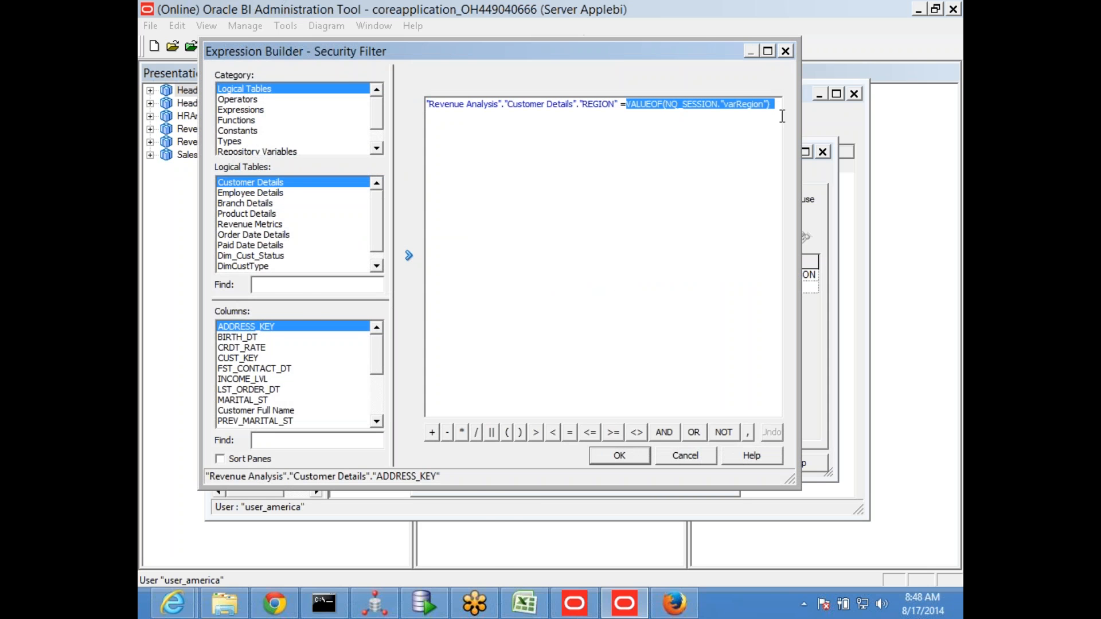
{"action": "key", "text": "alt+Tab"}
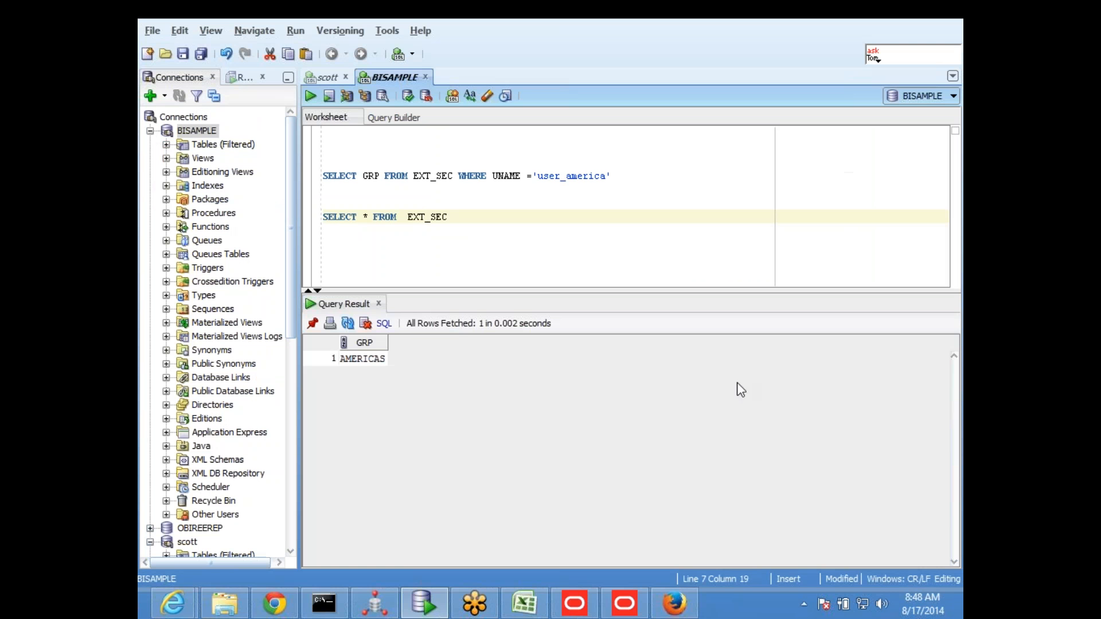
{"action": "left_click", "coordinate": [519, 607]}
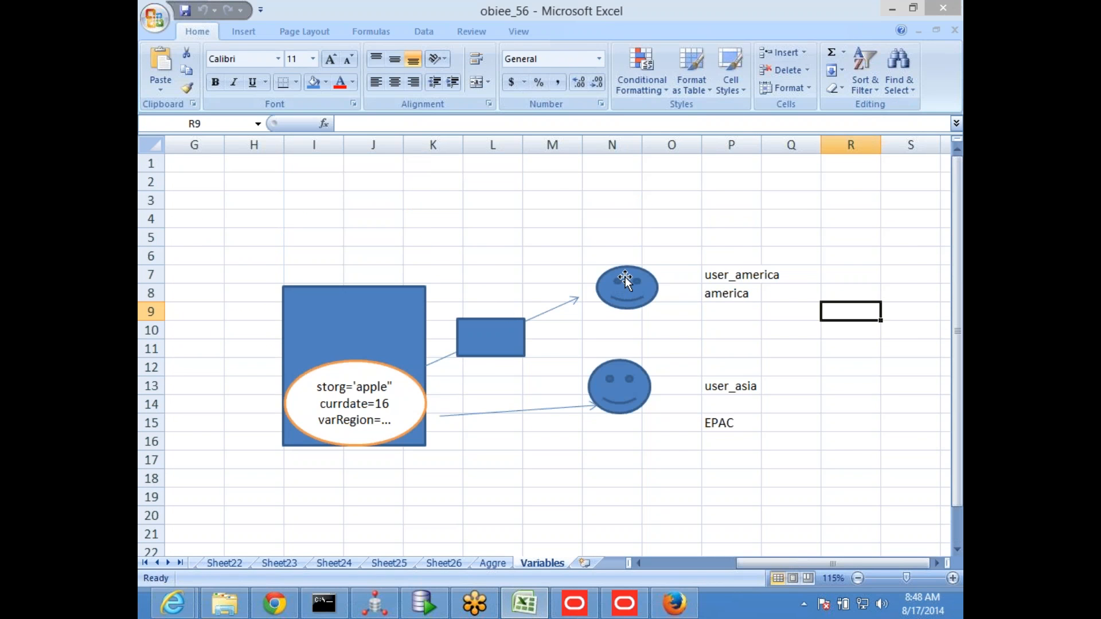
{"action": "left_click", "coordinate": [625, 280]}
{"action": "scroll", "coordinate": [626, 229], "scroll_direction": "down", "scroll_amount": 1}
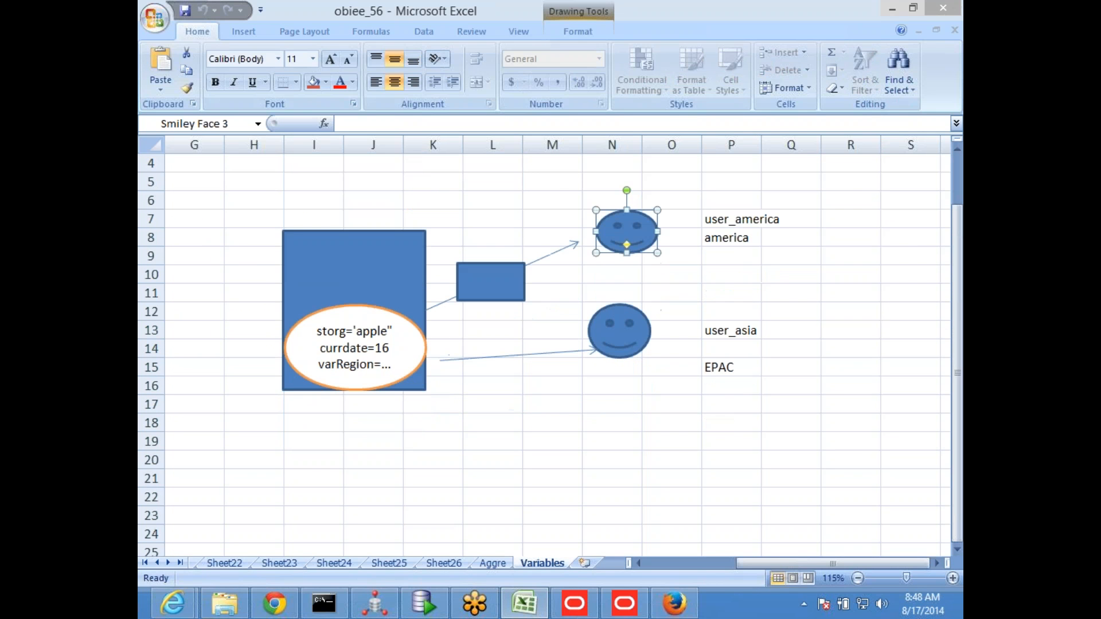
{"action": "left_click", "coordinate": [721, 223]}
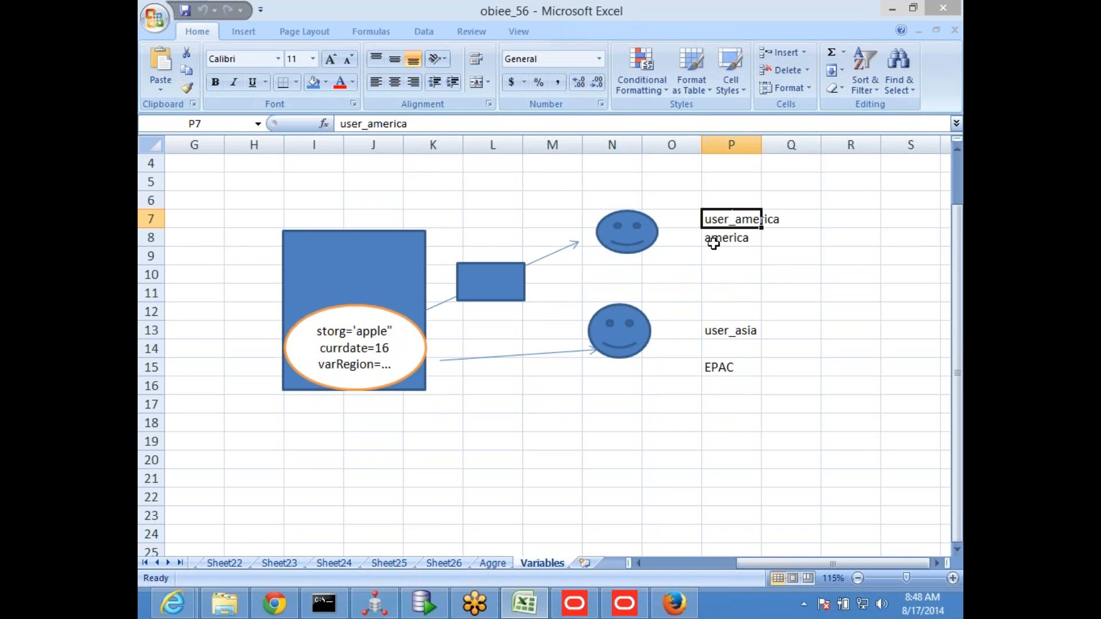
Move the small rectangle along its arrow toward the user_america smiley face and extend the arrow's tip to touch that face
{"action": "left_click_drag", "start_coordinate": [496, 282], "coordinate": [530, 259]}
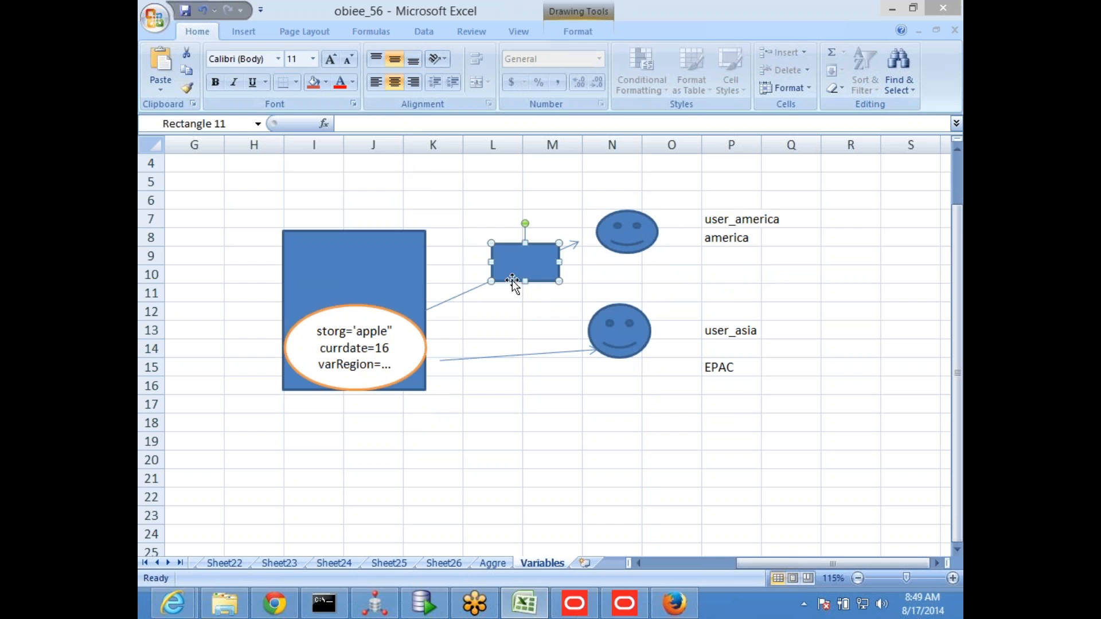
{"action": "left_click", "coordinate": [565, 248]}
{"action": "left_click_drag", "start_coordinate": [584, 240], "coordinate": [594, 240]}
Label the small rectangle on the user_america arrow "conn"
{"action": "left_click", "coordinate": [525, 262]}
{"action": "type", "text": "conn"}
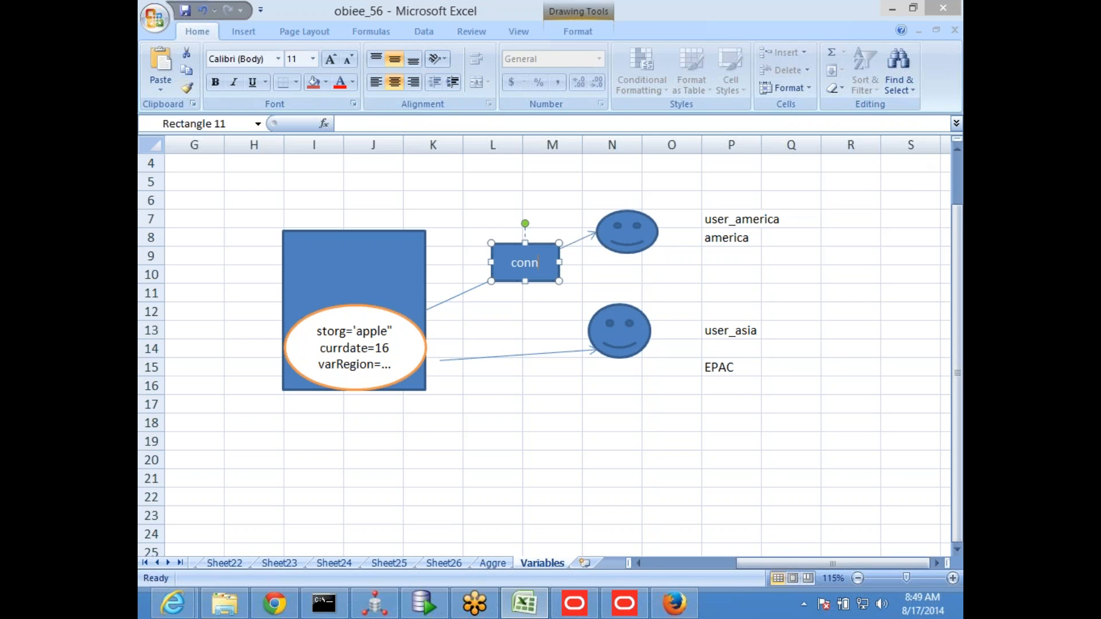
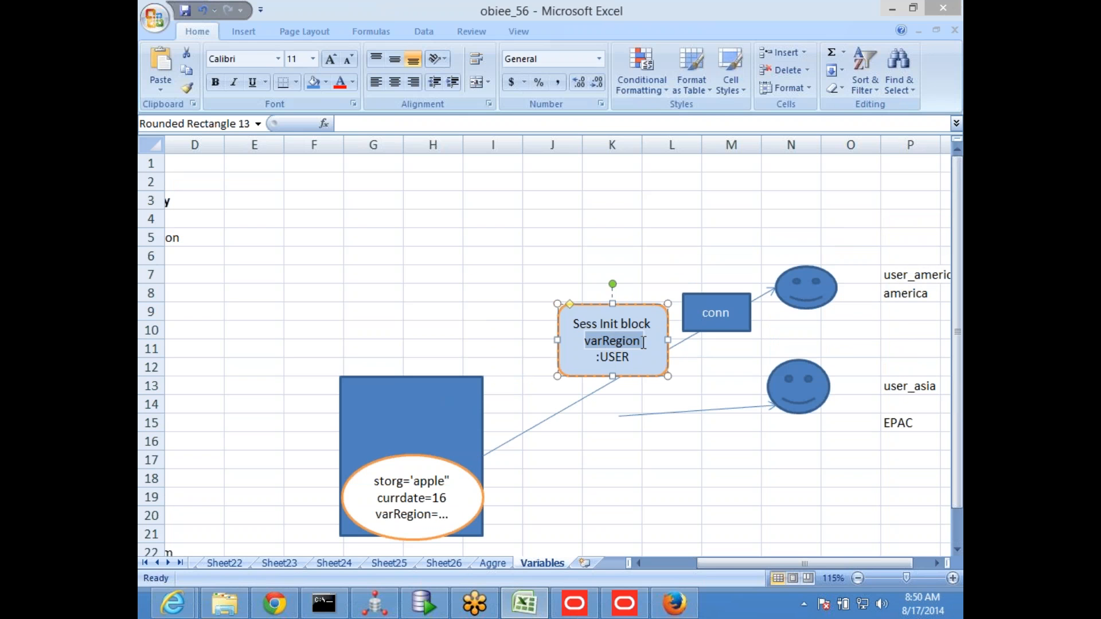
Complete the variable line in the Sess Init block shape as varRegion='americas'
{"action": "left_click", "coordinate": [643, 343]}
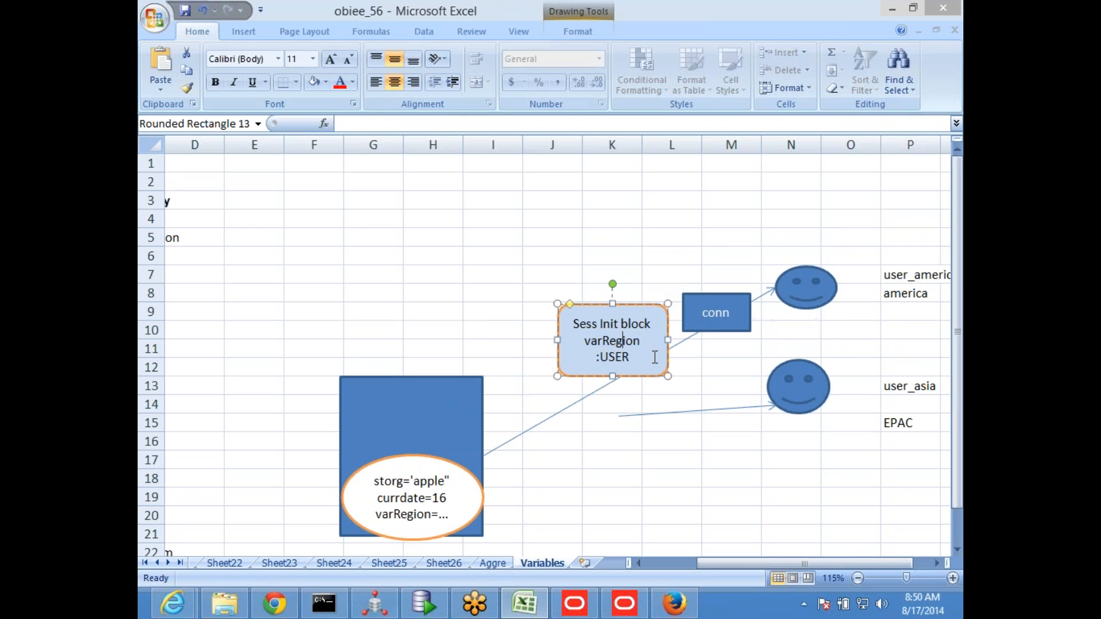
{"action": "type", "text": "='americas"}
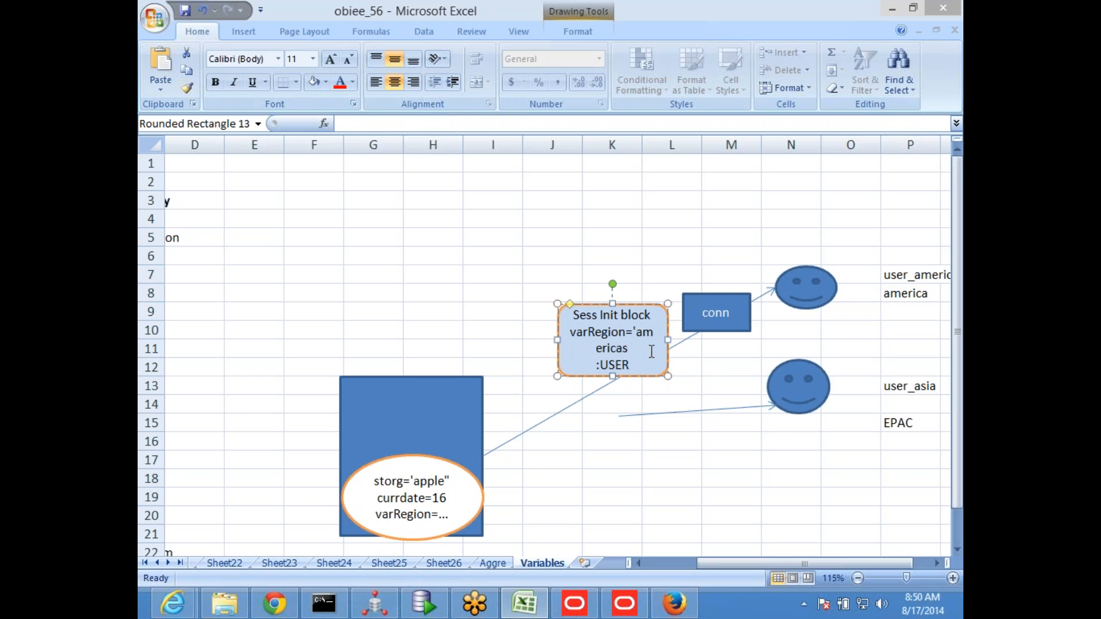
{"action": "type", "text": "'"}
Switch to SQL Developer and run the query selecting GRP from EXT_SEC where UNAME is 'user_america'
{"action": "left_click", "coordinate": [425, 607]}
{"action": "left_click", "coordinate": [442, 175]}
{"action": "left_click_drag", "start_coordinate": [612, 177], "coordinate": [239, 177]}
{"action": "left_click", "coordinate": [310, 96]}
{"action": "left_click", "coordinate": [502, 215]}
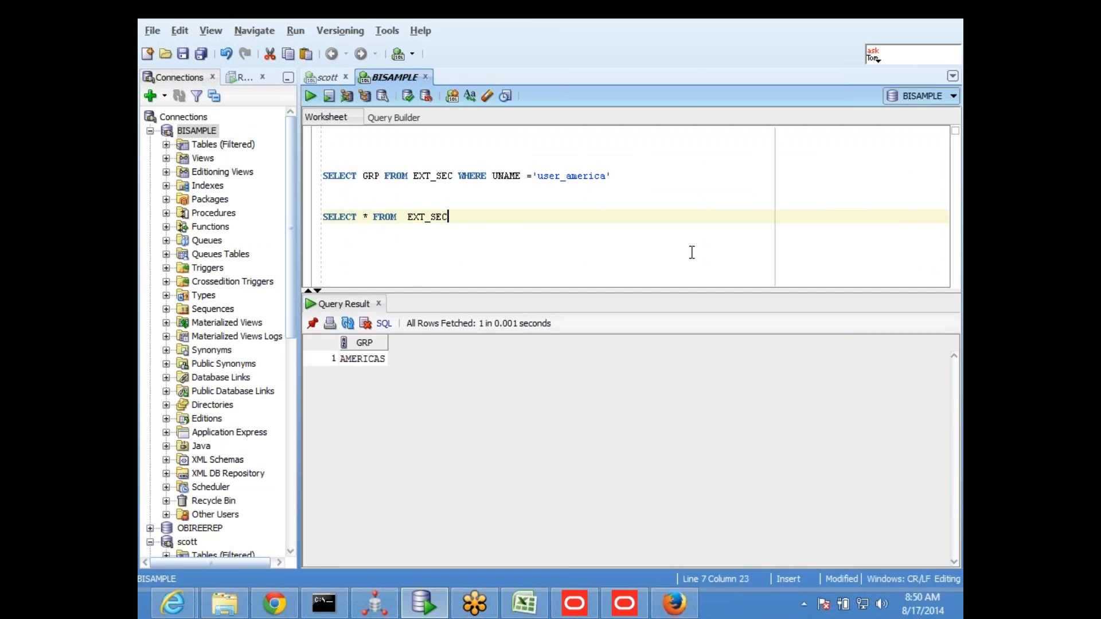
Copy user_america from the query into the Excel Sess Init block as :USER=user_america, and widen the block so each entry fits on one line
{"action": "left_click_drag", "start_coordinate": [537, 175], "coordinate": [606, 173]}
{"action": "key", "text": "ctrl+c"}
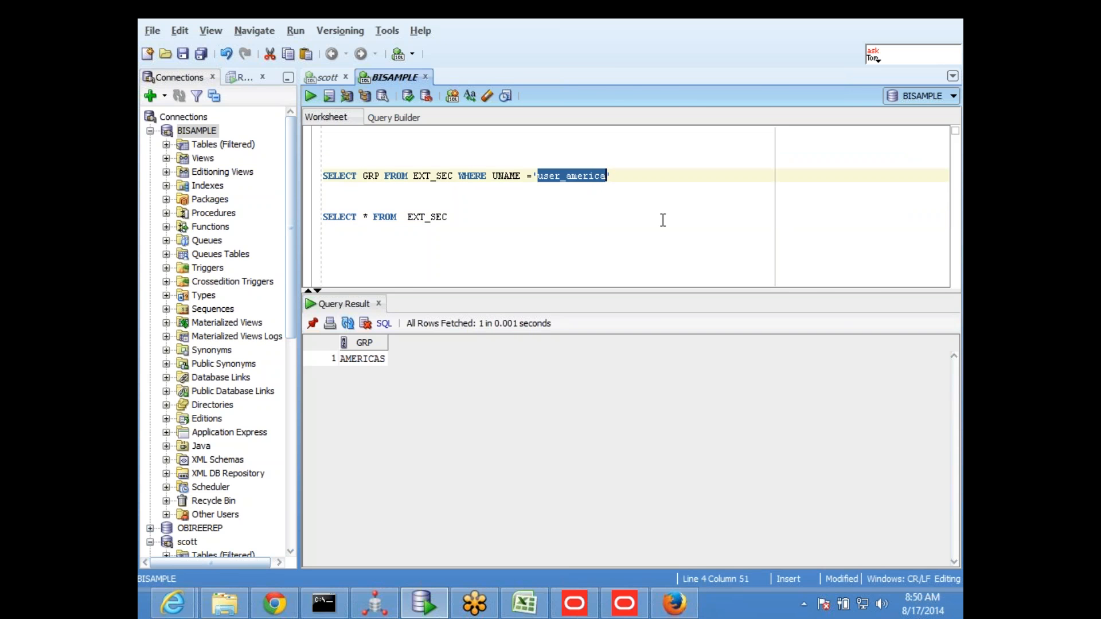
{"action": "key", "text": "alt+Tab"}
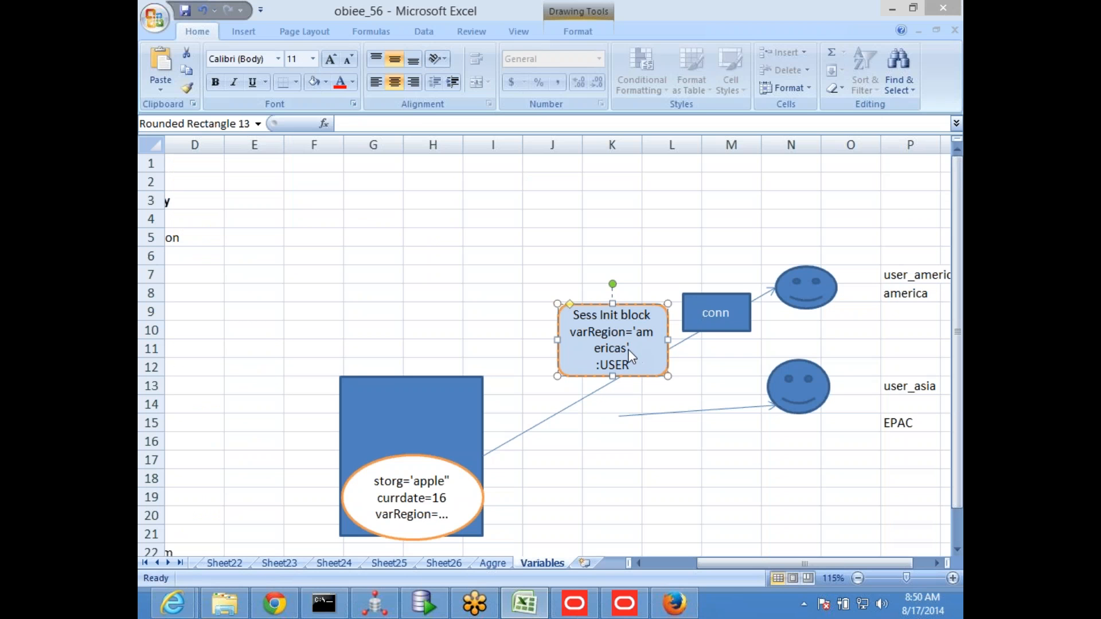
{"action": "left_click", "coordinate": [635, 363]}
{"action": "type", "text": "="}
{"action": "key", "text": "ctrl+v"}
{"action": "left_click_drag", "start_coordinate": [557, 340], "coordinate": [514, 342]}
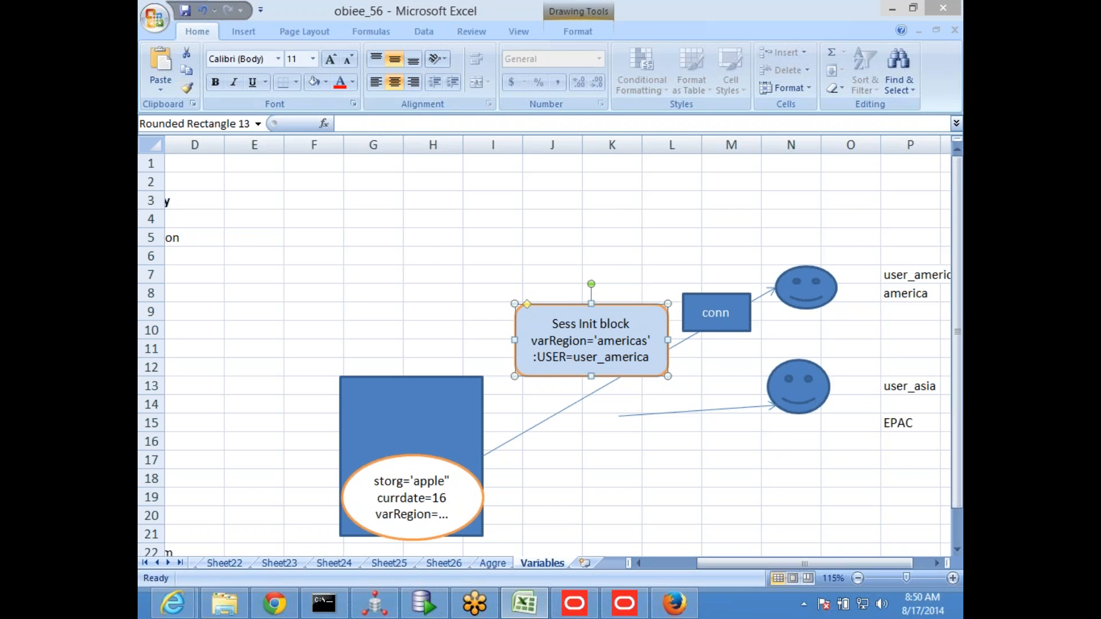
Draw a rectangle about 0.78" high and 2.92" wide over the large blue rectangle, fill it light green and label it "Identity"
{"action": "left_click", "coordinate": [243, 32]}
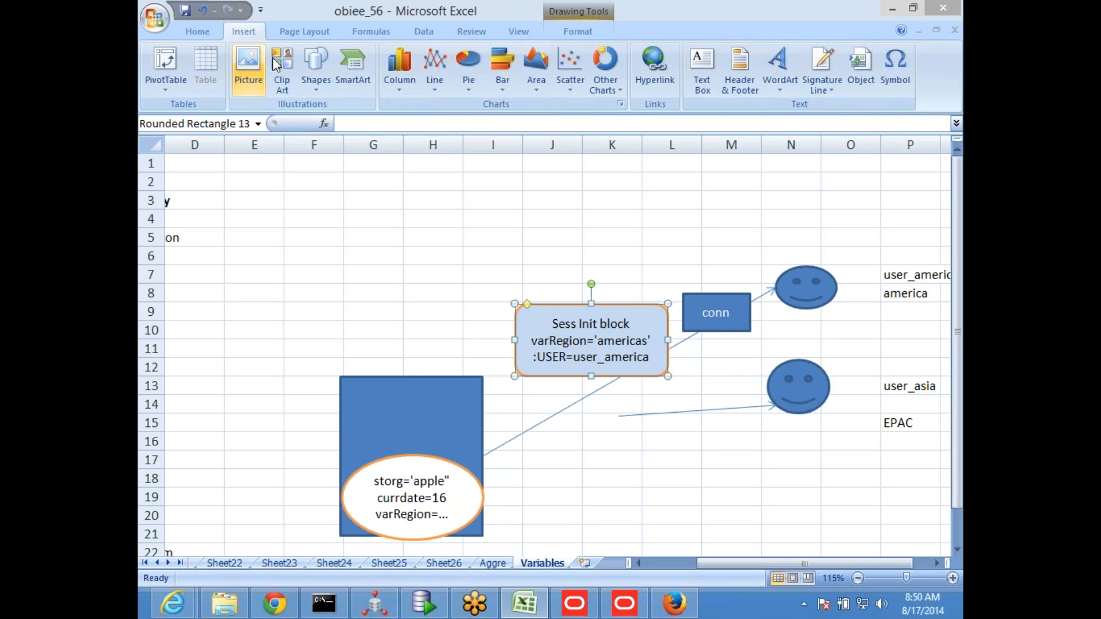
{"action": "left_click", "coordinate": [316, 69]}
{"action": "left_click", "coordinate": [357, 122]}
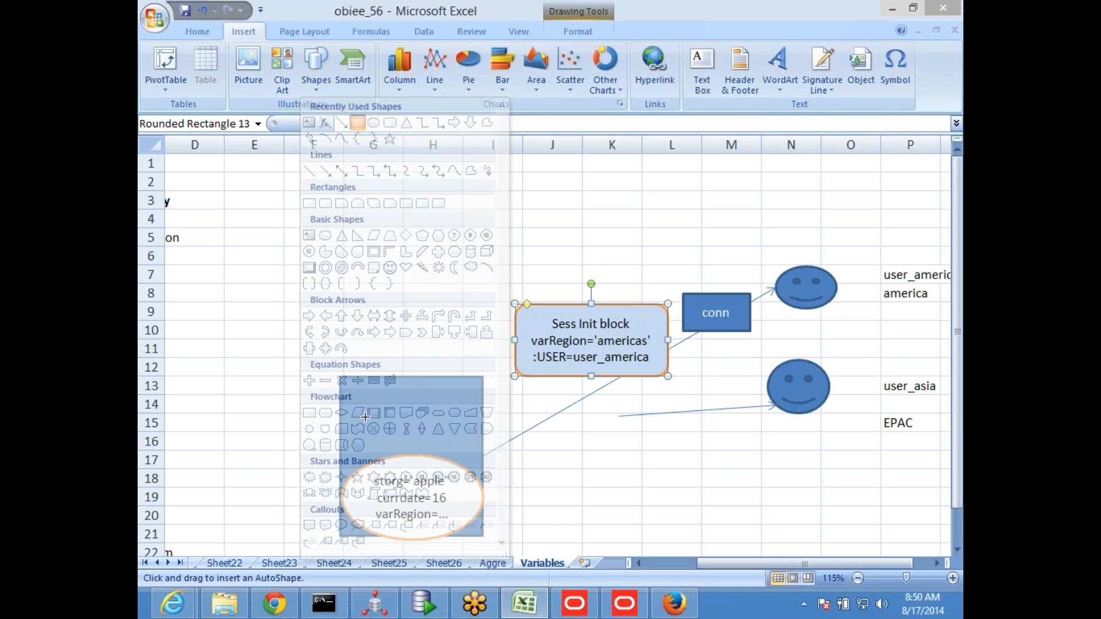
{"action": "left_click_drag", "start_coordinate": [223, 394], "coordinate": [484, 464]}
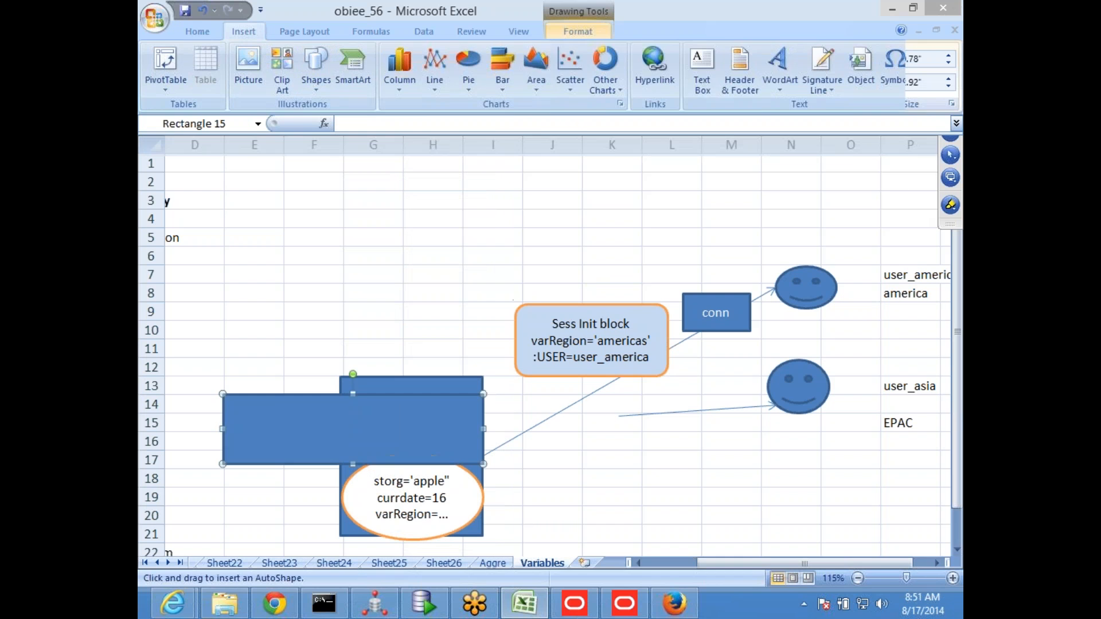
{"action": "left_click", "coordinate": [505, 52]}
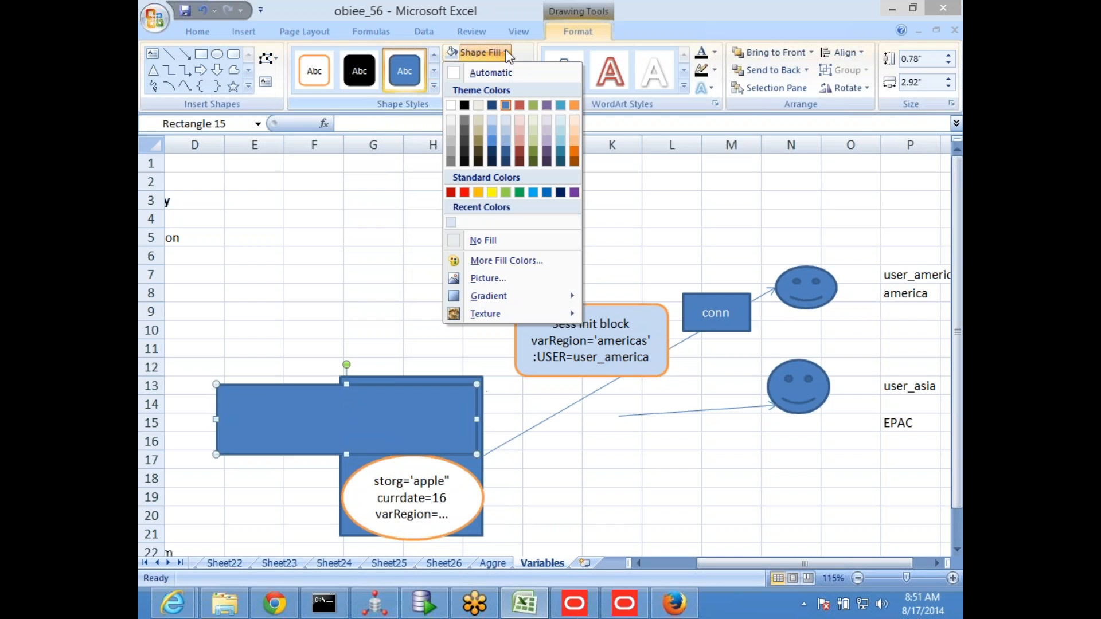
{"action": "left_click", "coordinate": [505, 192]}
{"action": "type", "text": "Identity"}
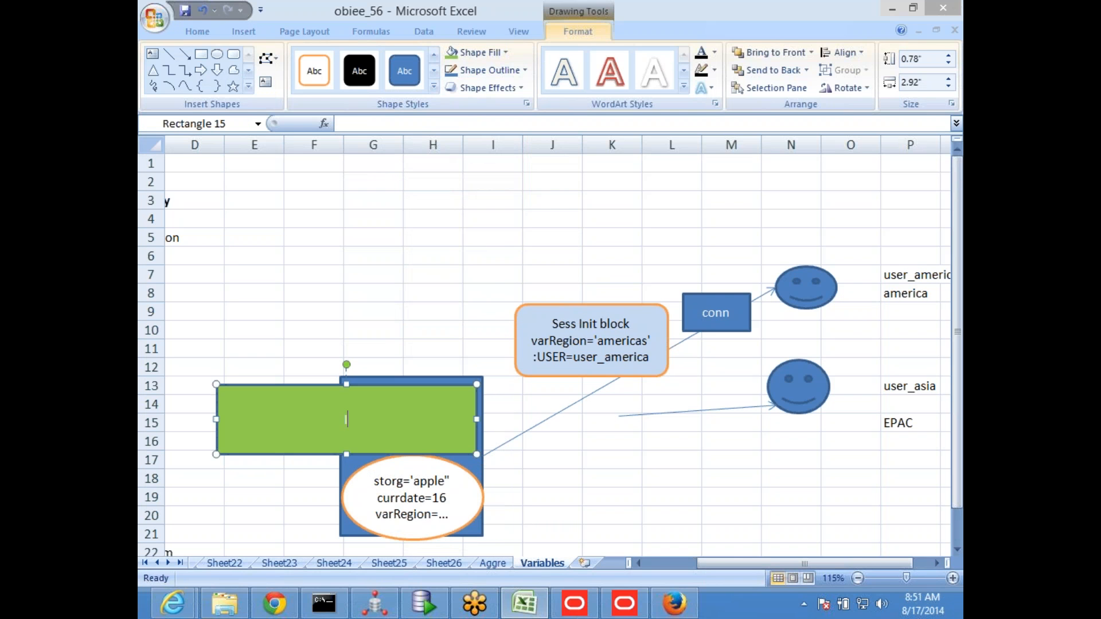
{"action": "key", "text": "Return"}
Copy the REGION filter expression from the Oracle BI Administration Tool beneath "Identity" in Excel's green rectangle, and extend its upper edge to fit the text
{"action": "key", "text": "alt+Tab"}
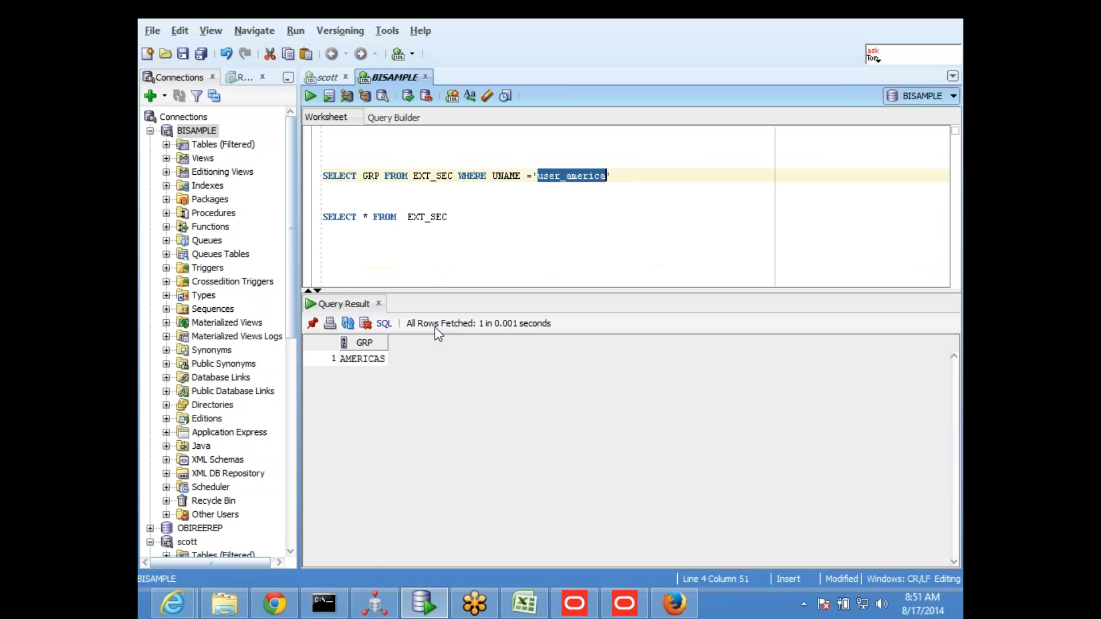
{"action": "left_click", "coordinate": [625, 603]}
{"action": "left_click", "coordinate": [490, 105]}
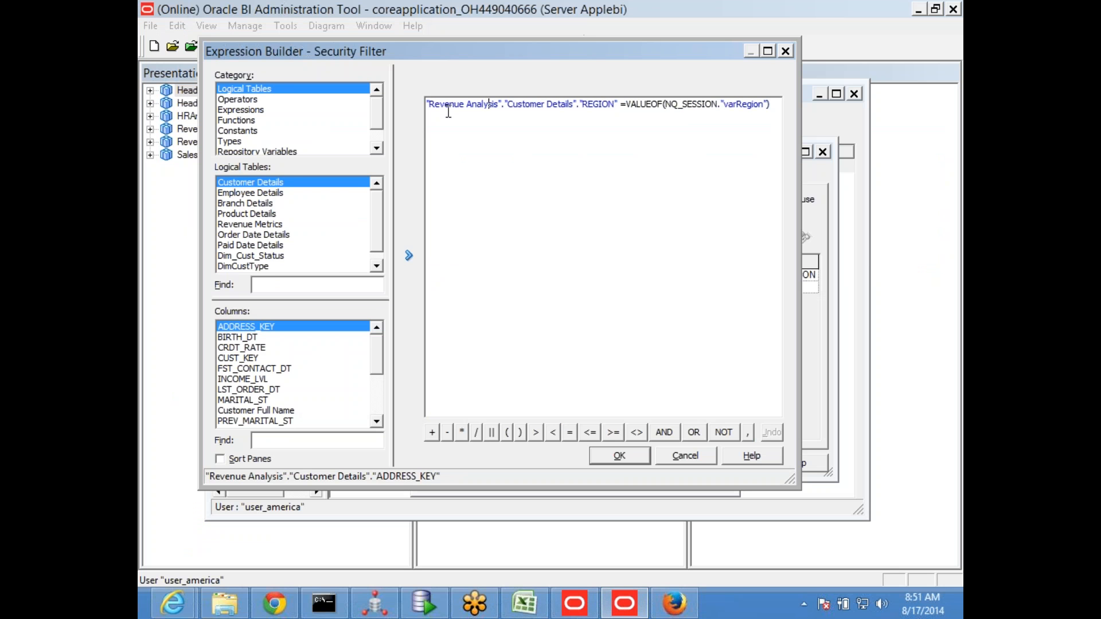
{"action": "left_click_drag", "start_coordinate": [427, 104], "coordinate": [796, 115]}
{"action": "key", "text": "ctrl+c"}
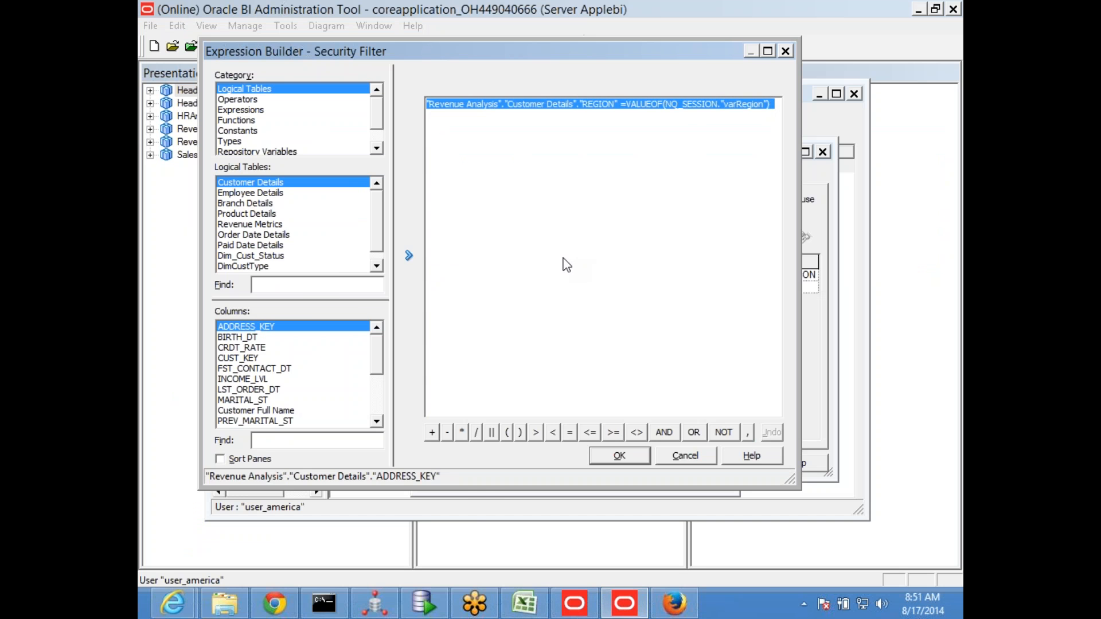
{"action": "key", "text": "alt+Tab"}
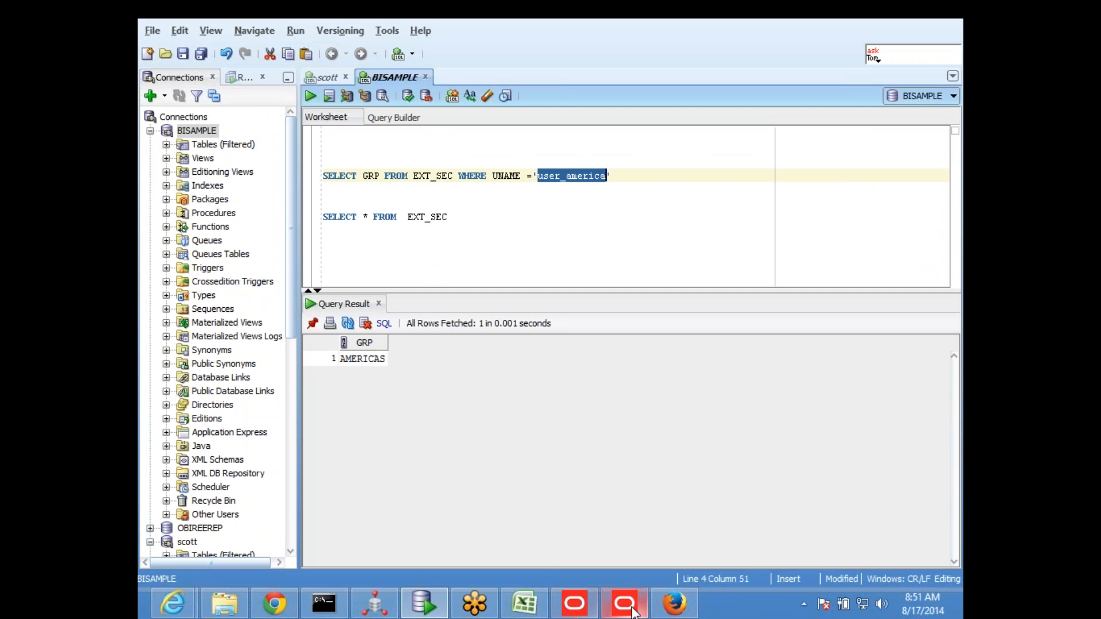
{"action": "mouse_move", "coordinate": [625, 607]}
{"action": "left_click", "coordinate": [524, 603]}
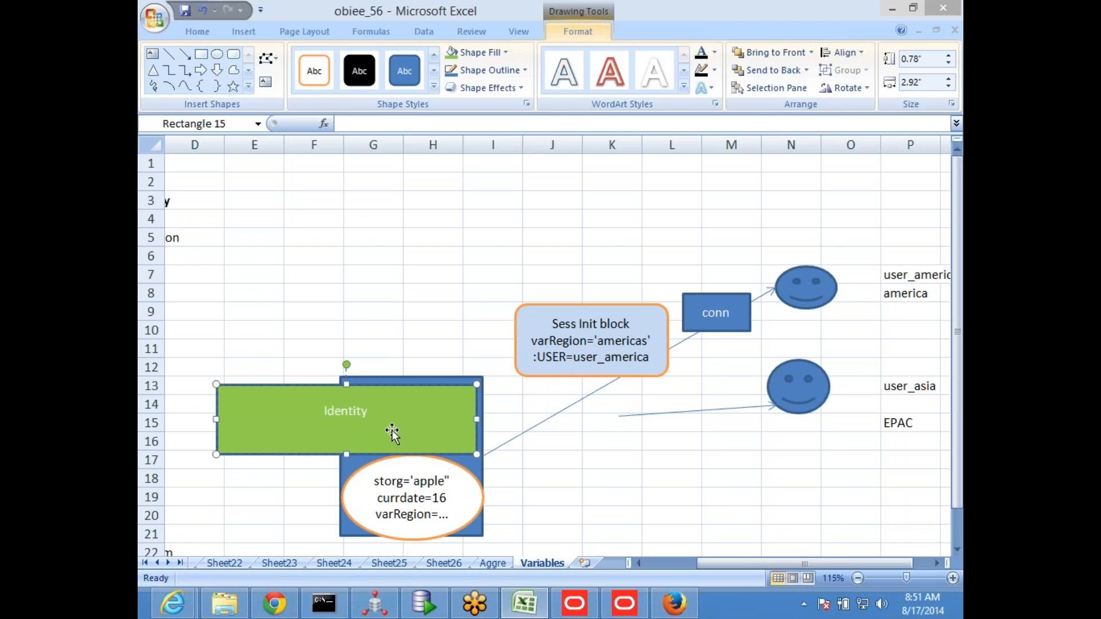
{"action": "key", "text": "ctrl+v"}
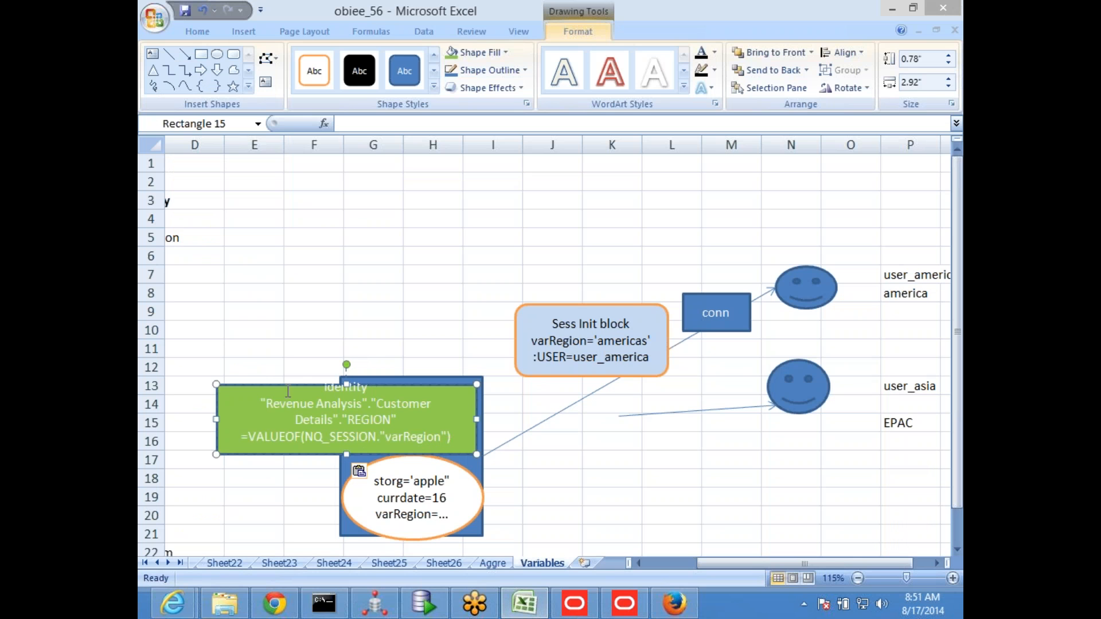
{"action": "left_click_drag", "start_coordinate": [344, 383], "coordinate": [344, 332]}
{"action": "left_click", "coordinate": [612, 478]}
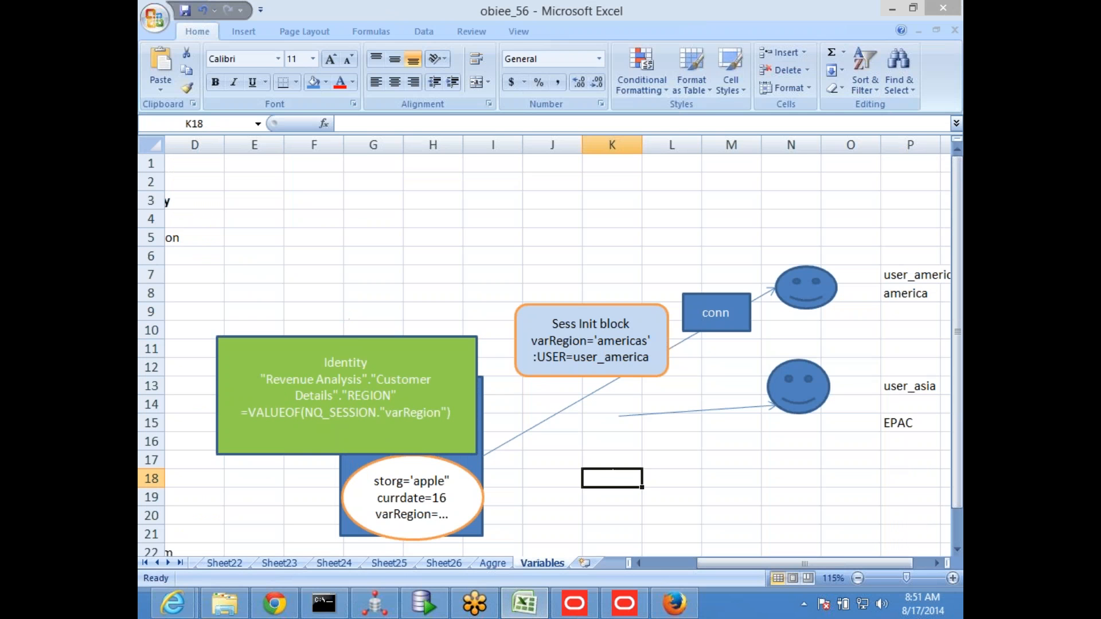
Trace the user_america path through the conn rectangle, the americas value in the Sess Init block and the REGION filter in the Identity rectangle
{"action": "left_click", "coordinate": [384, 421]}
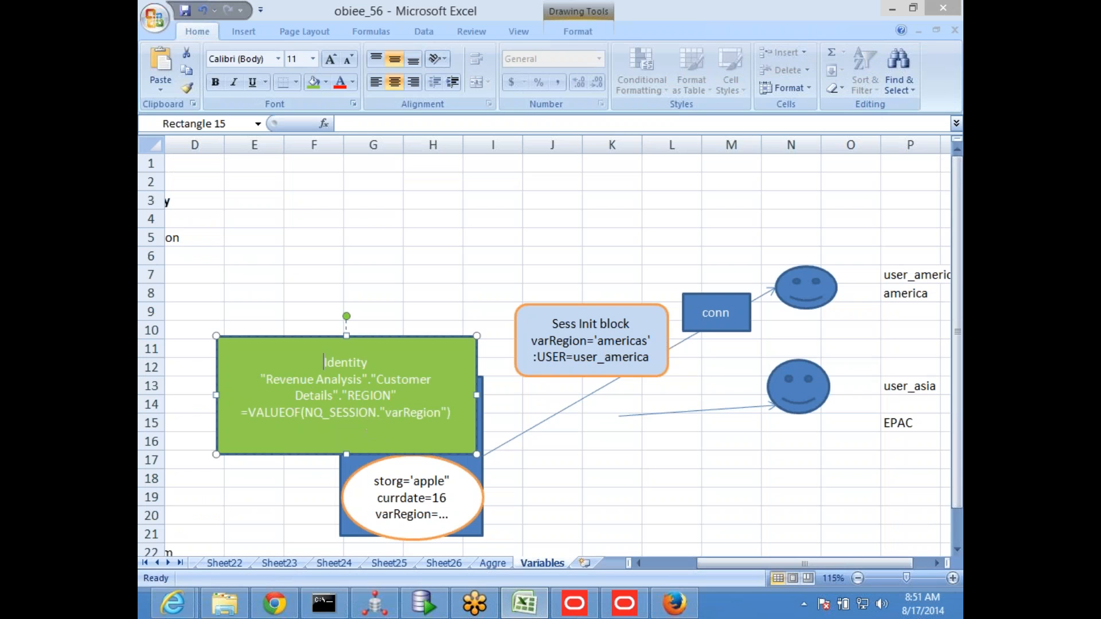
{"action": "left_click", "coordinate": [910, 278]}
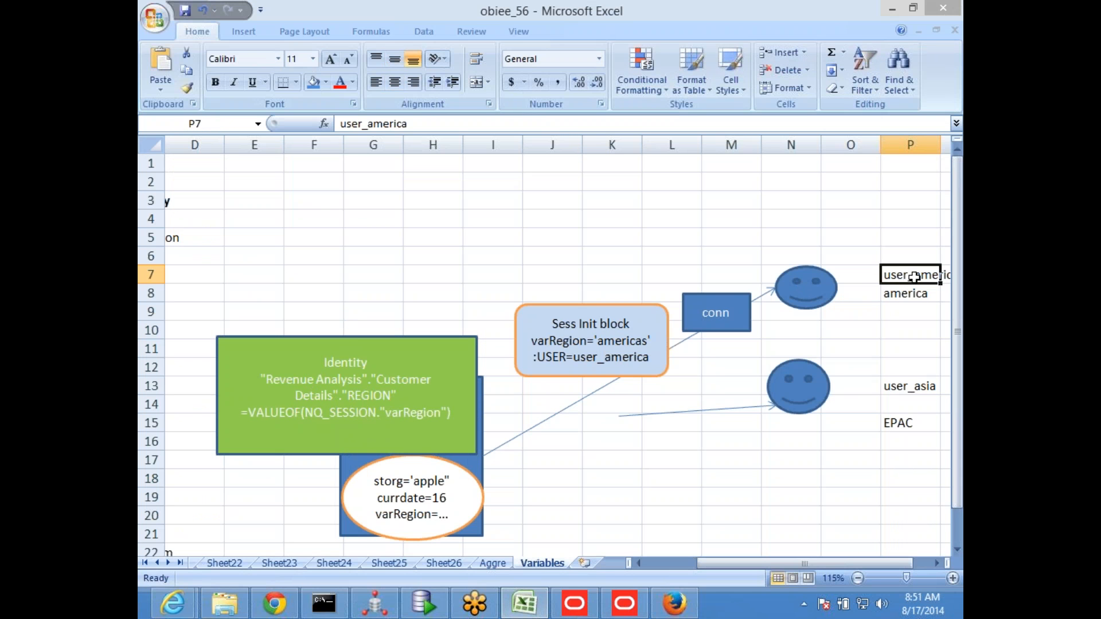
{"action": "left_click", "coordinate": [700, 303]}
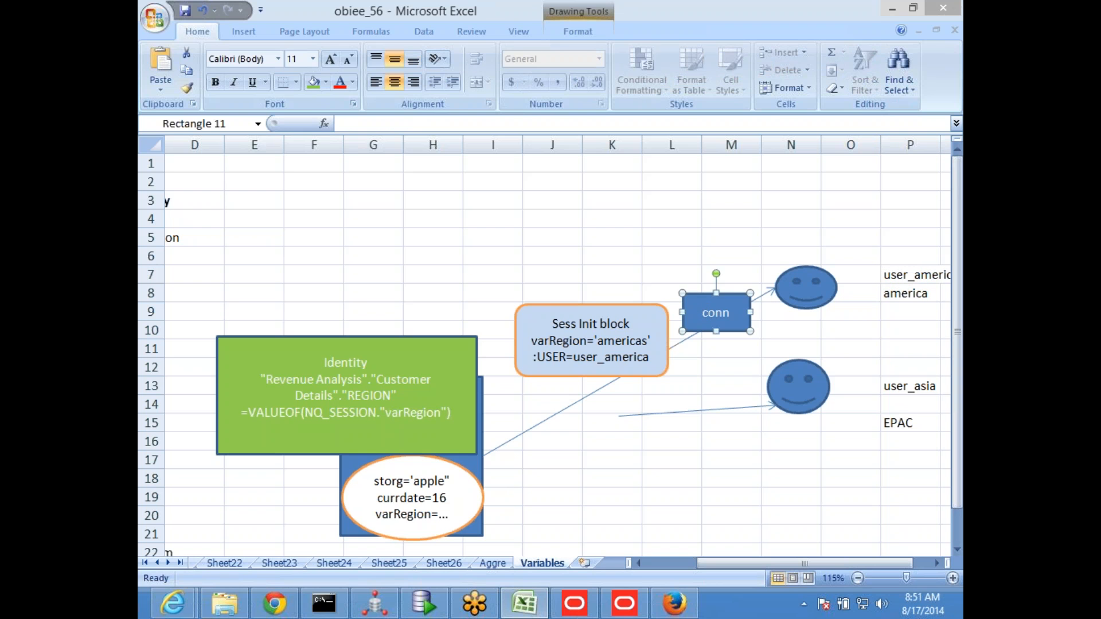
{"action": "left_click", "coordinate": [552, 314]}
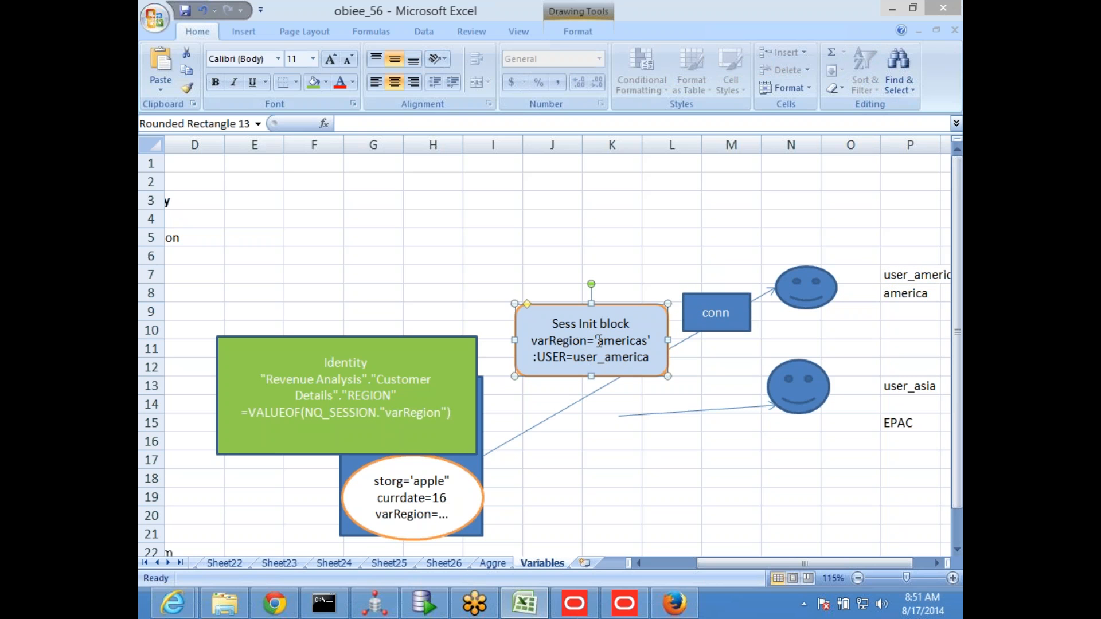
{"action": "left_click_drag", "start_coordinate": [597, 342], "coordinate": [644, 342]}
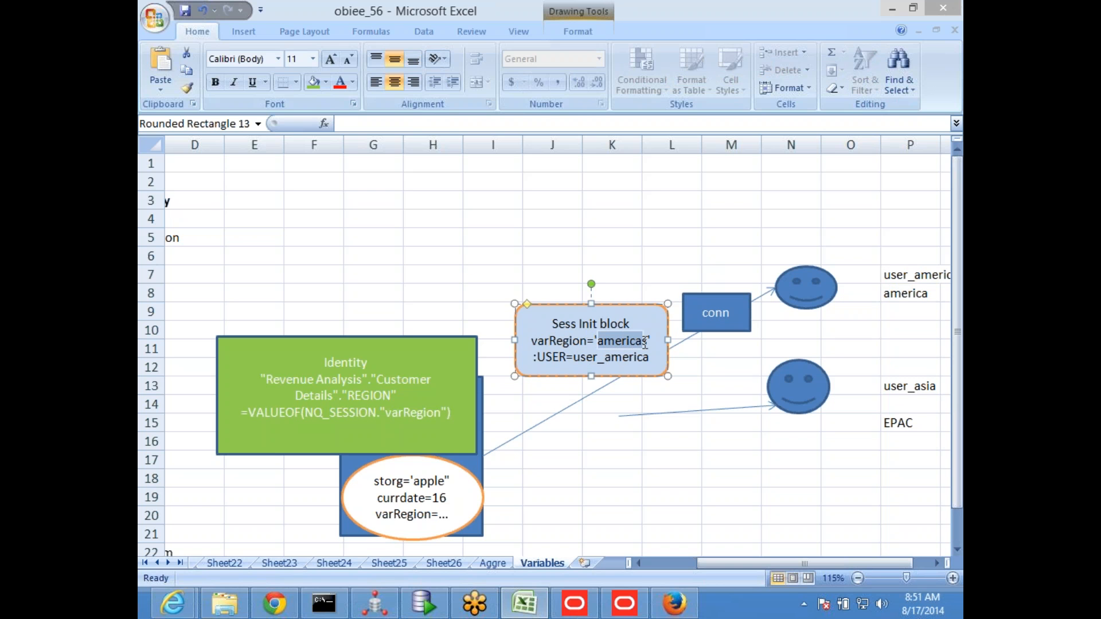
{"action": "left_click", "coordinate": [371, 378]}
{"action": "left_click", "coordinate": [322, 363]}
{"action": "key", "text": "ctrl+a"}
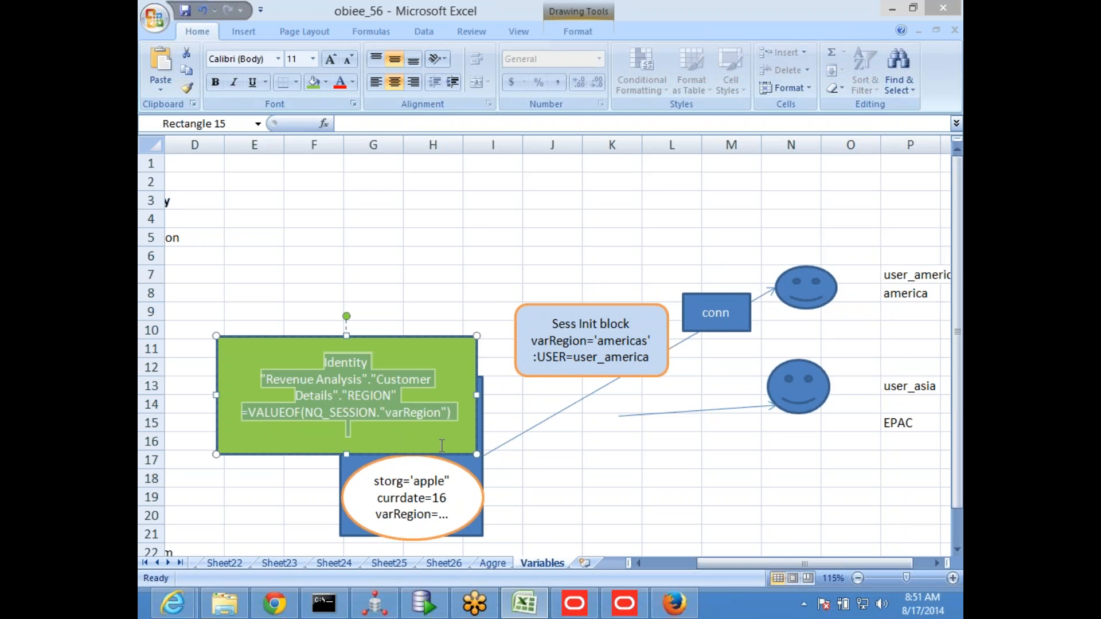
{"action": "left_click", "coordinate": [349, 397]}
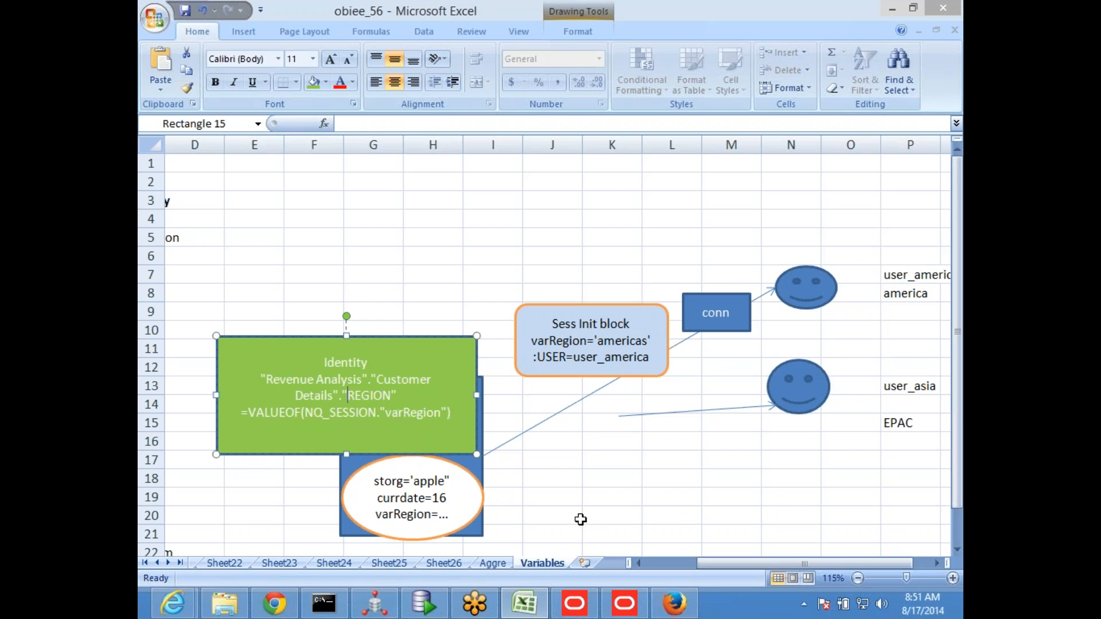
Move the user_asia smiley face with its attached arrow slightly down and to the right, beside the EPAC label
{"action": "left_click", "coordinate": [572, 496]}
{"action": "scroll", "coordinate": [803, 407], "scroll_direction": "down", "scroll_amount": 1}
{"action": "left_click", "coordinate": [817, 325]}
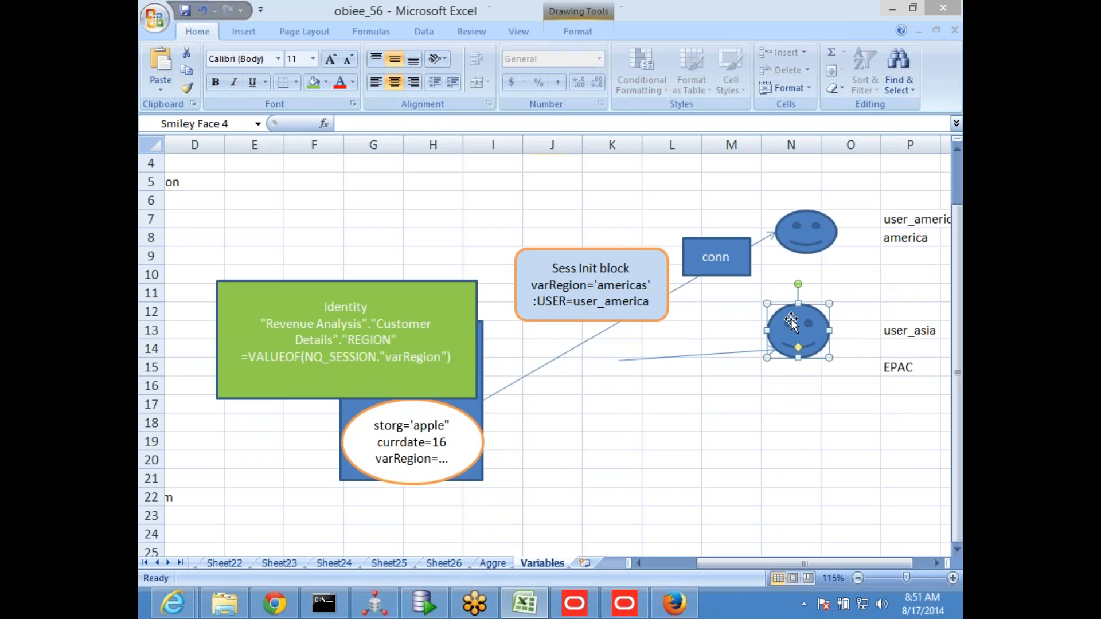
{"action": "mouse_move", "coordinate": [790, 319]}
{"action": "left_mouse_down"}
{"action": "mouse_move", "coordinate": [820, 328]}
{"action": "mouse_move", "coordinate": [828, 349]}
{"action": "left_mouse_up"}
Duplicate the conn rectangle and place the copy on the user_asia arrow
{"action": "left_click", "coordinate": [697, 248]}
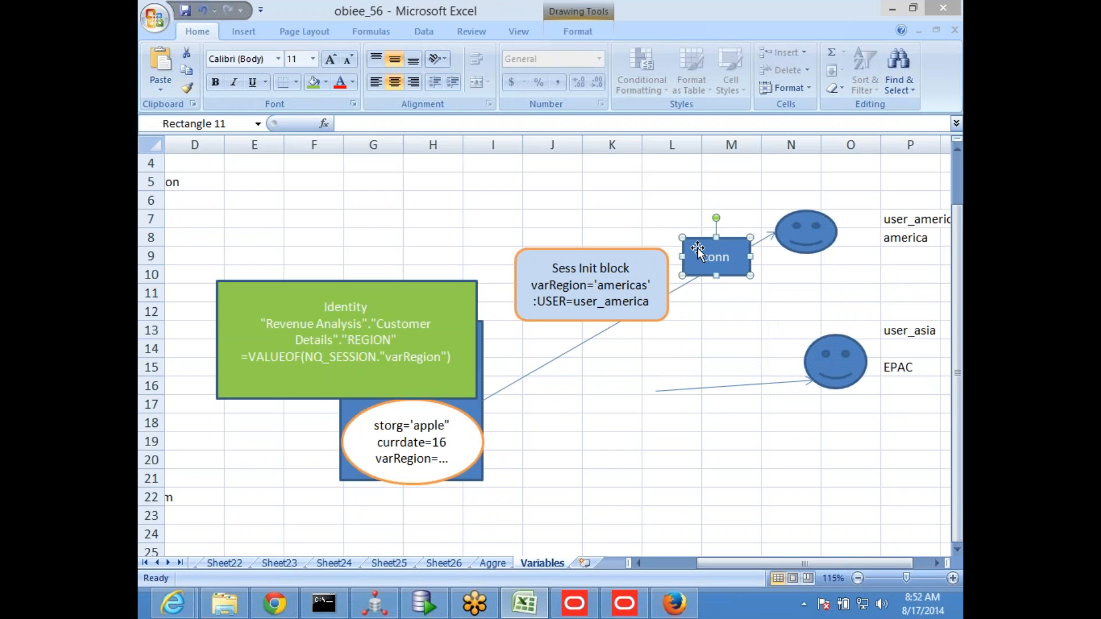
{"action": "key", "text": "ctrl+c"}
{"action": "left_click", "coordinate": [725, 405]}
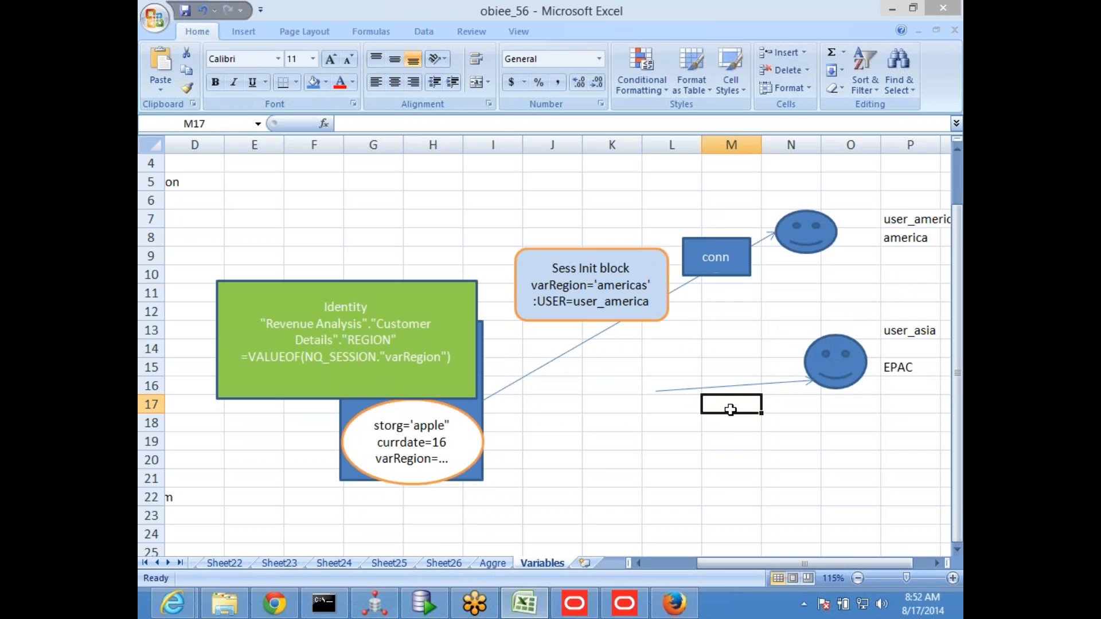
{"action": "key", "text": "ctrl+v"}
{"action": "left_click_drag", "start_coordinate": [708, 395], "coordinate": [720, 372]}
Duplicate the Sess Init block and place the copy at the tail of the user_asia arrow
{"action": "left_click", "coordinate": [641, 320]}
{"action": "key", "text": "ctrl+c"}
{"action": "left_click", "coordinate": [624, 457]}
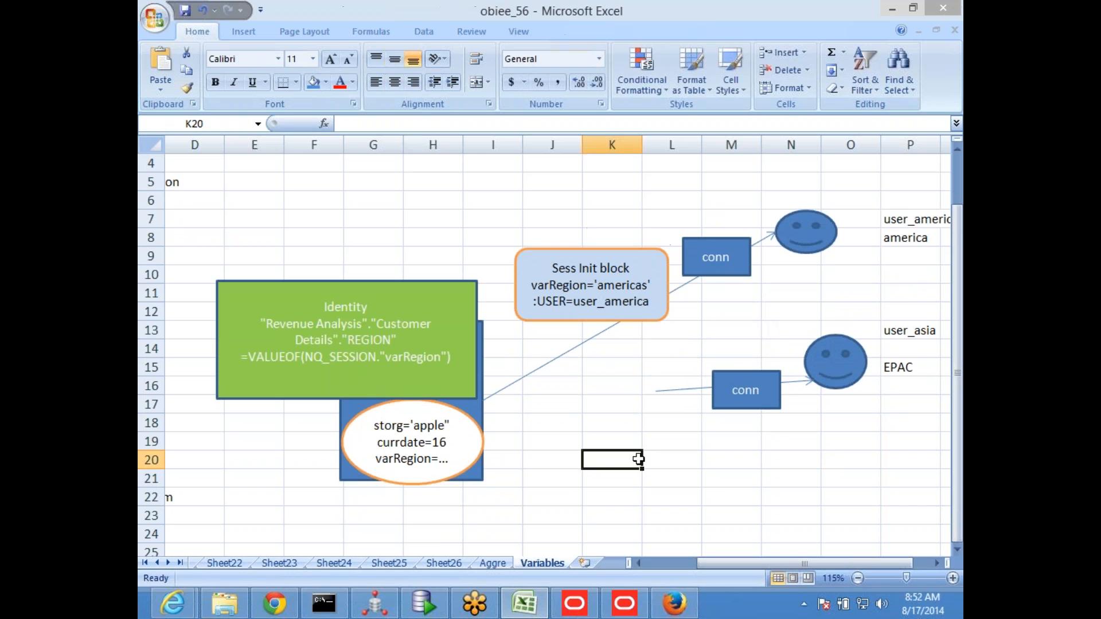
{"action": "key", "text": "ctrl+v"}
{"action": "left_click_drag", "start_coordinate": [624, 457], "coordinate": [569, 373]}
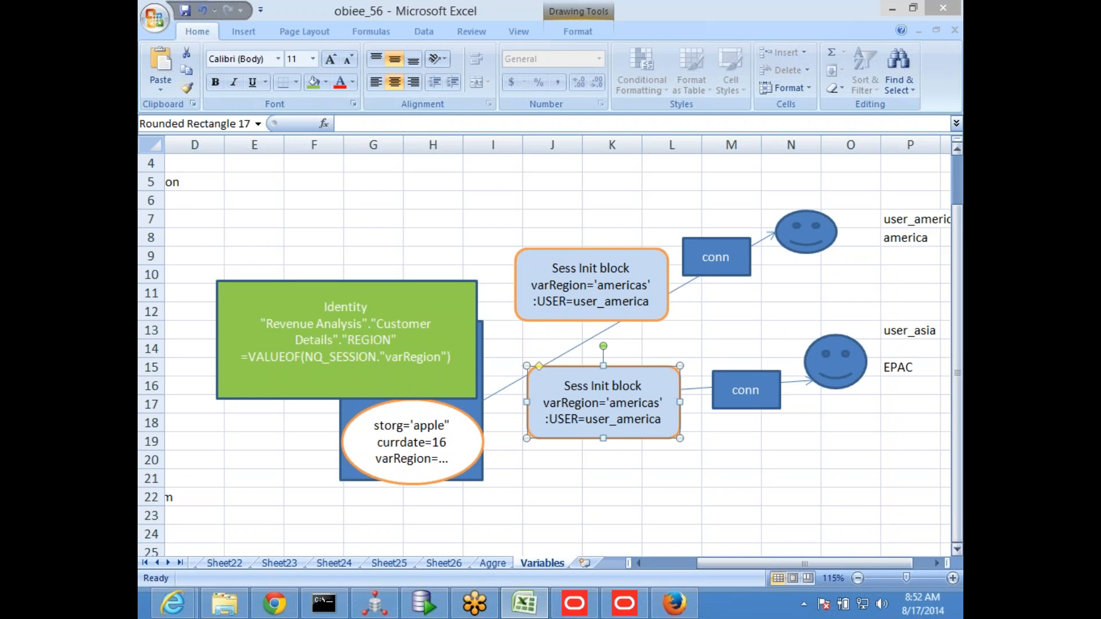
Change the user line in the copied Sess Init block to :USER=user_asia
{"action": "left_click", "coordinate": [607, 421]}
{"action": "key", "text": "BackSpace"}
{"action": "key", "text": "BackSpace"}
{"action": "key", "text": "BackSpace"}
{"action": "key", "text": "BackSpace"}
{"action": "key", "text": "BackSpace"}
{"action": "key", "text": "BackSpace"}
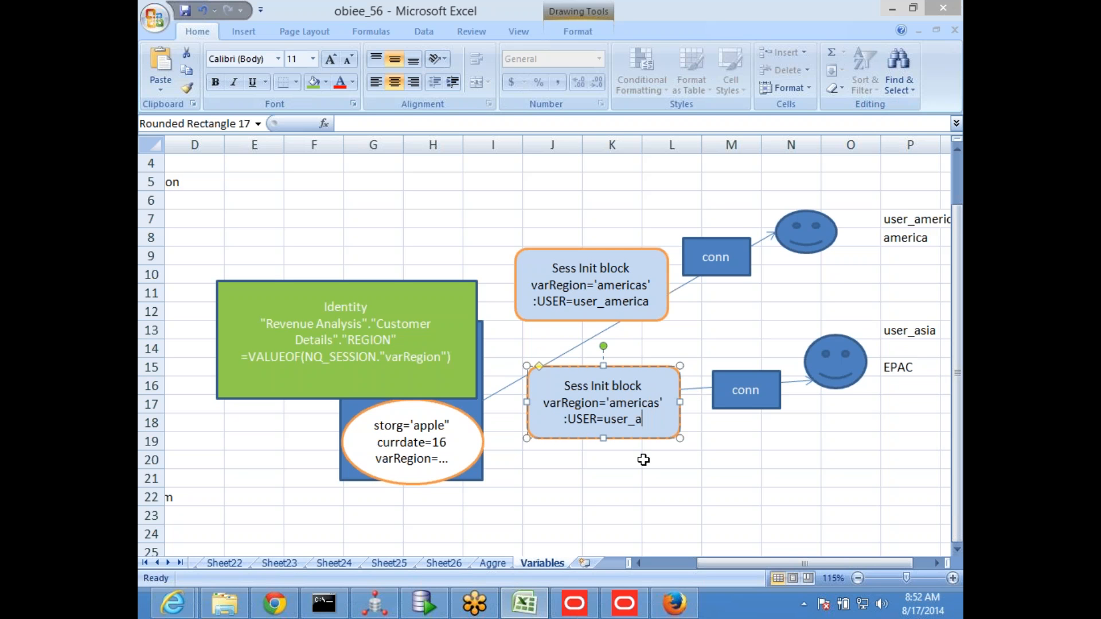
{"action": "type", "text": "sia"}
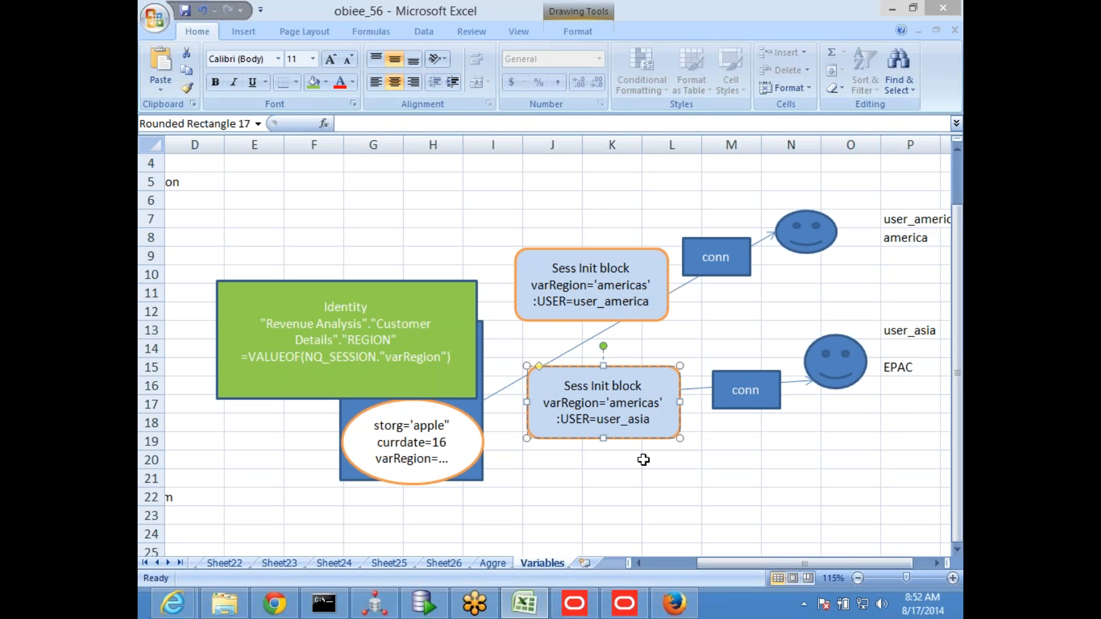
Set the variable line in the user_asia Sess Init block to varRegion='APAC'
{"action": "key", "text": "Up"}
{"action": "key", "text": "BackSpace"}
{"action": "key", "text": "BackSpace"}
{"action": "key", "text": "BackSpace"}
{"action": "key", "text": "BackSpace"}
{"action": "key", "text": "BackSpace"}
{"action": "key", "text": "BackSpace"}
{"action": "key", "text": "BackSpace"}
{"action": "key", "text": "BackSpace"}
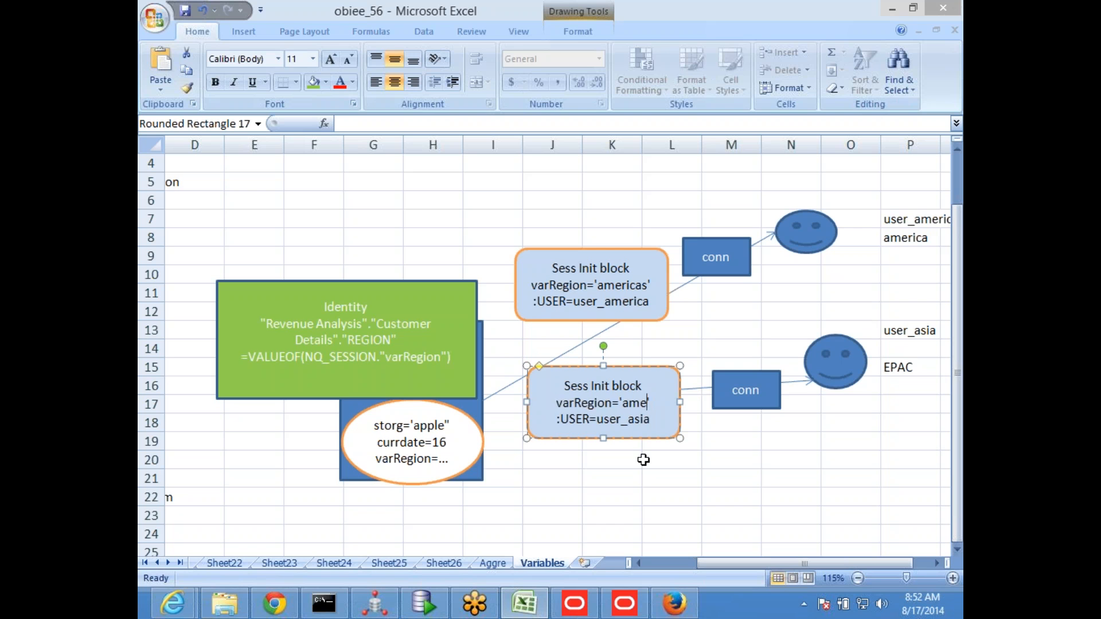
{"action": "type", "text": "AP"}
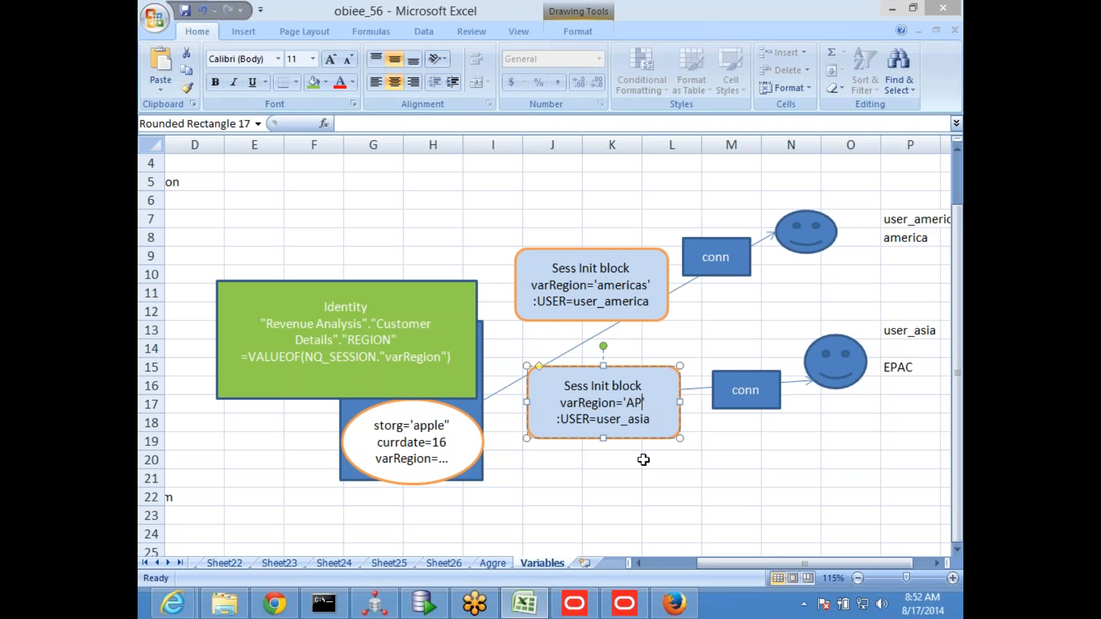
{"action": "type", "text": "AC'"}
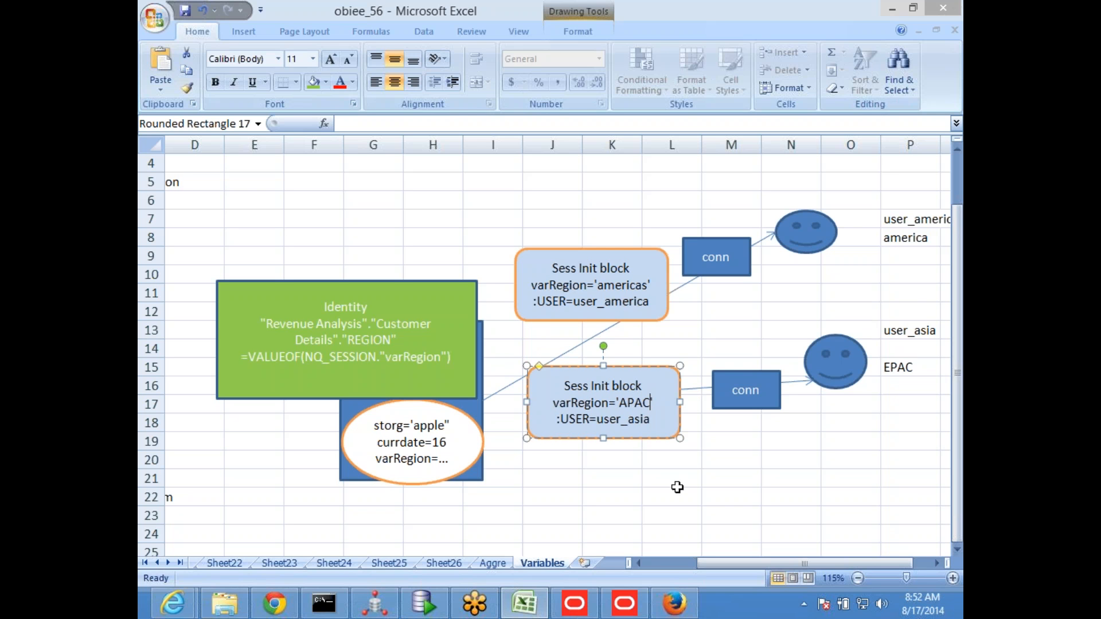
Move the user_asia Sess Init block slightly lower in the diagram and save the workbook
{"action": "left_click", "coordinate": [704, 497]}
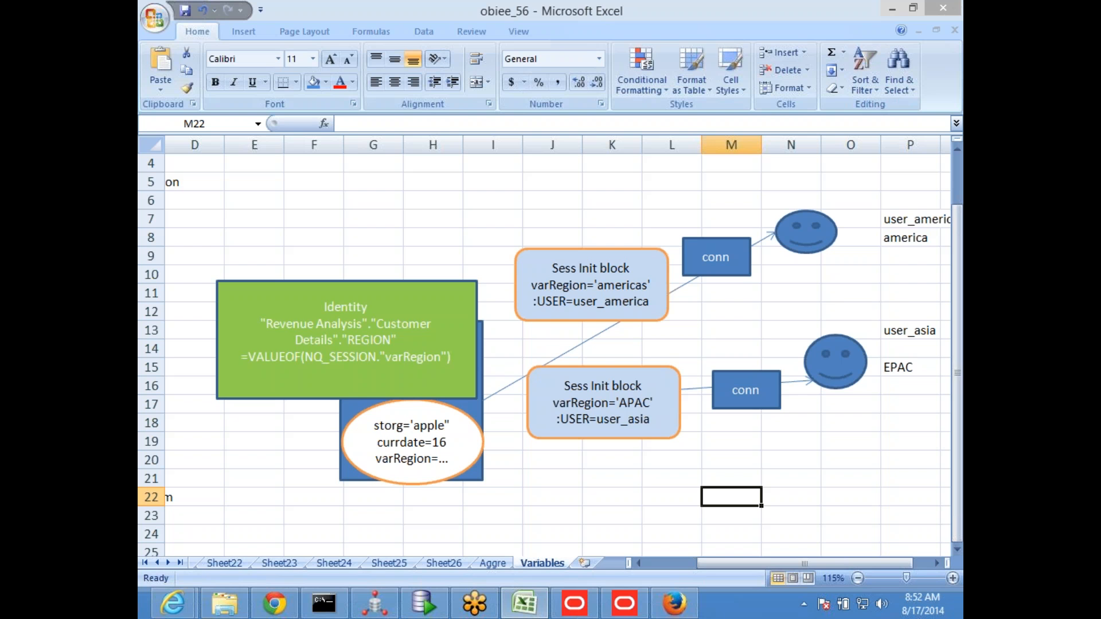
{"action": "left_click", "coordinate": [184, 10]}
{"action": "left_click_drag", "start_coordinate": [557, 367], "coordinate": [560, 377]}
{"action": "left_click", "coordinate": [331, 283]}
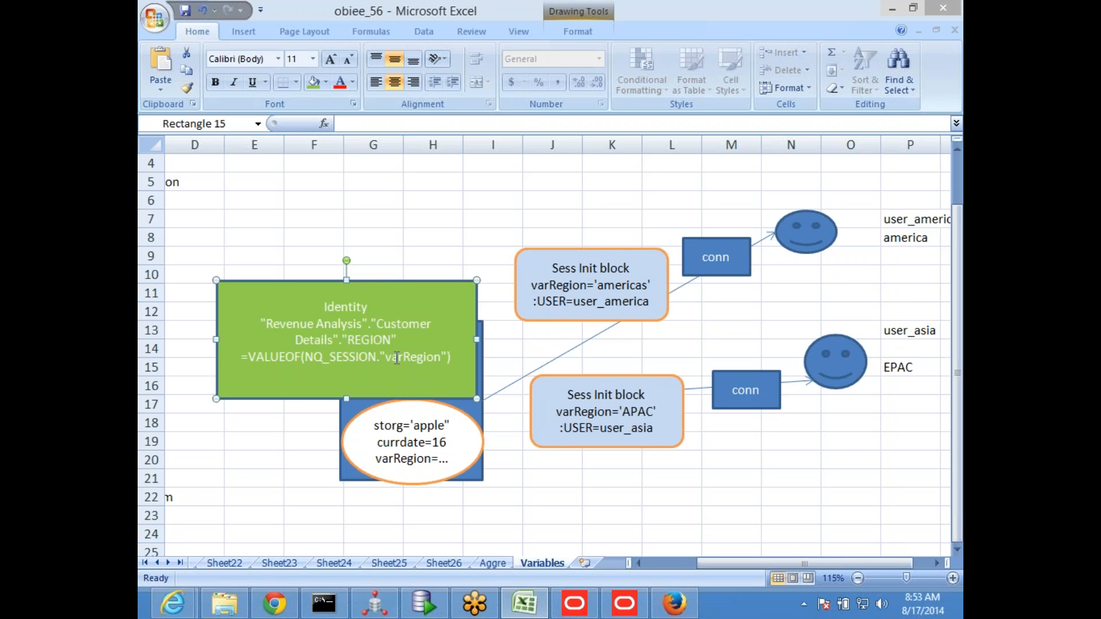
{"action": "left_click", "coordinate": [185, 16]}
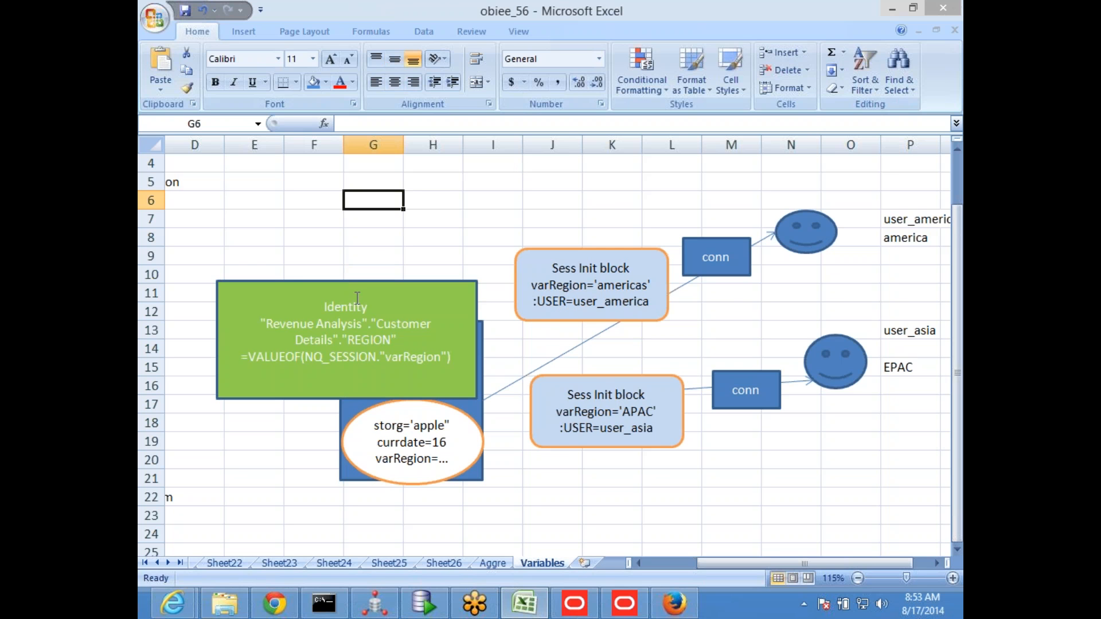
Go to the Object Level Security notes on the Aggre sheet and save the workbook
{"action": "left_click", "coordinate": [492, 563]}
{"action": "scroll", "coordinate": [457, 400], "scroll_direction": "up", "scroll_amount": 2}
{"action": "scroll", "coordinate": [457, 399], "scroll_direction": "down", "scroll_amount": 3}
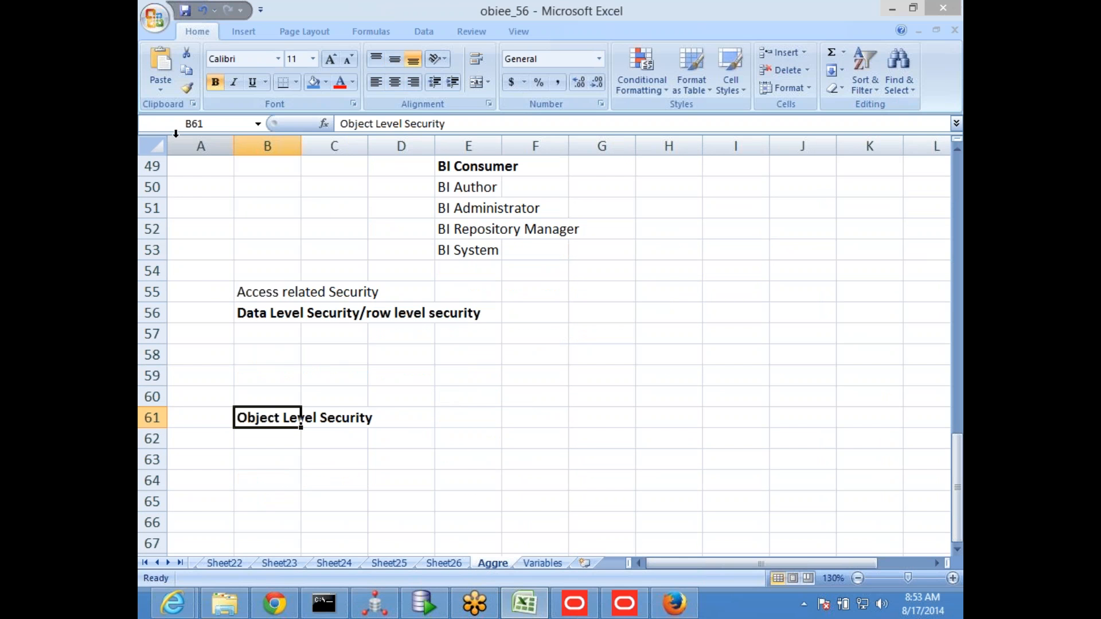
{"action": "left_click", "coordinate": [185, 10]}
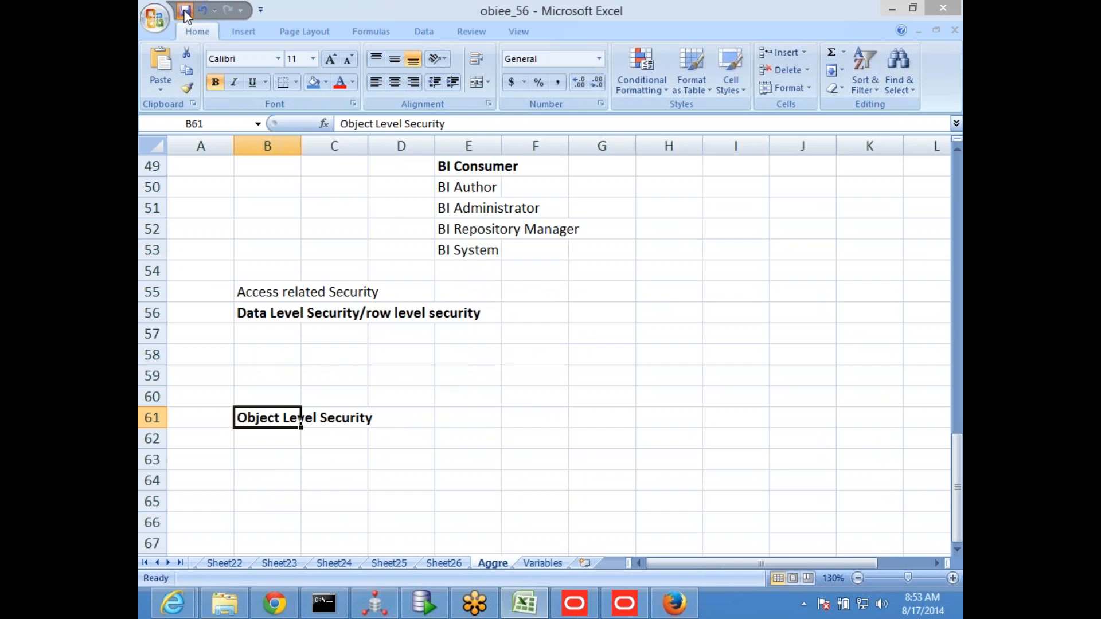
Enter the heading External table authentication in cell B65, below the Object Level Security heading
{"action": "left_click", "coordinate": [290, 482]}
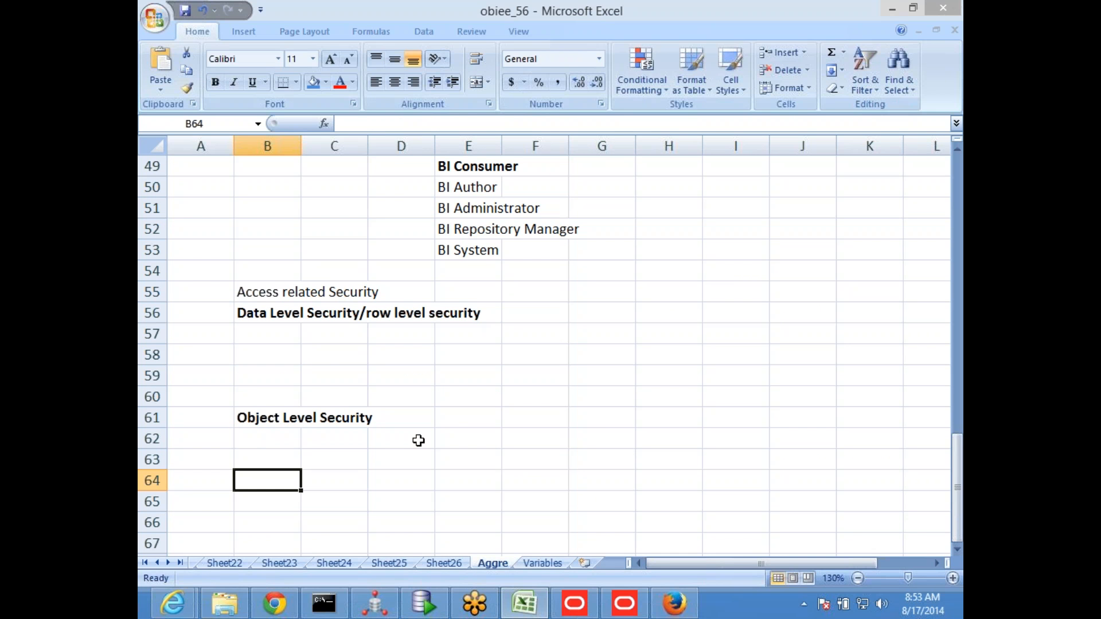
{"action": "scroll", "coordinate": [444, 426], "scroll_direction": "down", "scroll_amount": 3}
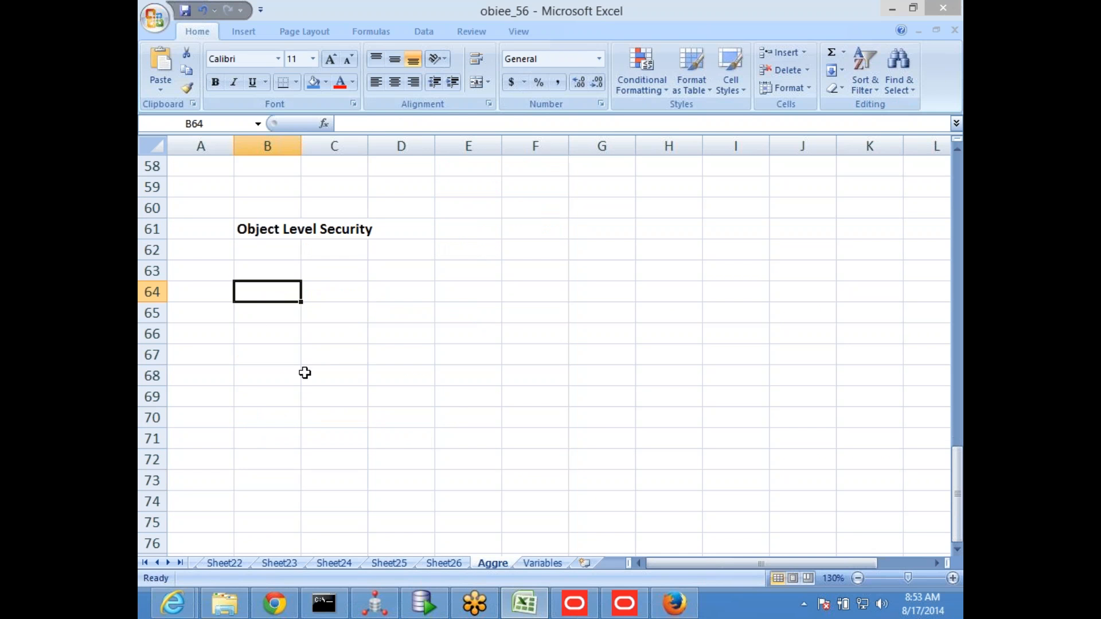
{"action": "left_click", "coordinate": [269, 317]}
{"action": "type", "text": "Extrna"}
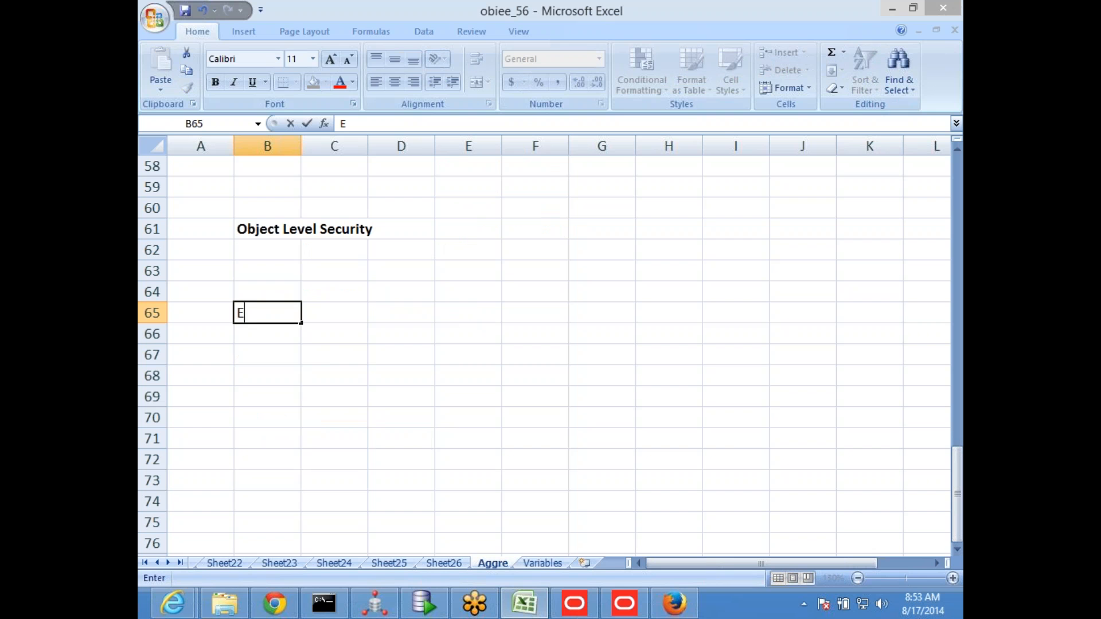
{"action": "key", "text": "BackSpace"}
{"action": "key", "text": "BackSpace"}
{"action": "key", "text": "BackSpace"}
{"action": "type", "text": "e"}
{"action": "key", "text": "BackSpace"}
{"action": "type", "text": "ernal "}
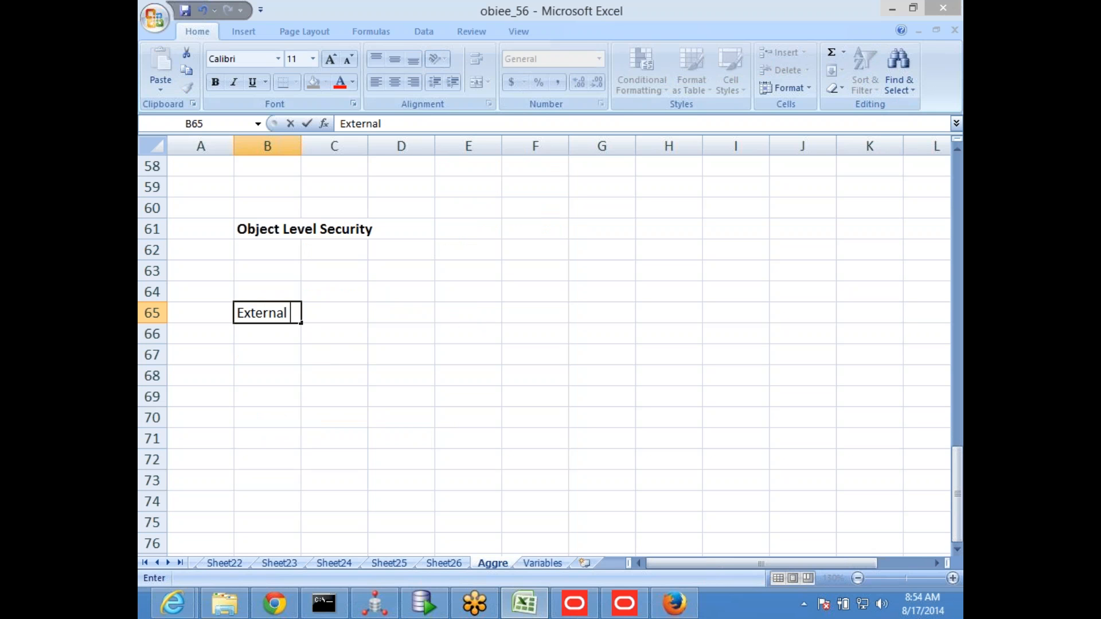
{"action": "type", "text": "table au"}
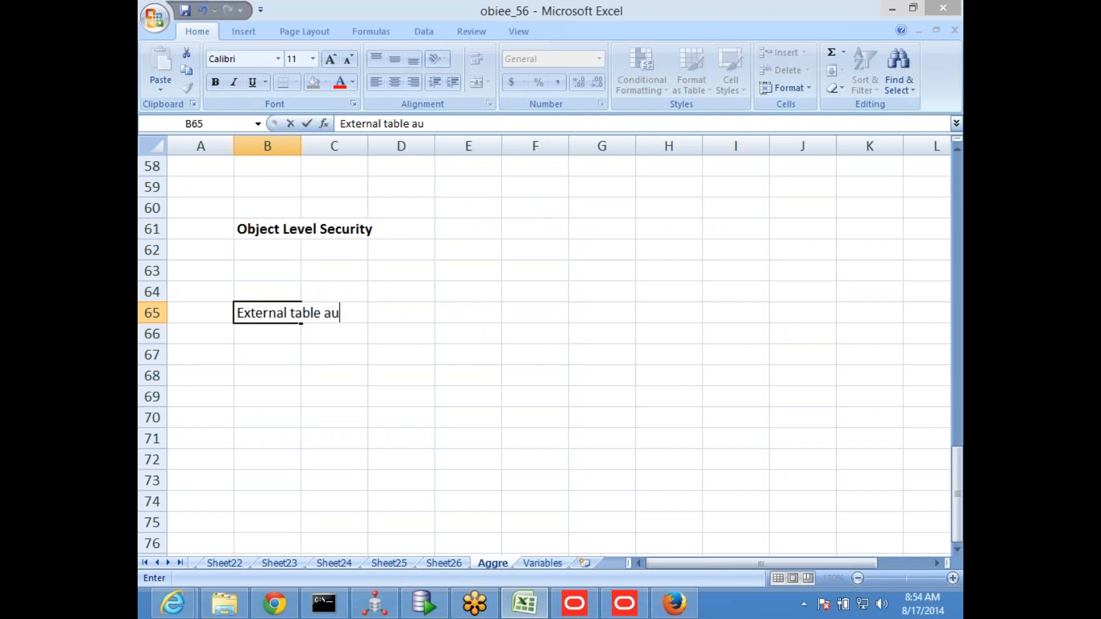
{"action": "type", "text": "thentication"}
{"action": "key", "text": "Return"}
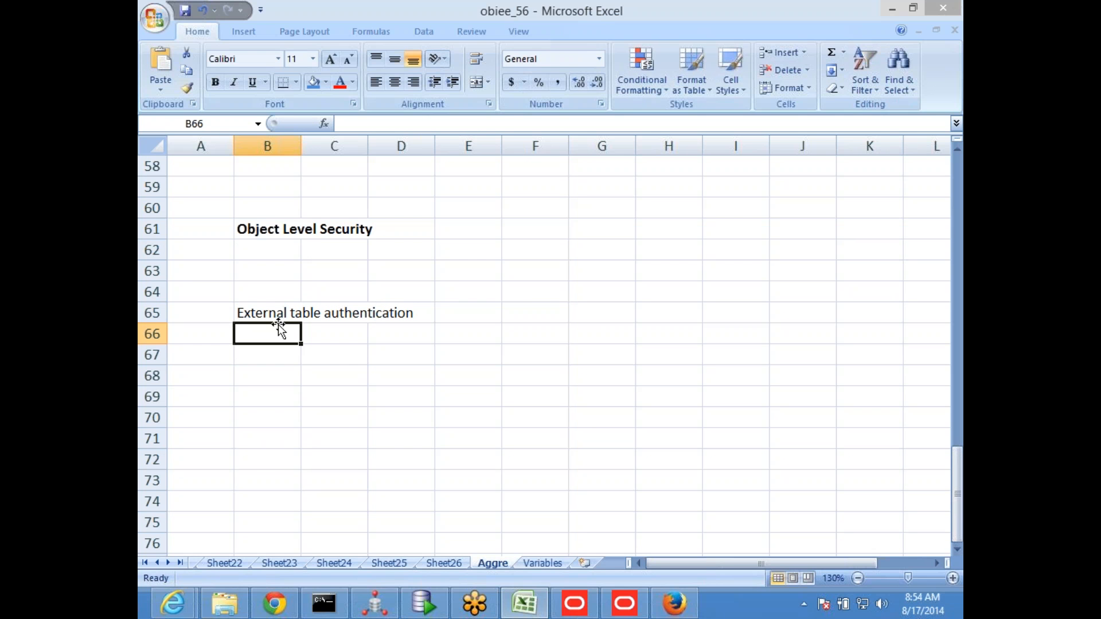
{"action": "left_click", "coordinate": [315, 411]}
Switch to Firefox, open applebi:7001/console in a new browser tab and log in with the prefilled weblogic account
{"action": "scroll", "coordinate": [361, 414], "scroll_direction": "up", "scroll_amount": 5}
{"action": "scroll", "coordinate": [361, 414], "scroll_direction": "up", "scroll_amount": 8}
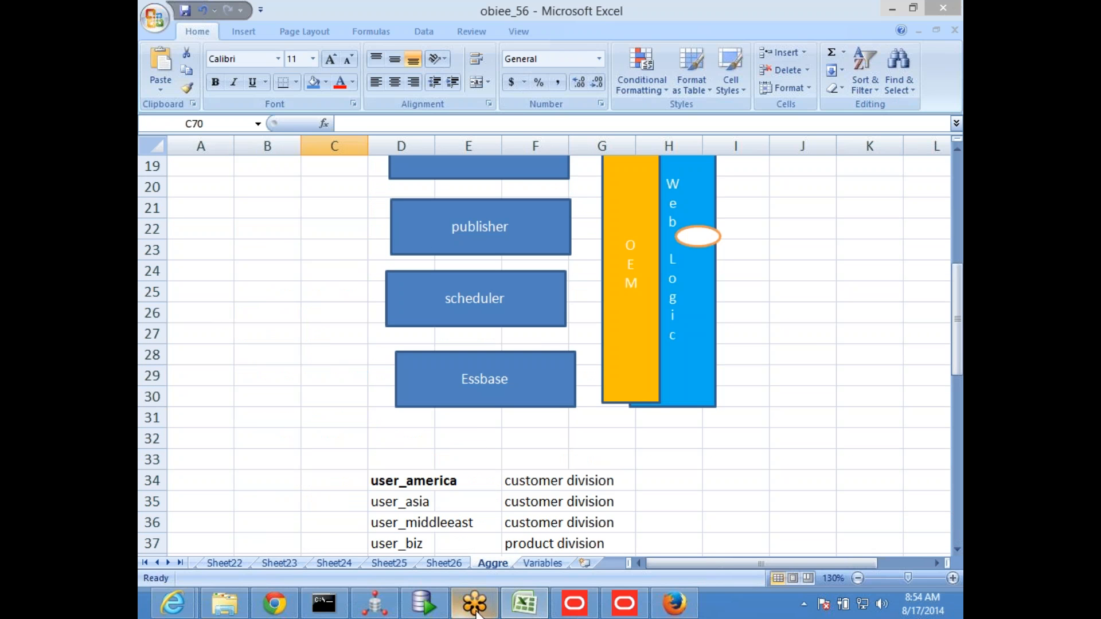
{"action": "left_click", "coordinate": [674, 603]}
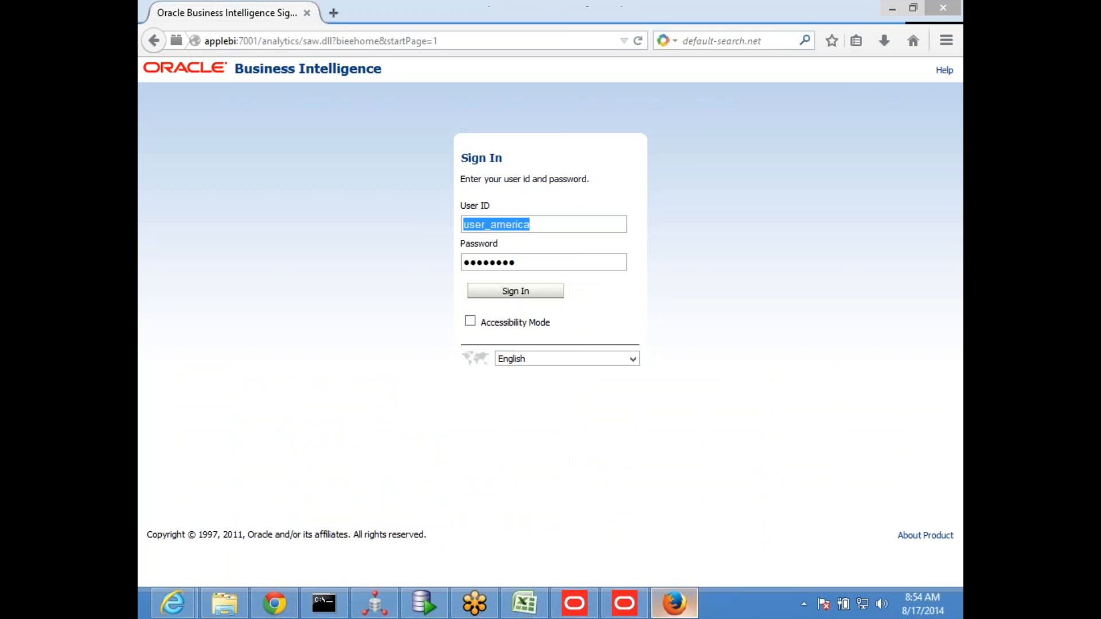
{"action": "left_click", "coordinate": [337, 16]}
{"action": "type", "text": "applebi/"}
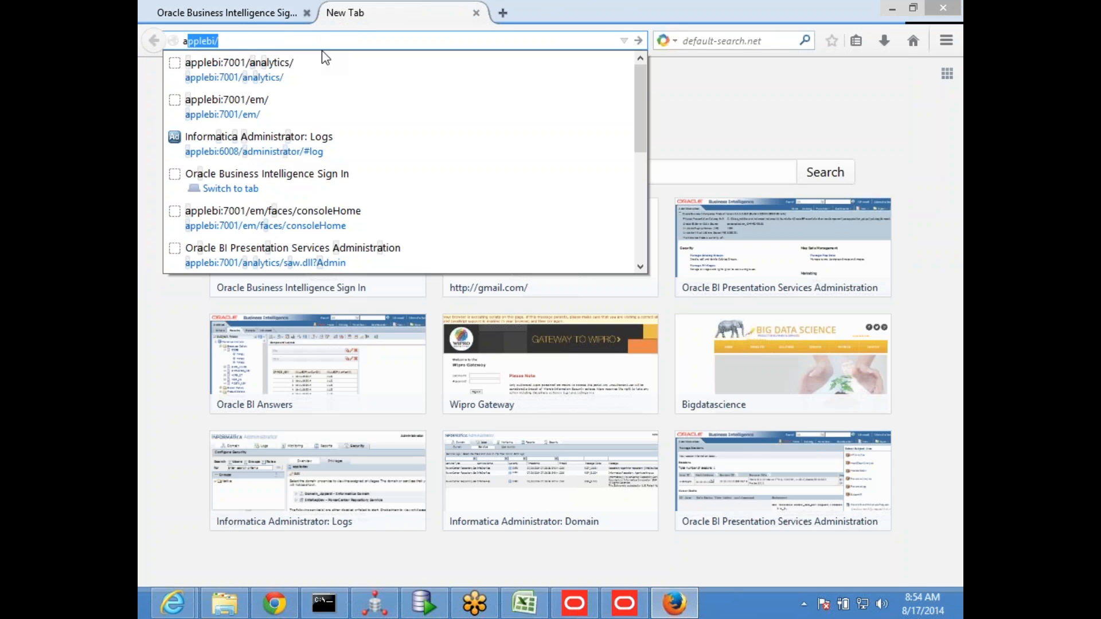
{"action": "key", "text": "Down"}
{"action": "key", "text": "Down"}
{"action": "key", "text": "Down"}
{"action": "key", "text": "Up"}
{"action": "key", "text": "BackSpace"}
{"action": "key", "text": "BackSpace"}
{"action": "key", "text": "BackSpace"}
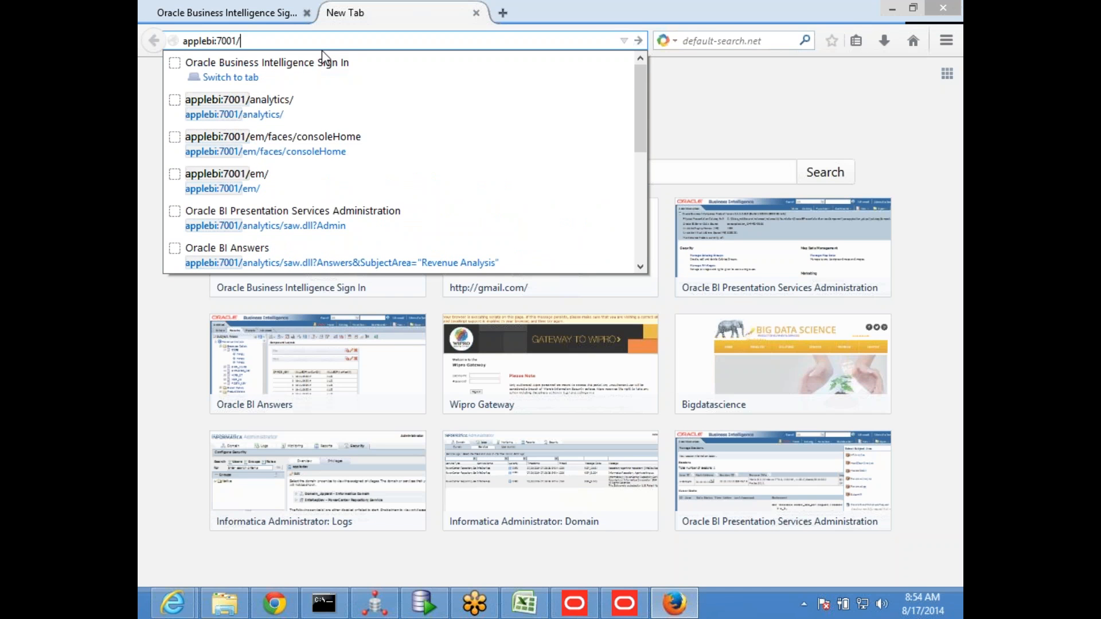
{"action": "type", "text": "co"}
{"action": "key", "text": "End"}
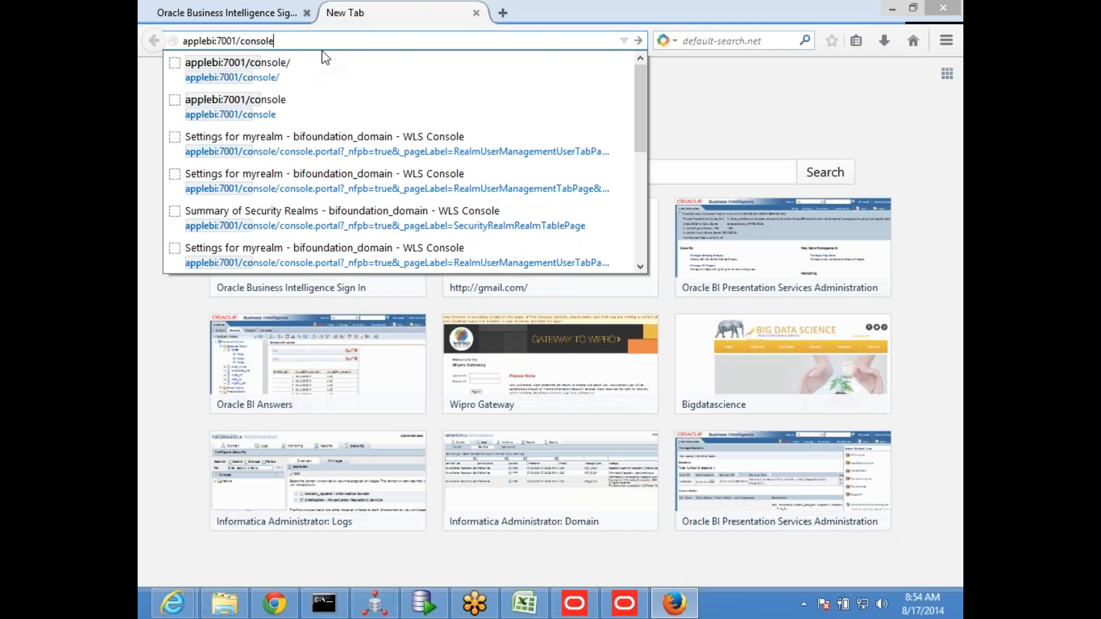
{"action": "key", "text": "Return"}
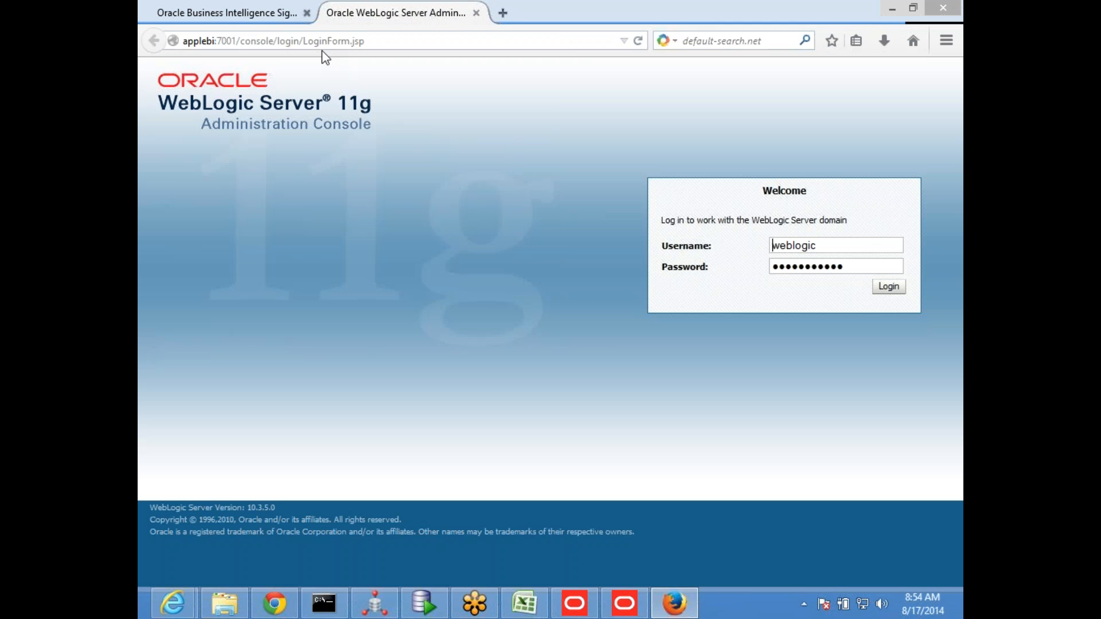
{"action": "left_click", "coordinate": [896, 290]}
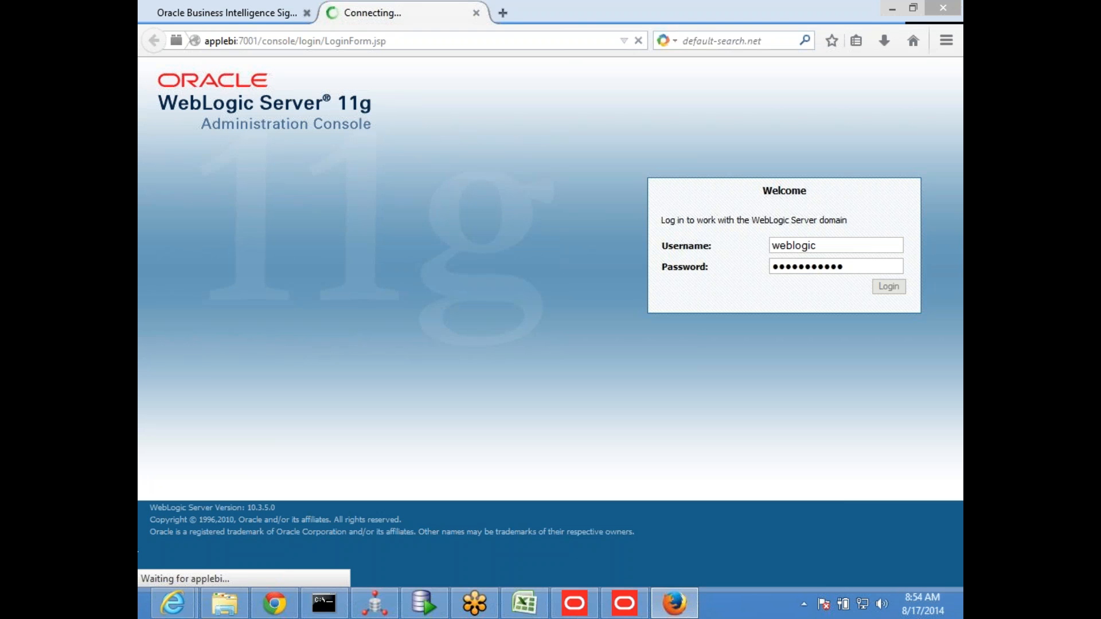
Open the Enterprise Manager page at applebi:7001/em in another new browser tab
{"action": "left_click", "coordinate": [502, 13]}
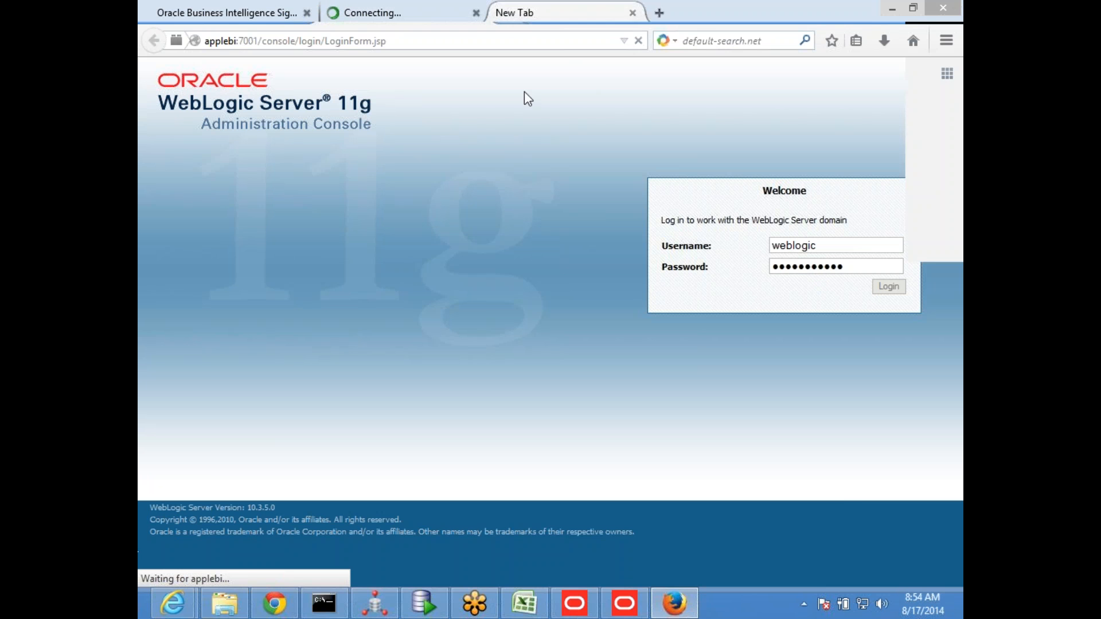
{"action": "type", "text": "ap"}
{"action": "key", "text": "Down"}
{"action": "key", "text": "Down"}
{"action": "key", "text": "Return"}
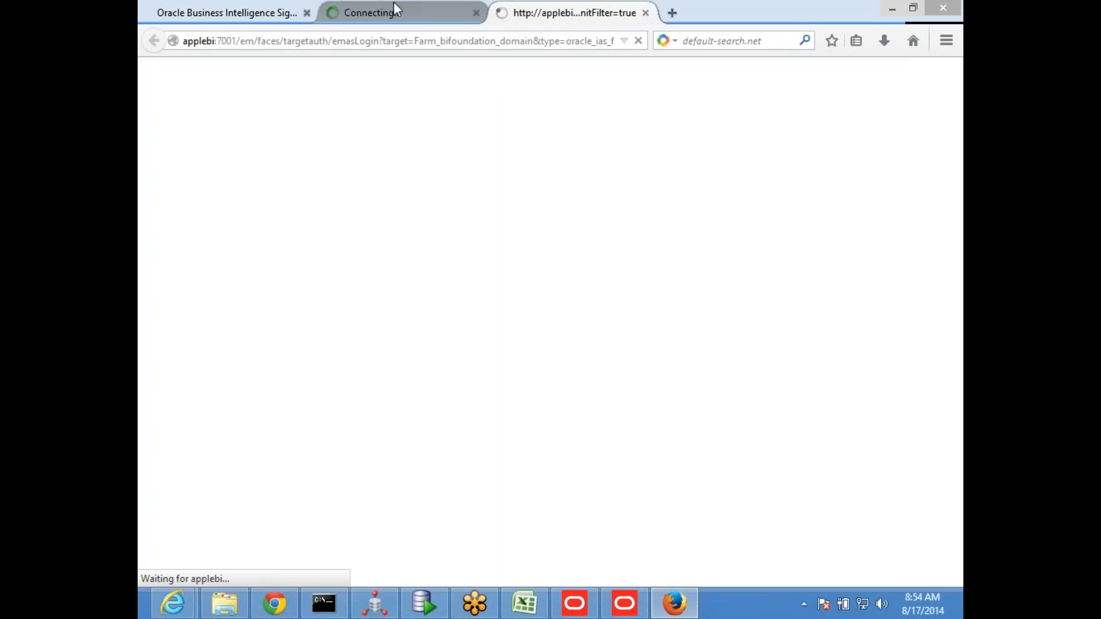
{"action": "left_click", "coordinate": [376, 2]}
{"action": "left_click", "coordinate": [548, 17]}
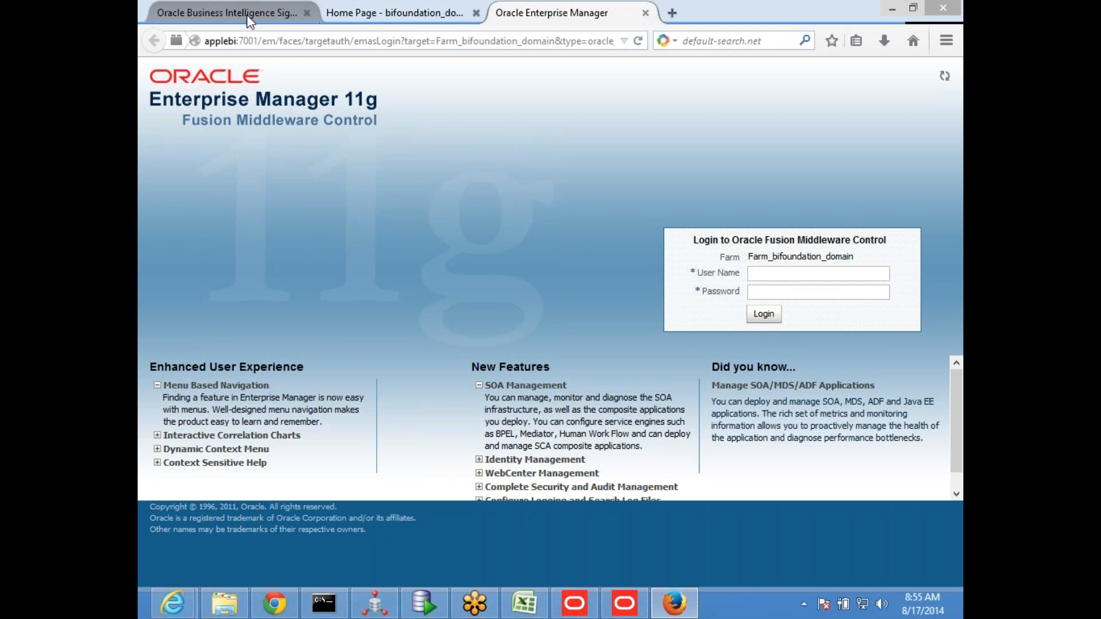
Compare the Business Intelligence sign-in page, the WebLogic Security Realms page and the Enterprise Manager login page
{"action": "left_click", "coordinate": [229, 10]}
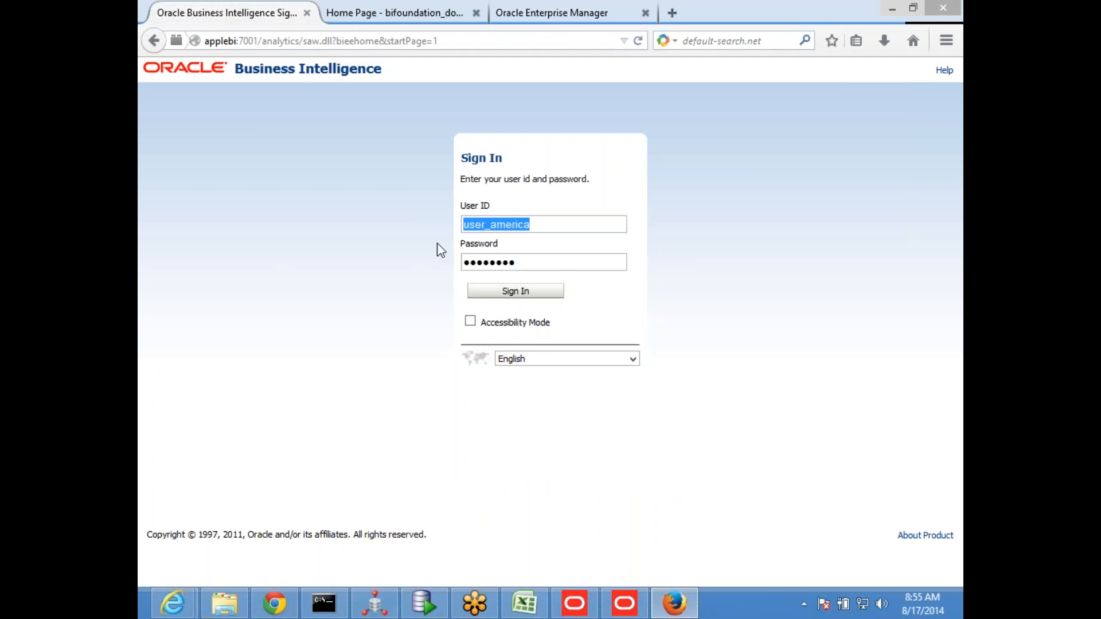
{"action": "left_click", "coordinate": [396, 12]}
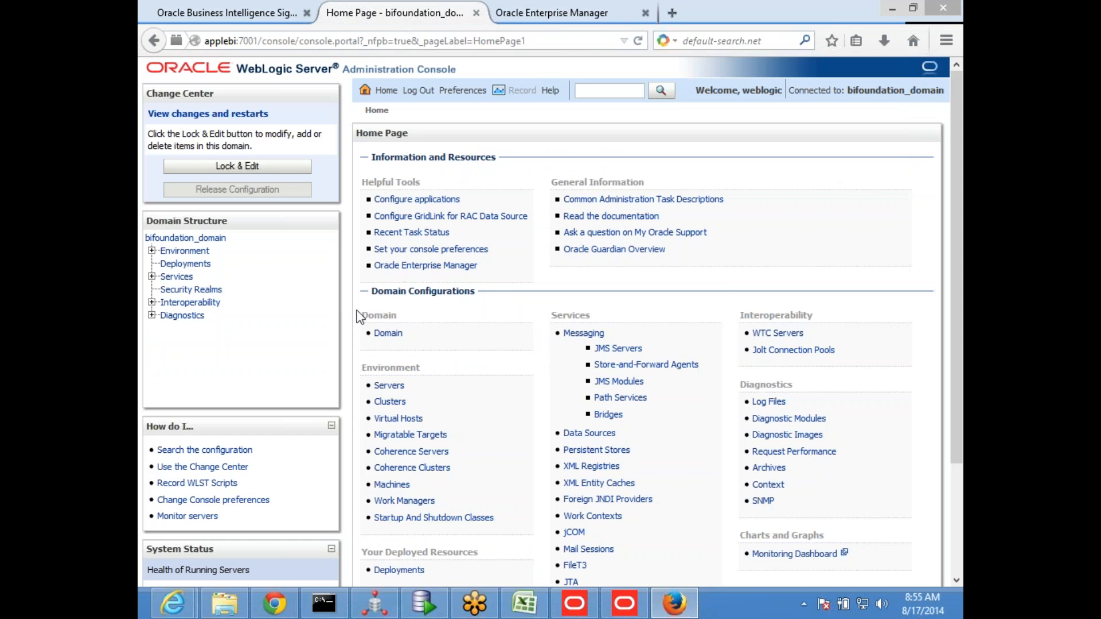
{"action": "left_click", "coordinate": [191, 289]}
{"action": "left_click", "coordinate": [551, 12]}
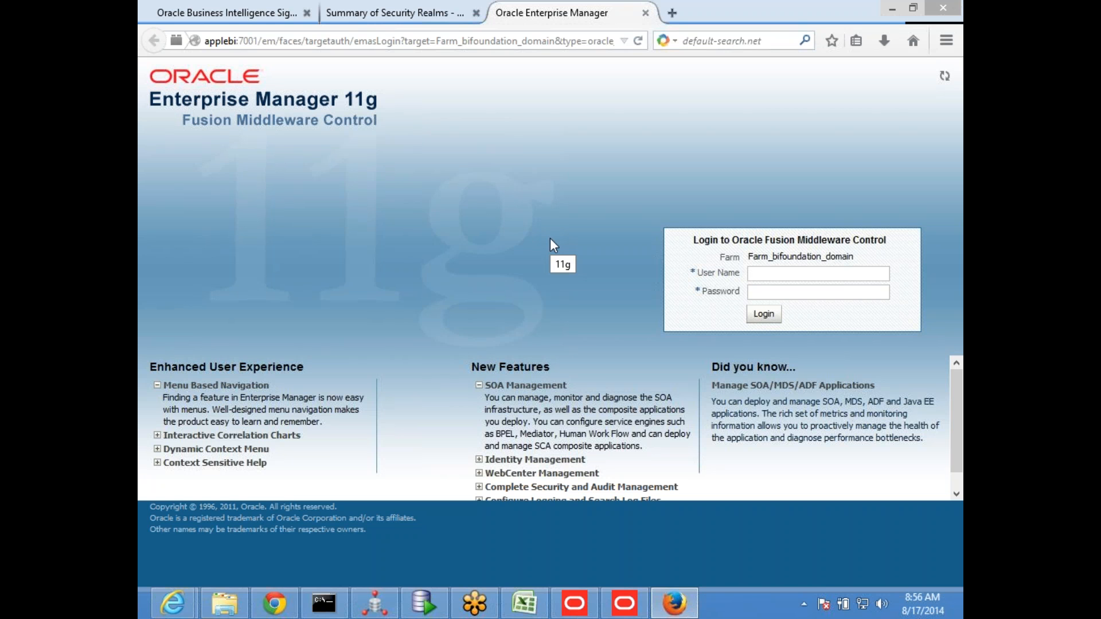
{"action": "left_click", "coordinate": [229, 5]}
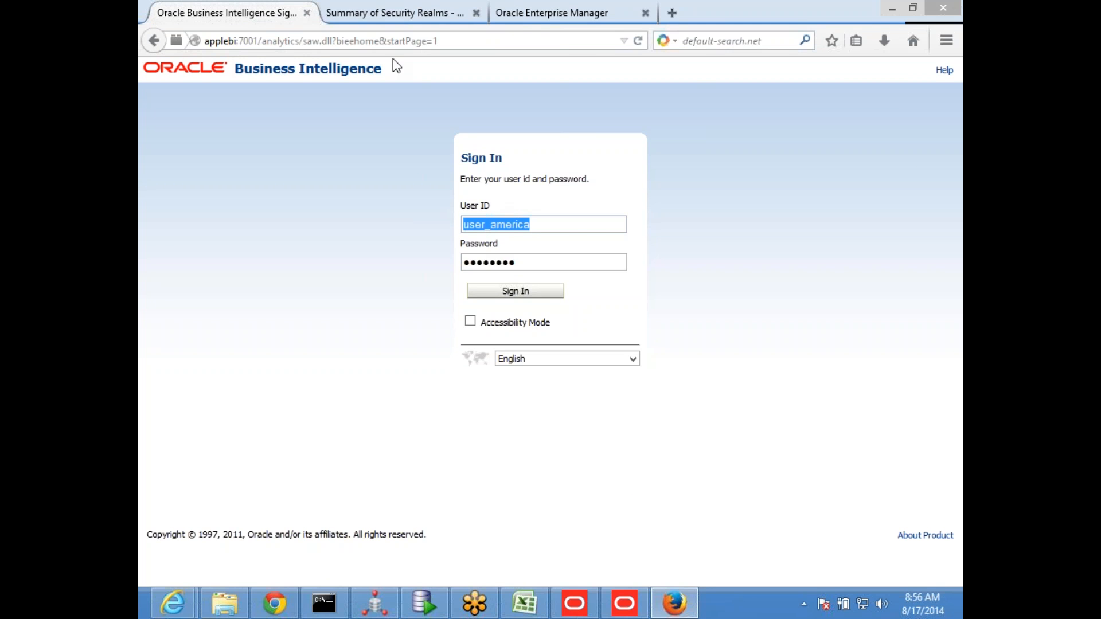
Display the user list of the myrealm security realm in the WebLogic console
{"action": "left_click", "coordinate": [380, 12]}
{"action": "left_click", "coordinate": [192, 290]}
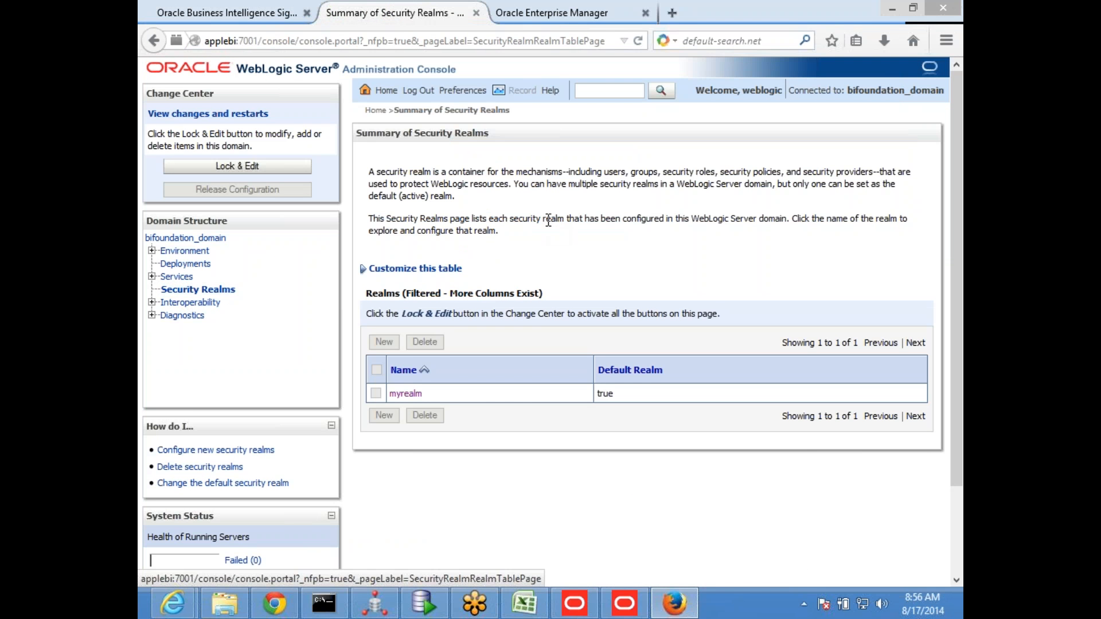
{"action": "left_click", "coordinate": [408, 395]}
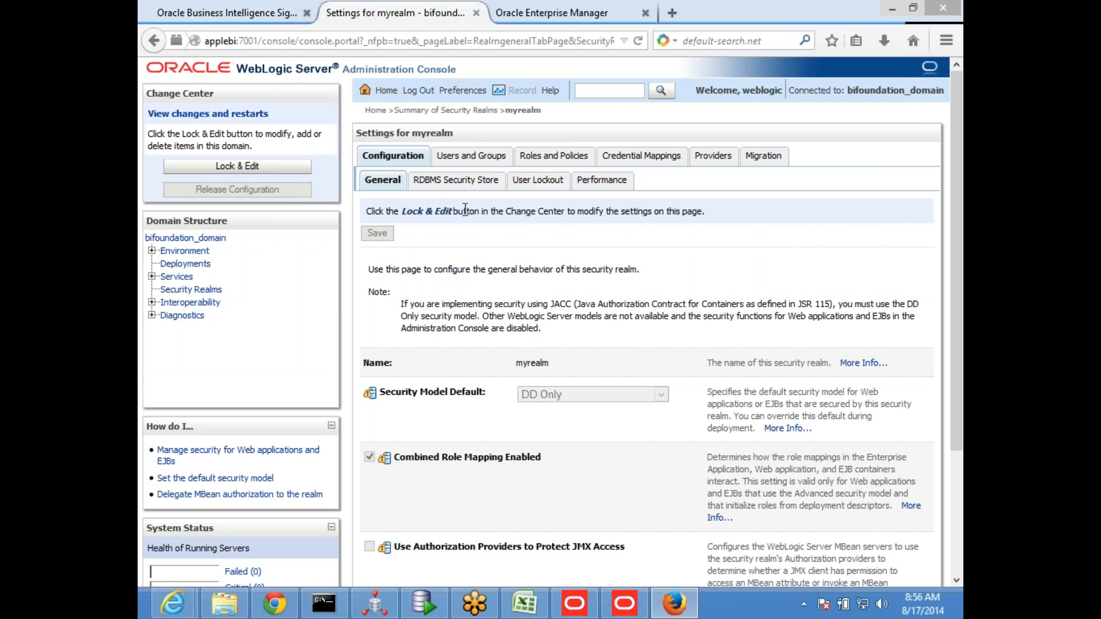
{"action": "left_click", "coordinate": [457, 156]}
{"action": "scroll", "coordinate": [435, 313], "scroll_direction": "down", "scroll_amount": 3}
Delete the users userapple, user_america, user_asia, user_biz, user_fun, user_hr and user_middleeast from myrealm
{"action": "left_click", "coordinate": [376, 278]}
{"action": "left_click", "coordinate": [376, 299]}
{"action": "left_click", "coordinate": [376, 317]}
{"action": "left_click", "coordinate": [375, 337]}
{"action": "left_click", "coordinate": [375, 356]}
{"action": "left_click", "coordinate": [375, 376]}
{"action": "left_click", "coordinate": [376, 395]}
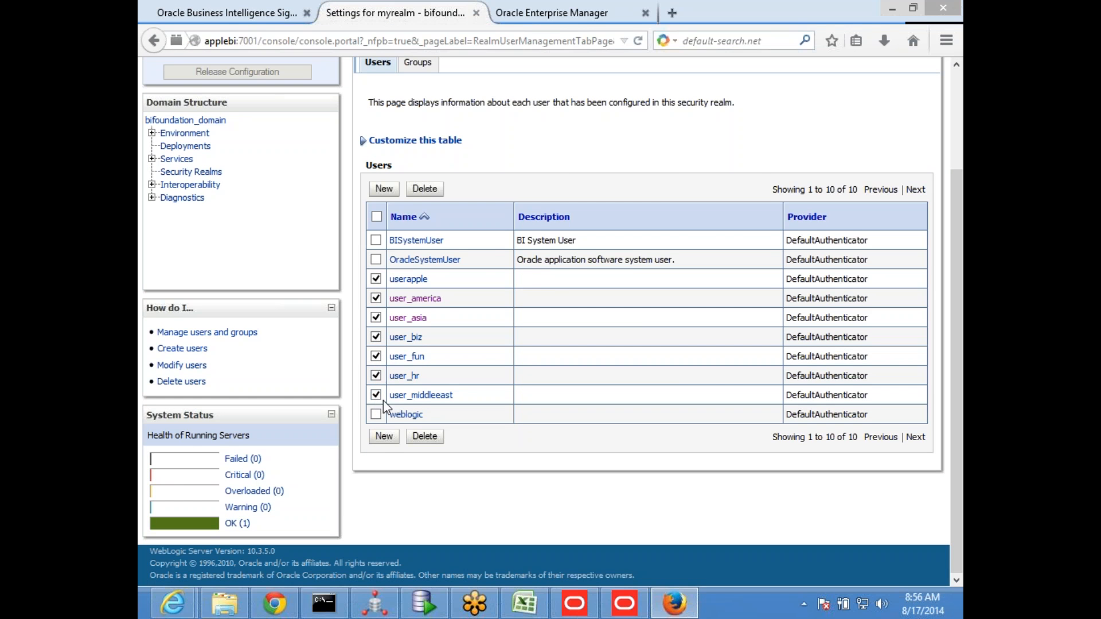
{"action": "left_click", "coordinate": [420, 438]}
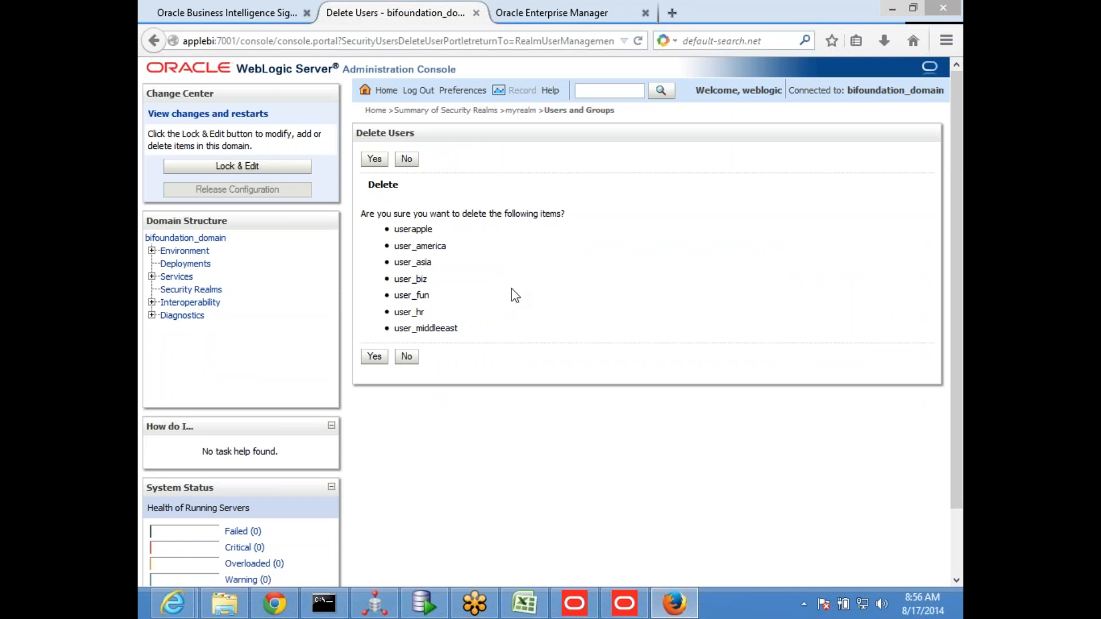
{"action": "left_click", "coordinate": [373, 356]}
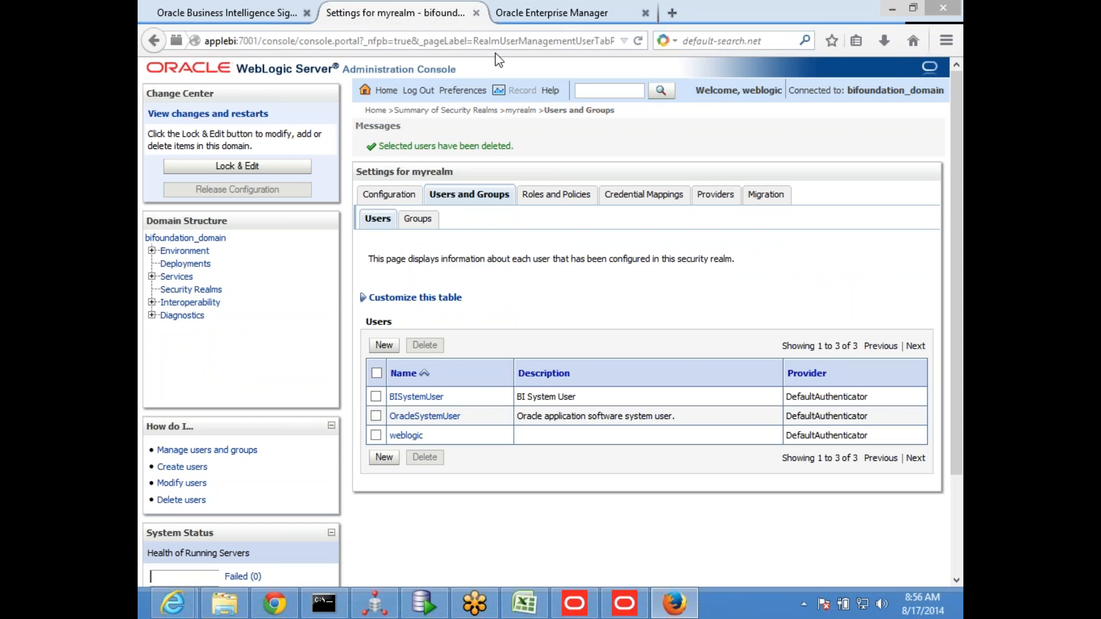
Log in to Enterprise Manager with the user name weblogic and the account password
{"action": "left_click", "coordinate": [547, 14]}
{"action": "left_click", "coordinate": [777, 276]}
{"action": "left_click", "coordinate": [775, 291]}
{"action": "left_click", "coordinate": [763, 313]}
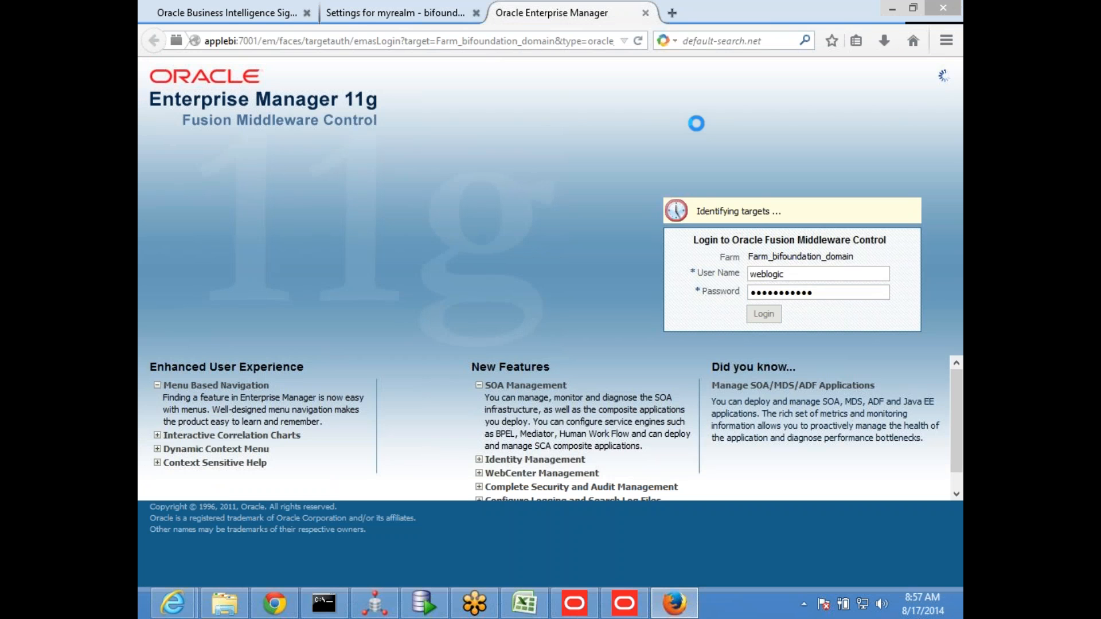
Return to the WebLogic console's security realms and reopen the myrealm settings
{"action": "left_click", "coordinate": [400, 4]}
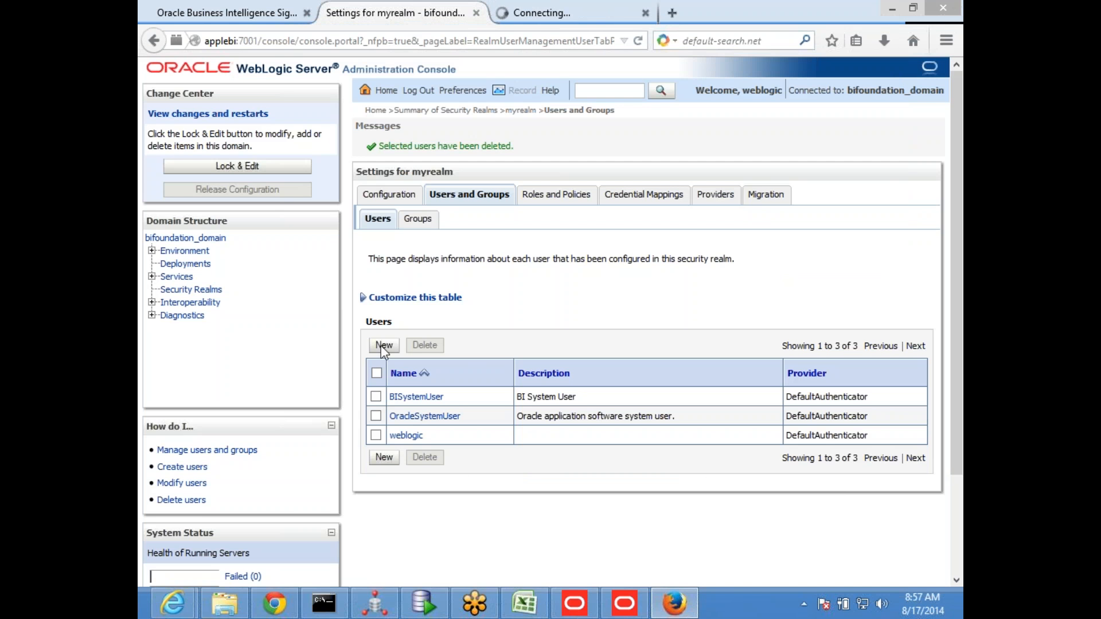
{"action": "left_click", "coordinate": [214, 290]}
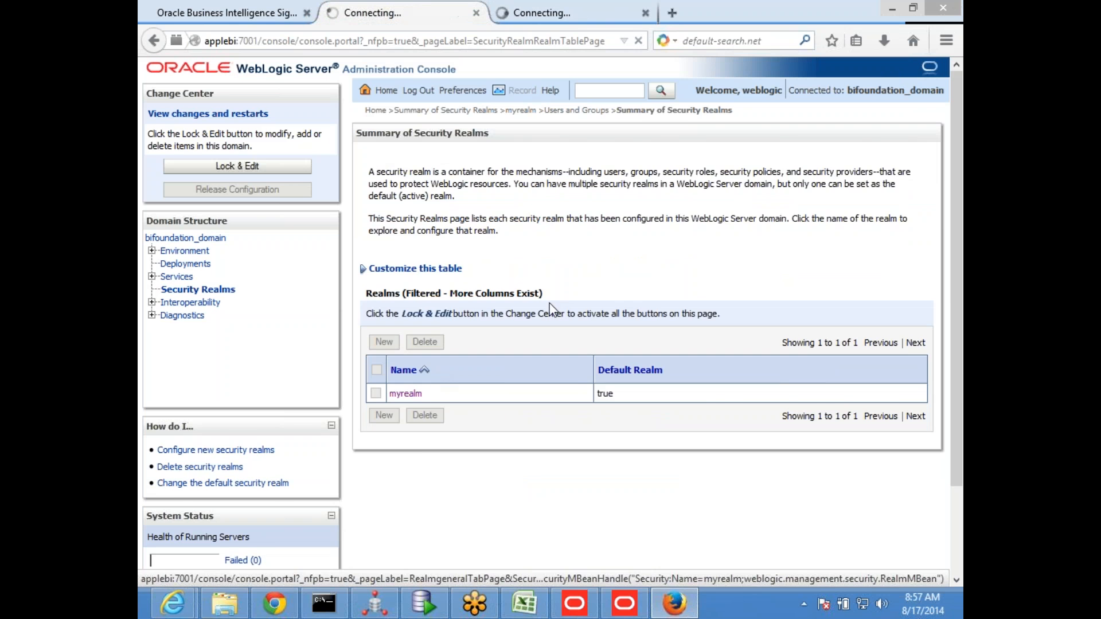
In Enterprise Manager, display the application roles of the coreapplication Business Intelligence instance
{"action": "left_click", "coordinate": [546, 10]}
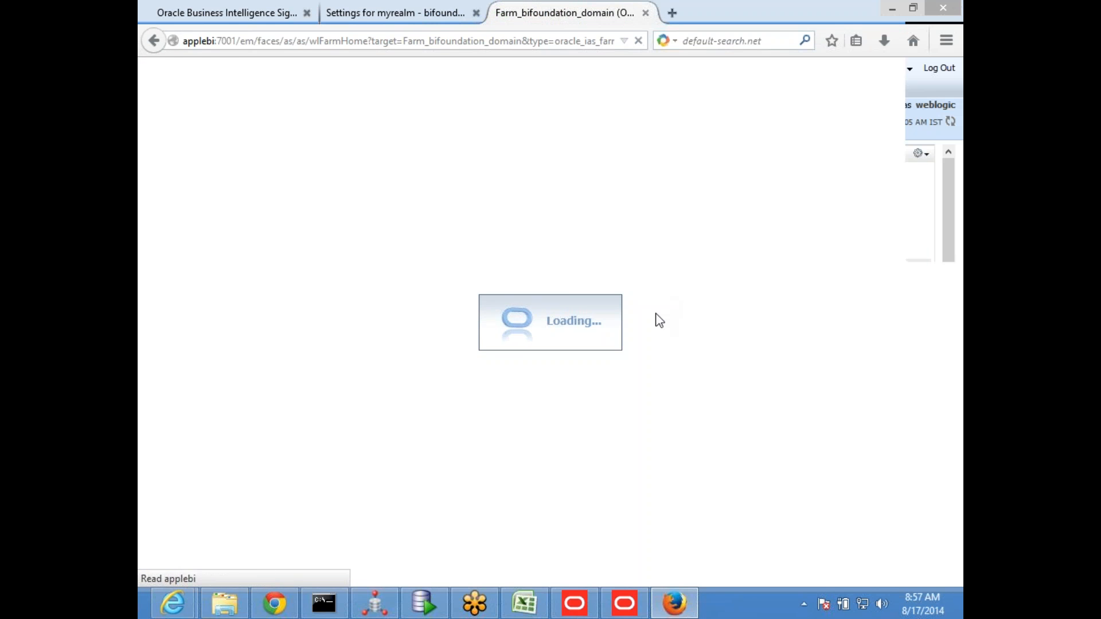
{"action": "left_click", "coordinate": [155, 168]}
{"action": "left_click", "coordinate": [230, 186]}
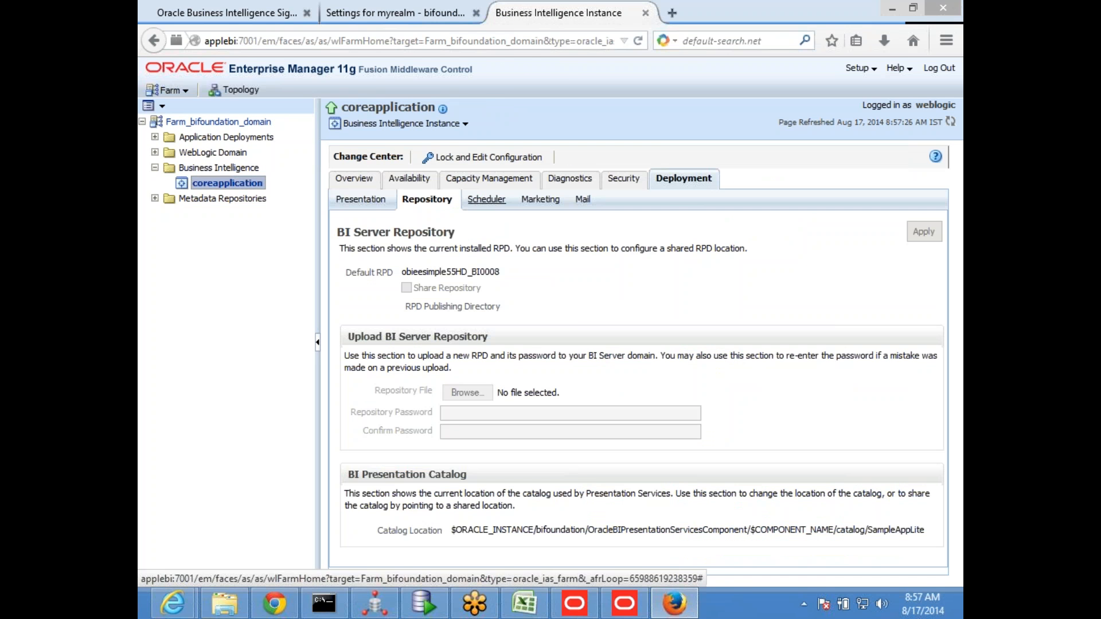
{"action": "left_click", "coordinate": [462, 123]}
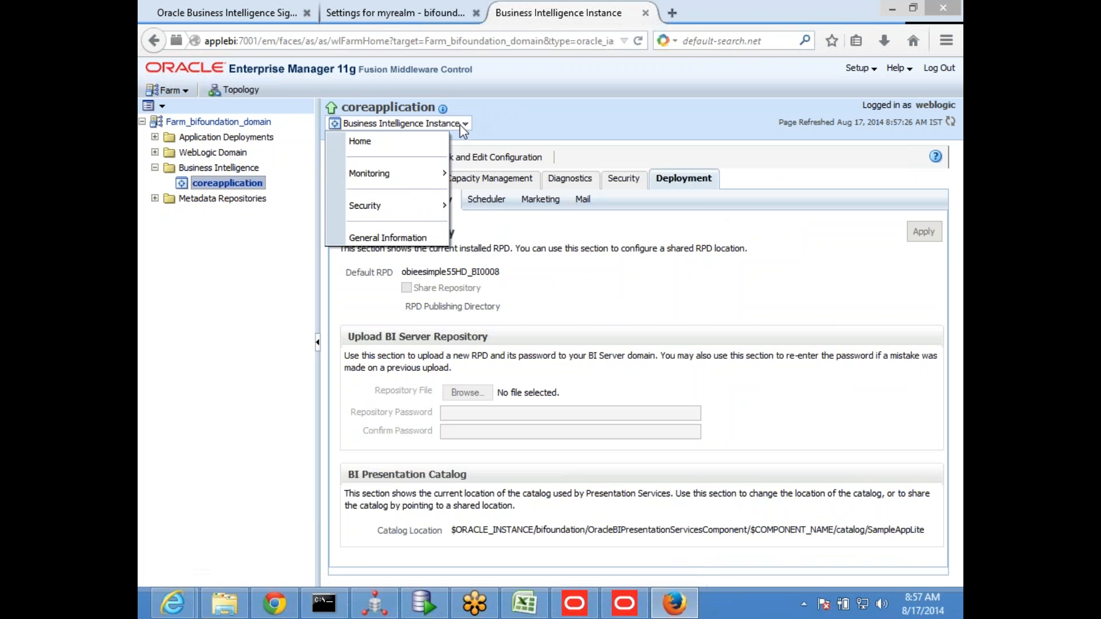
{"action": "mouse_move", "coordinate": [408, 211]}
{"action": "left_click", "coordinate": [535, 227]}
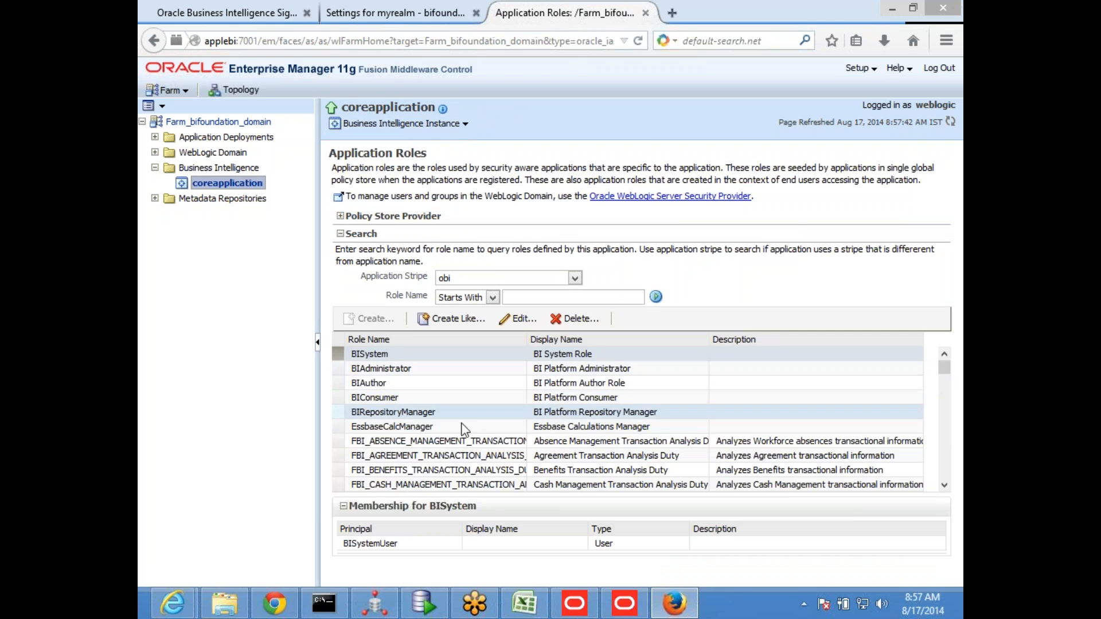
Remove user_america from the members of the BIAuthor application role, try to remove user_middleeast as well, and save the role
{"action": "left_click", "coordinate": [411, 388]}
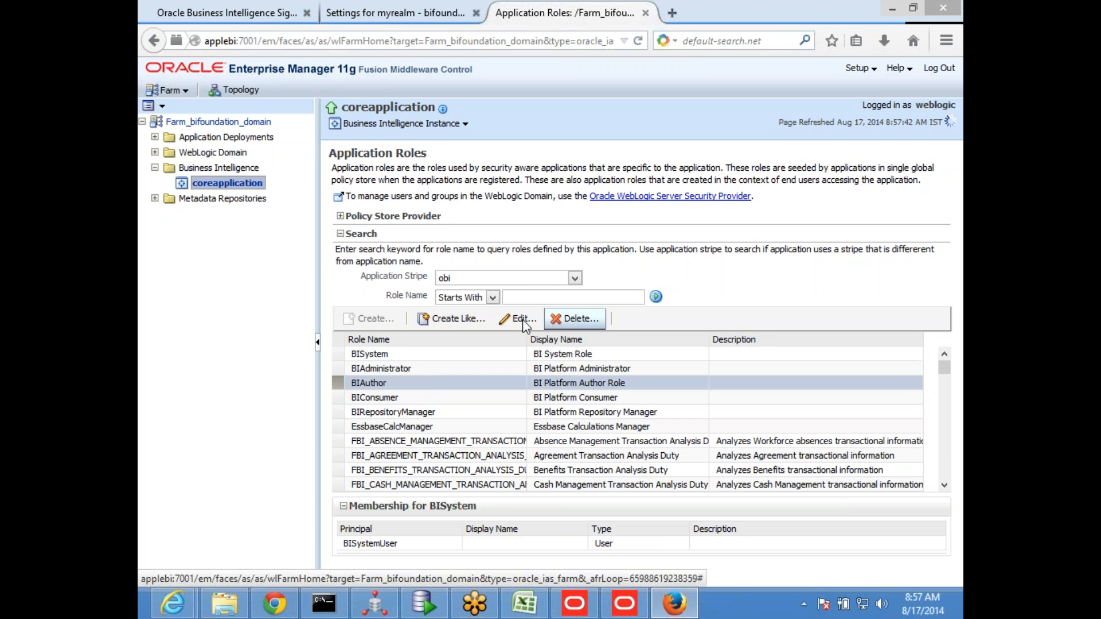
{"action": "left_click", "coordinate": [523, 323]}
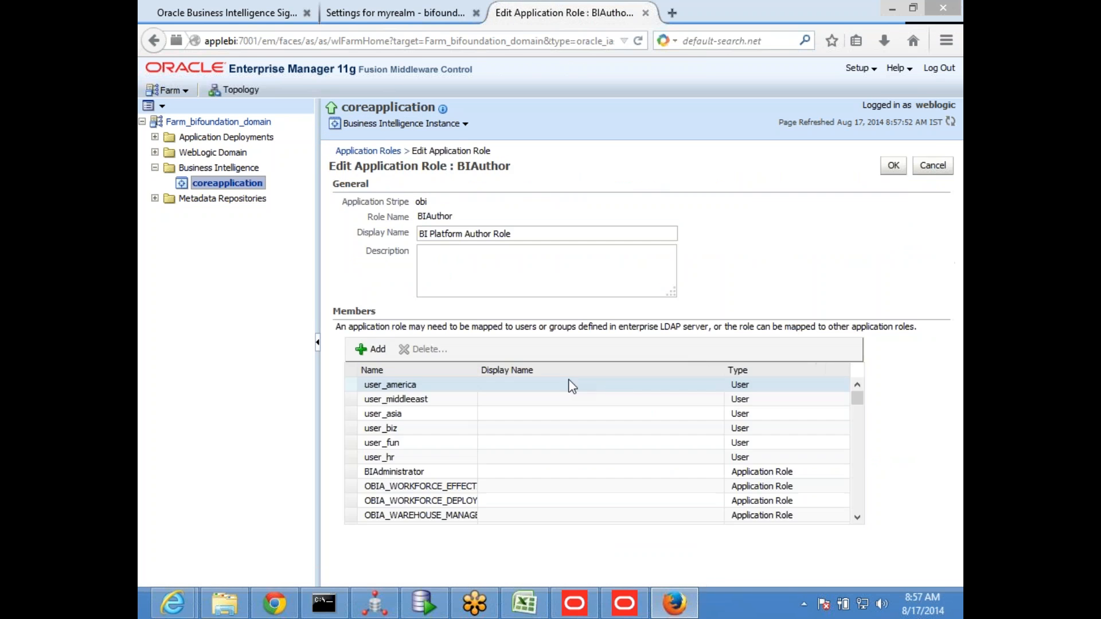
{"action": "left_click", "coordinate": [418, 385]}
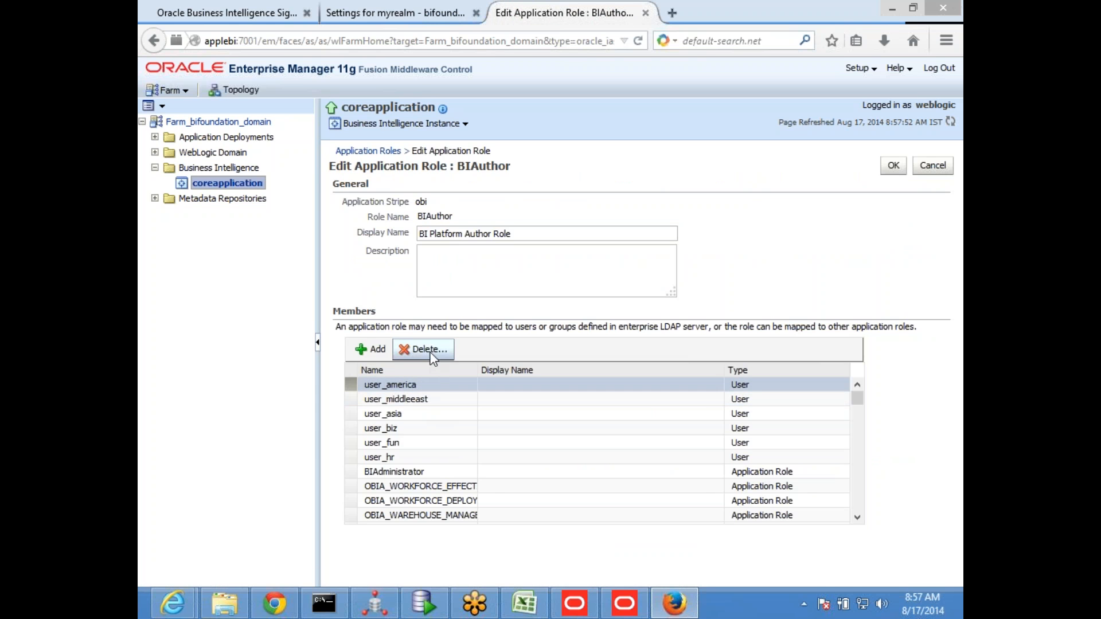
{"action": "left_click", "coordinate": [423, 349]}
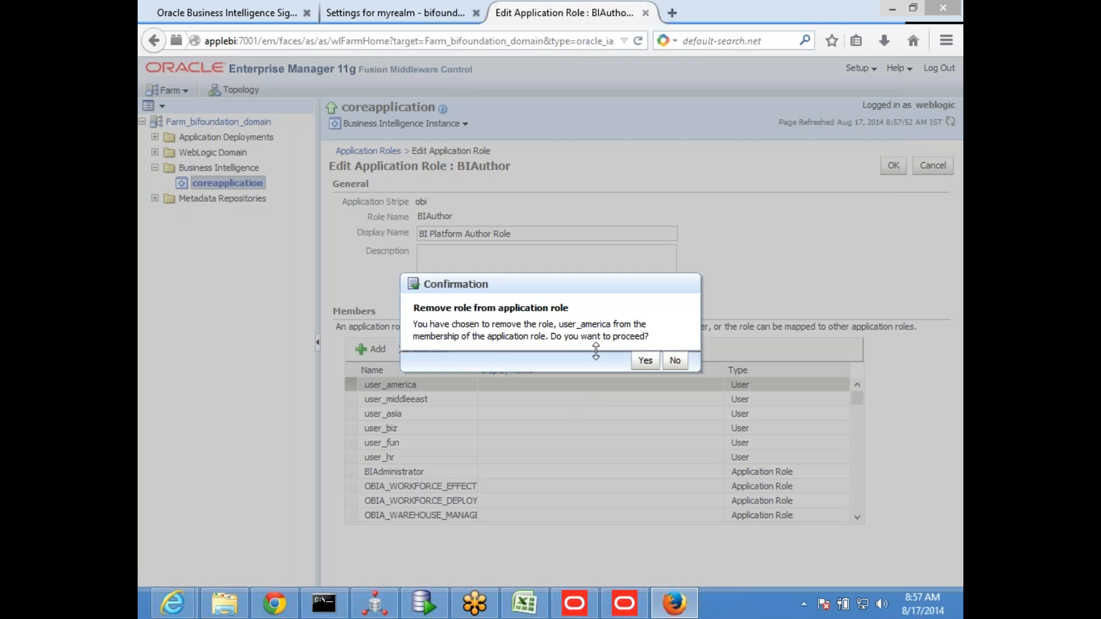
{"action": "left_click", "coordinate": [646, 360]}
{"action": "left_click", "coordinate": [435, 388]}
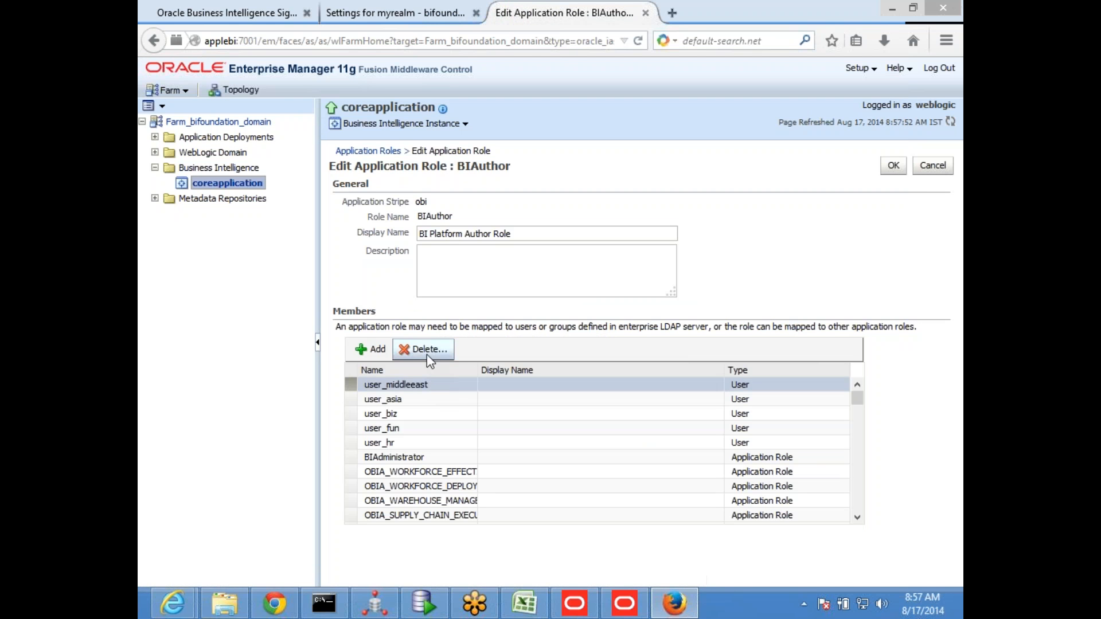
{"action": "left_click", "coordinate": [423, 349]}
{"action": "left_click", "coordinate": [645, 361]}
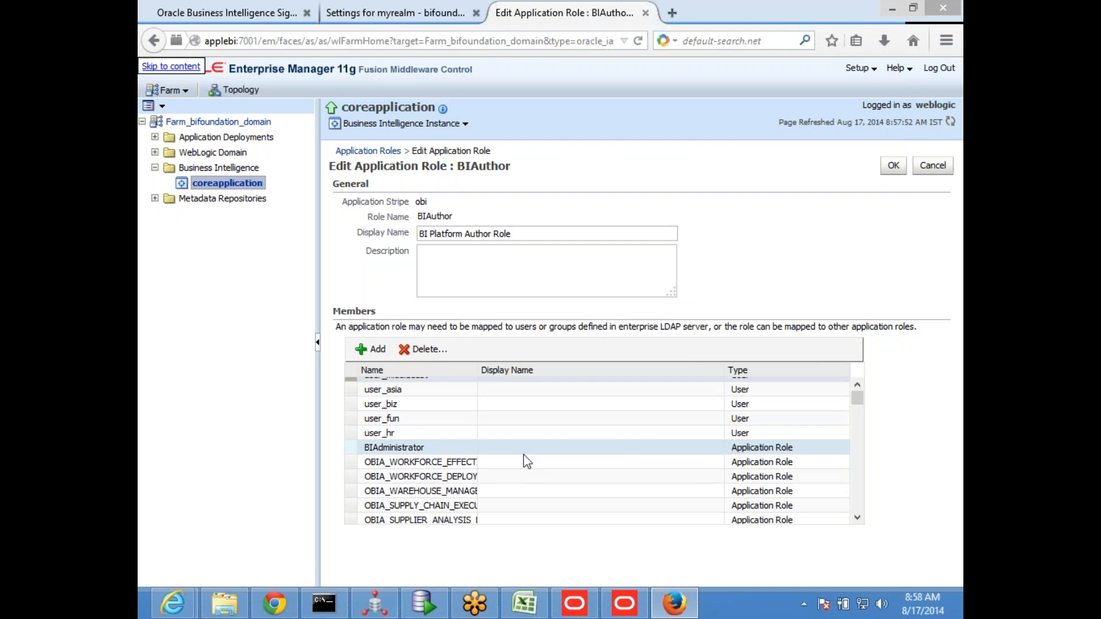
{"action": "left_click", "coordinate": [892, 168]}
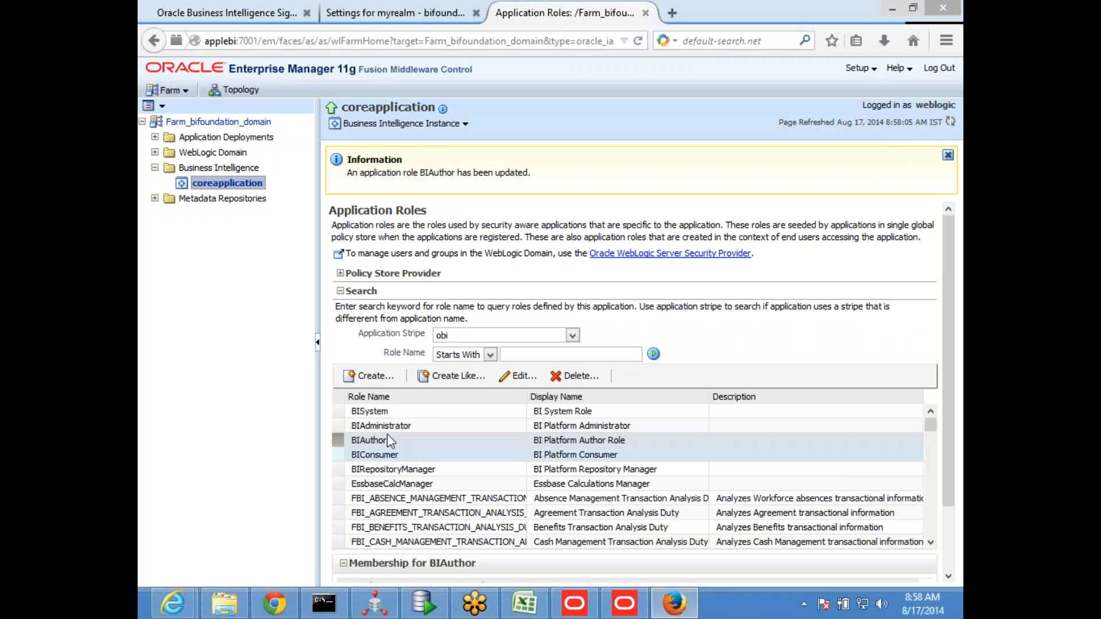
Edit the BIAuthor role again to remove the member user_middleeast and save the role
{"action": "left_click", "coordinate": [400, 438]}
{"action": "left_click", "coordinate": [518, 375]}
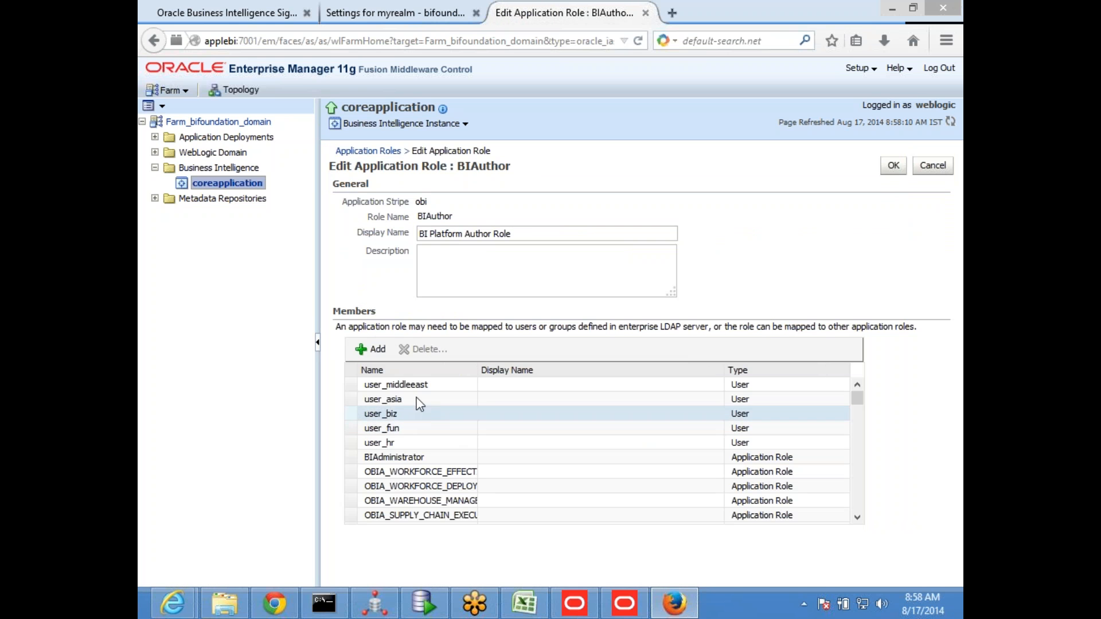
{"action": "left_click", "coordinate": [429, 387]}
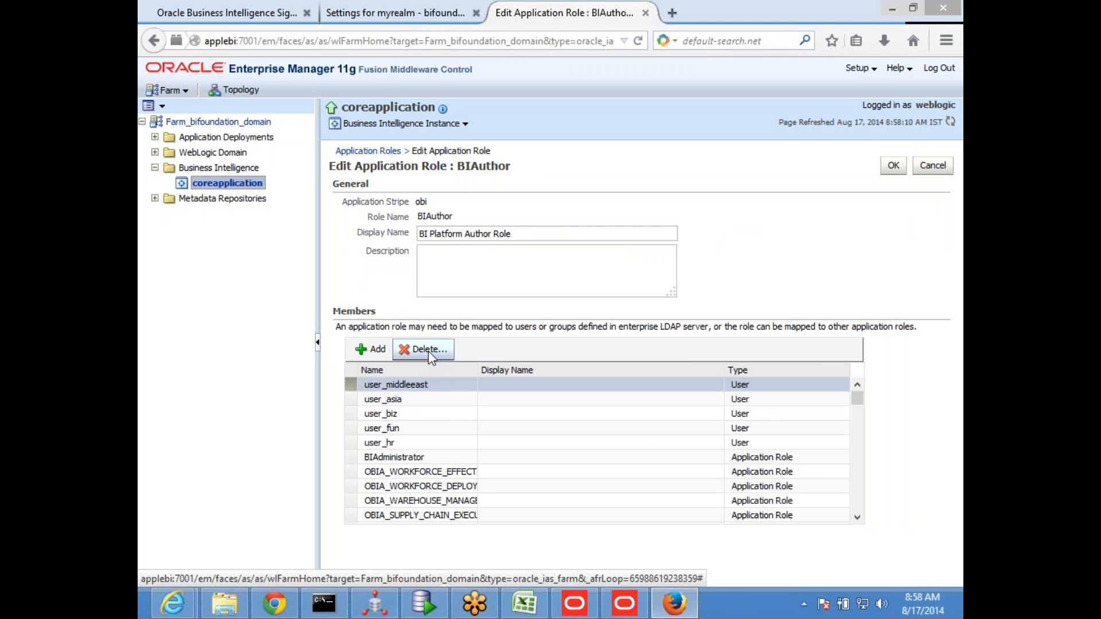
{"action": "left_click", "coordinate": [430, 351]}
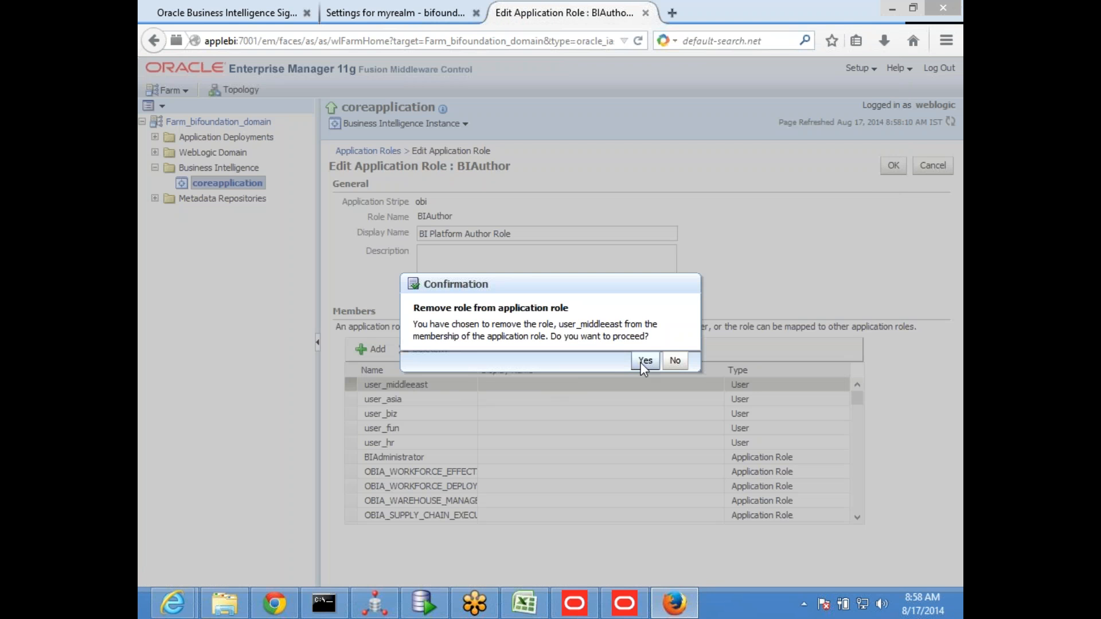
{"action": "left_click", "coordinate": [645, 361]}
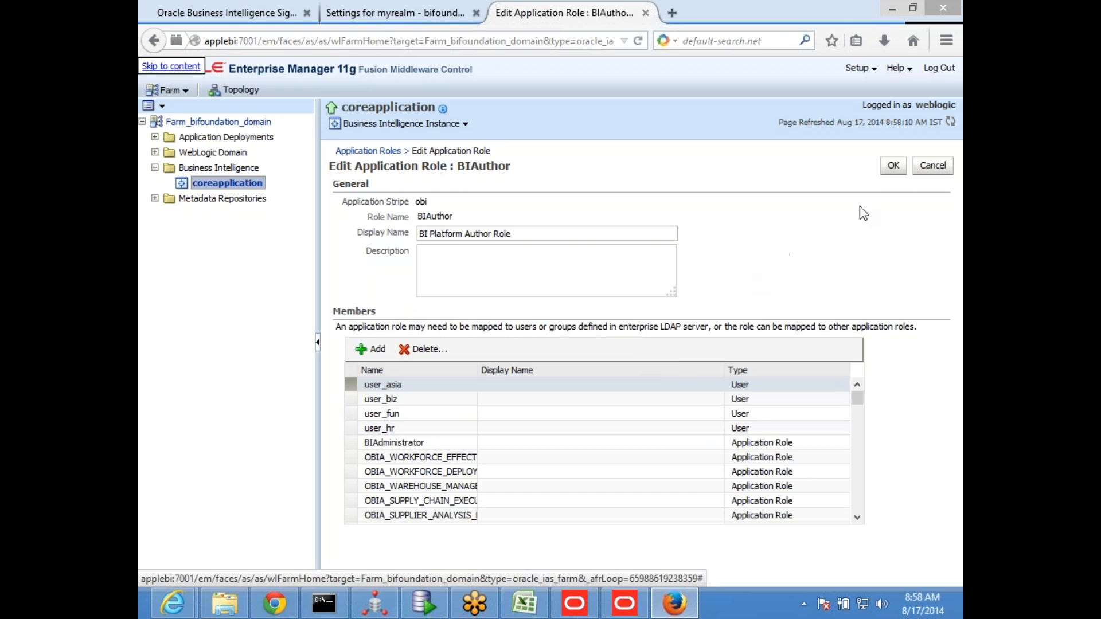
{"action": "left_click", "coordinate": [893, 166]}
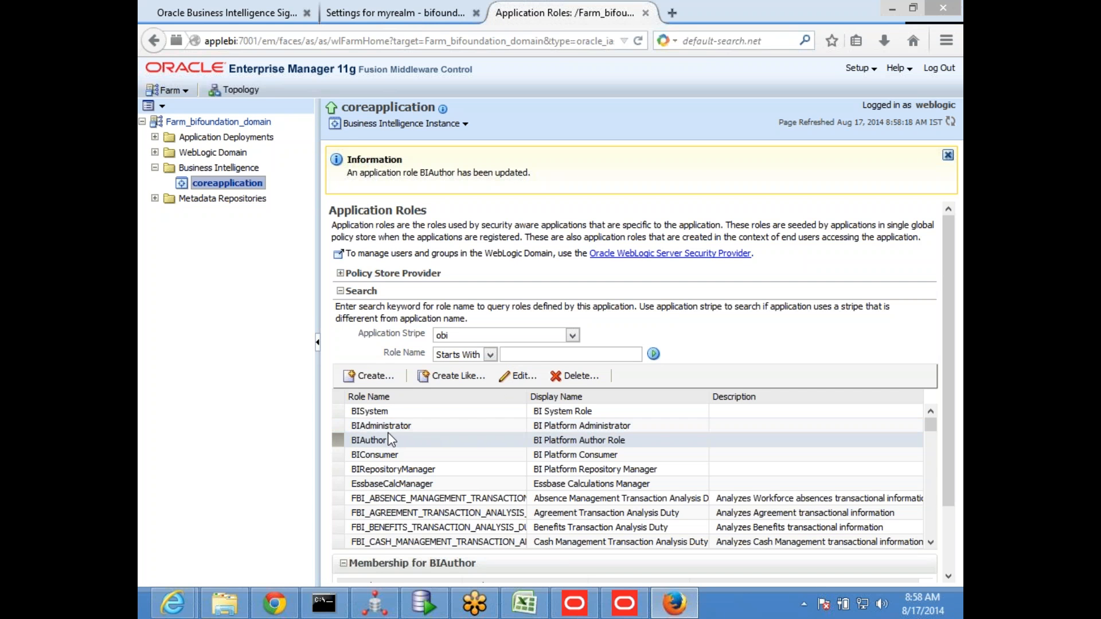
Remove user_asia from the BIAuthor role's members, try to remove user_biz as well, and save the role
{"action": "left_click", "coordinate": [519, 376]}
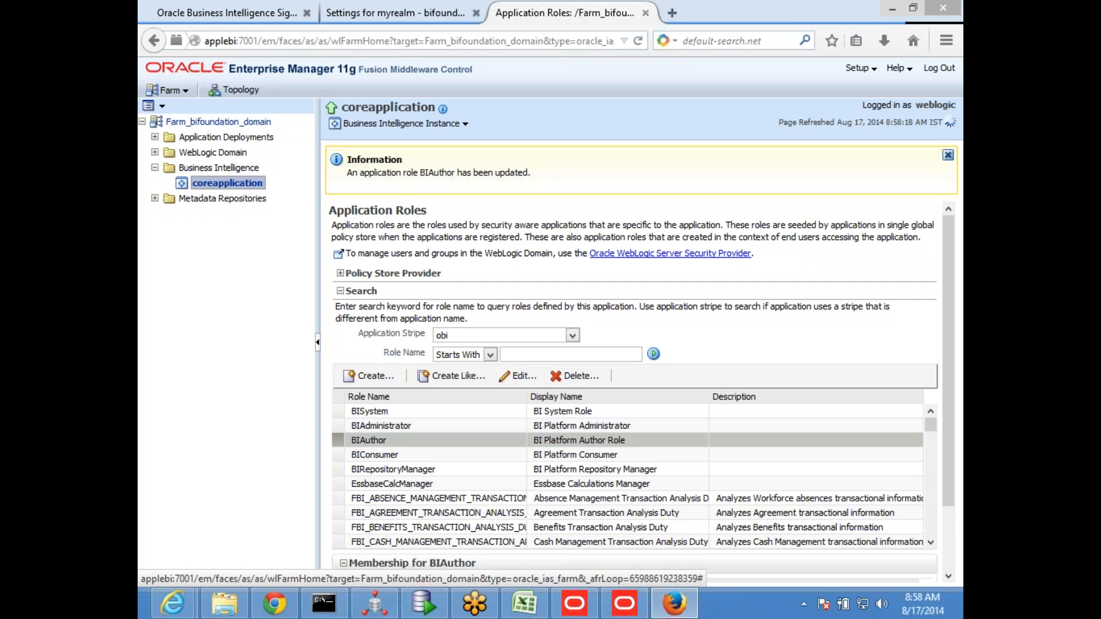
{"action": "left_click", "coordinate": [516, 387]}
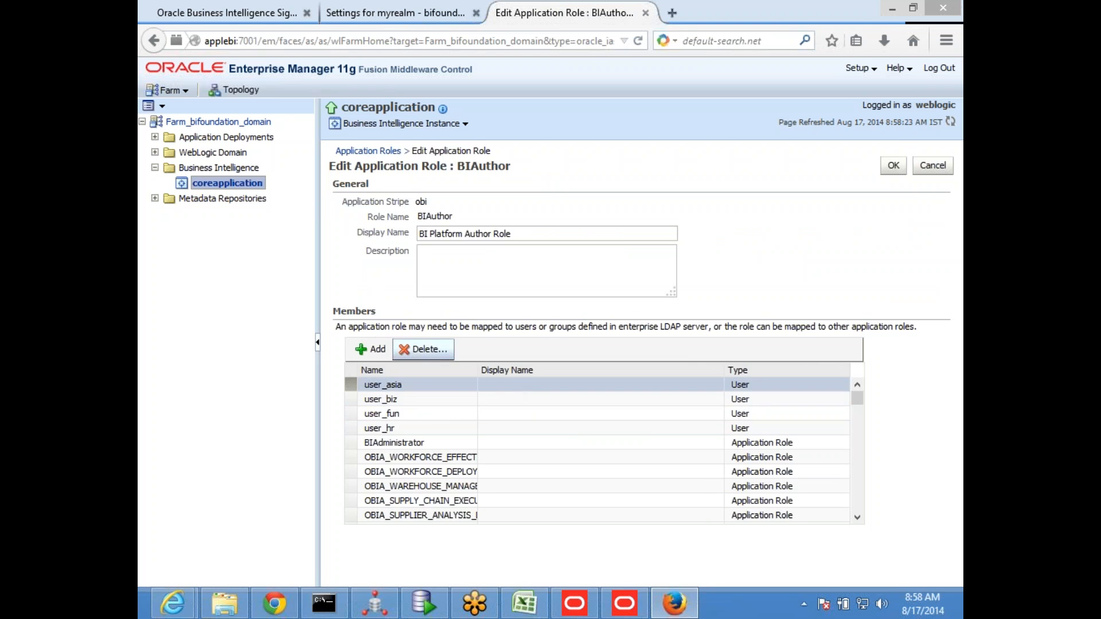
{"action": "left_click", "coordinate": [426, 351]}
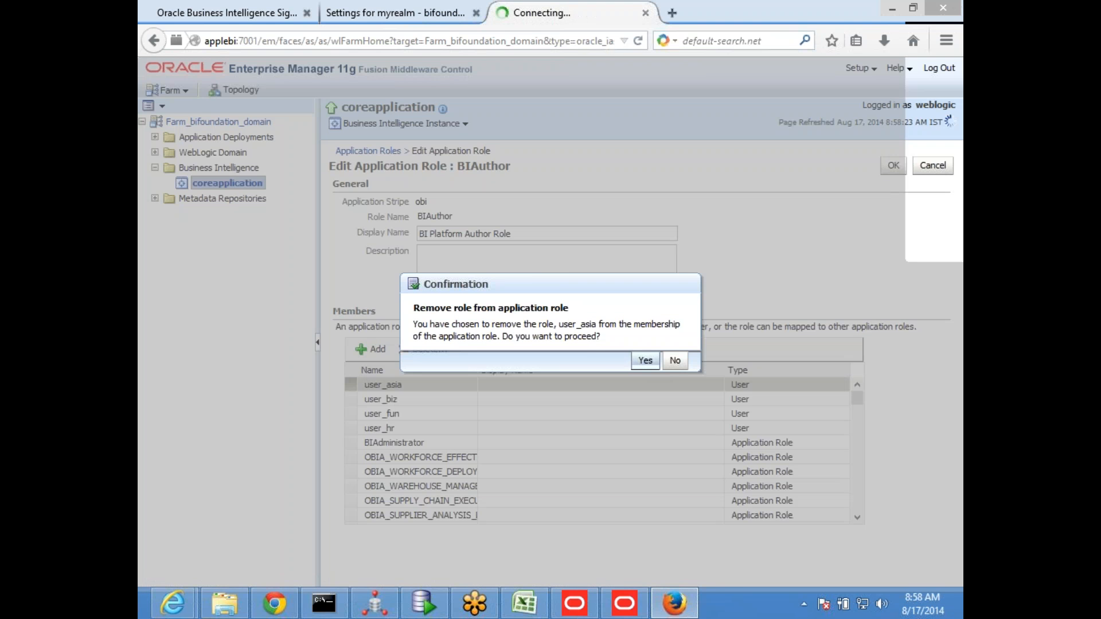
{"action": "left_click", "coordinate": [645, 359]}
{"action": "left_click", "coordinate": [417, 385]}
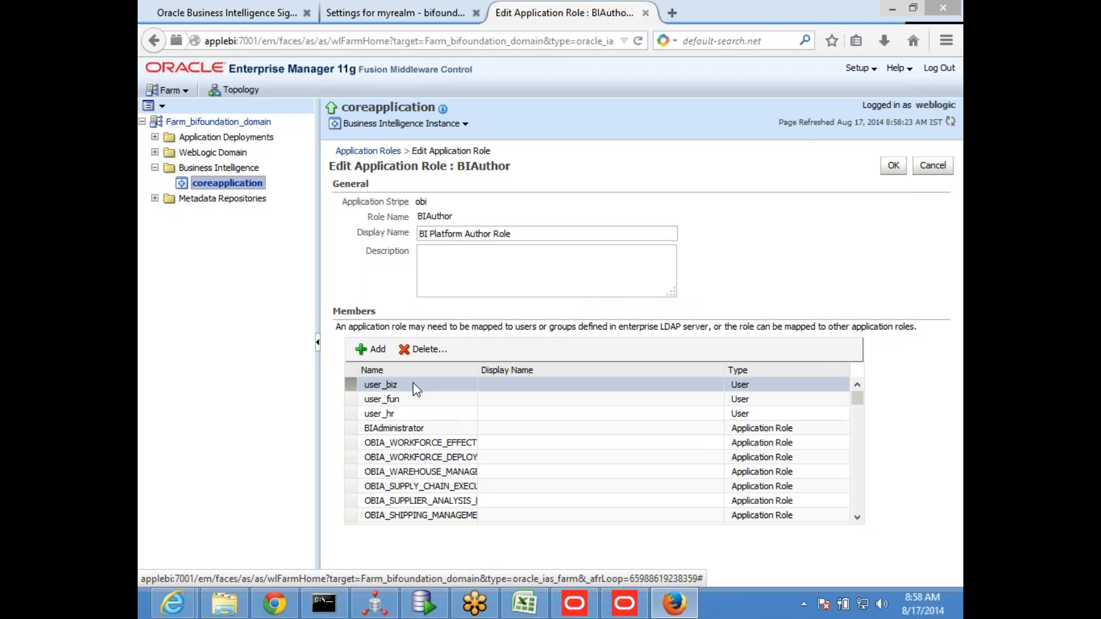
{"action": "left_click", "coordinate": [427, 350]}
{"action": "left_click", "coordinate": [645, 360]}
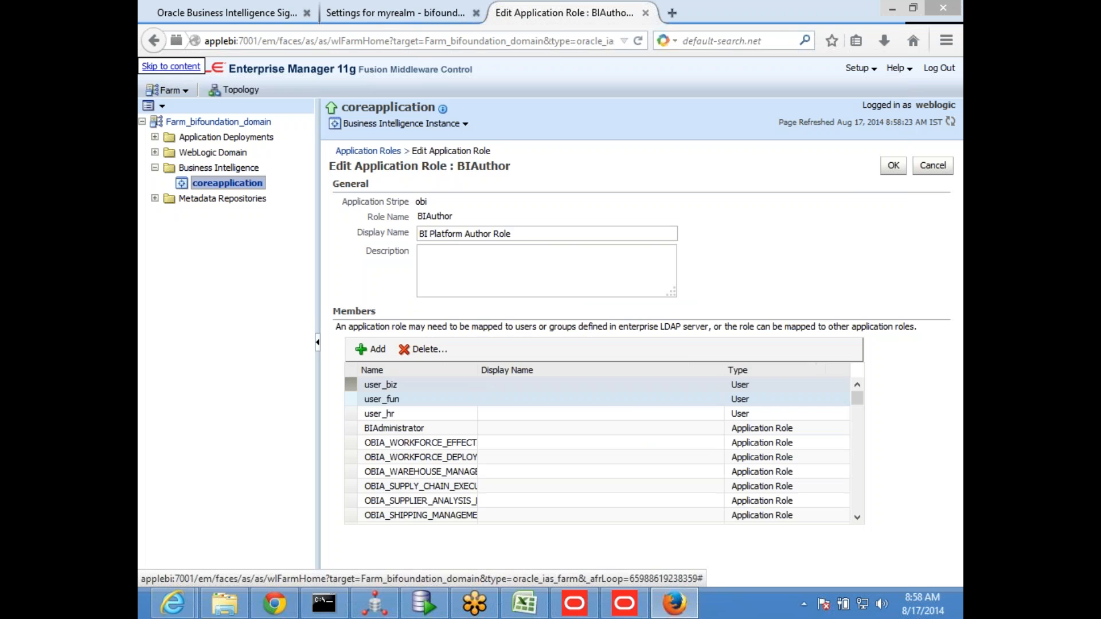
{"action": "left_click", "coordinate": [897, 167]}
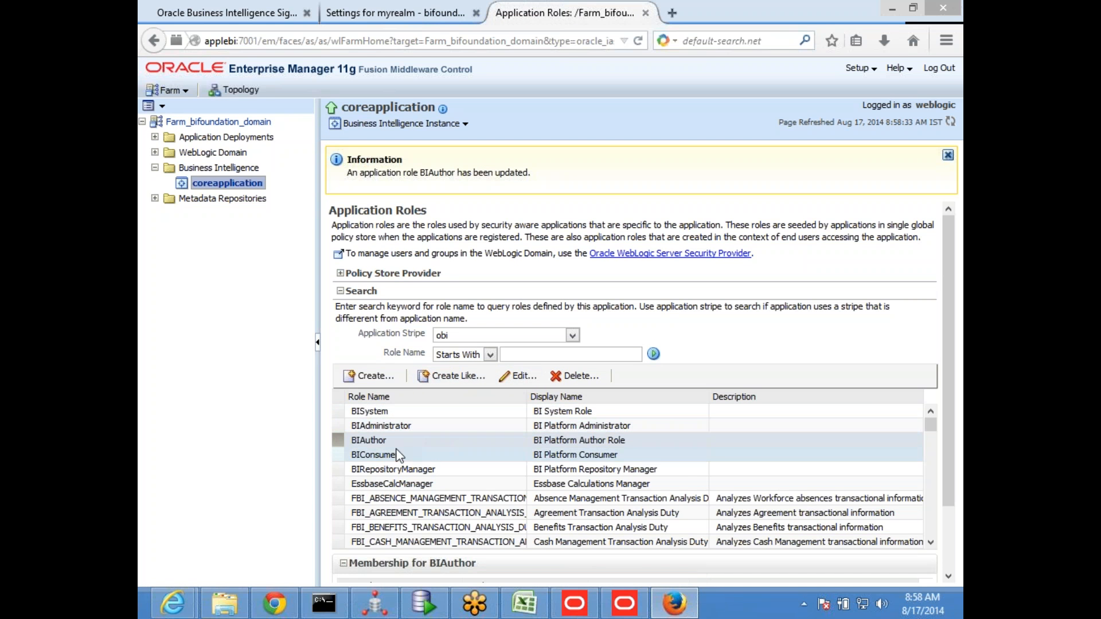
Reopen the BIAuthor role for editing, remove user_biz from its members and save
{"action": "left_click", "coordinate": [519, 377]}
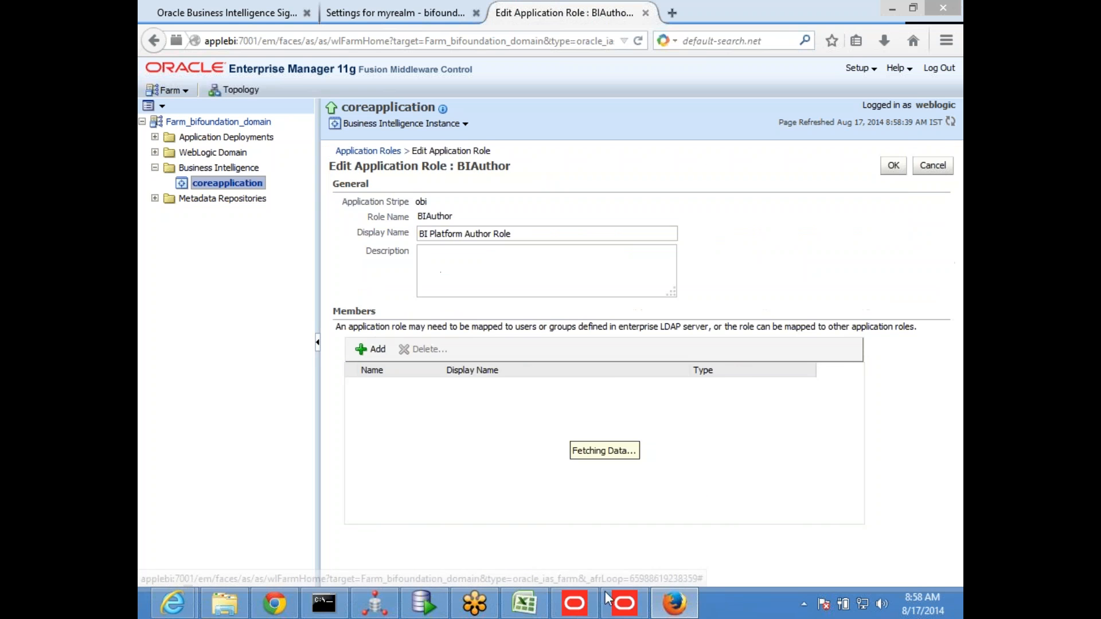
{"action": "left_click", "coordinate": [419, 384]}
{"action": "left_click", "coordinate": [424, 349]}
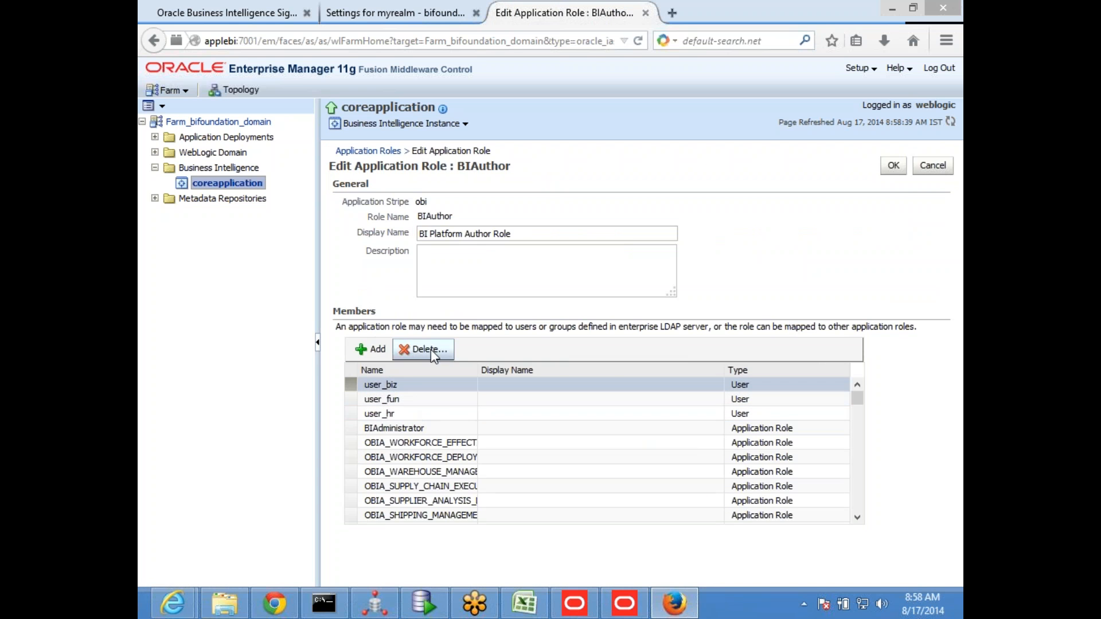
{"action": "key", "text": "Return"}
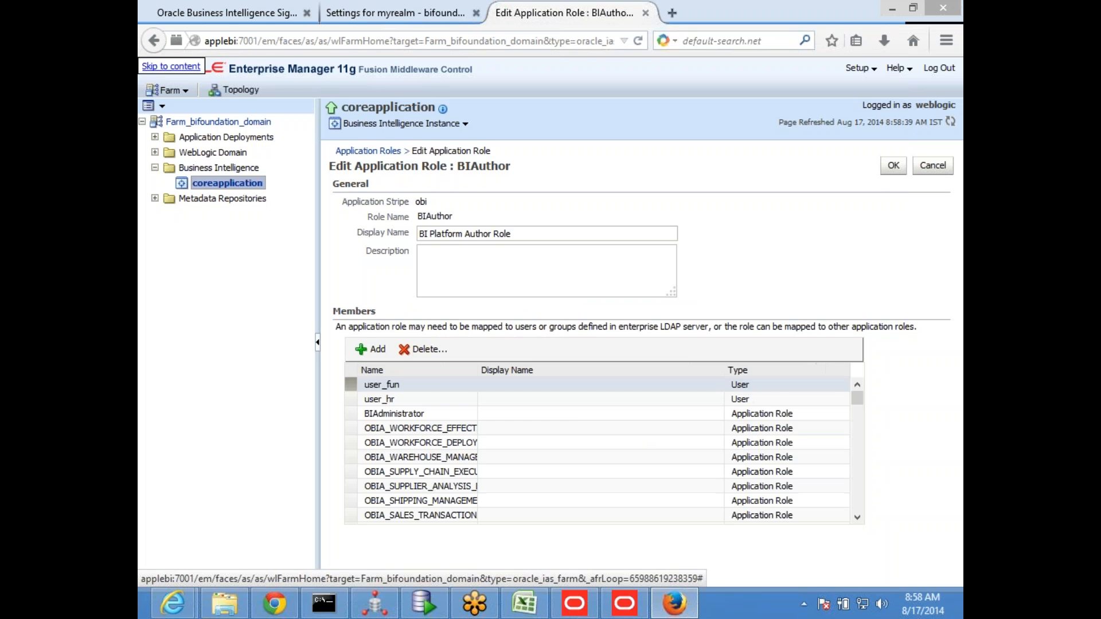
{"action": "left_click", "coordinate": [892, 168]}
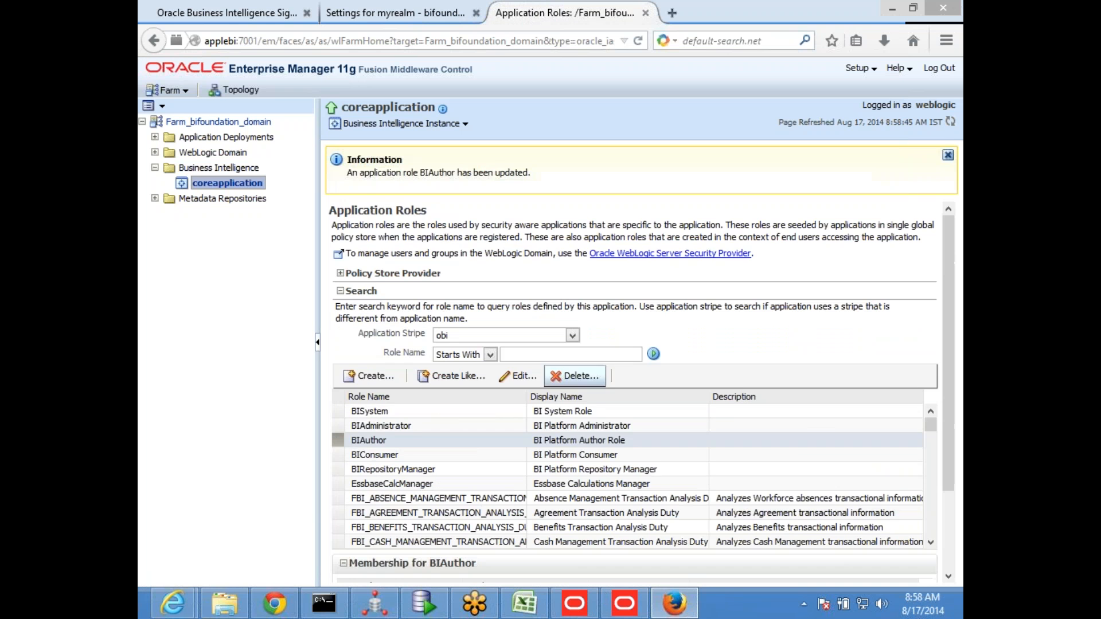
Remove the remaining users user_hr and user_fun from the BIAuthor application role and save the role
{"action": "left_click", "coordinate": [412, 444]}
{"action": "left_click", "coordinate": [511, 376]}
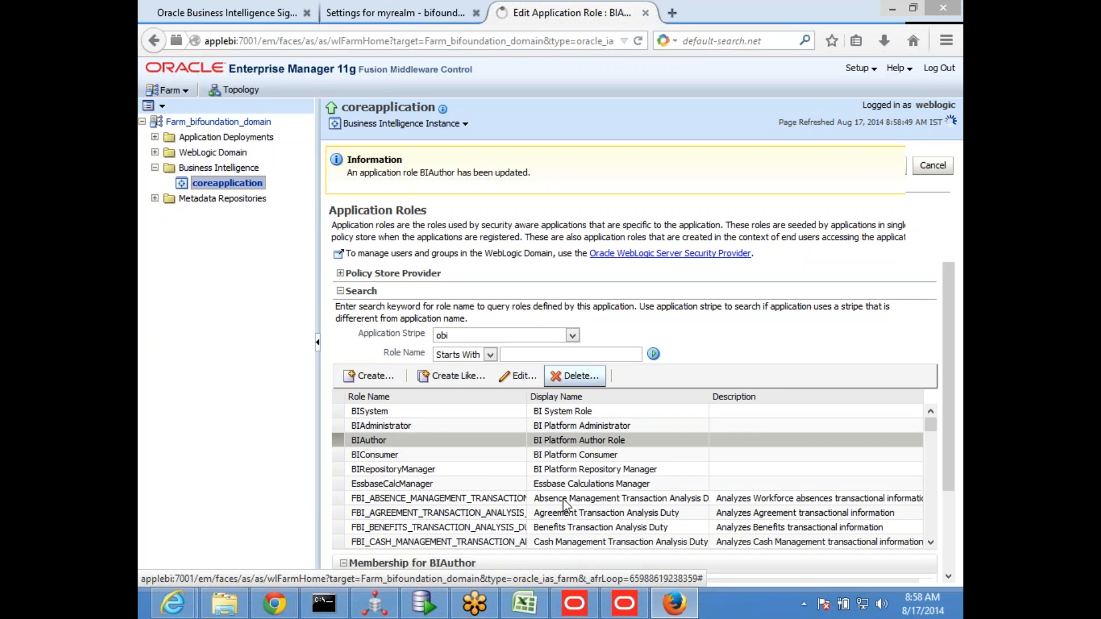
{"action": "left_click", "coordinate": [413, 400]}
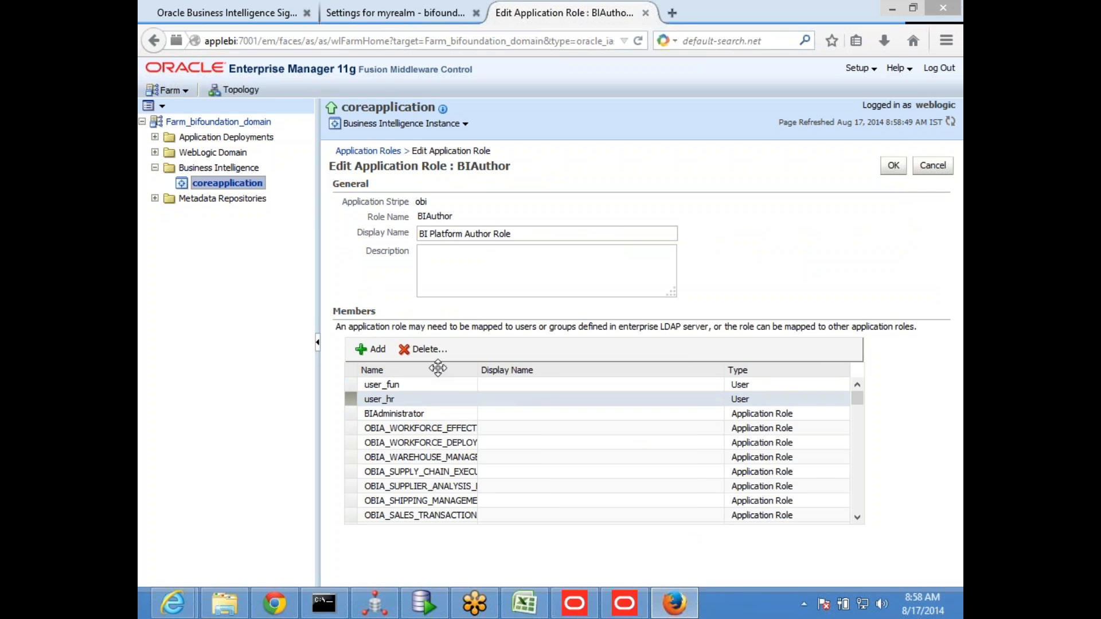
{"action": "left_click", "coordinate": [429, 350]}
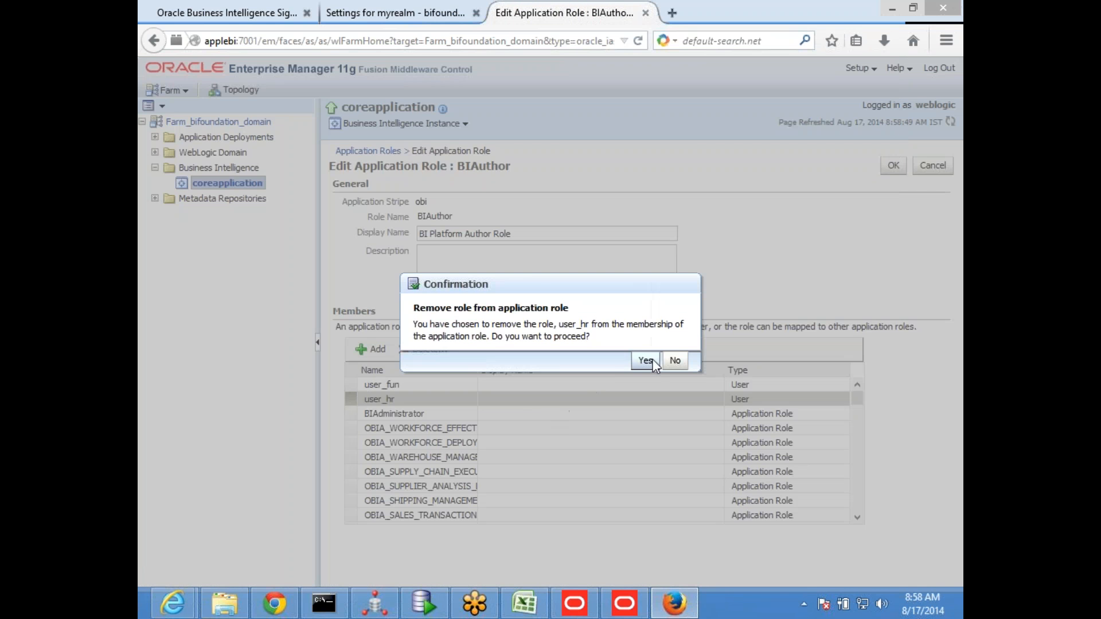
{"action": "left_click", "coordinate": [646, 363]}
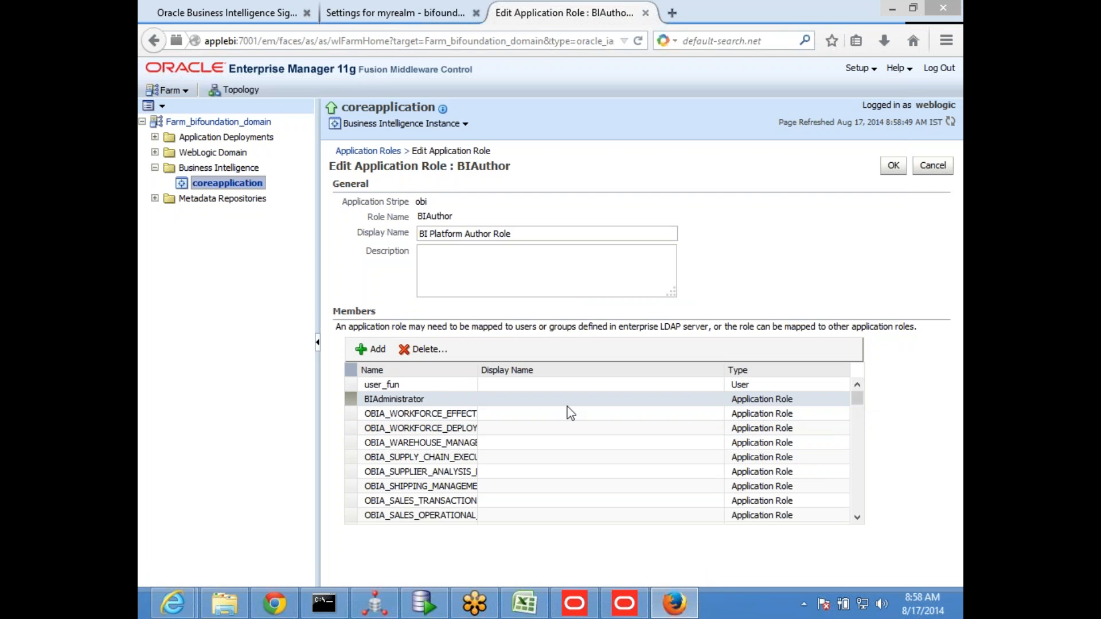
{"action": "left_click", "coordinate": [446, 385]}
{"action": "left_click", "coordinate": [427, 349]}
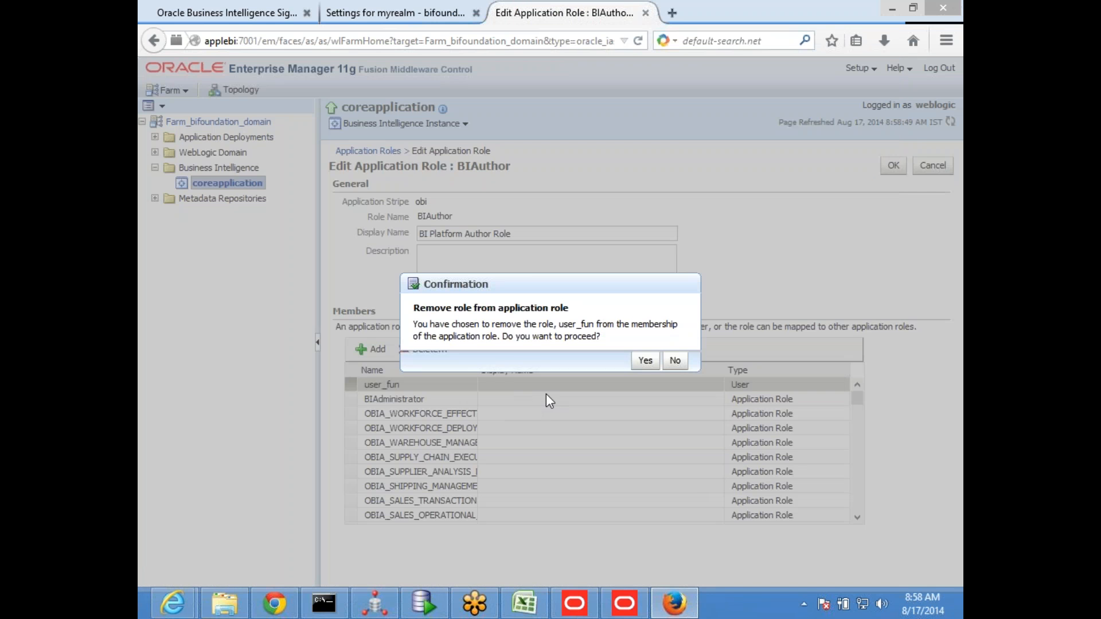
{"action": "left_click", "coordinate": [644, 361]}
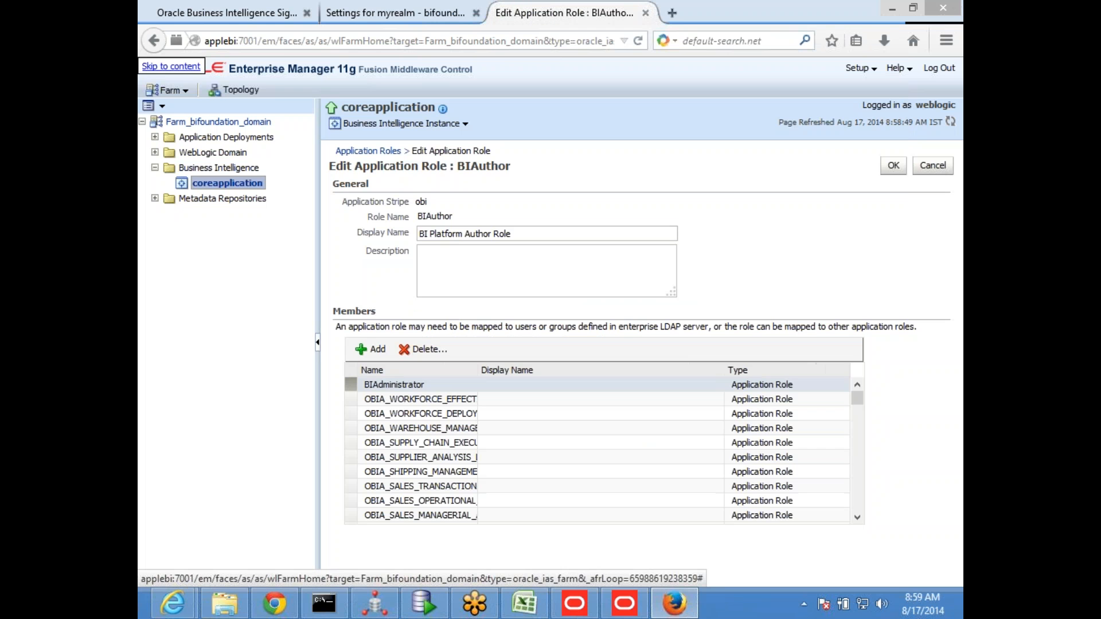
{"action": "left_click", "coordinate": [887, 171]}
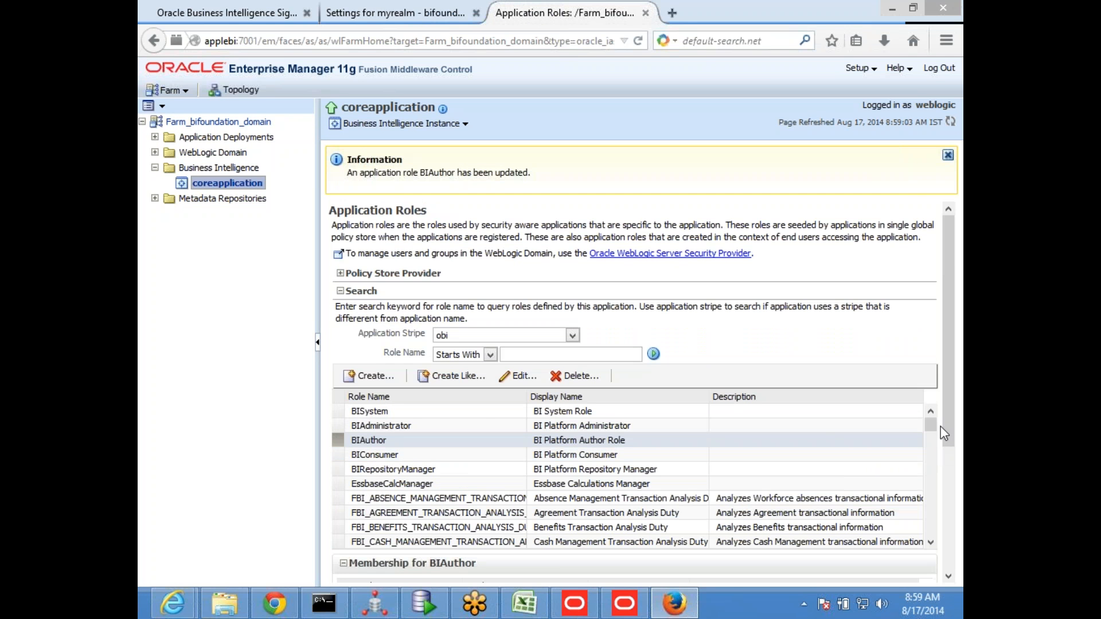
Switch to the Oracle BI Administration Tool and cancel the open security filter, permissions and user dialogs of user_america
{"action": "mouse_move", "coordinate": [935, 424]}
{"action": "left_mouse_down"}
{"action": "mouse_move", "coordinate": [927, 549]}
{"action": "mouse_move", "coordinate": [933, 412]}
{"action": "left_mouse_up"}
{"action": "left_click", "coordinate": [625, 603]}
{"action": "left_click", "coordinate": [680, 462]}
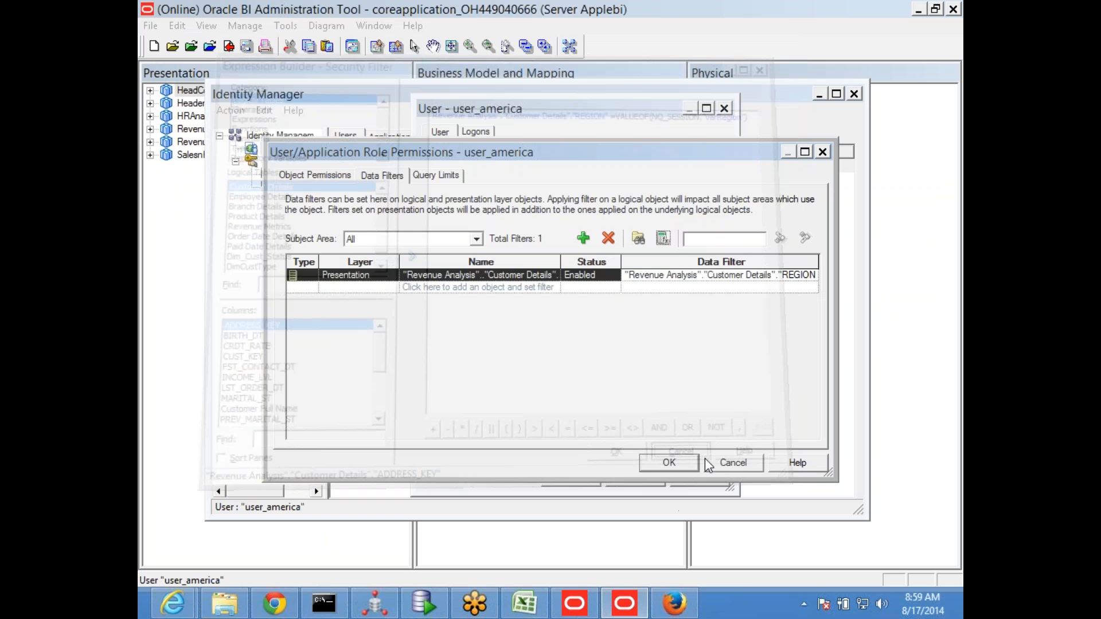
{"action": "left_click", "coordinate": [719, 456]}
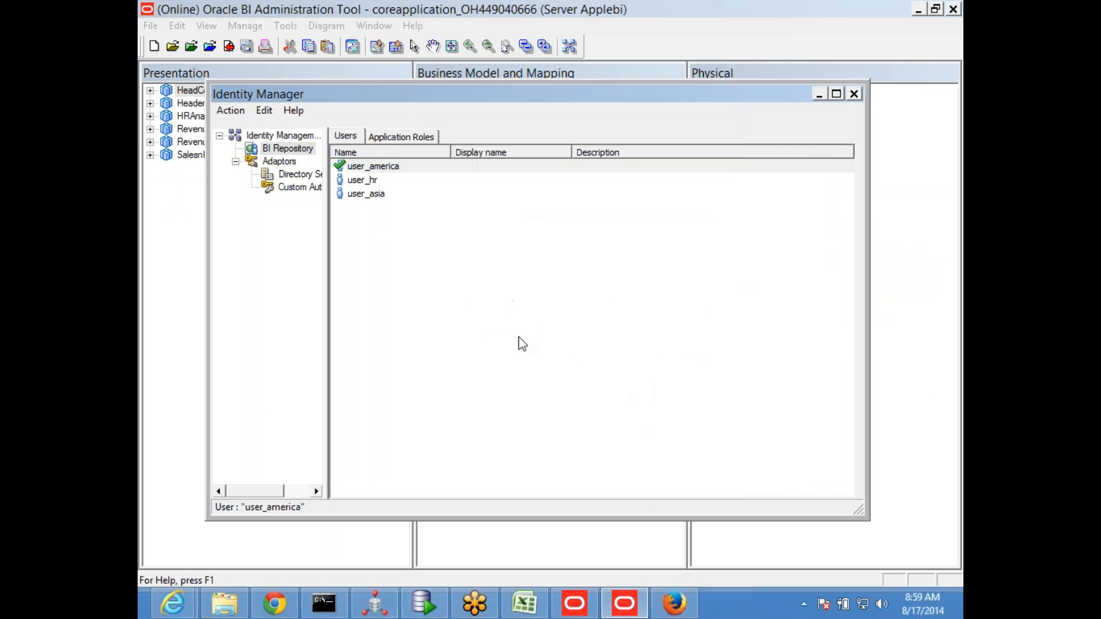
Synchronize the application roles in the Identity Manager
{"action": "left_click", "coordinate": [372, 297]}
{"action": "left_click_drag", "start_coordinate": [866, 278], "coordinate": [913, 283]}
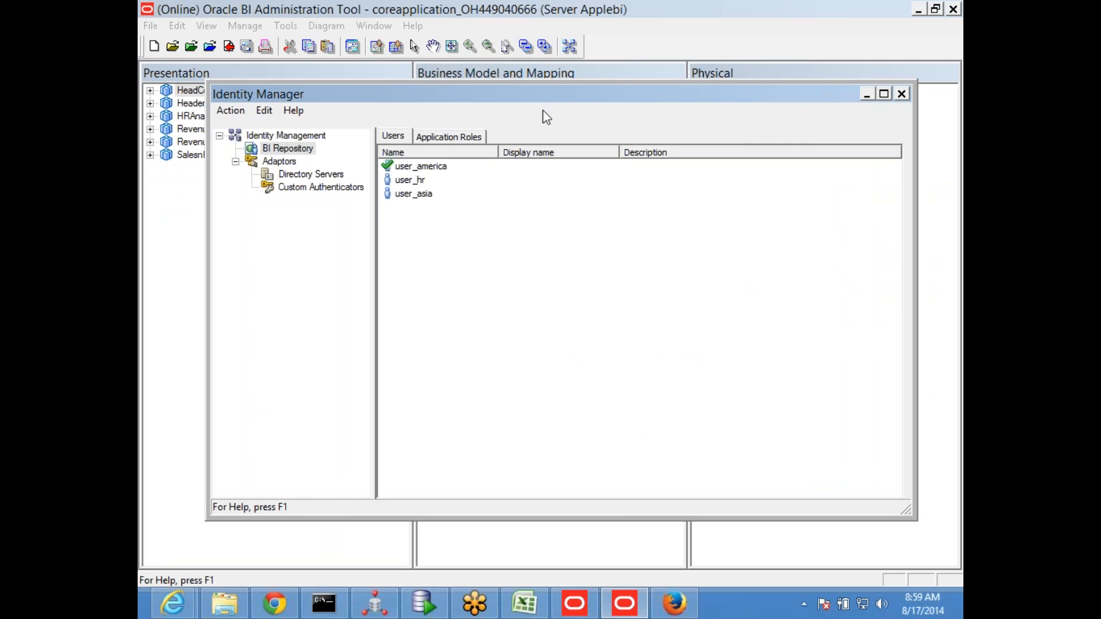
{"action": "left_click", "coordinate": [231, 112]}
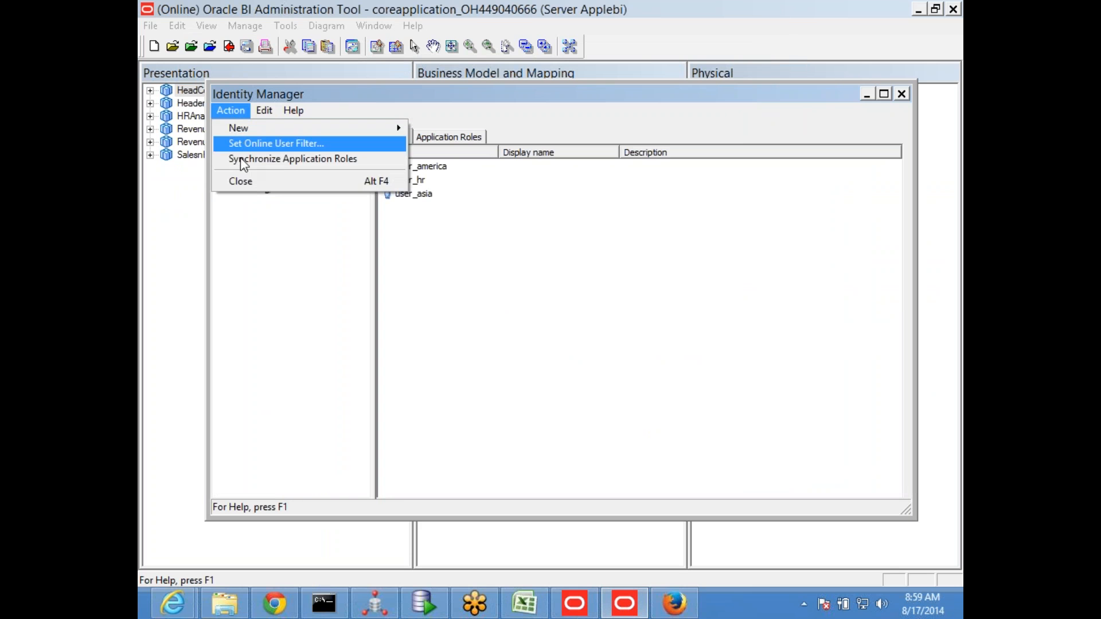
{"action": "left_click", "coordinate": [293, 160]}
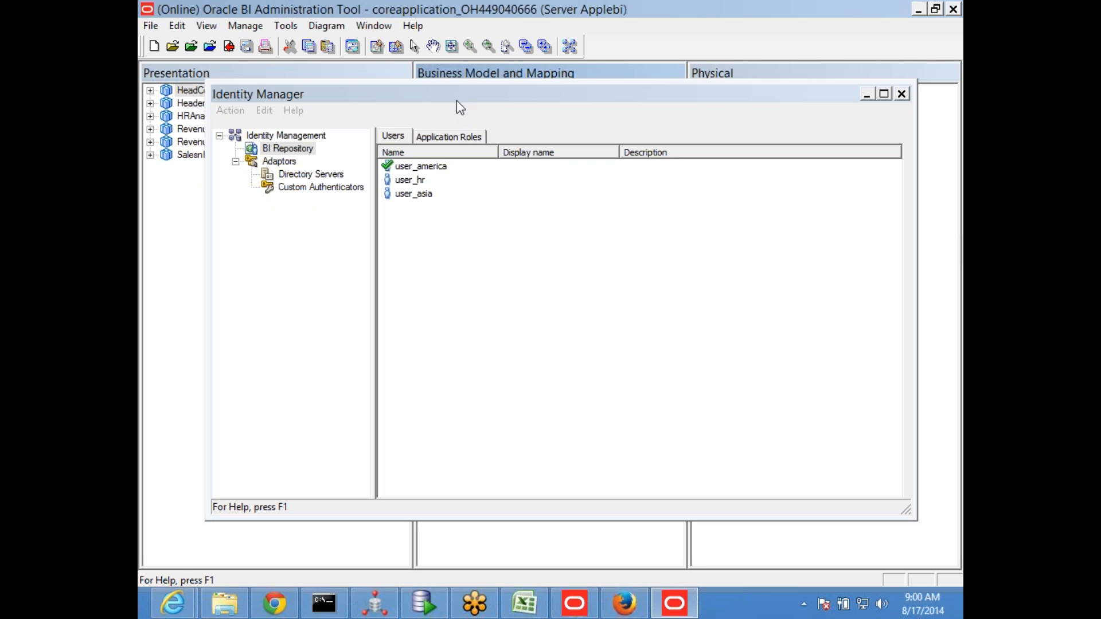
Delete user_america from the BI Repository users in the Identity Manager and confirm the deletion
{"action": "left_click_drag", "start_coordinate": [457, 102], "coordinate": [442, 33]}
{"action": "left_click", "coordinate": [414, 129]}
{"action": "left_click", "coordinate": [414, 115]}
{"action": "left_click", "coordinate": [419, 103]}
{"action": "right_click", "coordinate": [419, 103]}
{"action": "left_click", "coordinate": [457, 181]}
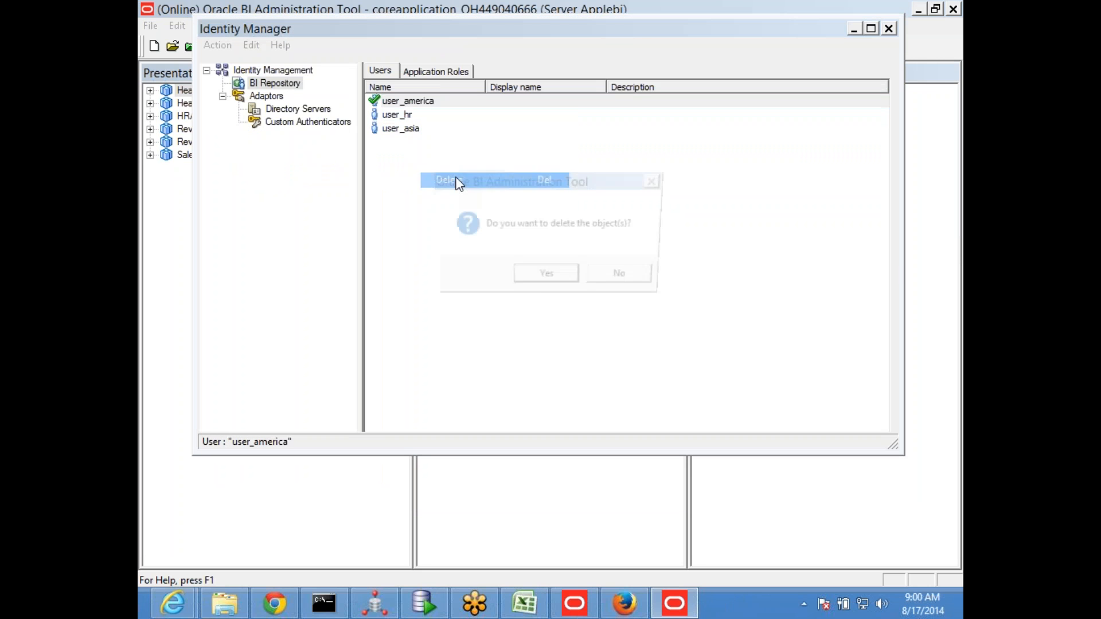
{"action": "left_click", "coordinate": [536, 287]}
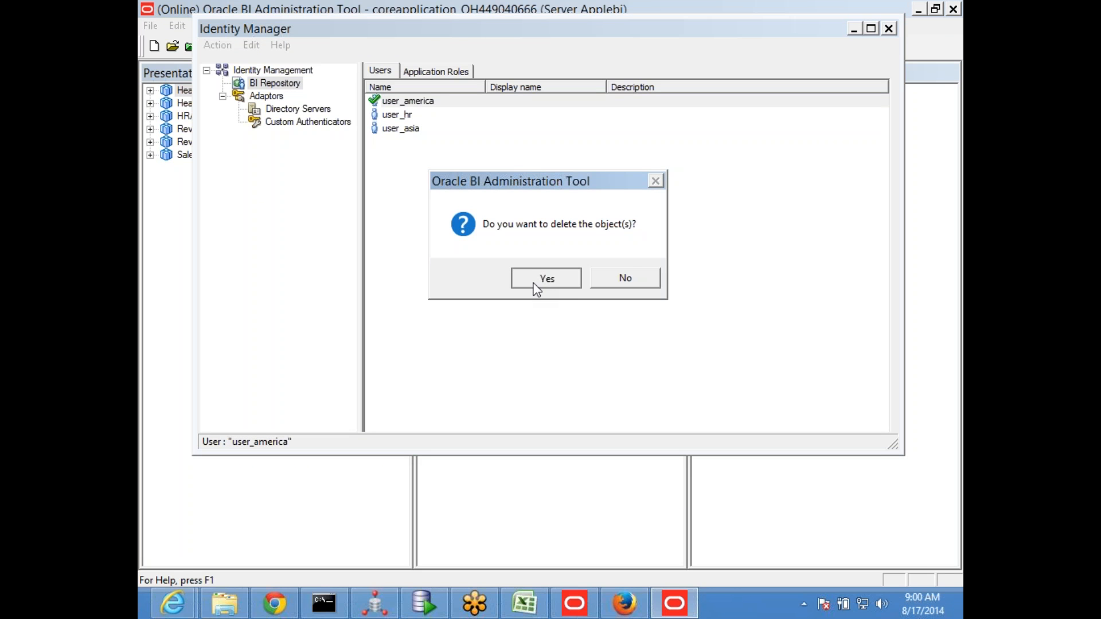
Check out user_asia and delete it from the BI Repository users
{"action": "left_click", "coordinate": [407, 115]}
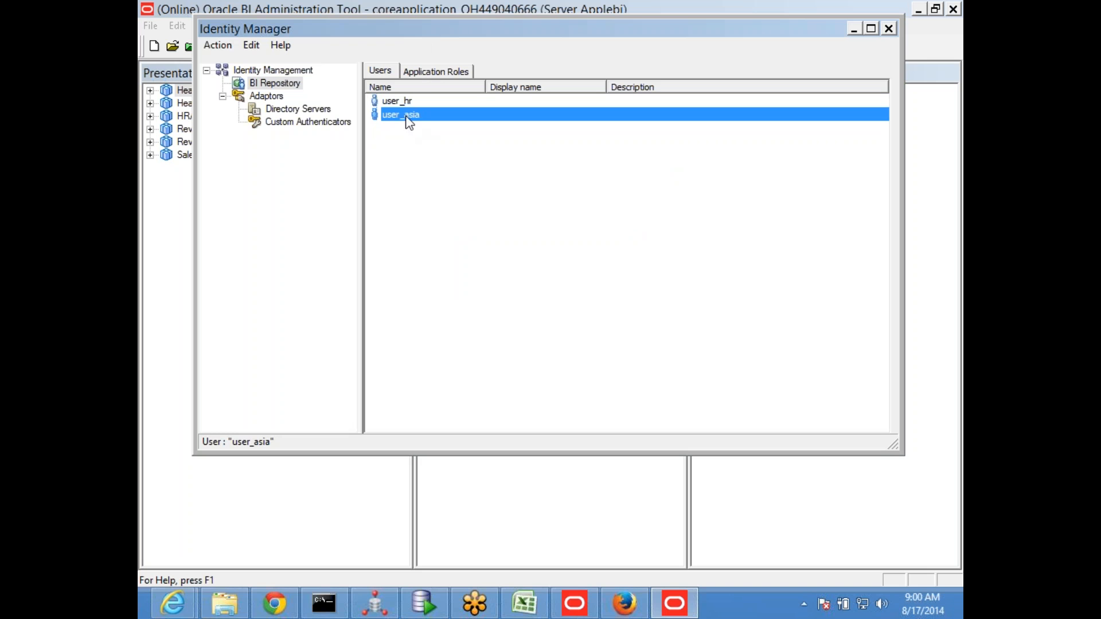
{"action": "right_click", "coordinate": [406, 118]}
{"action": "left_click", "coordinate": [449, 196]}
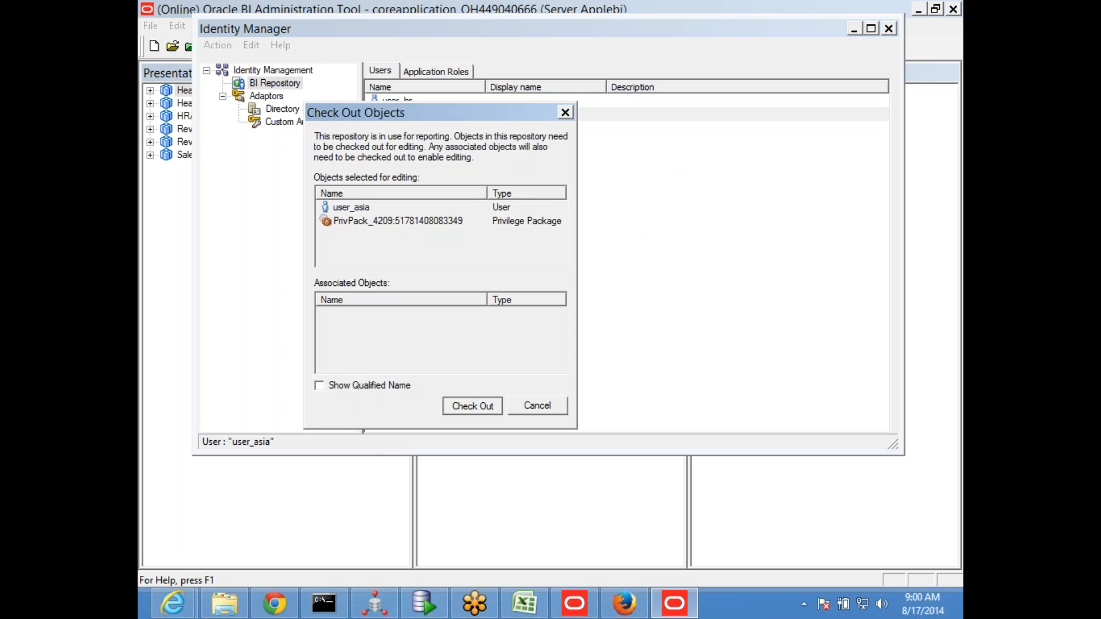
{"action": "key", "text": "Return"}
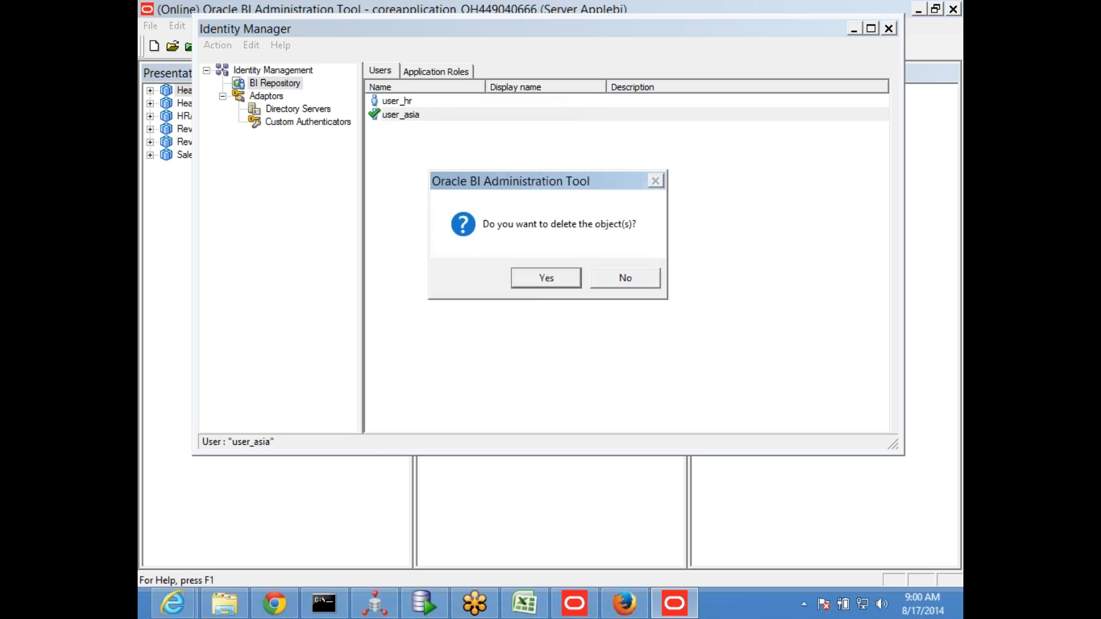
{"action": "left_click", "coordinate": [548, 279]}
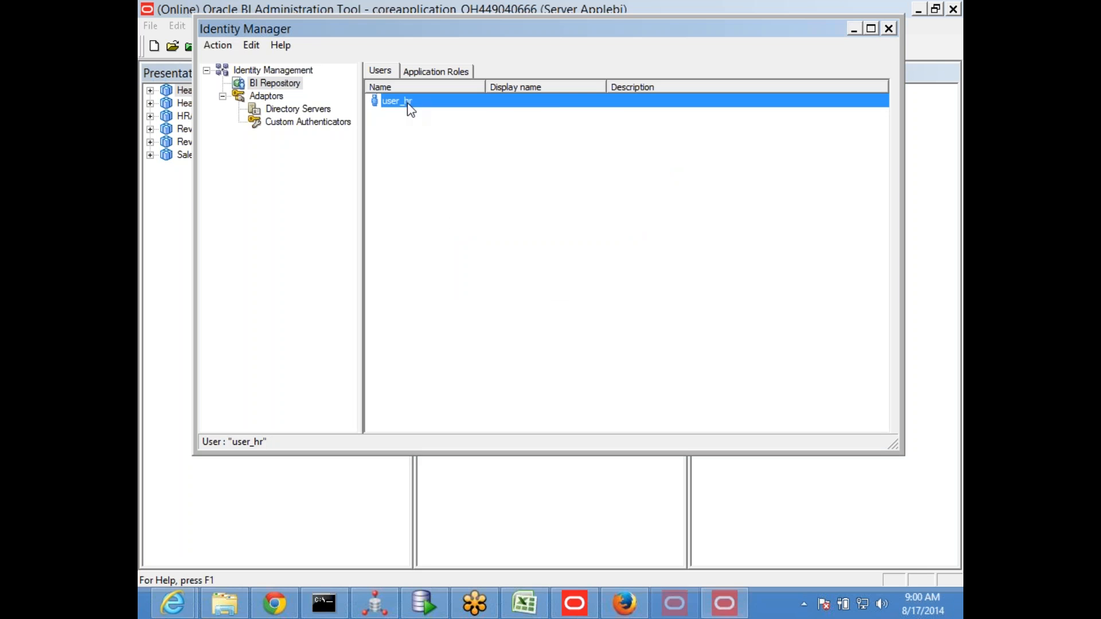
Check out and delete the repository user user_hr, and close the Identity Manager after viewing the application roles
{"action": "right_click", "coordinate": [408, 103]}
{"action": "left_click", "coordinate": [460, 182]}
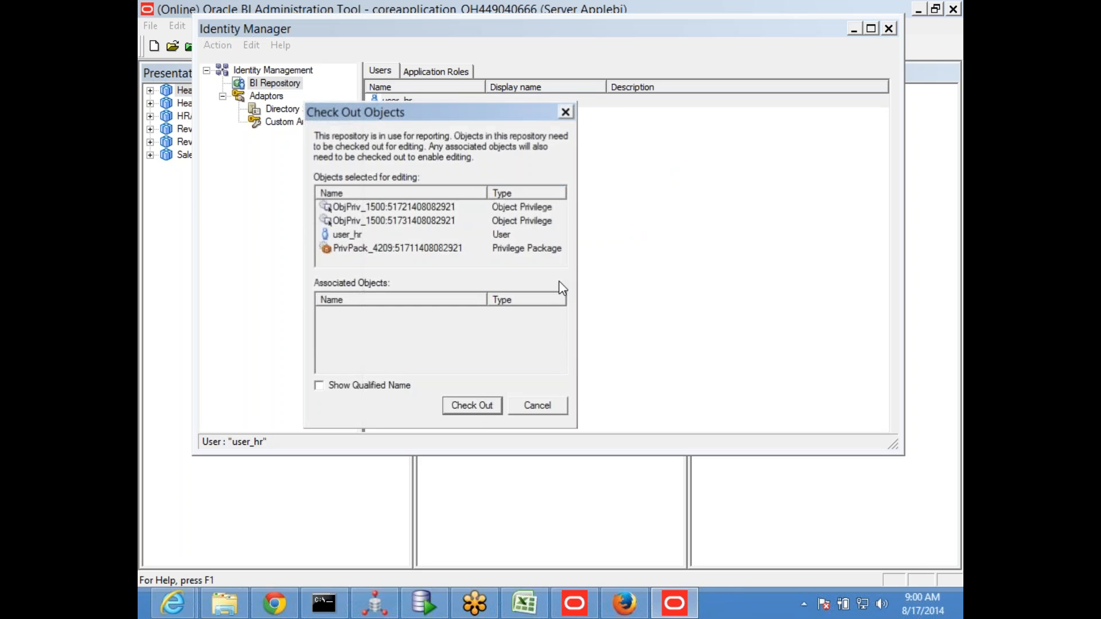
{"action": "left_click", "coordinate": [472, 406]}
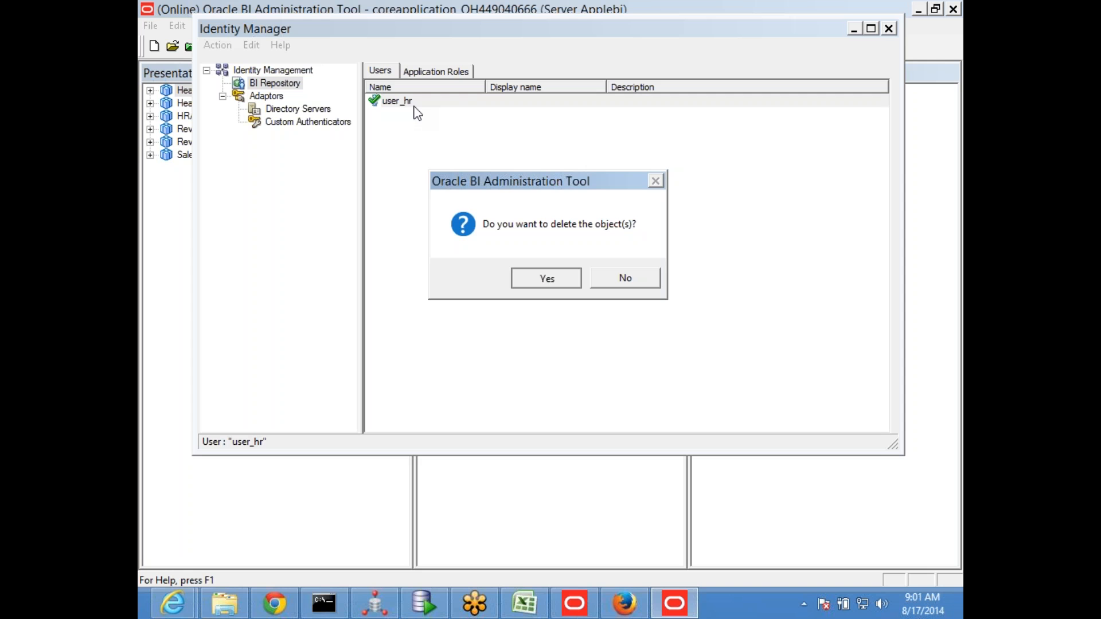
{"action": "key", "text": "Return"}
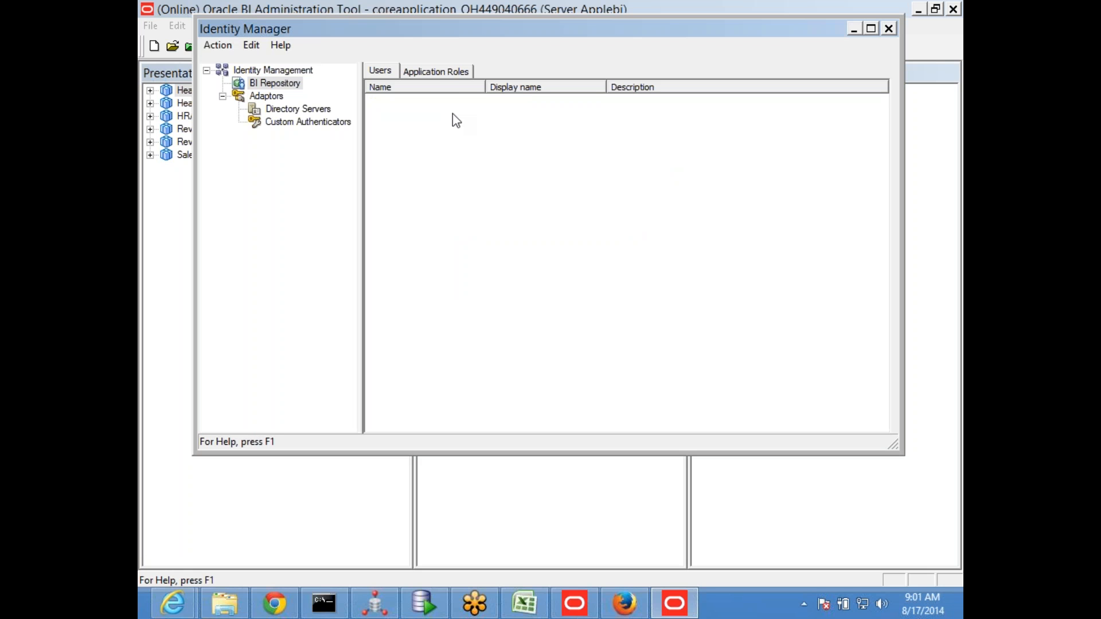
{"action": "left_click", "coordinate": [435, 74]}
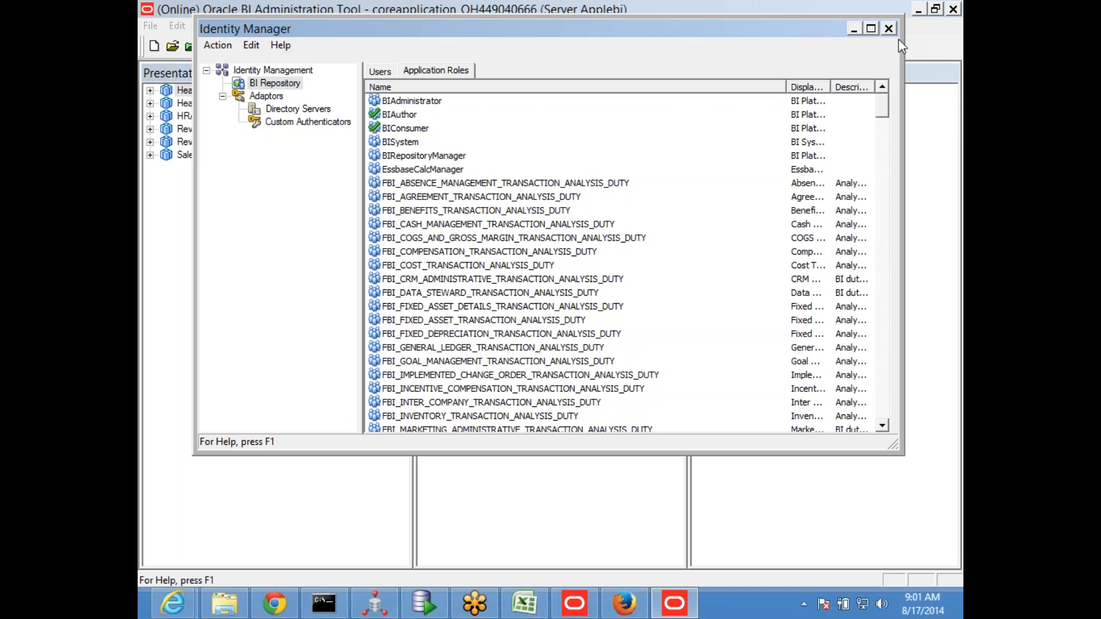
{"action": "left_click", "coordinate": [889, 29]}
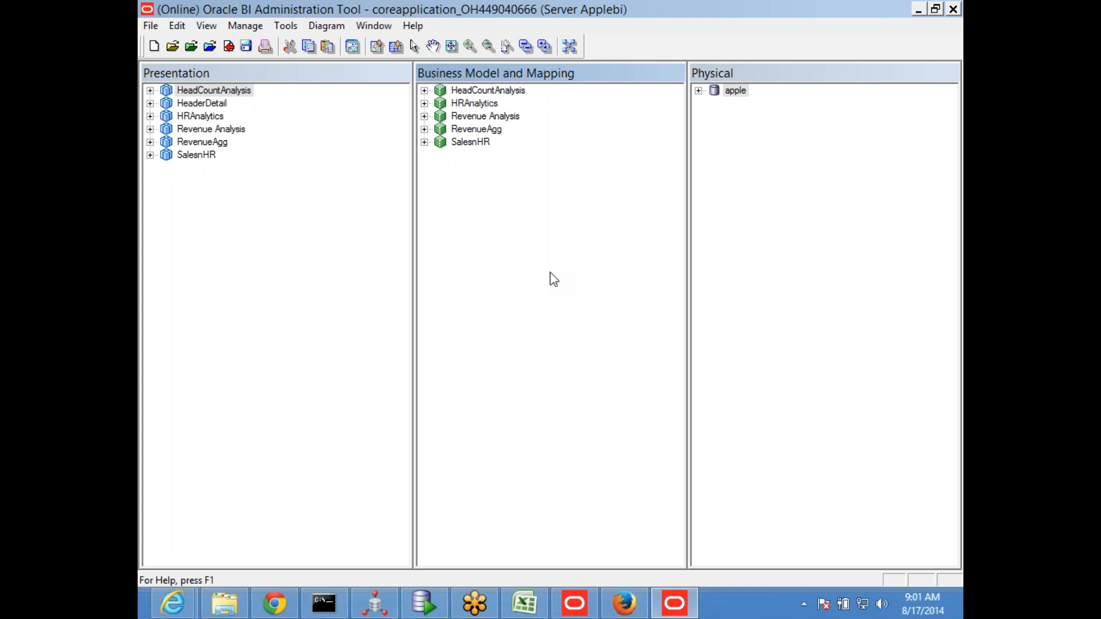
Switch to SQL Developer and run SELECT * FROM EXT_SEC in the BISAMPLE worksheet to examine the roles assigned to each user
{"action": "left_click", "coordinate": [423, 603]}
{"action": "left_click", "coordinate": [511, 216]}
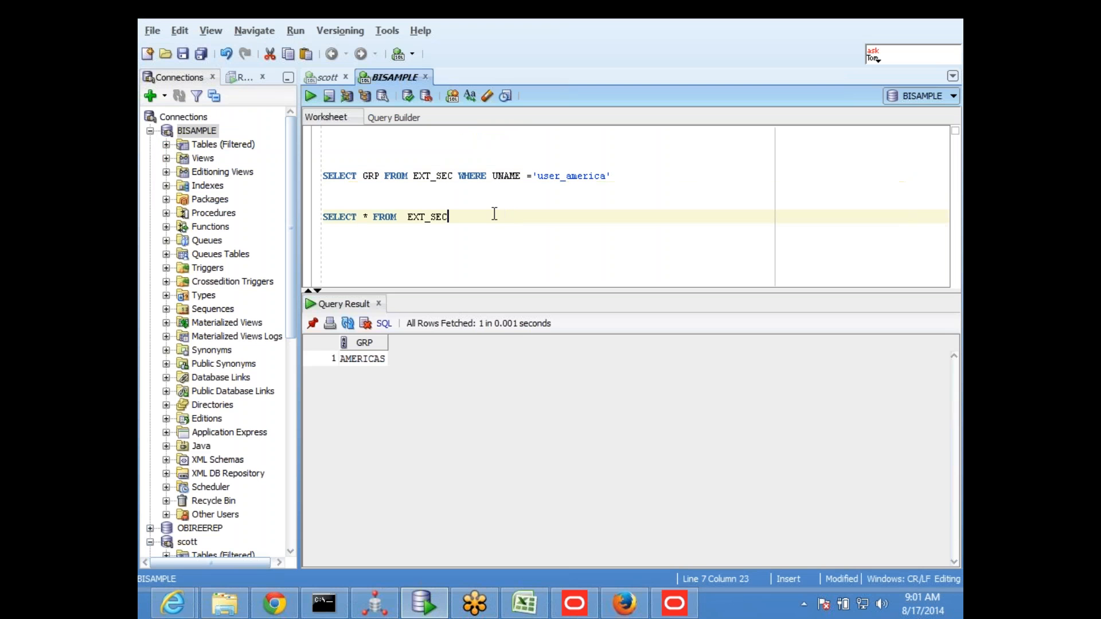
{"action": "left_click_drag", "start_coordinate": [470, 216], "coordinate": [323, 217]}
{"action": "left_click", "coordinate": [310, 98]}
{"action": "left_click", "coordinate": [492, 218]}
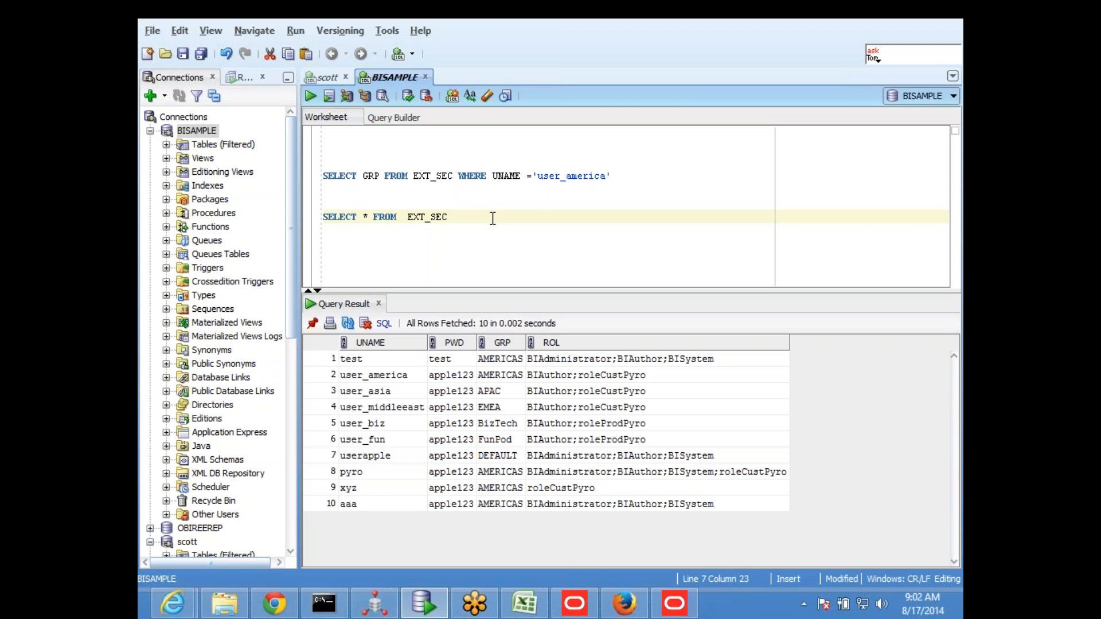
{"action": "left_click", "coordinate": [640, 377]}
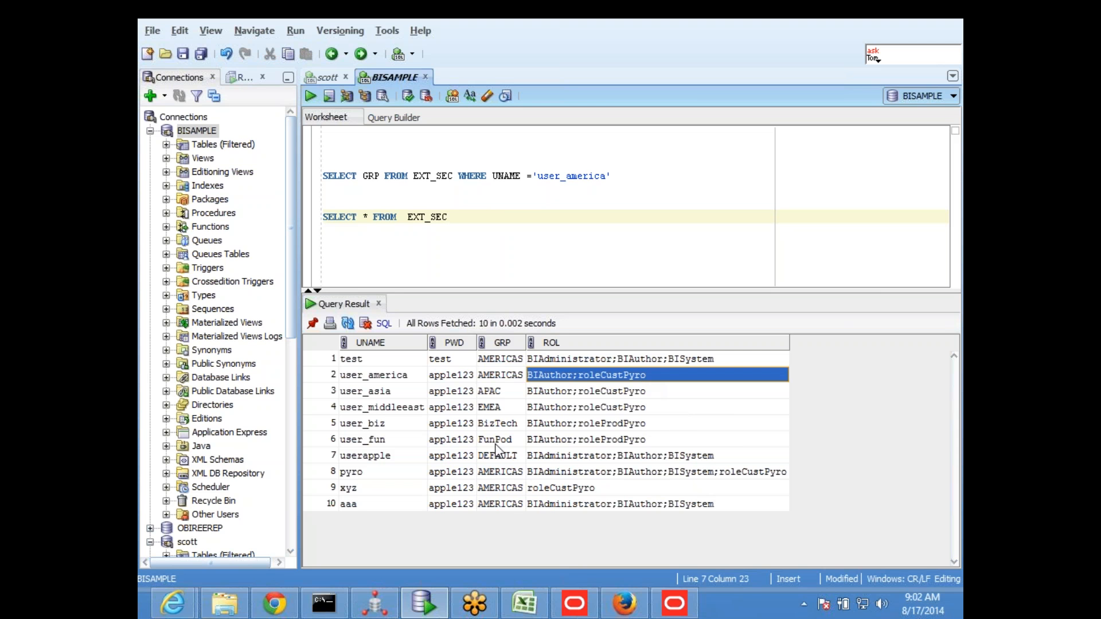
Open the EXT_SEC table of the BISAMPLE connection and display its data rows
{"action": "left_click_drag", "start_coordinate": [295, 243], "coordinate": [362, 242]}
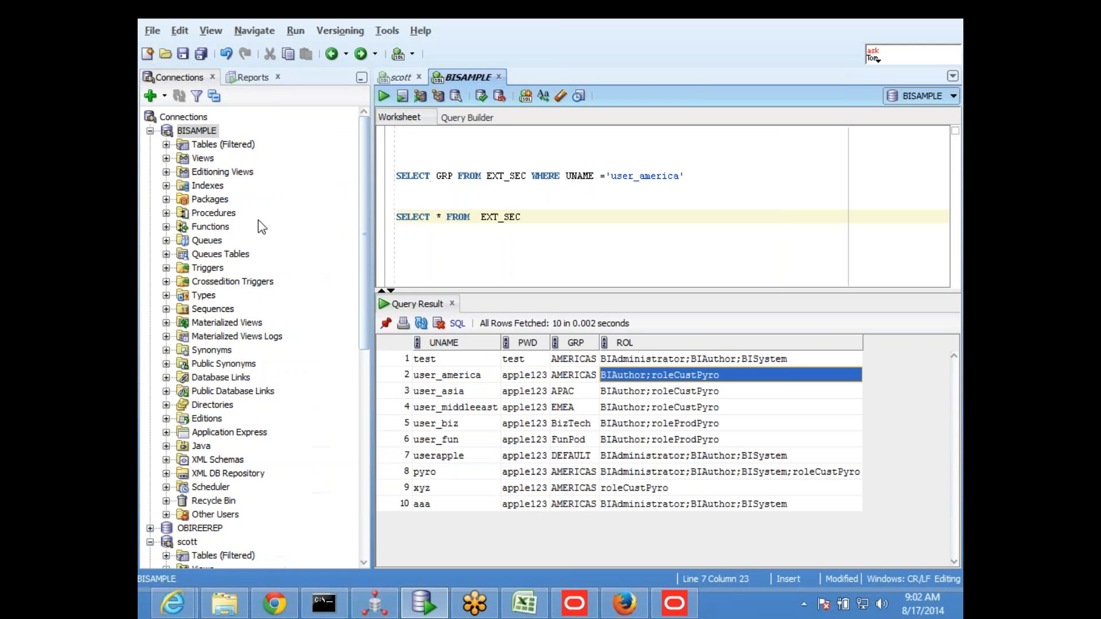
{"action": "left_click", "coordinate": [166, 145]}
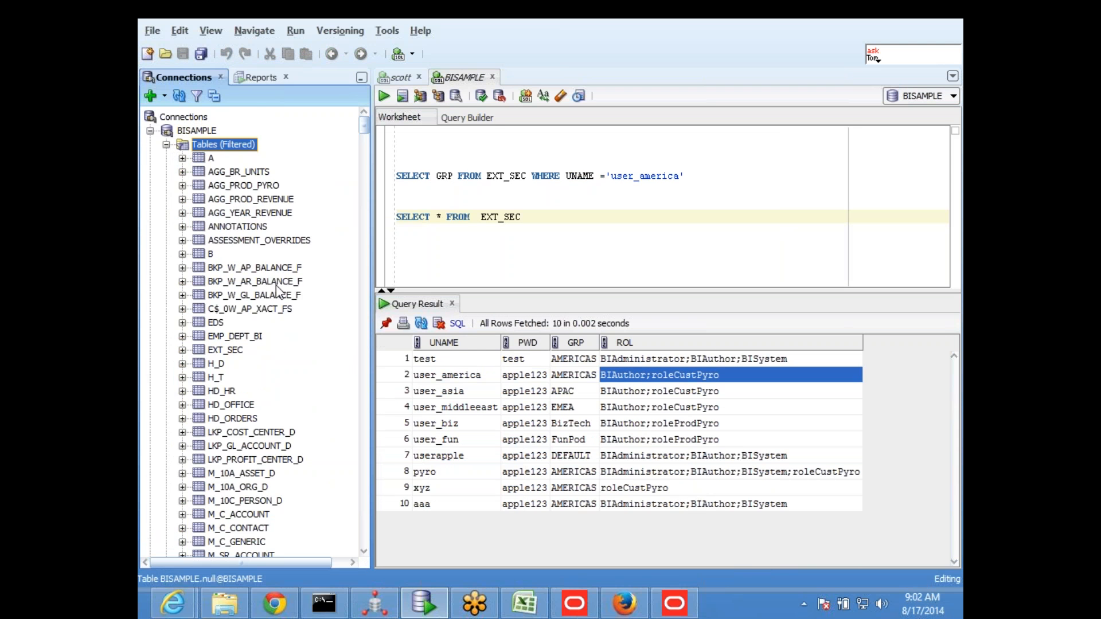
{"action": "scroll", "coordinate": [285, 278], "scroll_direction": "down", "scroll_amount": 3}
{"action": "double_click", "coordinate": [232, 223]}
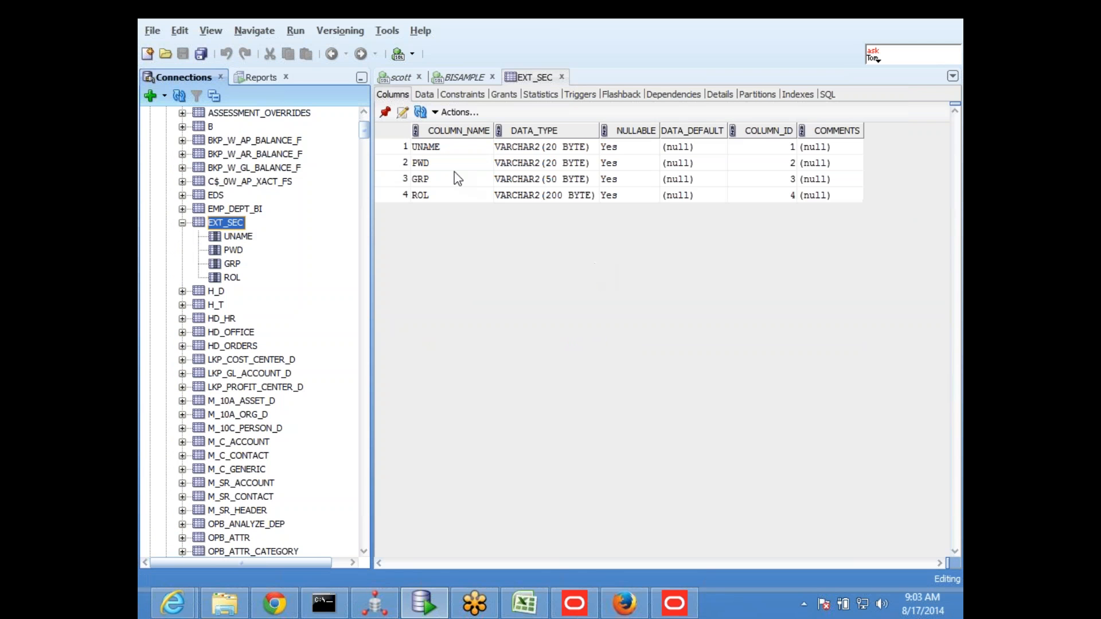
{"action": "left_click", "coordinate": [424, 94]}
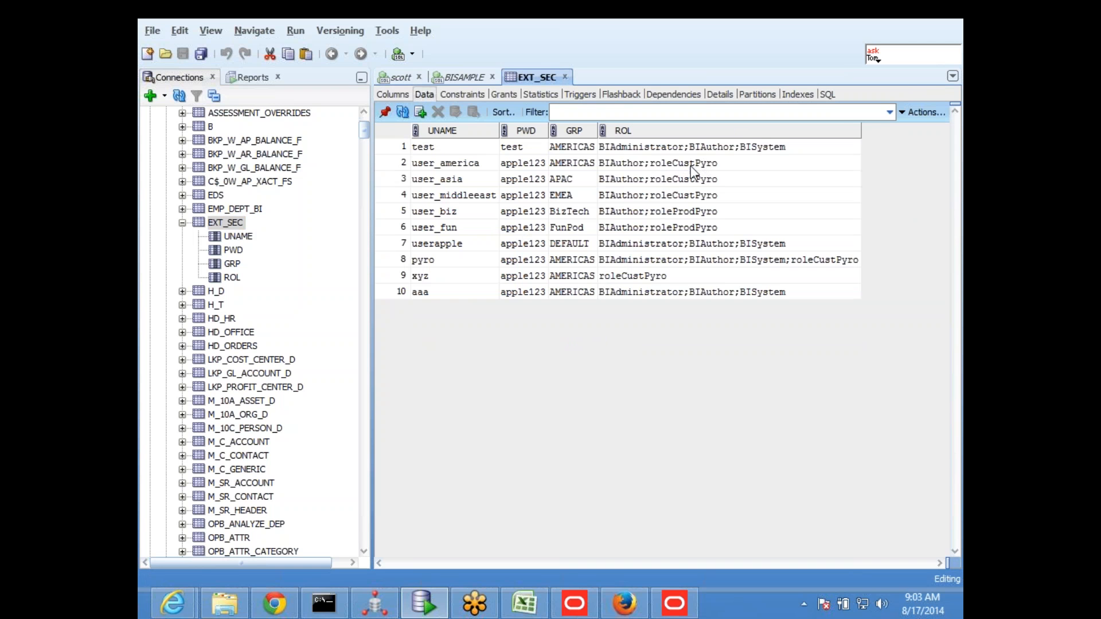
Remove roleCustPyro from user_america's ROL value so that it reads BIAuthor
{"action": "left_click", "coordinate": [628, 165]}
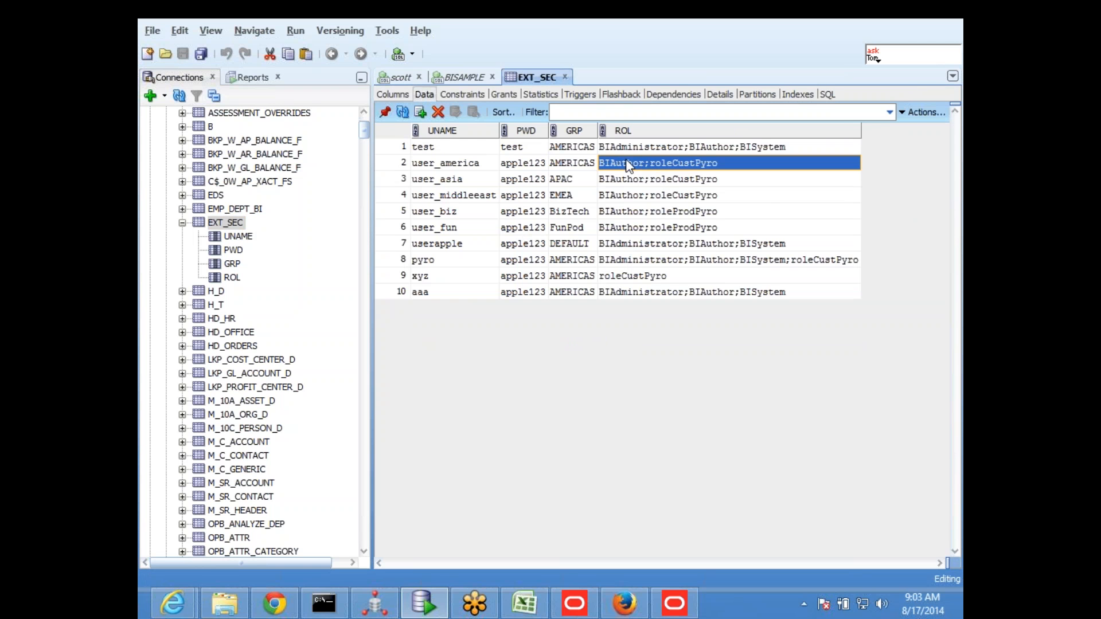
{"action": "double_click", "coordinate": [625, 160]}
{"action": "key", "text": "BackSpace"}
{"action": "key", "text": "BackSpace"}
{"action": "key", "text": "BackSpace"}
{"action": "key", "text": "BackSpace"}
{"action": "key", "text": "BackSpace"}
{"action": "key", "text": "BackSpace"}
{"action": "key", "text": "BackSpace"}
{"action": "key", "text": "BackSpace"}
{"action": "key", "text": "BackSpace"}
{"action": "key", "text": "BackSpace"}
{"action": "key", "text": "BackSpace"}
{"action": "key", "text": "BackSpace"}
{"action": "key", "text": "BackSpace"}
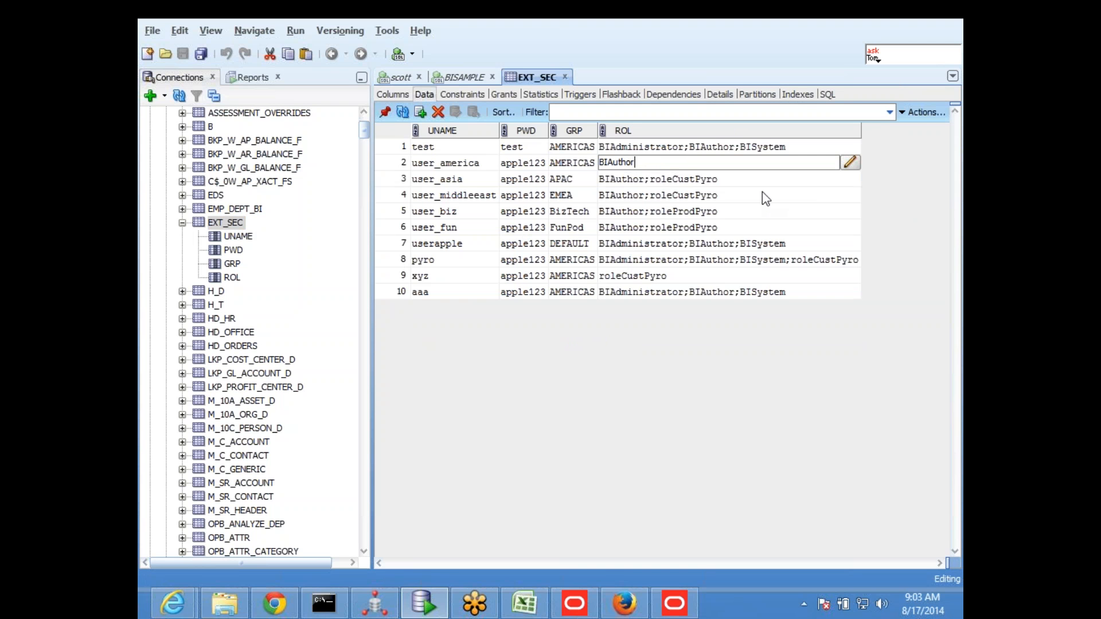
Trim user_asia's ROL value to BIAuthor only
{"action": "left_click", "coordinate": [729, 180]}
{"action": "double_click", "coordinate": [721, 181]}
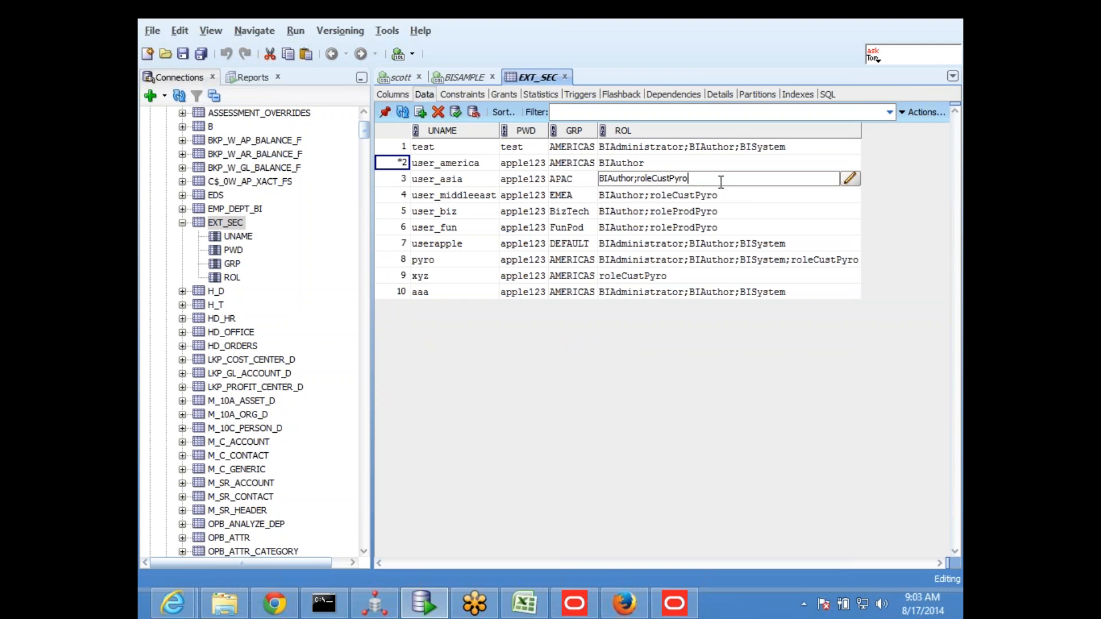
{"action": "key", "text": "BackSpace"}
{"action": "key", "text": "BackSpace"}
{"action": "key", "text": "BackSpace"}
{"action": "key", "text": "BackSpace"}
{"action": "key", "text": "BackSpace"}
{"action": "key", "text": "BackSpace"}
{"action": "key", "text": "BackSpace"}
{"action": "key", "text": "BackSpace"}
{"action": "key", "text": "BackSpace"}
{"action": "key", "text": "BackSpace"}
{"action": "key", "text": "BackSpace"}
{"action": "key", "text": "BackSpace"}
{"action": "key", "text": "BackSpace"}
Set the ROL value of user_middleeast to BIAuthor by removing roleCustPyro
{"action": "left_click", "coordinate": [714, 196]}
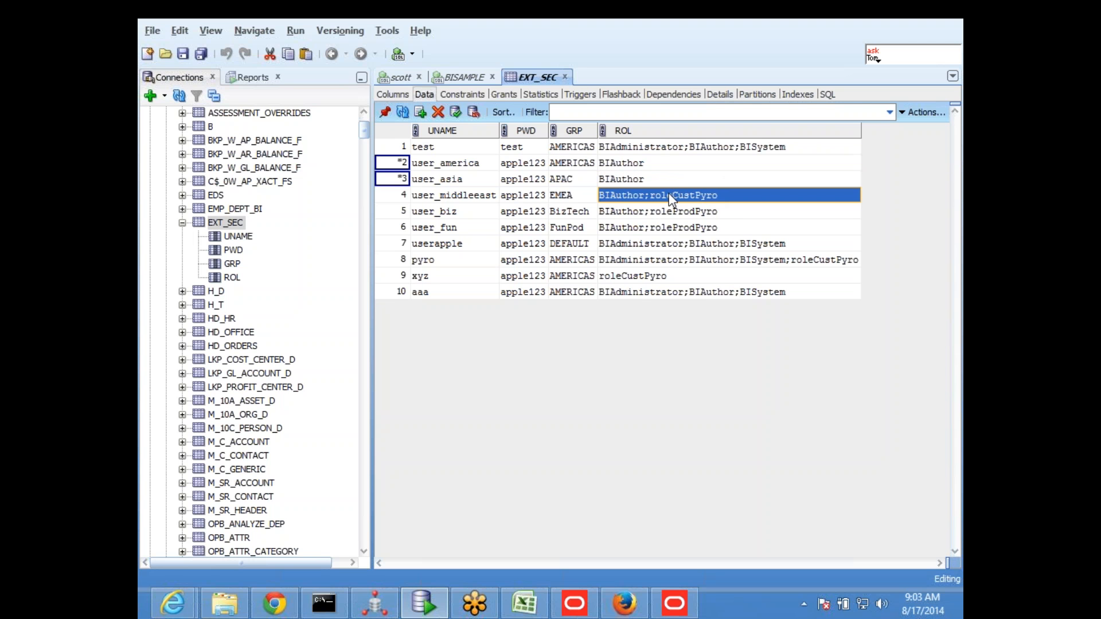
{"action": "double_click", "coordinate": [733, 192]}
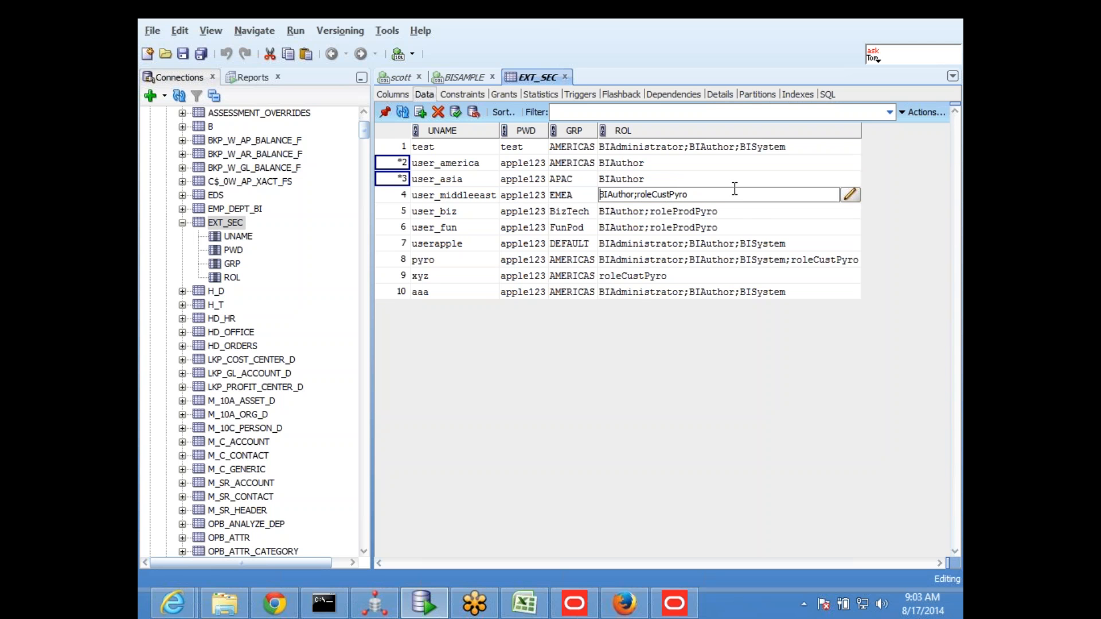
{"action": "key", "text": "End"}
{"action": "key", "text": "BackSpace"}
{"action": "key", "text": "BackSpace"}
{"action": "key", "text": "BackSpace"}
{"action": "key", "text": "BackSpace"}
{"action": "key", "text": "BackSpace"}
{"action": "key", "text": "BackSpace"}
Remove roleProdPyro from user_biz's ROL value, leaving BIAuthor
{"action": "key", "text": "BackSpace"}
{"action": "key", "text": "BackSpace"}
{"action": "key", "text": "BackSpace"}
{"action": "key", "text": "BackSpace"}
{"action": "key", "text": "BackSpace"}
{"action": "key", "text": "BackSpace"}
{"action": "key", "text": "BackSpace"}
{"action": "left_click", "coordinate": [701, 213]}
{"action": "key", "text": "BackSpace"}
{"action": "key", "text": "BackSpace"}
{"action": "key", "text": "BackSpace"}
{"action": "key", "text": "BackSpace"}
{"action": "key", "text": "BackSpace"}
{"action": "key", "text": "BackSpace"}
{"action": "key", "text": "BackSpace"}
{"action": "key", "text": "BackSpace"}
{"action": "key", "text": "BackSpace"}
{"action": "key", "text": "BackSpace"}
{"action": "key", "text": "BackSpace"}
{"action": "key", "text": "BackSpace"}
{"action": "key", "text": "BackSpace"}
{"action": "key", "text": "BackSpace"}
{"action": "type", "text": "r"}
Shorten user_fun's ROL value to BIAuthor
{"action": "double_click", "coordinate": [725, 228]}
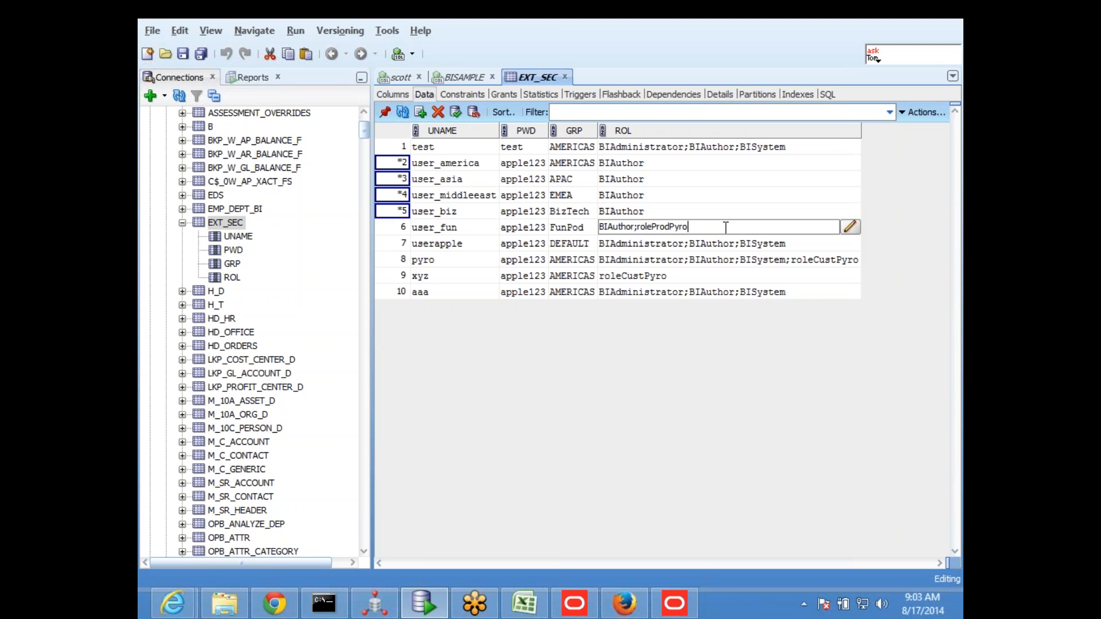
{"action": "key", "text": "BackSpace"}
{"action": "key", "text": "BackSpace"}
{"action": "key", "text": "BackSpace"}
{"action": "key", "text": "BackSpace"}
{"action": "key", "text": "BackSpace"}
{"action": "key", "text": "BackSpace"}
{"action": "key", "text": "BackSpace"}
{"action": "key", "text": "BackSpace"}
{"action": "key", "text": "BackSpace"}
{"action": "key", "text": "BackSpace"}
{"action": "key", "text": "BackSpace"}
{"action": "key", "text": "BackSpace"}
{"action": "key", "text": "BackSpace"}
{"action": "left_click", "coordinate": [710, 248]}
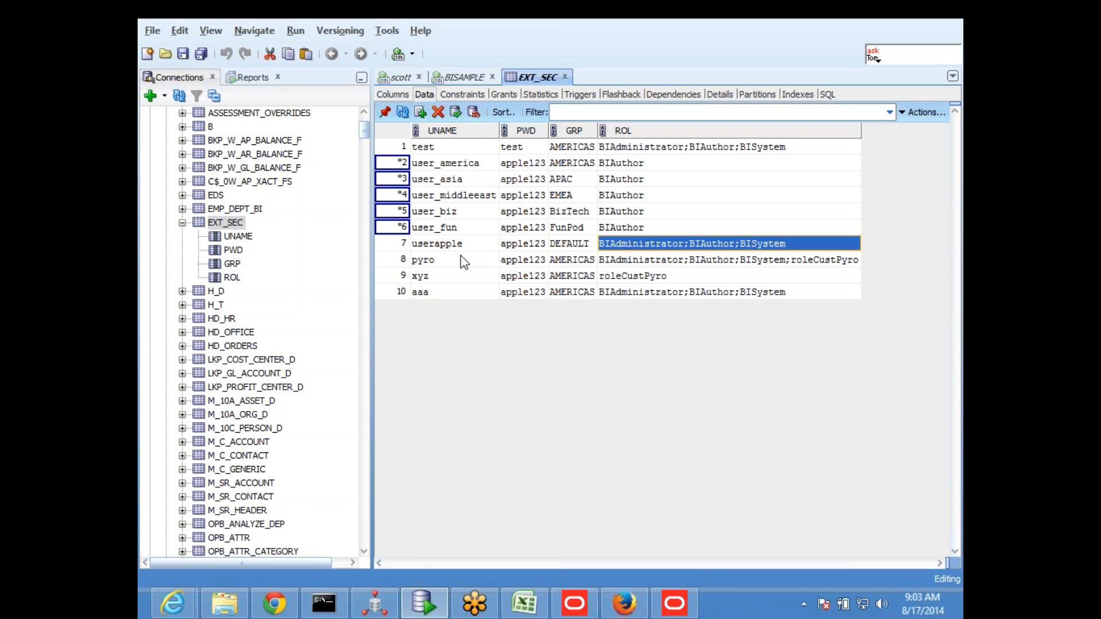
Delete the rows of users xyz and aaa from EXT_SEC and commit all pending table changes
{"action": "left_click", "coordinate": [434, 279]}
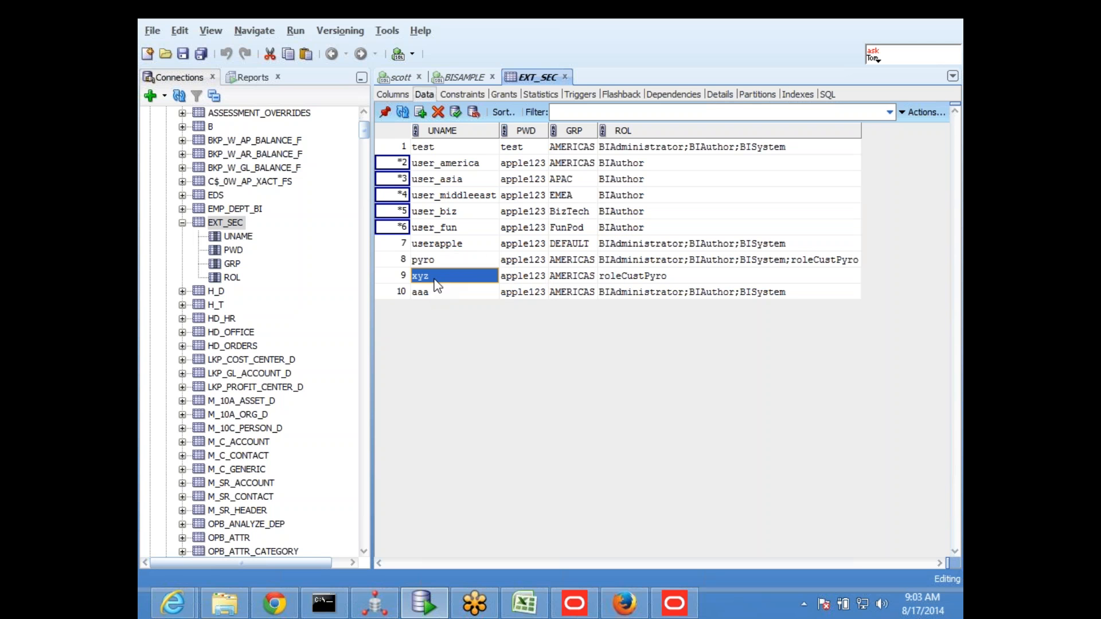
{"action": "left_click", "coordinate": [438, 111]}
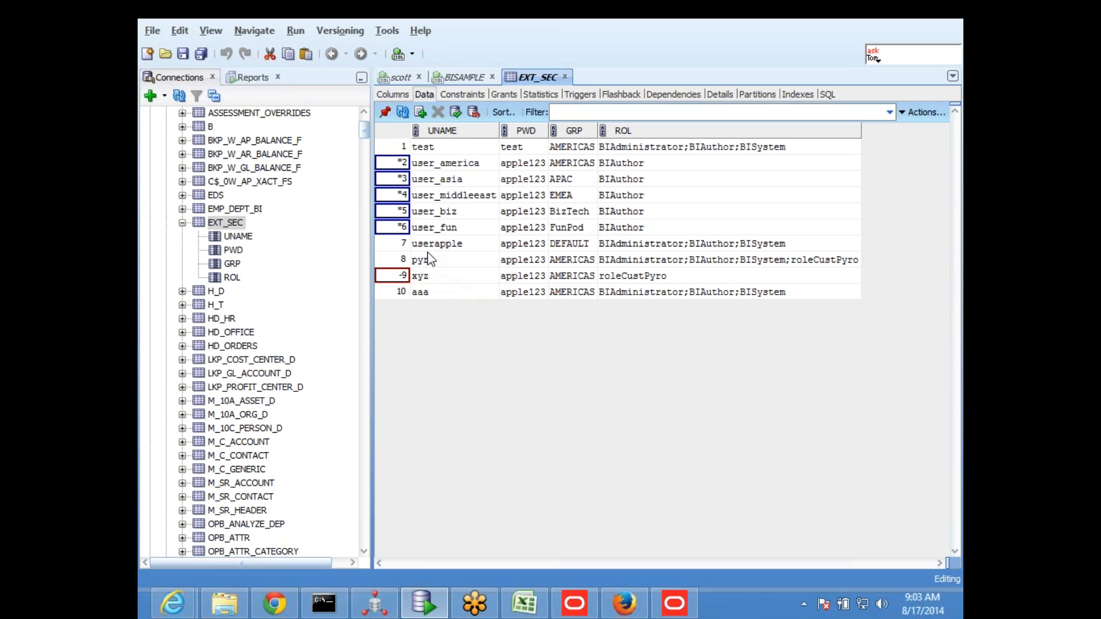
{"action": "left_click", "coordinate": [442, 296]}
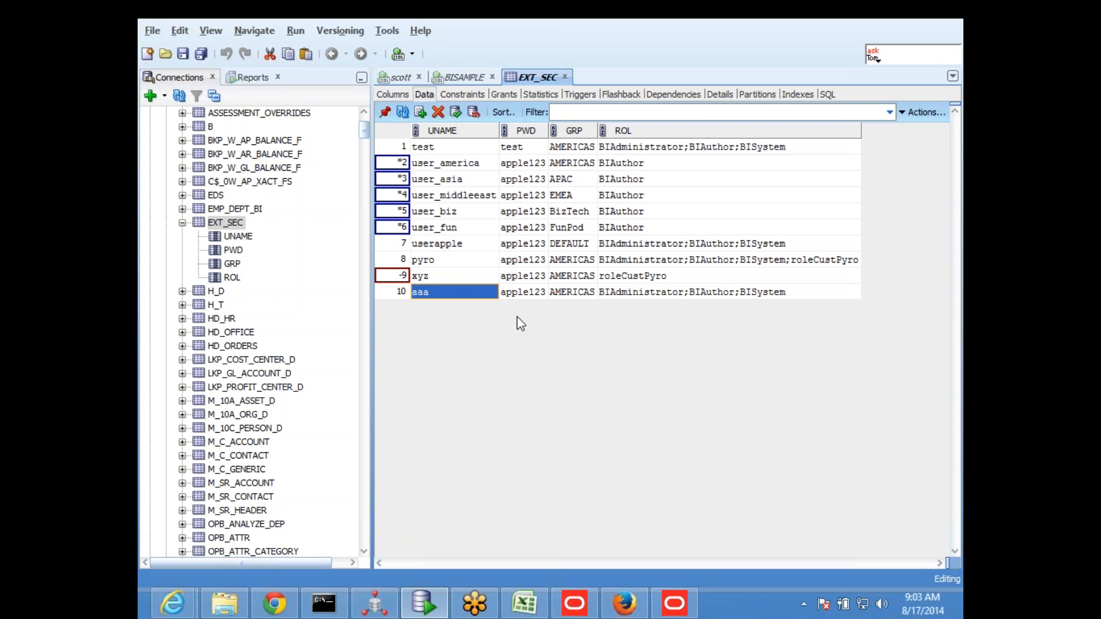
{"action": "left_click", "coordinate": [439, 113]}
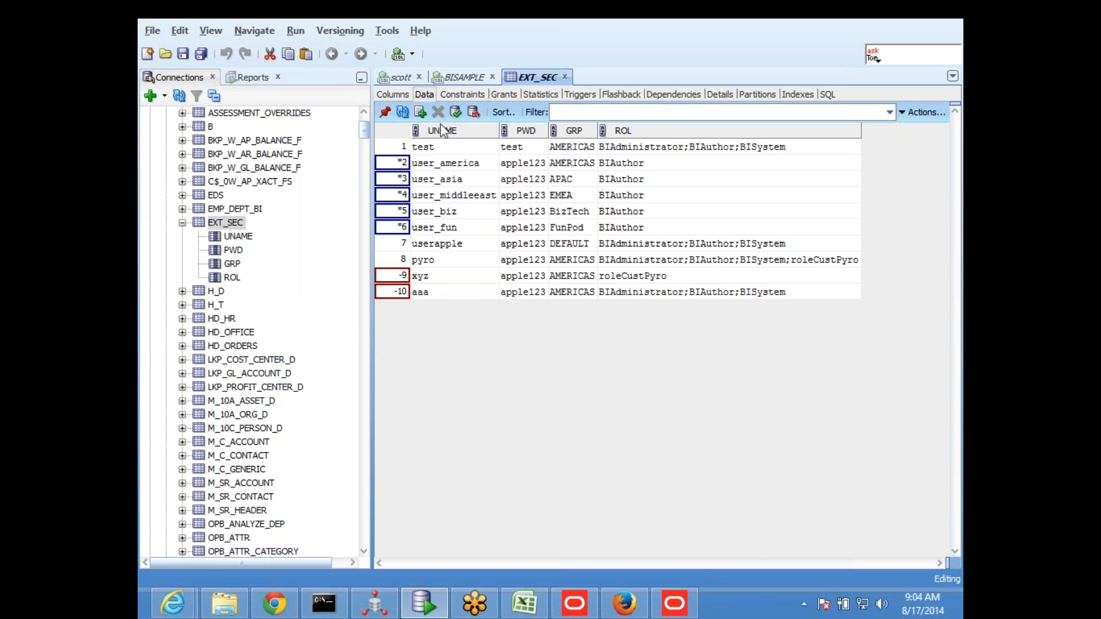
{"action": "left_click", "coordinate": [456, 113]}
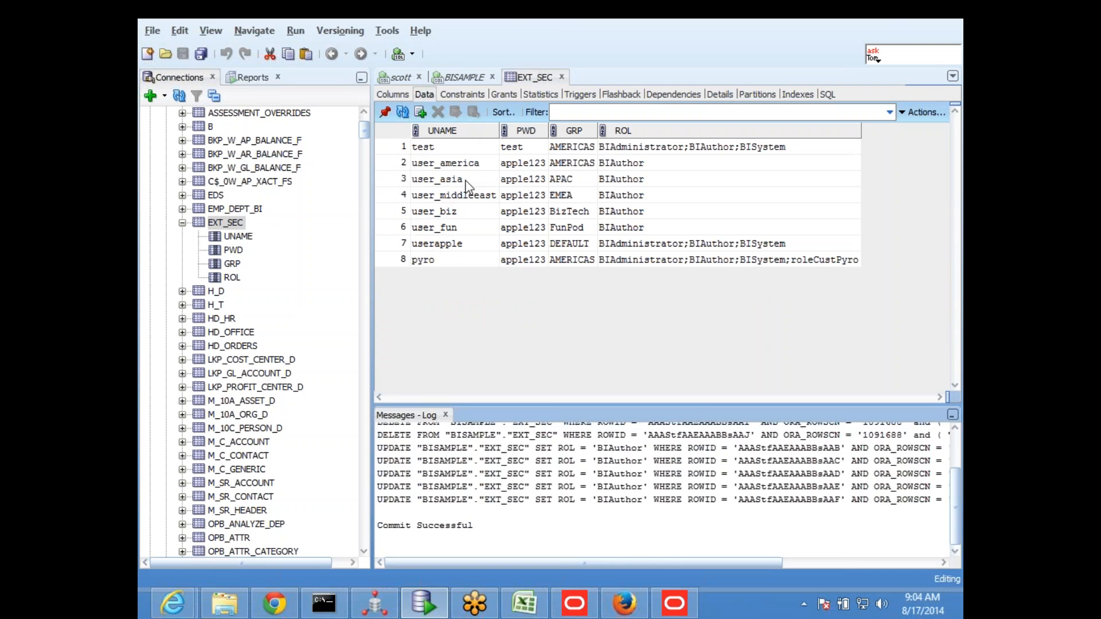
Return to the Oracle BI Administration Tool with the online repository
{"action": "left_click", "coordinate": [469, 241]}
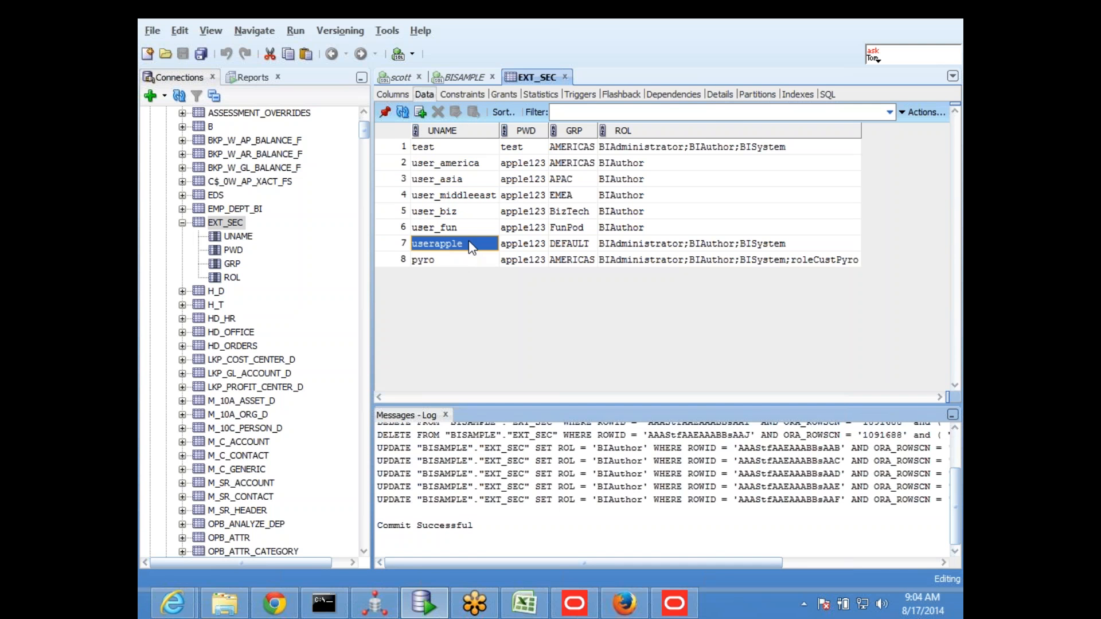
{"action": "left_click", "coordinate": [424, 605]}
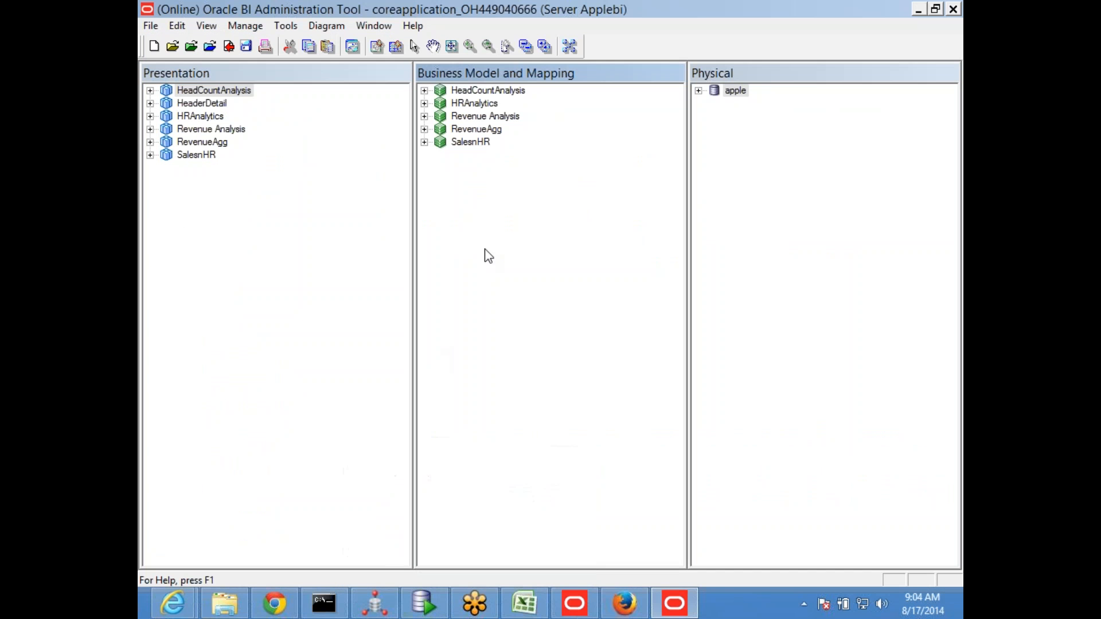
Switch to SQL Developer, close the EXT_SEC table view and run SELECT * FROM EXT_SEC in the BISAMPLE worksheet
{"action": "left_click", "coordinate": [424, 603]}
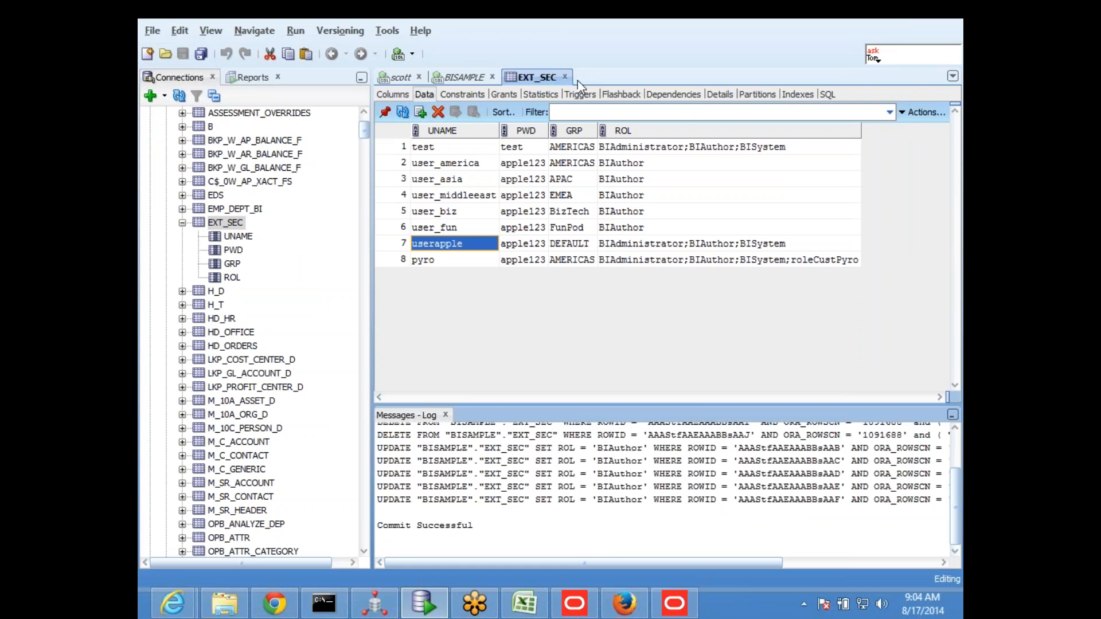
{"action": "left_click", "coordinate": [565, 77]}
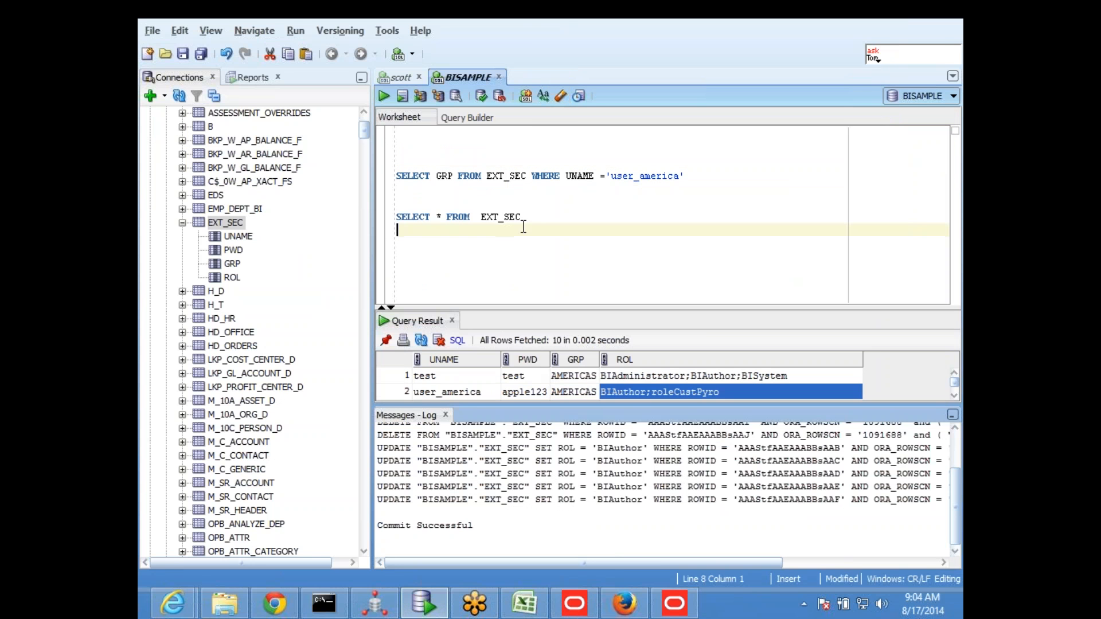
{"action": "key", "text": "Left"}
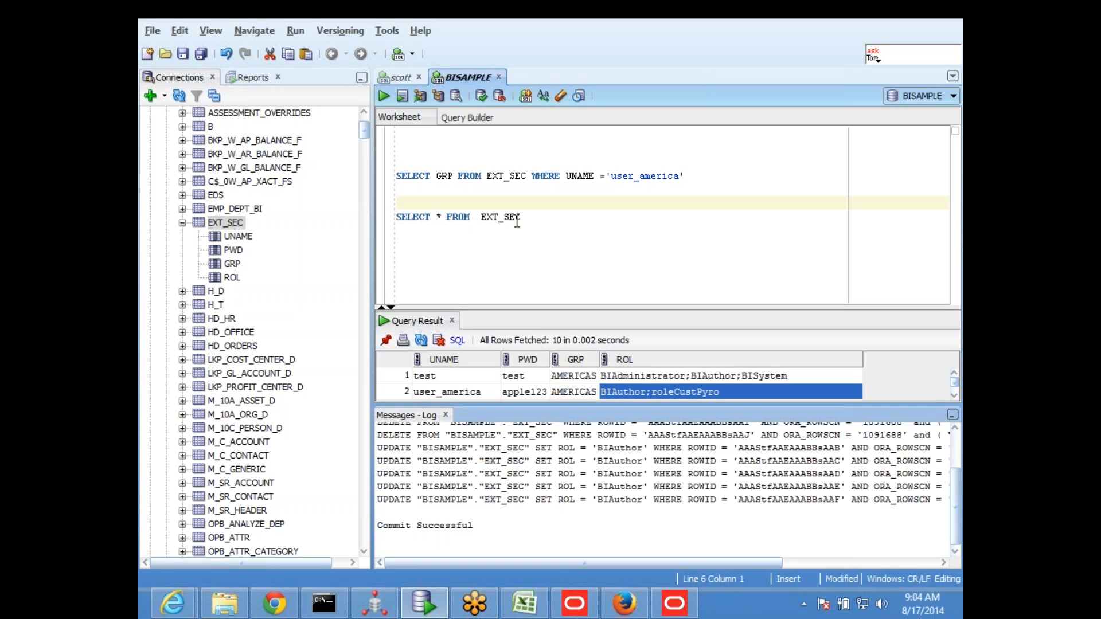
{"action": "key", "text": "shift+Home"}
{"action": "left_click", "coordinate": [384, 95]}
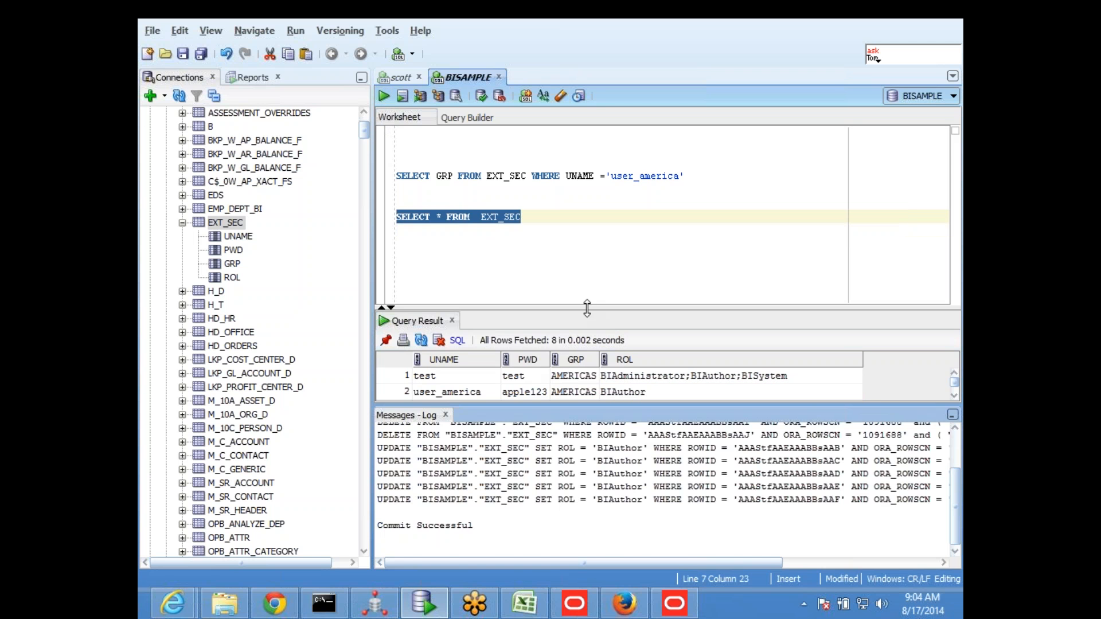
Close the message log, enlarge the query result area and widen its ROL column
{"action": "left_click", "coordinate": [445, 414]}
{"action": "key", "text": "Down"}
{"action": "left_click_drag", "start_coordinate": [571, 393], "coordinate": [618, 283]}
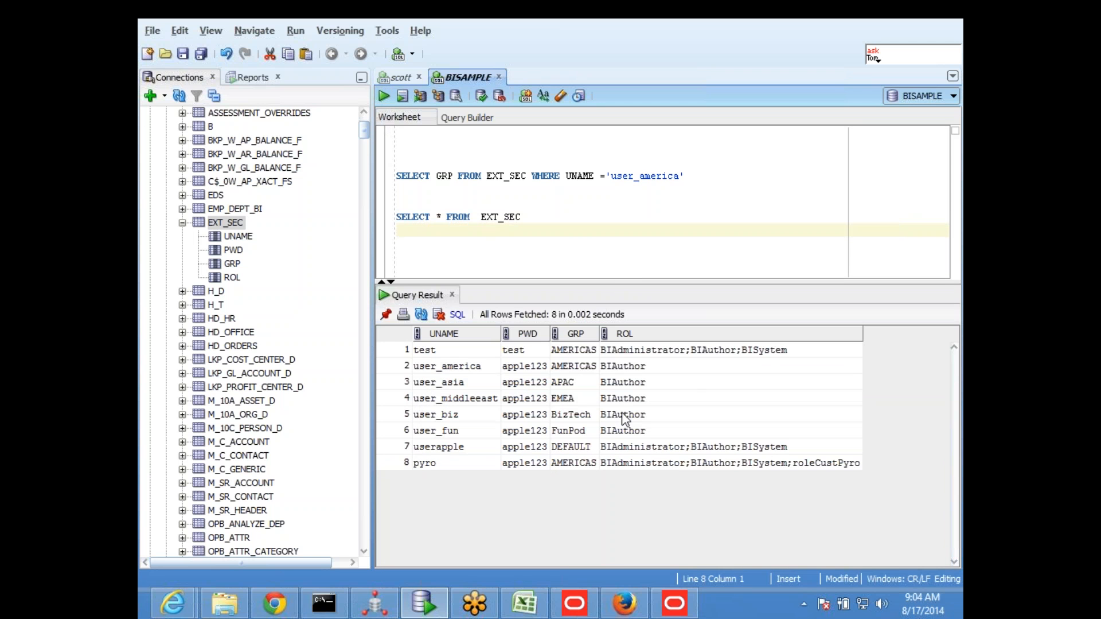
{"action": "left_click", "coordinate": [462, 372]}
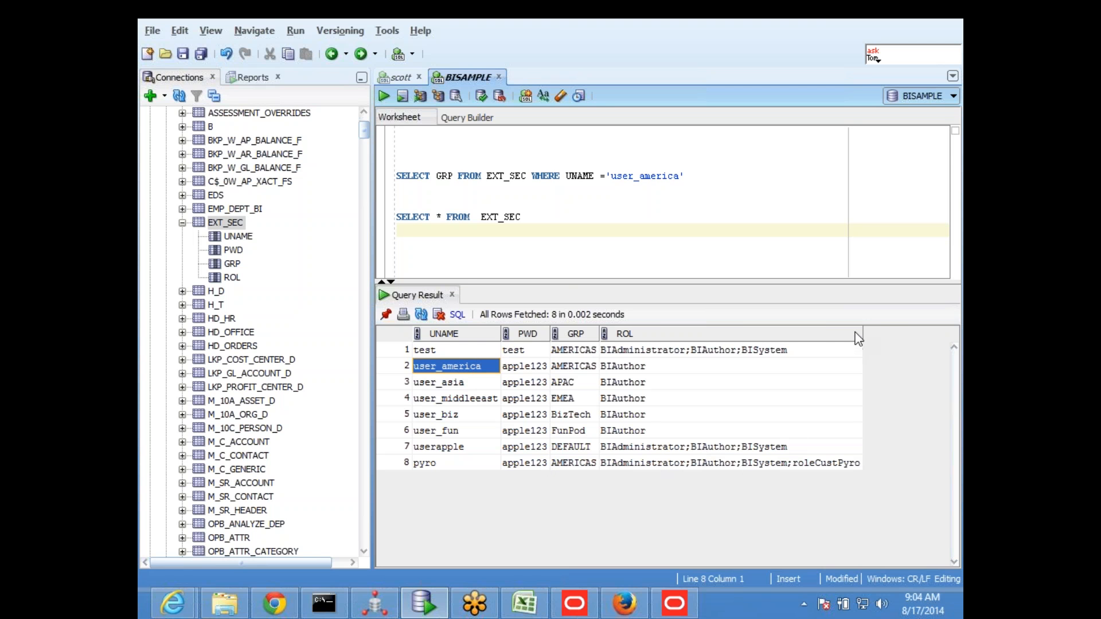
{"action": "left_click_drag", "start_coordinate": [861, 335], "coordinate": [888, 336]}
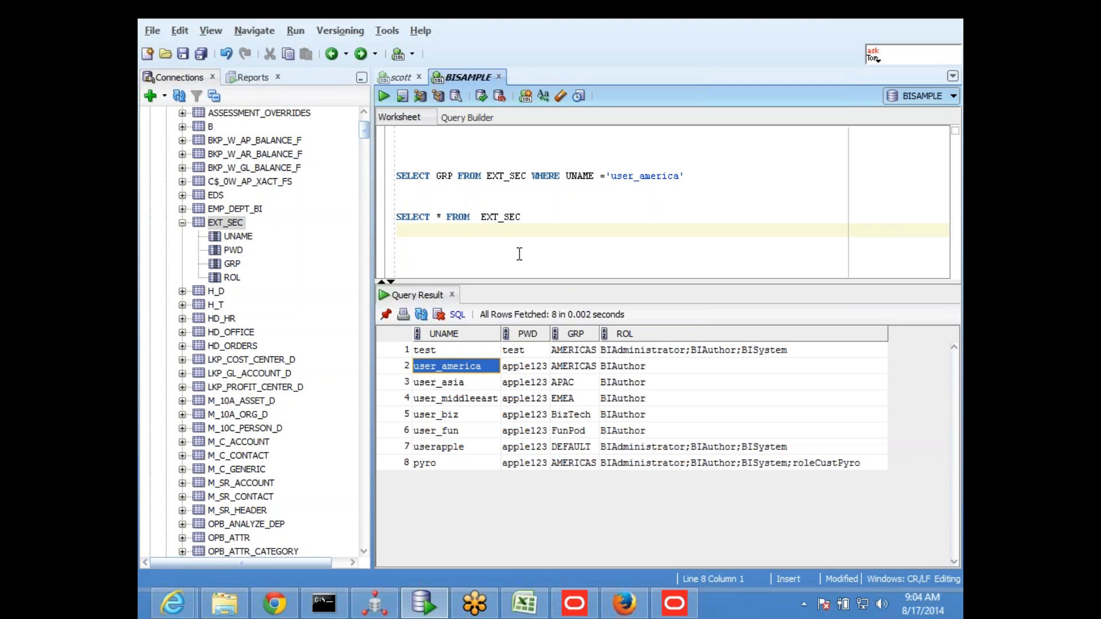
Below the SELECT query, start an INSERT INTO EXT_SEC VALUES statement with 'user1' as the first value
{"action": "left_click", "coordinate": [463, 230]}
{"action": "left_click_drag", "start_coordinate": [536, 219], "coordinate": [396, 222]}
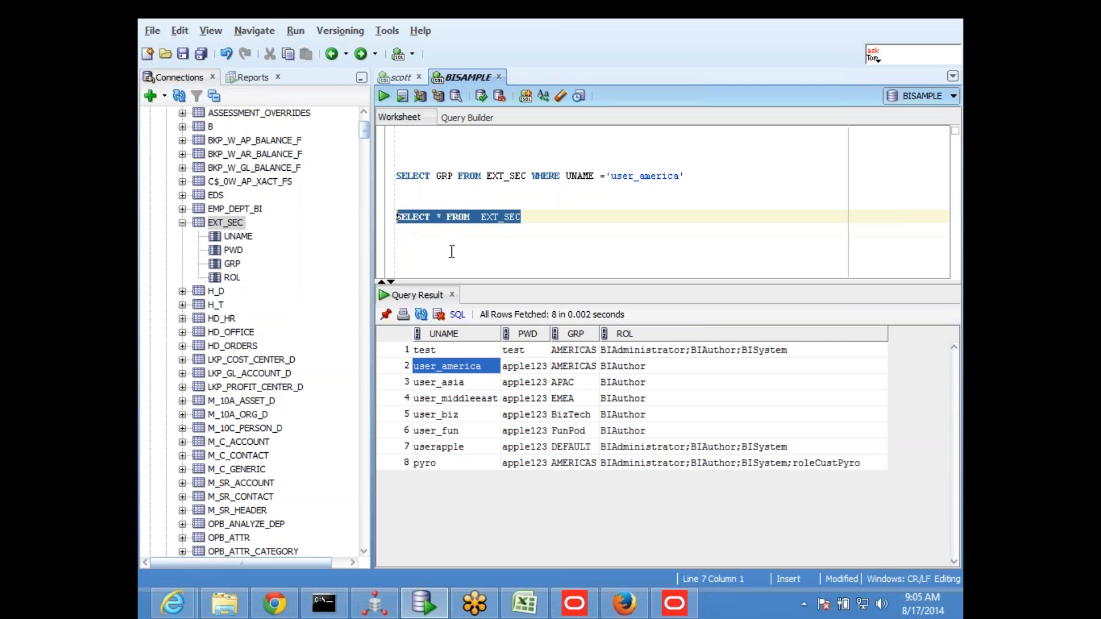
{"action": "left_click", "coordinate": [451, 252]}
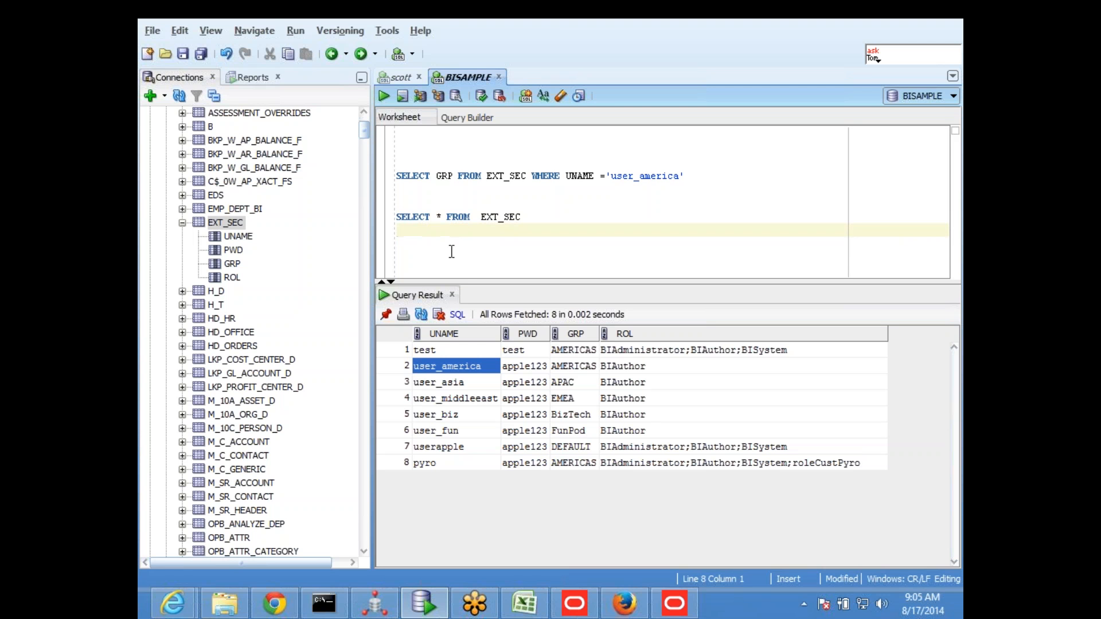
{"action": "key", "text": "Return"}
{"action": "type", "text": "INSERT "}
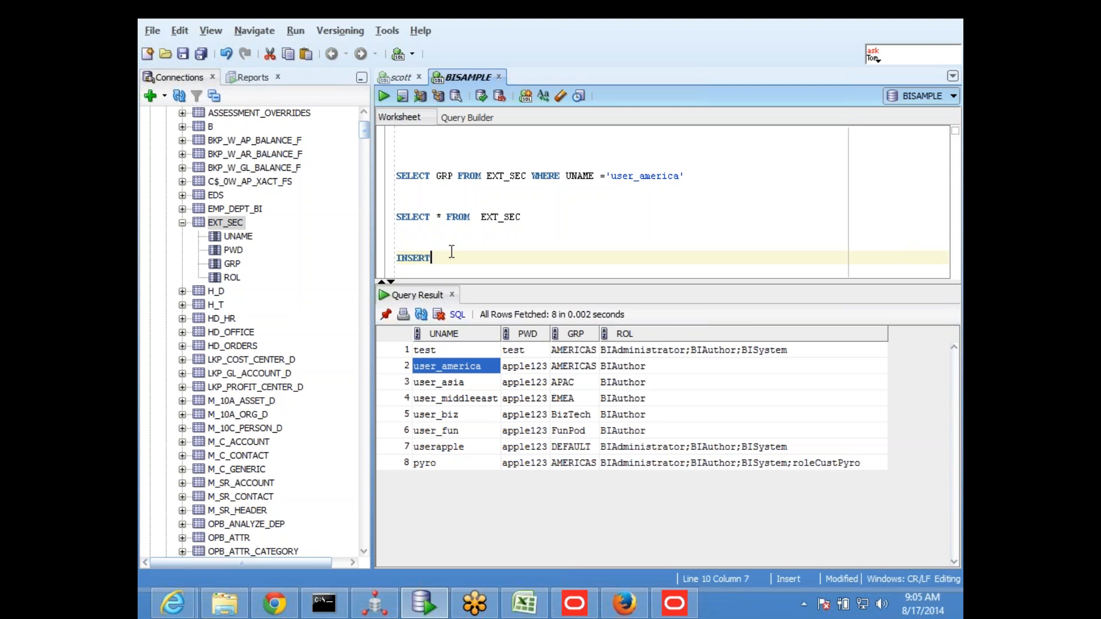
{"action": "type", "text": "INTO EXT_SEC VALUES("}
{"action": "type", "text": "user1"}
{"action": "key", "text": "Left"}
{"action": "key", "text": "Left"}
{"action": "key", "text": "Left"}
{"action": "key", "text": "Left"}
{"action": "key", "text": "Left"}
{"action": "type", "text": "'"}
{"action": "key", "text": "Right"}
{"action": "key", "text": "Right"}
{"action": "key", "text": "Right"}
{"action": "key", "text": "Right"}
{"action": "key", "text": "Right"}
Add the account password and the group 'AMERICAS', taken from the result grid, as the second and third INSERT values
{"action": "type", "text": "','a"}
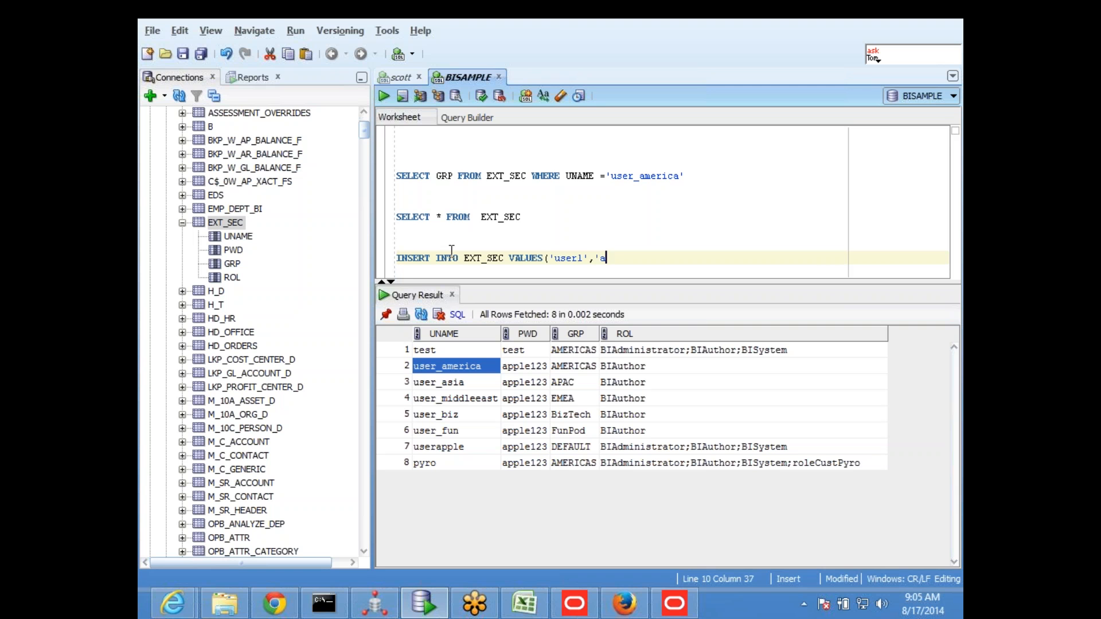
{"action": "type", "text": "pple123','"}
{"action": "left_click", "coordinate": [585, 367]}
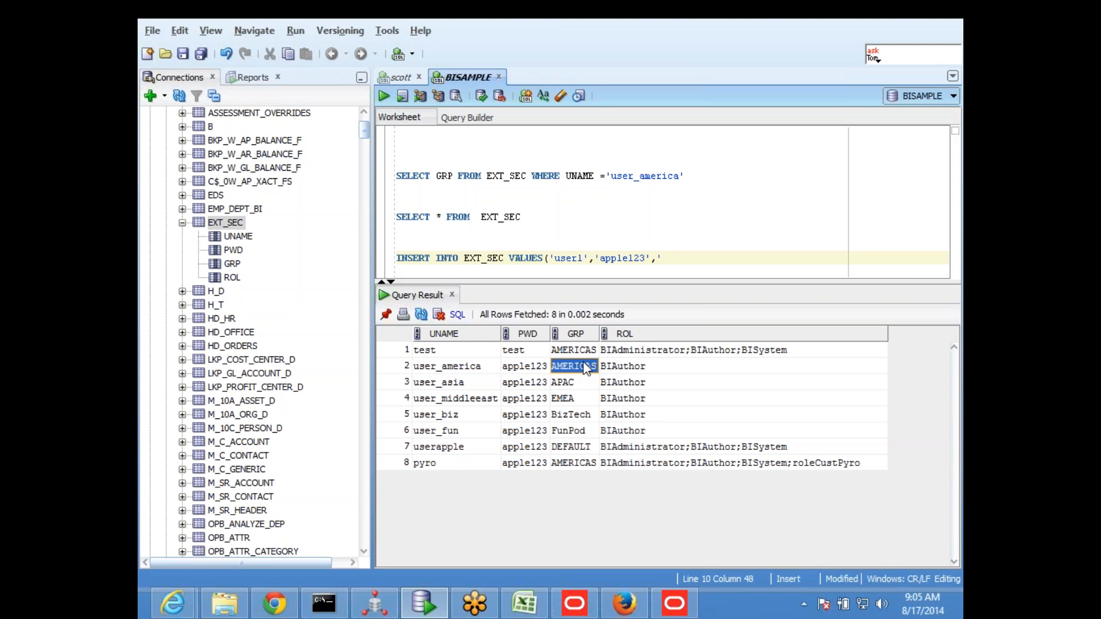
{"action": "left_click", "coordinate": [683, 258]}
{"action": "type", "text": "AMERICAS"}
{"action": "type", "text": "','BIConsumer"}
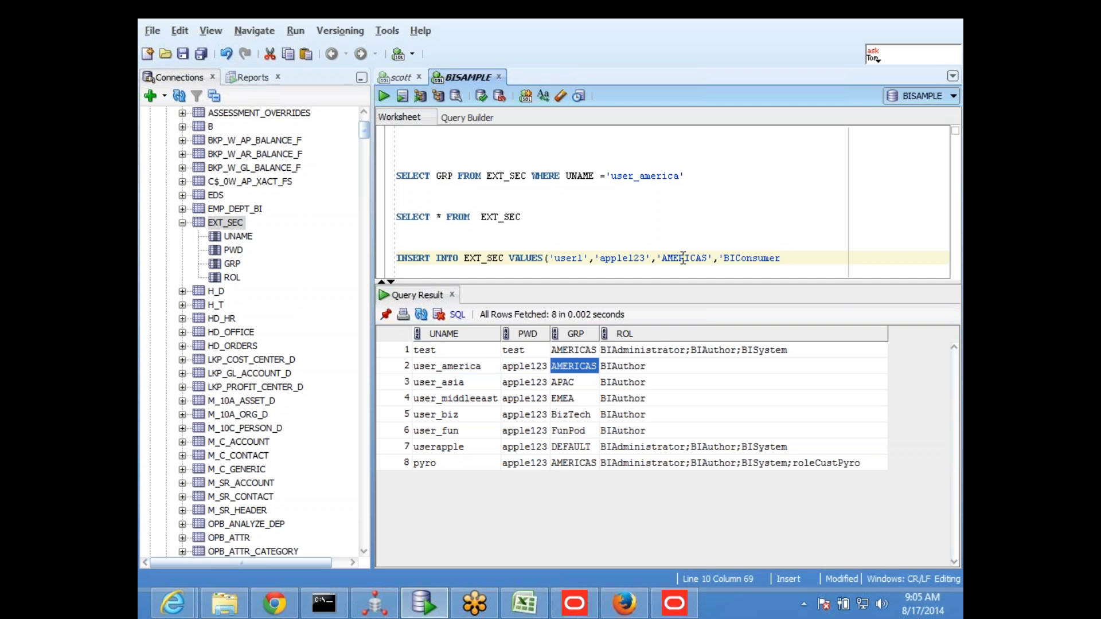
{"action": "type", "text": "')"}
Complete the INSERT statement with the role 'BIConsumer' and check that role's name among the application roles in Enterprise Manager
{"action": "key", "text": "Return"}
{"action": "key", "text": "Return"}
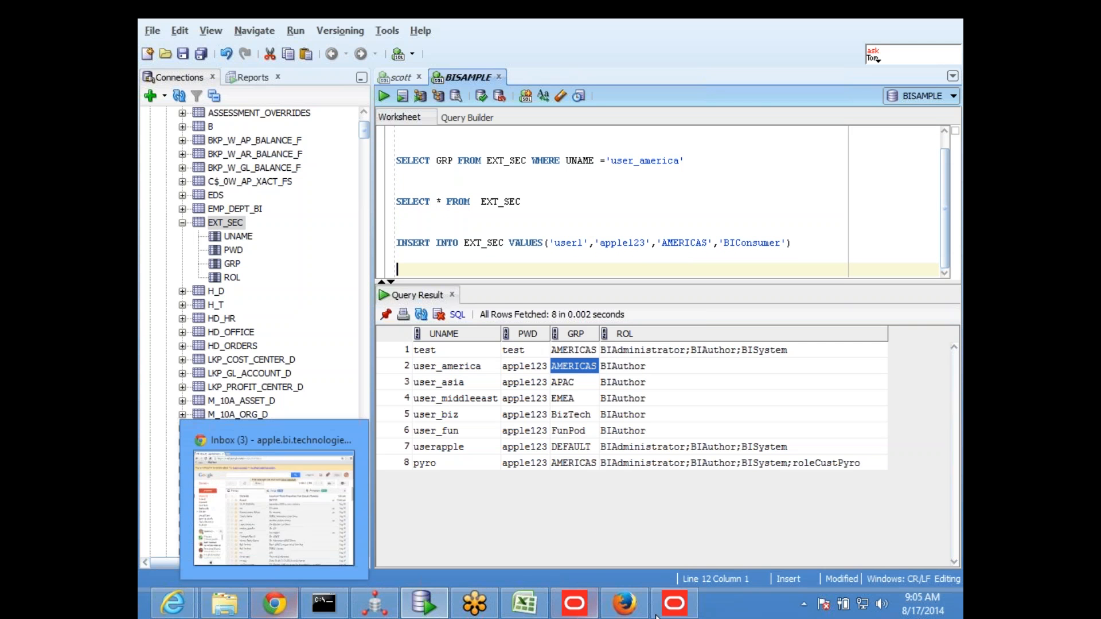
{"action": "left_click", "coordinate": [625, 603]}
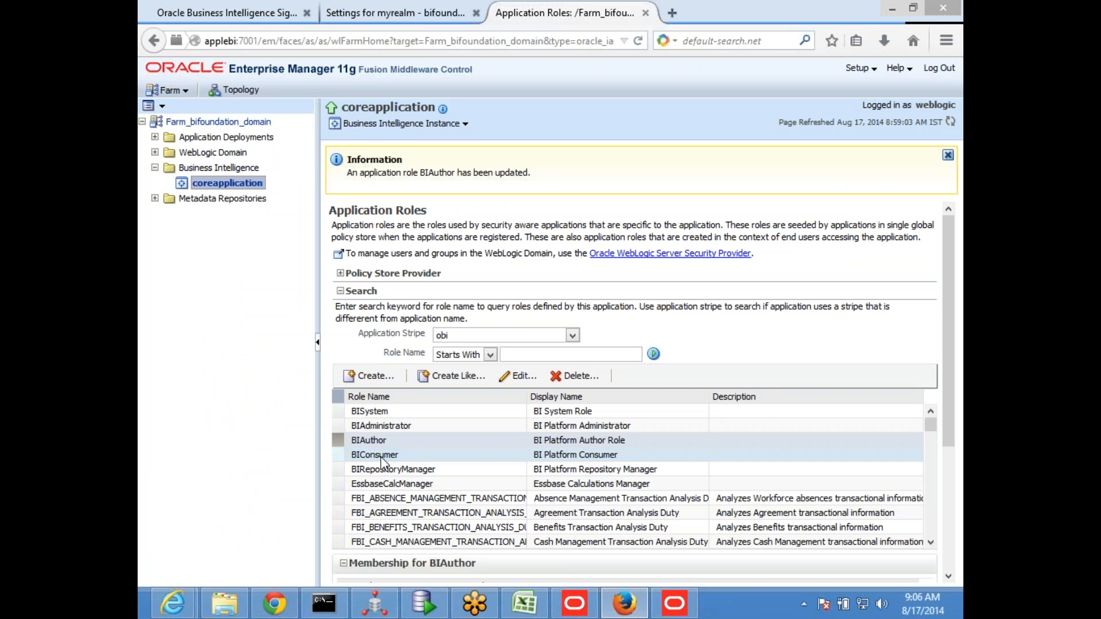
{"action": "key", "text": "alt+Tab"}
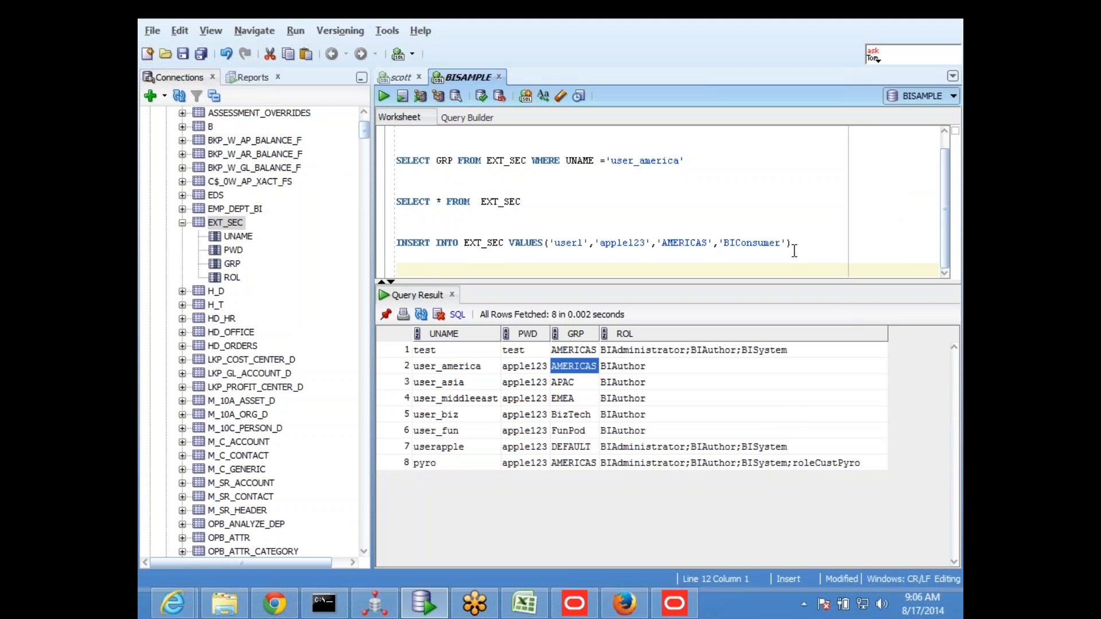
Run the INSERT statement for user1 on EXT_SEC and commit the change
{"action": "left_click_drag", "start_coordinate": [781, 285], "coordinate": [781, 313]}
{"action": "left_click_drag", "start_coordinate": [805, 258], "coordinate": [396, 260]}
{"action": "left_click", "coordinate": [383, 95]}
{"action": "left_click", "coordinate": [480, 96]}
Rerun SELECT * FROM EXT_SEC to check the rows of the table
{"action": "left_click_drag", "start_coordinate": [401, 231], "coordinate": [395, 217]}
{"action": "left_click", "coordinate": [381, 96]}
{"action": "left_click", "coordinate": [559, 235]}
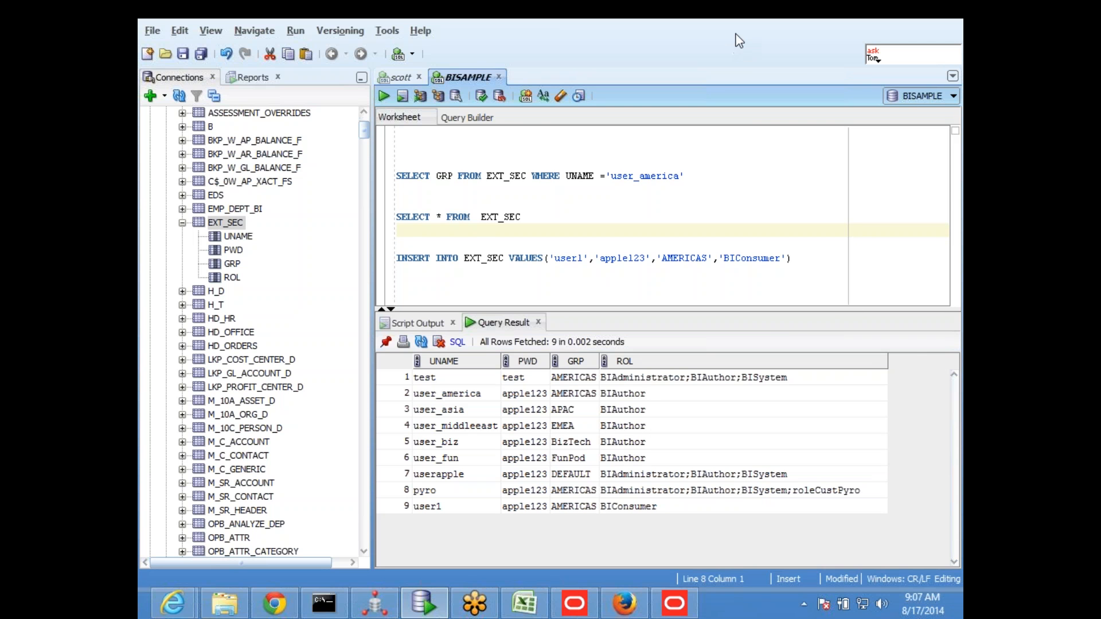
Switch to the Oracle BI Administration Tool and open the session initialization block SessInitBlock from the Variable Manager
{"action": "left_click", "coordinate": [675, 605]}
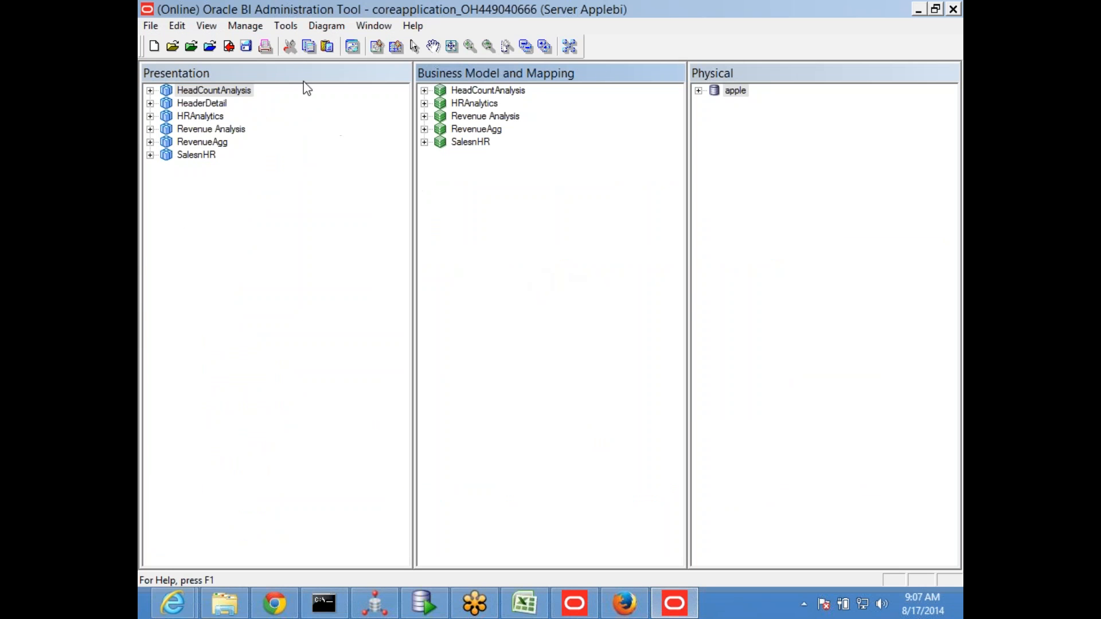
{"action": "left_click", "coordinate": [255, 24]}
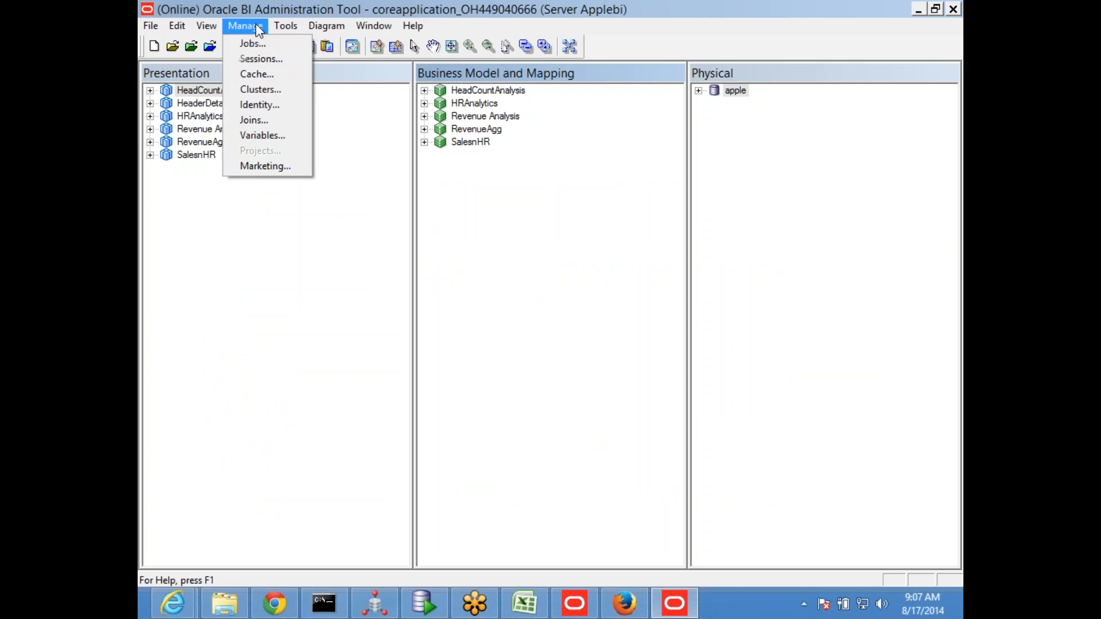
{"action": "left_click", "coordinate": [277, 138]}
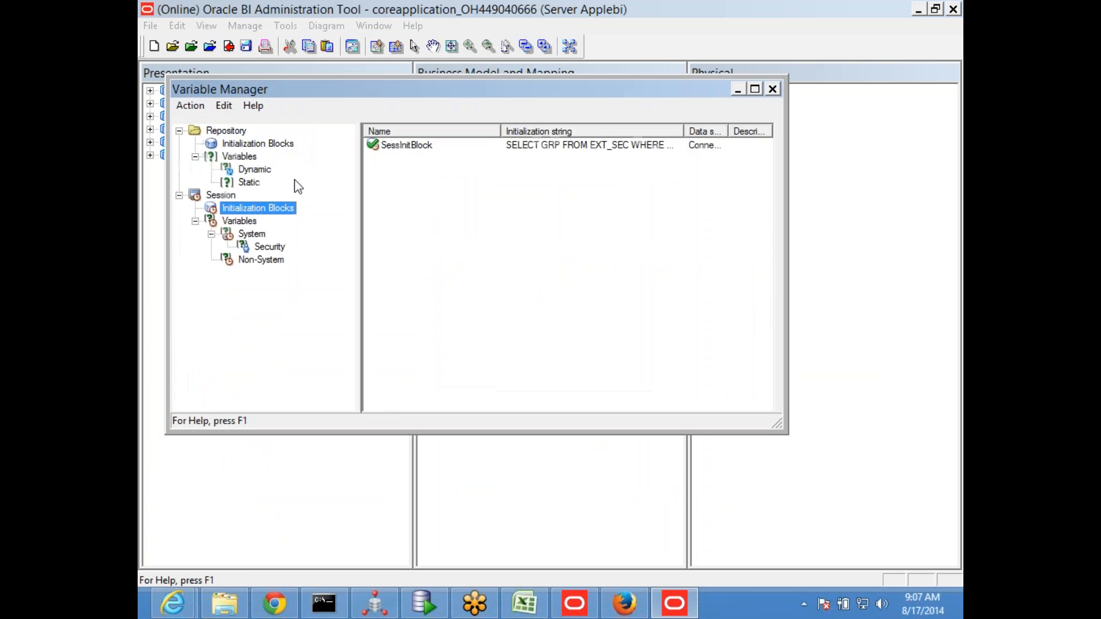
{"action": "left_click", "coordinate": [406, 146]}
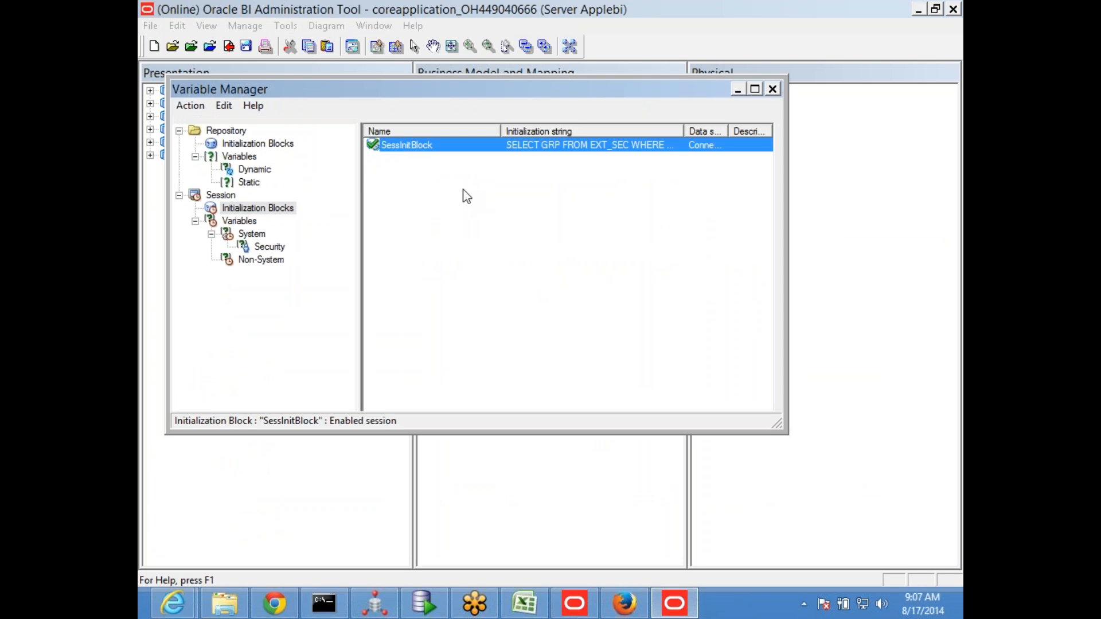
{"action": "double_click", "coordinate": [403, 147]}
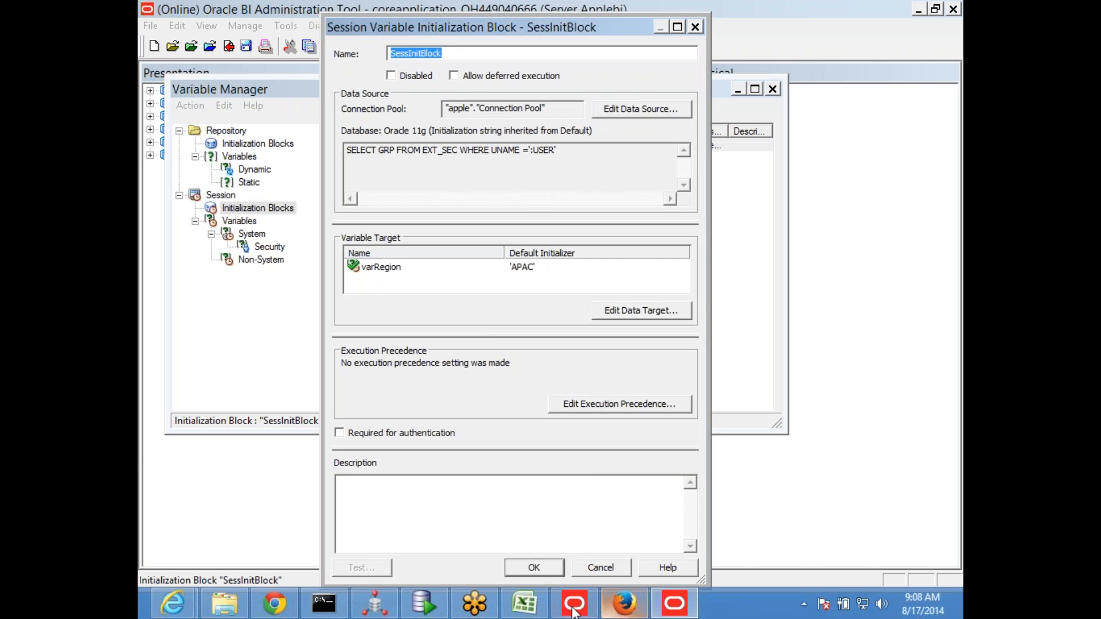
Switch to the obiee_56 Excel workbook and examine the session init block diagram on the Variables sheet
{"action": "left_click", "coordinate": [530, 610]}
{"action": "scroll", "coordinate": [503, 351], "scroll_direction": "up", "scroll_amount": 4}
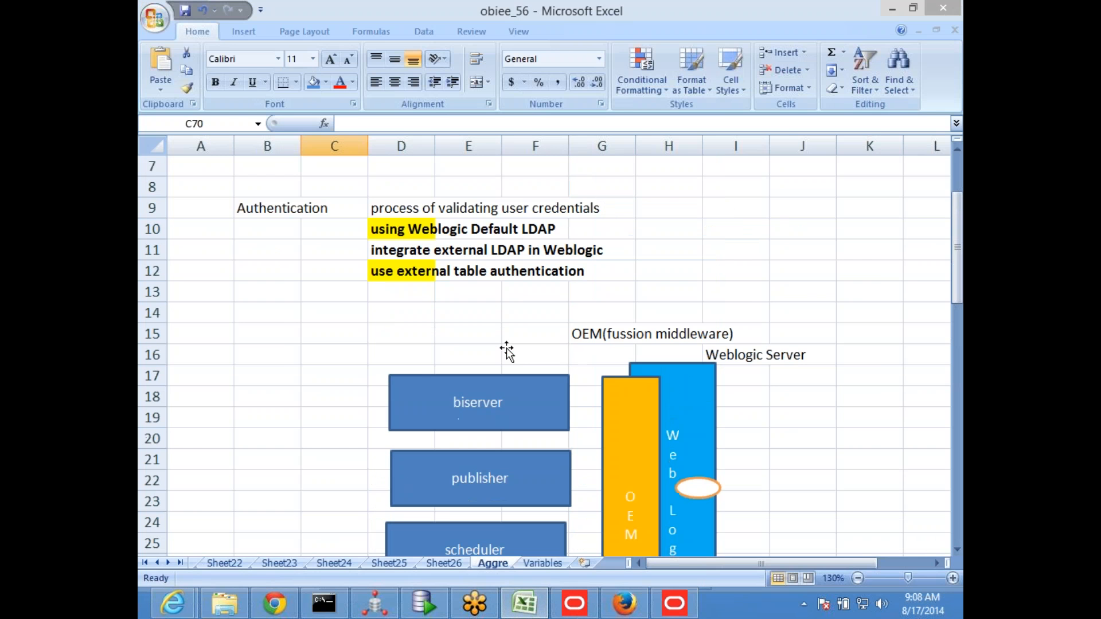
{"action": "left_click", "coordinate": [542, 563]}
{"action": "scroll", "coordinate": [704, 318], "scroll_direction": "up", "scroll_amount": 1}
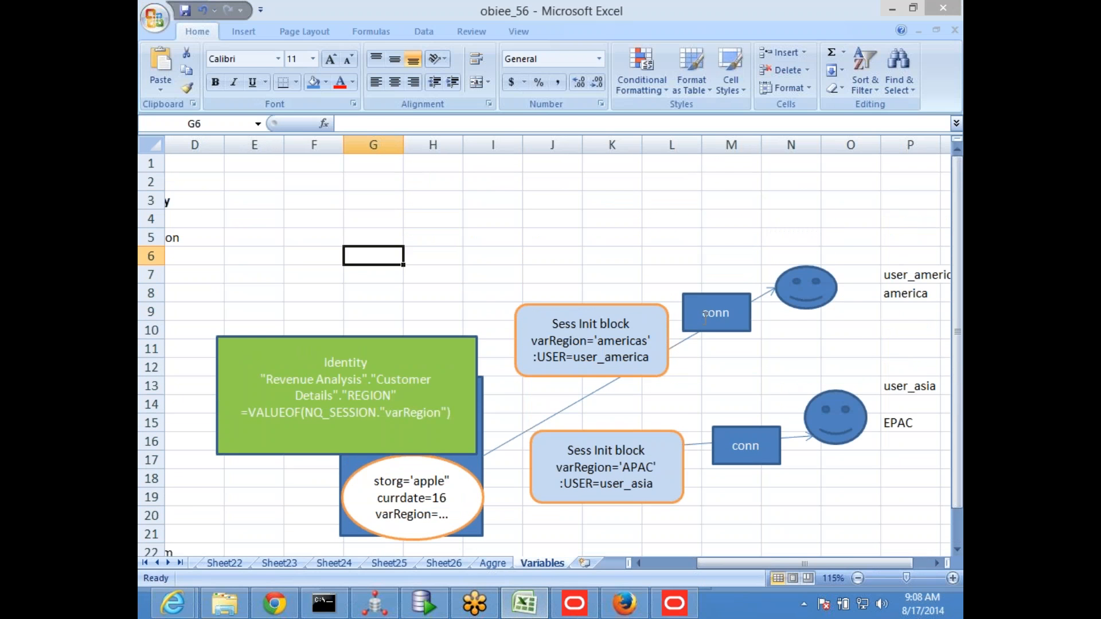
{"action": "left_click", "coordinate": [703, 304]}
{"action": "left_click", "coordinate": [569, 312]}
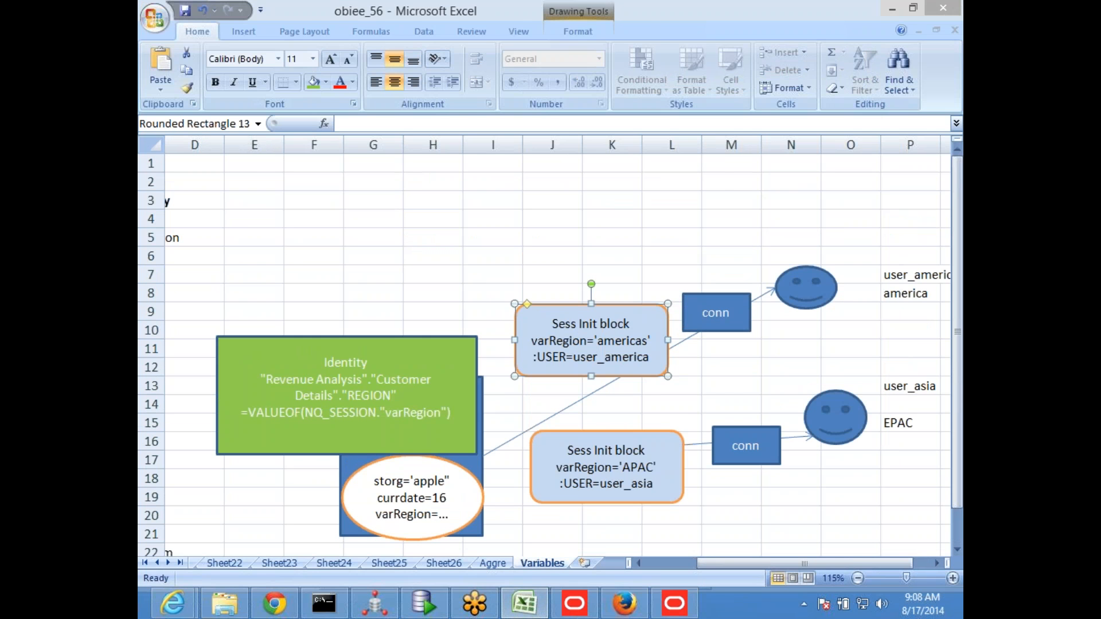
Return to the BI Administration Tool and mark SessInitBlock as required for authentication
{"action": "key", "text": "alt+Tab"}
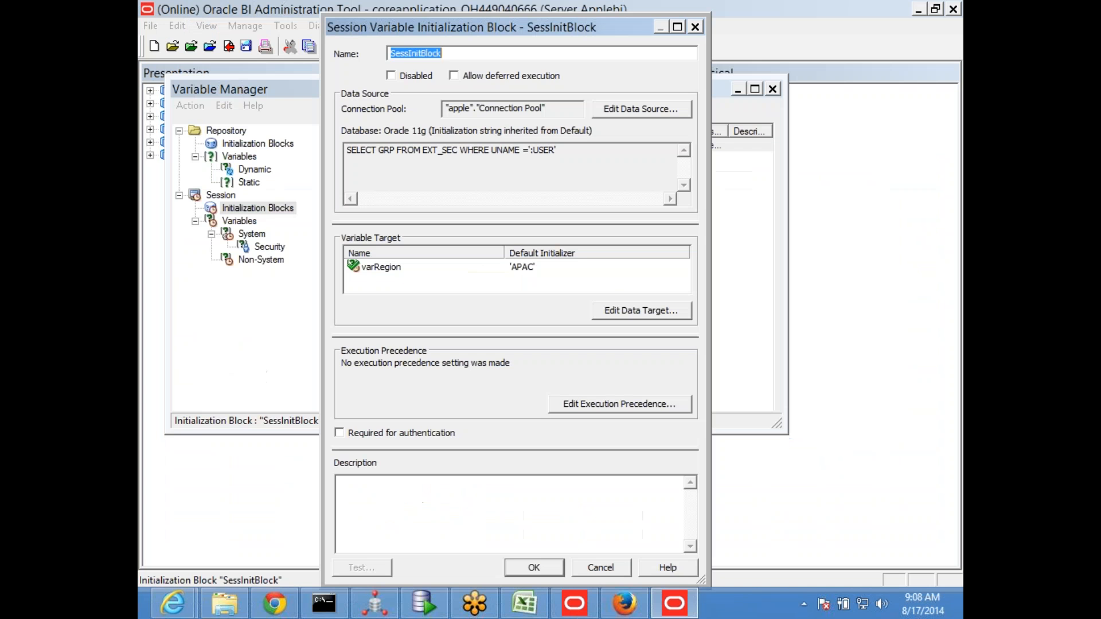
{"action": "left_click", "coordinate": [344, 433]}
Review the Sess Init block for user_america in the Excel diagram, highlighting its title
{"action": "key", "text": "alt+Tab"}
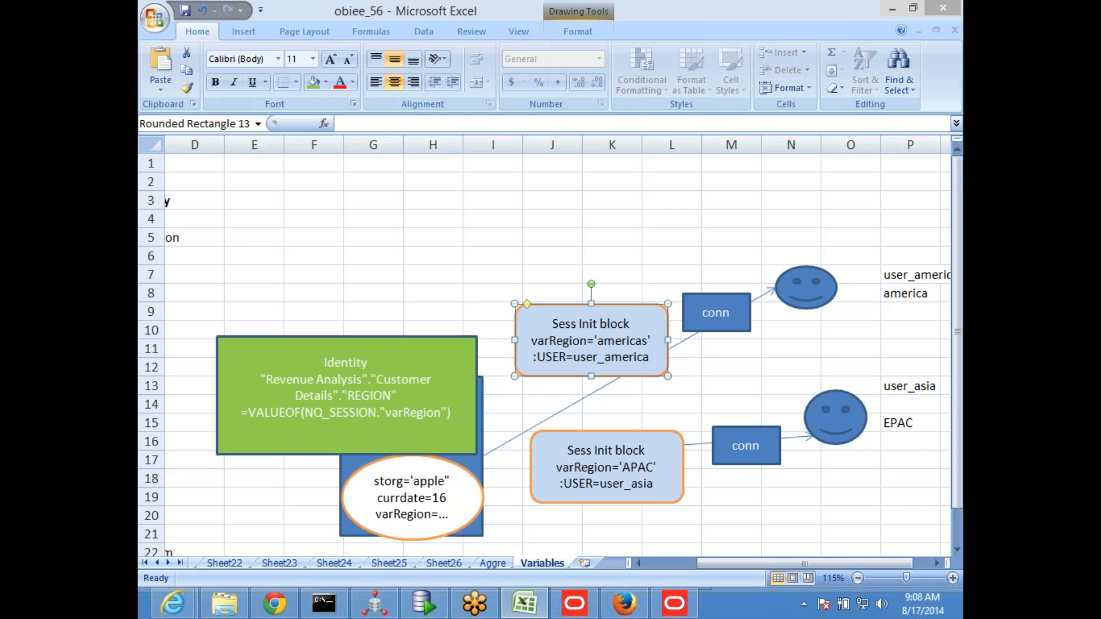
{"action": "scroll", "coordinate": [567, 359], "scroll_direction": "down", "scroll_amount": 2}
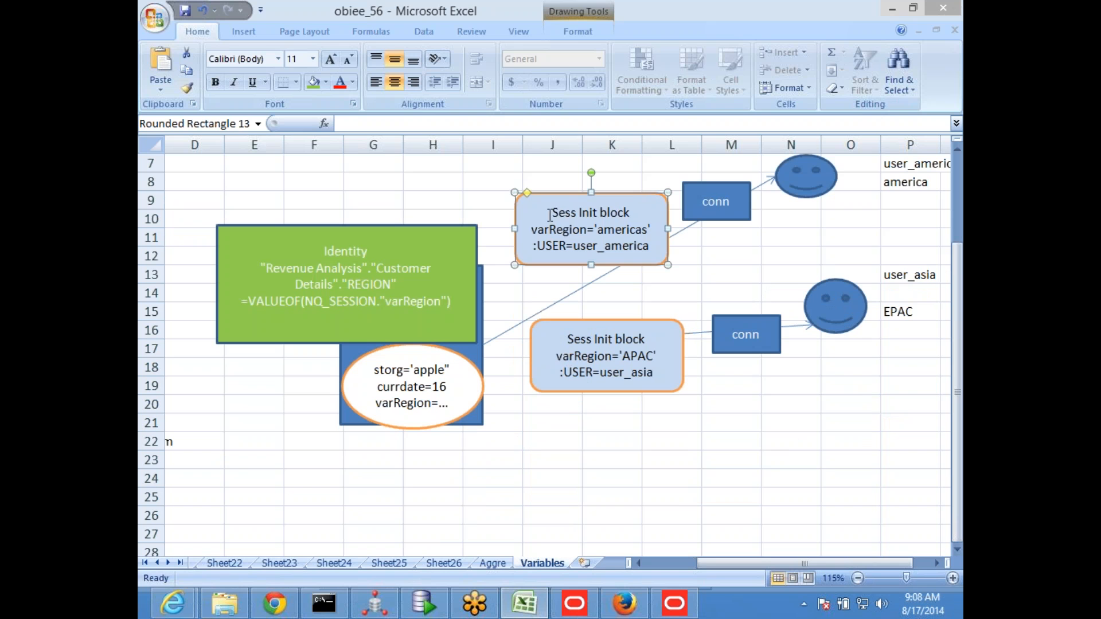
{"action": "left_click_drag", "start_coordinate": [551, 217], "coordinate": [627, 220]}
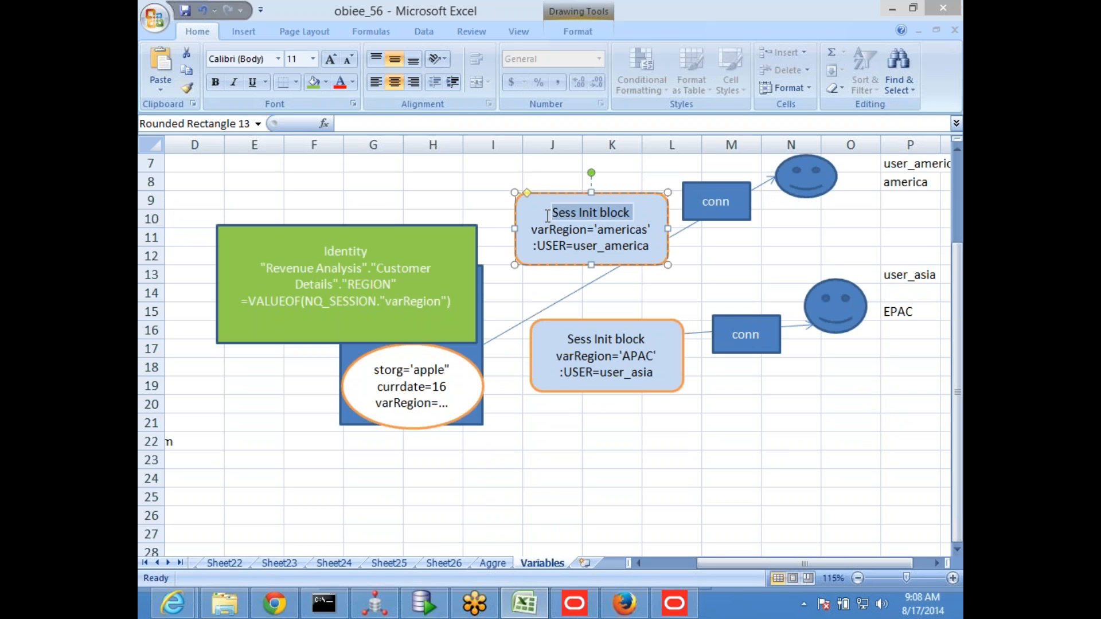
{"action": "scroll", "coordinate": [547, 215], "scroll_direction": "up", "scroll_amount": 1}
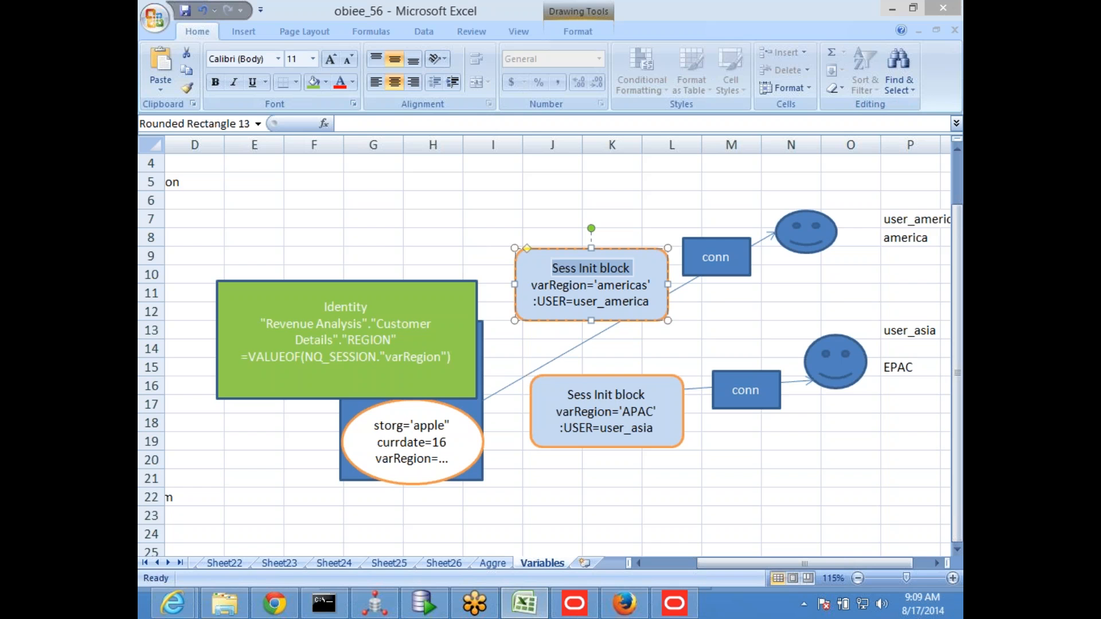
Return to the BI Administration Tool and open the data source of SessInitBlock for editing
{"action": "key", "text": "alt+Tab"}
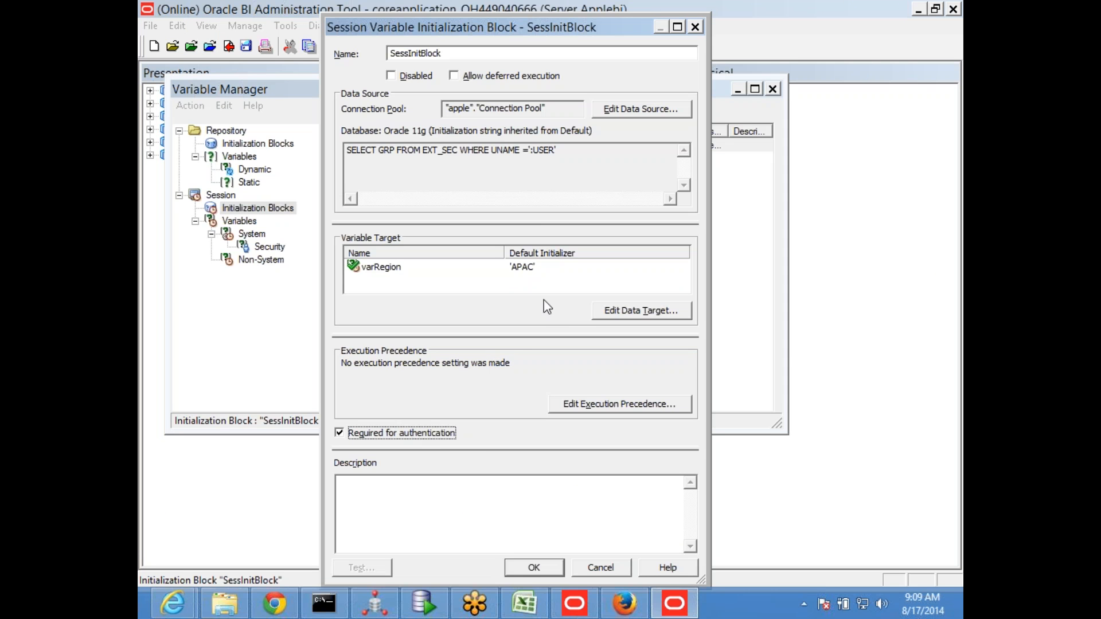
{"action": "left_click_drag", "start_coordinate": [580, 151], "coordinate": [346, 151]}
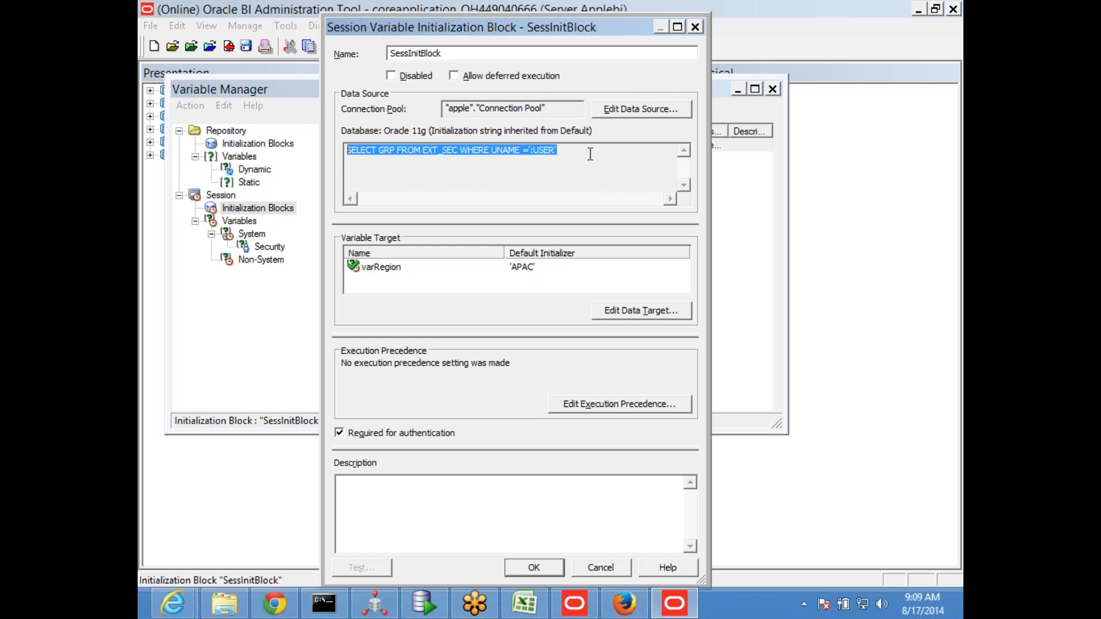
{"action": "left_click", "coordinate": [611, 113]}
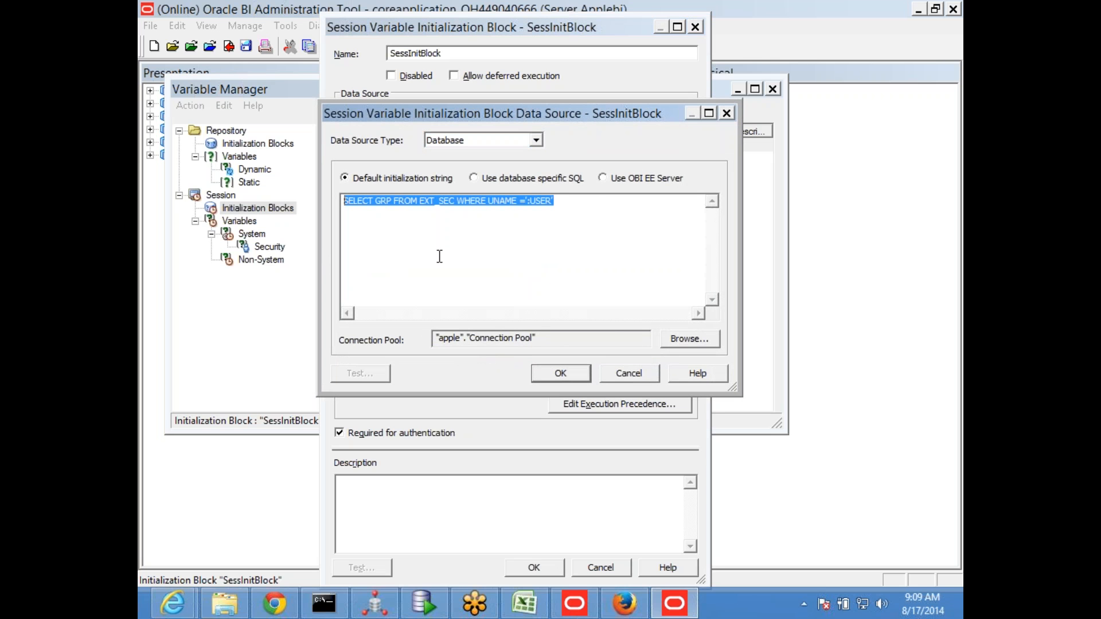
Replace the default initialization string of SessInitBlock with "select 1 from dual"
{"action": "type", "text": "select "}
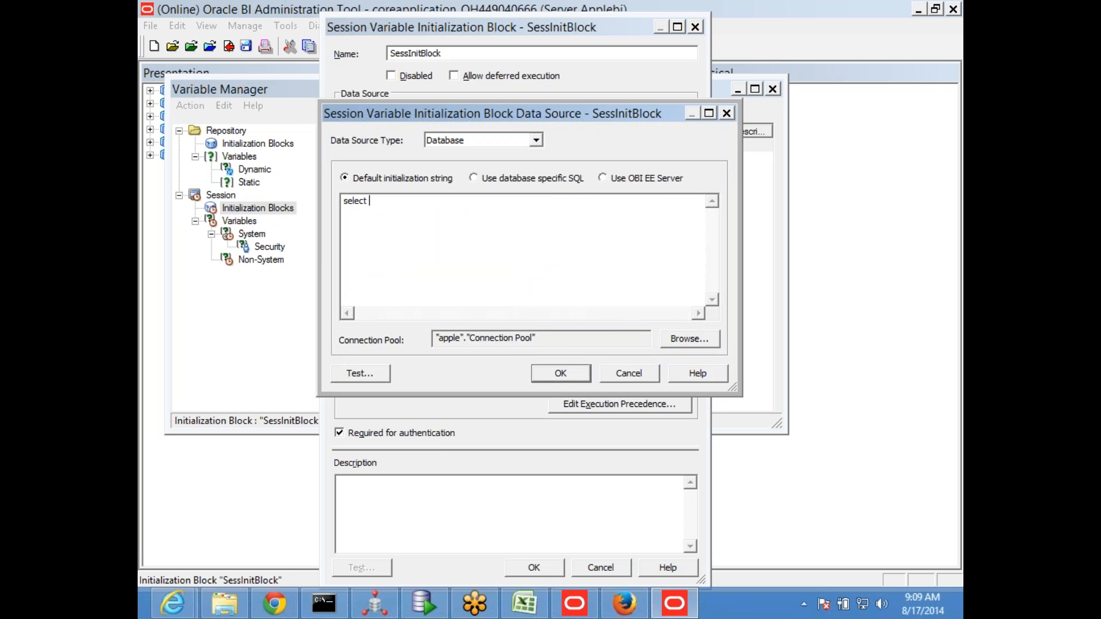
{"action": "type", "text": "1 from dual"}
Switch to SQL Developer and duplicate the SELECT GRP query for user_america above the SELECT * FROM EXT_SEC statement
{"action": "left_click", "coordinate": [422, 603]}
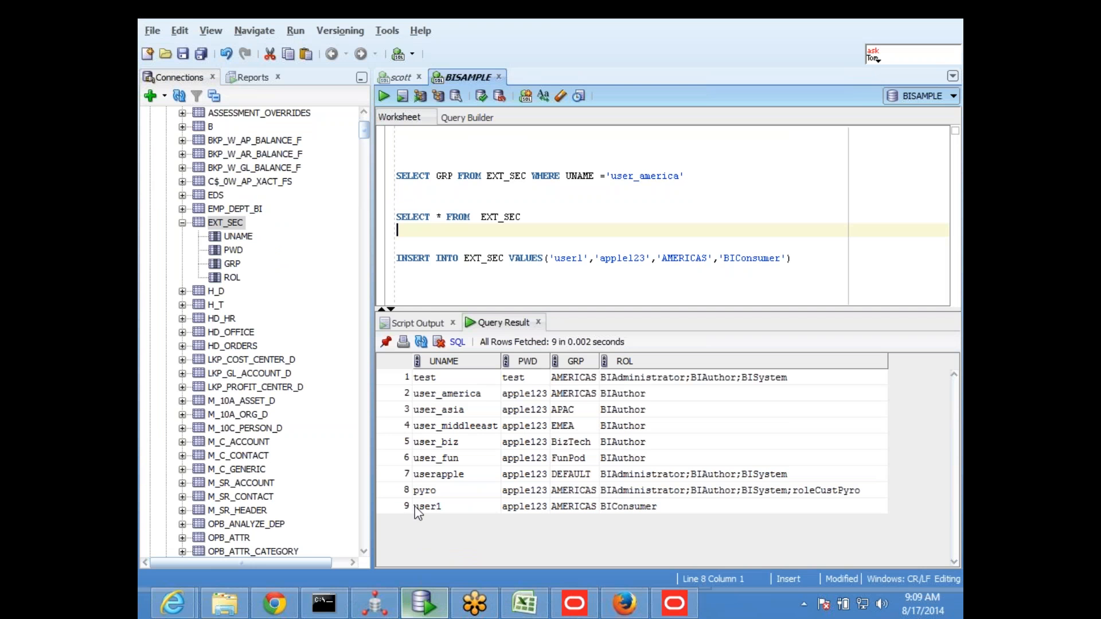
{"action": "left_click", "coordinate": [488, 241]}
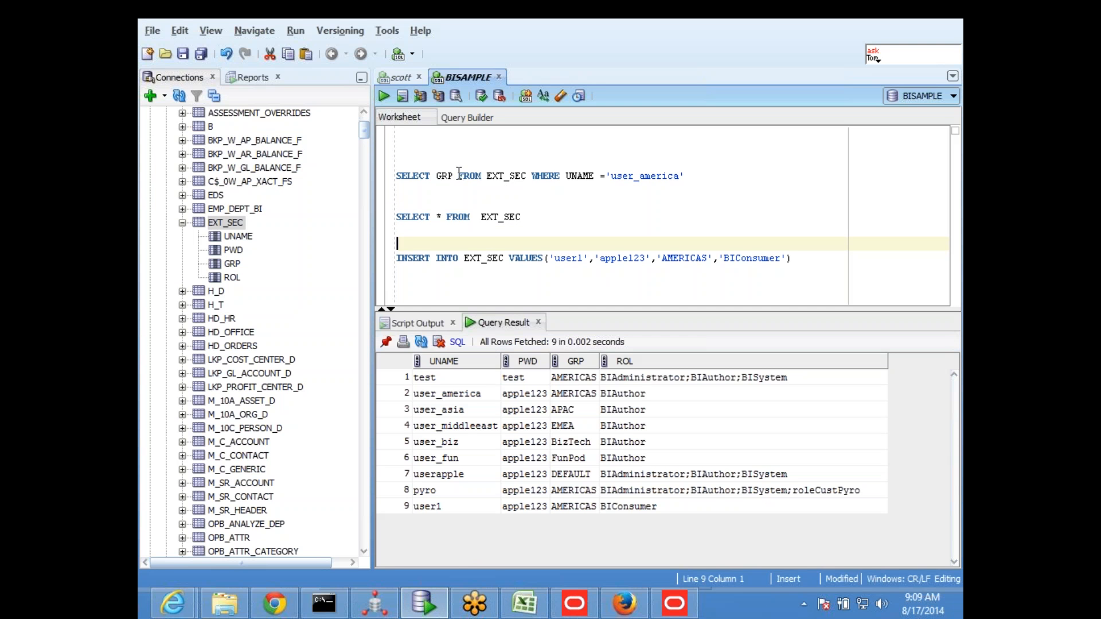
{"action": "left_click_drag", "start_coordinate": [684, 175], "coordinate": [396, 161]}
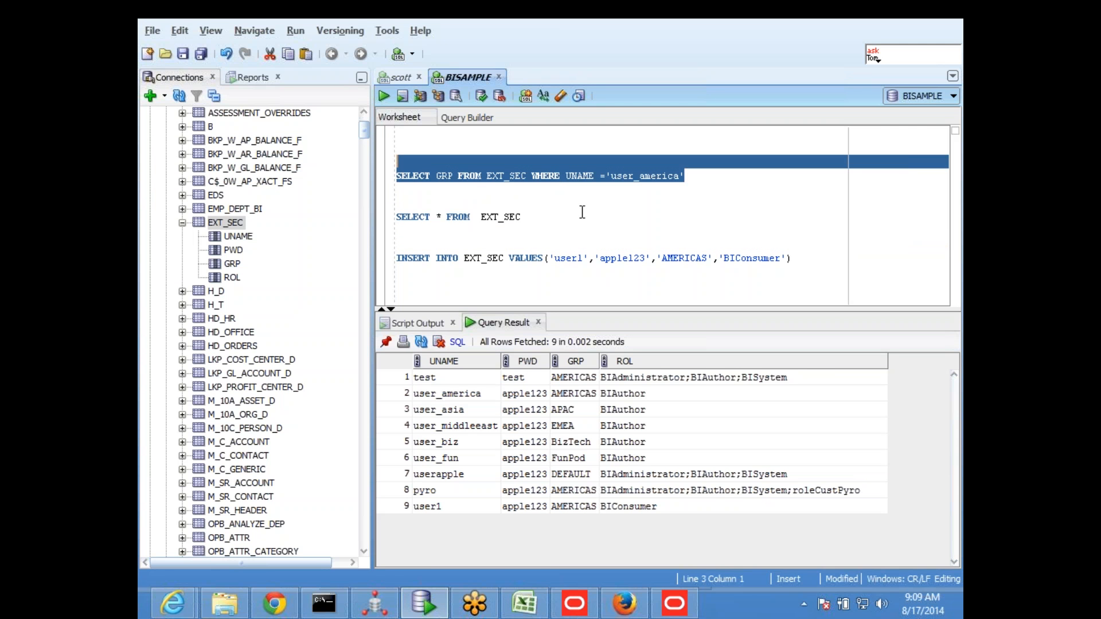
{"action": "left_click", "coordinate": [491, 201]}
{"action": "key", "text": "Return"}
{"action": "key", "text": "Return"}
{"action": "key", "text": "Return"}
{"action": "key", "text": "Up"}
{"action": "type", "text": "SELECT GRP FROM EXT_SEC WHERE UNAME ='user_america'"}
Extend the duplicated query's column list to UNAME,GRP,ROL
{"action": "key", "text": "Down"}
{"action": "key", "text": "ctrl+Left"}
{"action": "key", "text": "ctrl+Left"}
{"action": "key", "text": "ctrl+Left"}
{"action": "key", "text": "ctrl+Left"}
{"action": "key", "text": "ctrl+Left"}
{"action": "key", "text": "ctrl+Left"}
{"action": "key", "text": "ctrl+Left"}
{"action": "key", "text": "ctrl+Left"}
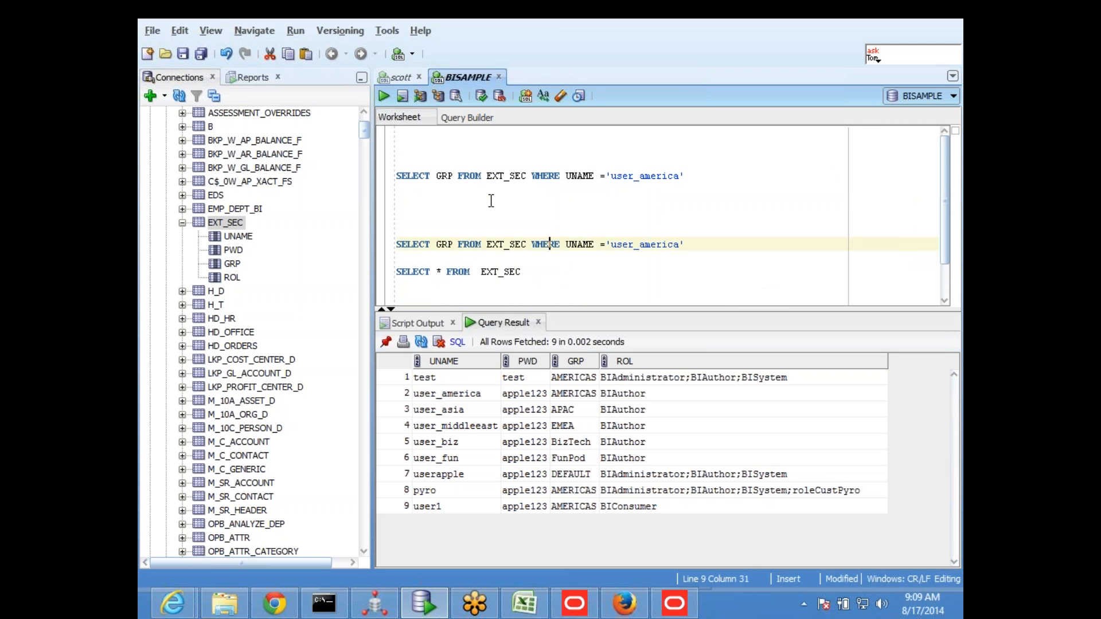
{"action": "key", "text": "ctrl+Left"}
{"action": "key", "text": "ctrl+Left"}
{"action": "type", "text": "UNAME"}
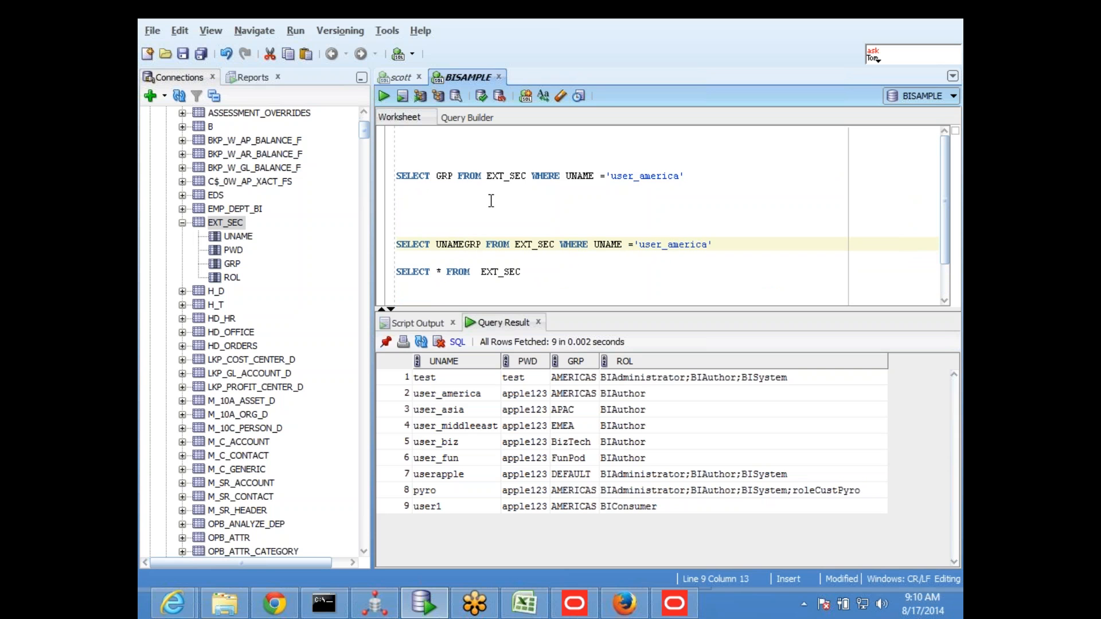
{"action": "type", "text": ","}
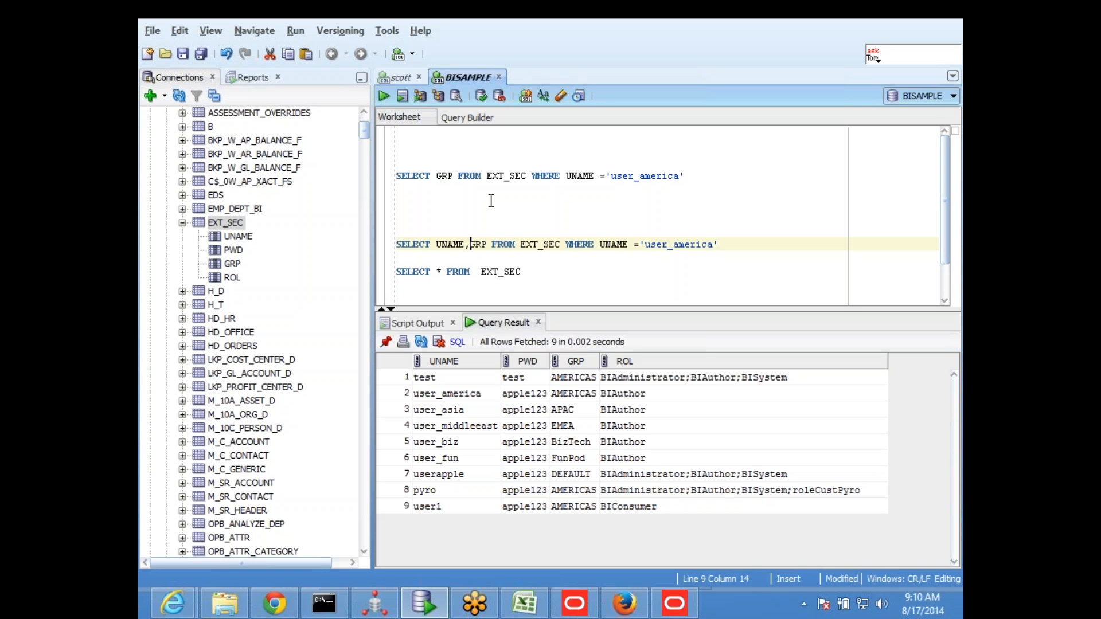
{"action": "key", "text": "Right"}
{"action": "key", "text": "Right"}
{"action": "key", "text": "Right"}
{"action": "type", "text": ",ROL"}
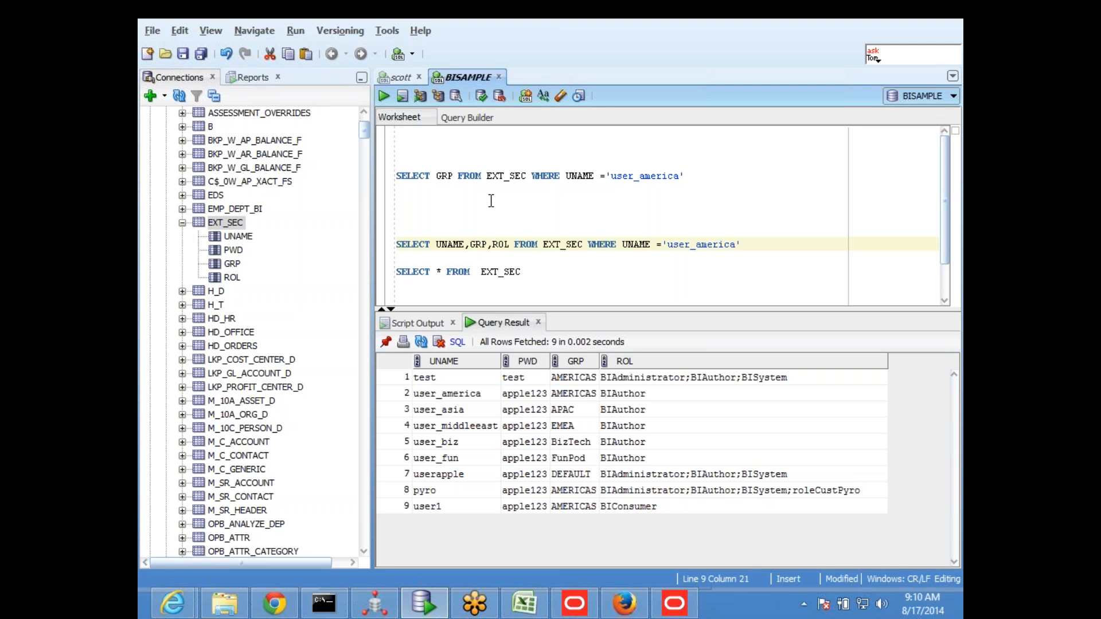
Change the duplicated query's condition to WHERE UNAME =':USER' AND PWD=':PASSWORD'
{"action": "key", "text": "Right"}
{"action": "key", "text": "Right"}
{"action": "key", "text": "Right"}
{"action": "key", "text": "Right"}
{"action": "key", "text": "Right"}
{"action": "key", "text": "Right"}
{"action": "key", "text": "Right"}
{"action": "key", "text": "Right"}
{"action": "key", "text": "Right"}
{"action": "key", "text": "Right"}
{"action": "key", "text": "Right"}
{"action": "key", "text": "Right"}
{"action": "key", "text": "Right"}
{"action": "key", "text": "Right"}
{"action": "key", "text": "Right"}
{"action": "key", "text": "Right"}
{"action": "key", "text": "Right"}
{"action": "key", "text": "Right"}
{"action": "key", "text": "Right"}
{"action": "key", "text": "Right"}
{"action": "key", "text": "Right"}
{"action": "key", "text": "Right"}
{"action": "key", "text": "Right"}
{"action": "key", "text": "Right"}
{"action": "key", "text": "Right"}
{"action": "key", "text": "Right"}
{"action": "key", "text": "Right"}
{"action": "key", "text": "Right"}
{"action": "key", "text": "Right"}
{"action": "key", "text": "Right"}
{"action": "key", "text": "Right"}
{"action": "key", "text": "Right"}
{"action": "key", "text": "Right"}
{"action": "key", "text": "Right"}
{"action": "key", "text": "BackSpace"}
{"action": "key", "text": "BackSpace"}
{"action": "key", "text": "BackSpace"}
{"action": "key", "text": "BackSpace"}
{"action": "key", "text": "BackSpace"}
{"action": "key", "text": "BackSpace"}
{"action": "key", "text": "BackSpace"}
{"action": "key", "text": "BackSpace"}
{"action": "key", "text": "BackSpace"}
{"action": "key", "text": "BackSpace"}
{"action": "key", "text": "BackSpace"}
{"action": "key", "text": "BackSpace"}
{"action": "type", "text": ":us"}
{"action": "key", "text": "BackSpace"}
{"action": "key", "text": "BackSpace"}
{"action": "type", "text": "USER"}
{"action": "type", "text": "AND PWD='"}
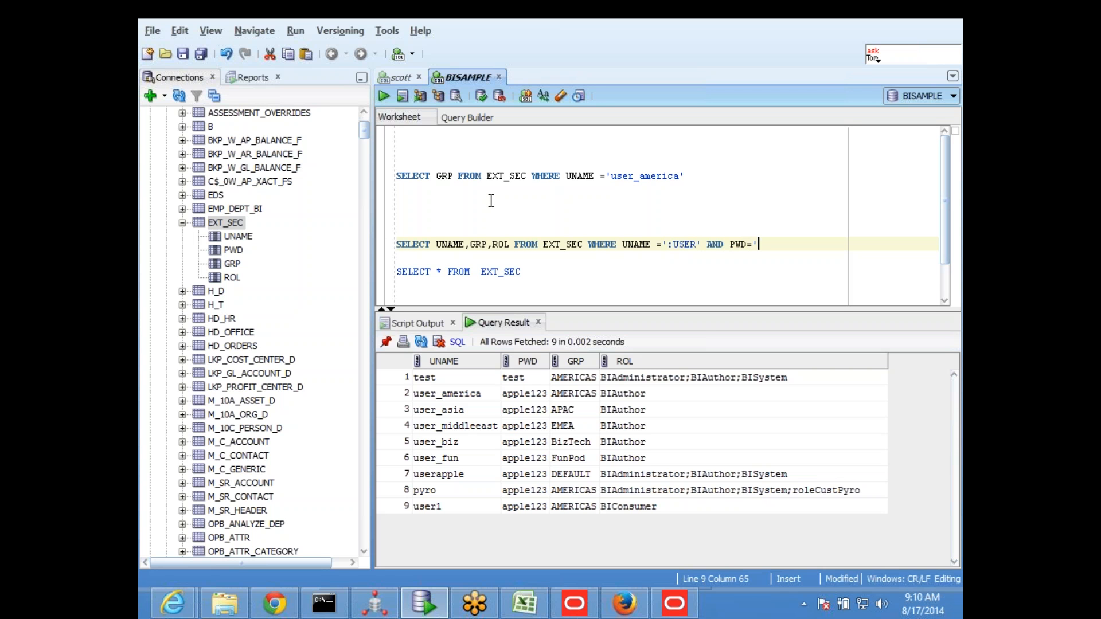
{"action": "type", "text": ":PASSWORD'"}
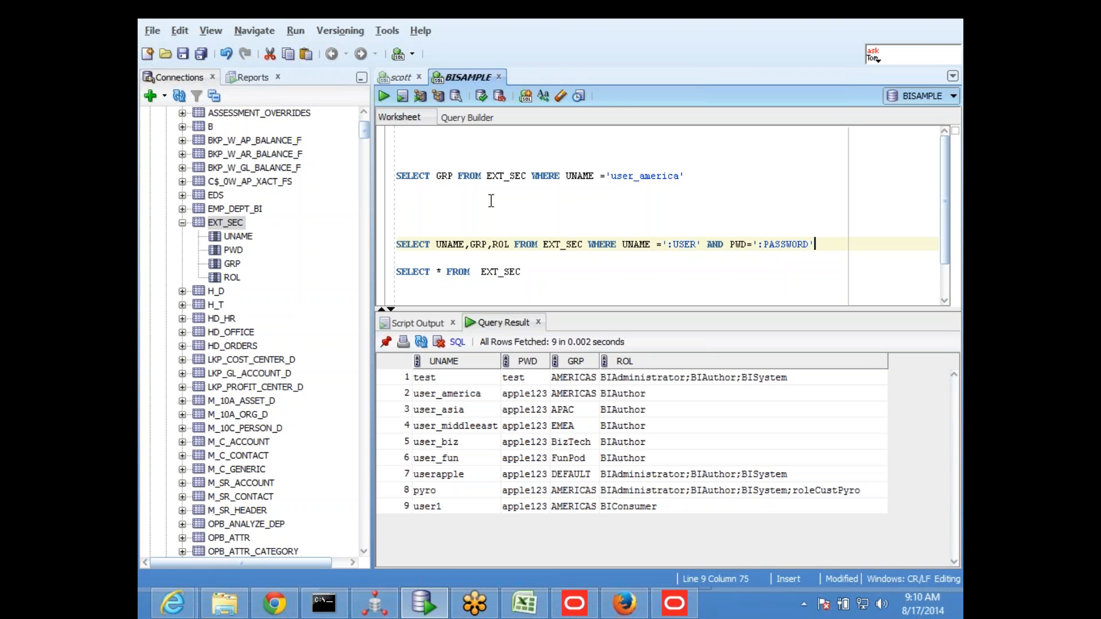
Compare the User ID and Password fields on the Oracle BI sign-in page in Firefox with the query's :USER and :PASSWORD variables
{"action": "left_click", "coordinate": [625, 603]}
{"action": "left_click", "coordinate": [252, 12]}
{"action": "left_click", "coordinate": [515, 262]}
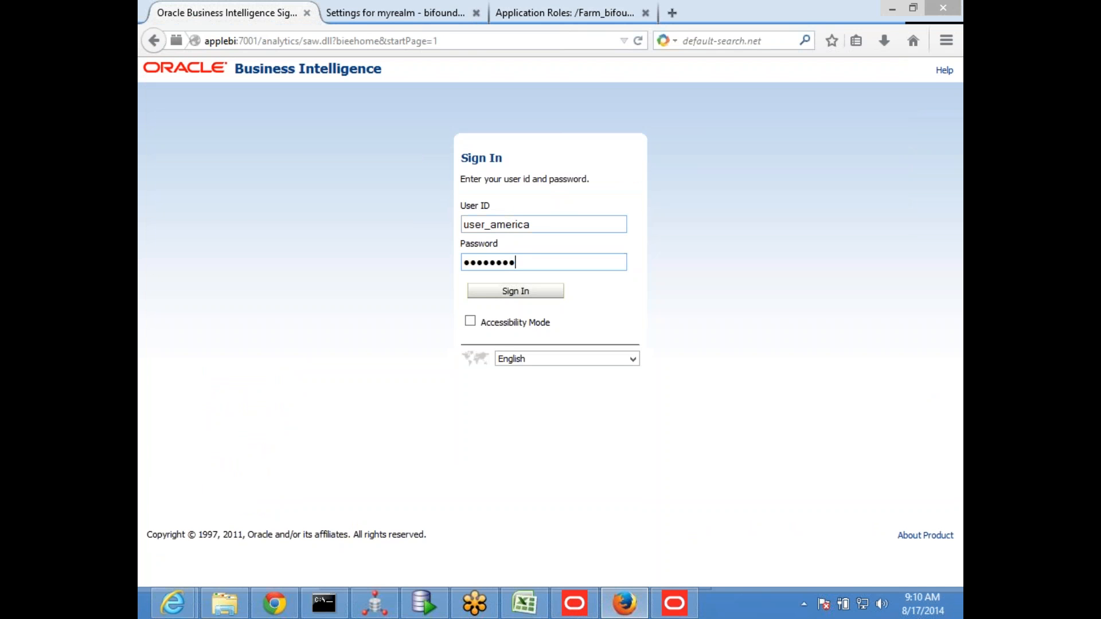
{"action": "key", "text": "shift+Tab"}
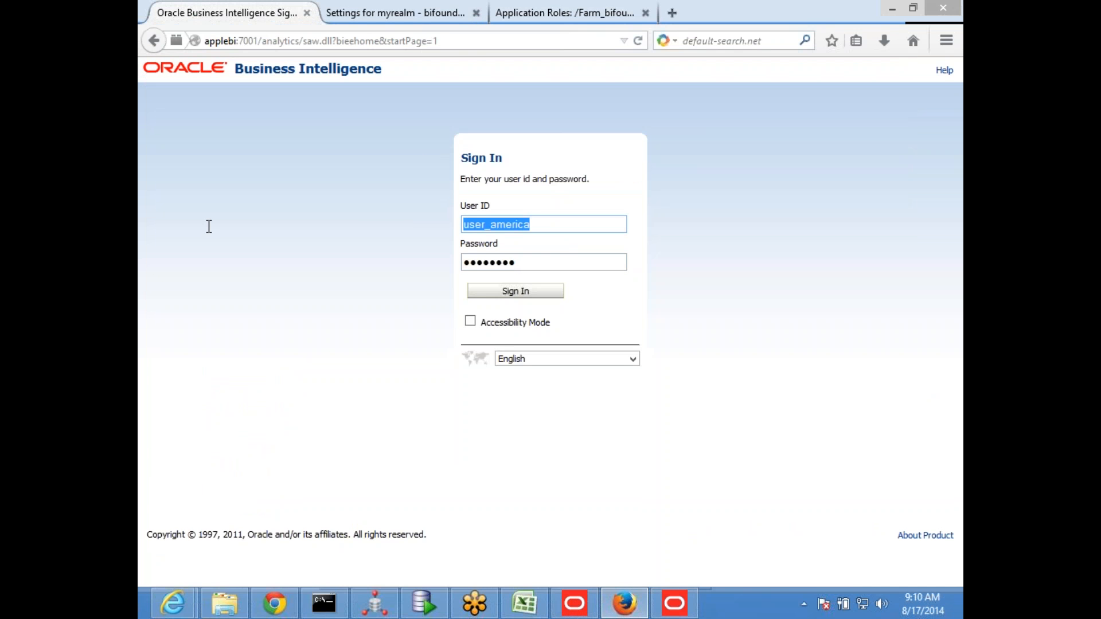
{"action": "key", "text": "alt+Tab"}
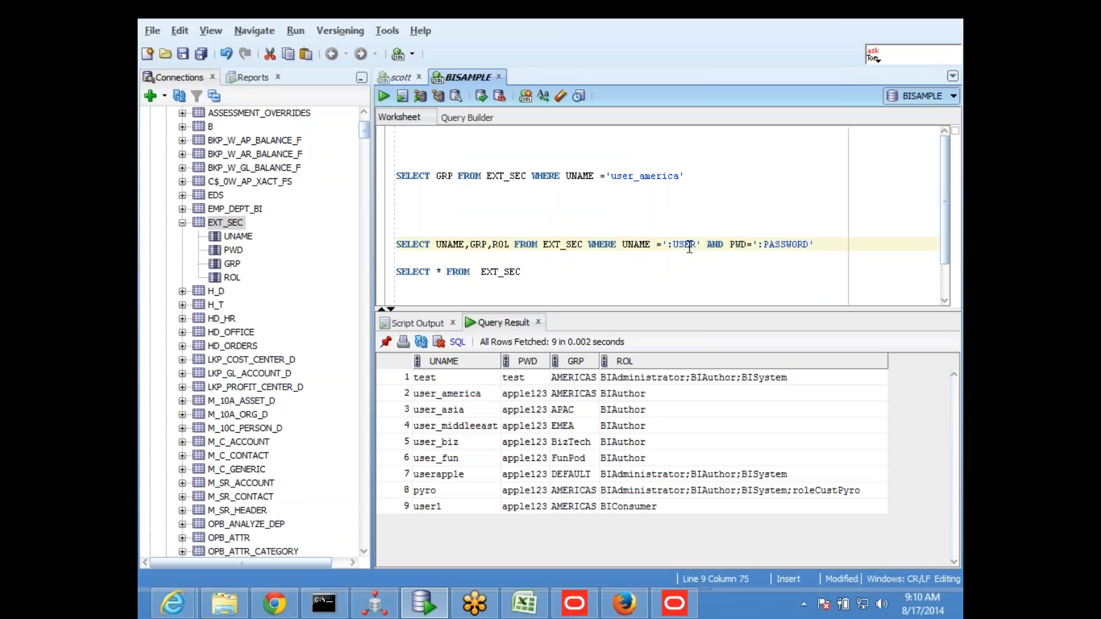
{"action": "key", "text": "alt+Tab"}
{"action": "left_click", "coordinate": [528, 266]}
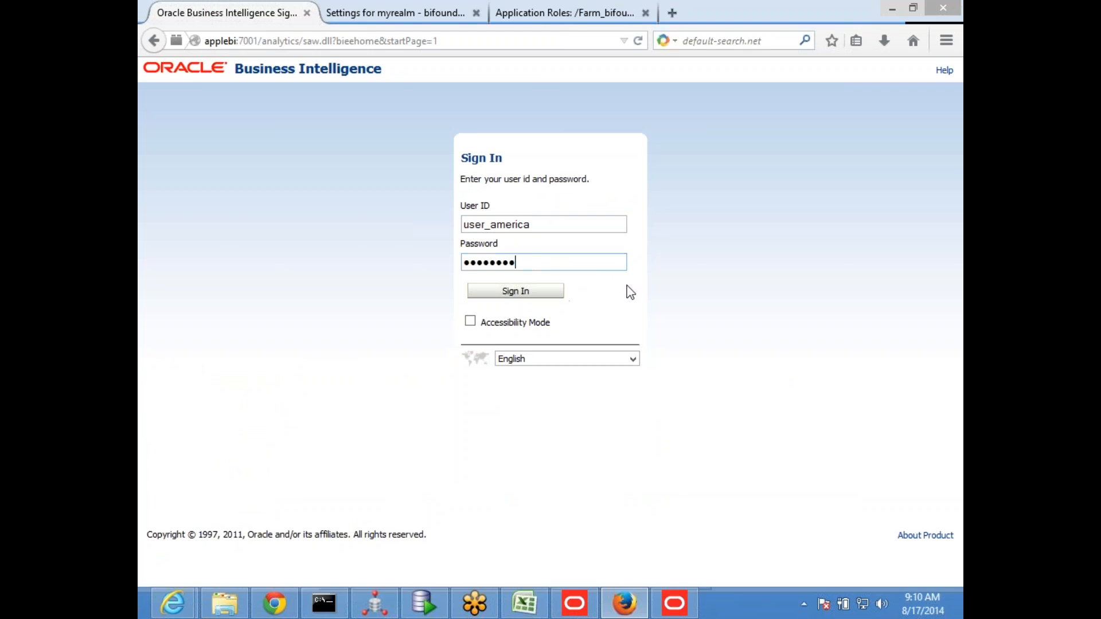
{"action": "key", "text": "alt+Tab"}
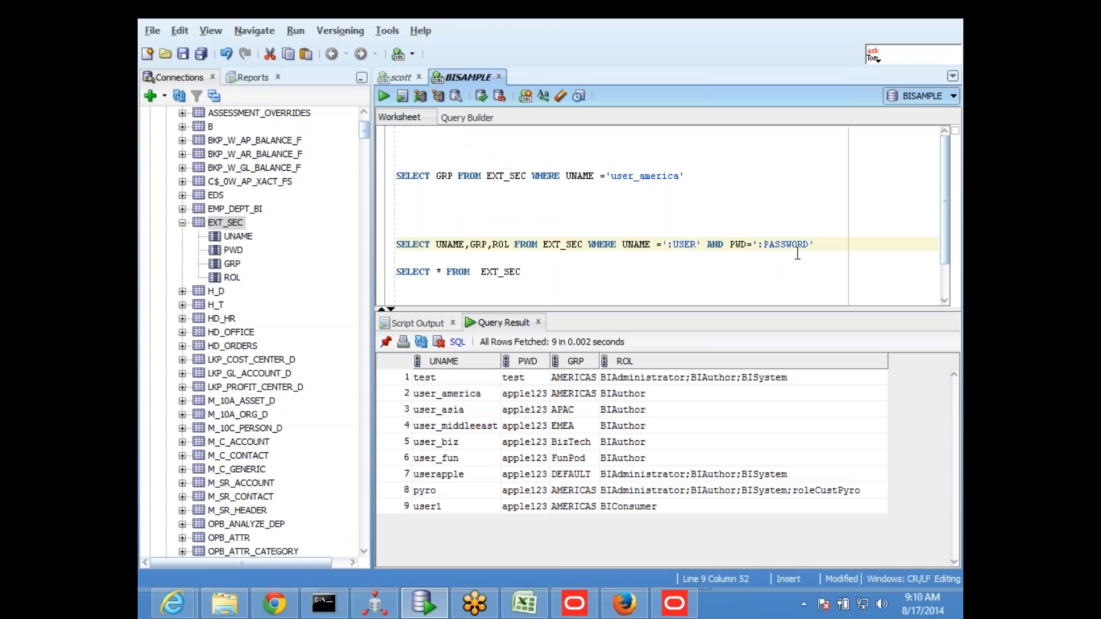
Copy the UNAME,GRP,ROL query from SQL Developer into SessInitBlock's default initialization string in the BI Administration Tool, replacing its content
{"action": "left_click_drag", "start_coordinate": [821, 252], "coordinate": [356, 251]}
{"action": "key", "text": "ctrl+c"}
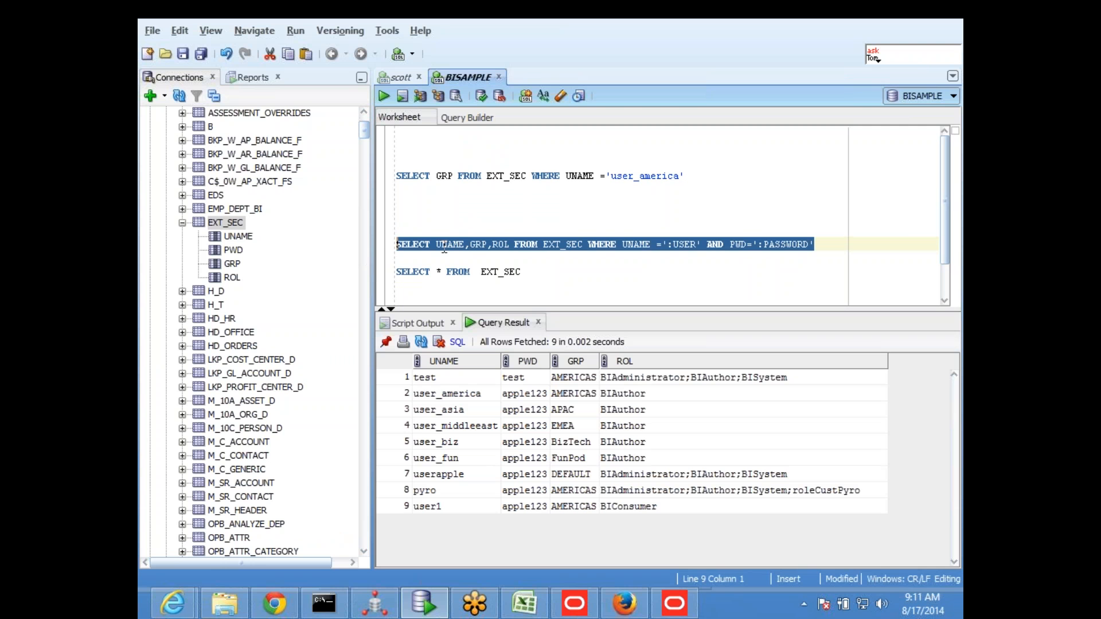
{"action": "left_click", "coordinate": [624, 603]}
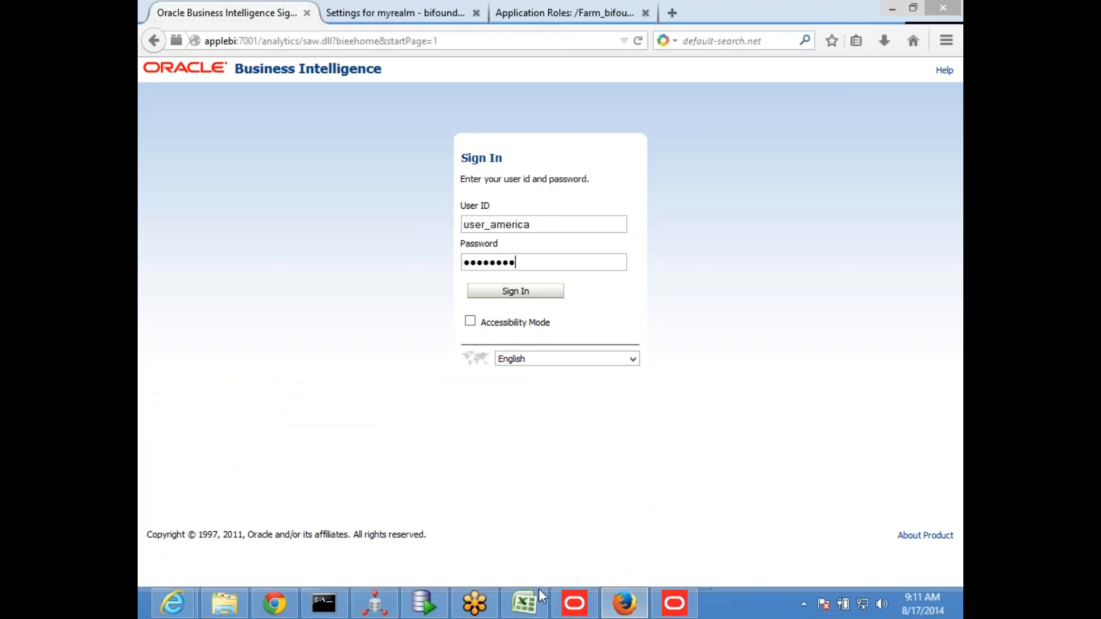
{"action": "left_click", "coordinate": [675, 603]}
{"action": "left_click_drag", "start_coordinate": [432, 201], "coordinate": [204, 203]}
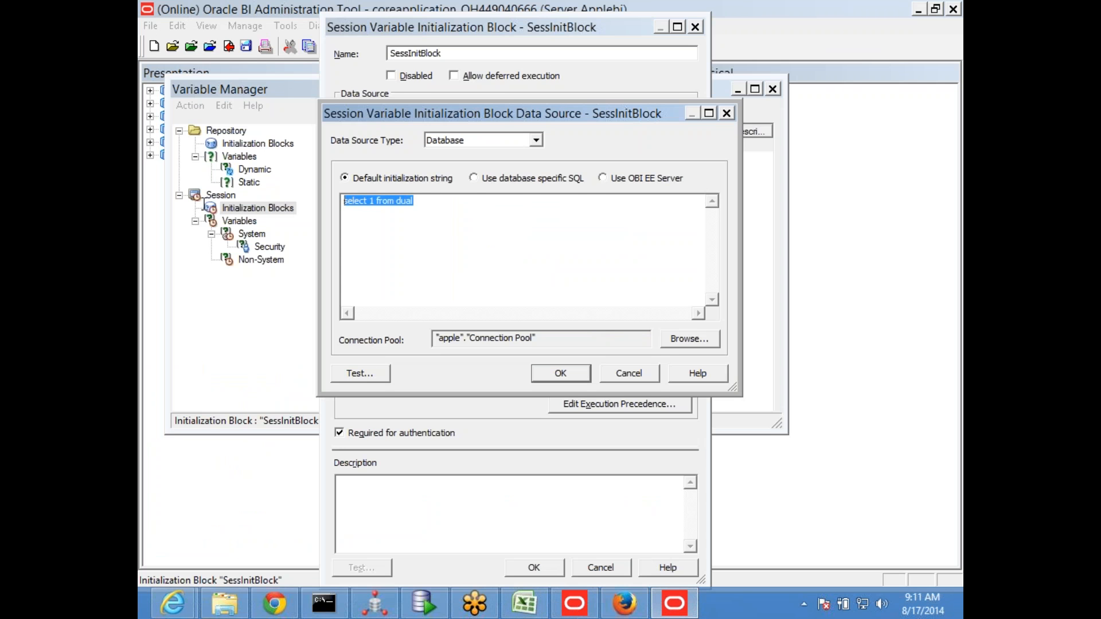
{"action": "key", "text": "ctrl+v"}
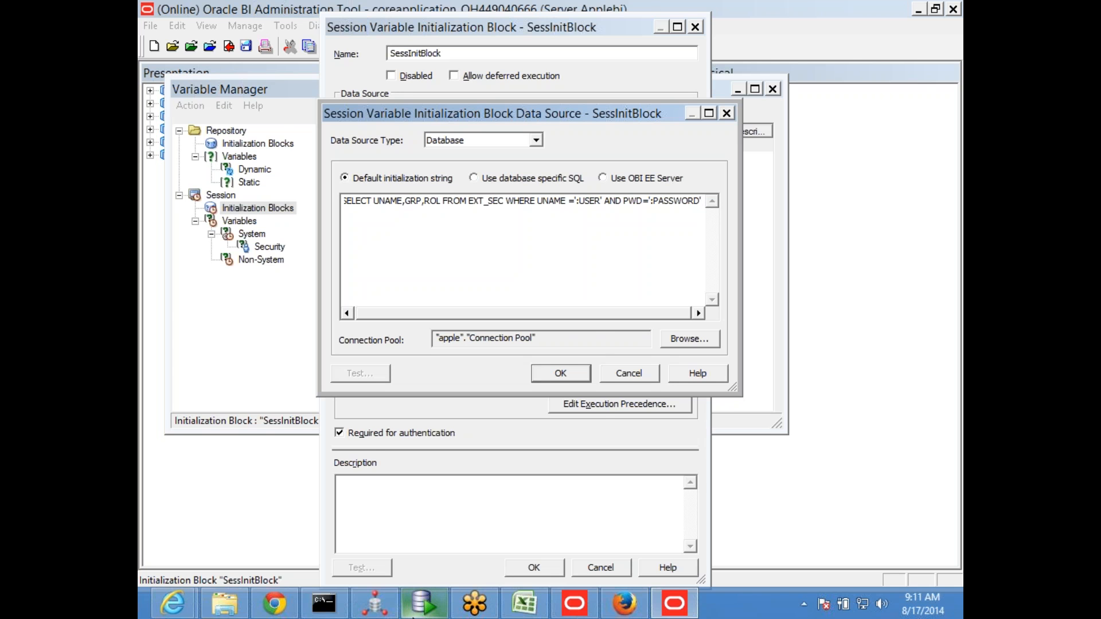
Review the user_america row of EXT_SEC in SQL Developer and the session init block diagram in the Excel workbook
{"action": "left_click", "coordinate": [431, 612]}
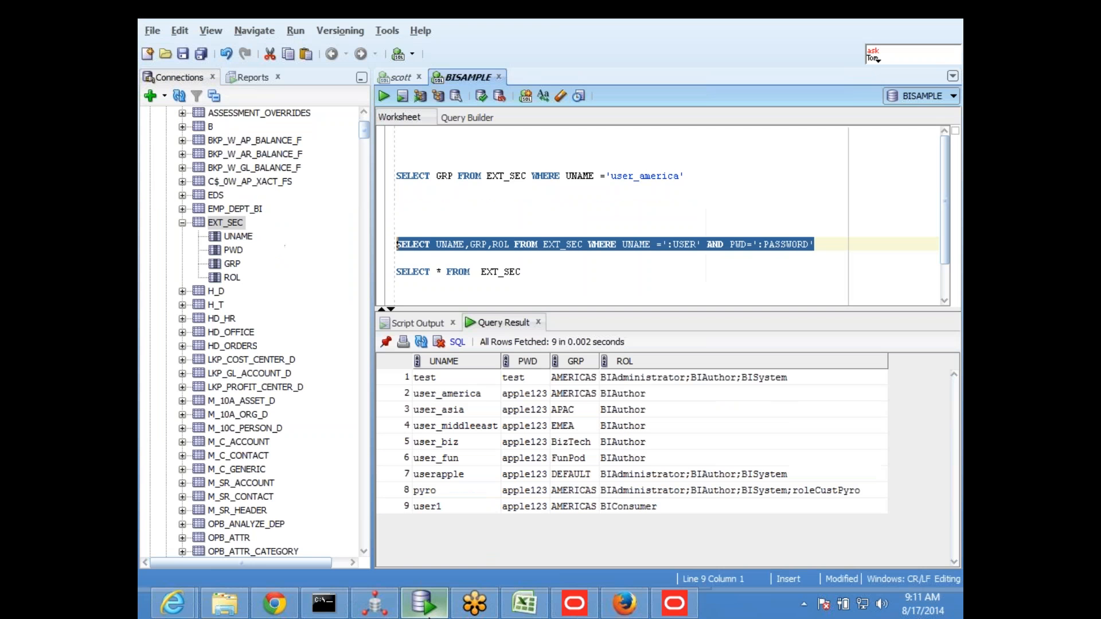
{"action": "left_click", "coordinate": [440, 399]}
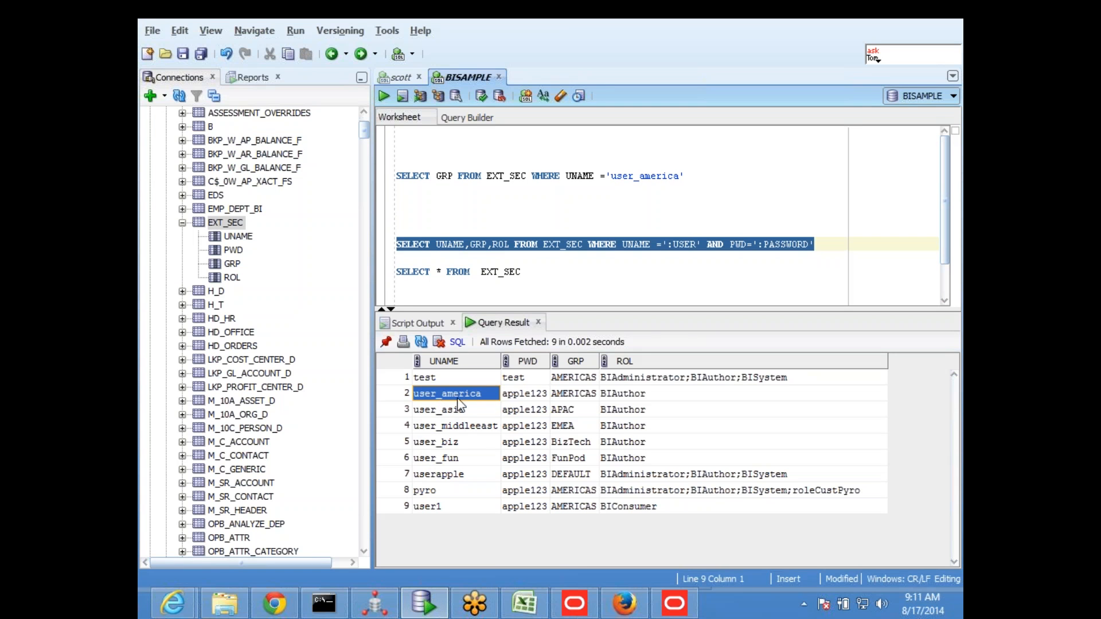
{"action": "left_click", "coordinate": [507, 398]}
{"action": "left_click", "coordinate": [479, 400]}
{"action": "left_click", "coordinate": [524, 603]}
{"action": "left_click", "coordinate": [545, 216]}
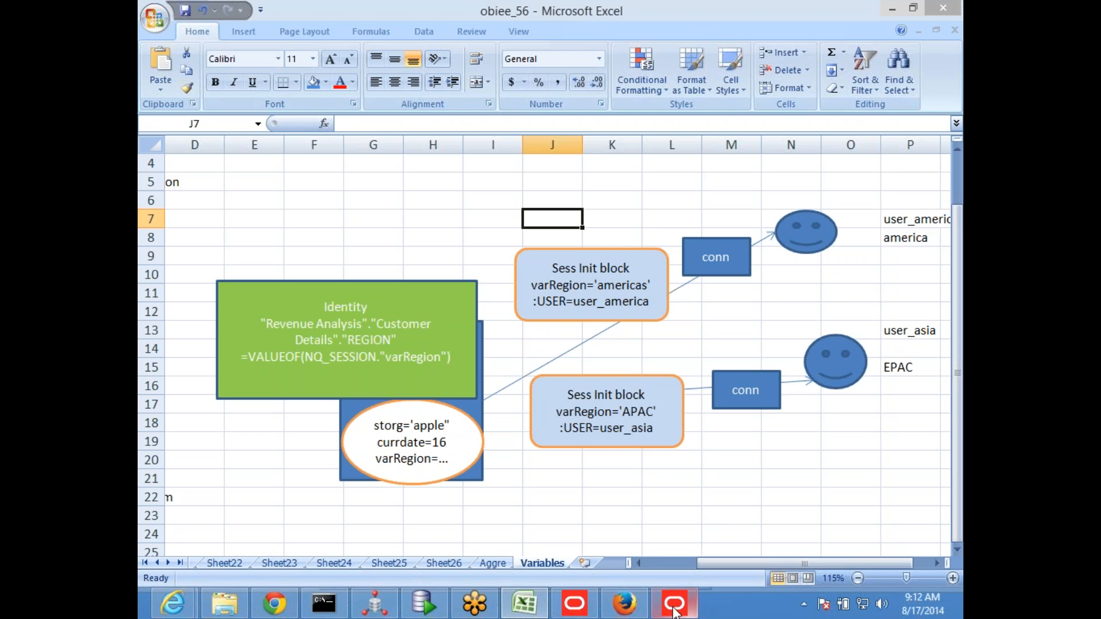
Return to the BI Administration Tool and accept the new data source query for SessInitBlock
{"action": "left_click", "coordinate": [681, 613]}
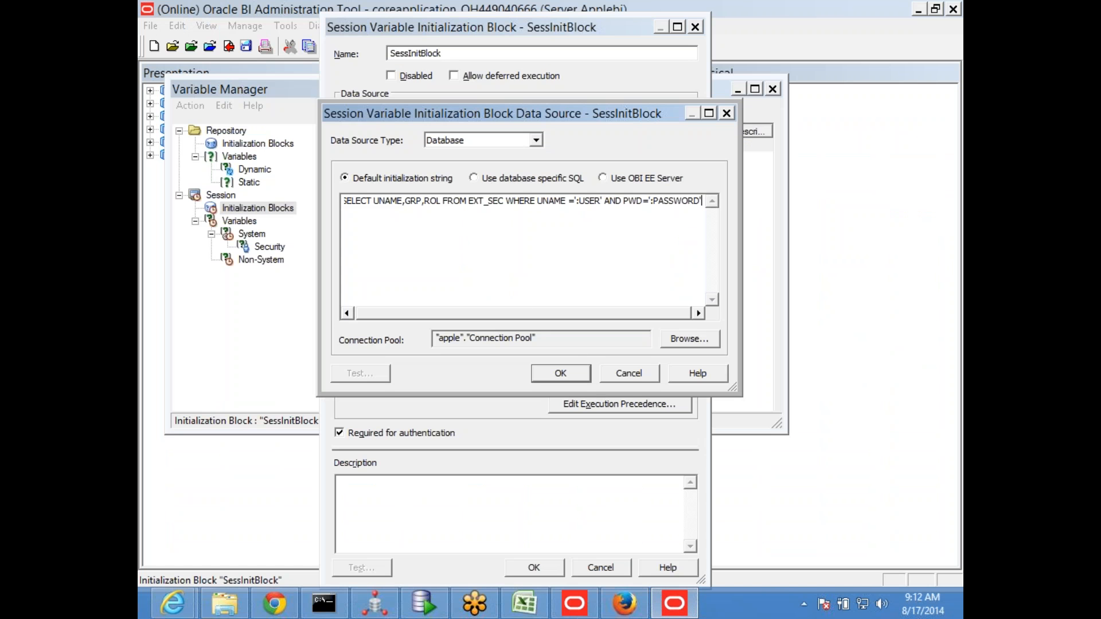
{"action": "left_click", "coordinate": [562, 372]}
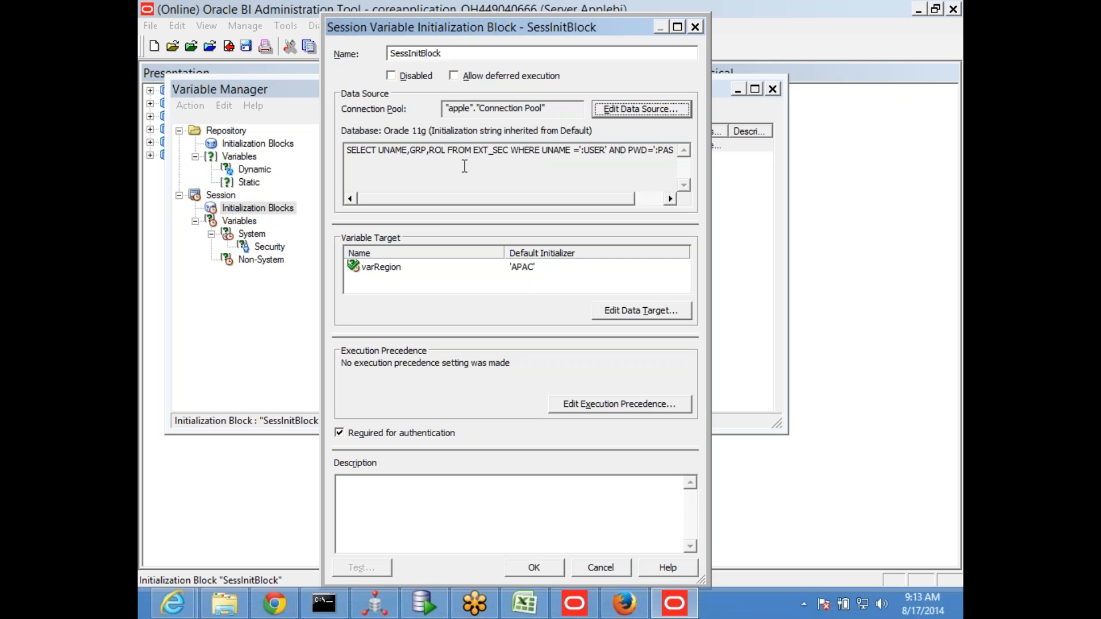
Accept SessInitBlock's settings and create the USER system session variable with SessInitBlock as its initialization block
{"action": "left_click_drag", "start_coordinate": [377, 150], "coordinate": [438, 154]}
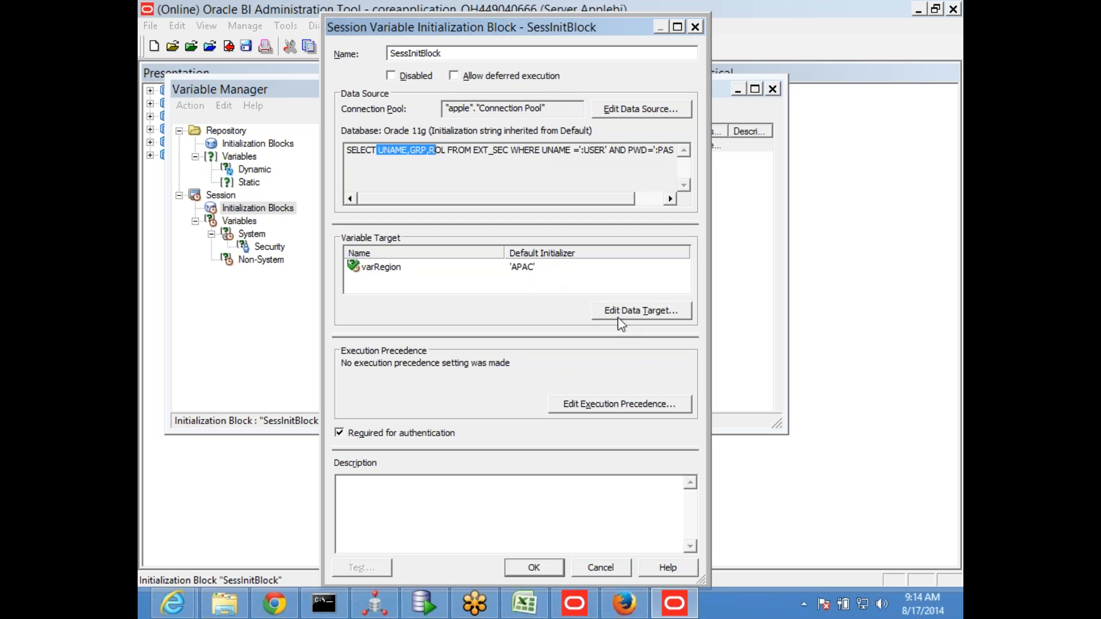
{"action": "left_click", "coordinate": [530, 570]}
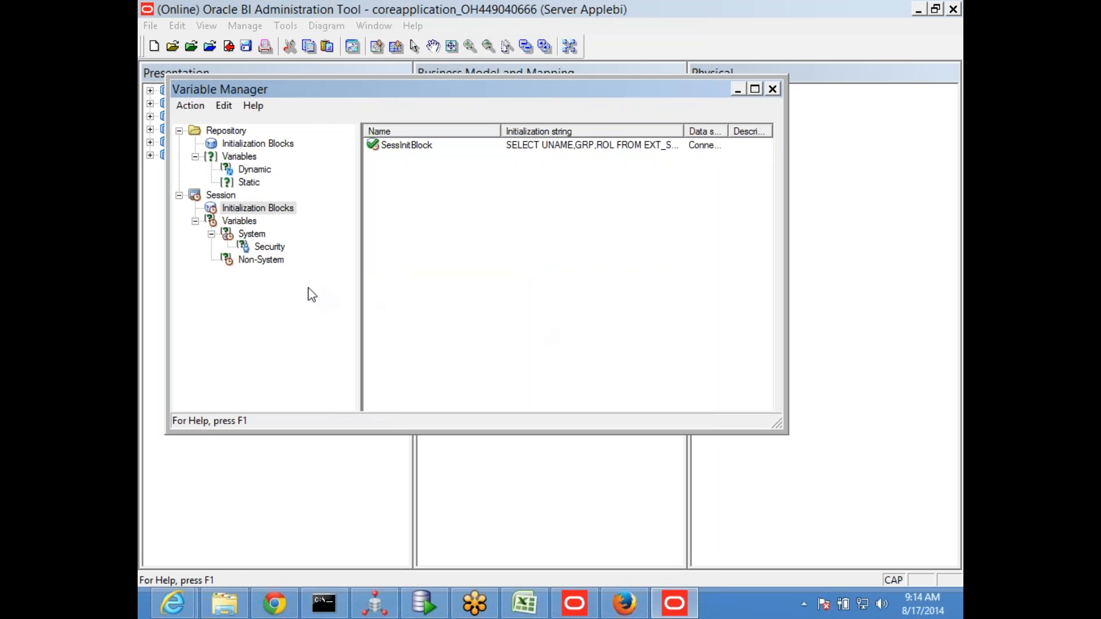
{"action": "left_click", "coordinate": [253, 234]}
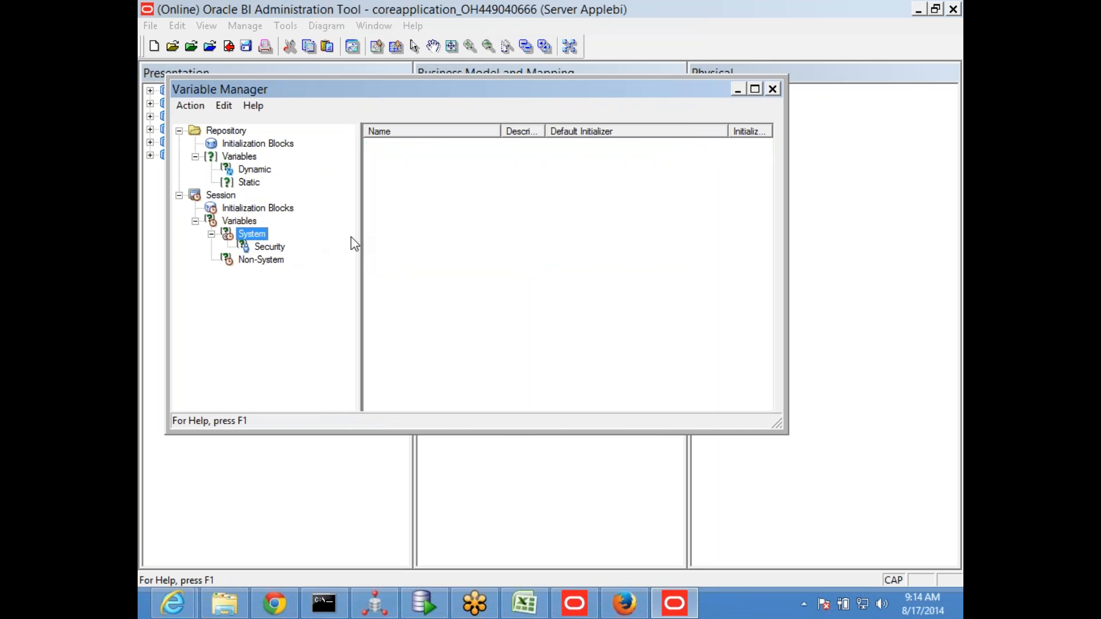
{"action": "right_click", "coordinate": [450, 241]}
{"action": "left_click", "coordinate": [519, 127]}
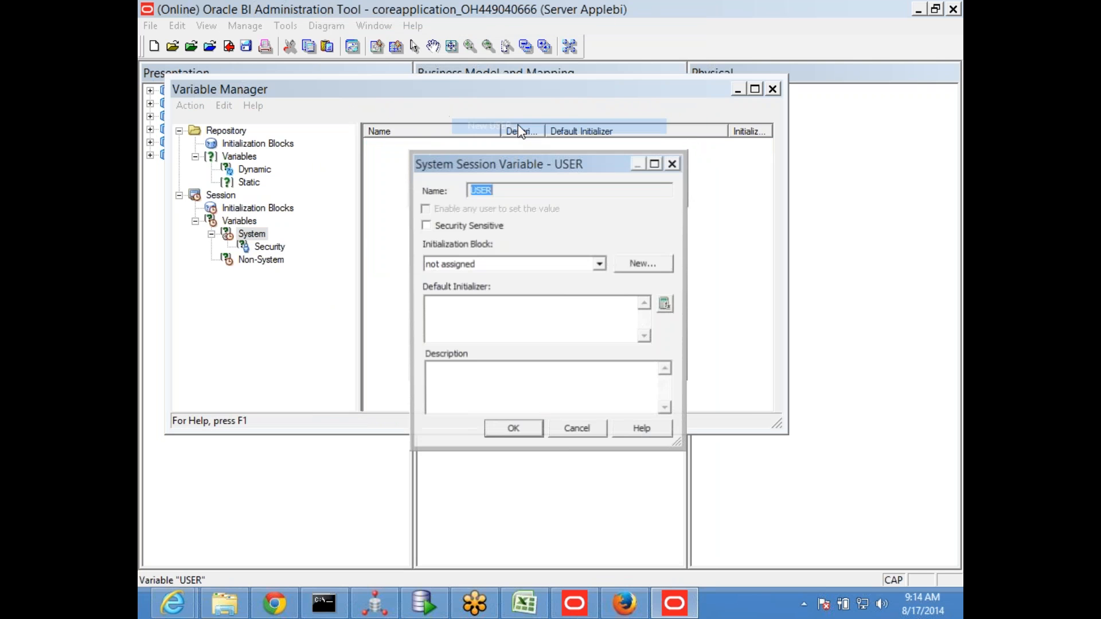
{"action": "left_click", "coordinate": [599, 265]}
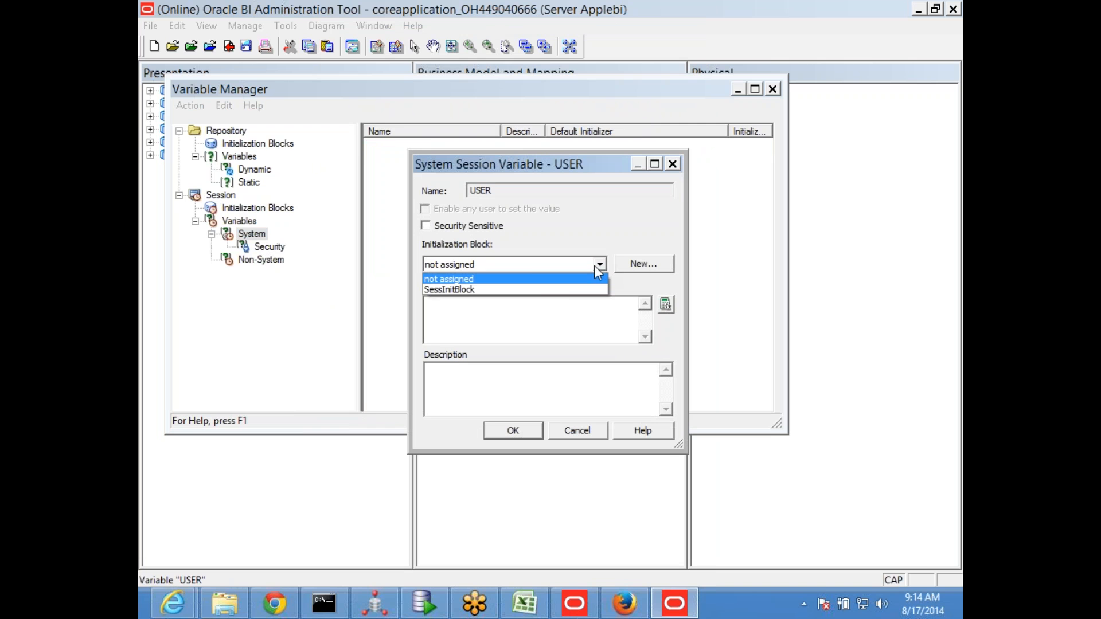
{"action": "left_click", "coordinate": [524, 290]}
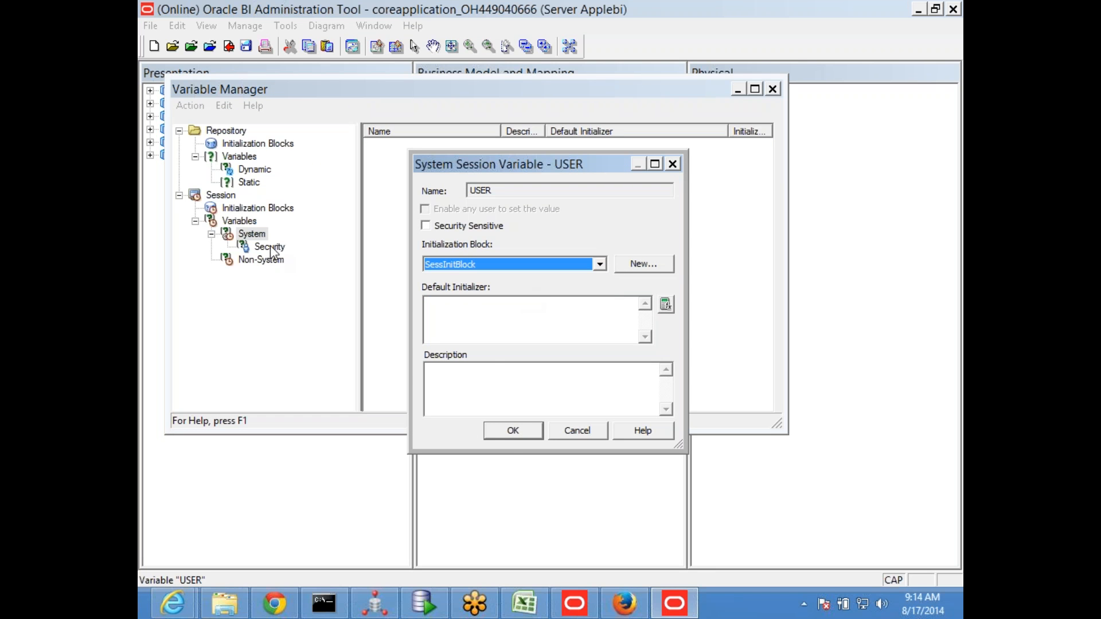
{"action": "left_click", "coordinate": [517, 428]}
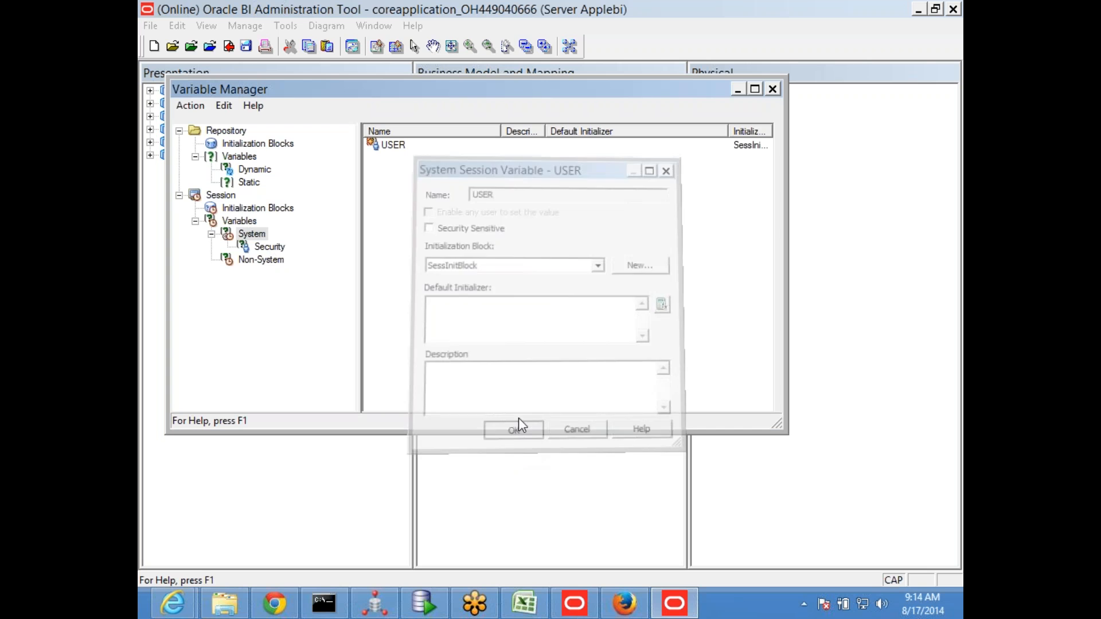
Create the ROLES system session variable and assign SessInitBlock as its initialization block
{"action": "right_click", "coordinate": [454, 244]}
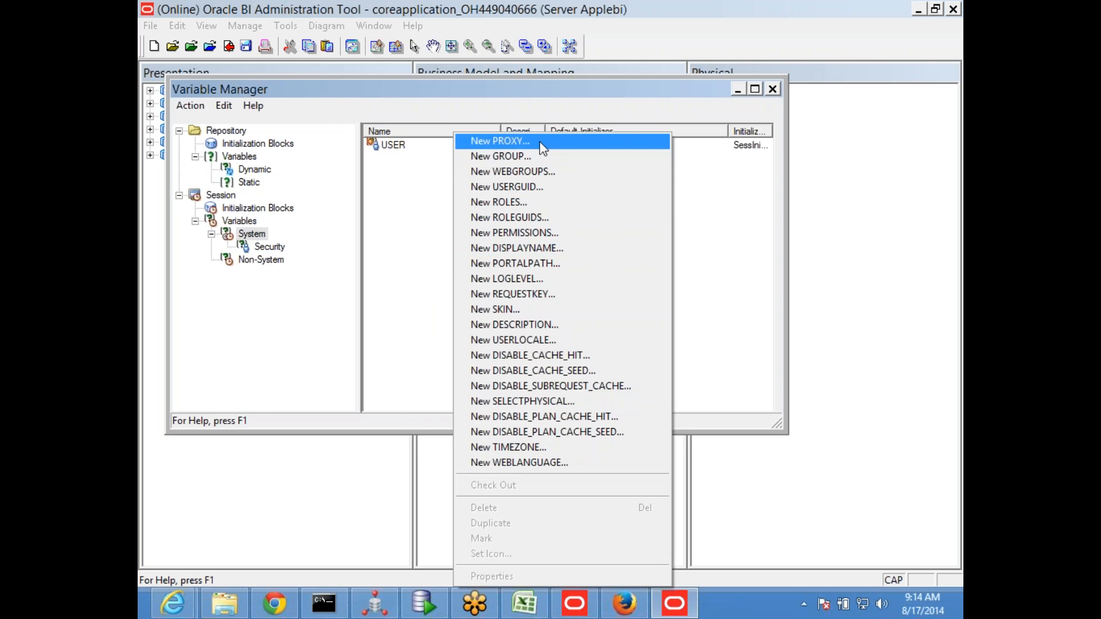
{"action": "left_click", "coordinate": [537, 207]}
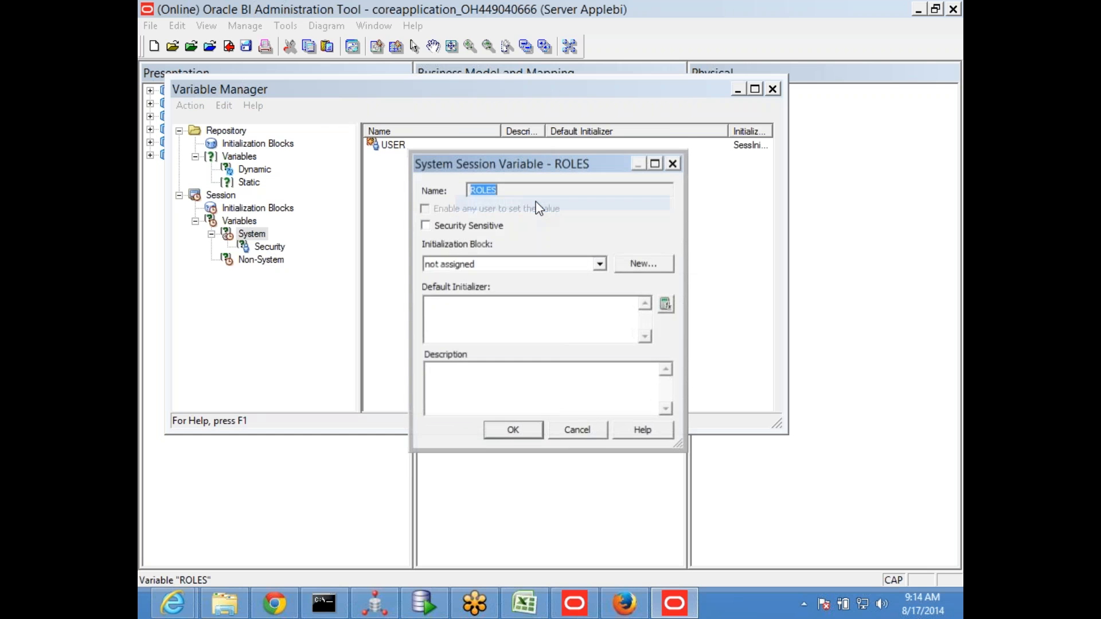
{"action": "left_click", "coordinate": [599, 264]}
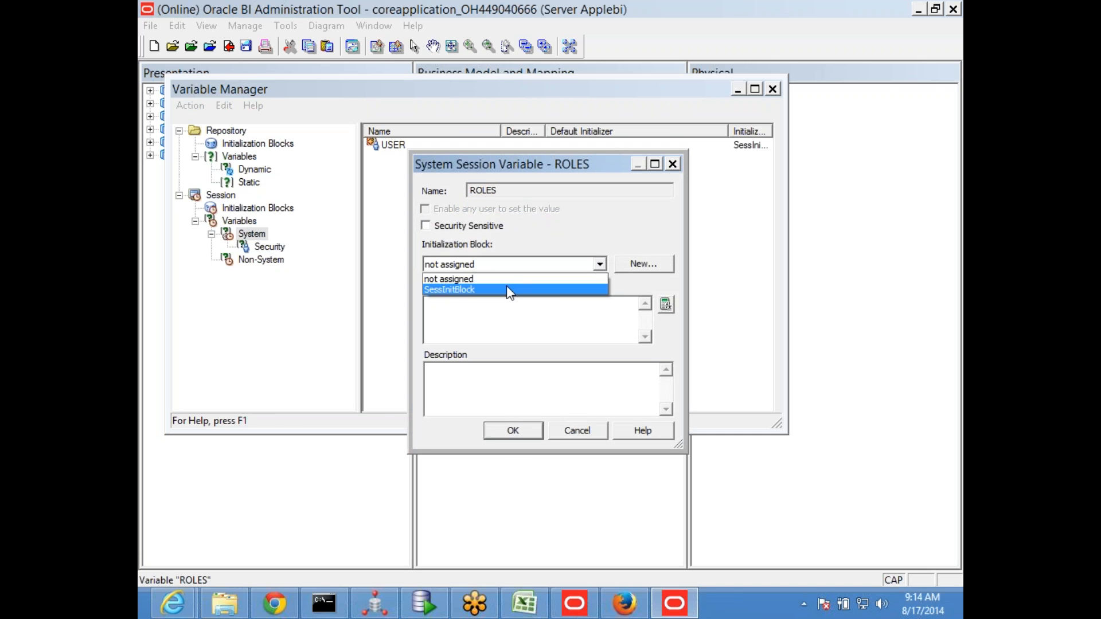
{"action": "left_click", "coordinate": [506, 290]}
{"action": "left_click", "coordinate": [504, 431]}
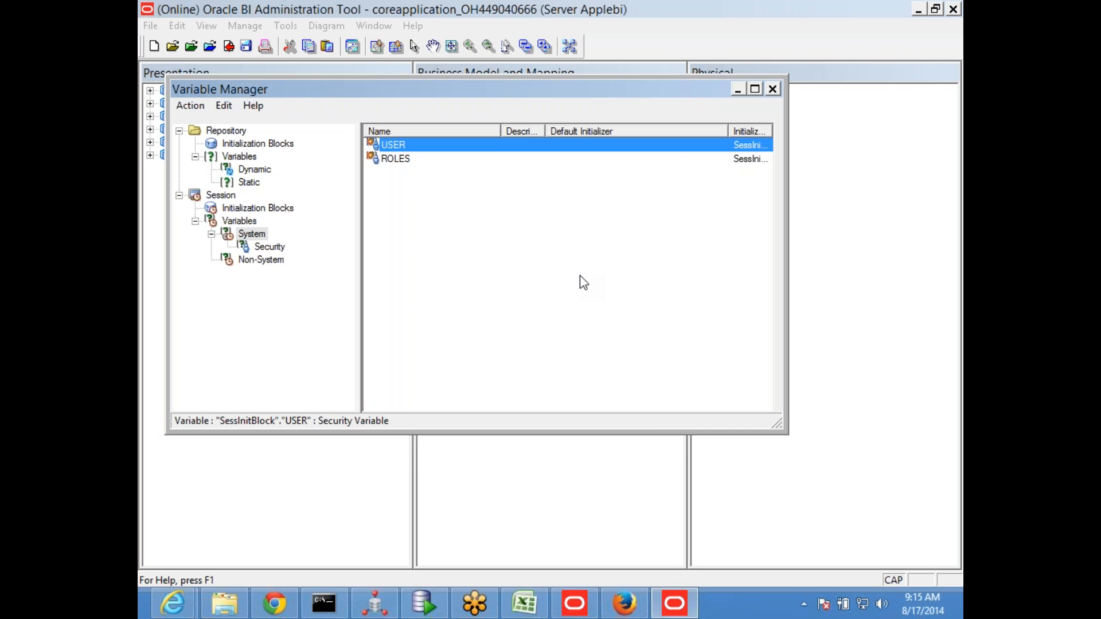
Review the session variables, comparing the non-system varRegion variable with the system USER and ROLES variables
{"action": "left_click", "coordinate": [261, 260]}
{"action": "left_click", "coordinate": [414, 151]}
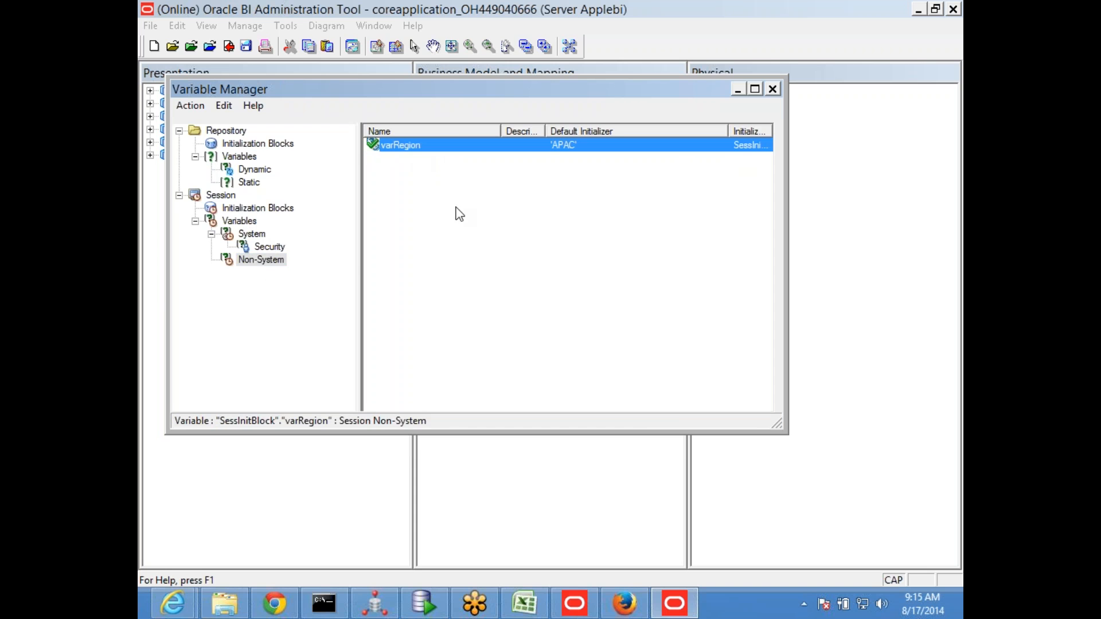
{"action": "left_click", "coordinate": [240, 221]}
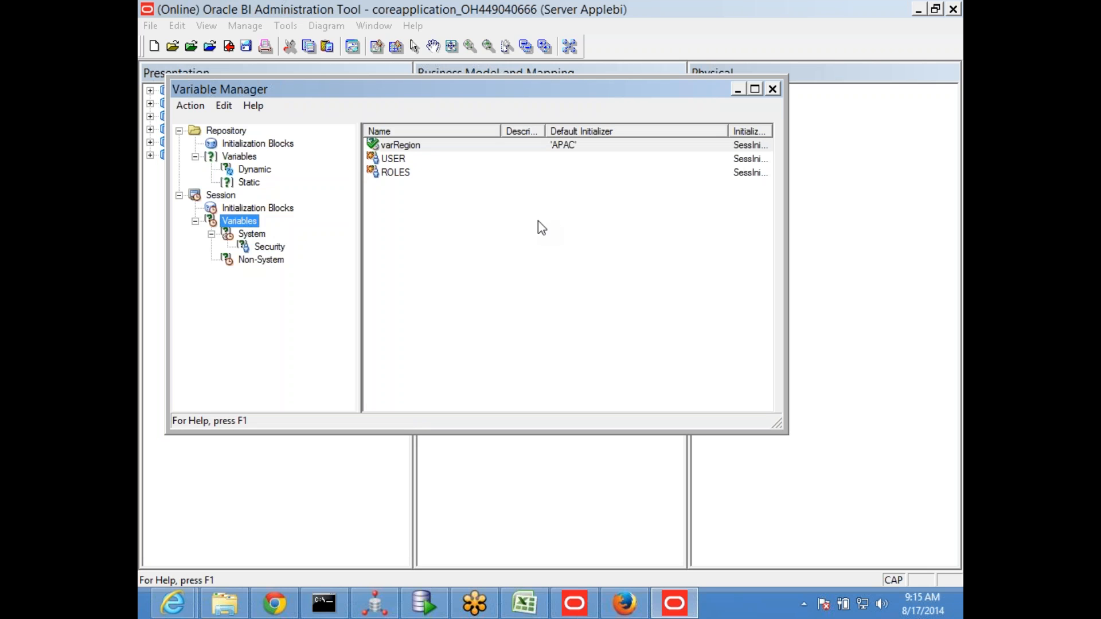
{"action": "left_click", "coordinate": [263, 259]}
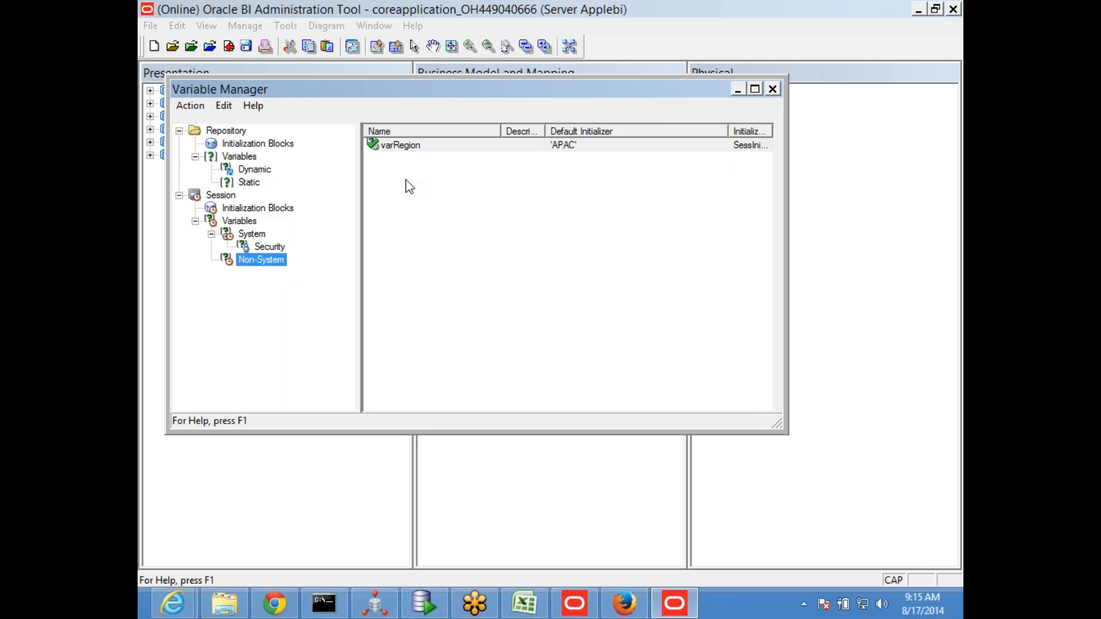
{"action": "left_click", "coordinate": [251, 235]}
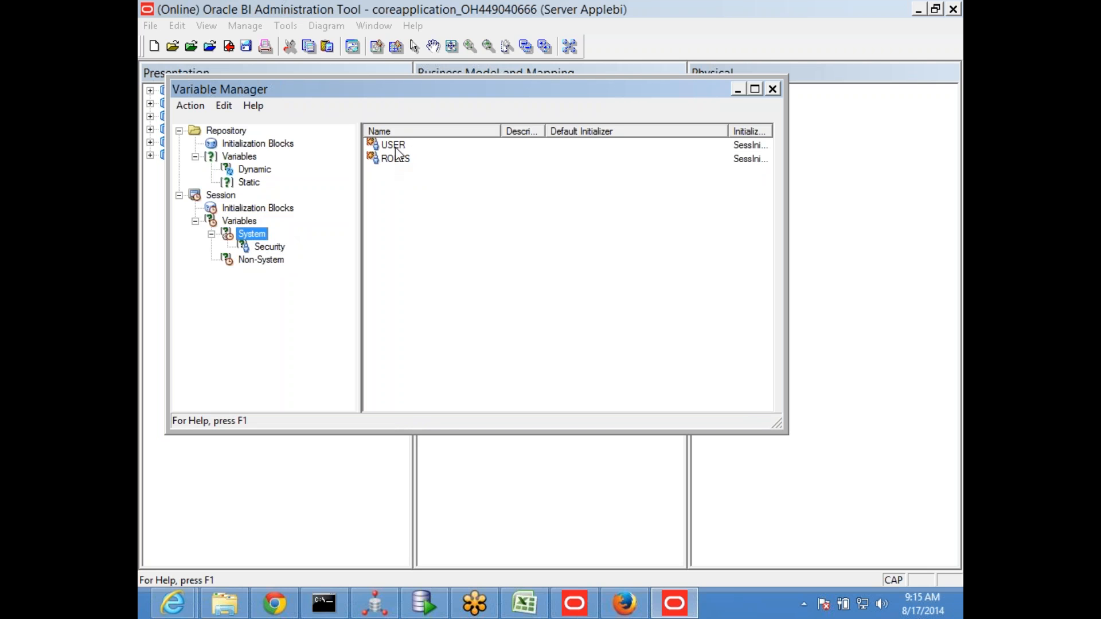
{"action": "left_click", "coordinate": [245, 221]}
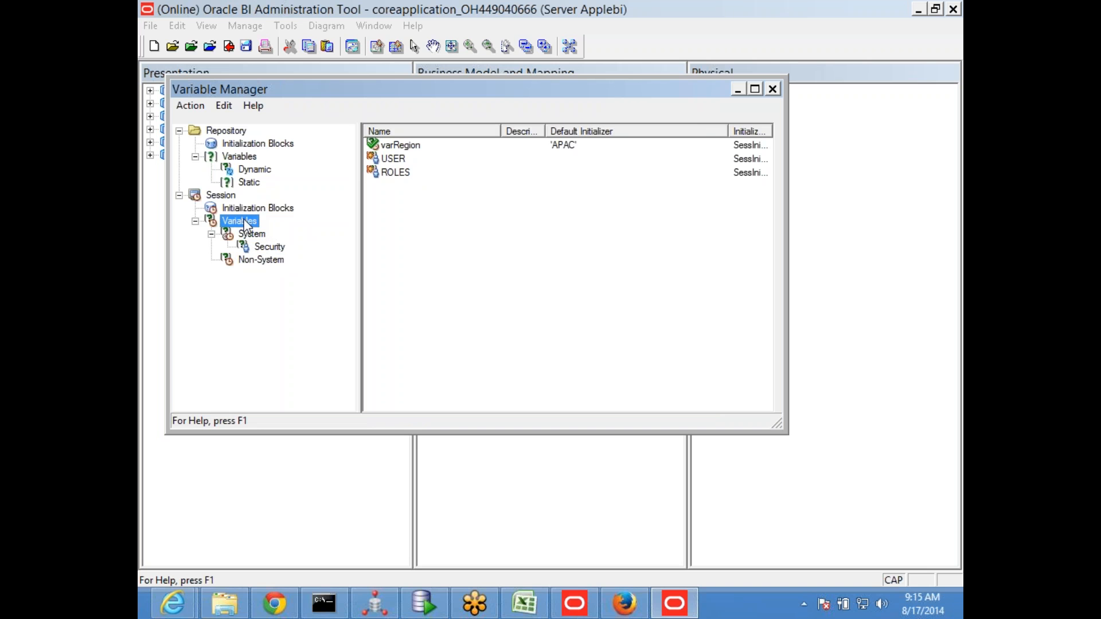
Move USER above varRegion in SessInitBlock's variable targets, accept the change and recheck the block
{"action": "left_click", "coordinate": [263, 209]}
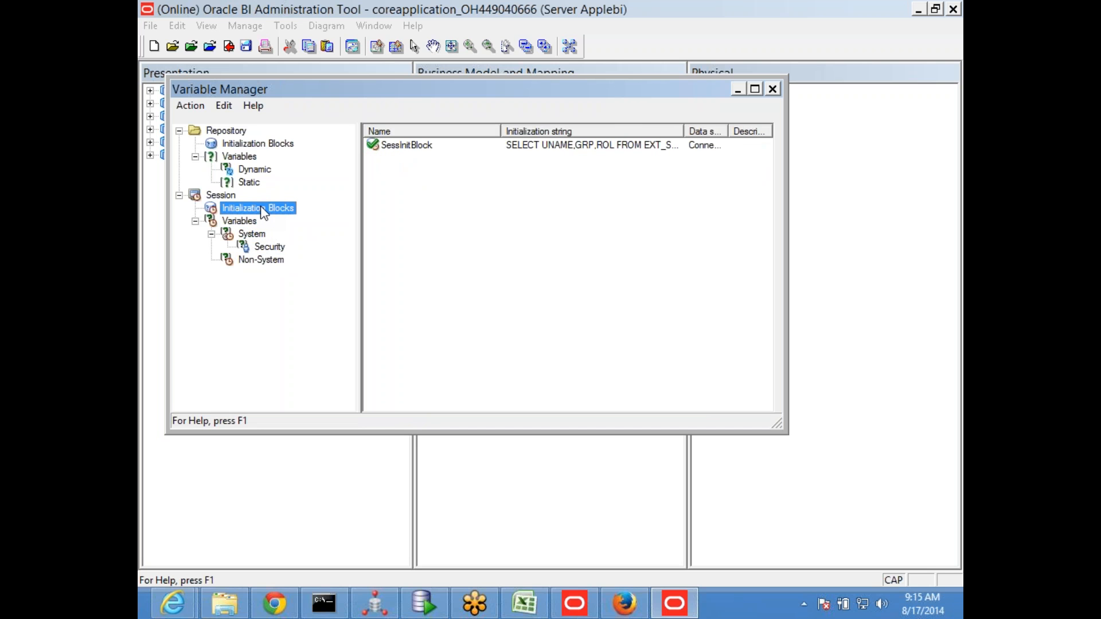
{"action": "double_click", "coordinate": [404, 145]}
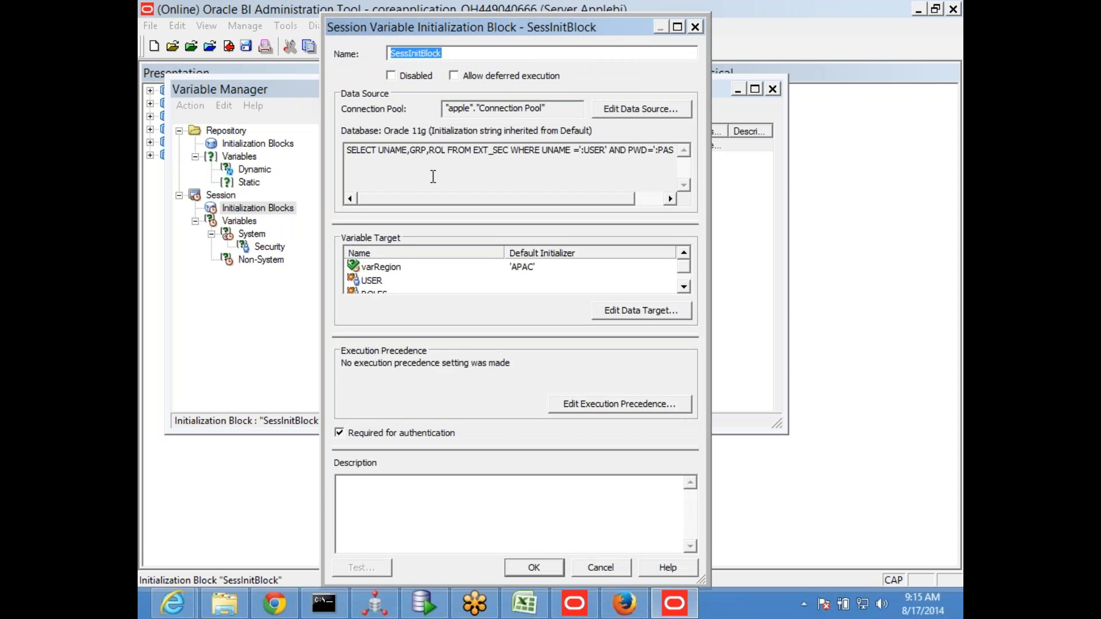
{"action": "left_click", "coordinate": [383, 153]}
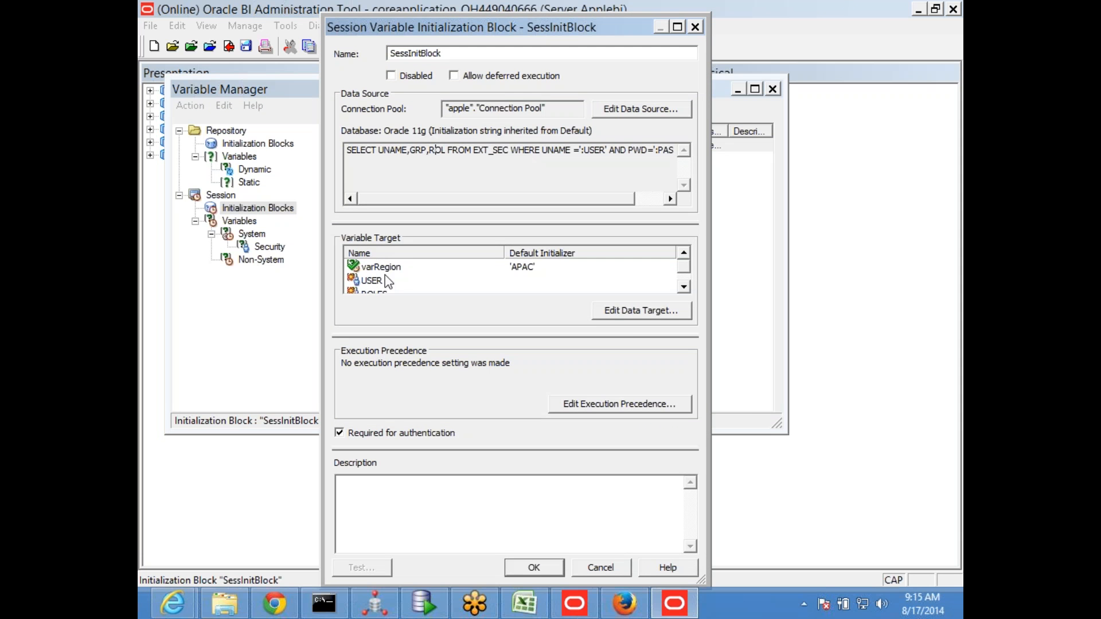
{"action": "left_click", "coordinate": [616, 311]}
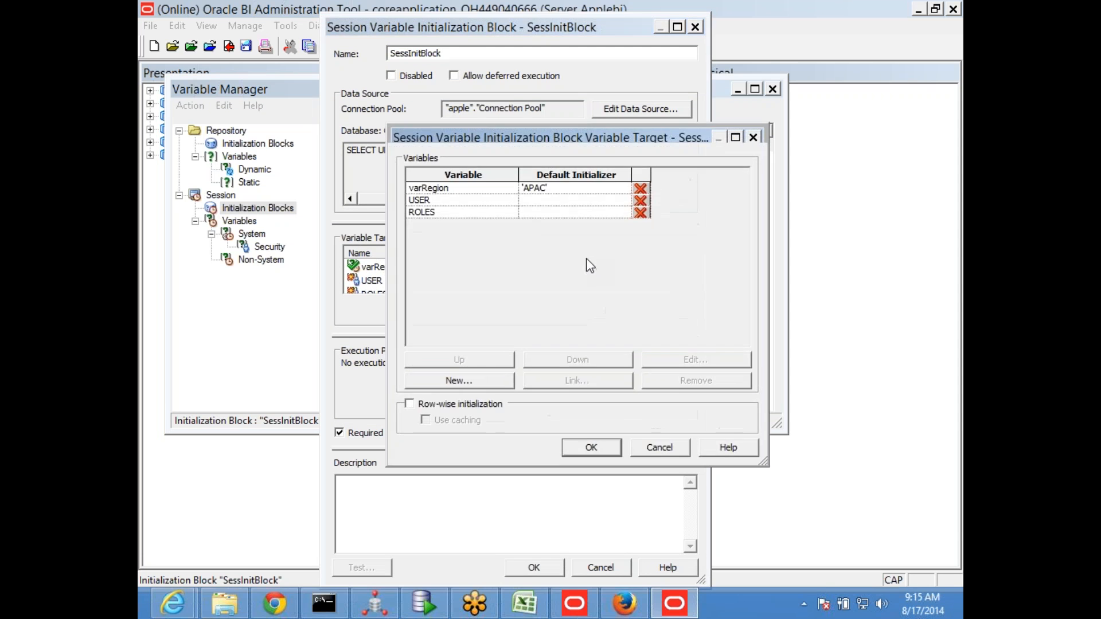
{"action": "left_click_drag", "start_coordinate": [499, 138], "coordinate": [543, 261]}
{"action": "left_click", "coordinate": [501, 324]}
{"action": "left_click", "coordinate": [519, 481]}
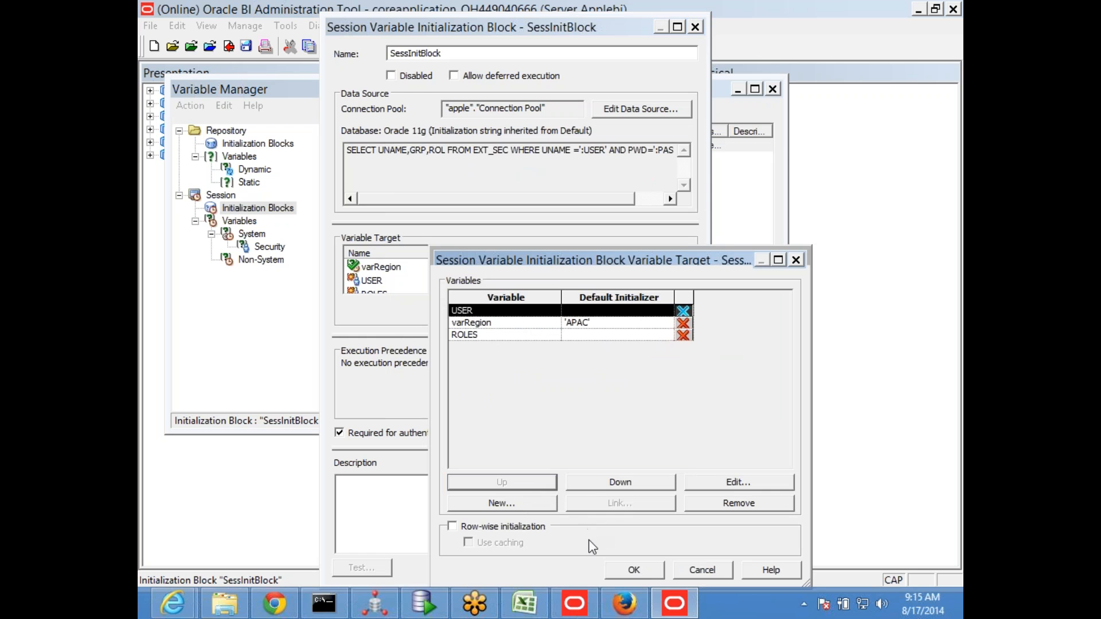
{"action": "left_click", "coordinate": [633, 572]}
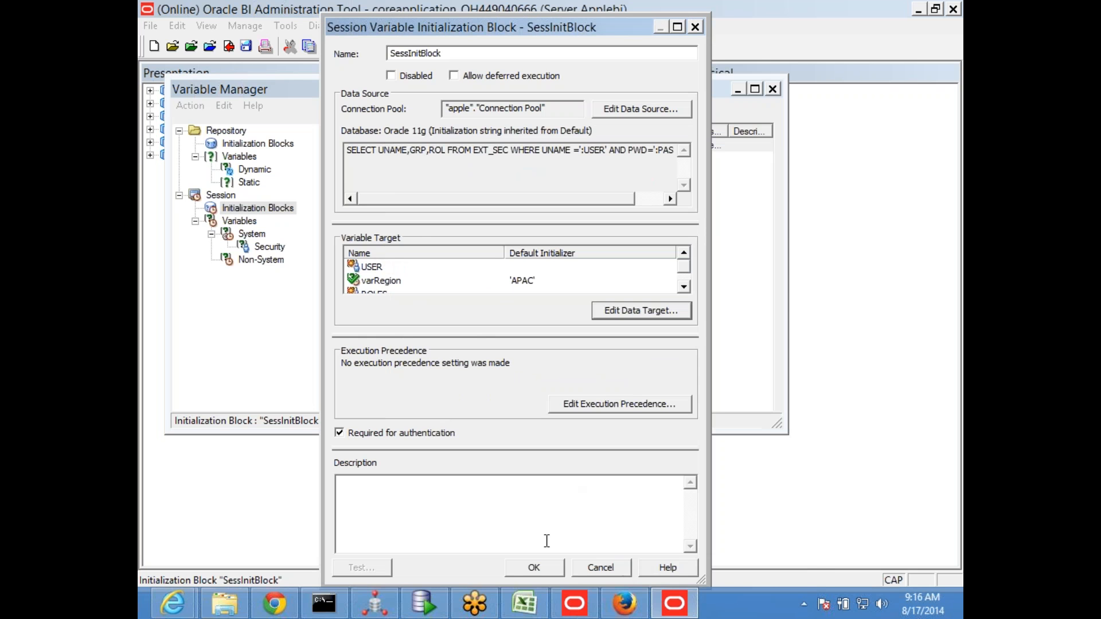
{"action": "left_click", "coordinate": [534, 566]}
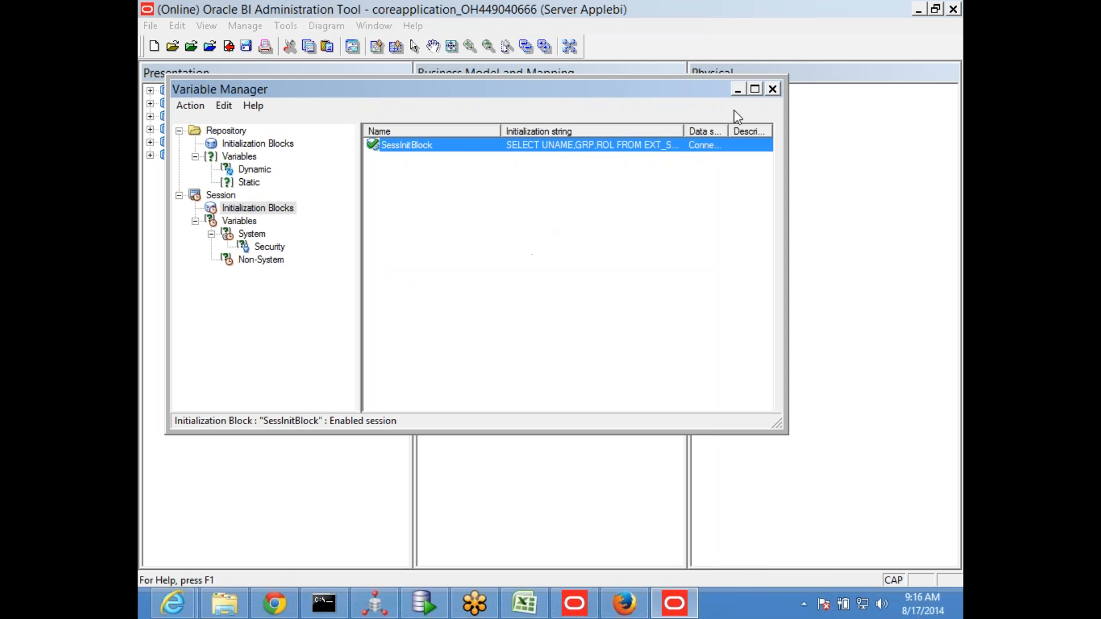
{"action": "double_click", "coordinate": [430, 149]}
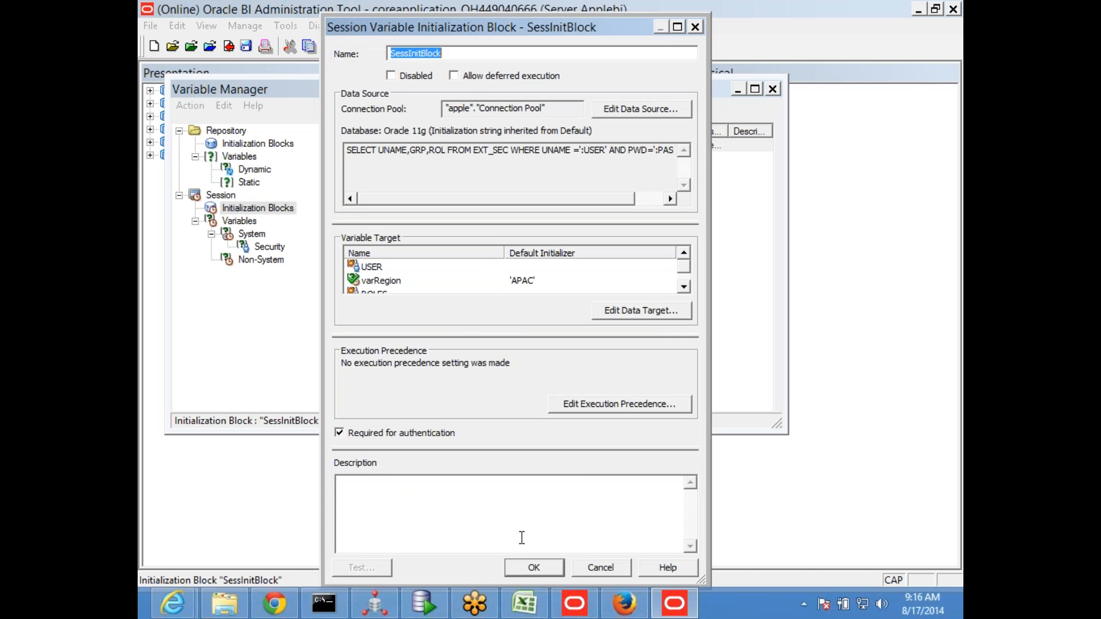
{"action": "left_click", "coordinate": [530, 563]}
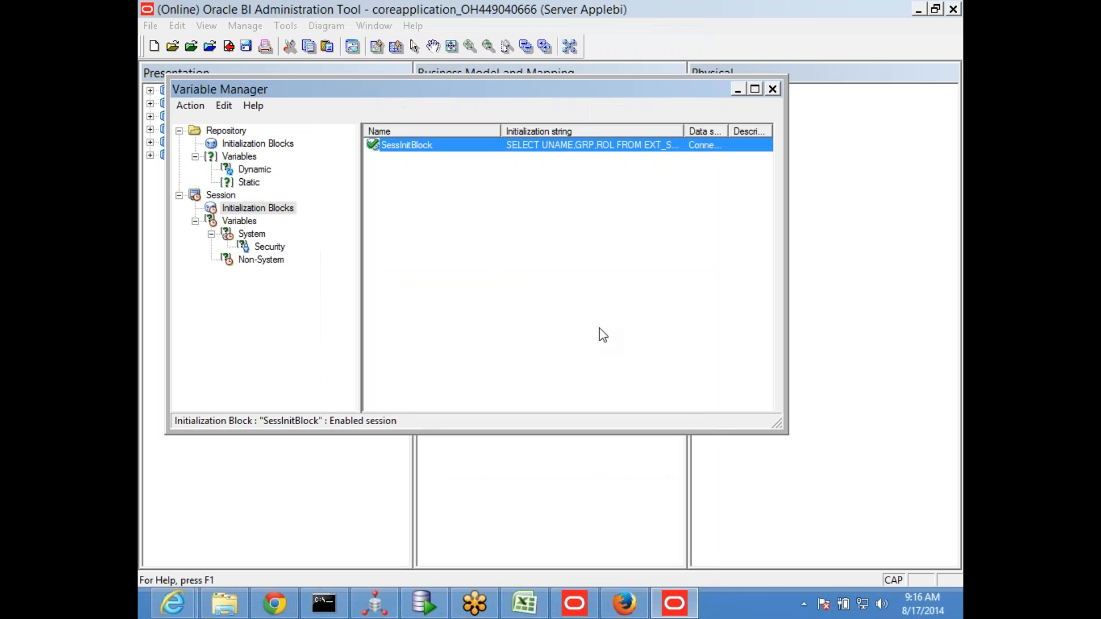
Close the Variable Manager, save the repository with a global consistency check and dismiss the check results
{"action": "left_click", "coordinate": [773, 89]}
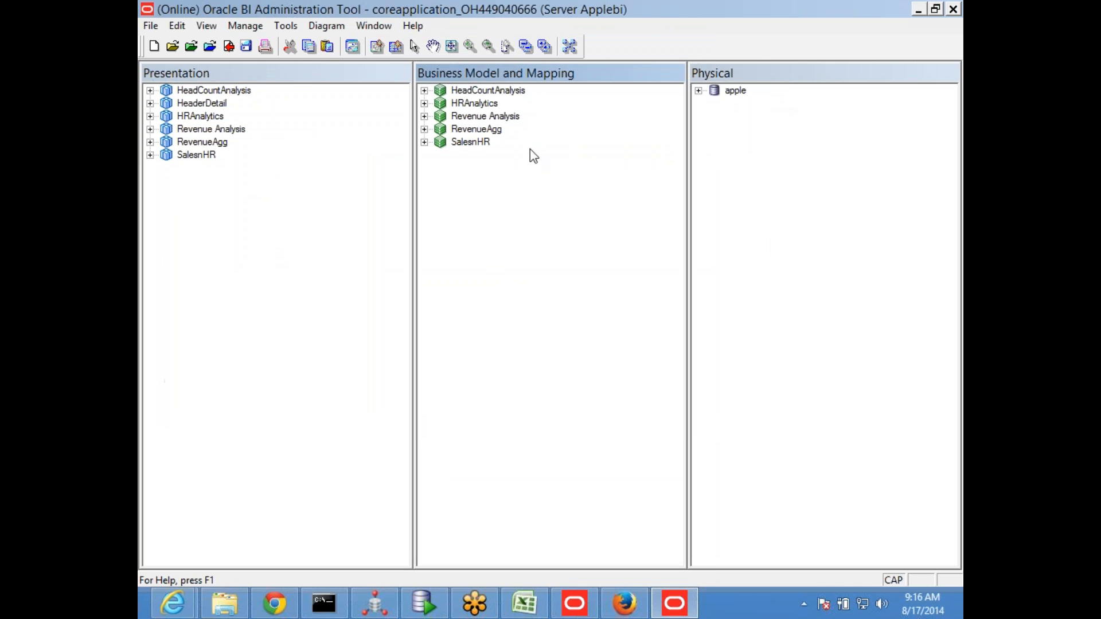
{"action": "left_click", "coordinate": [246, 46]}
{"action": "left_click", "coordinate": [573, 343]}
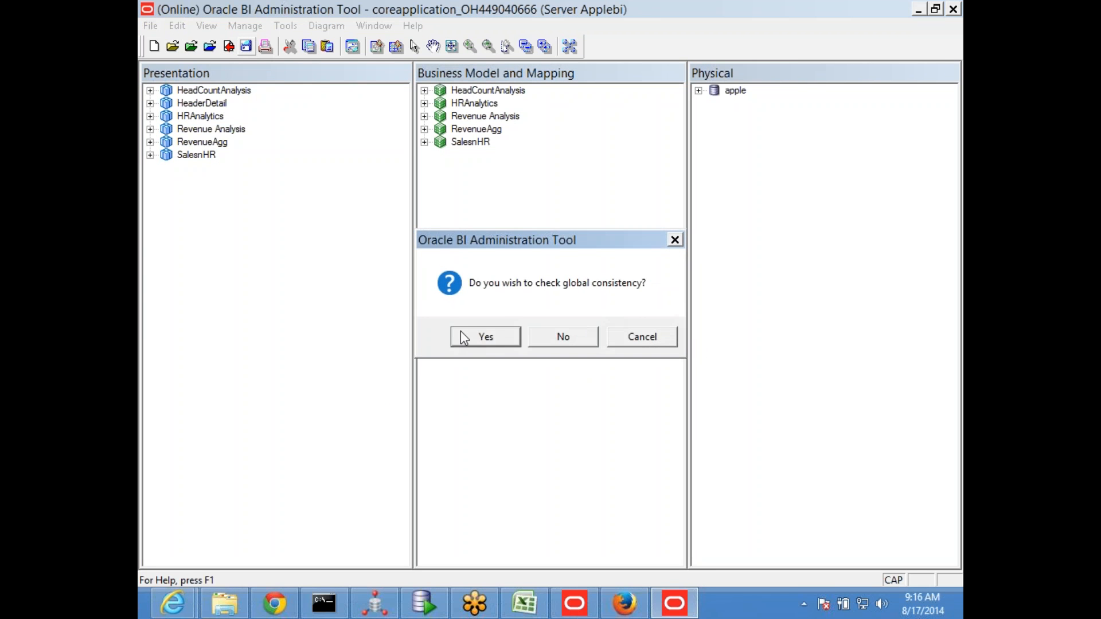
{"action": "key", "text": "Return"}
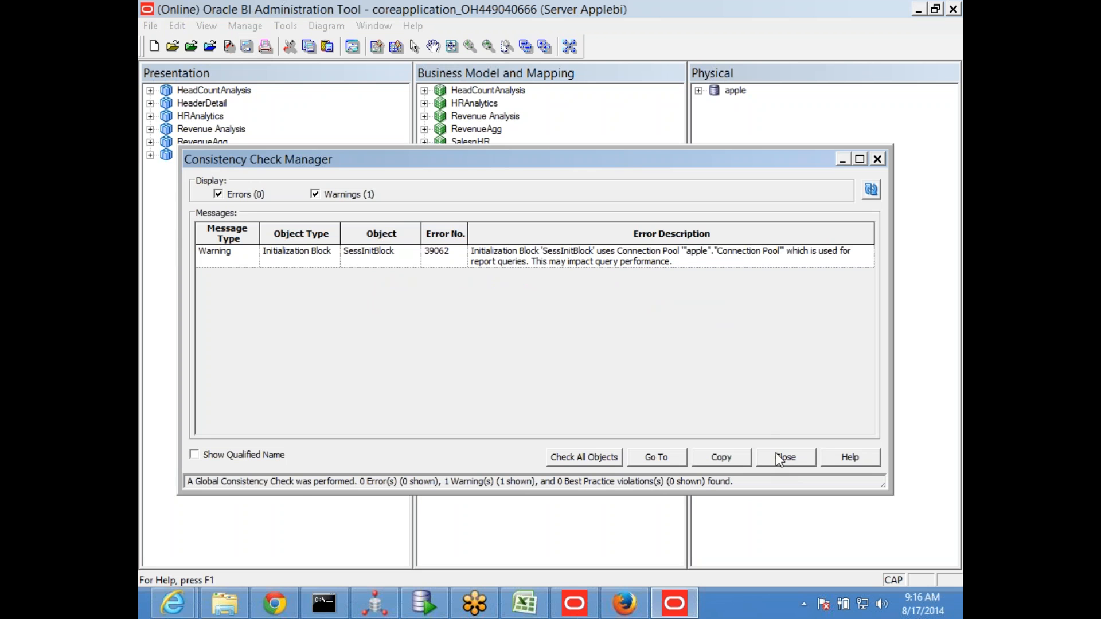
{"action": "left_click", "coordinate": [783, 388]}
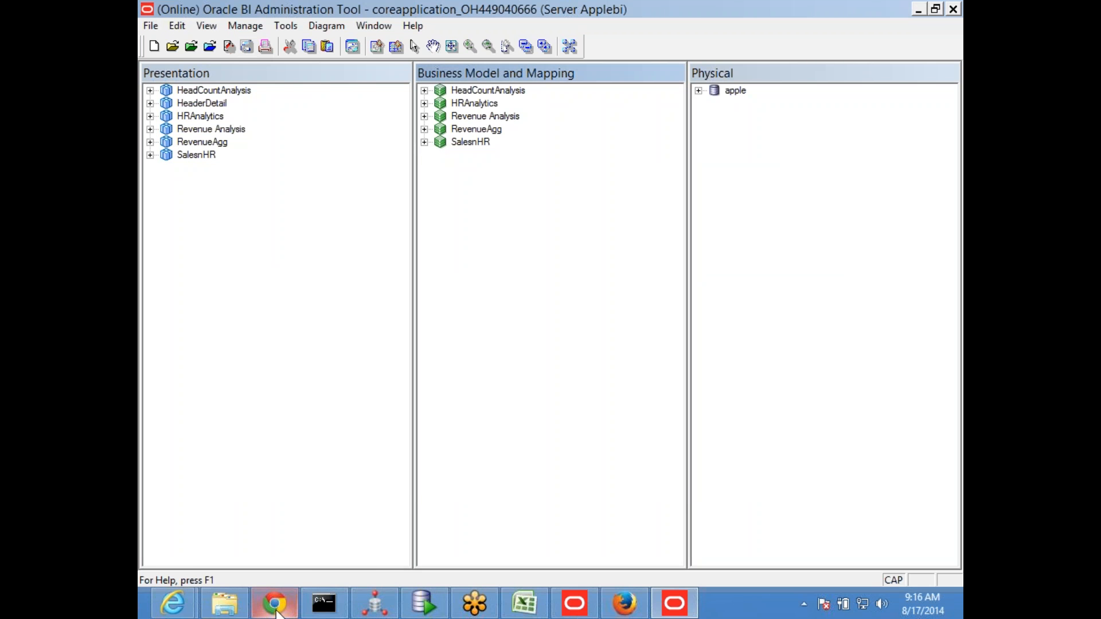
Switch to Firefox and try to sign in to Oracle Business Intelligence with 1 added to the user_america User ID
{"action": "left_click", "coordinate": [634, 613]}
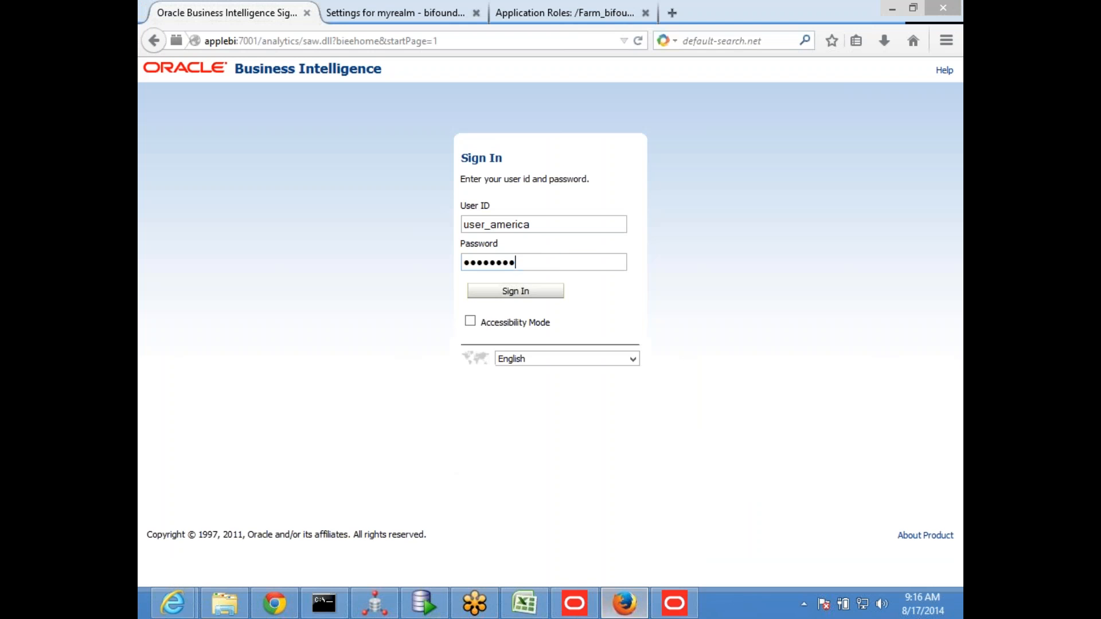
{"action": "left_click", "coordinate": [541, 228]}
{"action": "type", "text": "1"}
{"action": "left_click", "coordinate": [533, 291]}
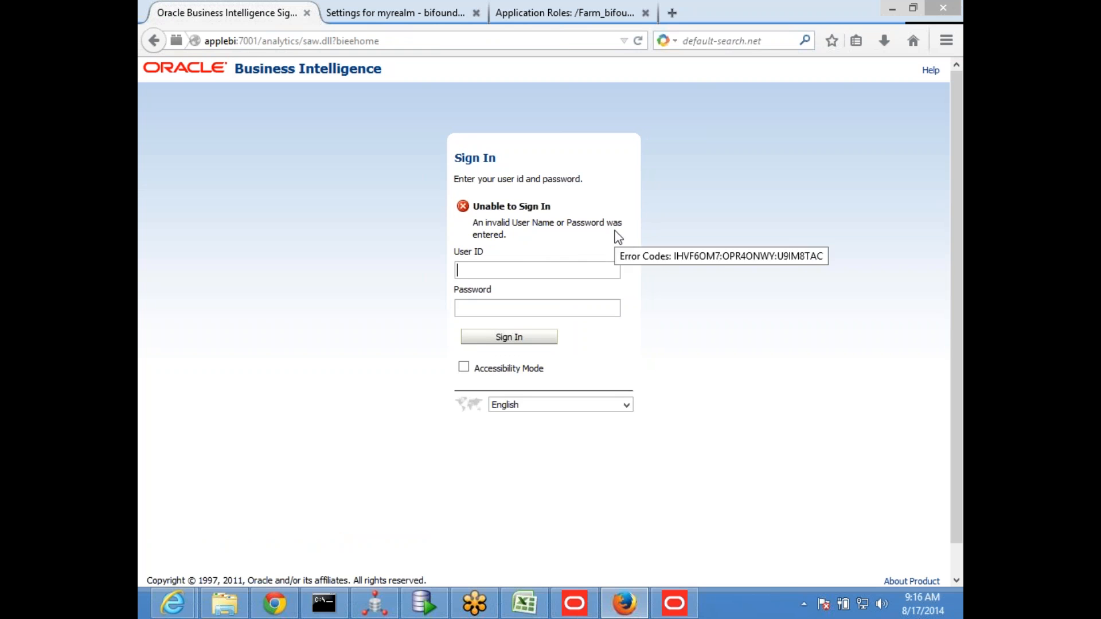
Sign in to Oracle Business Intelligence with the User ID user_america and the account password
{"action": "left_click", "coordinate": [489, 270]}
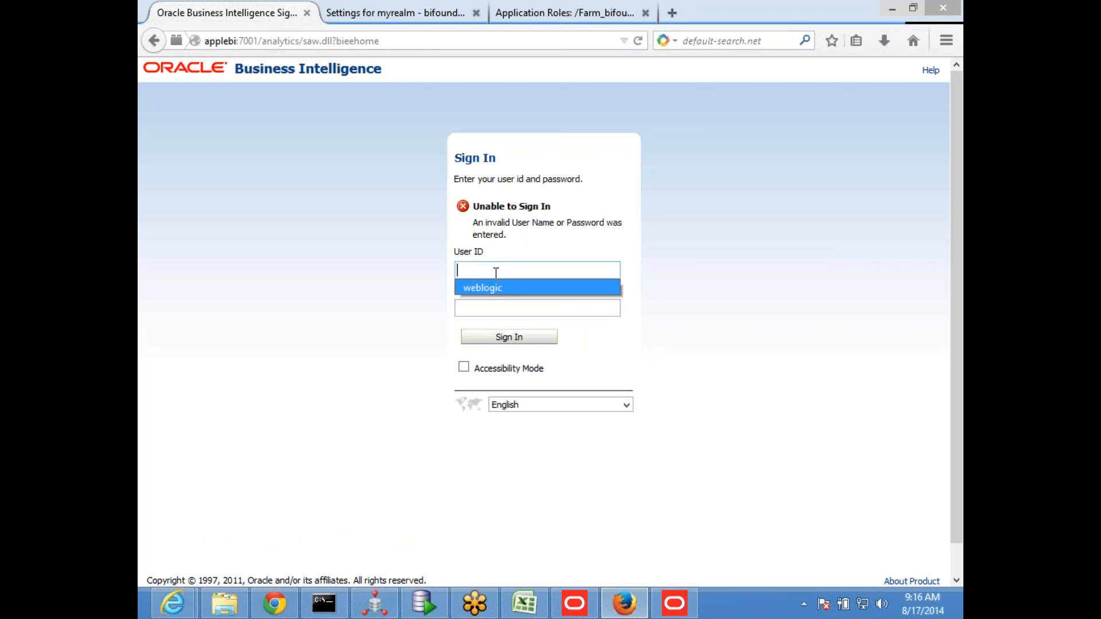
{"action": "left_click", "coordinate": [495, 273]}
{"action": "type", "text": "USER"}
{"action": "key", "text": "BackSpace"}
{"action": "key", "text": "BackSpace"}
{"action": "key", "text": "BackSpace"}
{"action": "key", "text": "BackSpace"}
{"action": "type", "text": "us"}
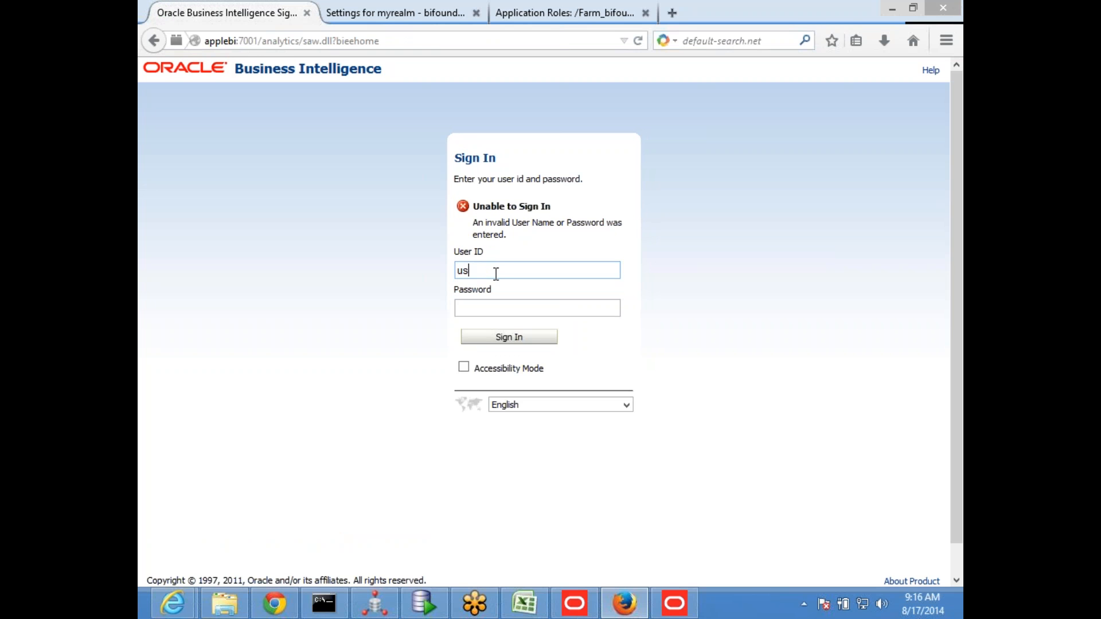
{"action": "type", "text": "er_america"}
{"action": "key", "text": "Tab"}
{"action": "type", "text": "*********"}
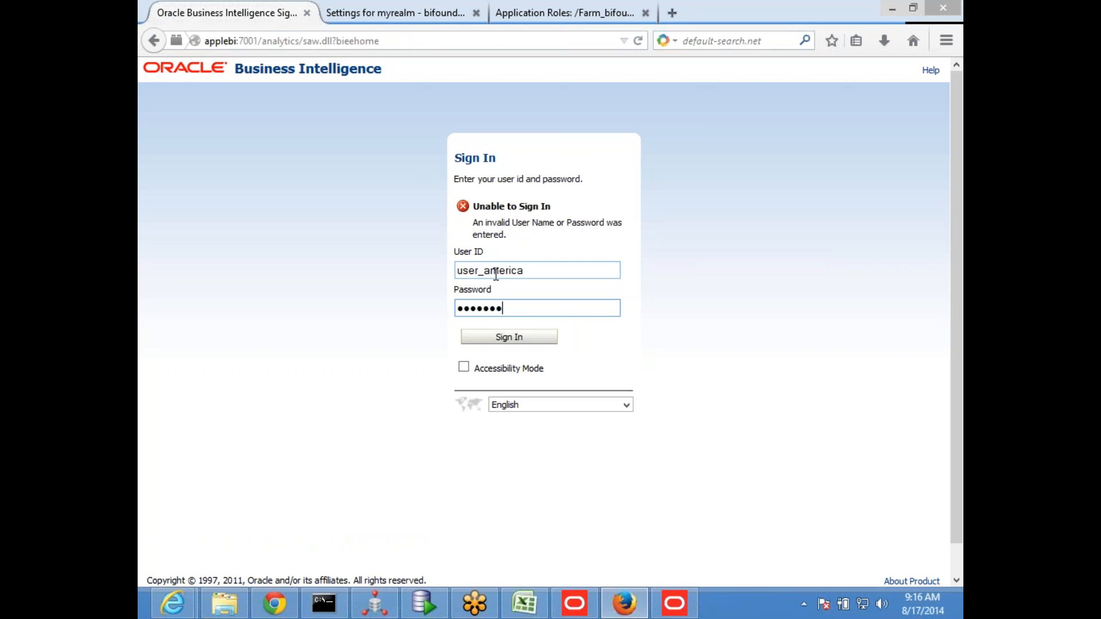
{"action": "key", "text": "Return"}
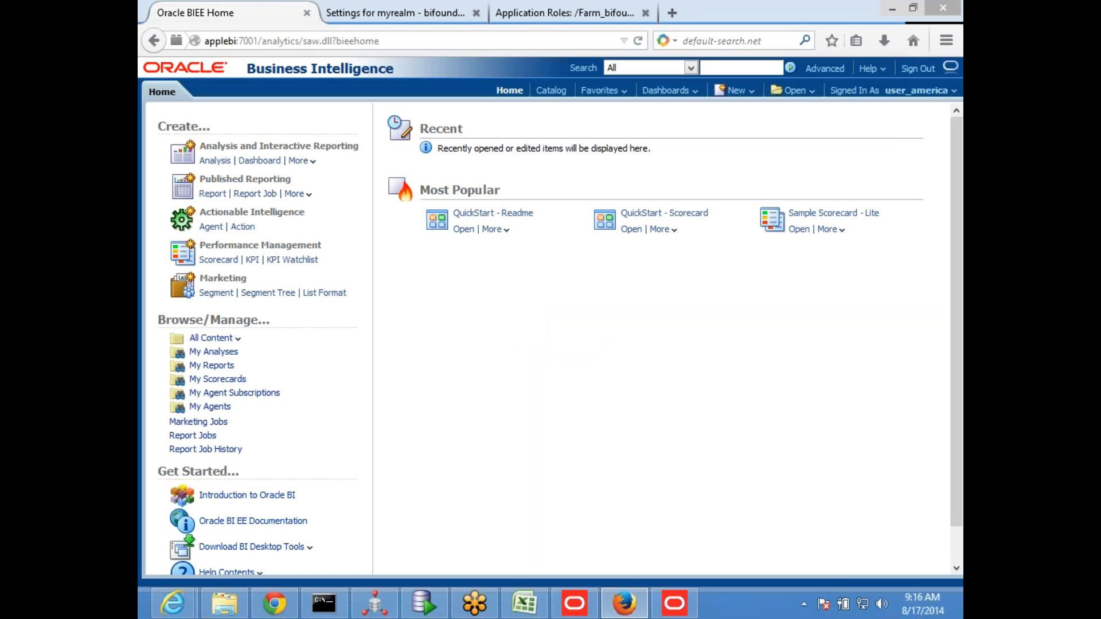
Check the creation options and the subject areas offered for a new analysis as user_america
{"action": "left_click", "coordinate": [748, 91]}
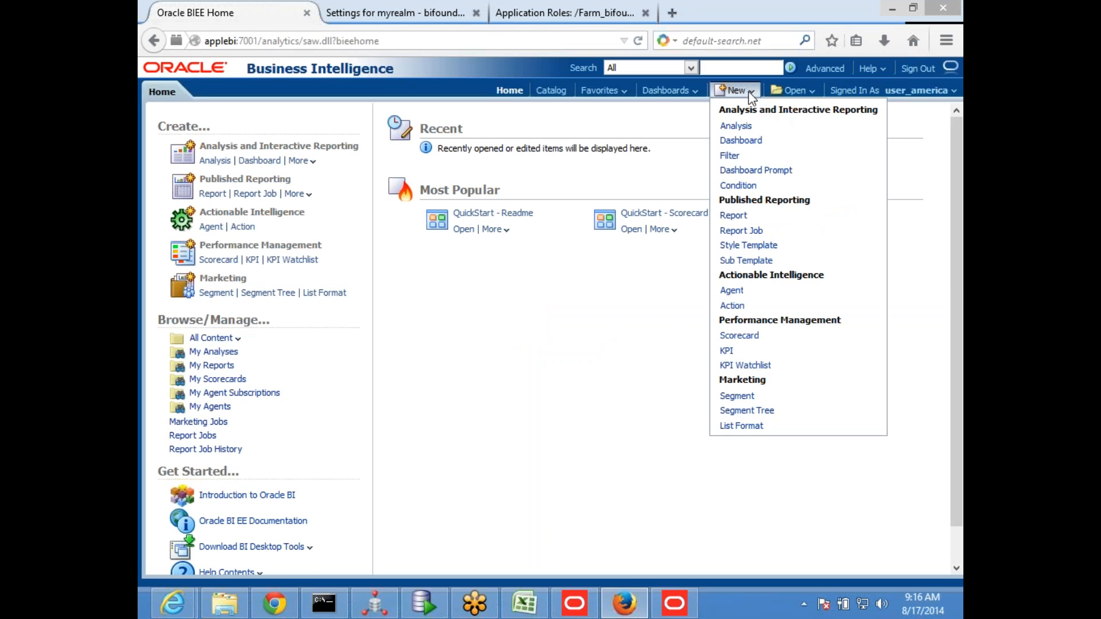
{"action": "left_click", "coordinate": [735, 126]}
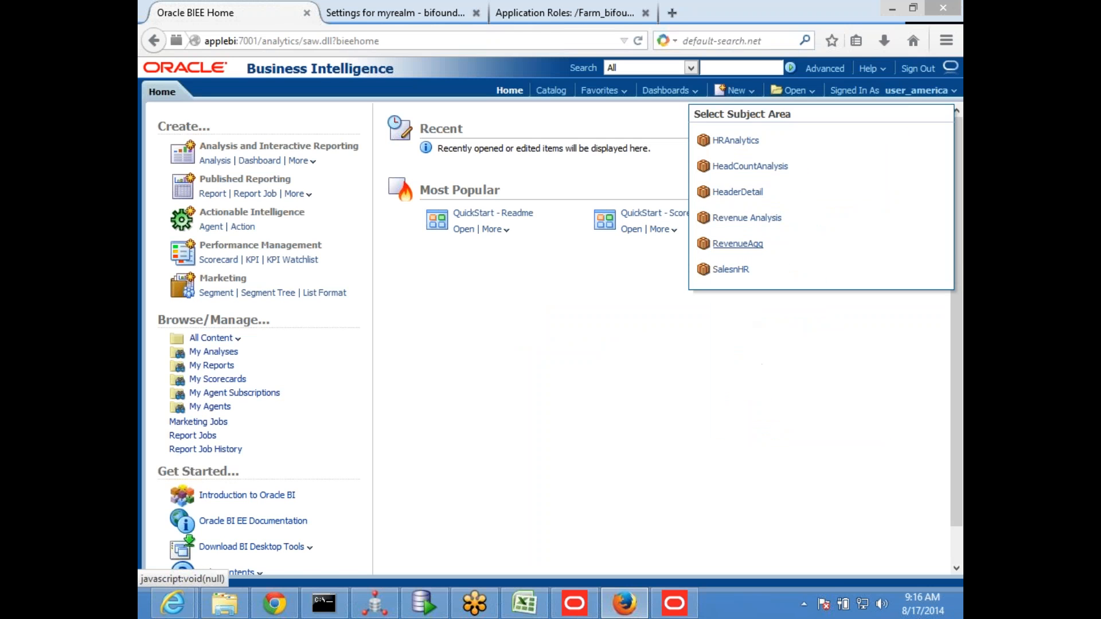
{"action": "left_click", "coordinate": [667, 353]}
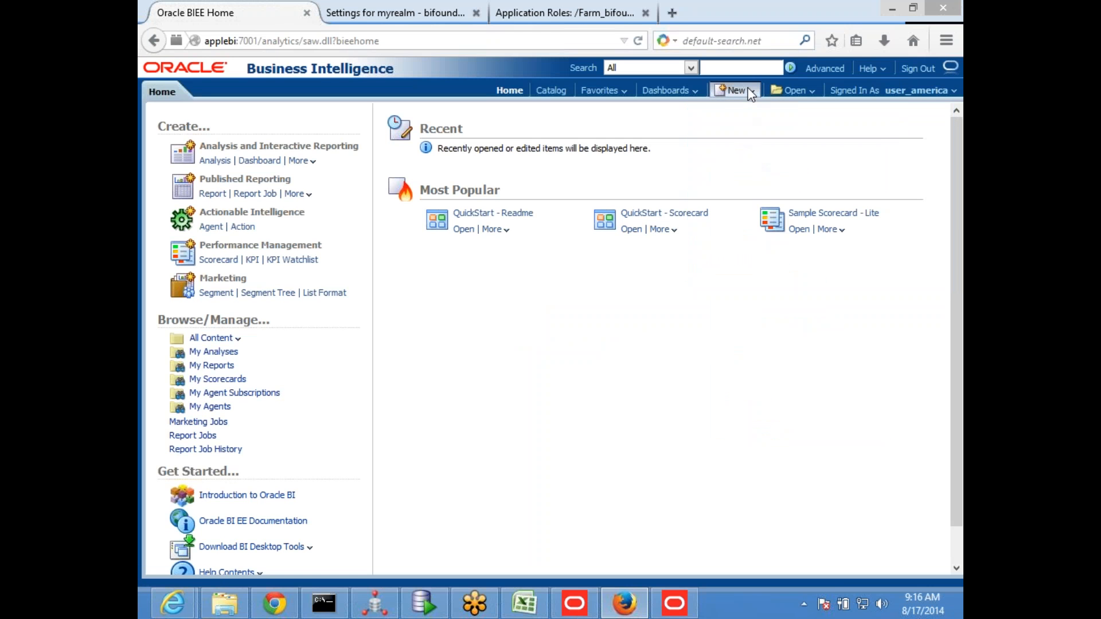
{"action": "left_click", "coordinate": [736, 90]}
Sign out, find the user1 row in SQL Developer's EXT_SEC results, and return to the Oracle Business Intelligence sign-in page
{"action": "left_click", "coordinate": [918, 68]}
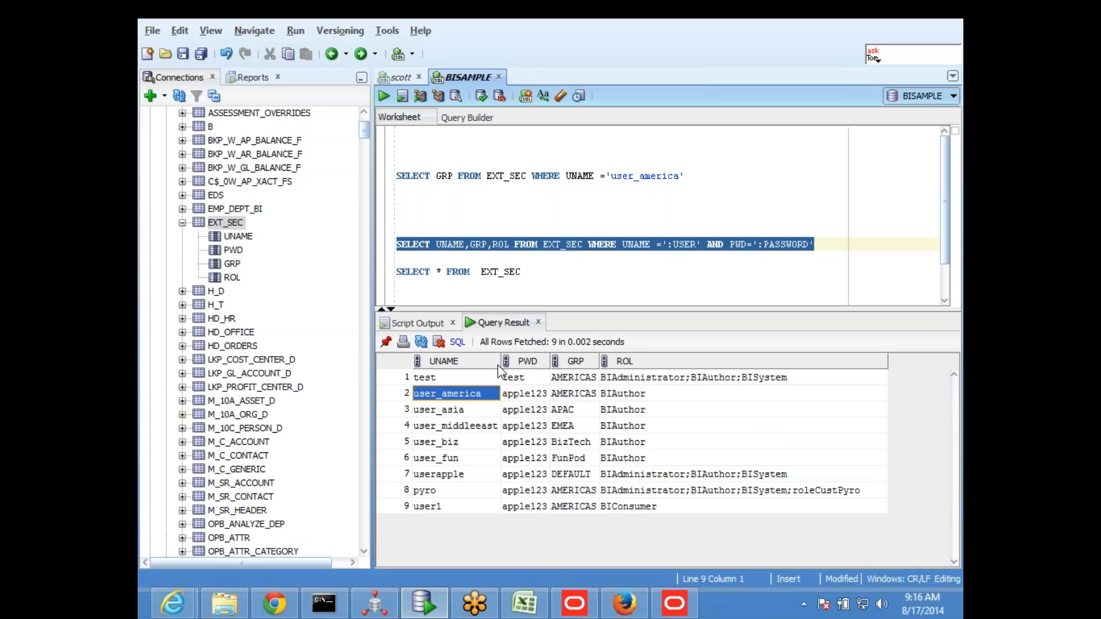
{"action": "left_click", "coordinate": [452, 508]}
{"action": "key", "text": "alt+Tab"}
{"action": "left_click", "coordinate": [458, 288]}
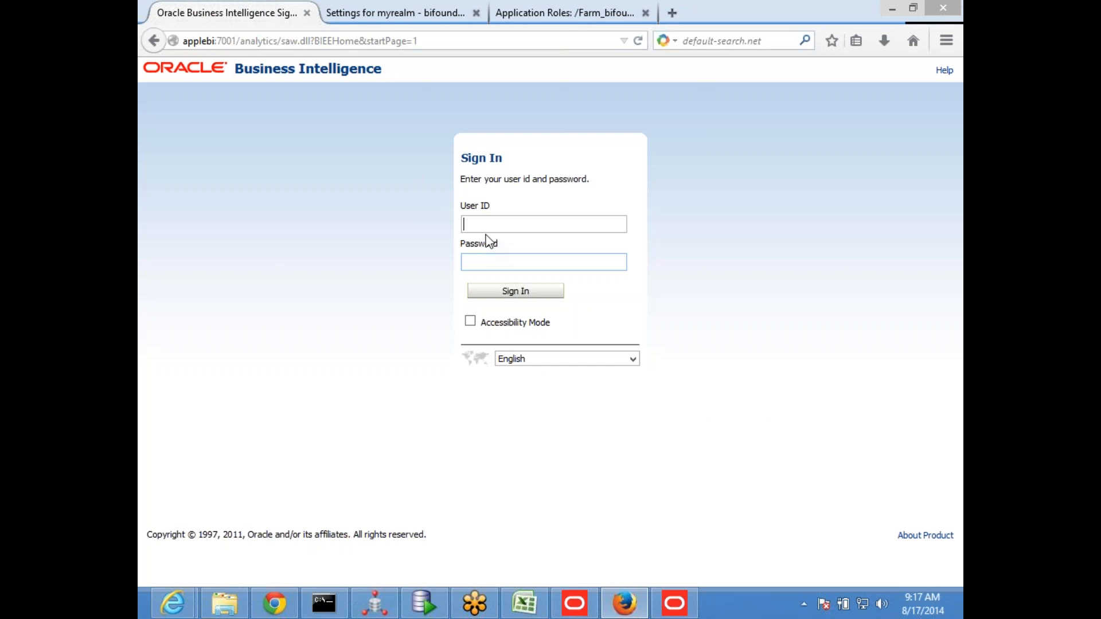
Sign in with the User ID user1 and the account password, and check which items this user can create
{"action": "left_click", "coordinate": [489, 218]}
{"action": "type", "text": "user1"}
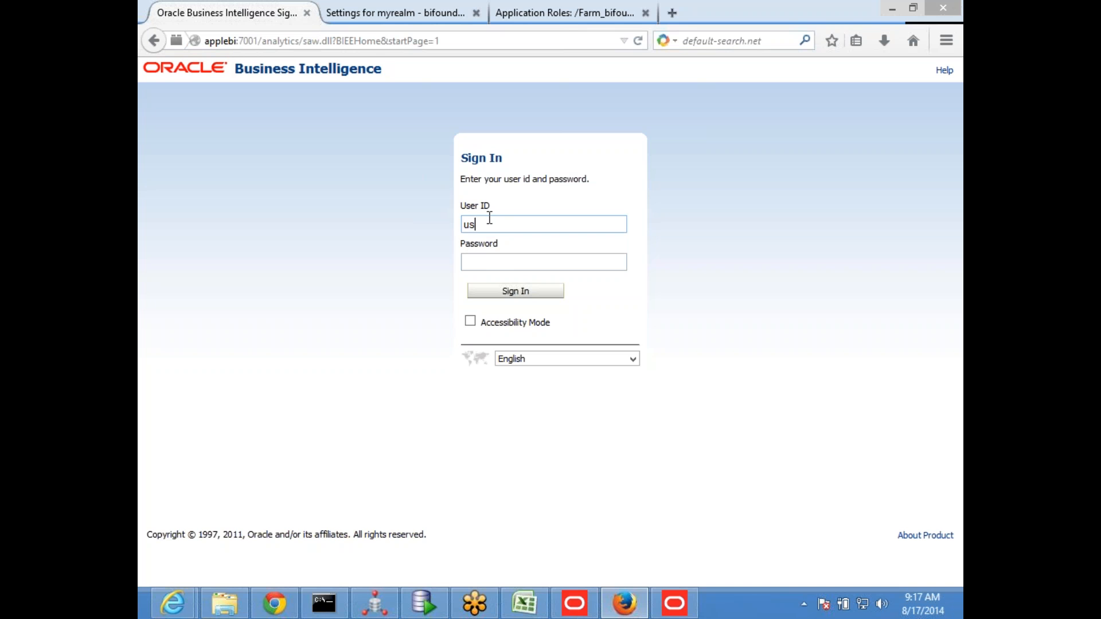
{"action": "key", "text": "Tab"}
{"action": "type", "text": "welcome1"}
{"action": "key", "text": "Return"}
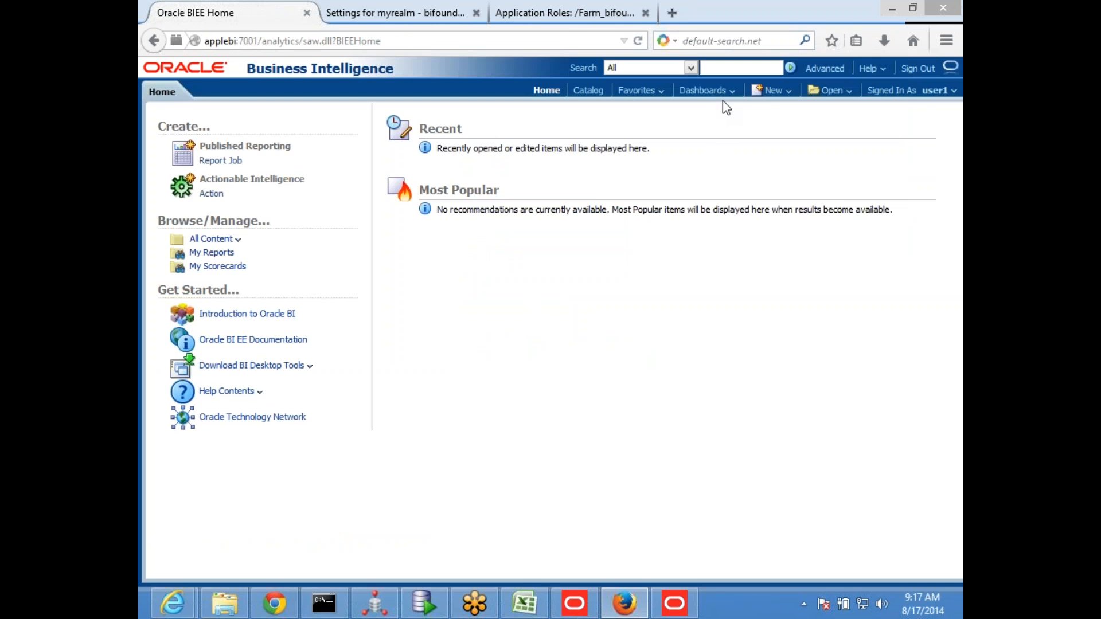
{"action": "left_click", "coordinate": [771, 90]}
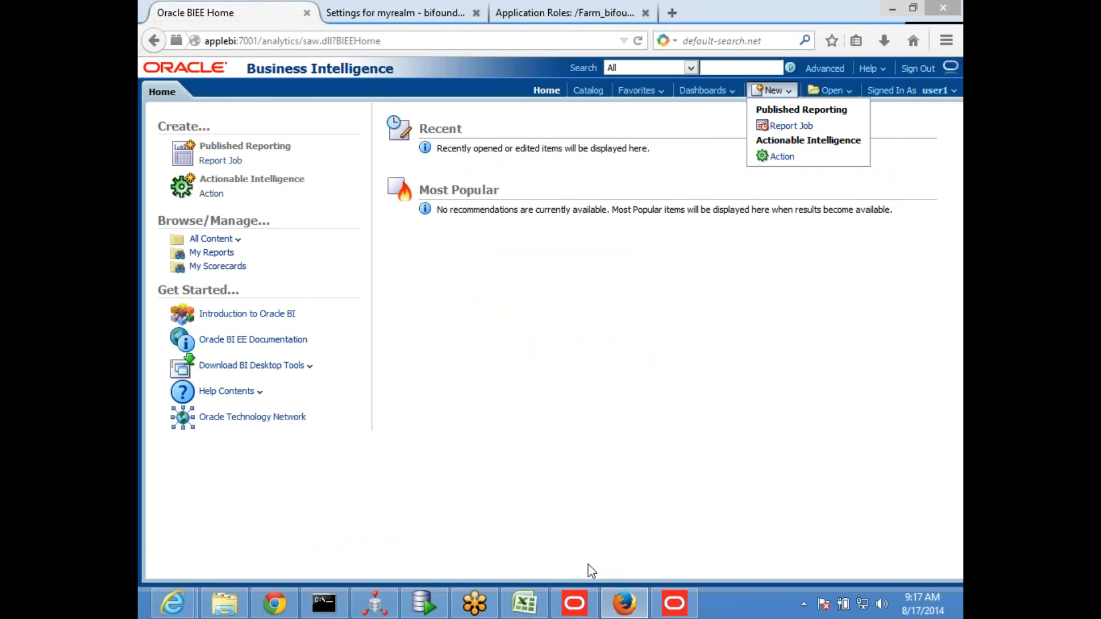
Switch to SQL Developer and change the user name in the EXT_SEC INSERT statement to user2
{"action": "left_click", "coordinate": [427, 607]}
{"action": "left_click", "coordinate": [664, 246]}
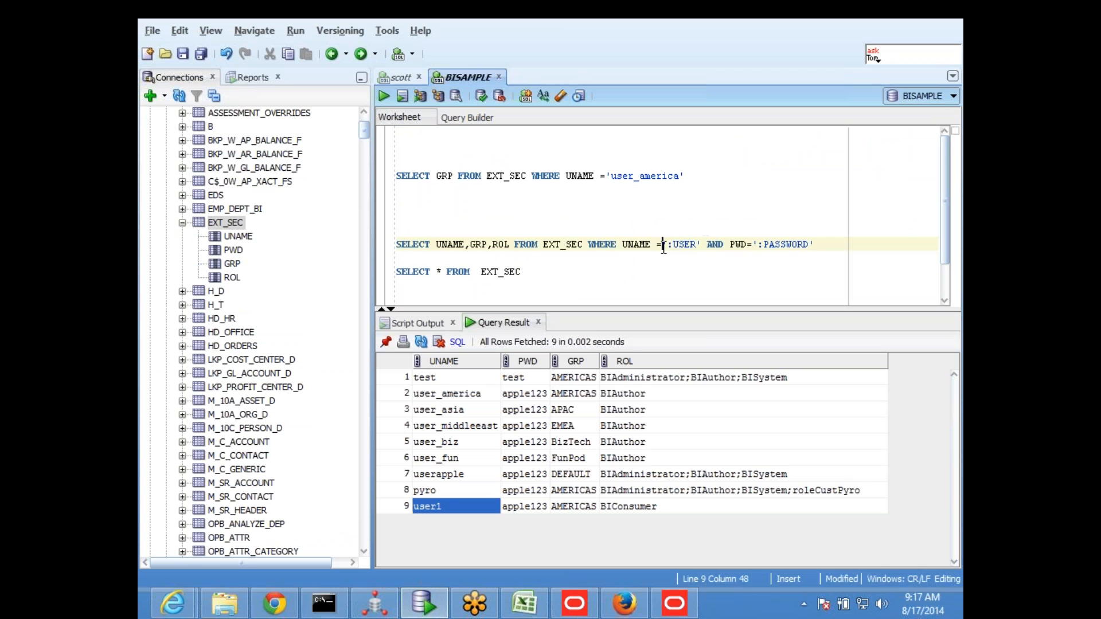
{"action": "scroll", "coordinate": [601, 236], "scroll_direction": "down", "scroll_amount": 1}
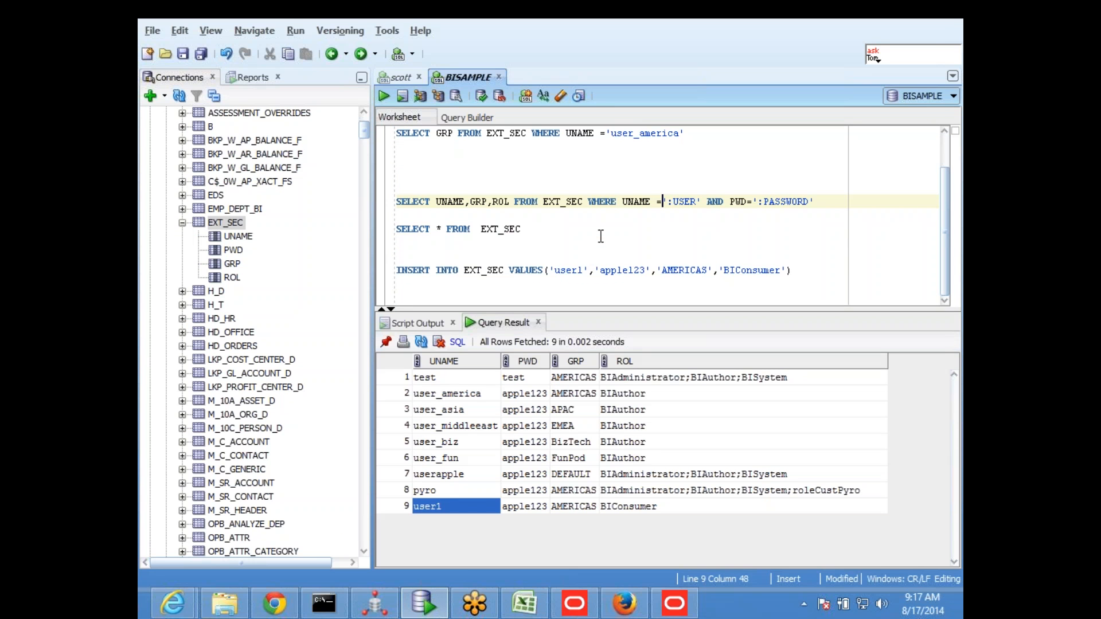
{"action": "left_click", "coordinate": [579, 271]}
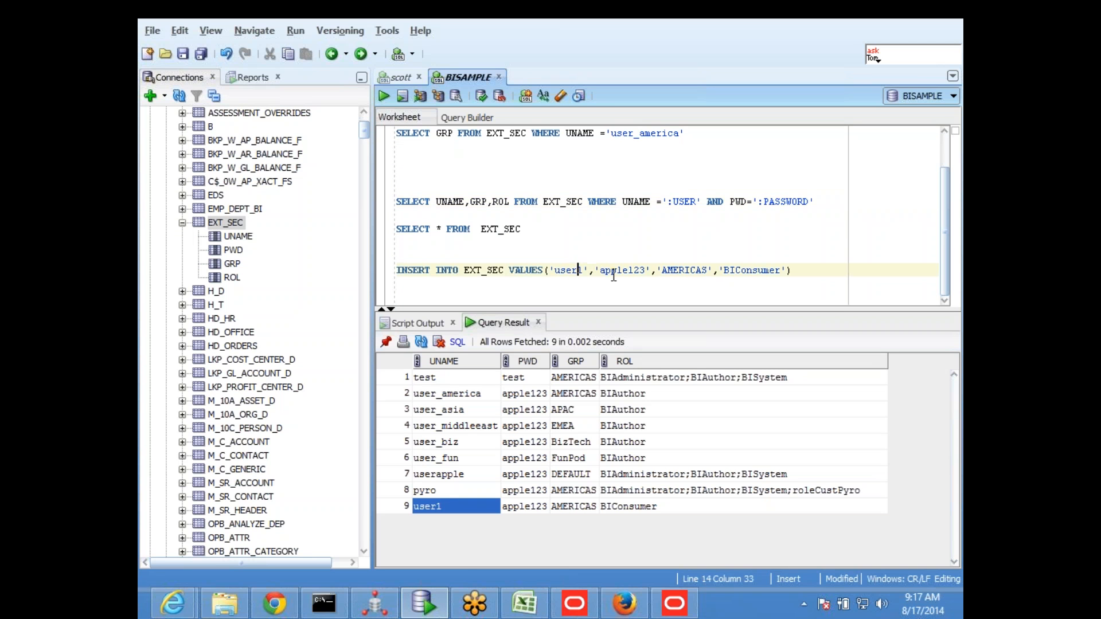
{"action": "key", "text": "BackSpace"}
{"action": "type", "text": "2"}
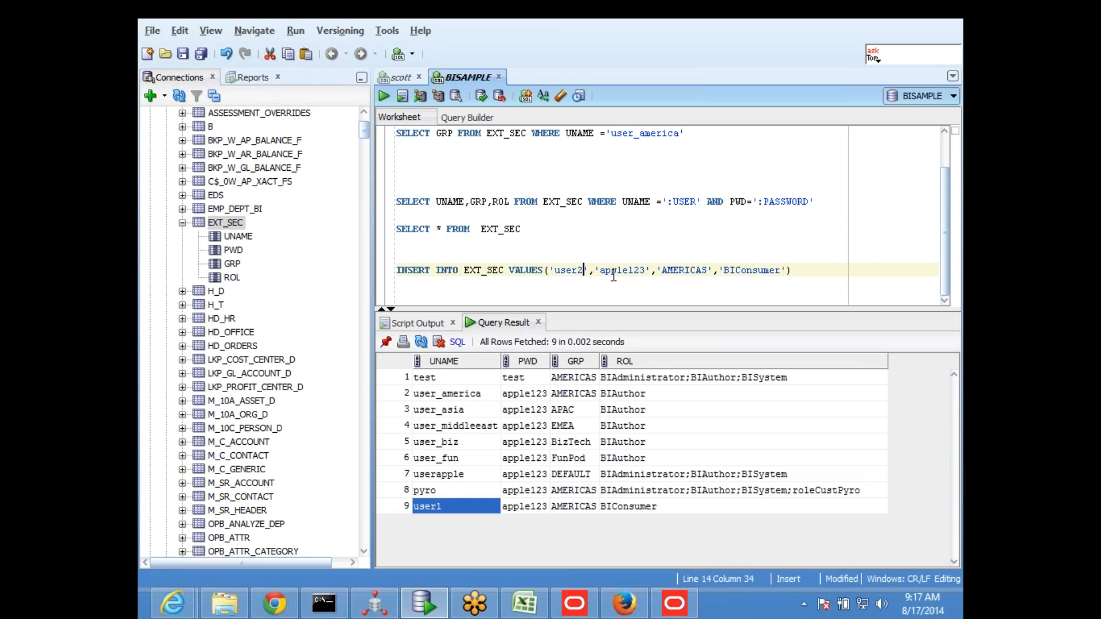
Change the role value in the INSERT statement to BIAuthor
{"action": "key", "text": "ctrl+Right"}
{"action": "key", "text": "ctrl+Right"}
{"action": "key", "text": "ctrl+Right"}
{"action": "key", "text": "ctrl+Right"}
{"action": "key", "text": "ctrl+Right"}
{"action": "key", "text": "Right"}
{"action": "key", "text": "Right"}
{"action": "key", "text": "Right"}
{"action": "key", "text": "Right"}
{"action": "key", "text": "Right"}
{"action": "key", "text": "Right"}
{"action": "key", "text": "Right"}
{"action": "key", "text": "Right"}
{"action": "key", "text": "Right"}
{"action": "key", "text": "Right"}
{"action": "key", "text": "Right"}
{"action": "key", "text": "Right"}
{"action": "key", "text": "BackSpace"}
{"action": "key", "text": "BackSpace"}
{"action": "key", "text": "BackSpace"}
{"action": "key", "text": "BackSpace"}
{"action": "key", "text": "BackSpace"}
{"action": "key", "text": "BackSpace"}
{"action": "key", "text": "BackSpace"}
{"action": "key", "text": "BackSpace"}
{"action": "type", "text": "Autho"}
Run the INSERT statement to add the user2 row to EXT_SEC
{"action": "left_click_drag", "start_coordinate": [796, 276], "coordinate": [389, 272]}
{"action": "left_click", "coordinate": [384, 98]}
{"action": "left_click", "coordinate": [560, 258]}
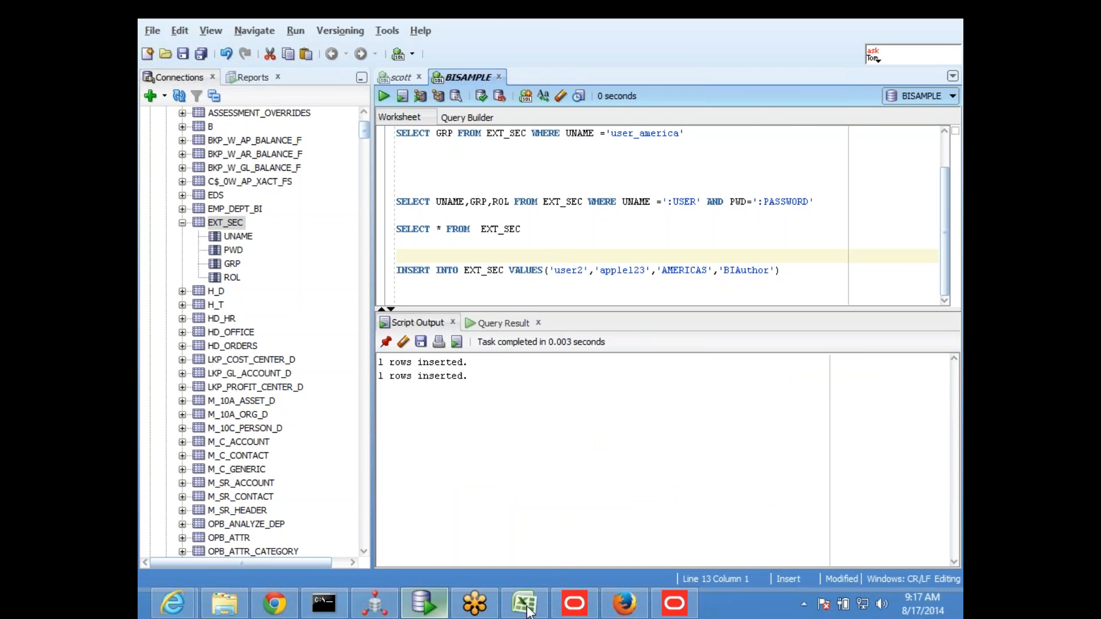
Switch to Firefox, sign out, and sign in again with the User ID user2 and the account password
{"action": "left_click", "coordinate": [624, 603]}
{"action": "left_click", "coordinate": [912, 71]}
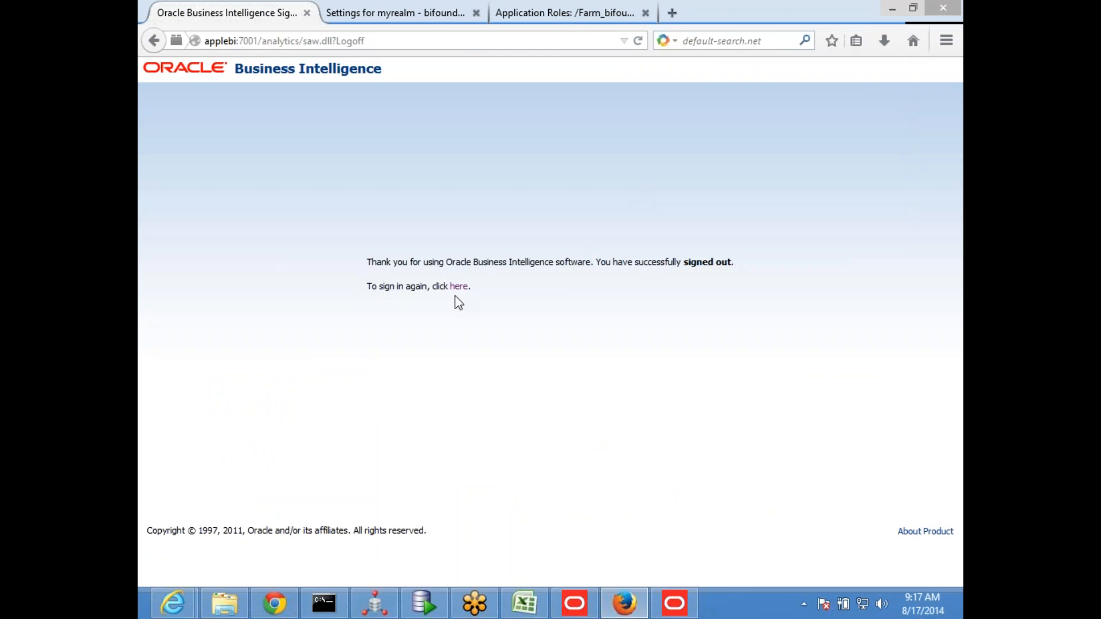
{"action": "left_click", "coordinate": [459, 286]}
{"action": "left_click", "coordinate": [518, 227]}
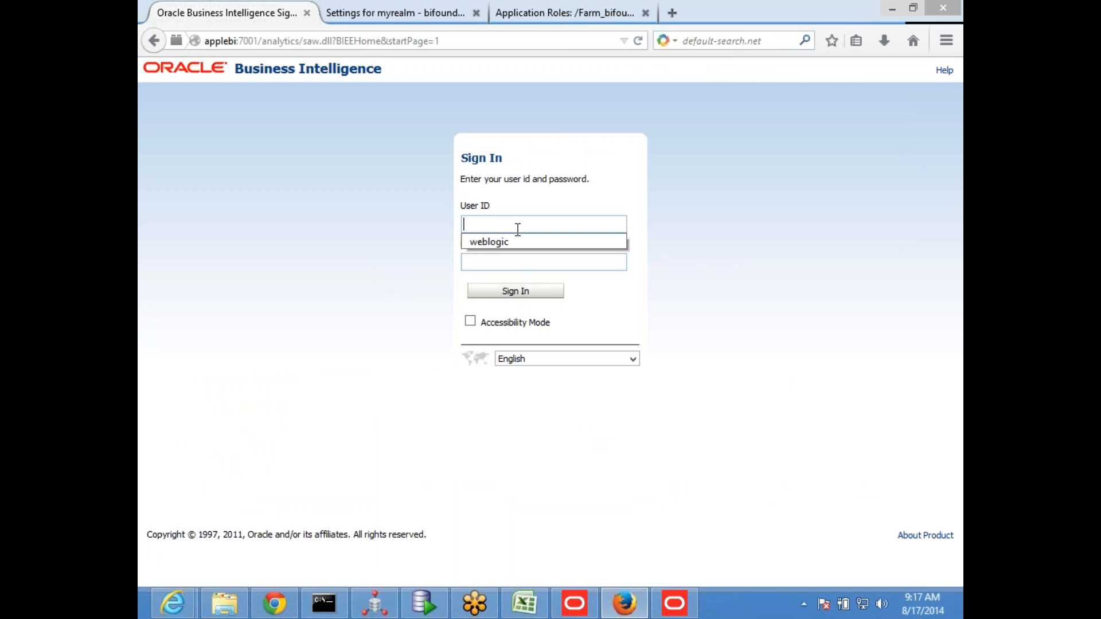
{"action": "type", "text": "user2"}
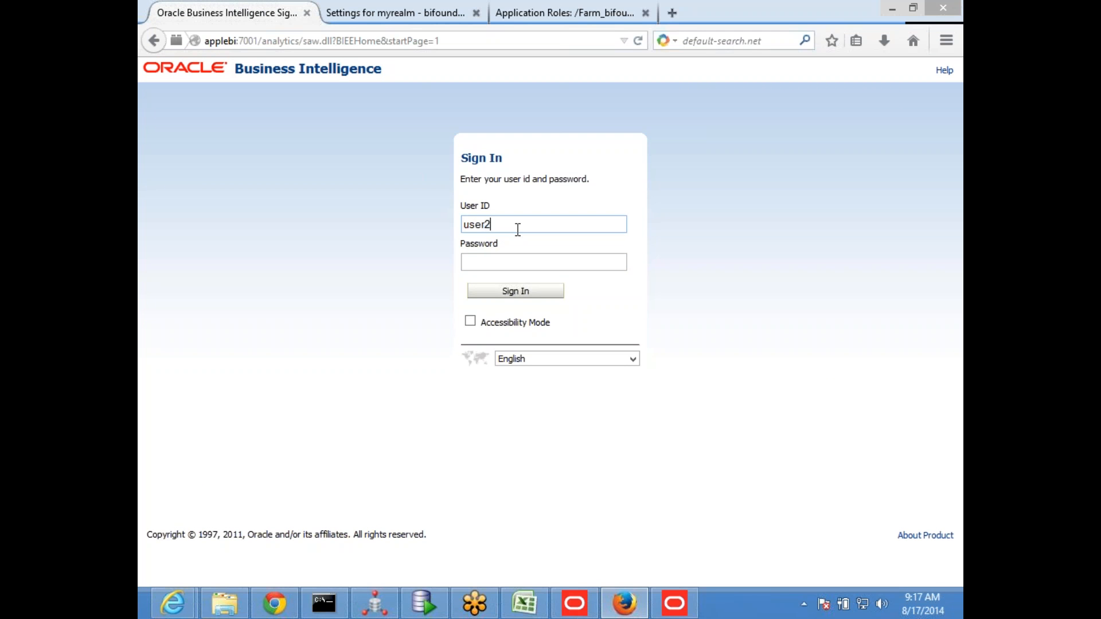
{"action": "key", "text": "Tab"}
{"action": "type", "text": "welcome1"}
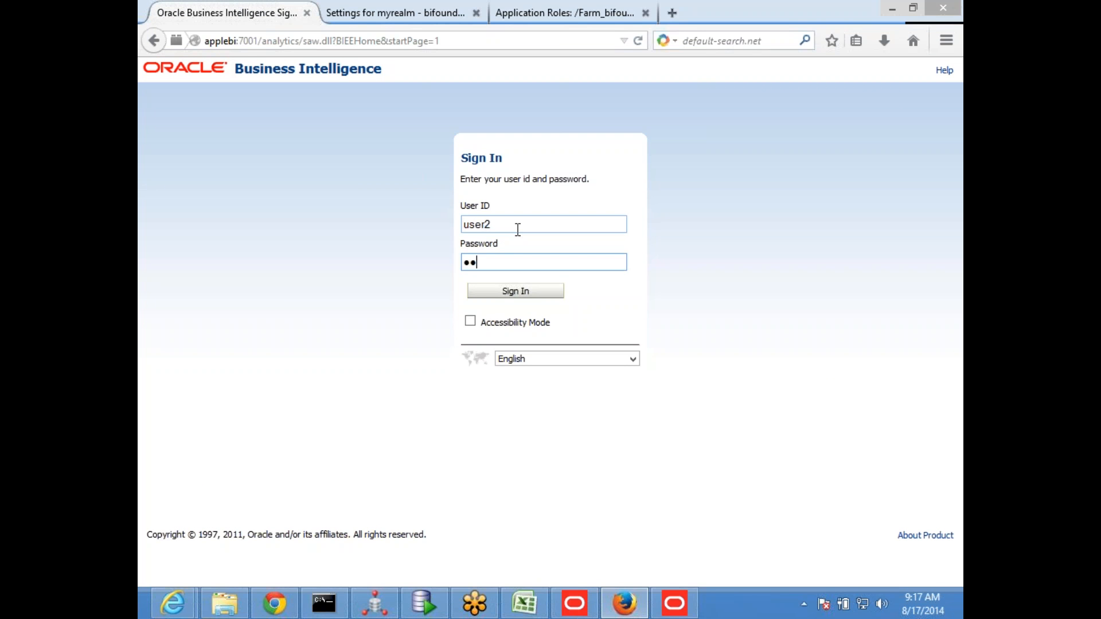
{"action": "key", "text": "Return"}
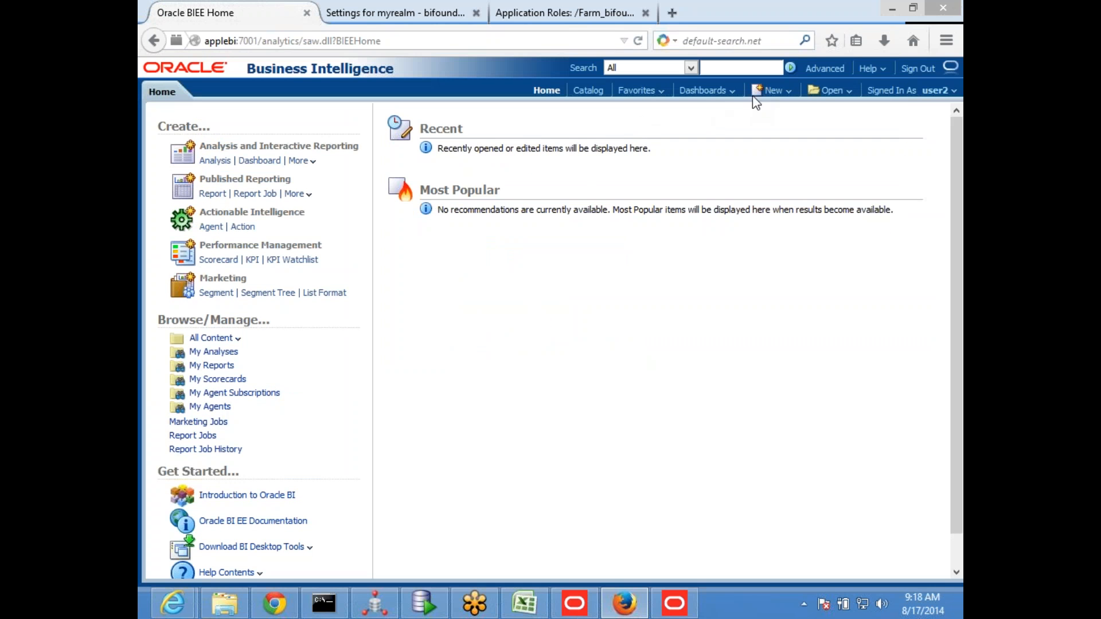
Check the creation options available to user2, including a new analysis
{"action": "left_click", "coordinate": [770, 92]}
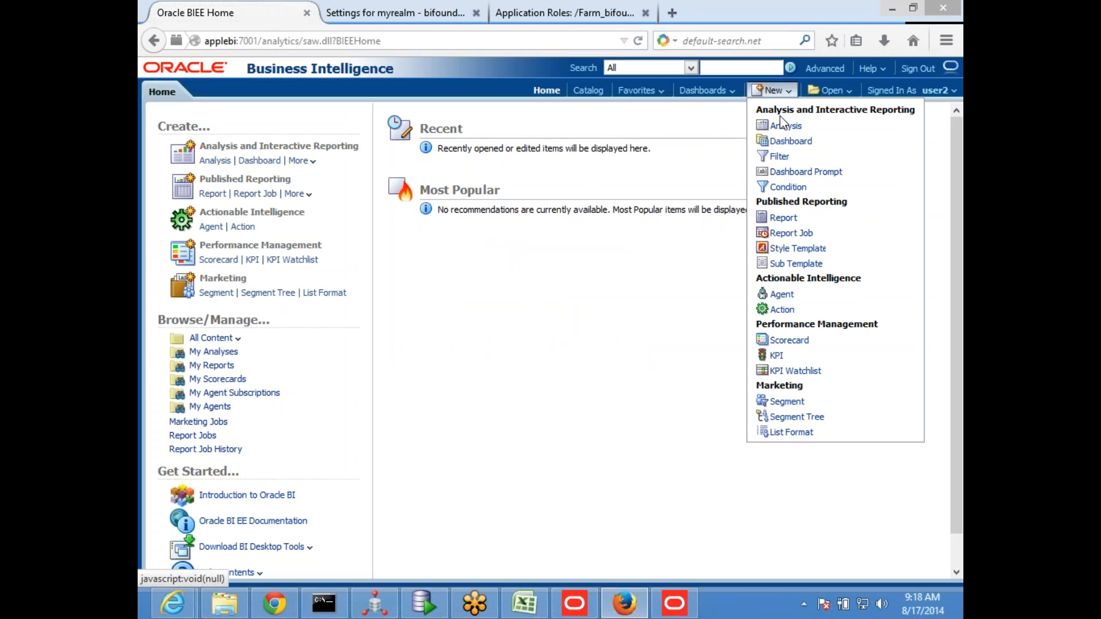
{"action": "left_click", "coordinate": [785, 126]}
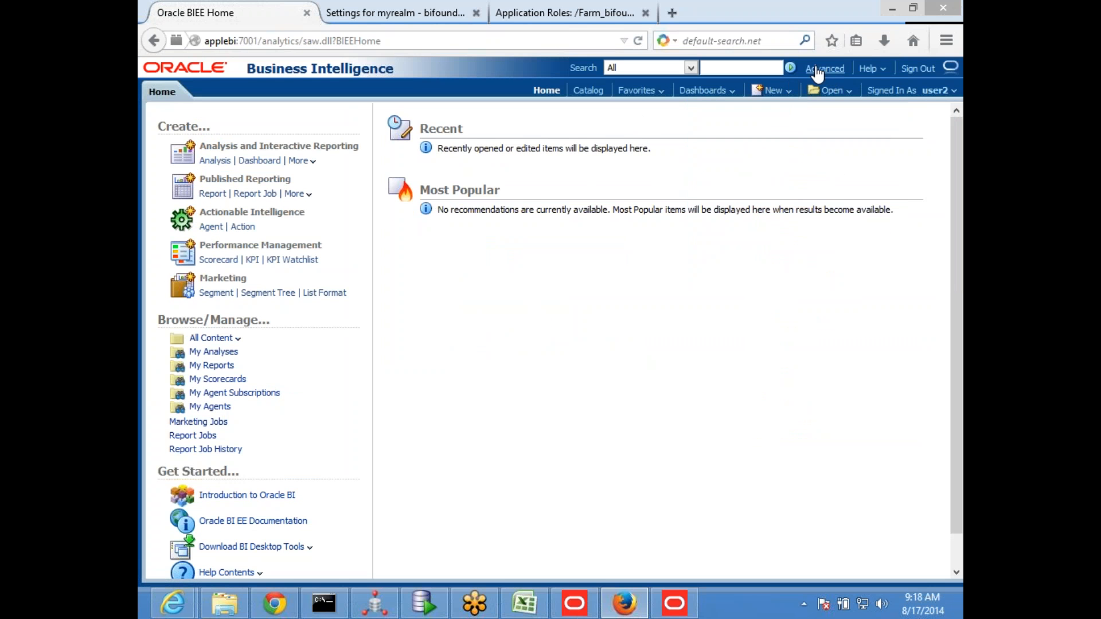
{"action": "left_click", "coordinate": [773, 91]}
{"action": "left_click", "coordinate": [782, 96]}
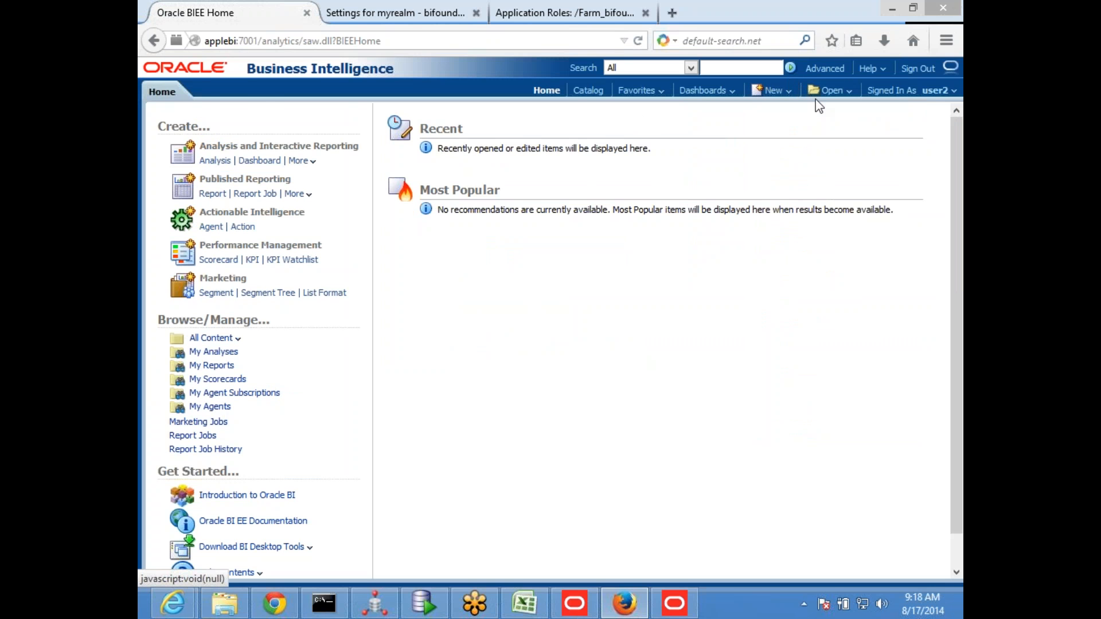
Switch to SQL Developer, query all rows of EXT_SEC and enlarge the worksheet area slightly
{"action": "key", "text": "alt+Tab"}
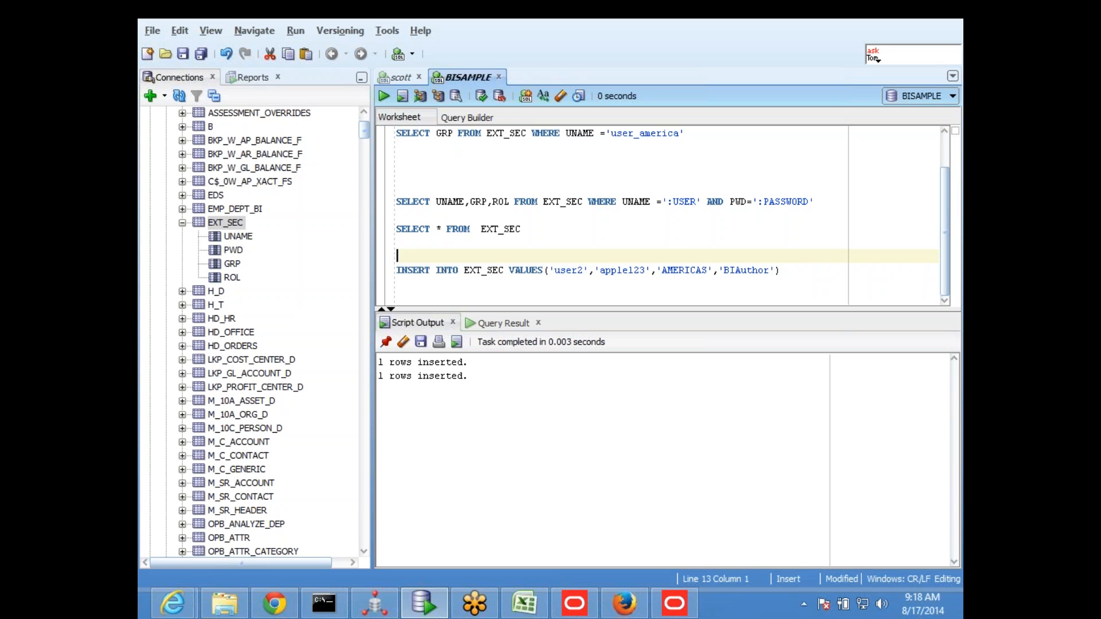
{"action": "left_click_drag", "start_coordinate": [566, 233], "coordinate": [318, 218]}
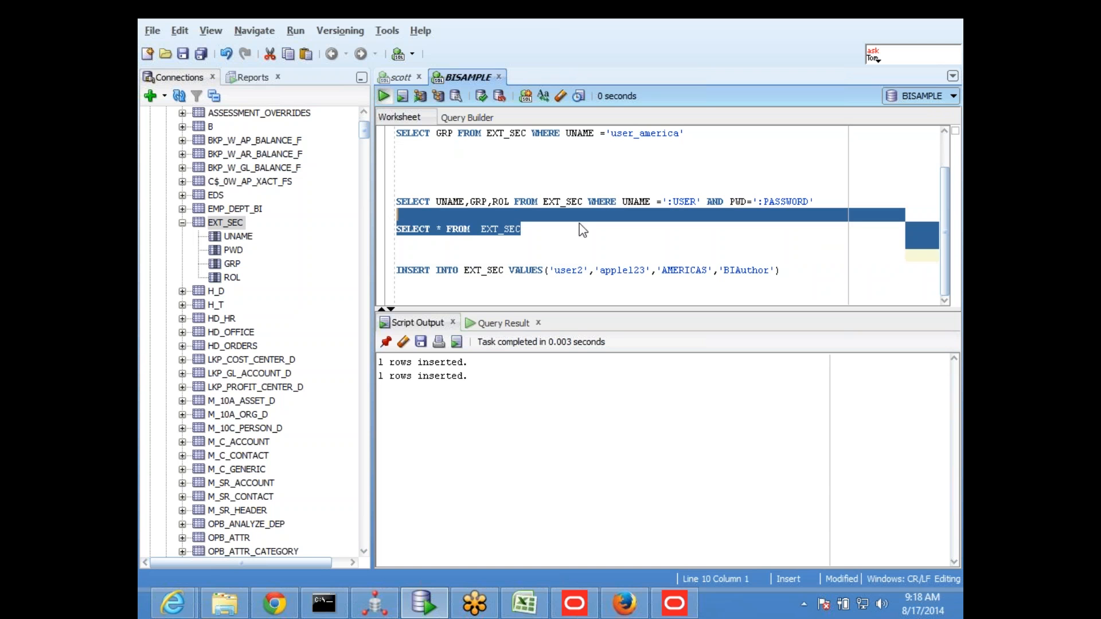
{"action": "left_click", "coordinate": [383, 95]}
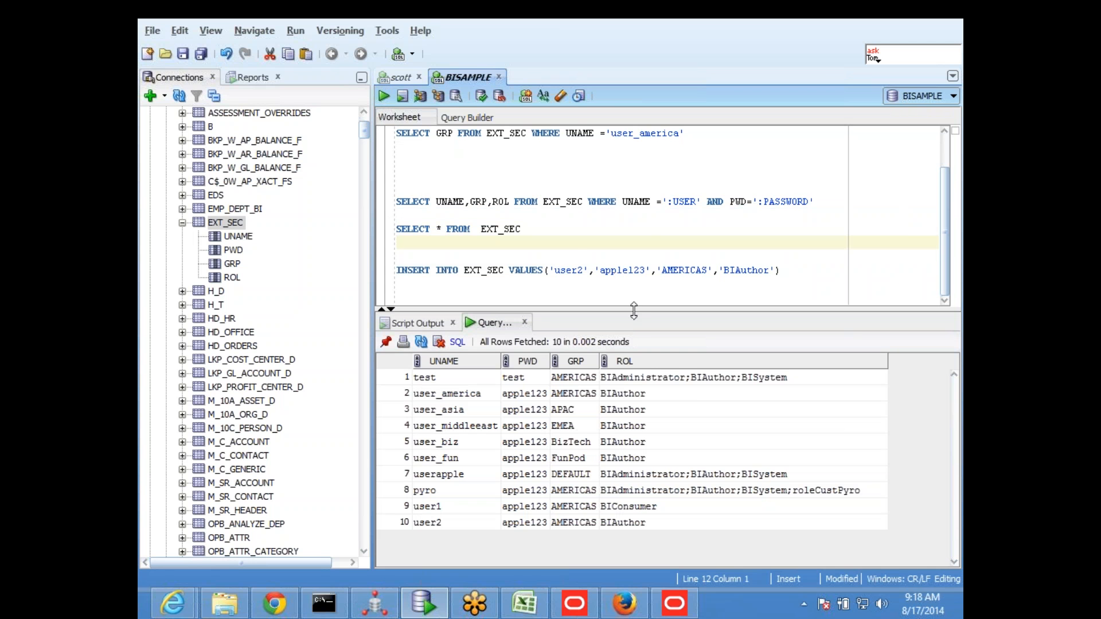
{"action": "left_click_drag", "start_coordinate": [635, 310], "coordinate": [635, 325]}
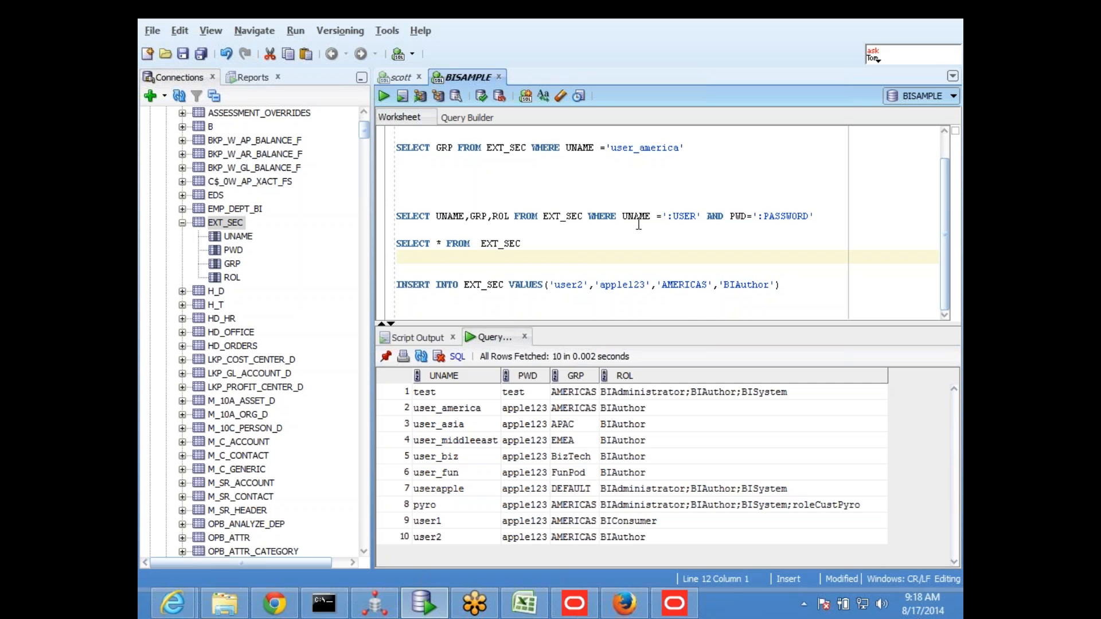
Write the statement UPDATE EXT_SEC SET ROL='' between the SELECT and INSERT statements
{"action": "key", "text": "Return"}
{"action": "key", "text": "Return"}
{"action": "type", "text": "UPDATE EXT_SEC SET "}
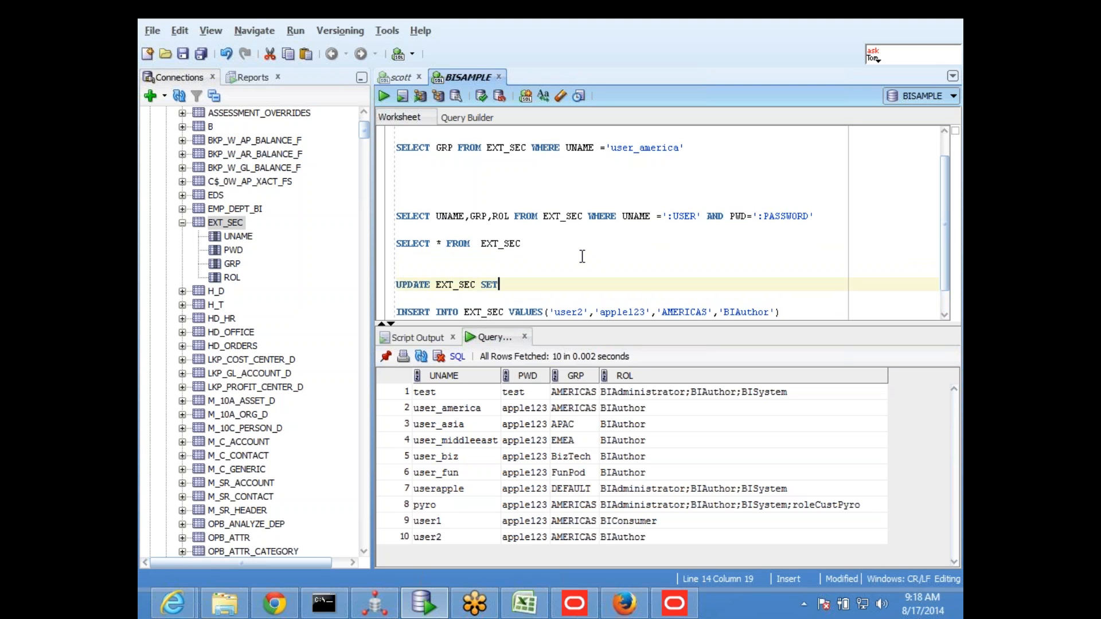
{"action": "type", "text": "ROL=''"}
Copy BIAdministrator;BIAuthor; from the userapple row's ROL value into the quotes of the UPDATE statement
{"action": "double_click", "coordinate": [691, 488]}
{"action": "left_click_drag", "start_coordinate": [701, 492], "coordinate": [597, 494]}
{"action": "key", "text": "ctrl+c"}
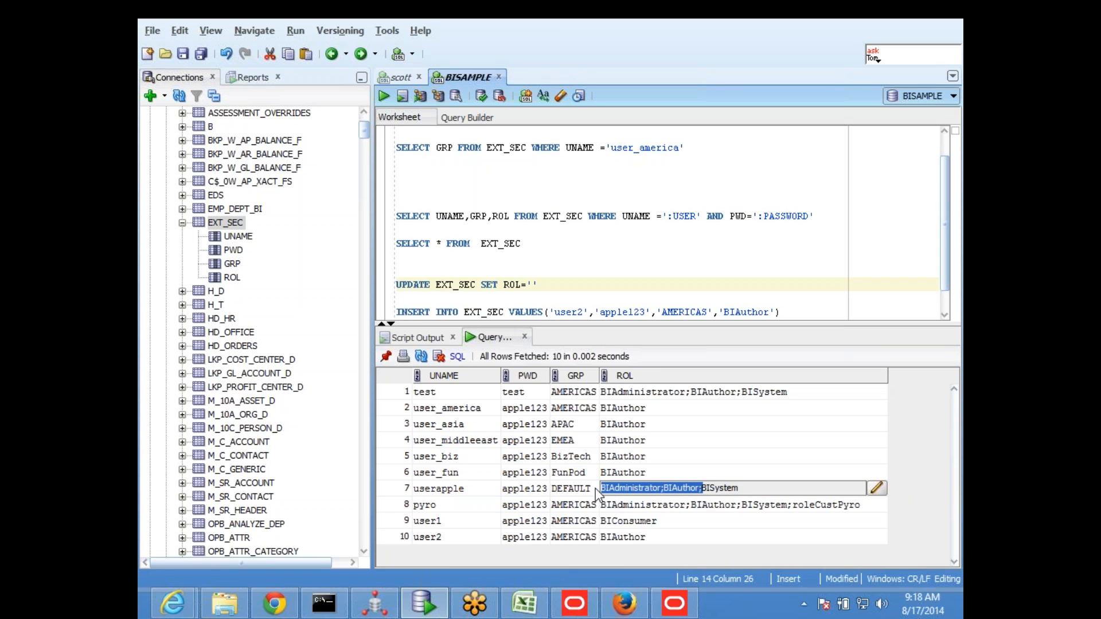
{"action": "left_click", "coordinate": [532, 284]}
{"action": "key", "text": "ctrl+v"}
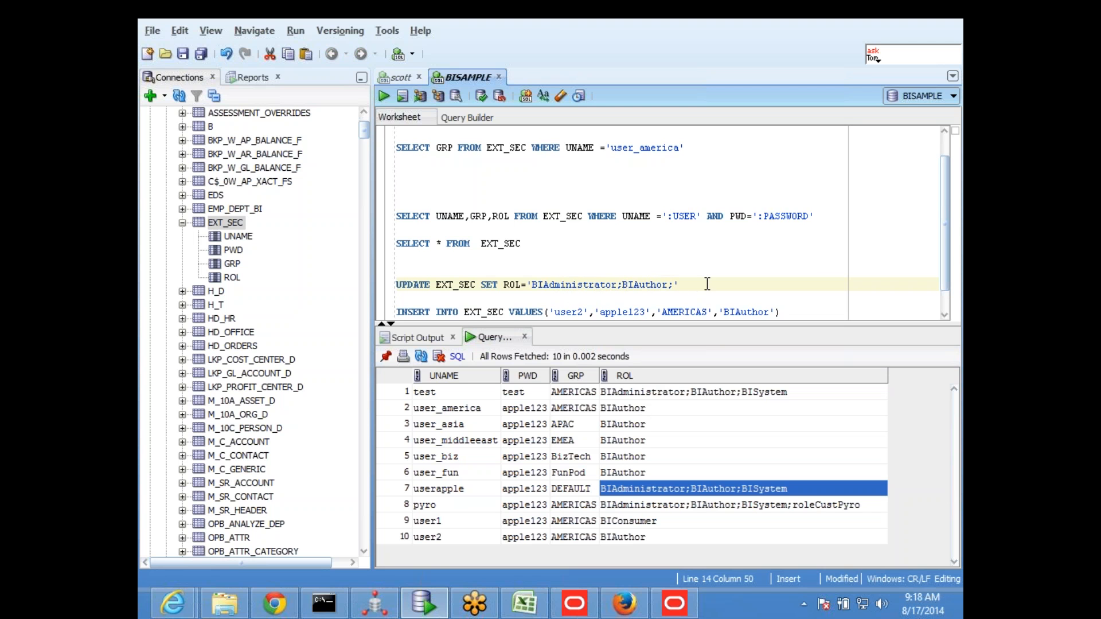
Run the UPDATE statement on EXT_SEC's ROL column and roll the change back
{"action": "left_click_drag", "start_coordinate": [679, 285], "coordinate": [396, 285]}
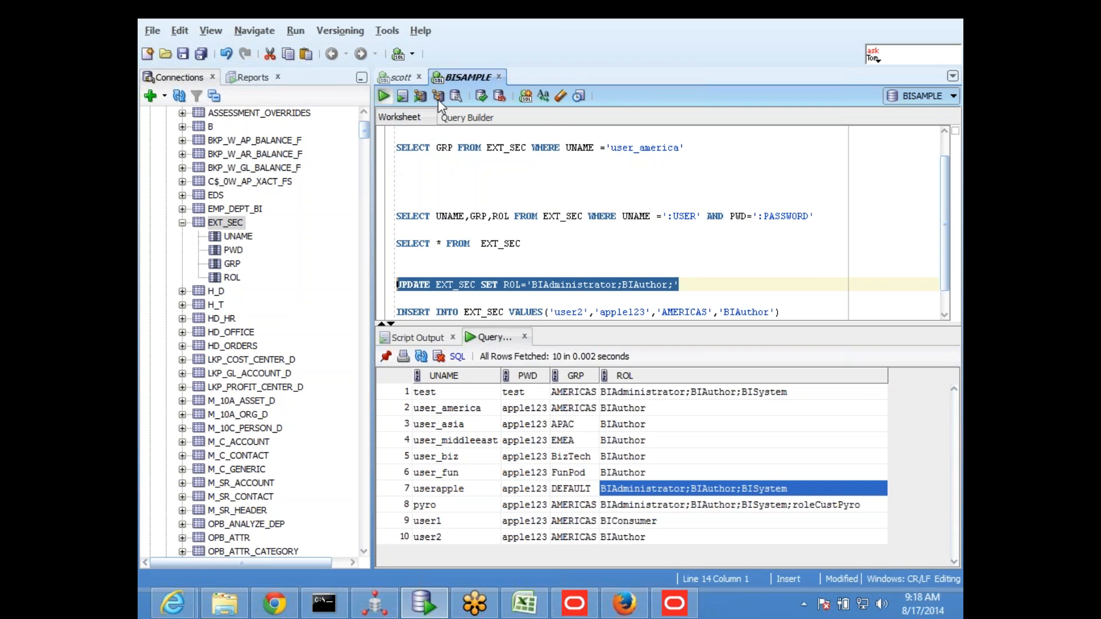
{"action": "left_click", "coordinate": [481, 96]}
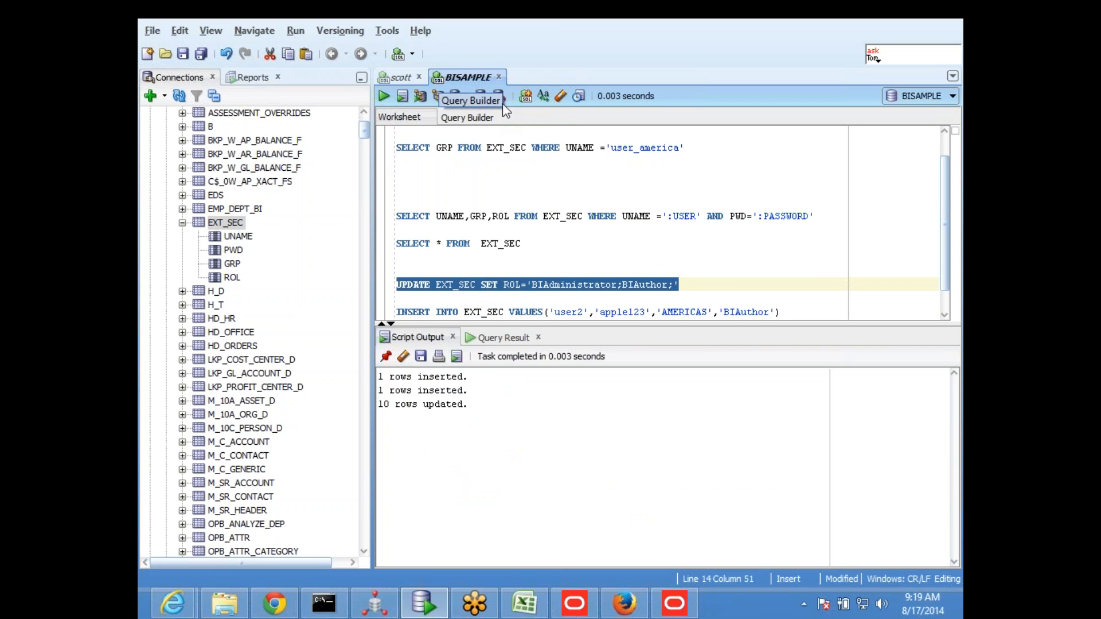
{"action": "left_click", "coordinate": [505, 98]}
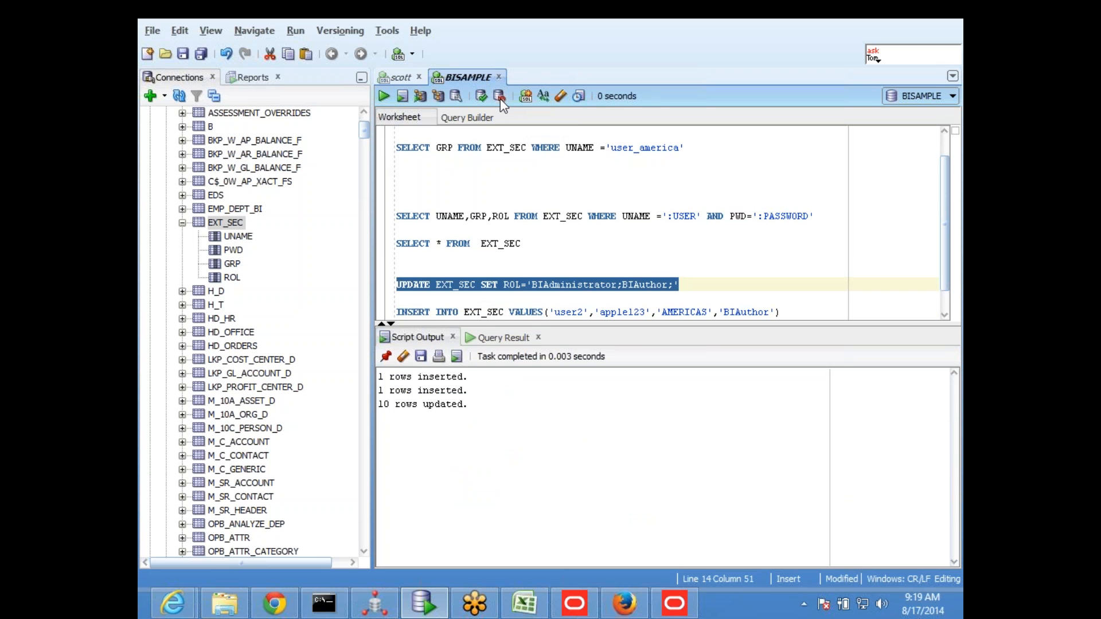
Rerun the SELECT * FROM EXT_SEC query to check the ROL values of all users
{"action": "left_click", "coordinate": [521, 270]}
{"action": "left_click_drag", "start_coordinate": [520, 247], "coordinate": [396, 244]}
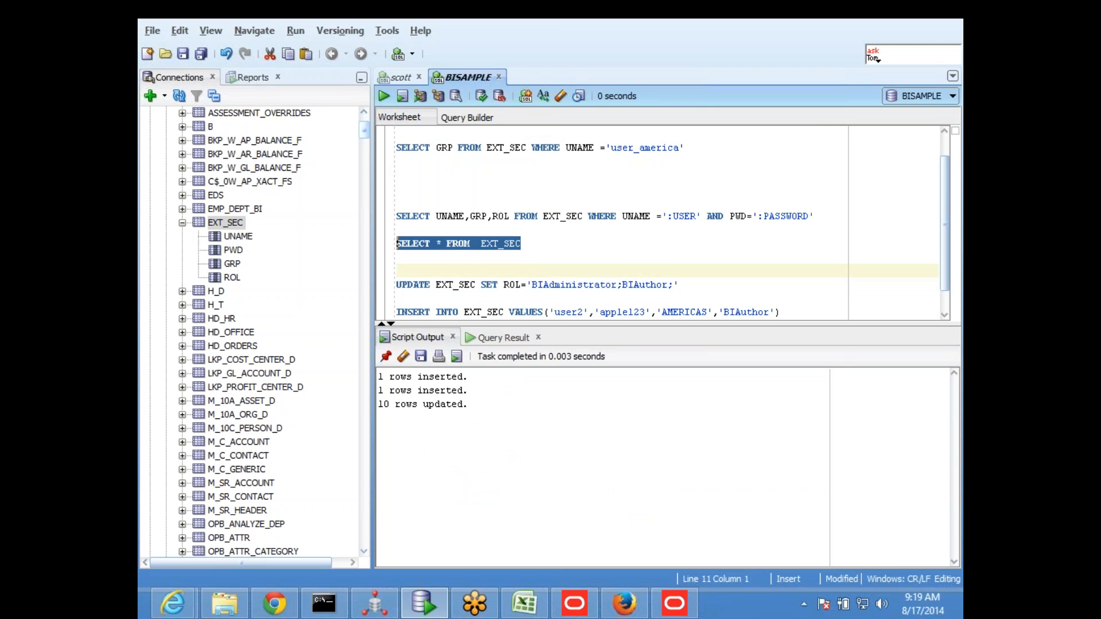
{"action": "left_click", "coordinate": [383, 96]}
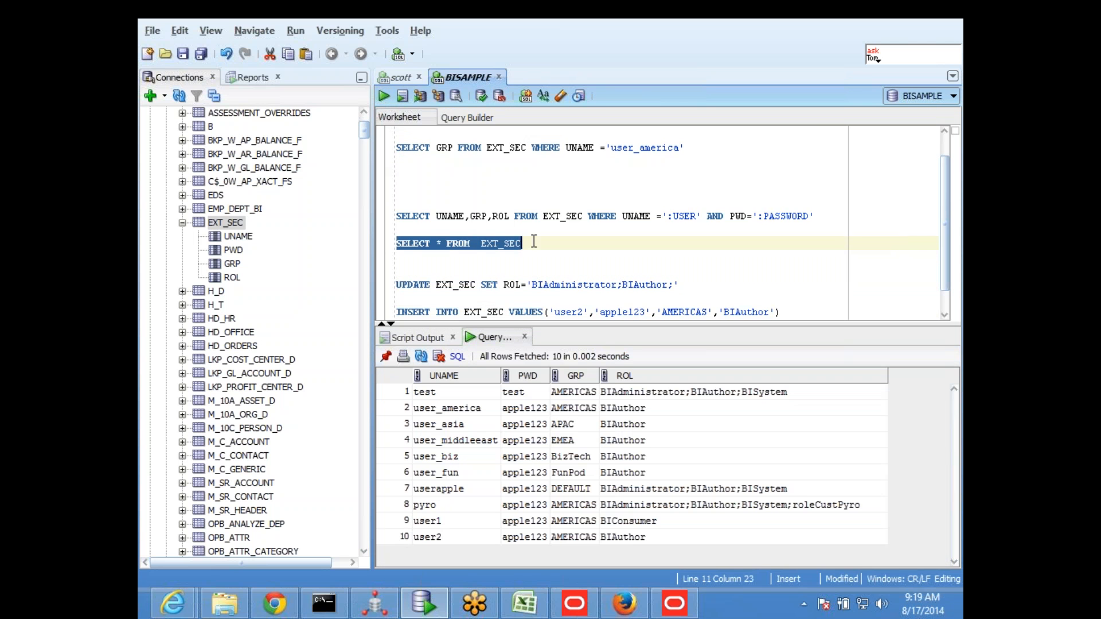
Add a COMMIT statement below SELECT * FROM EXT_SEC and run it
{"action": "left_click", "coordinate": [540, 249]}
{"action": "key", "text": "Return"}
{"action": "key", "text": "Return"}
{"action": "type", "text": "COMMIT"}
{"action": "key", "text": "Return"}
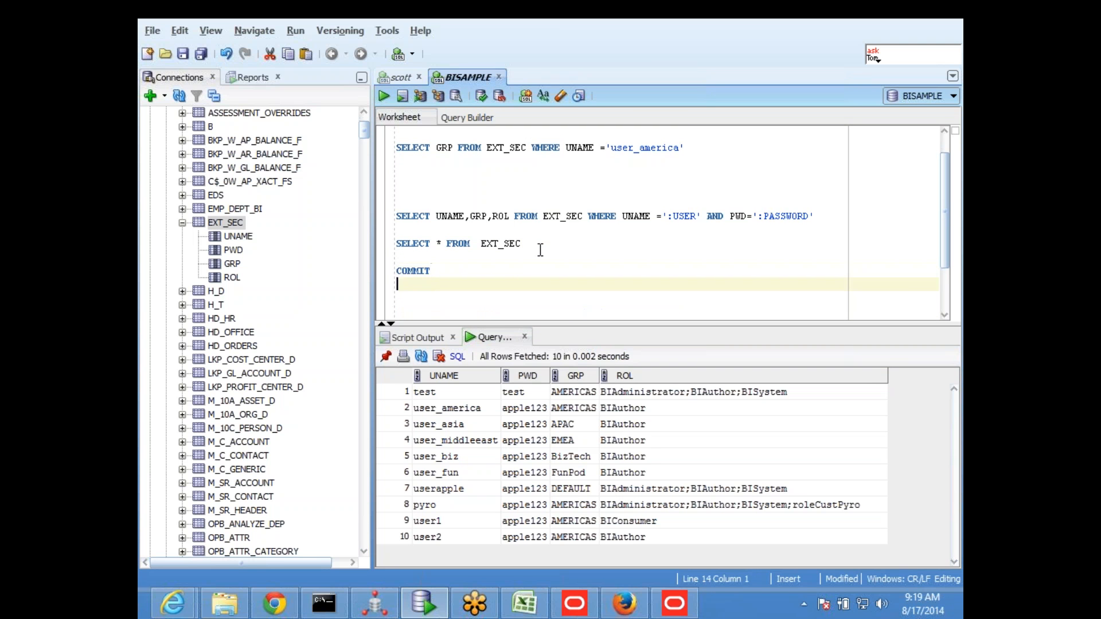
{"action": "key", "text": "Up"}
{"action": "key", "text": "shift+Down"}
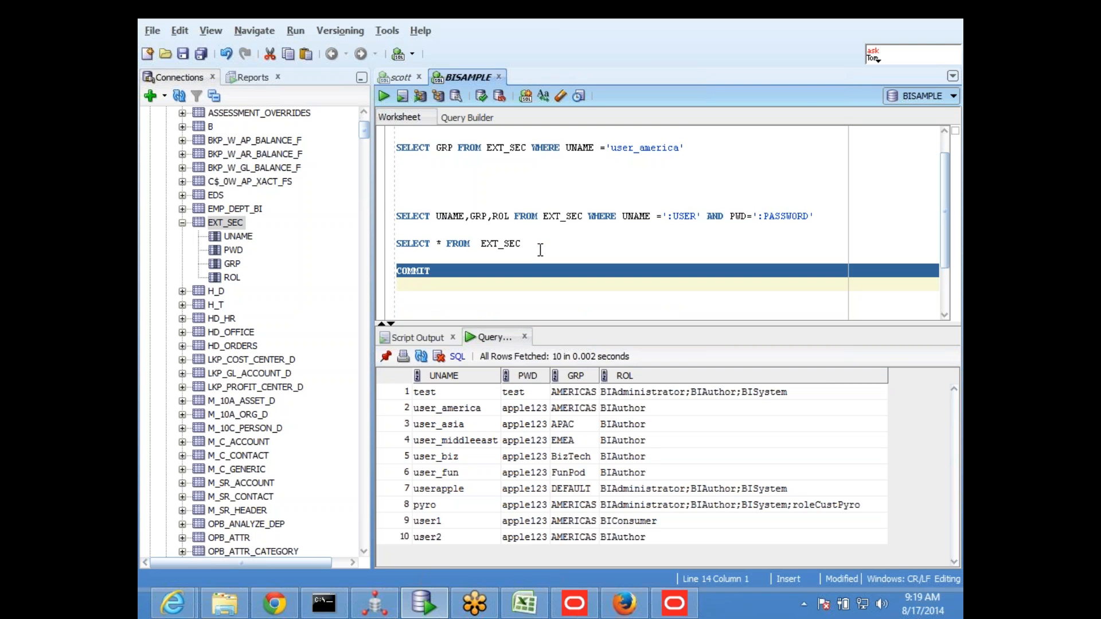
{"action": "key", "text": "ctrl+Return"}
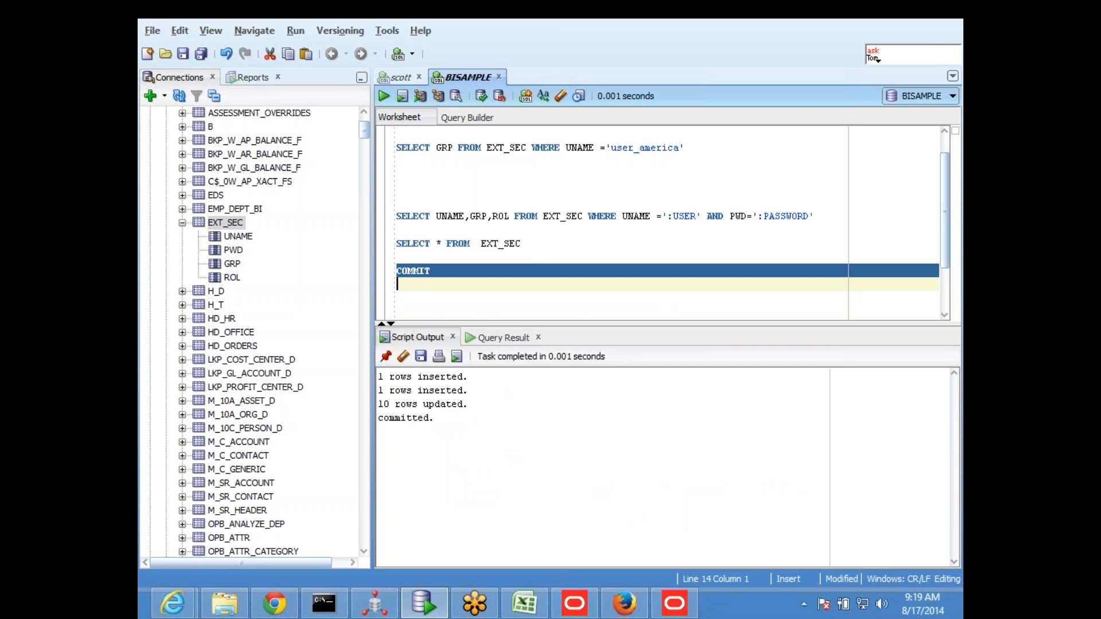
Run SELECT * FROM EXT_SEC again to check the committed rows
{"action": "key", "text": "Up"}
{"action": "key", "text": "Up"}
{"action": "key", "text": "shift+Up"}
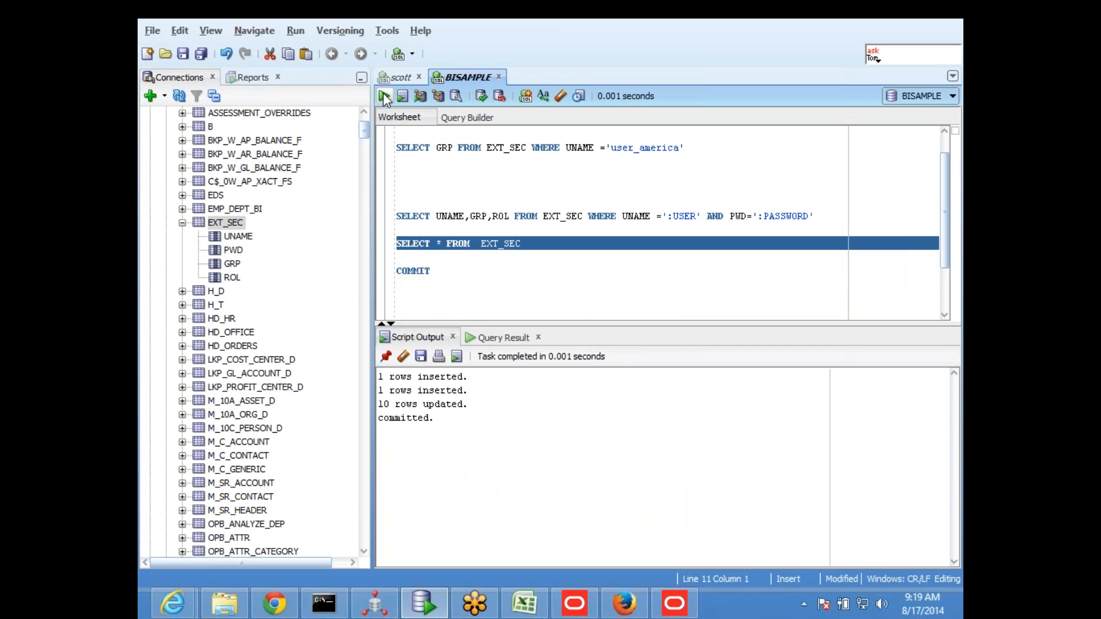
{"action": "left_click", "coordinate": [383, 94]}
Extend the UPDATE statement on EXT_SEC with the condition WHERE UNAME='user2'
{"action": "left_click", "coordinate": [491, 271]}
{"action": "scroll", "coordinate": [519, 266], "scroll_direction": "down", "scroll_amount": 2}
{"action": "left_click", "coordinate": [706, 256]}
{"action": "type", "text": "WHERE"}
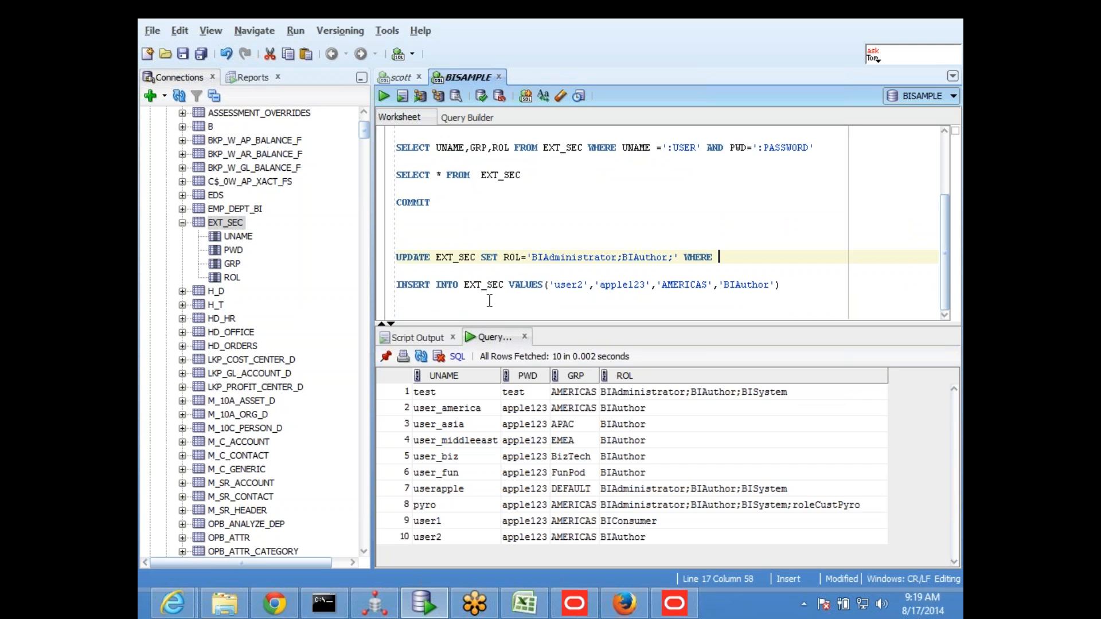
{"action": "left_click_drag", "start_coordinate": [552, 285], "coordinate": [587, 285]}
{"action": "key", "text": "ctrl+c"}
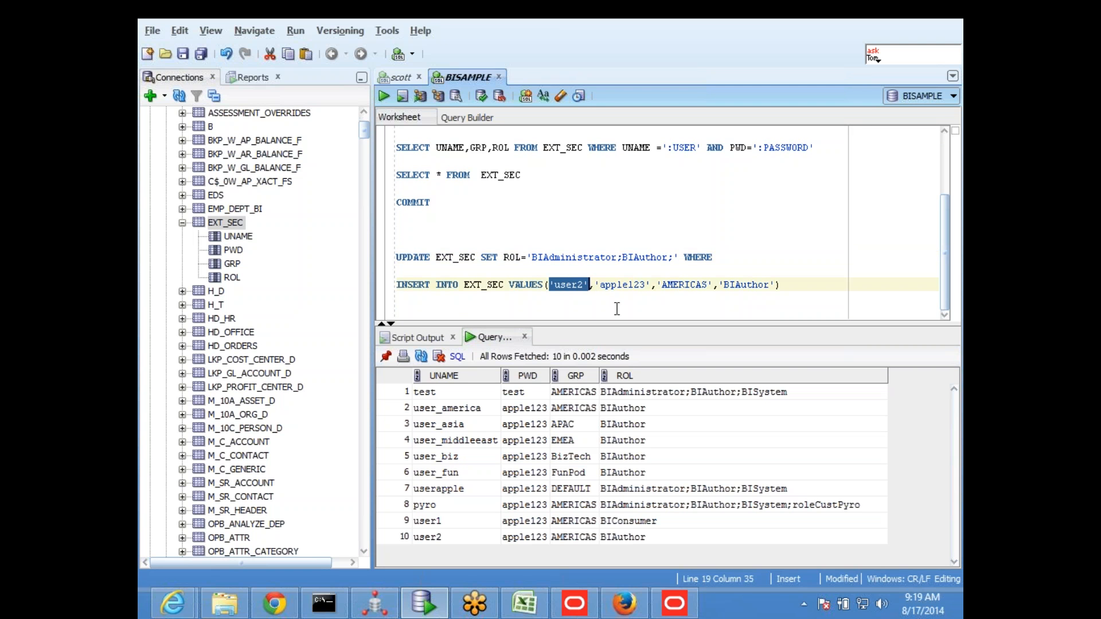
{"action": "left_click", "coordinate": [751, 262]}
{"action": "type", "text": "UNAME"}
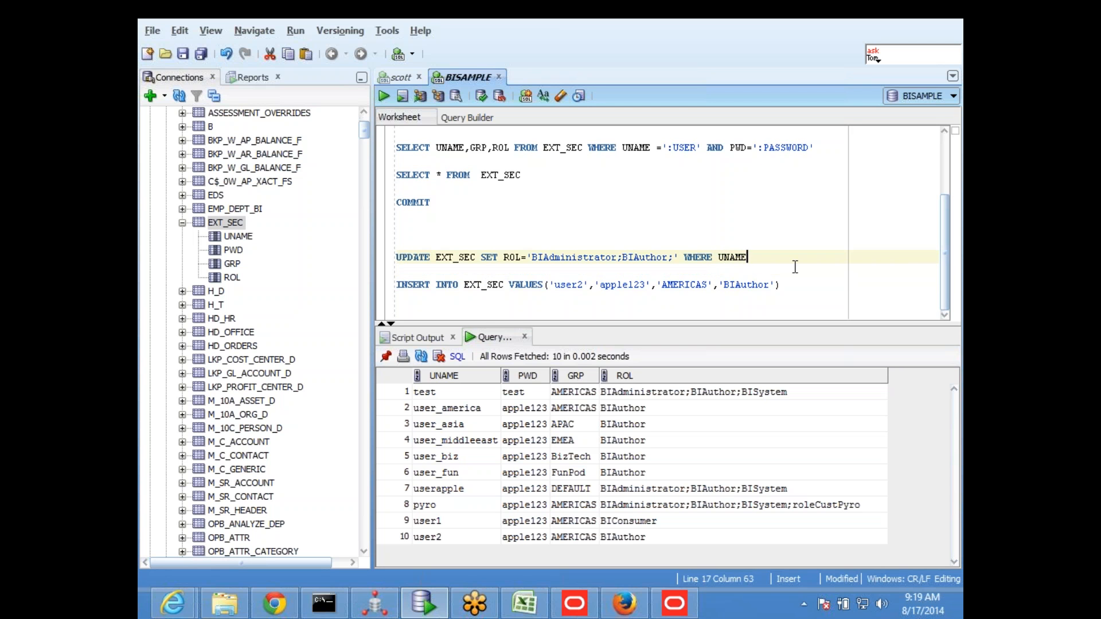
{"action": "type", "text": "="}
{"action": "key", "text": "ctrl+v"}
Run the UPDATE statement for user2 and query all EXT_SEC rows to check the role values
{"action": "left_click_drag", "start_coordinate": [793, 257], "coordinate": [370, 257]}
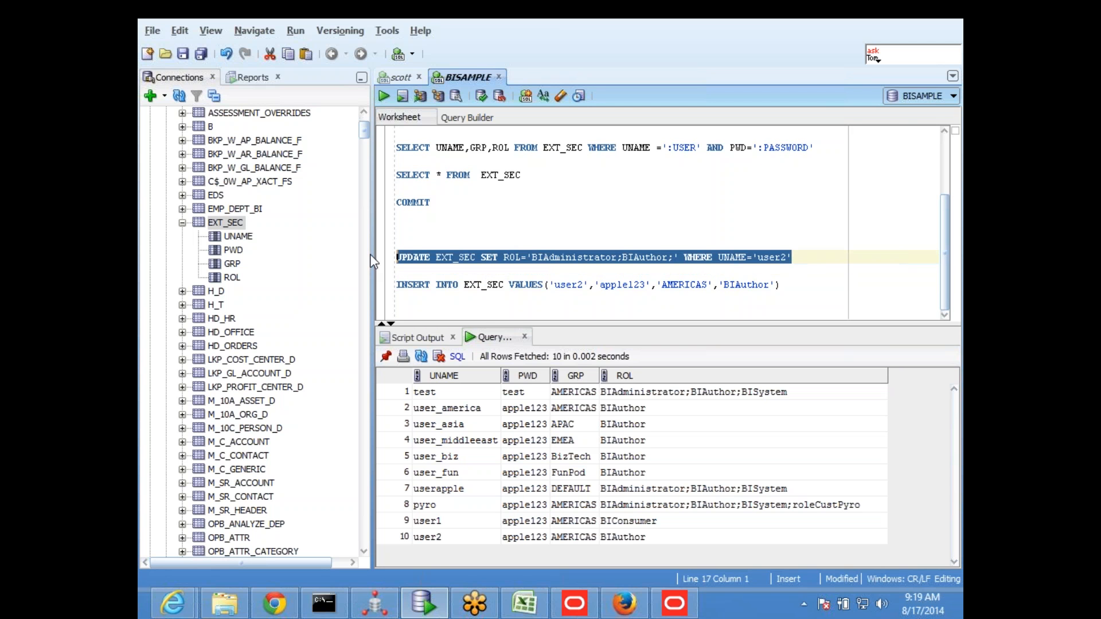
{"action": "left_click", "coordinate": [384, 93]}
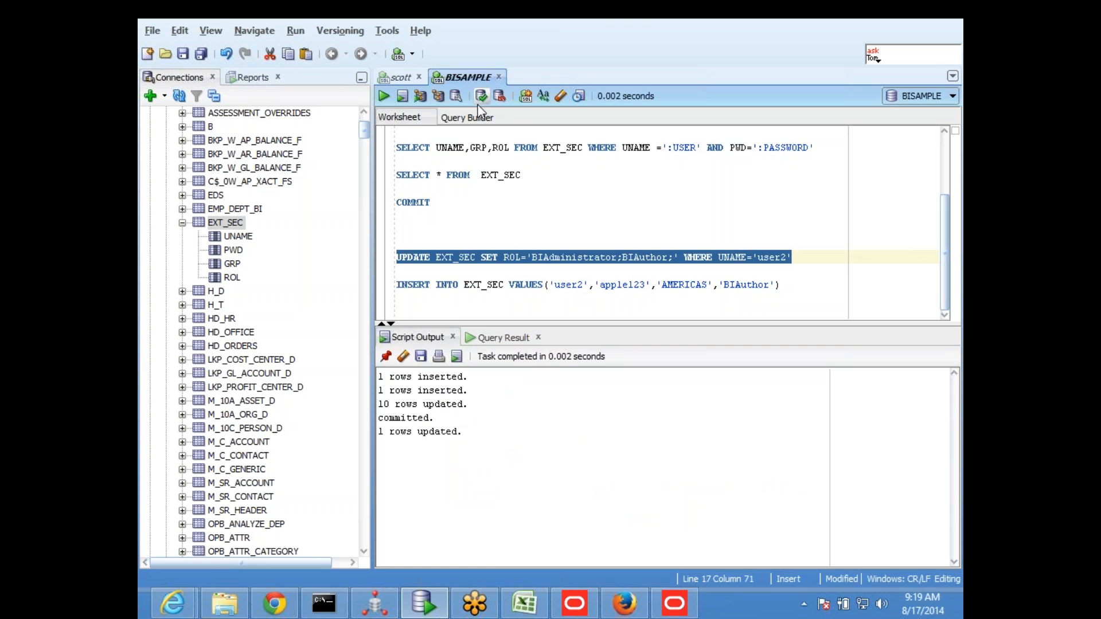
{"action": "left_click_drag", "start_coordinate": [528, 175], "coordinate": [397, 175]}
{"action": "key", "text": "ctrl+Return"}
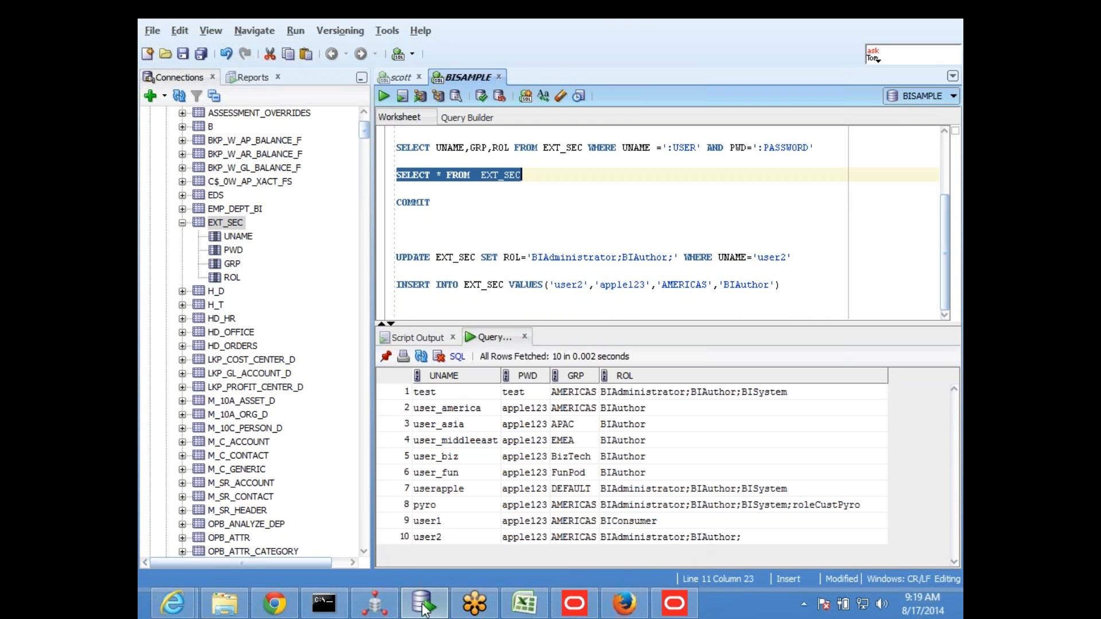
Switch to Firefox, sign out of Oracle Business Intelligence and return to the sign-in page
{"action": "left_click", "coordinate": [624, 603]}
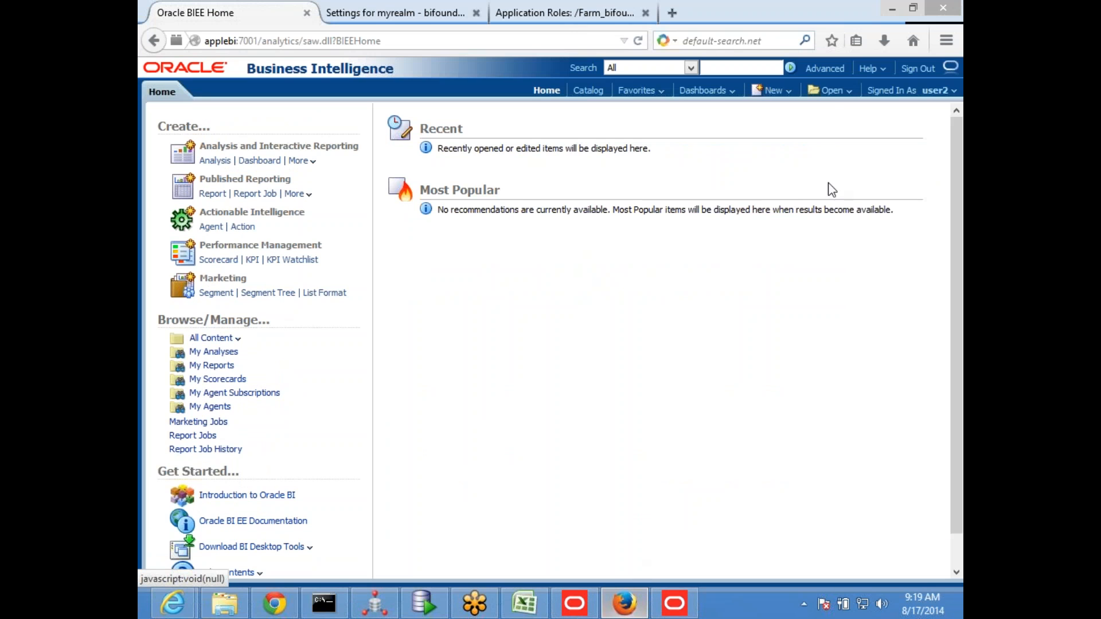
{"action": "left_click", "coordinate": [912, 70]}
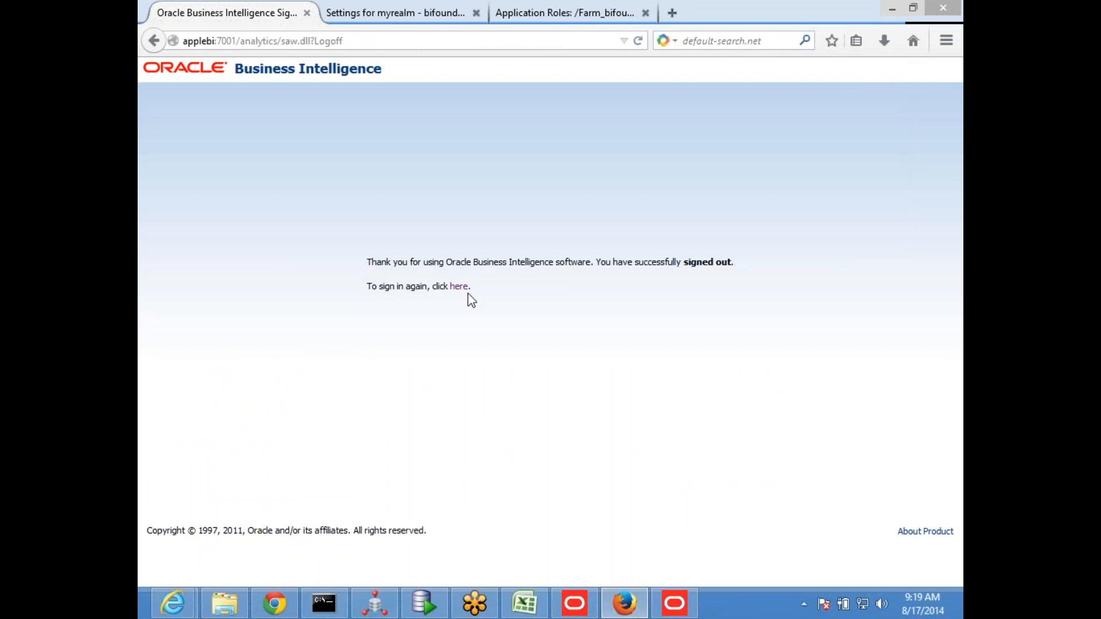
{"action": "left_click", "coordinate": [458, 288]}
Sign in with the user ID user2 and the account password, and open the Administration page
{"action": "left_click", "coordinate": [526, 222]}
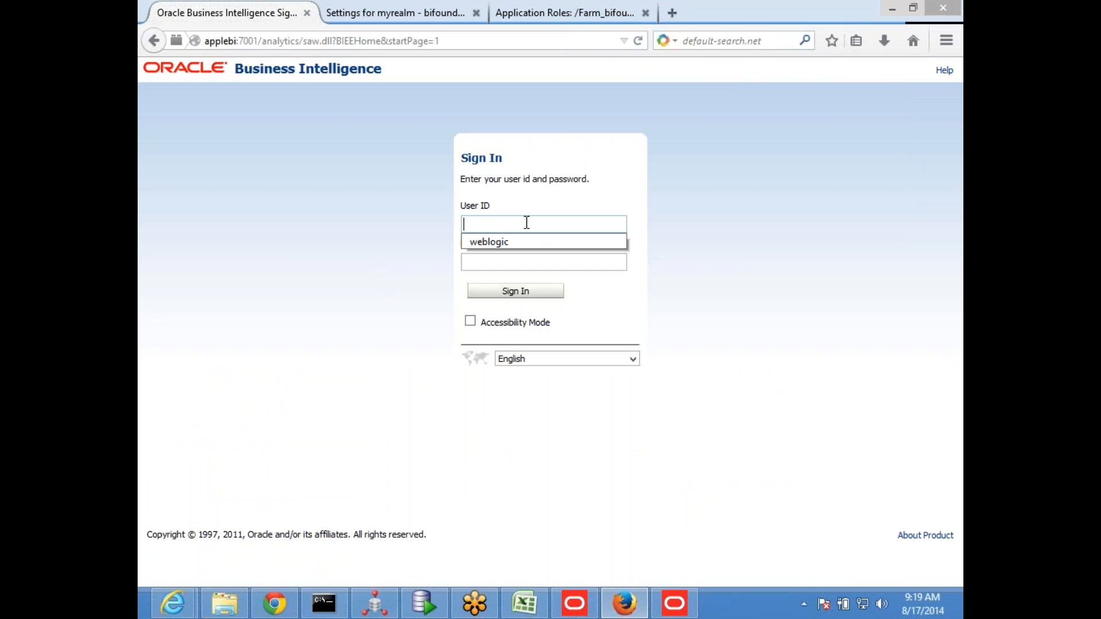
{"action": "type", "text": "user"}
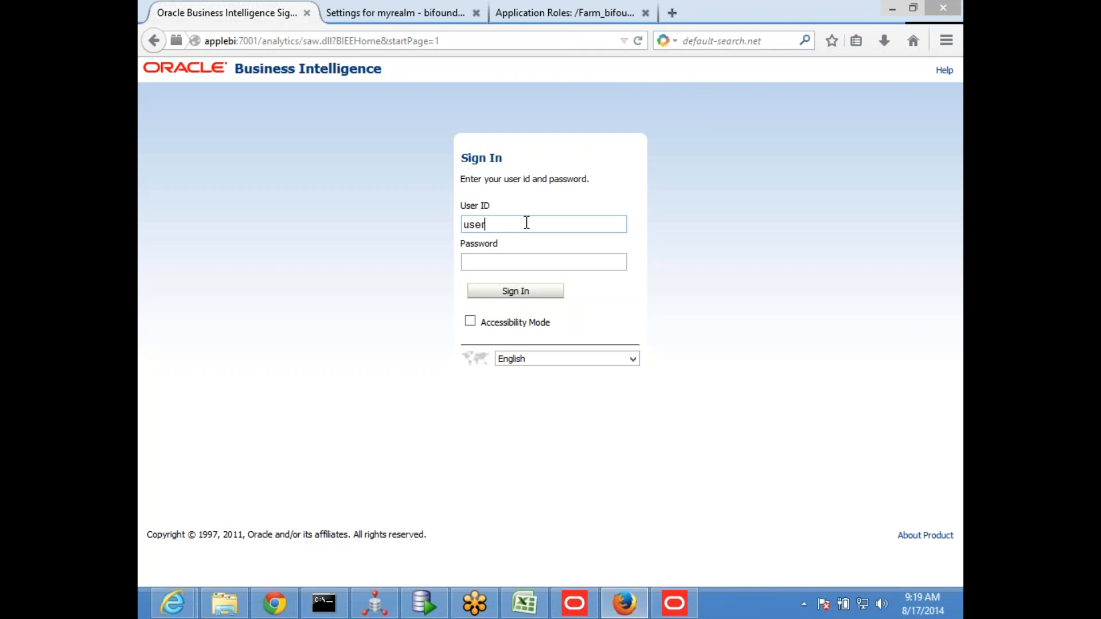
{"action": "type", "text": "2"}
{"action": "key", "text": "Tab"}
{"action": "type", "text": "••••••••"}
{"action": "key", "text": "Return"}
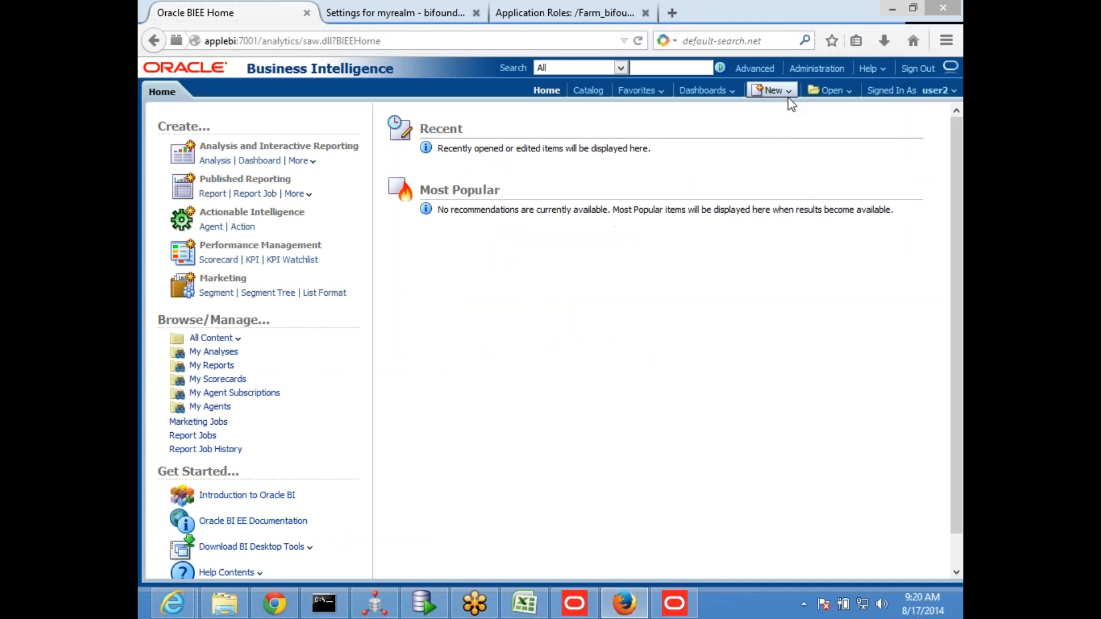
{"action": "left_click", "coordinate": [816, 68]}
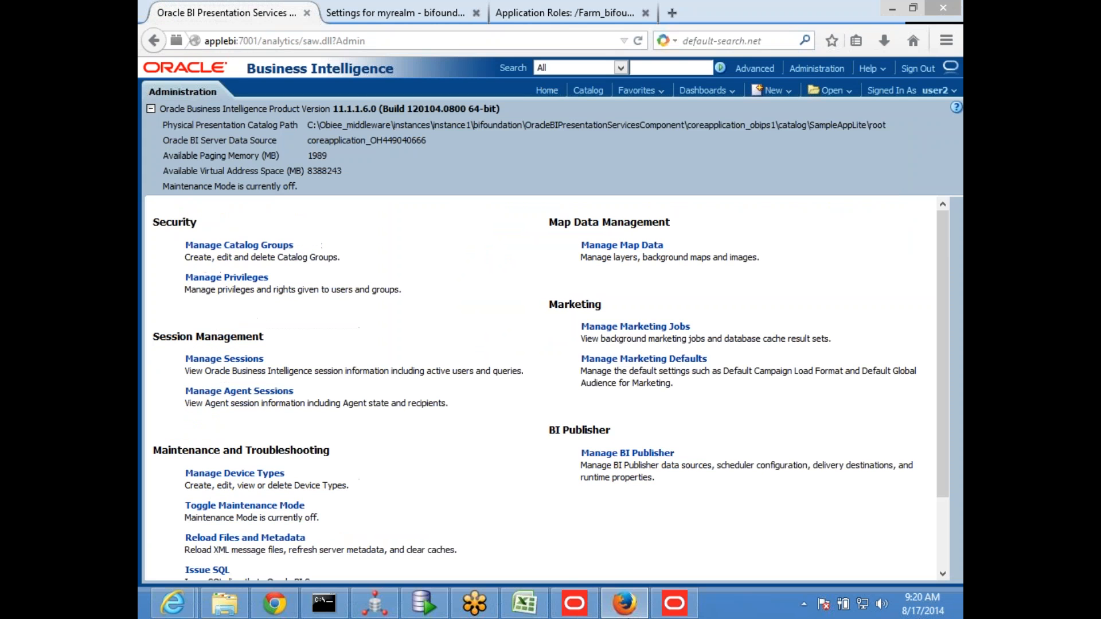
Switch to the obiee_56 workbook in Excel and select cell L22 on the Variables sheet
{"action": "left_click", "coordinate": [631, 609]}
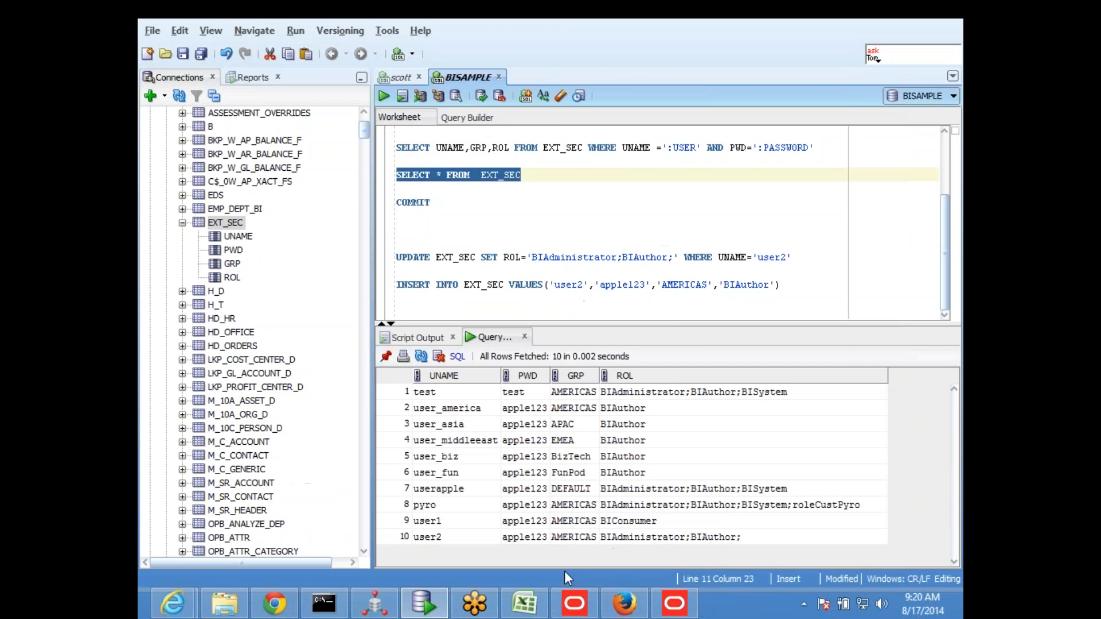
{"action": "left_click", "coordinate": [530, 614]}
{"action": "left_click", "coordinate": [654, 500]}
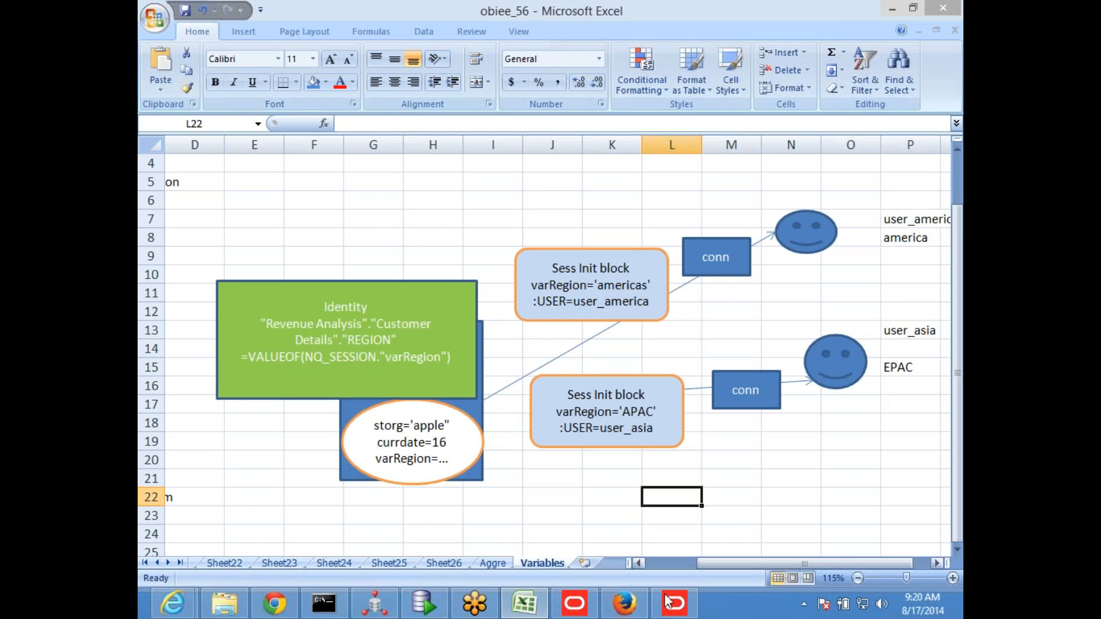
{"action": "left_click", "coordinate": [674, 607]}
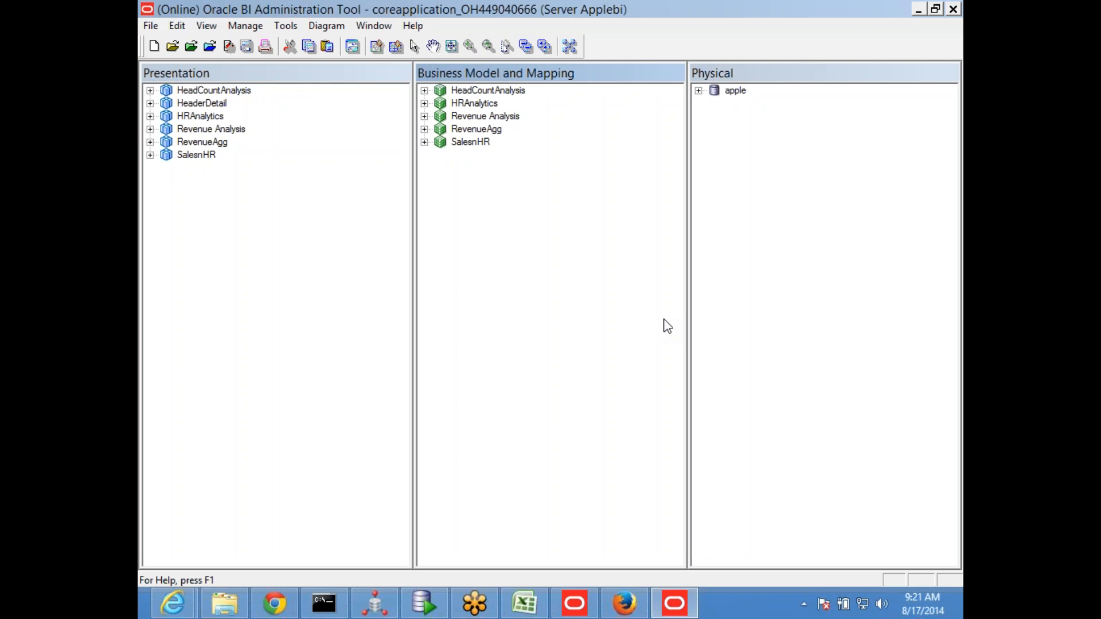
{"action": "mouse_move", "coordinate": [962, 618]}
{"action": "mouse_move", "coordinate": [957, 611]}
{"action": "left_click", "coordinate": [672, 602]}
Select cell E7 on the Variables sheet and save the obiee_56 workbook
{"action": "left_click", "coordinate": [451, 224]}
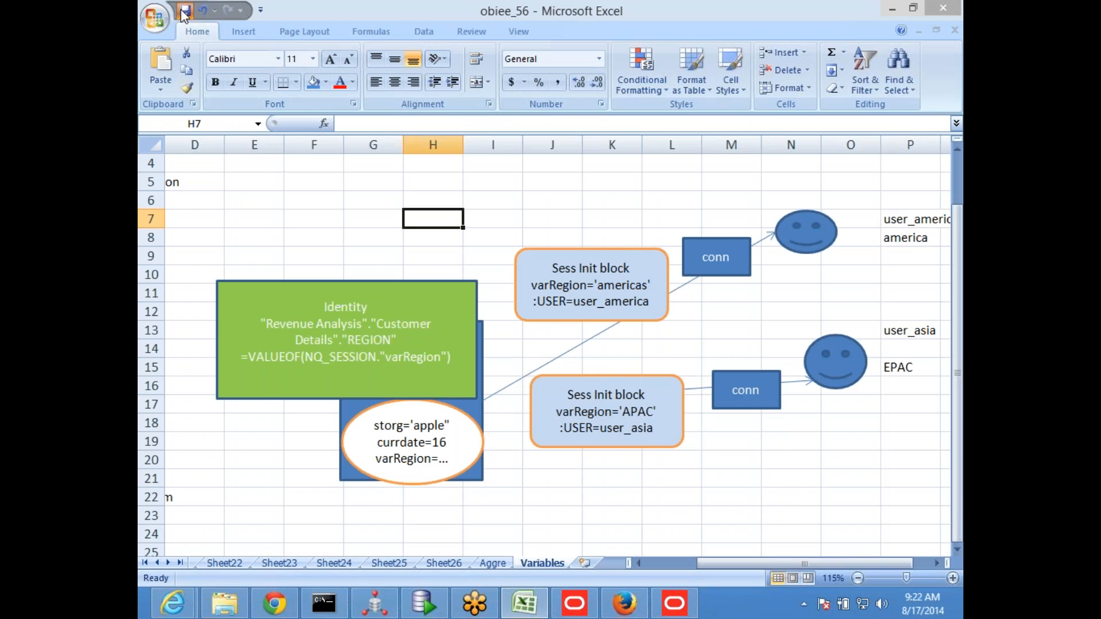
{"action": "key", "text": "Left"}
{"action": "key", "text": "Left"}
{"action": "key", "text": "Left"}
{"action": "left_click", "coordinate": [184, 12]}
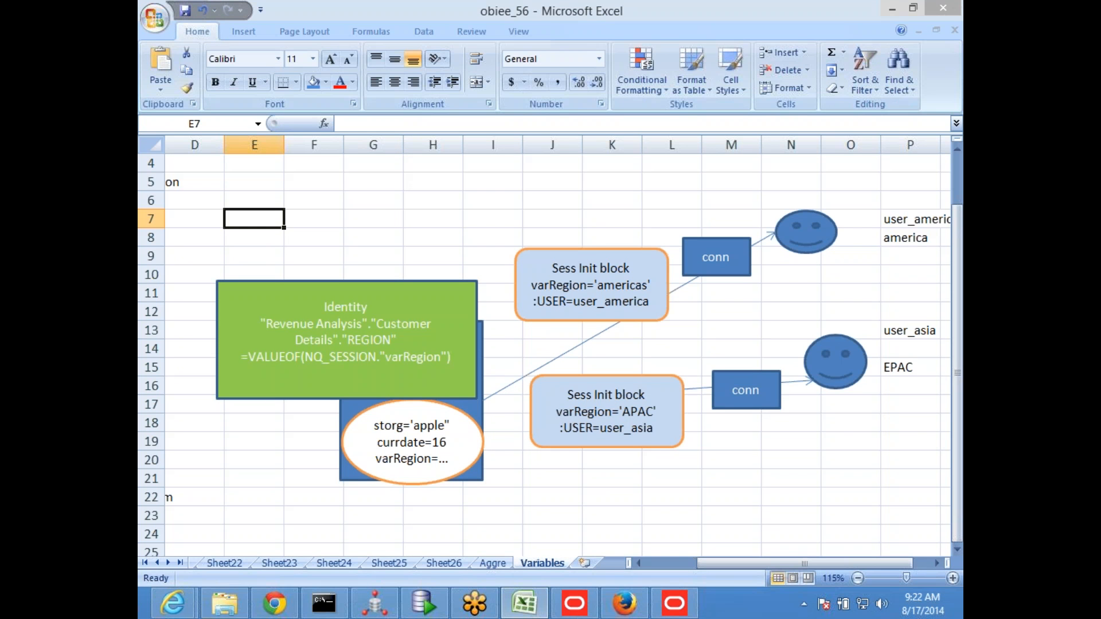
{"action": "left_click", "coordinate": [552, 204]}
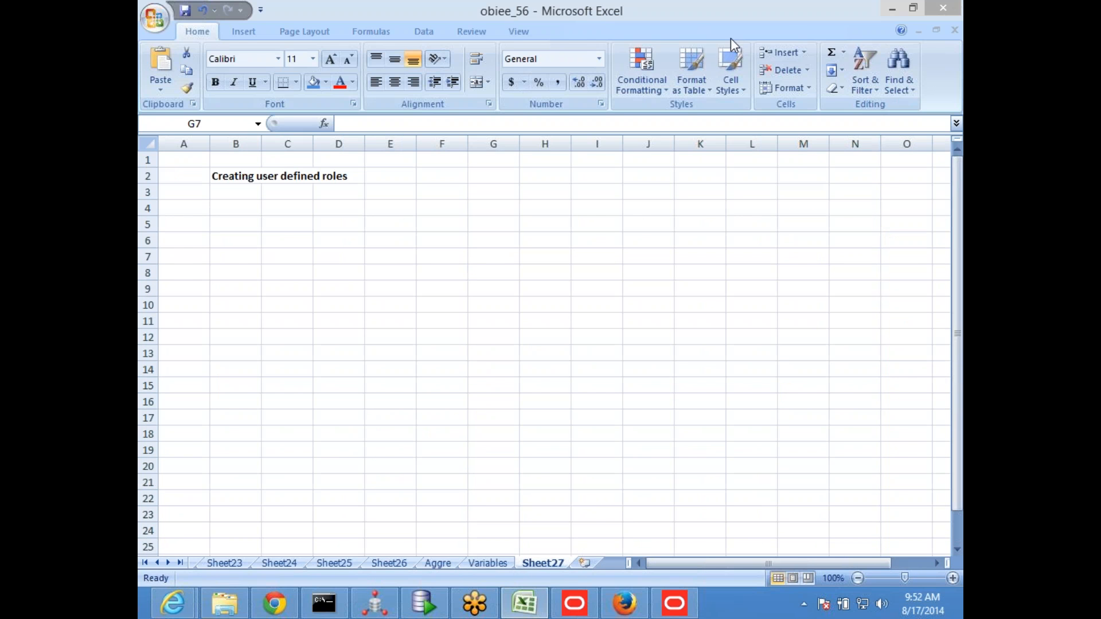
{"action": "left_click", "coordinate": [674, 603]}
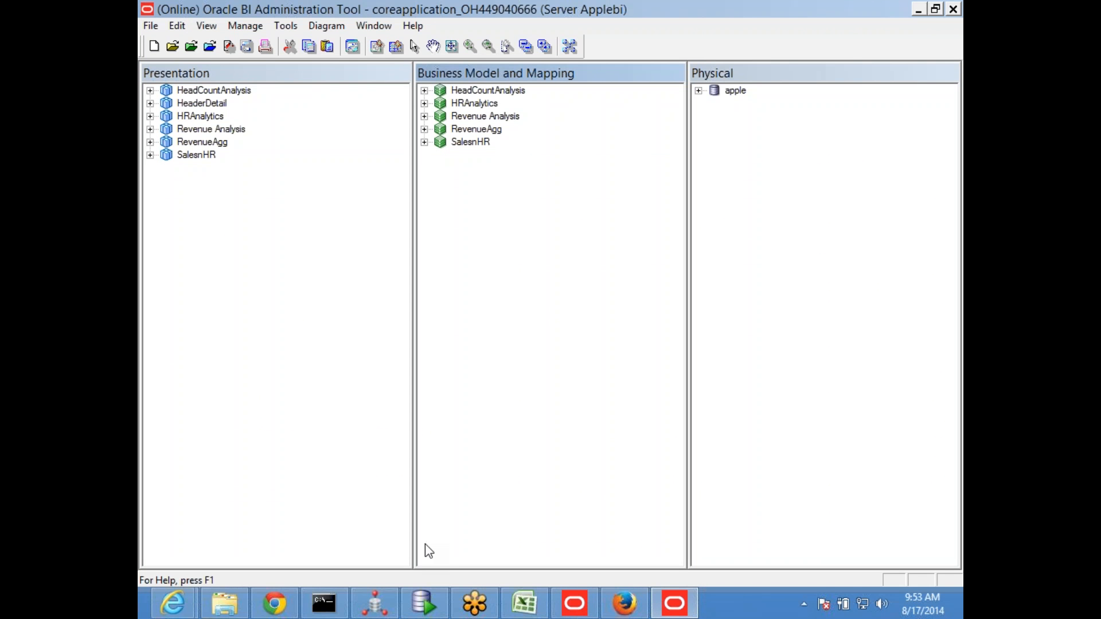
{"action": "mouse_move", "coordinate": [586, 612]}
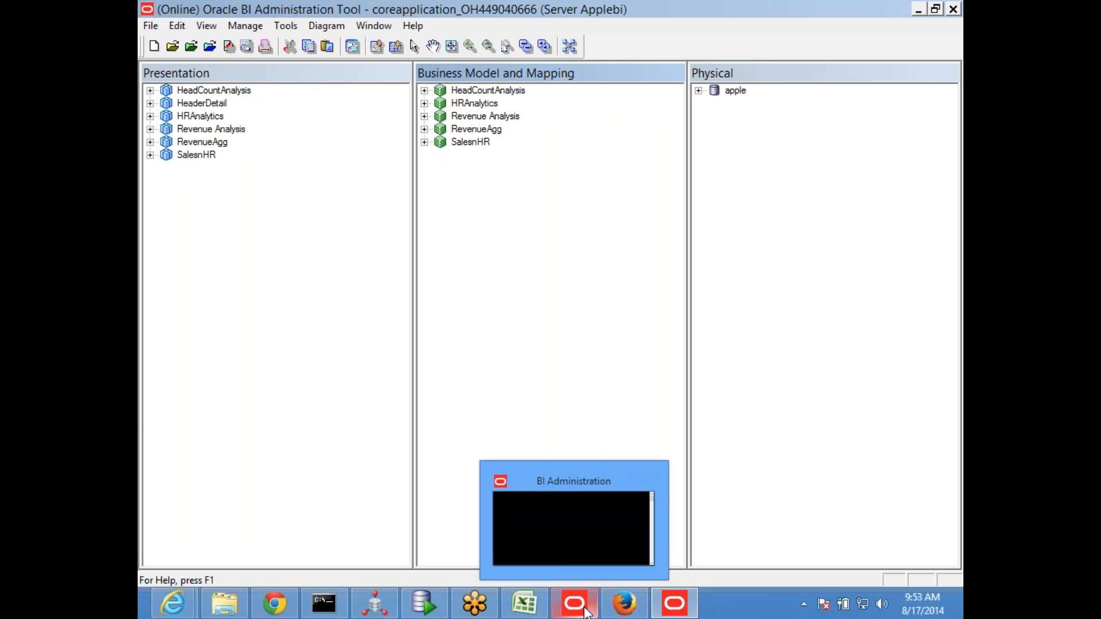
{"action": "left_click", "coordinate": [670, 606]}
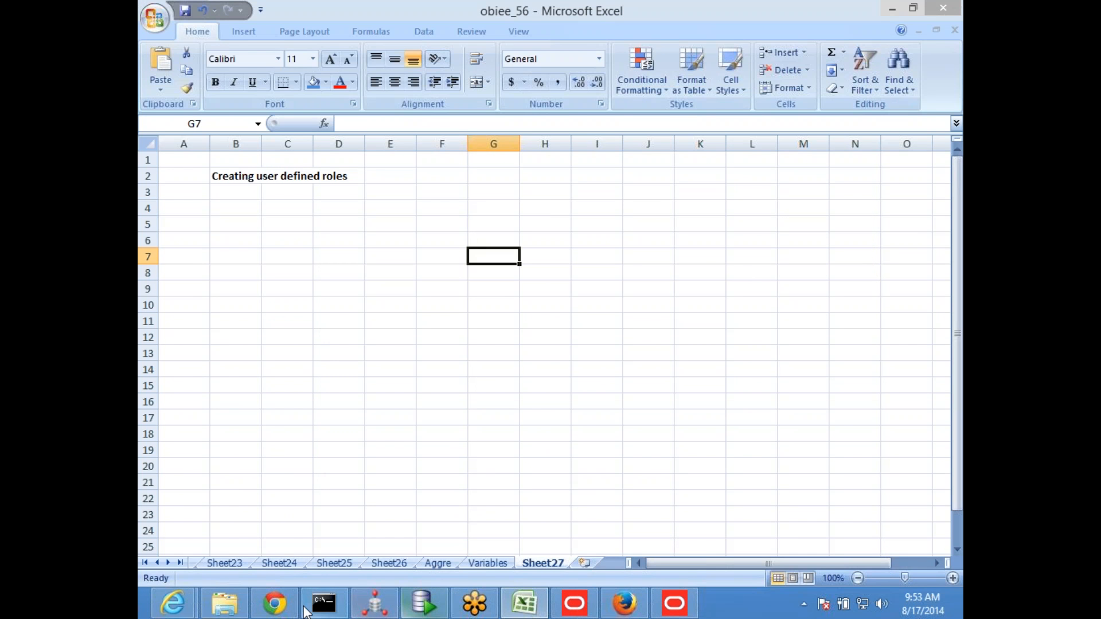
Switch to Firefox and log in to Enterprise Manager Fusion Middleware Control as weblogic with the account password
{"action": "left_click", "coordinate": [624, 603]}
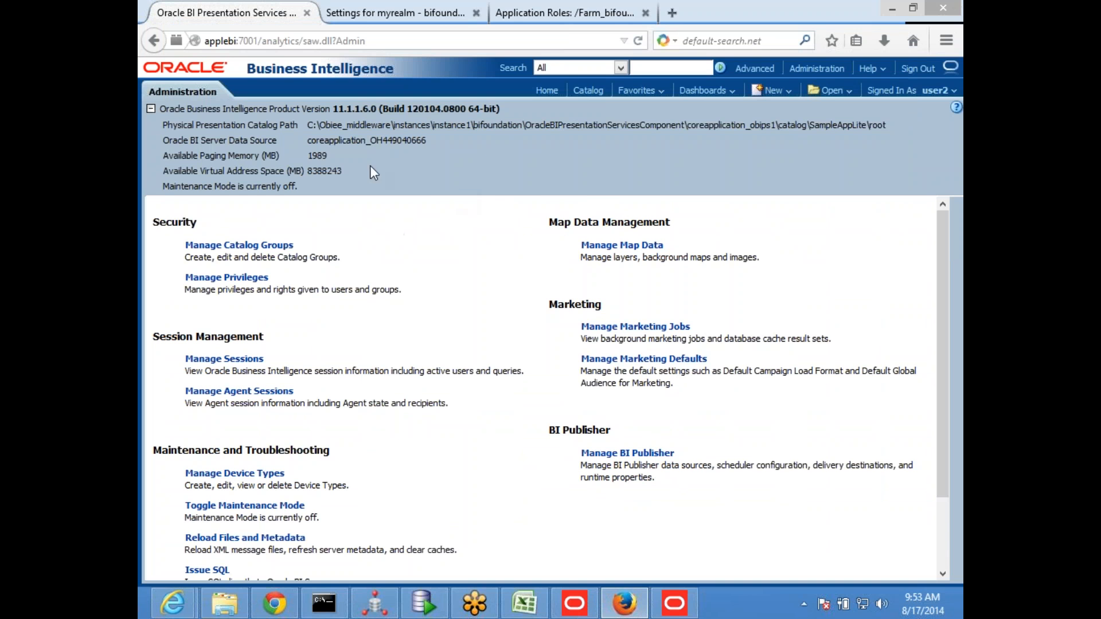
{"action": "left_click", "coordinate": [414, 8]}
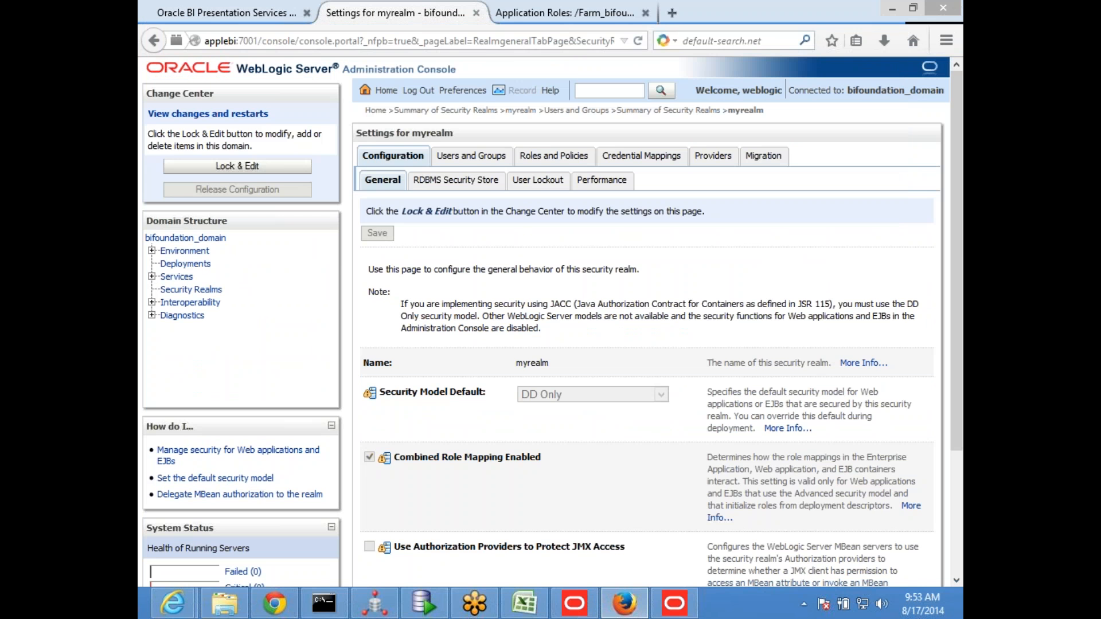
{"action": "left_click", "coordinate": [547, 13]}
{"action": "left_click", "coordinate": [629, 344]}
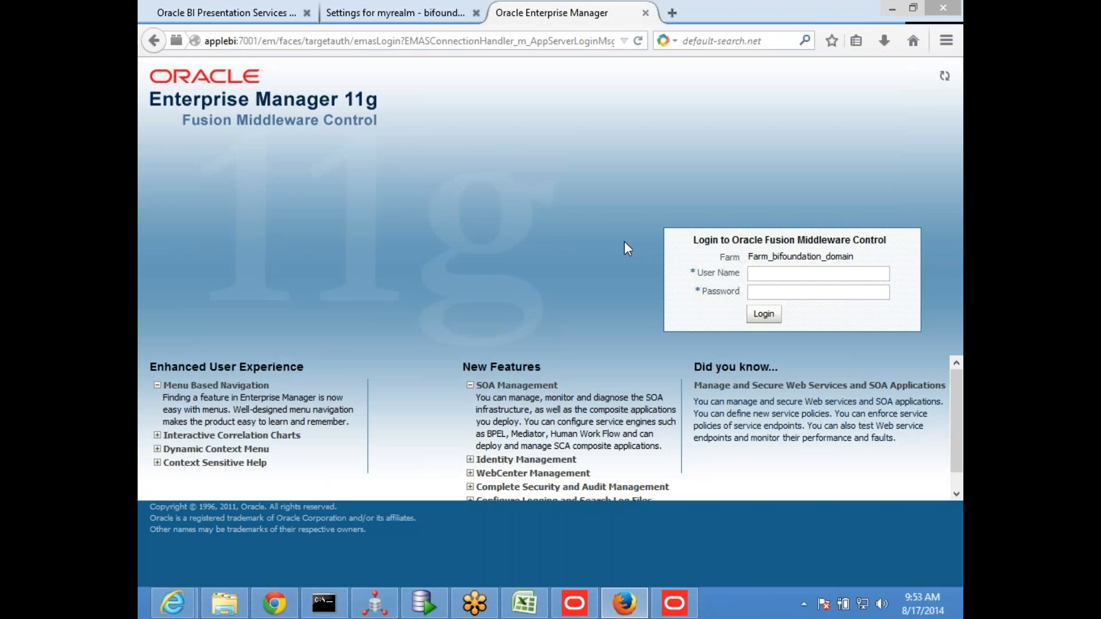
{"action": "left_click", "coordinate": [756, 274]}
{"action": "left_click", "coordinate": [763, 289]}
{"action": "left_click", "coordinate": [763, 315]}
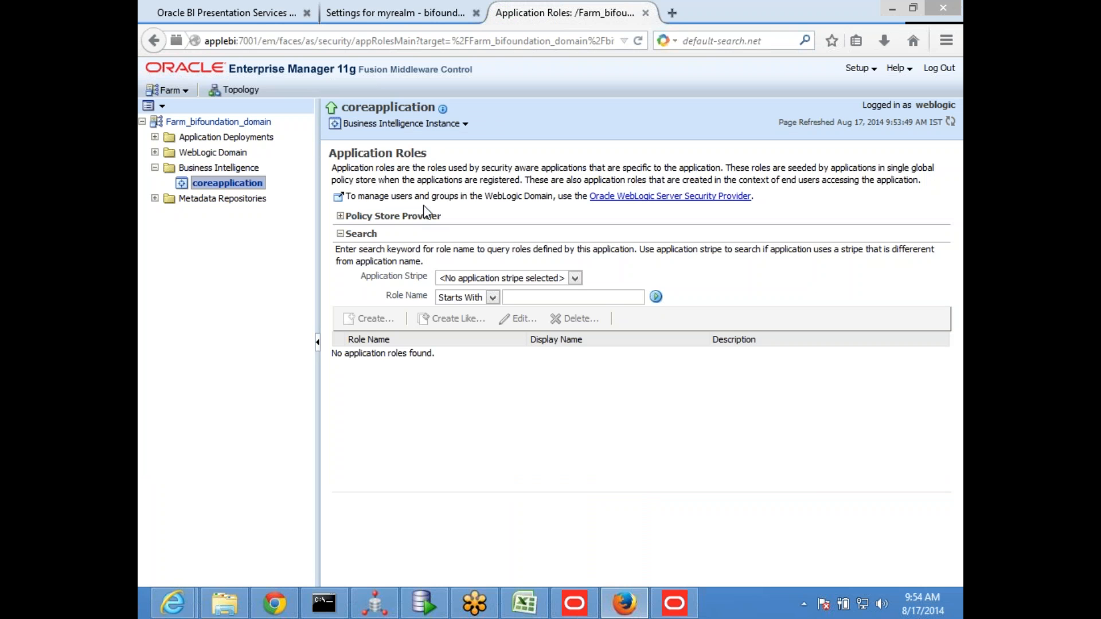
Switch to the Oracle BI Administration Tool and view the application roles in Identity Manager, selecting BIRepositoryManager
{"action": "left_click", "coordinate": [429, 603]}
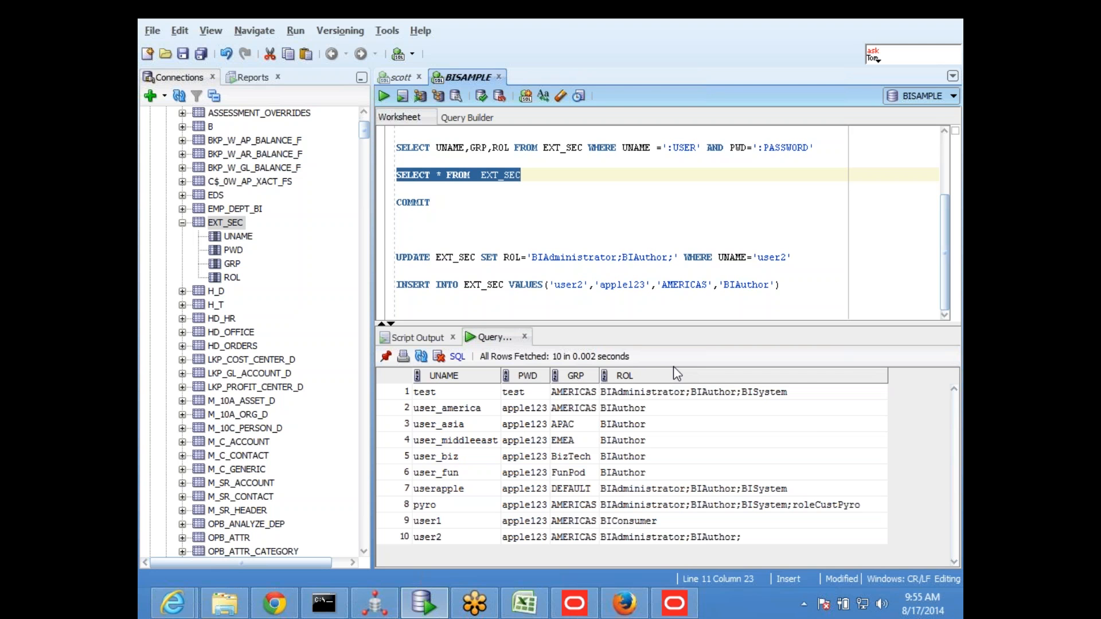
{"action": "left_click", "coordinate": [661, 614]}
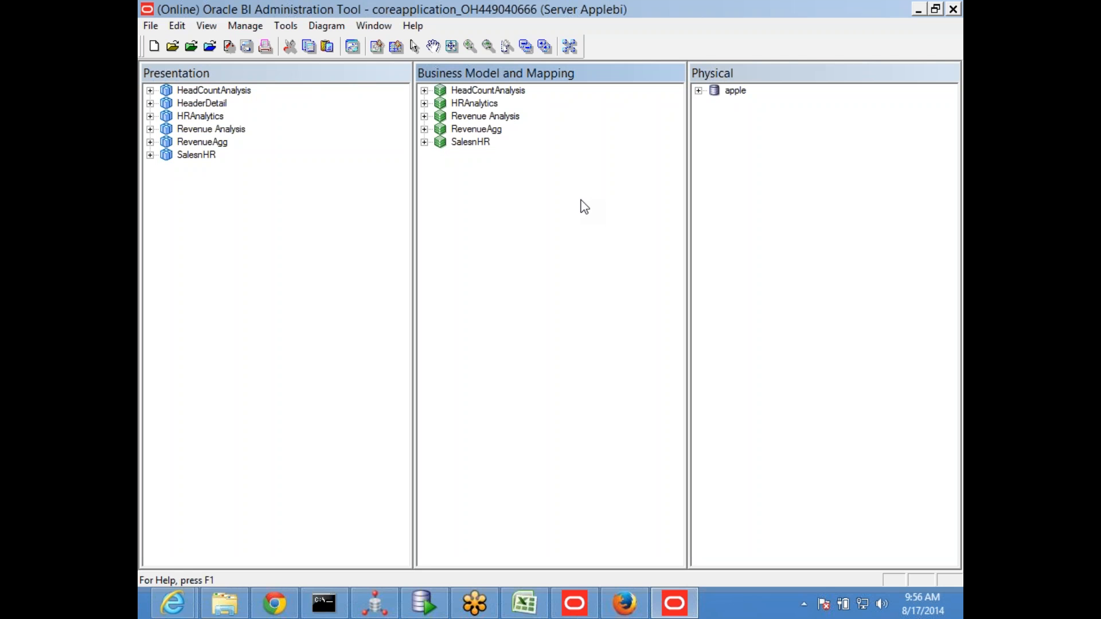
{"action": "left_click", "coordinate": [241, 29]}
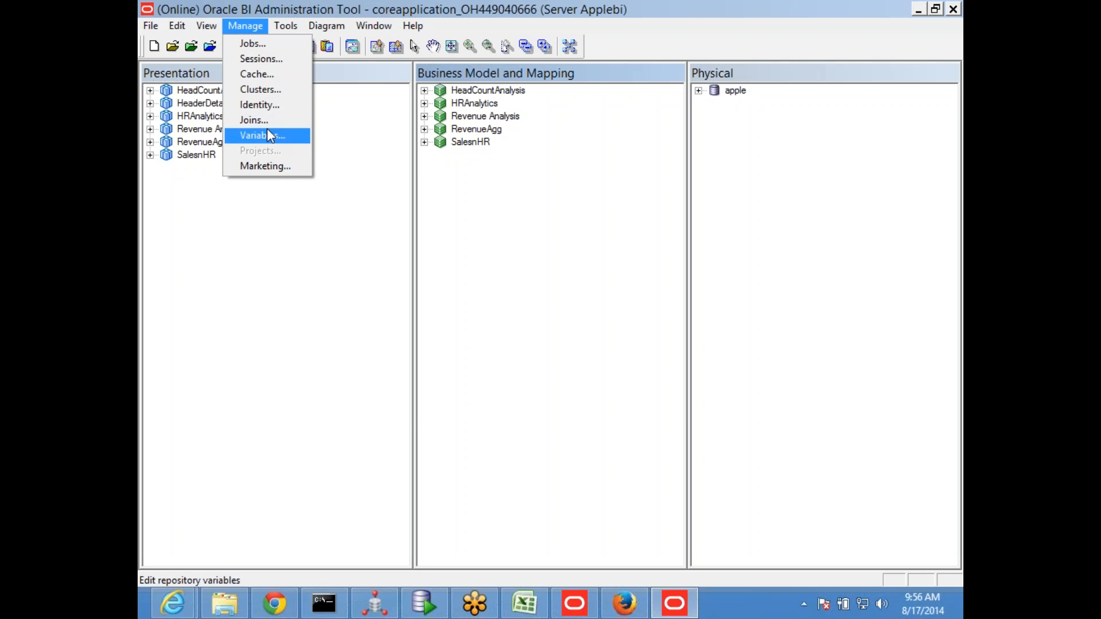
{"action": "left_click", "coordinate": [266, 105]}
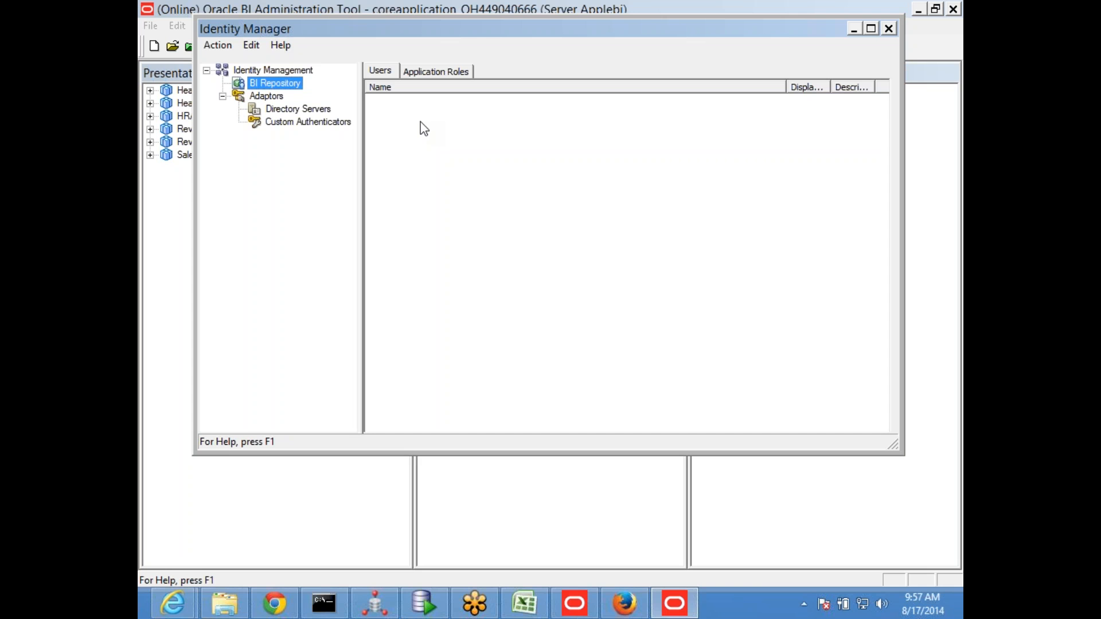
{"action": "left_click", "coordinate": [431, 71]}
{"action": "key", "text": "alt+a"}
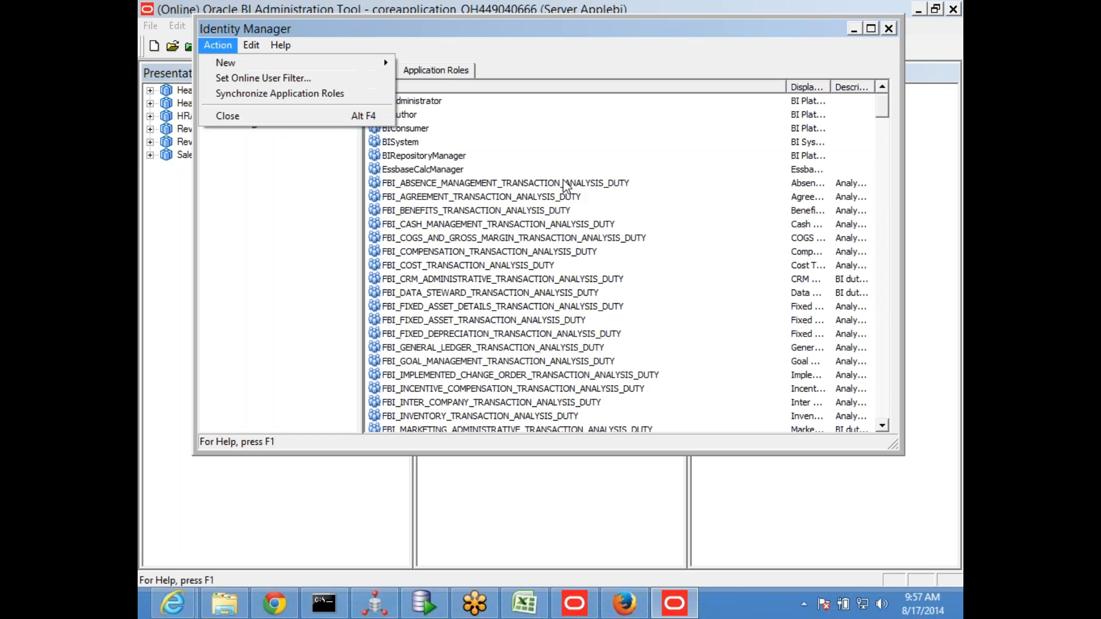
{"action": "left_click", "coordinate": [409, 155]}
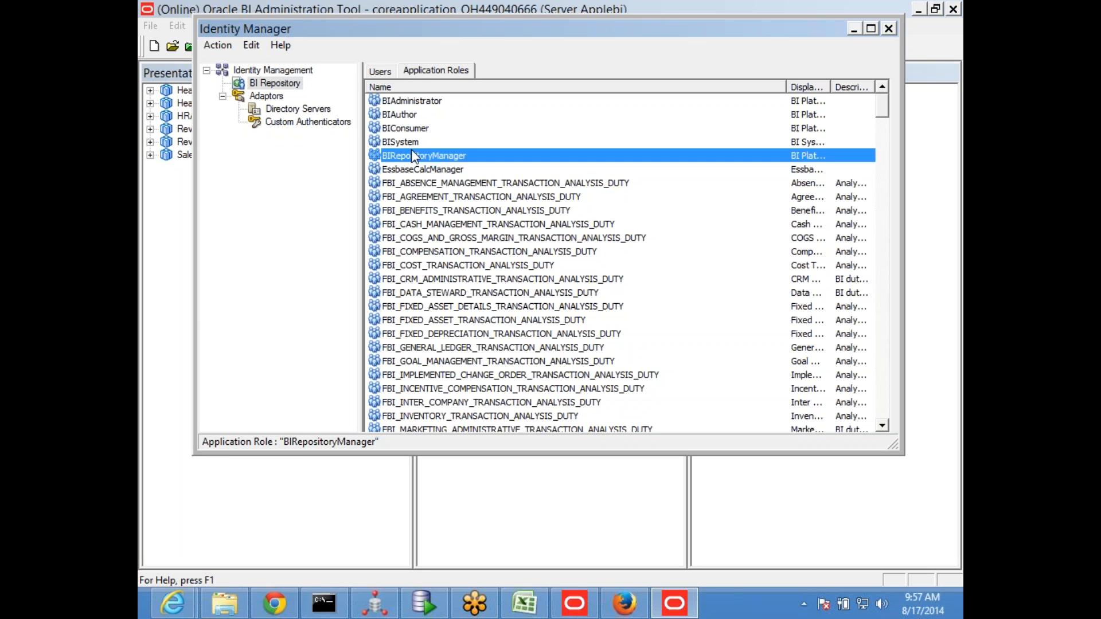
Close Identity Manager, switch to Firefox, and list the application roles of the coreapplication BI instance, selecting BISystem
{"action": "left_click", "coordinate": [888, 29]}
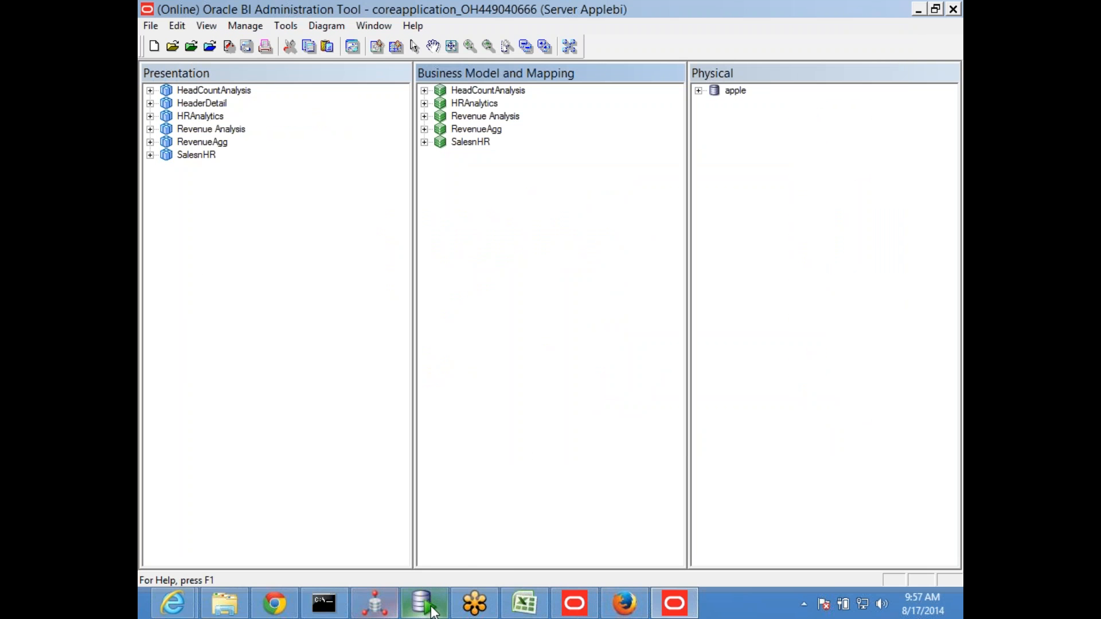
{"action": "left_click", "coordinate": [624, 603]}
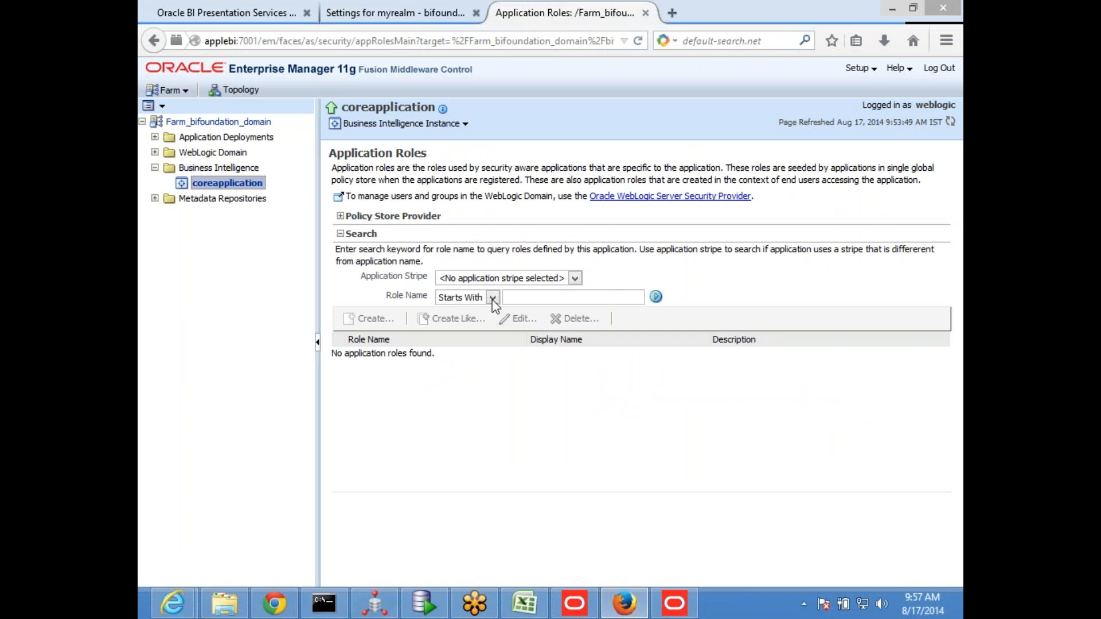
{"action": "left_click", "coordinate": [458, 130]}
{"action": "mouse_move", "coordinate": [387, 206]}
{"action": "left_click", "coordinate": [512, 224]}
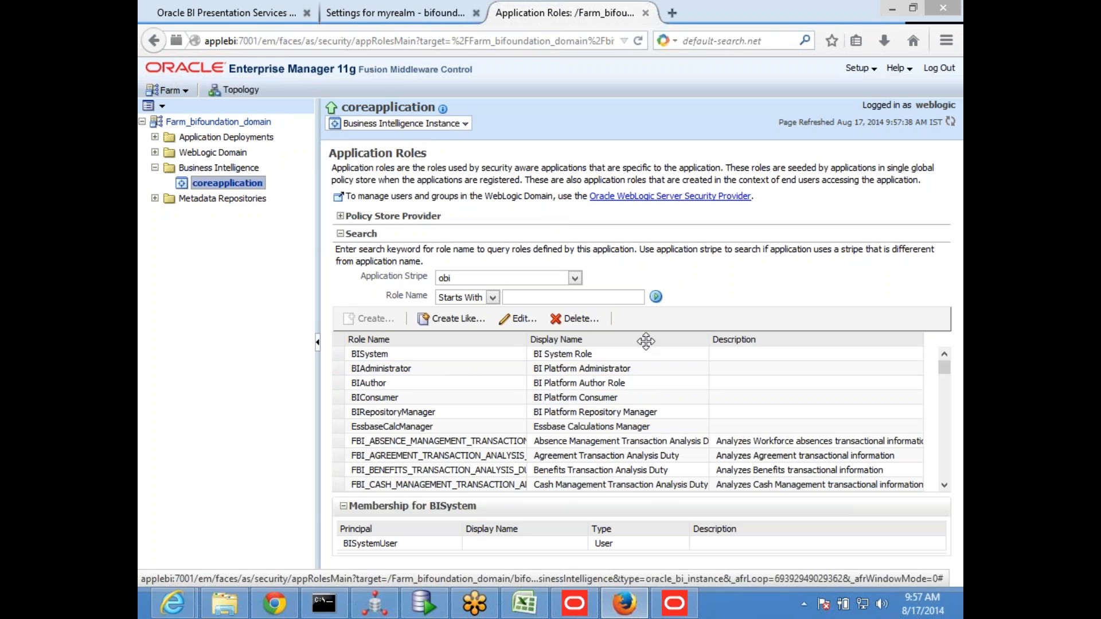
{"action": "left_click", "coordinate": [423, 356]}
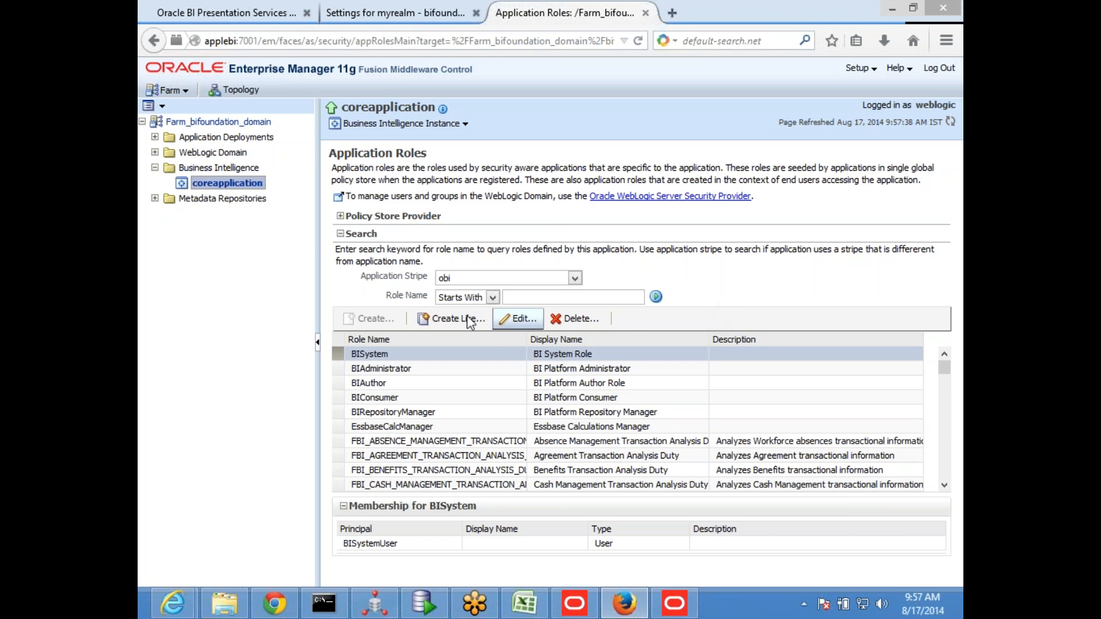
{"action": "left_click", "coordinate": [534, 276]}
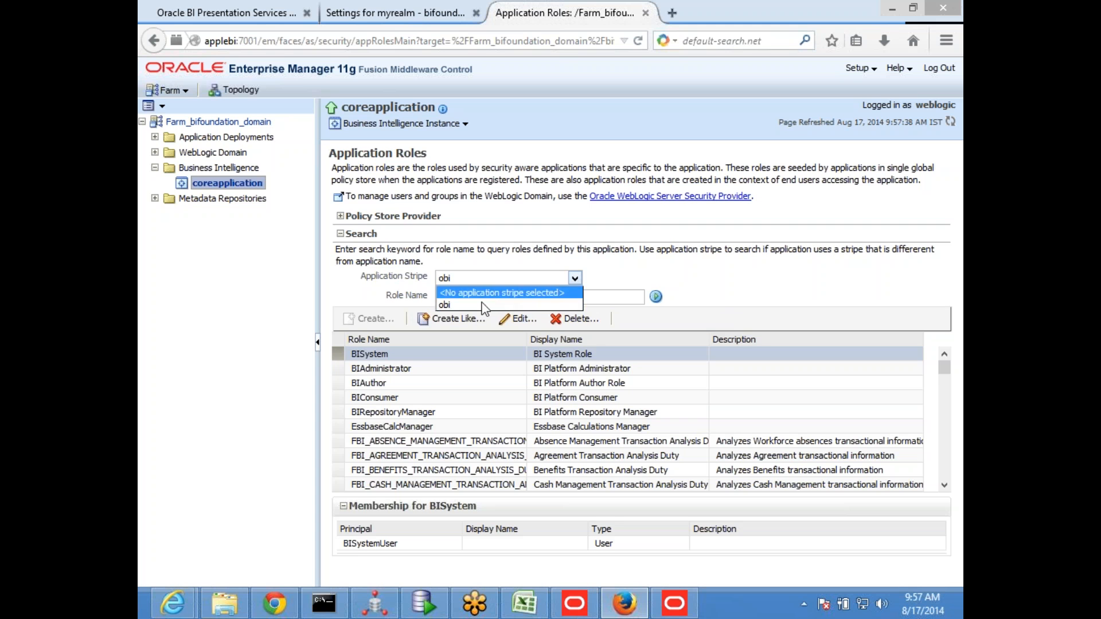
{"action": "left_click", "coordinate": [475, 305]}
{"action": "left_click", "coordinate": [484, 299]}
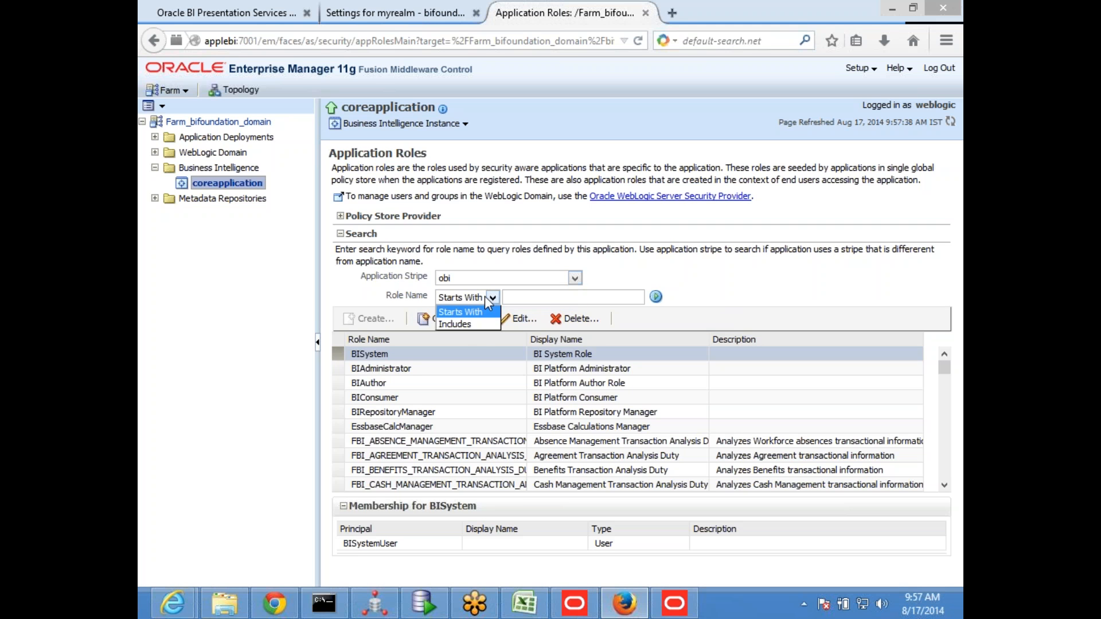
{"action": "left_click", "coordinate": [477, 319]}
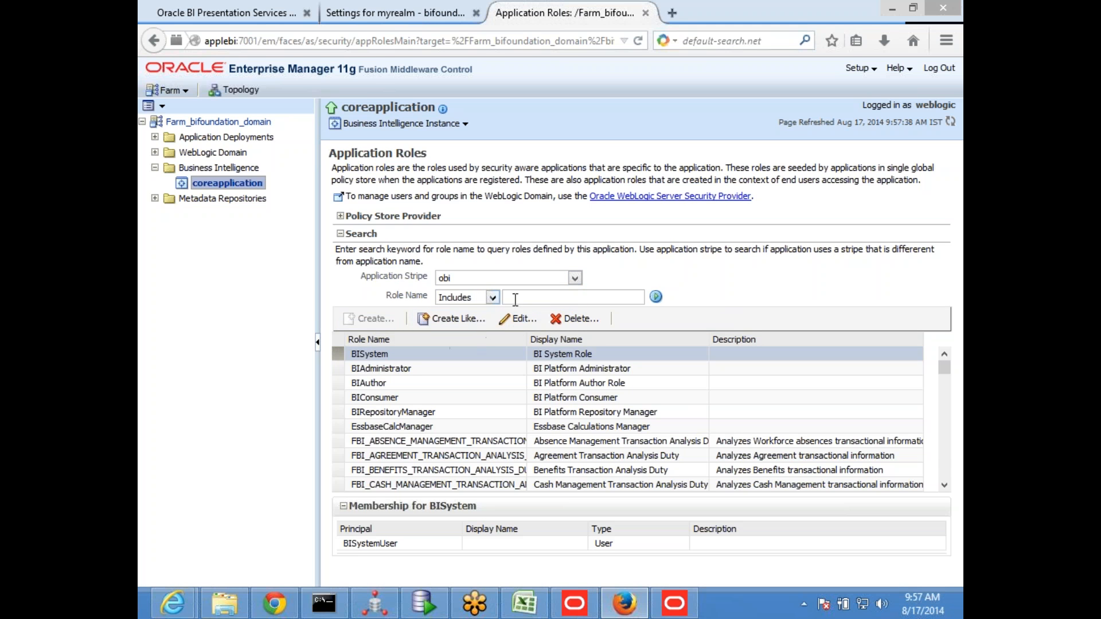
{"action": "left_click", "coordinate": [491, 298]}
{"action": "left_click", "coordinate": [466, 312]}
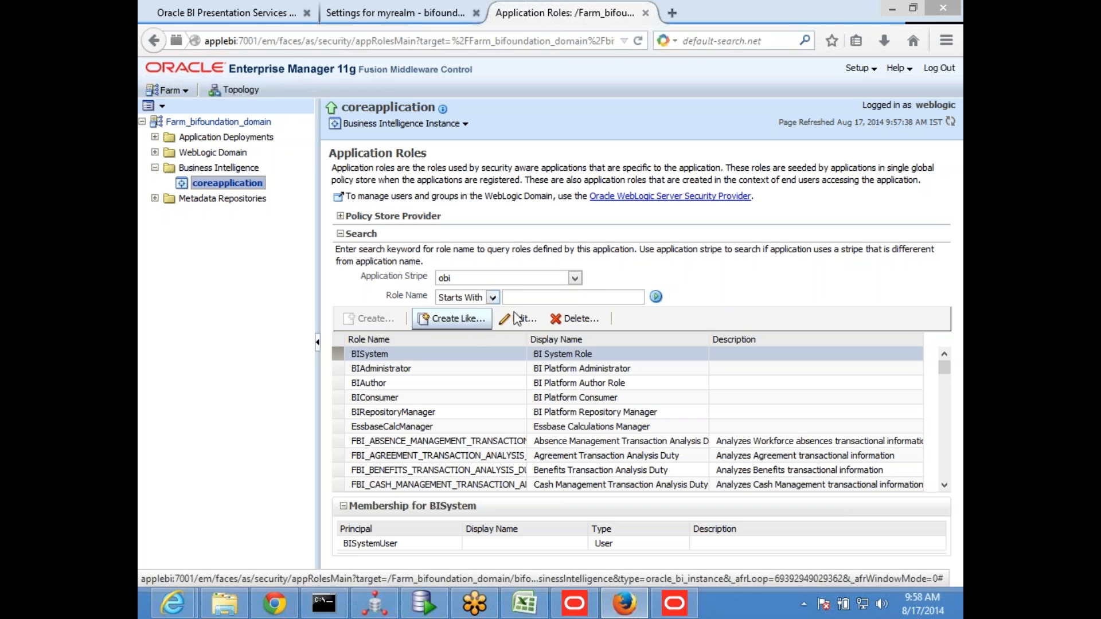
Clear the application stripe selection and set it to obi again for role creation
{"action": "left_click", "coordinate": [575, 278]}
{"action": "left_click", "coordinate": [543, 292]}
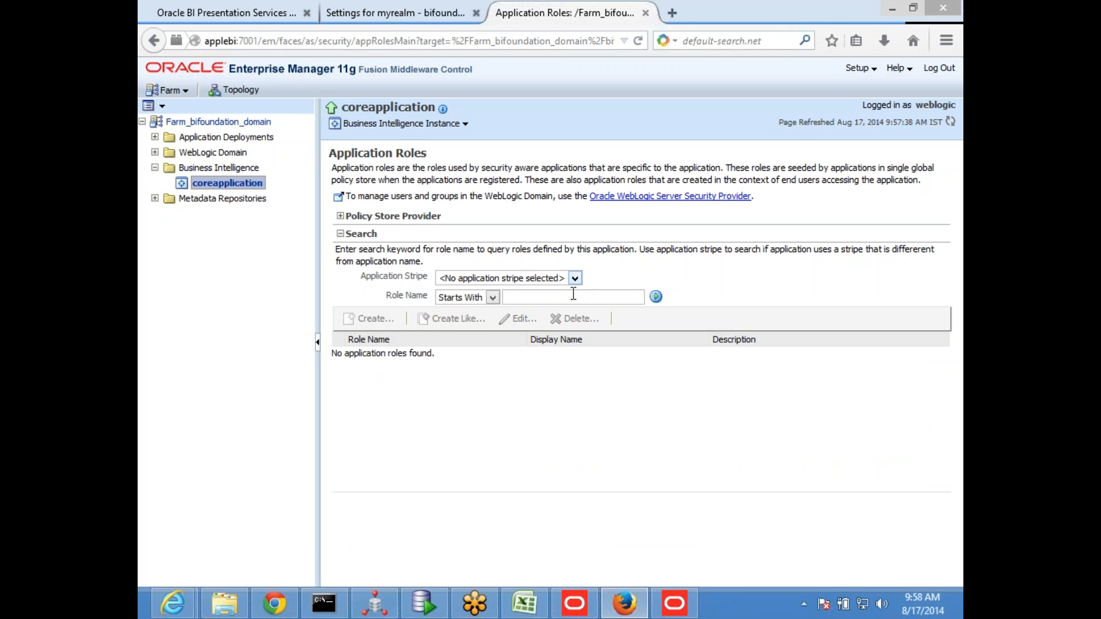
{"action": "left_click", "coordinate": [576, 277]}
{"action": "left_click", "coordinate": [452, 304]}
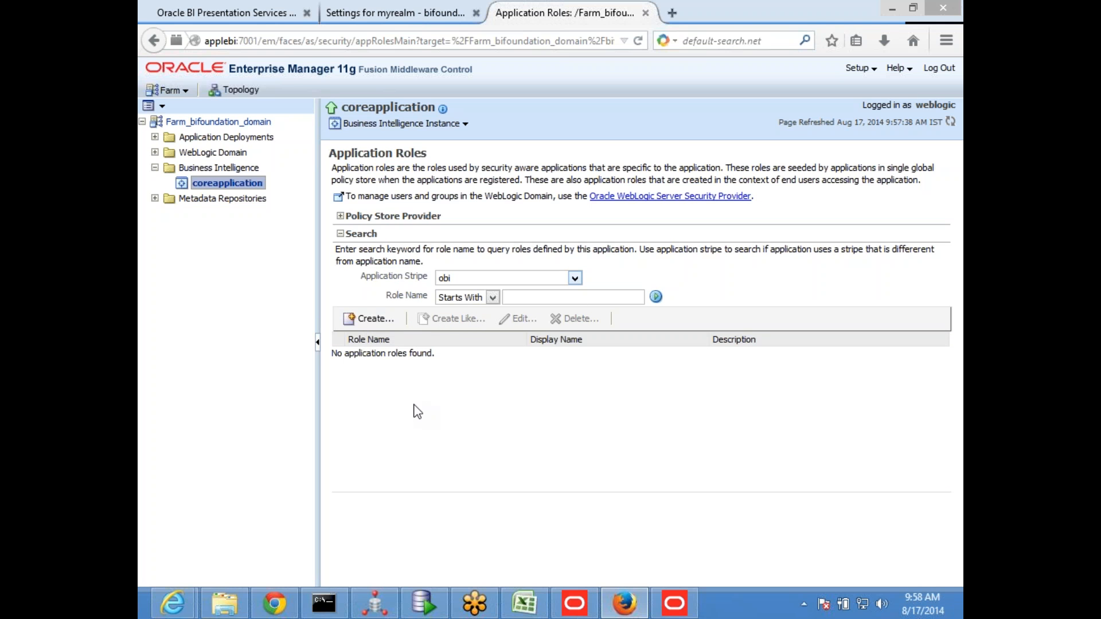
Create an application role named roleCust in the obi stripe and look through the role list
{"action": "left_click", "coordinate": [376, 322]}
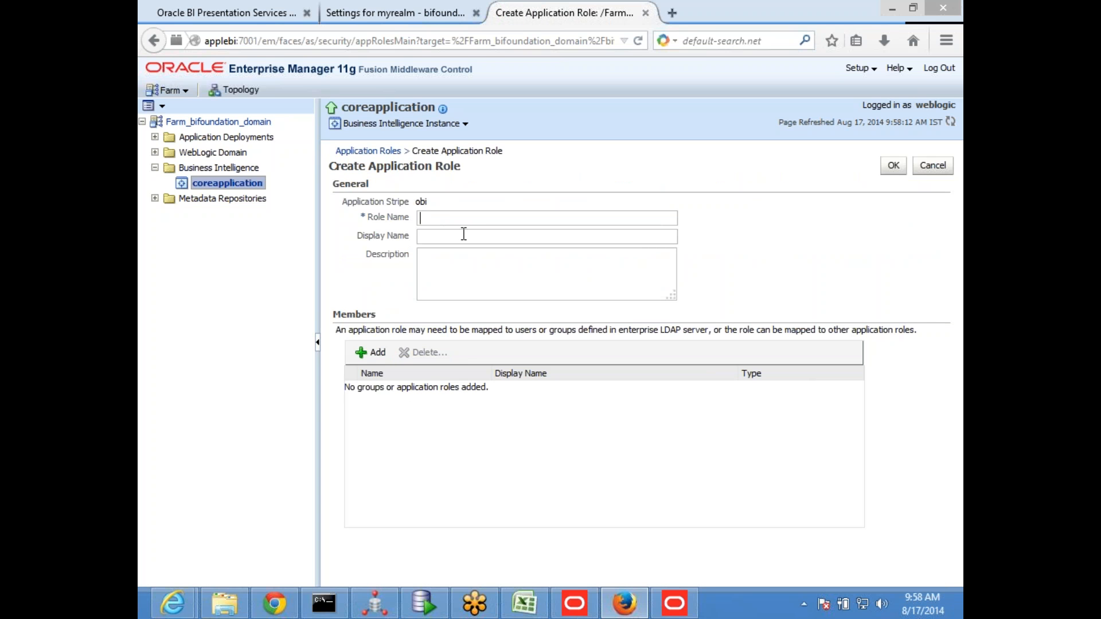
{"action": "type", "text": "roleCust"}
{"action": "double_click", "coordinate": [488, 218]}
{"action": "left_click", "coordinate": [893, 165]}
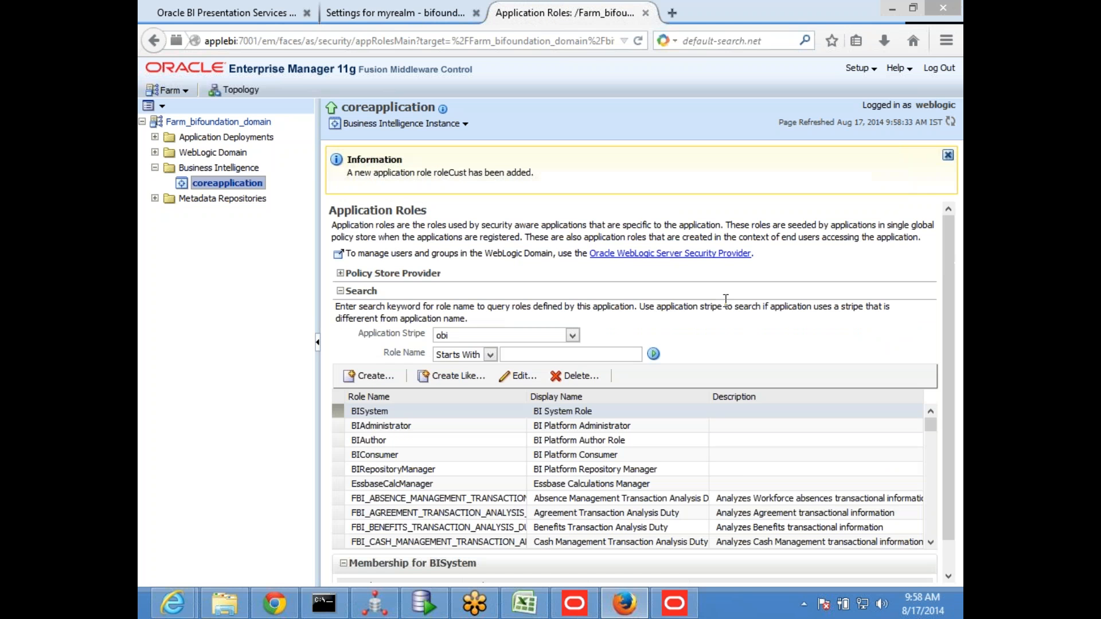
{"action": "scroll", "coordinate": [702, 456], "scroll_direction": "down", "scroll_amount": 2}
{"action": "scroll", "coordinate": [703, 455], "scroll_direction": "down", "scroll_amount": 5}
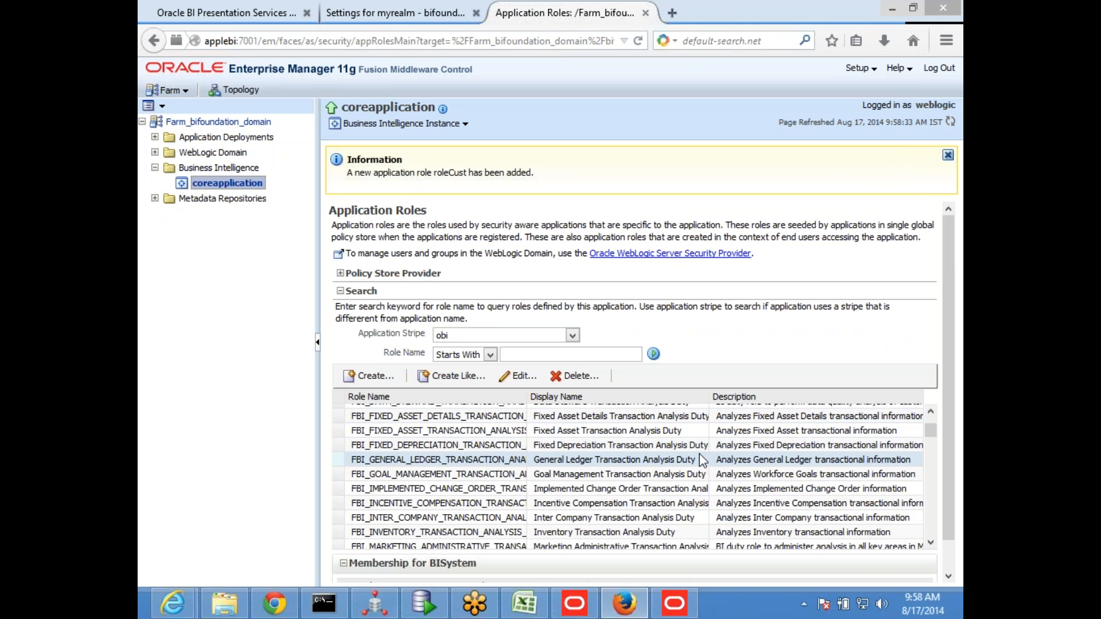
{"action": "scroll", "coordinate": [703, 455], "scroll_direction": "up", "scroll_amount": 7}
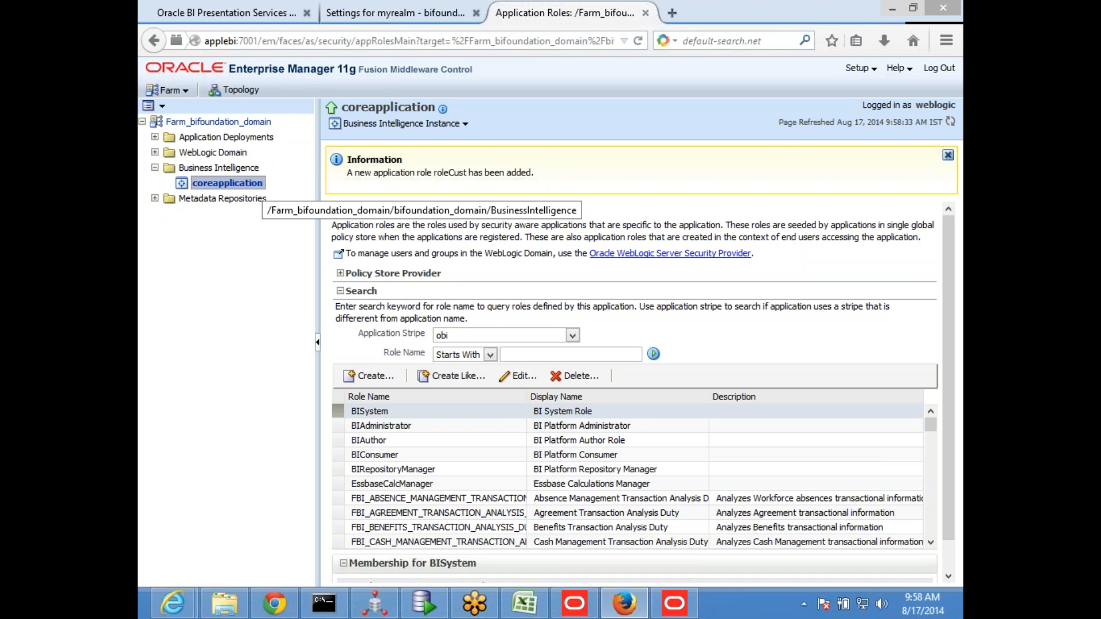
Switch to the Oracle BI Administration Tool and synchronize the application roles in Identity Manager
{"action": "left_click", "coordinate": [674, 603]}
{"action": "left_click", "coordinate": [244, 27]}
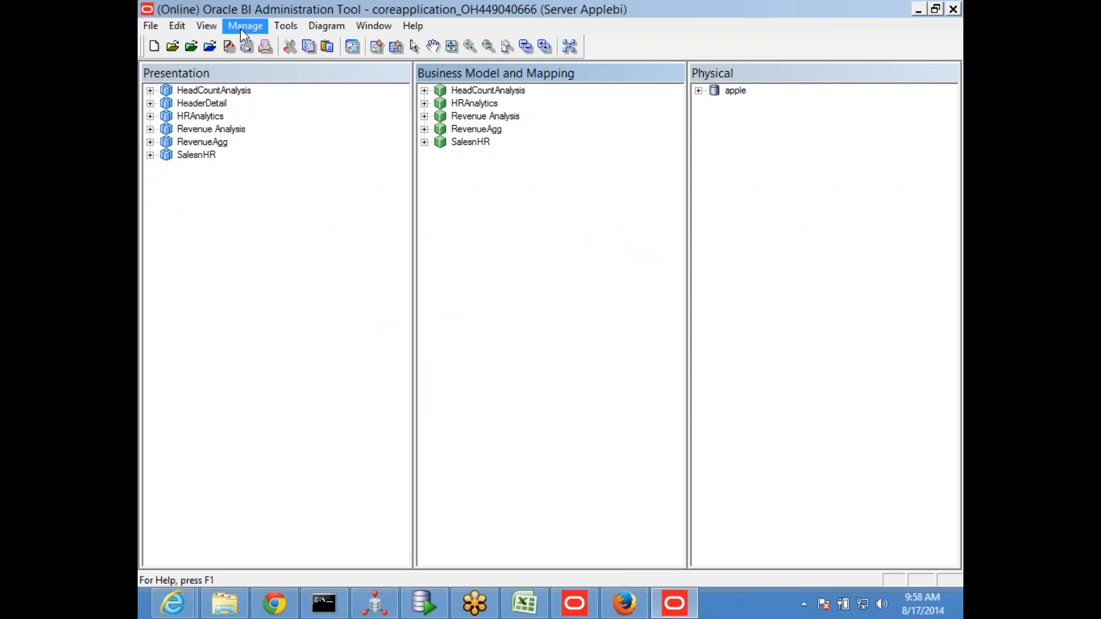
{"action": "left_click", "coordinate": [280, 106]}
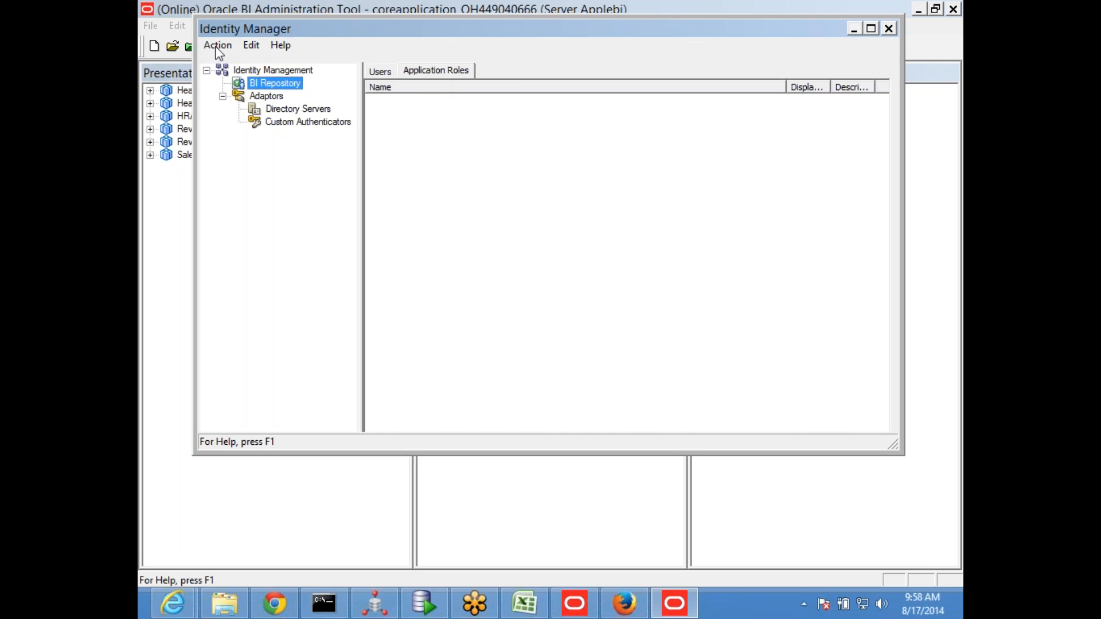
{"action": "left_click", "coordinate": [432, 72]}
{"action": "left_click", "coordinate": [457, 157]}
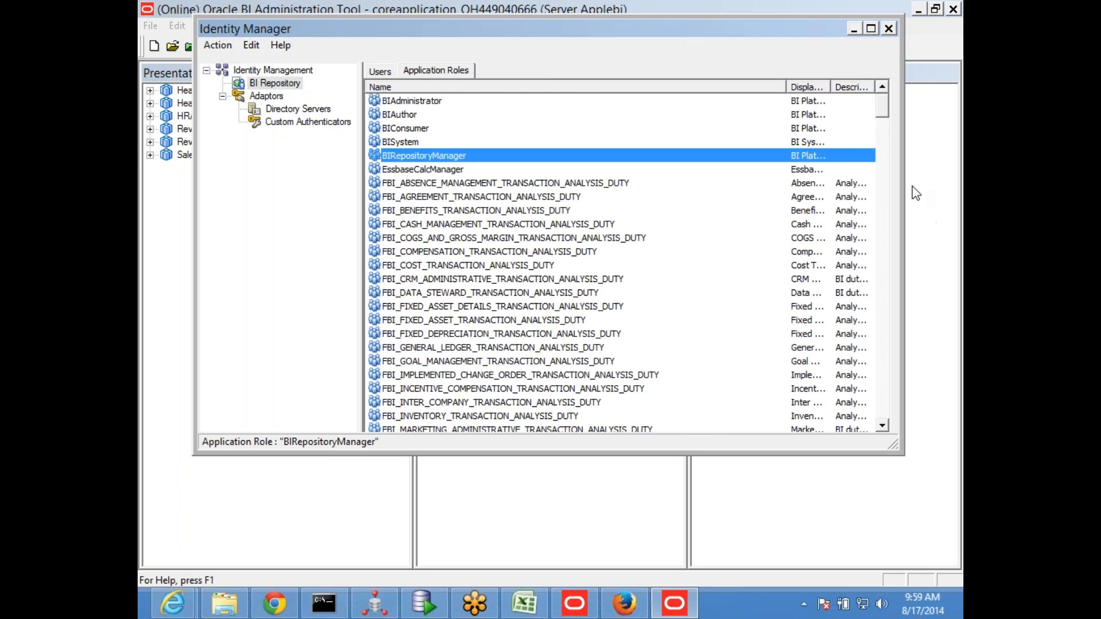
{"action": "left_click_drag", "start_coordinate": [877, 107], "coordinate": [804, 130]}
{"action": "left_click", "coordinate": [214, 45]}
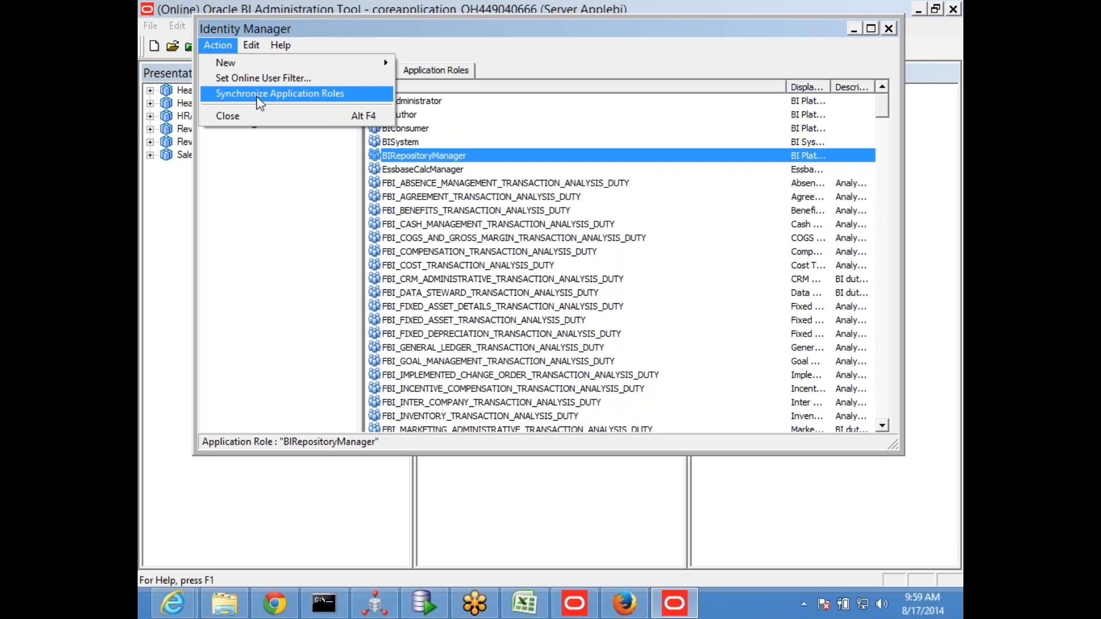
{"action": "left_click", "coordinate": [256, 95]}
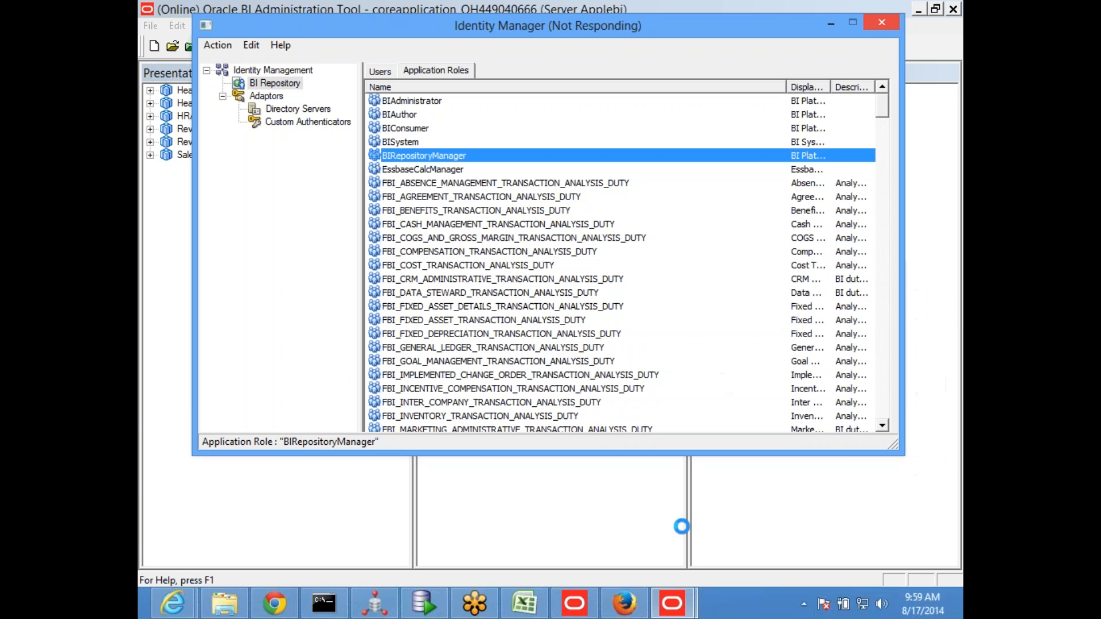
Switch to Excel and draw an unfilled rectangle about 4.79" wide and 1.45" high across rows 11 to 17 of Sheet27
{"action": "left_click", "coordinate": [526, 608]}
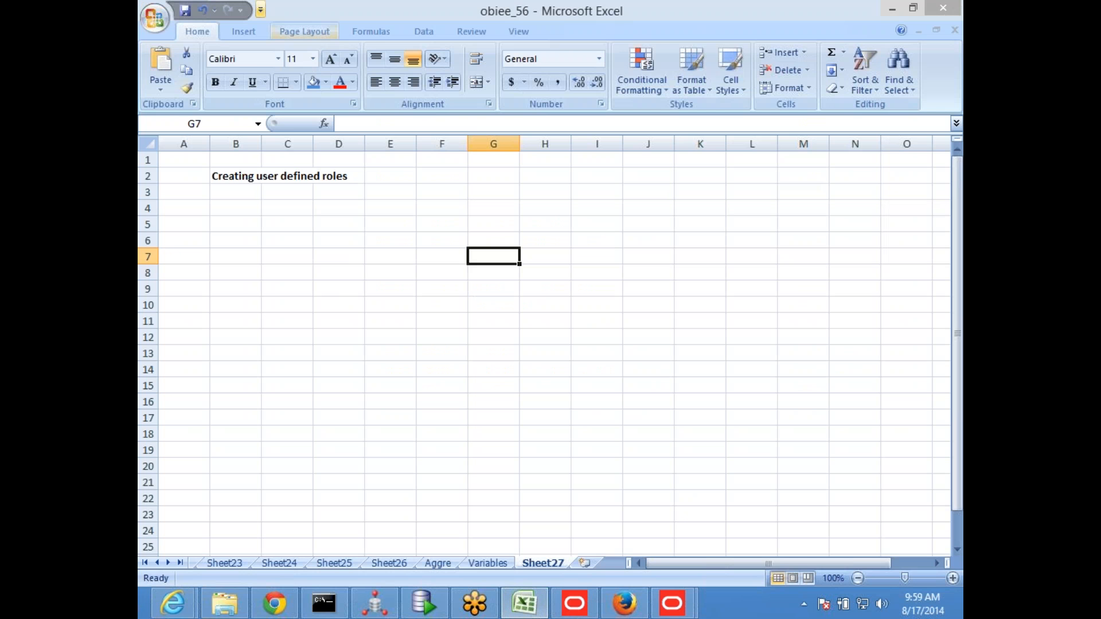
{"action": "left_click", "coordinate": [243, 34]}
{"action": "left_click", "coordinate": [315, 72]}
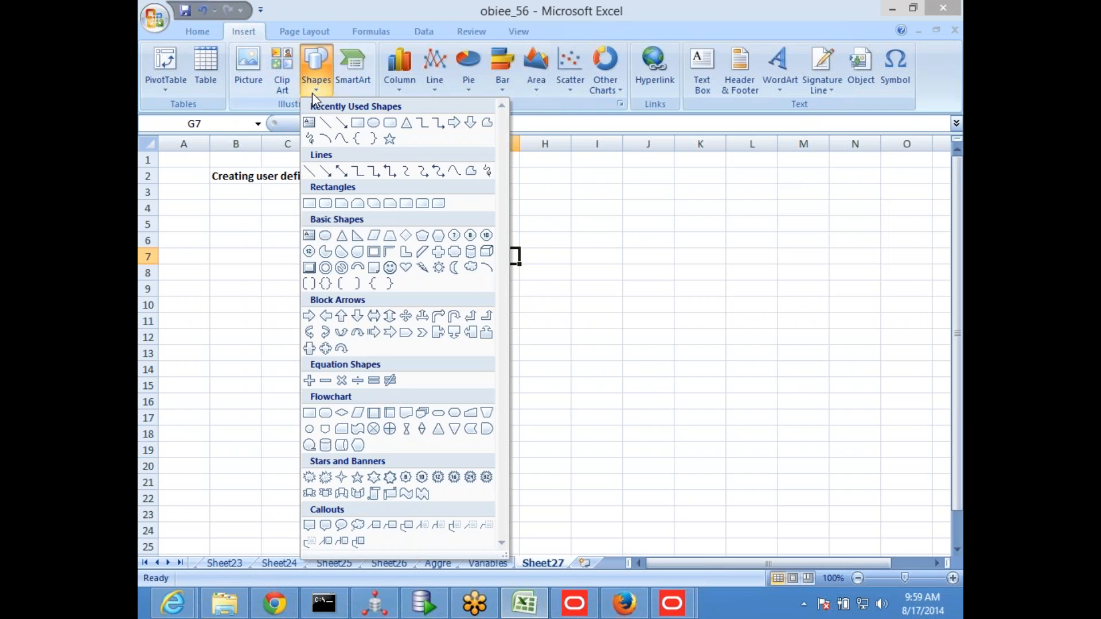
{"action": "left_click", "coordinate": [358, 122]}
{"action": "left_click_drag", "start_coordinate": [198, 314], "coordinate": [570, 473]}
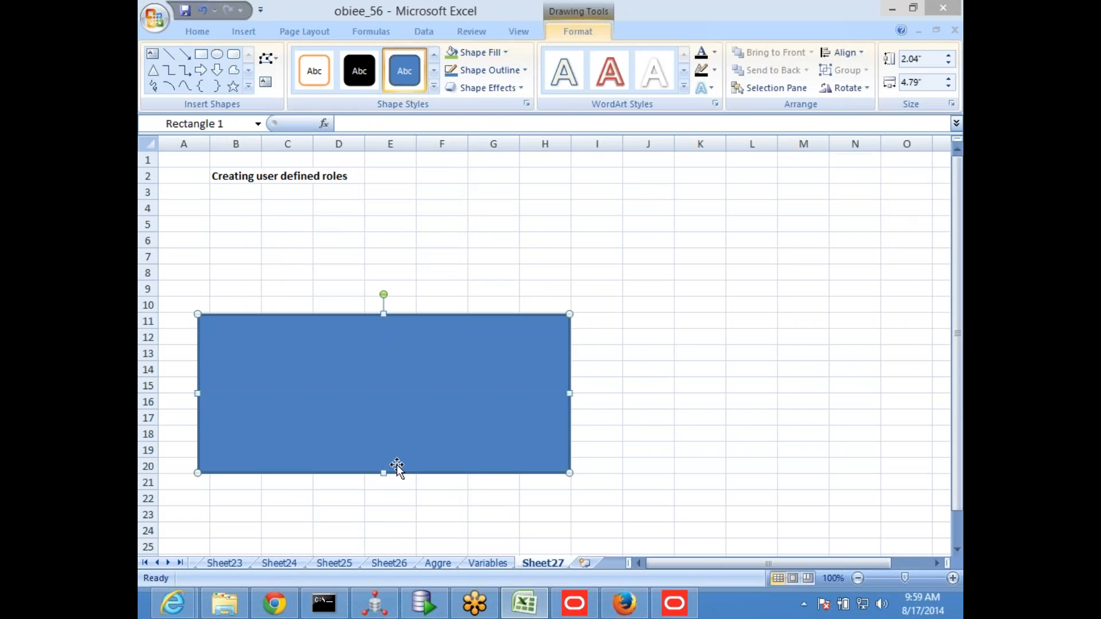
{"action": "left_click_drag", "start_coordinate": [383, 434], "coordinate": [383, 427]}
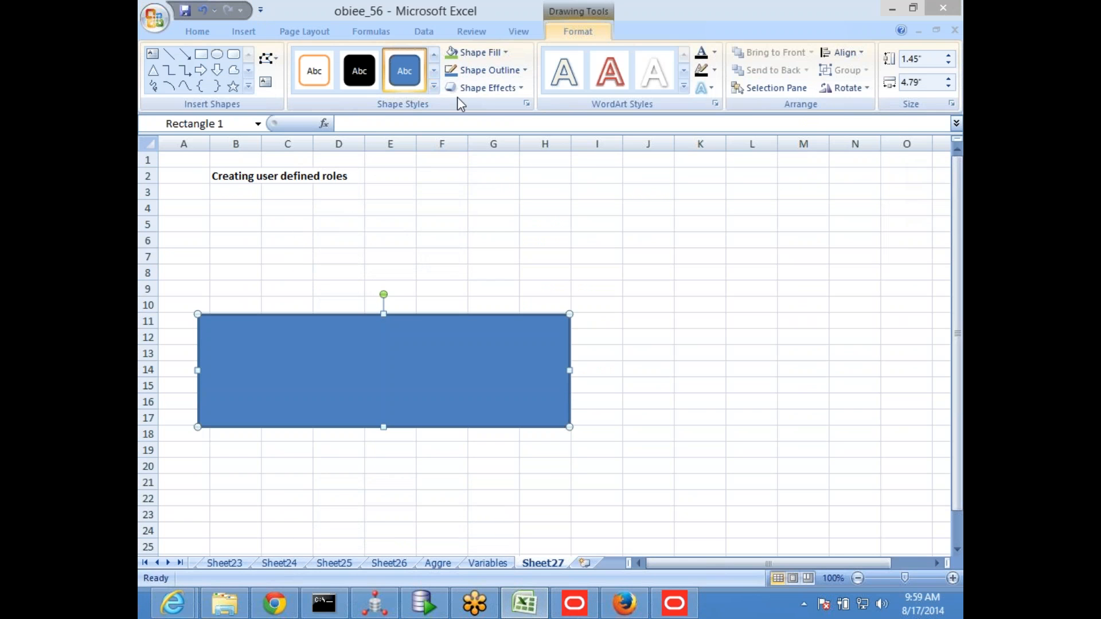
{"action": "left_click", "coordinate": [505, 51]}
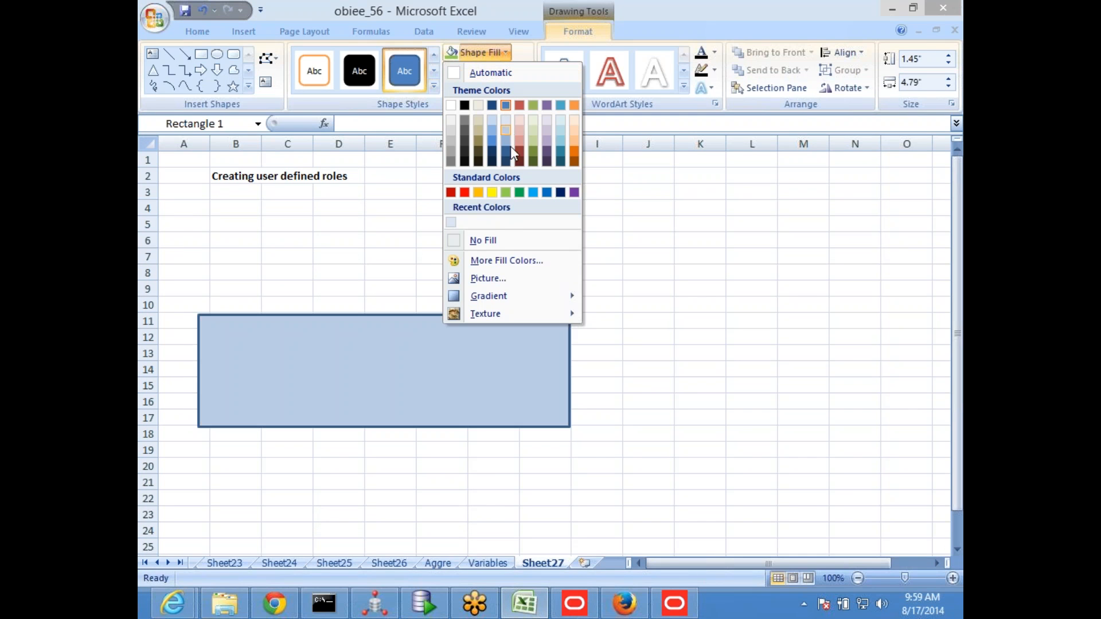
{"action": "left_click", "coordinate": [497, 242]}
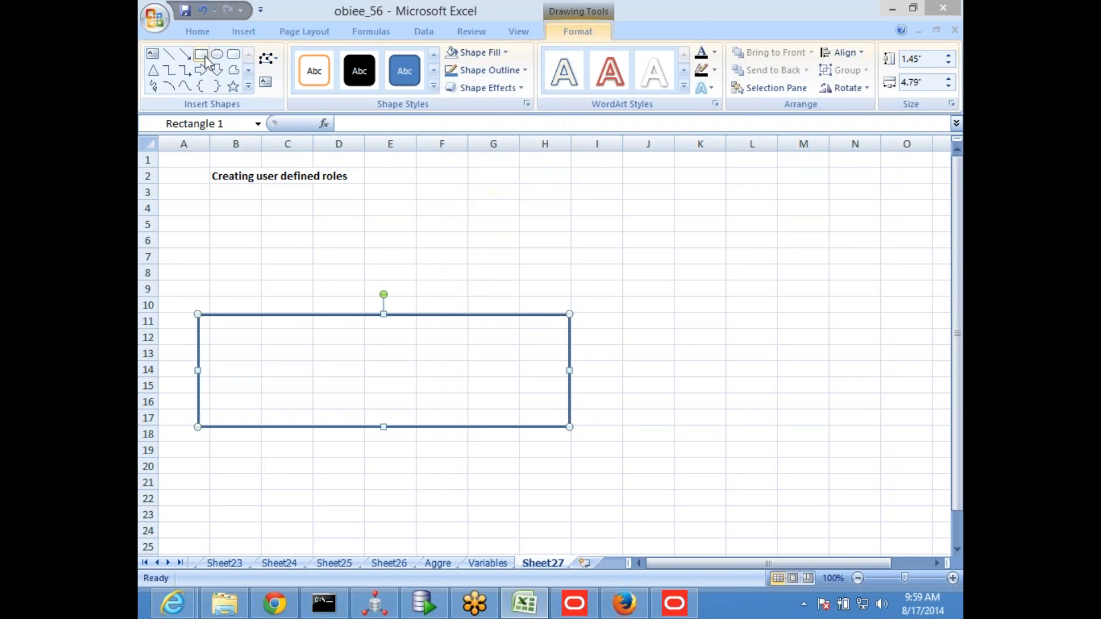
Add a rounded rectangle about 1.25" by 0.38" labelled roleCust inside the large unfilled rectangle
{"action": "left_click", "coordinate": [234, 53]}
{"action": "left_click_drag", "start_coordinate": [448, 336], "coordinate": [544, 365]}
{"action": "type", "text": "roleCust"}
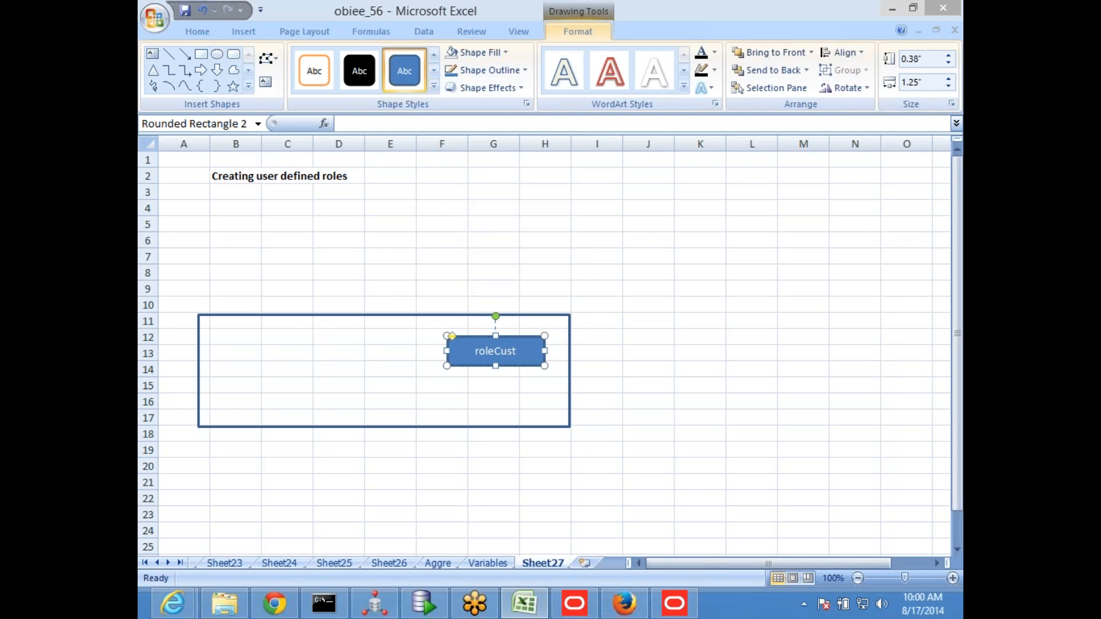
{"action": "left_click", "coordinate": [591, 337]}
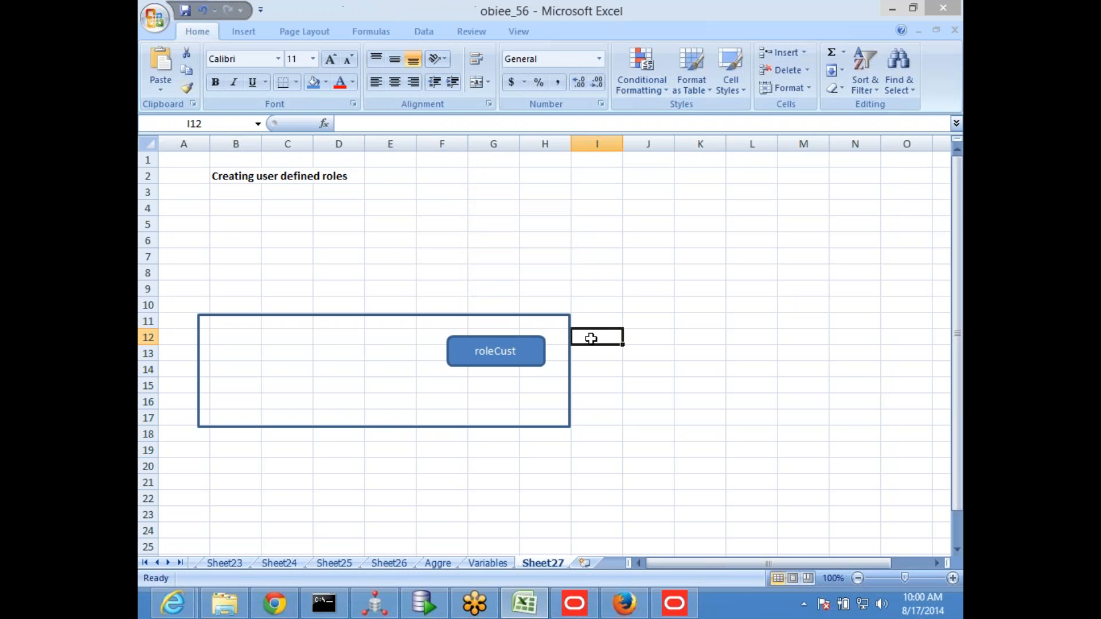
Draw a large oval labelled rpd beside the unfilled rectangle, across columns J to M
{"action": "left_click", "coordinate": [239, 34]}
{"action": "left_click", "coordinate": [316, 69]}
{"action": "left_click", "coordinate": [373, 123]}
{"action": "mouse_move", "coordinate": [677, 305]}
{"action": "left_mouse_down"}
{"action": "mouse_move", "coordinate": [759, 425]}
{"action": "mouse_move", "coordinate": [874, 489]}
{"action": "left_mouse_up"}
{"action": "type", "text": "rpd"}
{"action": "left_click", "coordinate": [519, 242]}
Draw a straight arrow from the roleCust shape to the rpd oval
{"action": "left_click", "coordinate": [492, 343]}
{"action": "left_click", "coordinate": [183, 55]}
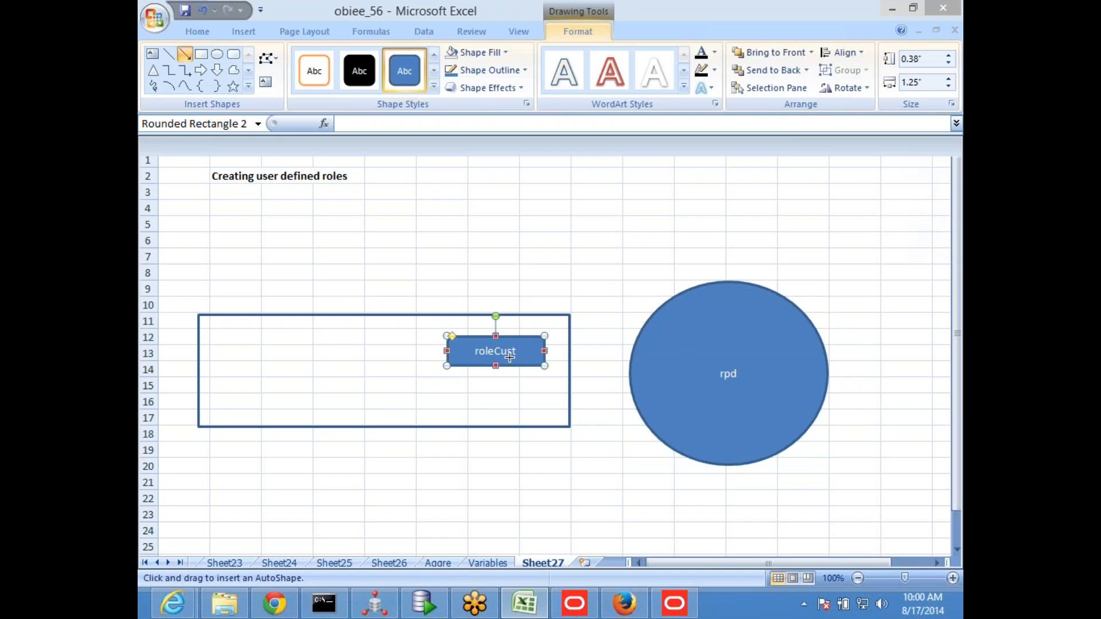
{"action": "left_click_drag", "start_coordinate": [509, 356], "coordinate": [665, 371]}
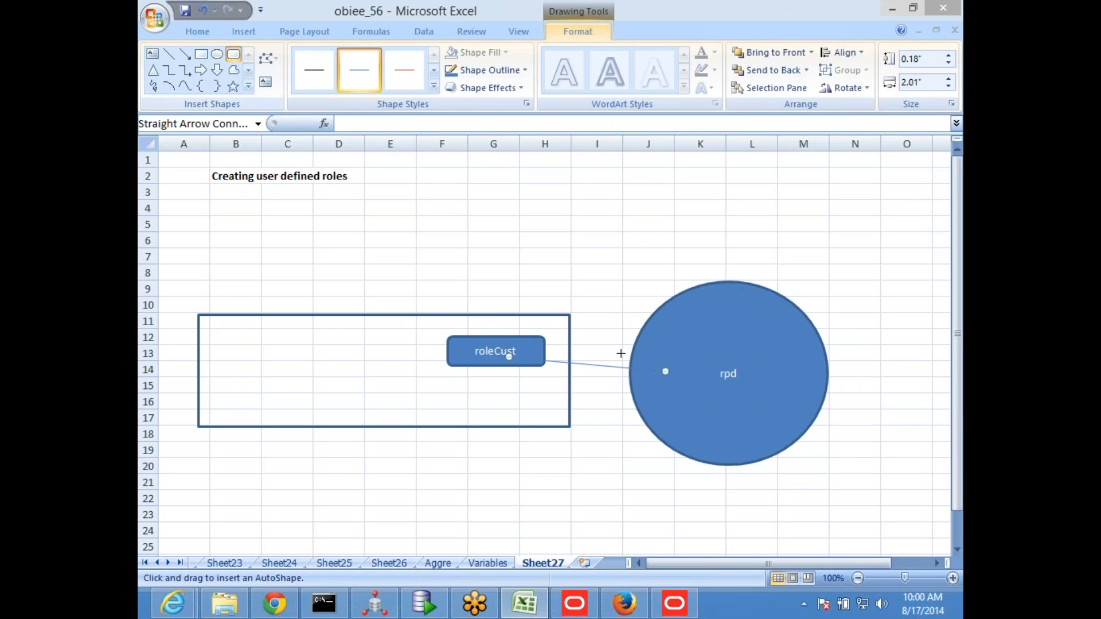
Add a rounded rectangle about 1.05" by 0.56" inside the rpd oval, with a light tan fill and the label roleCust in red
{"action": "mouse_move", "coordinate": [640, 364]}
{"action": "left_mouse_down"}
{"action": "mouse_move", "coordinate": [691, 404]}
{"action": "mouse_move", "coordinate": [722, 408]}
{"action": "left_mouse_up"}
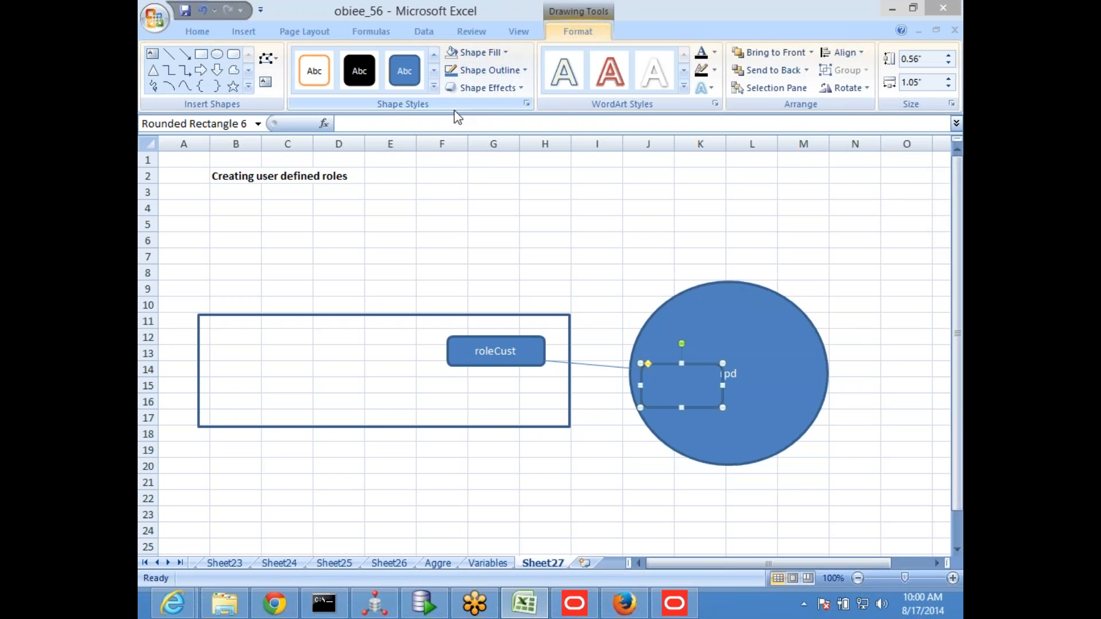
{"action": "left_click", "coordinate": [503, 55]}
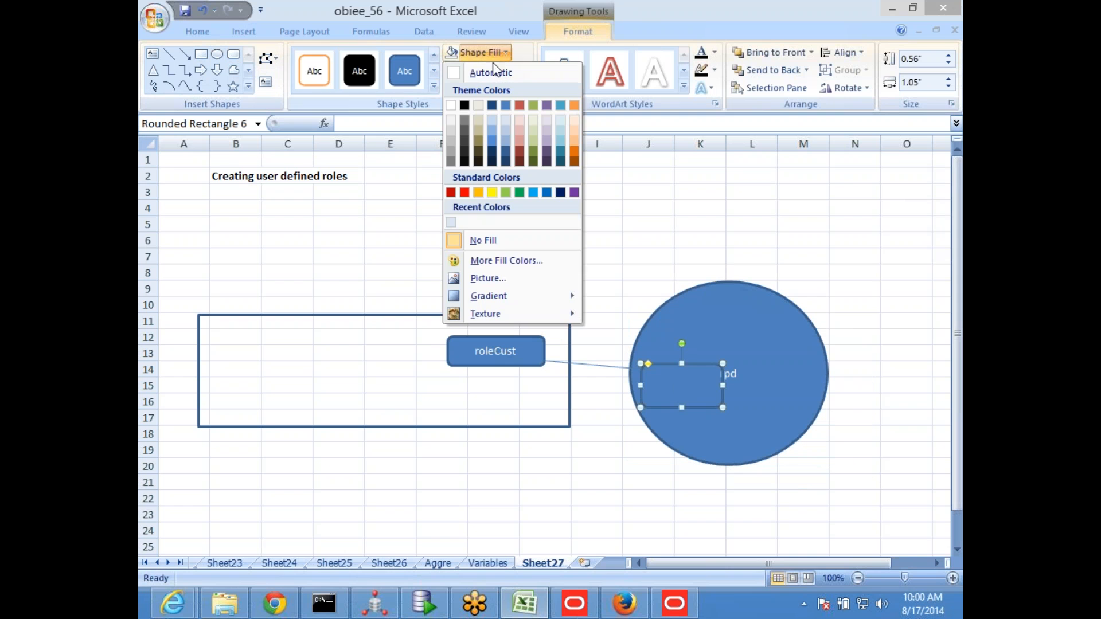
{"action": "left_click", "coordinate": [479, 106]}
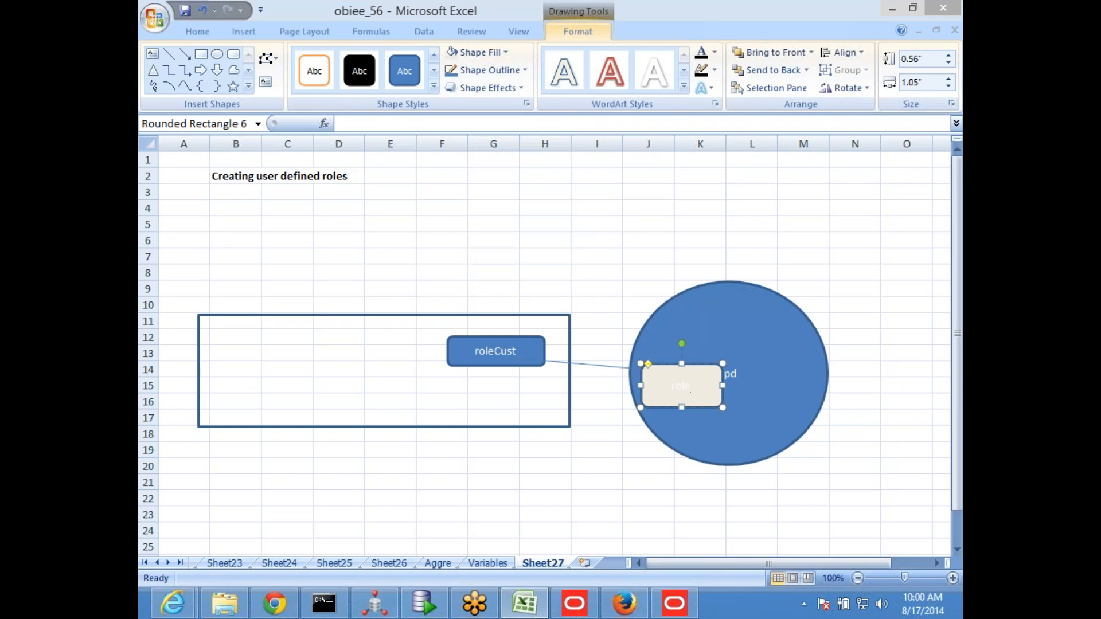
{"action": "type", "text": "Cust"}
{"action": "key", "text": "ctrl+a"}
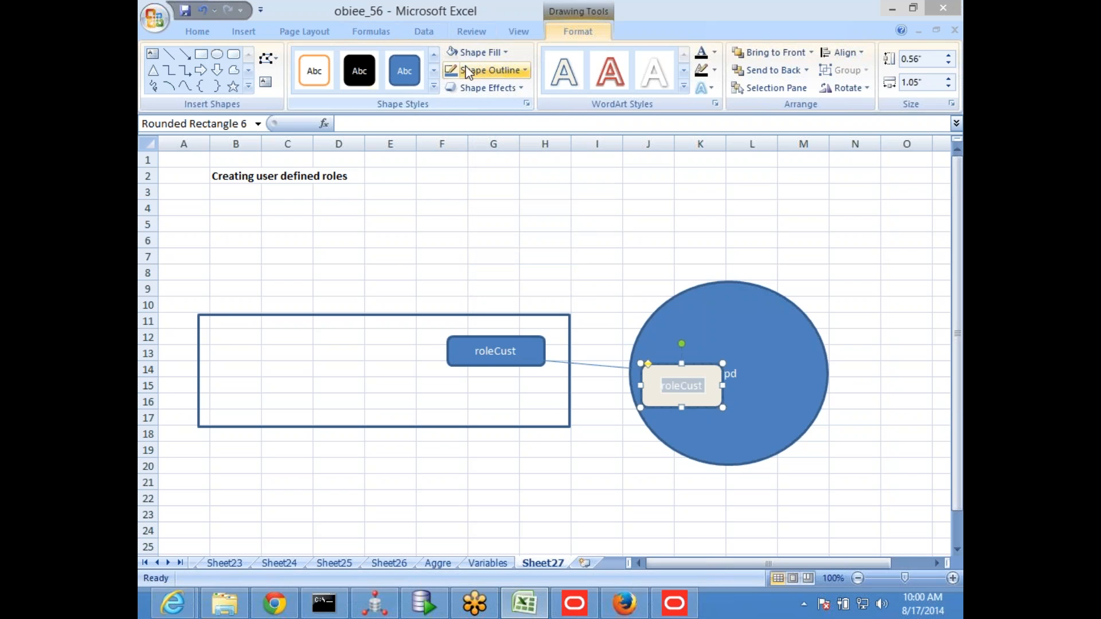
{"action": "left_click", "coordinate": [197, 32]}
{"action": "left_click", "coordinate": [340, 82]}
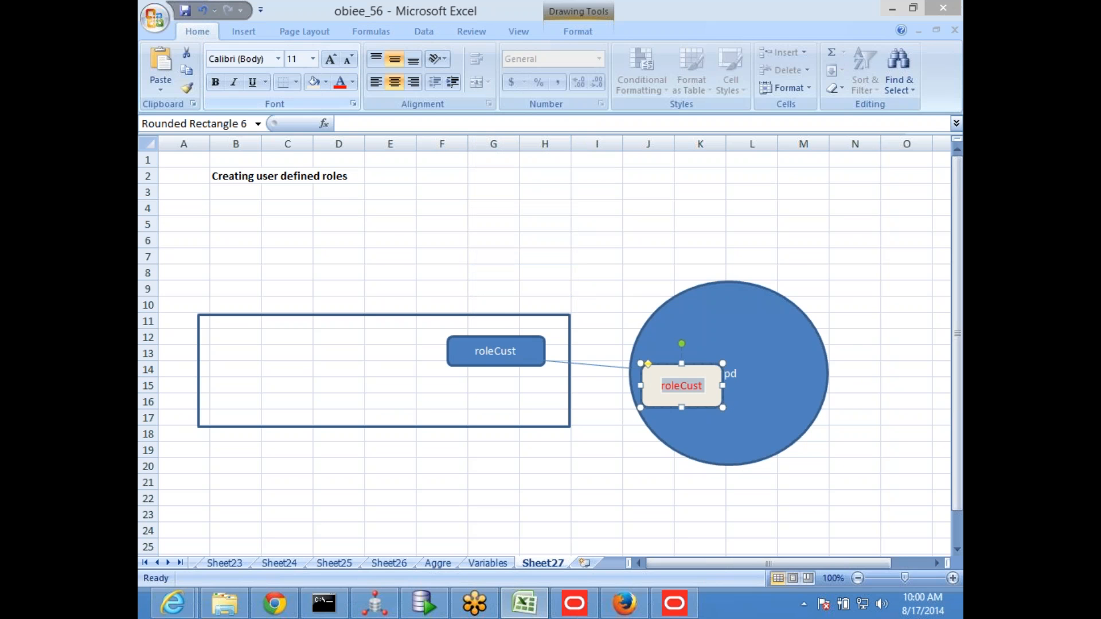
{"action": "left_click", "coordinate": [441, 223]}
Switch to the BI Administration Tool, look for roleCust at the end of the application roles, and close Identity Manager
{"action": "left_click", "coordinate": [674, 603]}
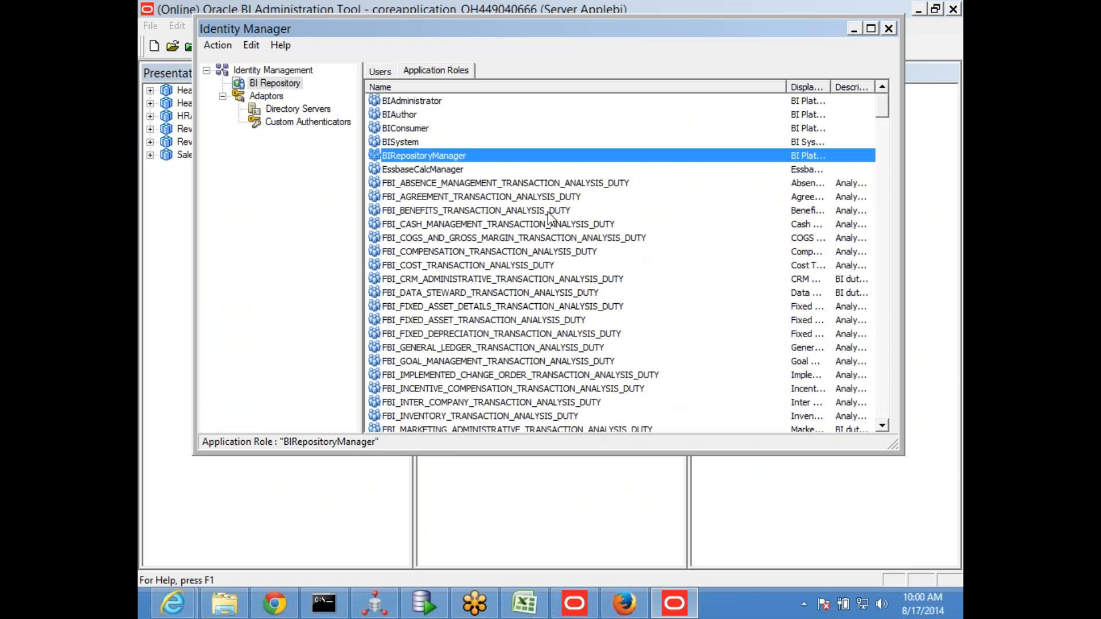
{"action": "left_click", "coordinate": [470, 184]}
{"action": "scroll", "coordinate": [483, 213], "scroll_direction": "down", "scroll_amount": 3}
{"action": "scroll", "coordinate": [483, 212], "scroll_direction": "down", "scroll_amount": 4}
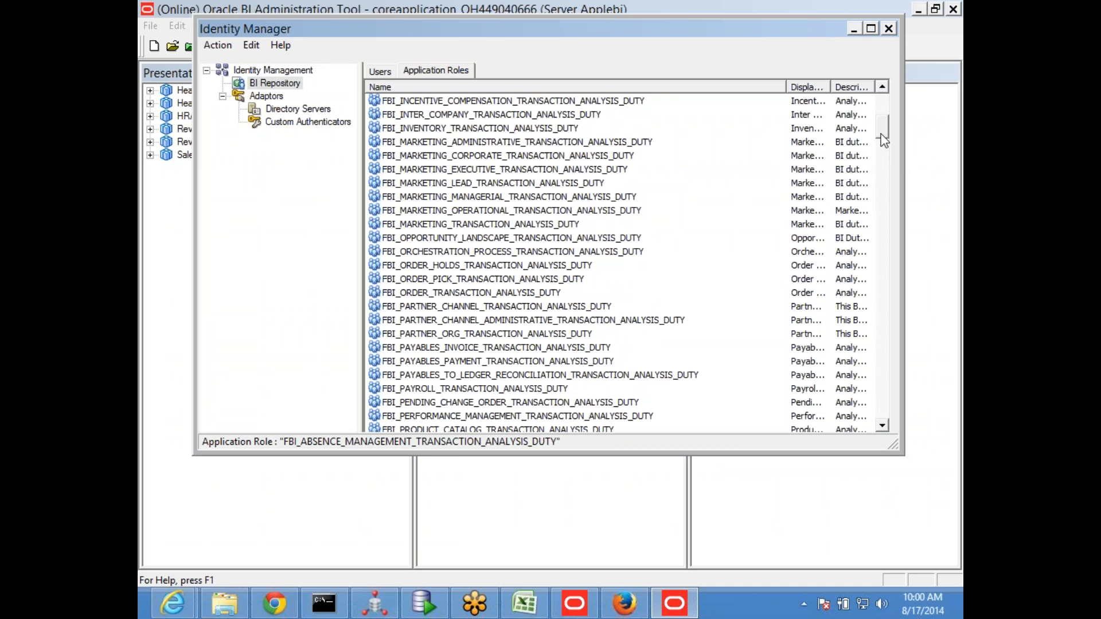
{"action": "left_click_drag", "start_coordinate": [882, 180], "coordinate": [888, 424]}
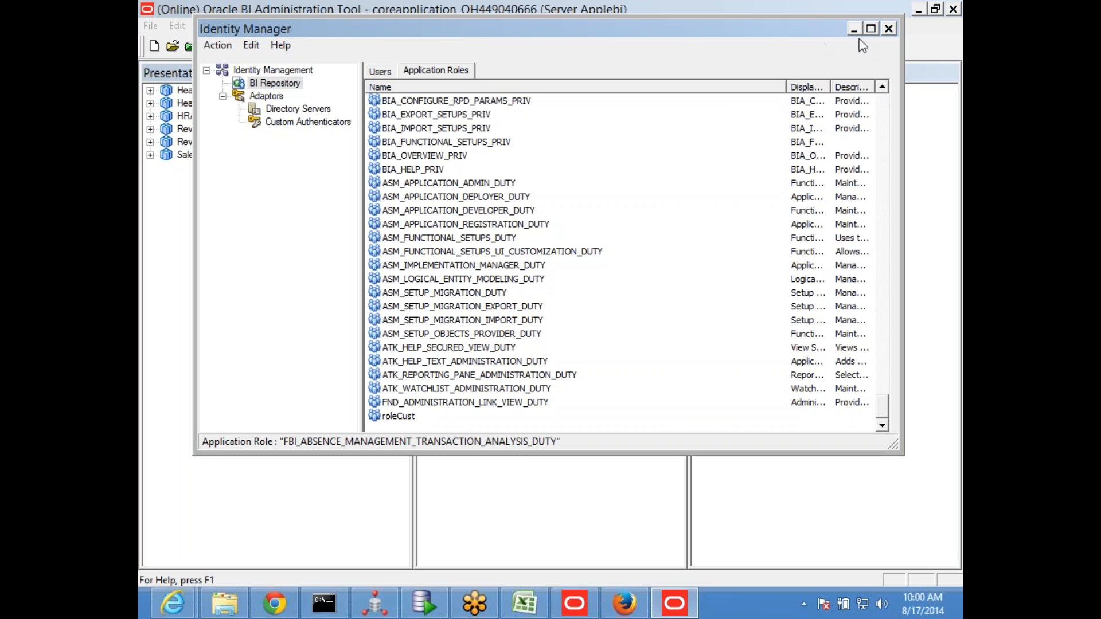
{"action": "left_click", "coordinate": [888, 29]}
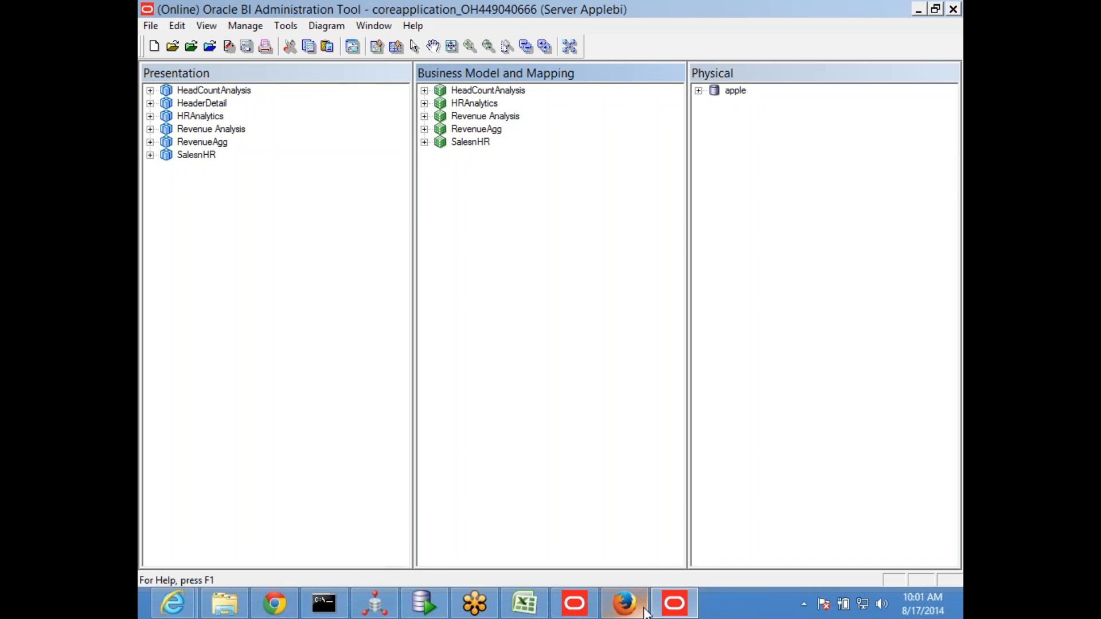
In SQL Developer, change the UNAME condition of the EXT_SEC UPDATE statement to 'user_america'
{"action": "left_click", "coordinate": [639, 612]}
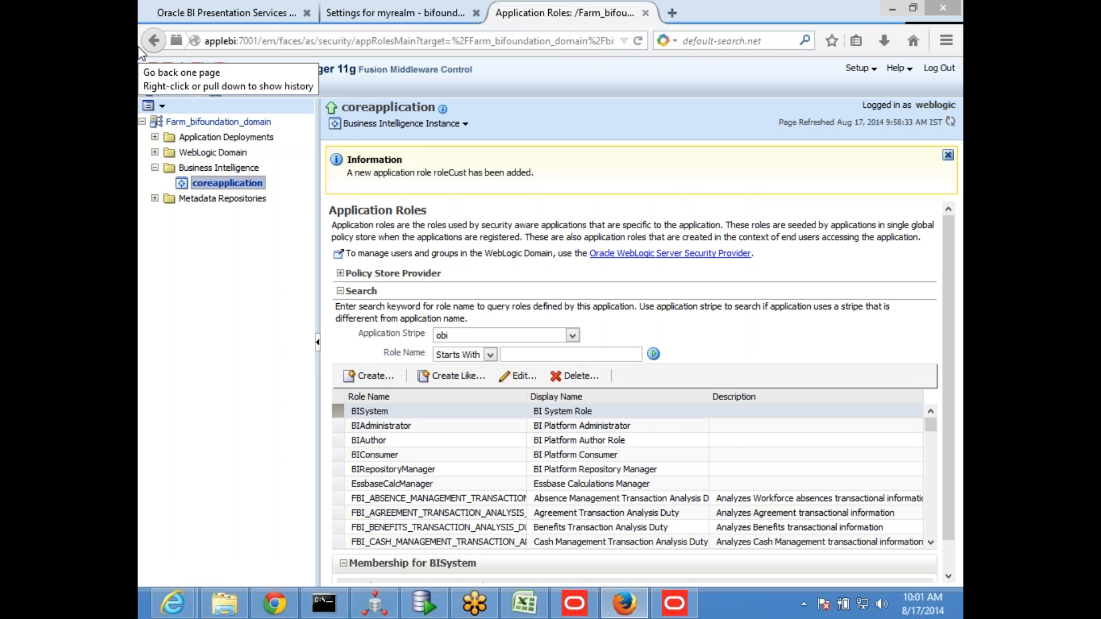
{"action": "left_click", "coordinate": [423, 603]}
{"action": "left_click", "coordinate": [573, 241]}
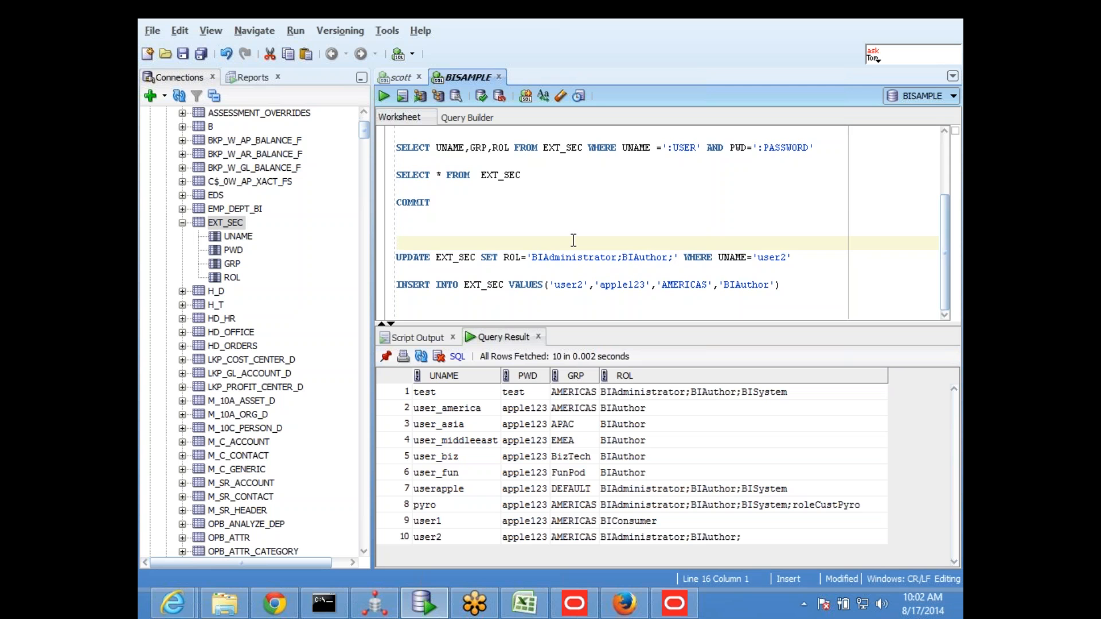
{"action": "left_click", "coordinate": [543, 210]}
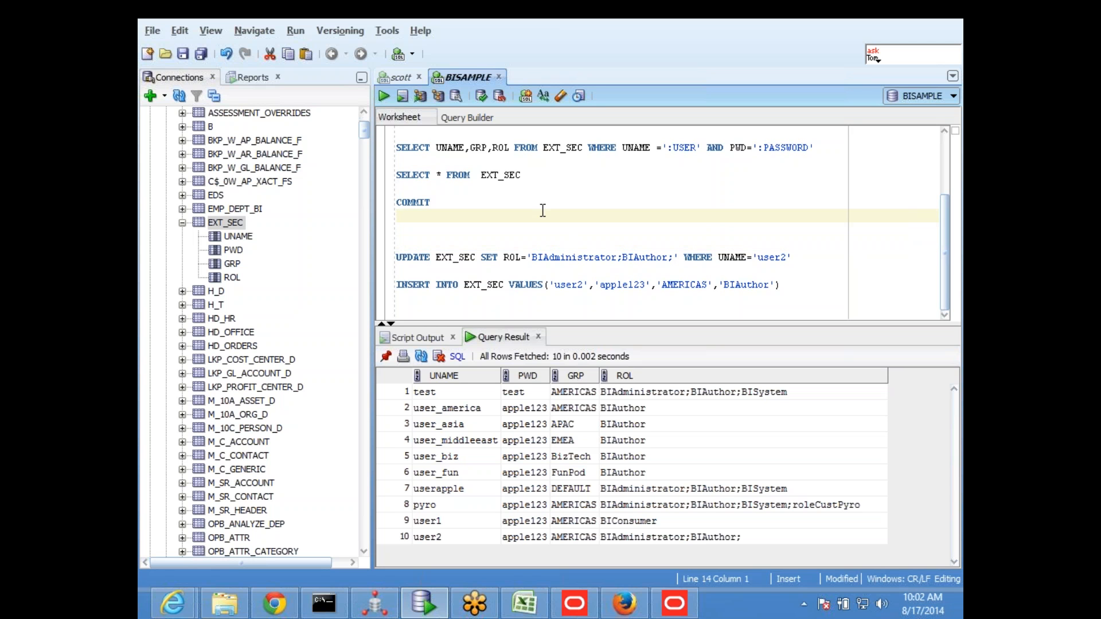
{"action": "left_click", "coordinate": [494, 257]}
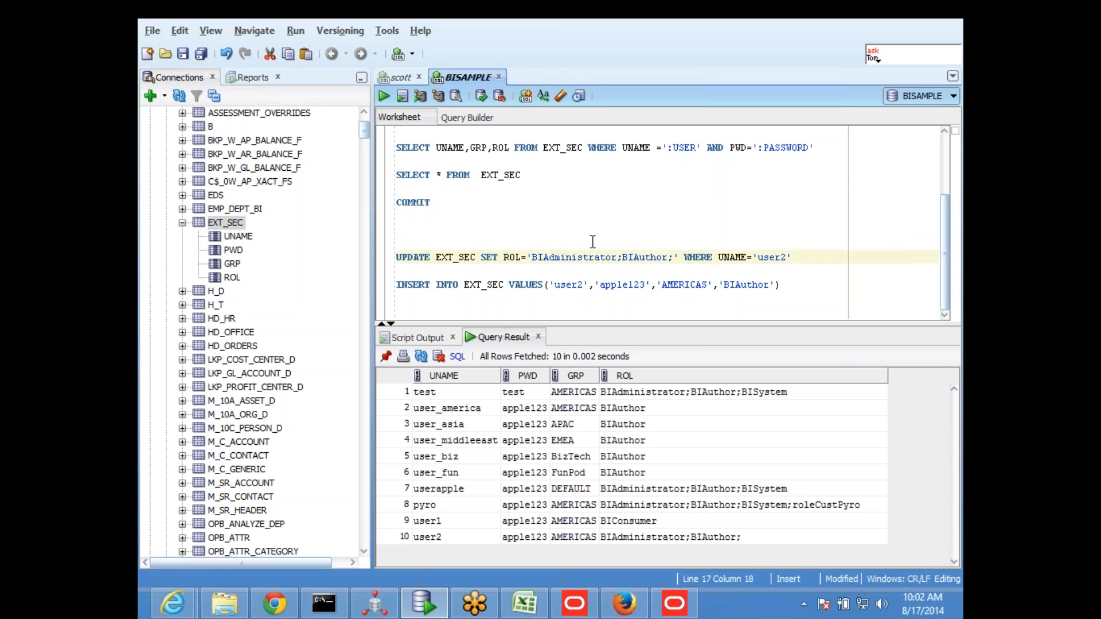
{"action": "scroll", "coordinate": [625, 235], "scroll_direction": "up", "scroll_amount": 2}
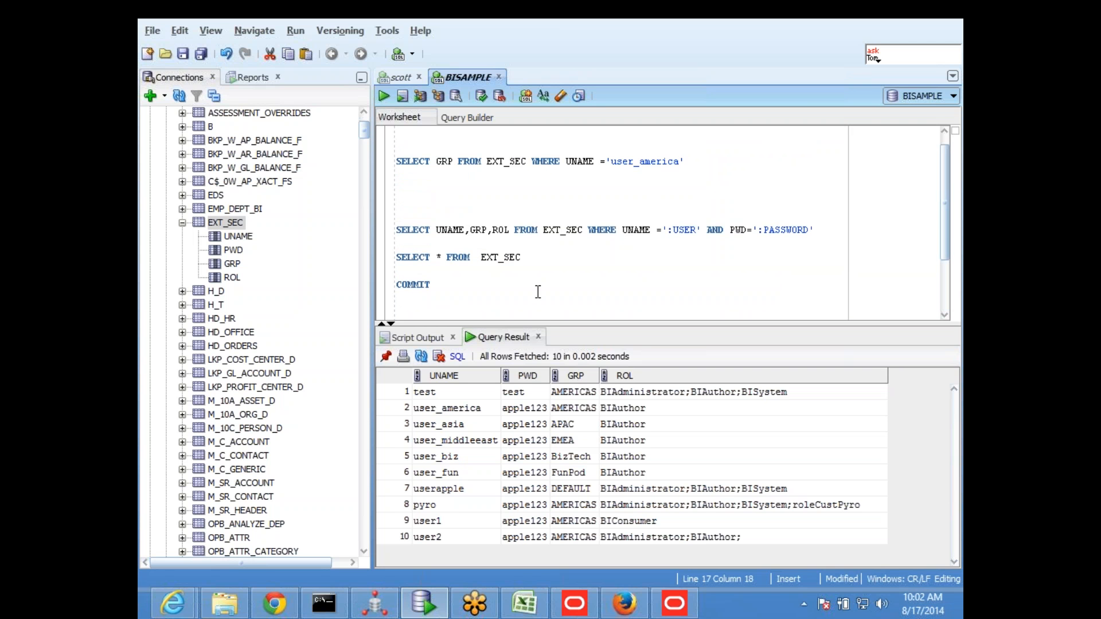
{"action": "scroll", "coordinate": [612, 258], "scroll_direction": "down", "scroll_amount": 2}
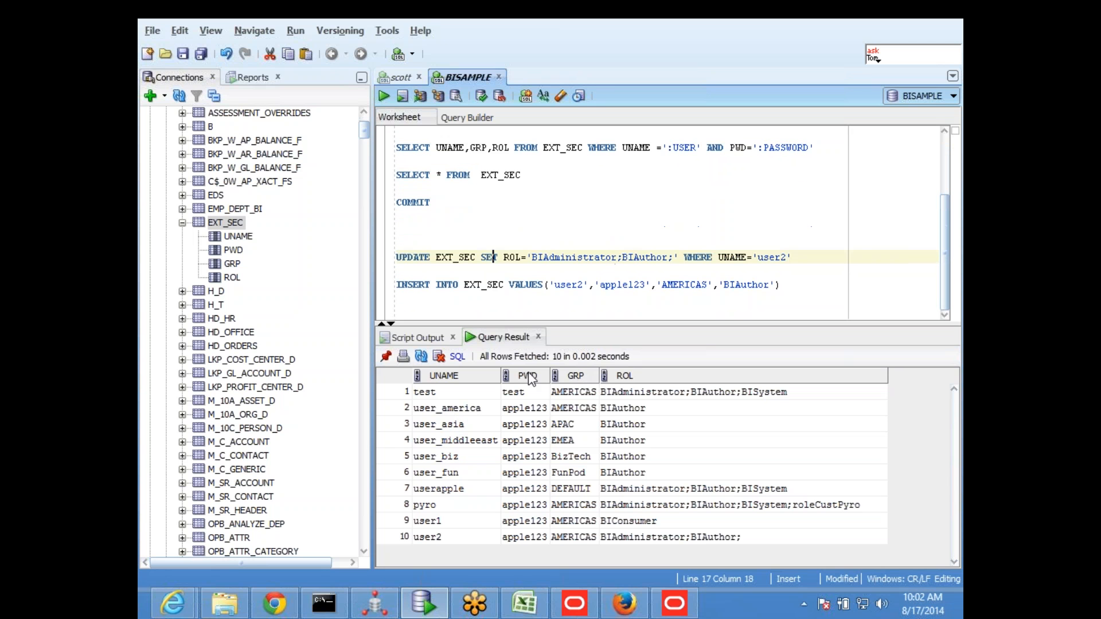
{"action": "left_click", "coordinate": [465, 412]}
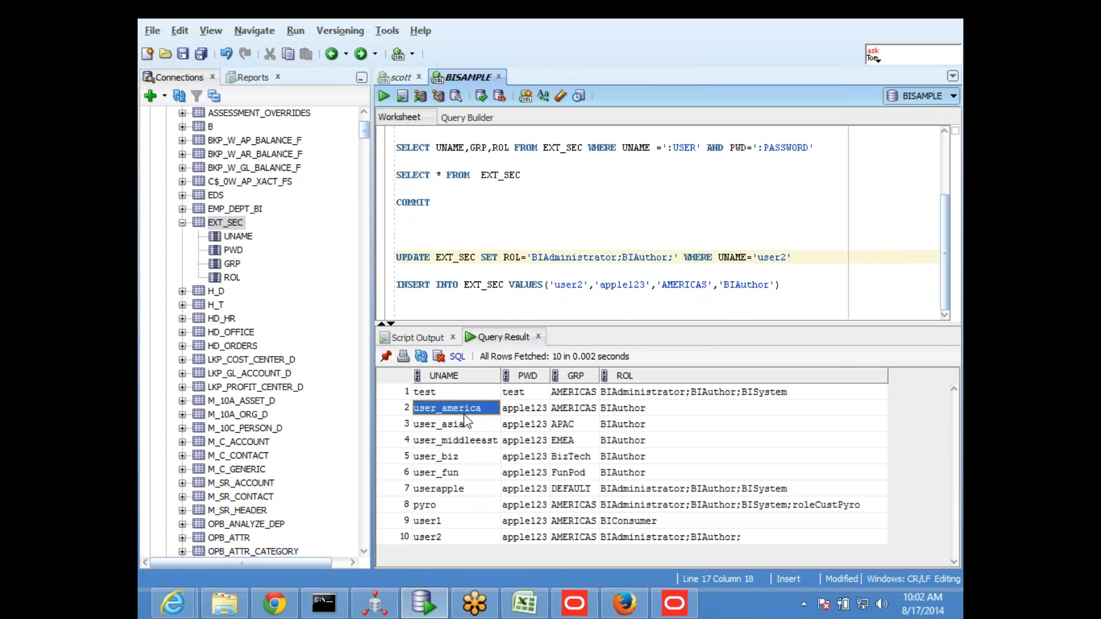
{"action": "left_click", "coordinate": [580, 229]}
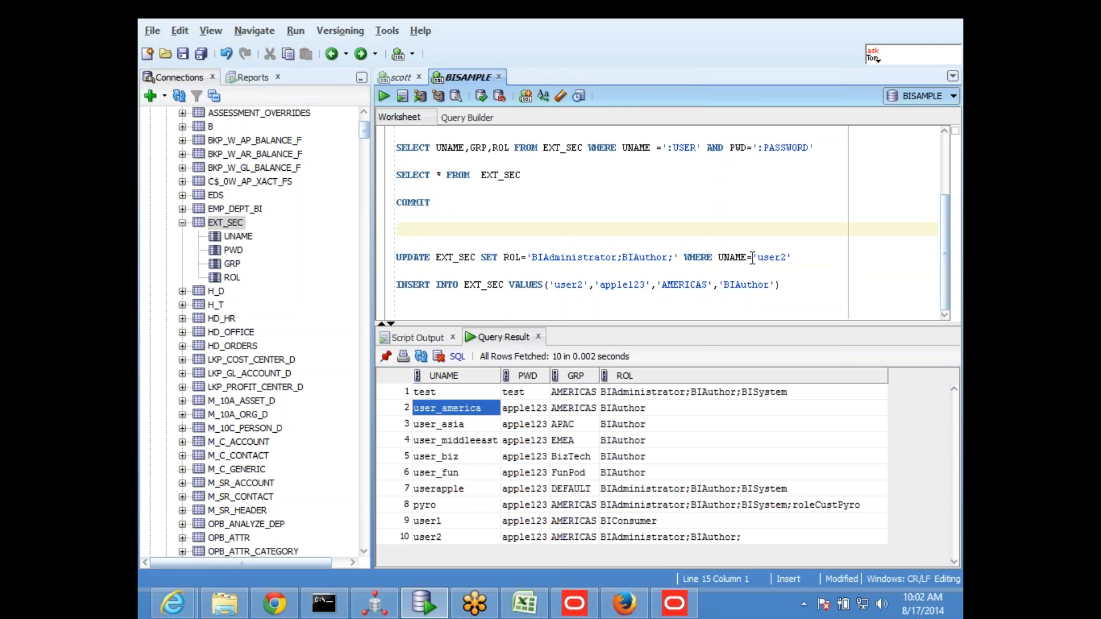
{"action": "left_click_drag", "start_coordinate": [757, 257], "coordinate": [793, 257]}
{"action": "type", "text": "user_america"}
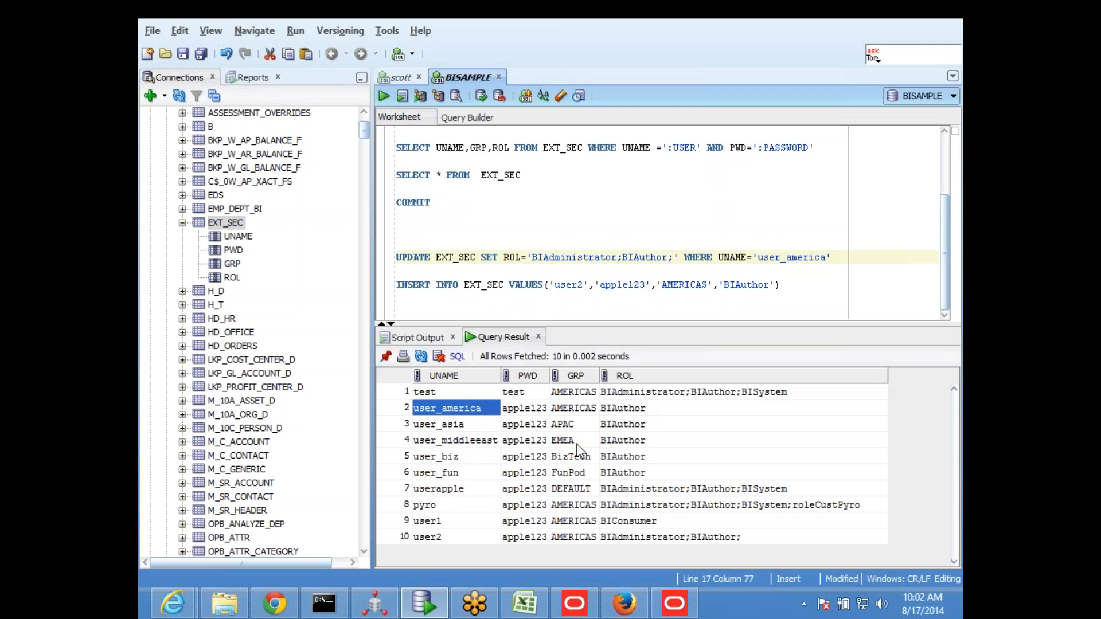
Remove BIAdministrator; from the ROL value in the UPDATE statement, keeping only 'BIAuthor;'
{"action": "left_click", "coordinate": [630, 407]}
{"action": "left_click", "coordinate": [627, 257]}
{"action": "key", "text": "Left"}
{"action": "key", "text": "BackSpace"}
{"action": "key", "text": "BackSpace"}
{"action": "key", "text": "BackSpace"}
{"action": "key", "text": "BackSpace"}
{"action": "key", "text": "BackSpace"}
{"action": "key", "text": "BackSpace"}
{"action": "key", "text": "BackSpace"}
{"action": "key", "text": "BackSpace"}
{"action": "key", "text": "BackSpace"}
{"action": "key", "text": "BackSpace"}
{"action": "key", "text": "BackSpace"}
{"action": "key", "text": "BackSpace"}
{"action": "key", "text": "BackSpace"}
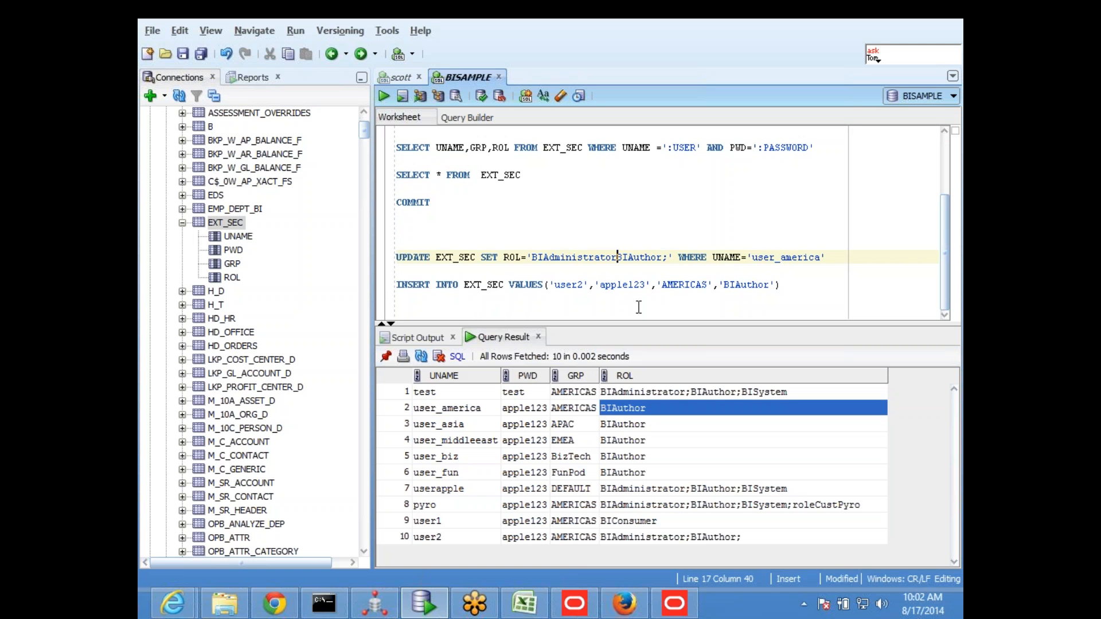
{"action": "key", "text": "BackSpace"}
{"action": "key", "text": "BackSpace"}
{"action": "key", "text": "BackSpace"}
{"action": "key", "text": "Right"}
{"action": "key", "text": "Right"}
{"action": "key", "text": "Right"}
{"action": "key", "text": "Right"}
{"action": "key", "text": "Right"}
{"action": "key", "text": "Right"}
{"action": "key", "text": "Right"}
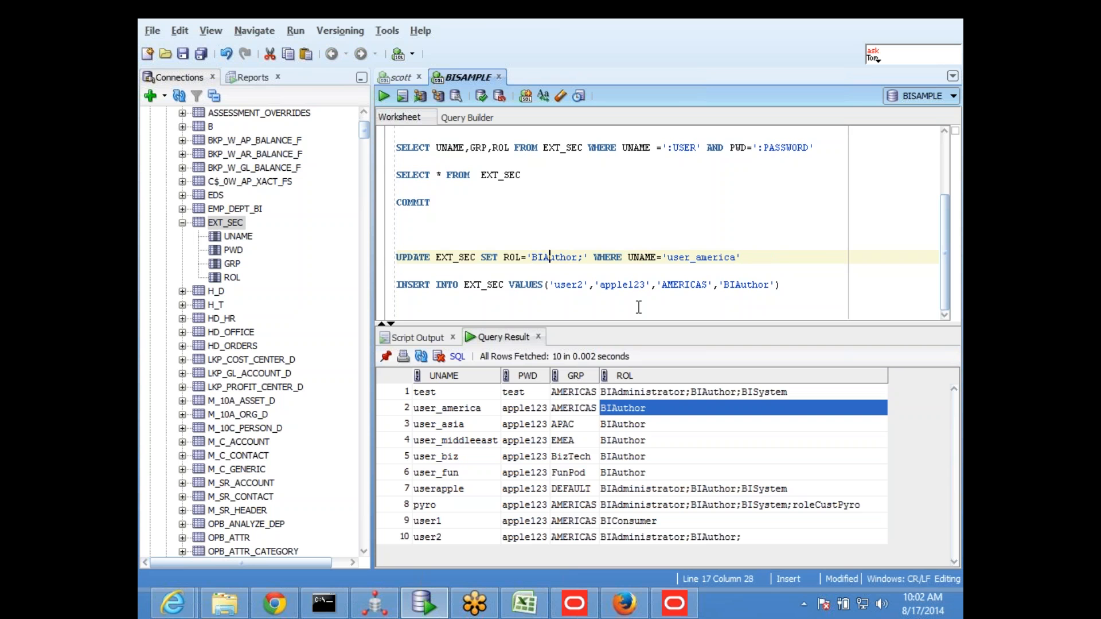
{"action": "key", "text": "Right"}
{"action": "key", "text": "Right"}
{"action": "key", "text": "Right"}
{"action": "key", "text": "Left"}
Check the new role's name in Enterprise Manager's application roles, and append roleCust after BIAuthor; in the UPDATE statement's ROL value
{"action": "key", "text": "alt+Tab"}
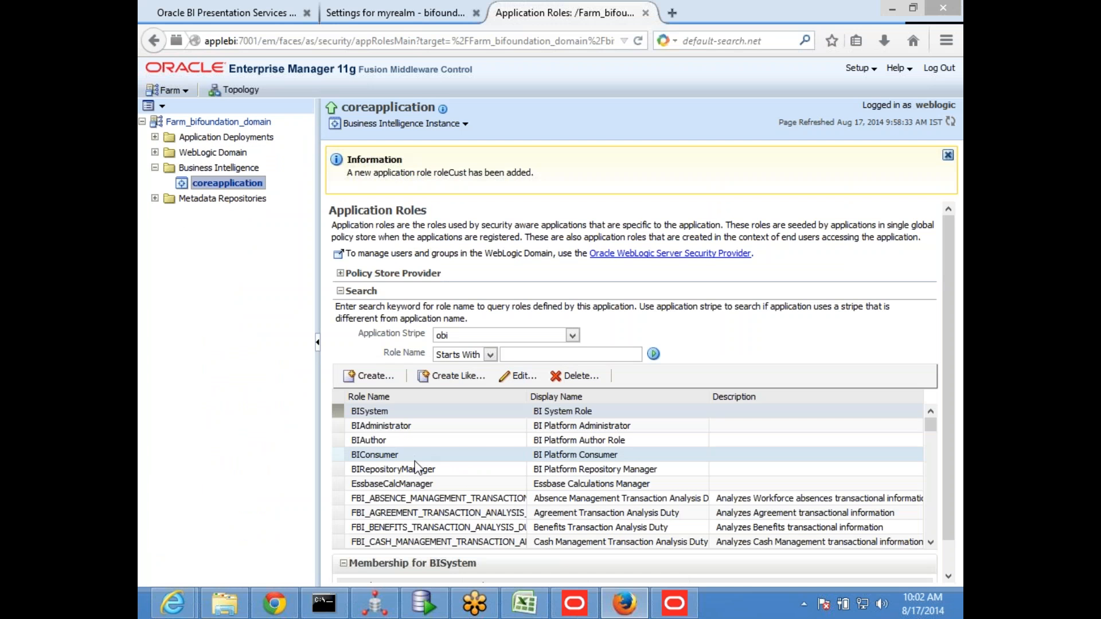
{"action": "left_click_drag", "start_coordinate": [930, 425], "coordinate": [930, 530]}
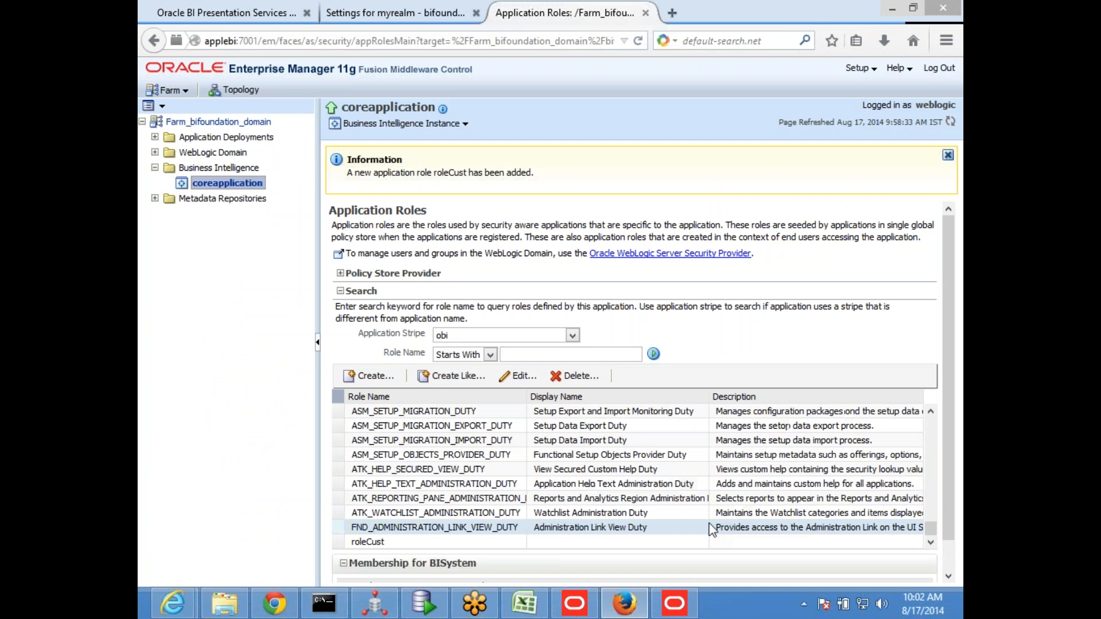
{"action": "key", "text": "alt+Tab"}
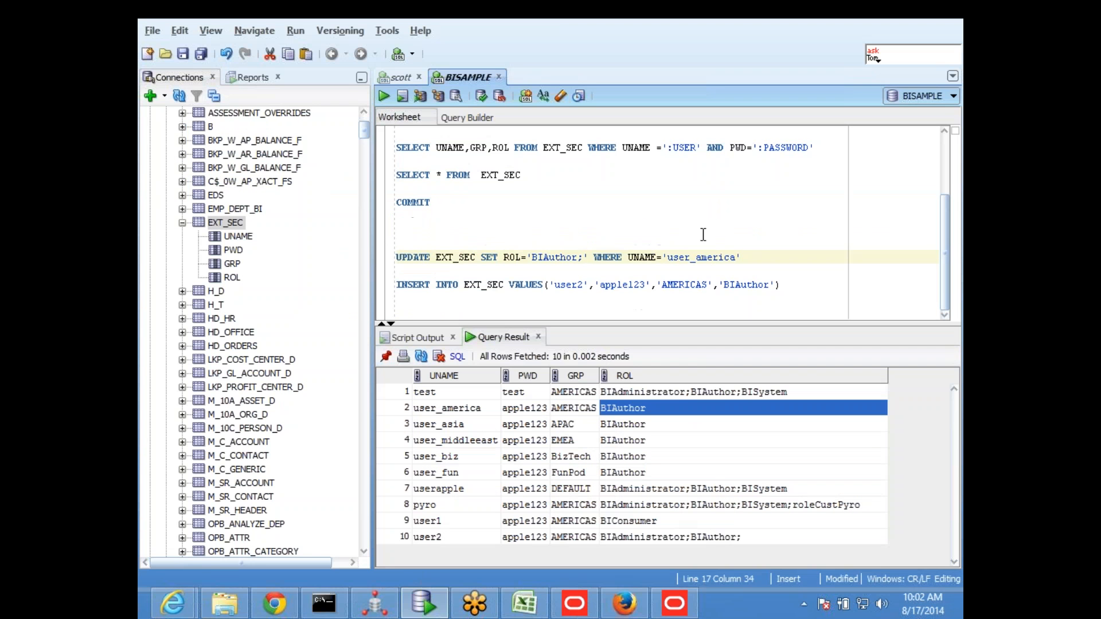
{"action": "type", "text": "role"}
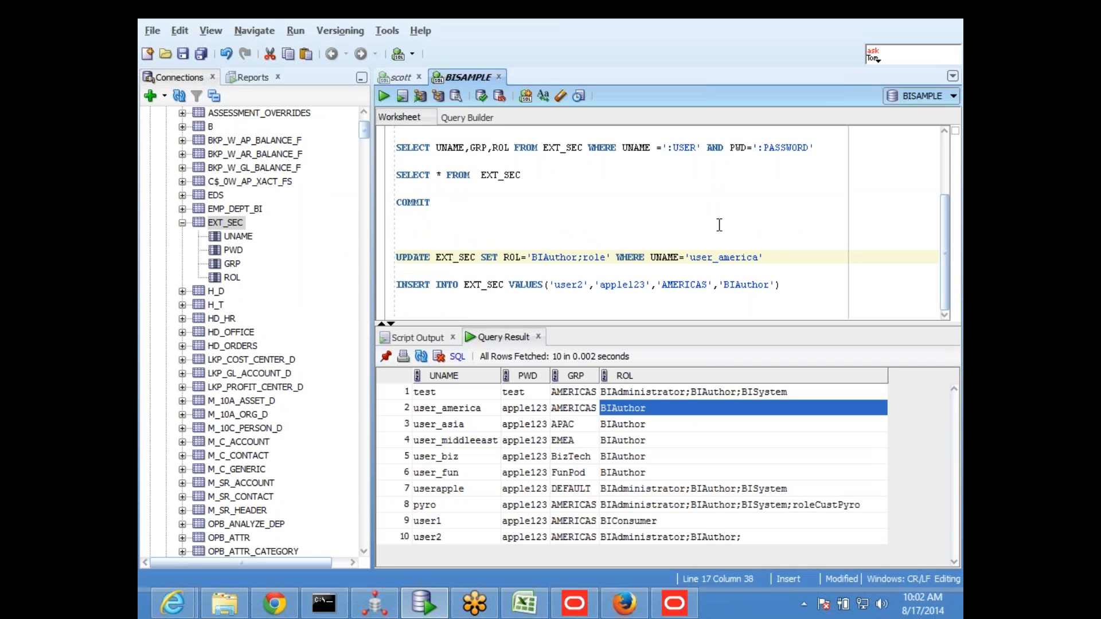
{"action": "type", "text": "Cust"}
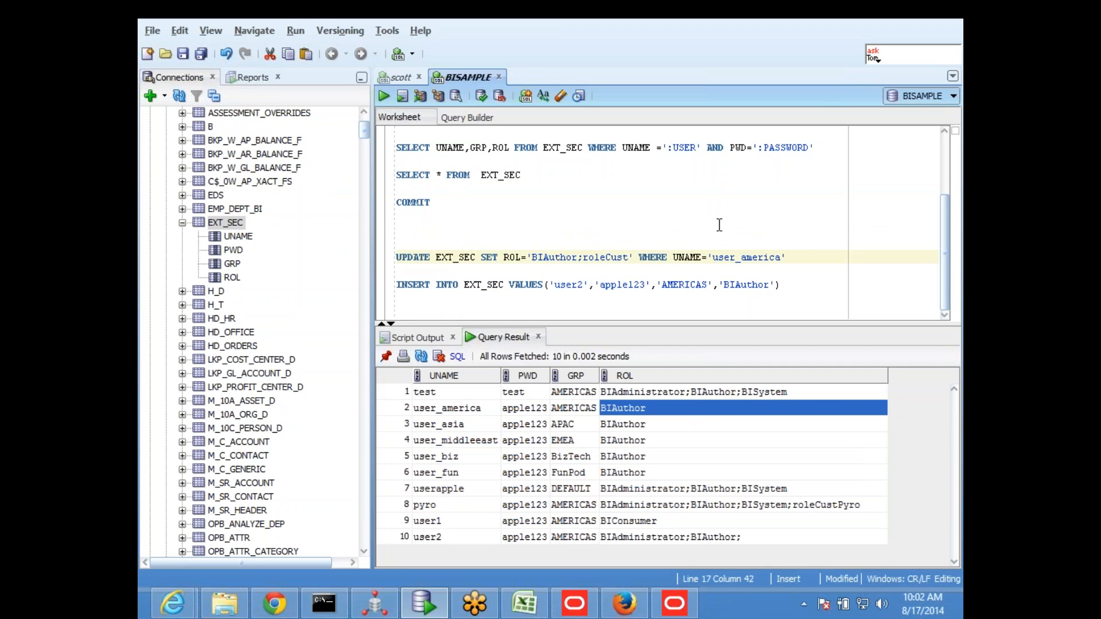
Run only the UPDATE statement for user_america and commit the change
{"action": "left_click_drag", "start_coordinate": [787, 257], "coordinate": [369, 256]}
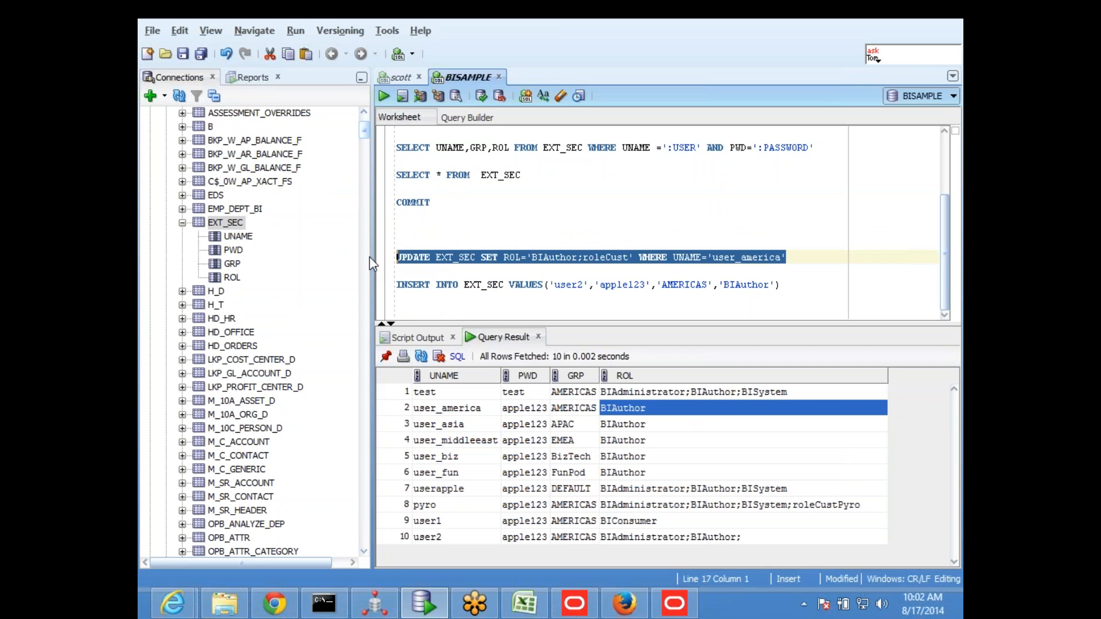
{"action": "left_click", "coordinate": [382, 95]}
{"action": "left_click", "coordinate": [480, 95]}
{"action": "left_click", "coordinate": [482, 229]}
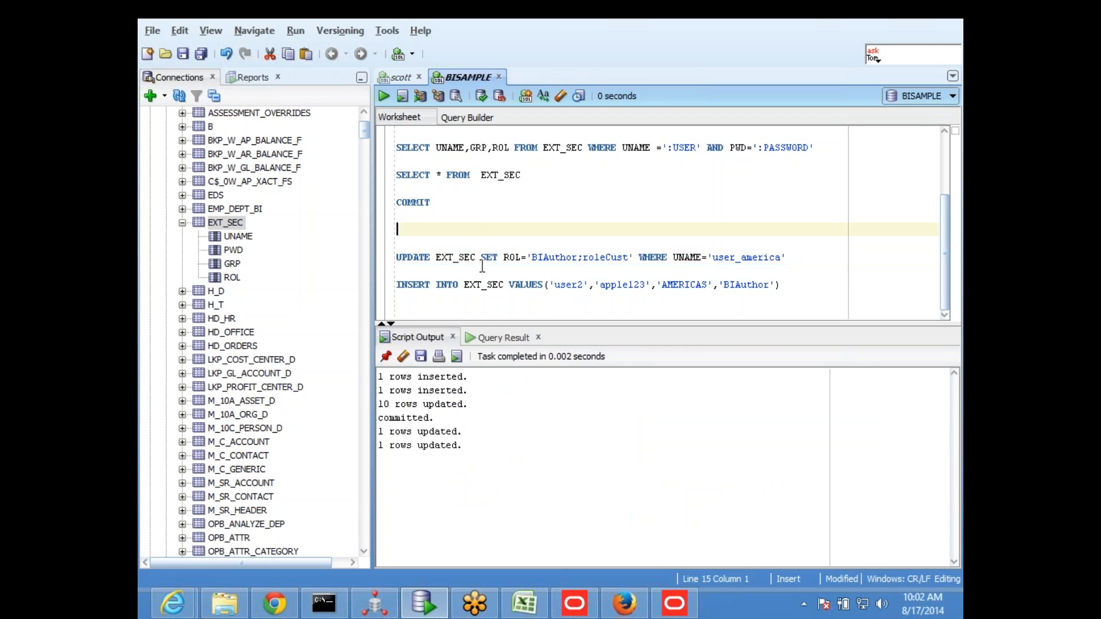
Query all rows of EXT_SEC to check the role assigned to user_america
{"action": "left_click_drag", "start_coordinate": [529, 175], "coordinate": [393, 175]}
{"action": "left_click", "coordinate": [382, 95]}
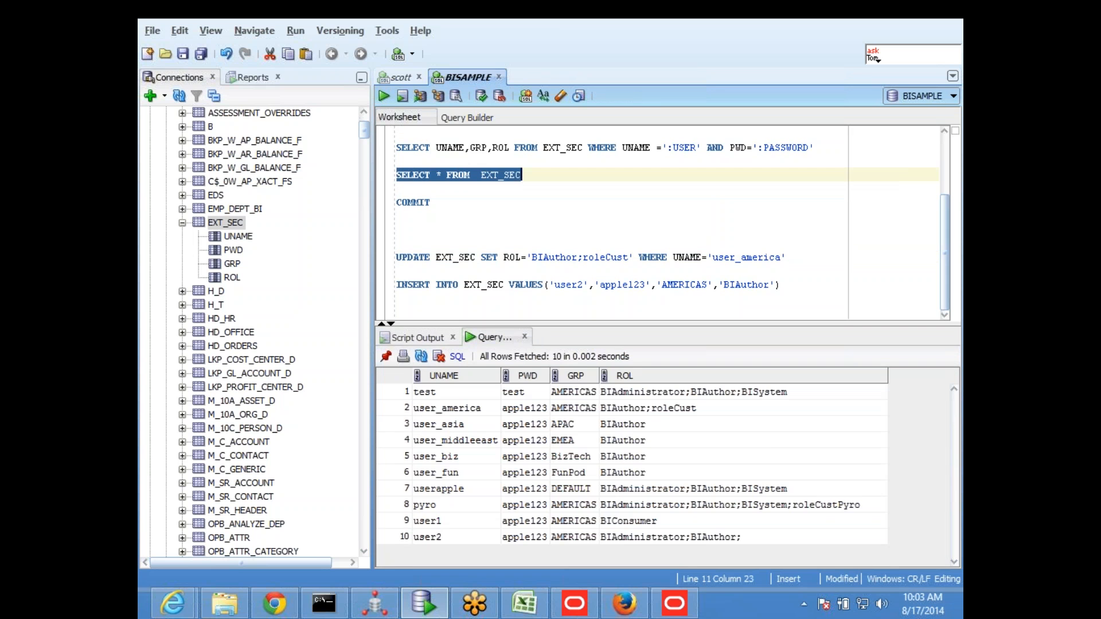
In the Excel diagram, draw a rectangle about 2.9" wide by 0.75" high below the rpd oval and label it ext table
{"action": "left_click", "coordinate": [524, 611]}
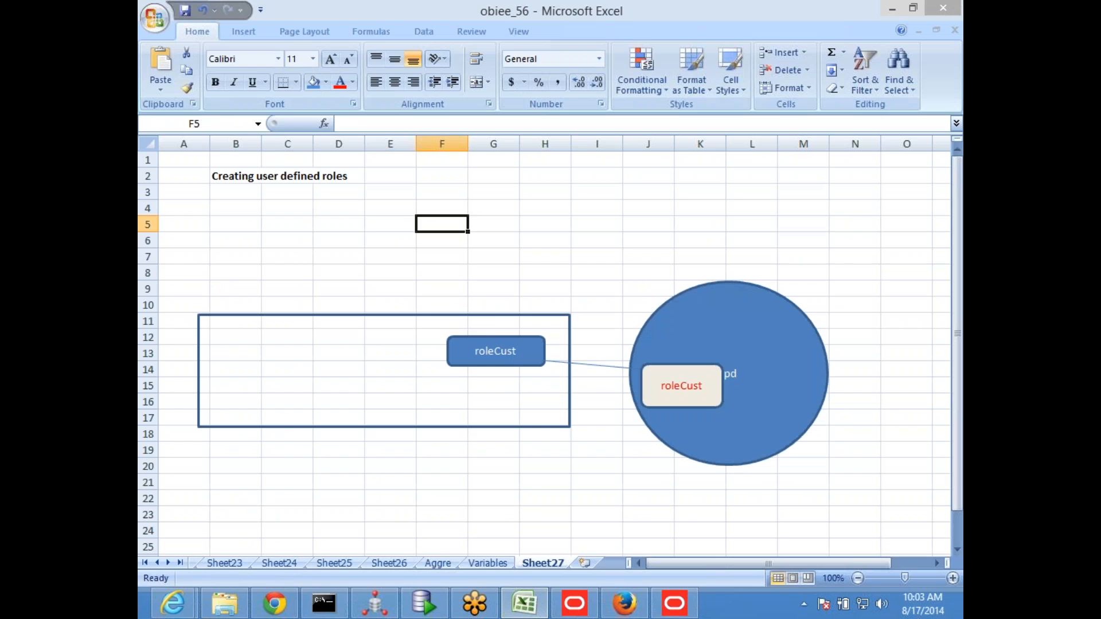
{"action": "left_click", "coordinate": [510, 344]}
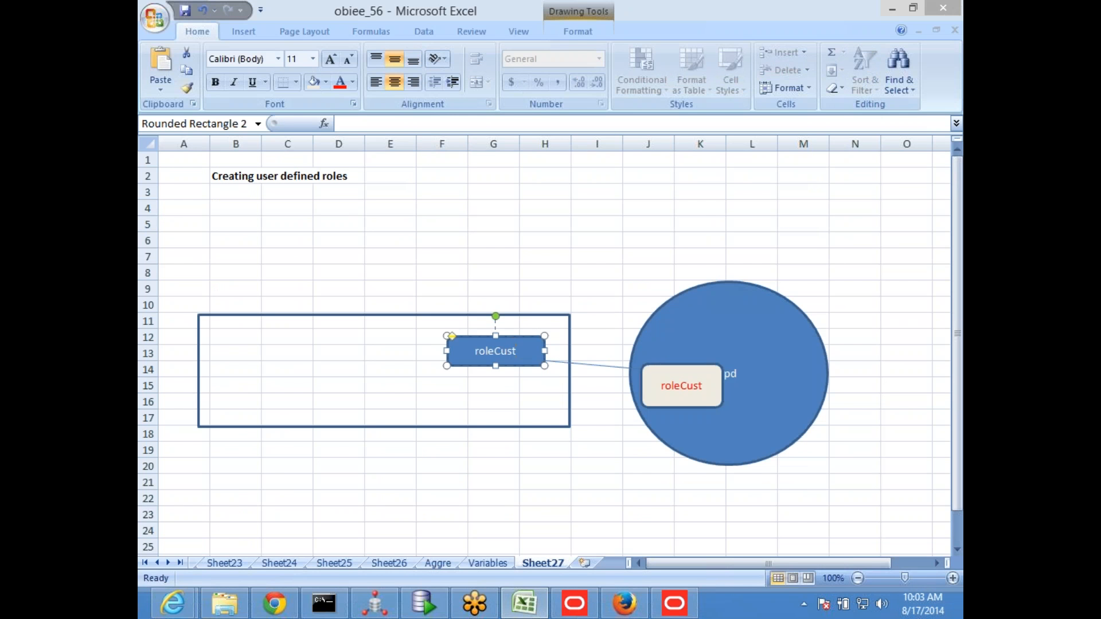
{"action": "left_click", "coordinate": [683, 396]}
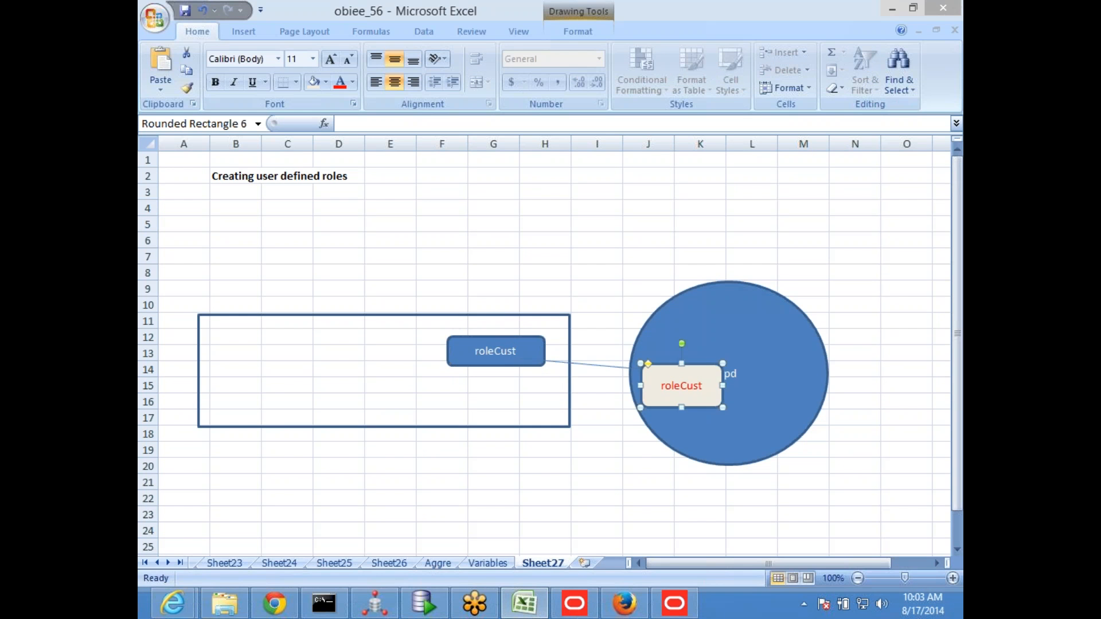
{"action": "left_click", "coordinate": [253, 35]}
{"action": "left_click", "coordinate": [316, 65]}
{"action": "left_click", "coordinate": [358, 127]}
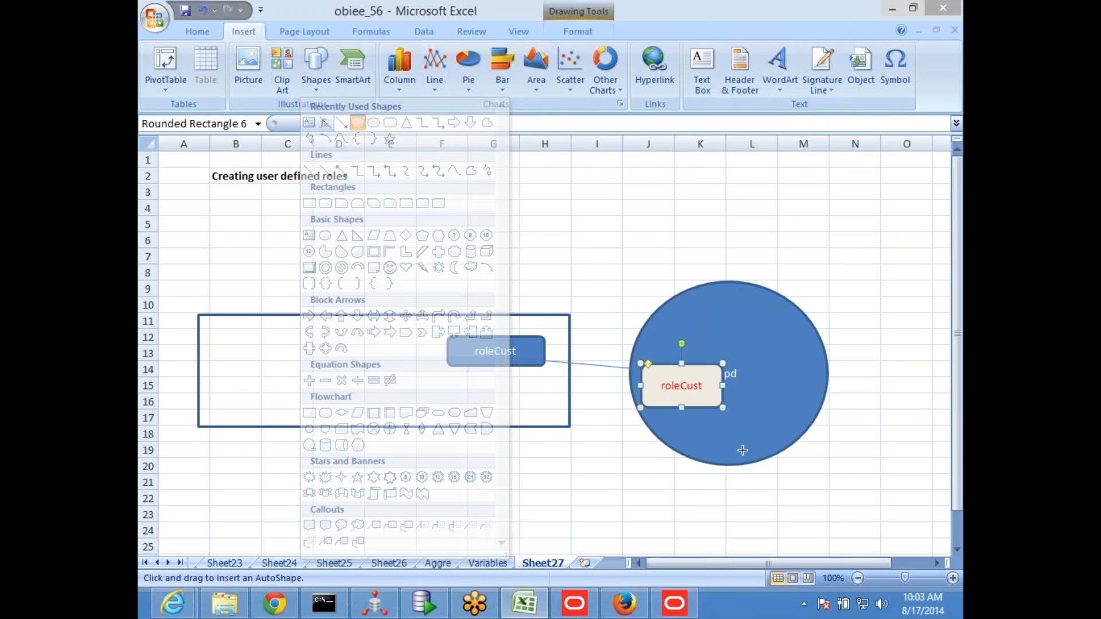
{"action": "scroll", "coordinate": [707, 465], "scroll_direction": "down", "scroll_amount": 2}
{"action": "mouse_move", "coordinate": [706, 465]}
{"action": "left_mouse_down"}
{"action": "mouse_move", "coordinate": [944, 523]}
{"action": "mouse_move", "coordinate": [915, 496]}
{"action": "mouse_move", "coordinate": [878, 496]}
{"action": "left_mouse_up"}
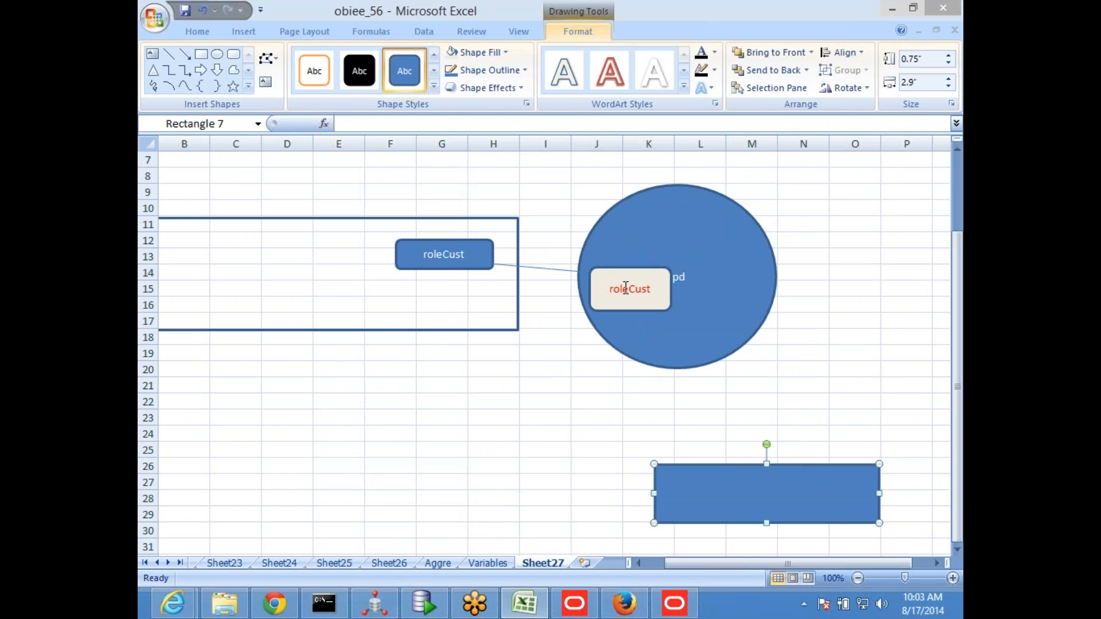
{"action": "type", "text": "ext table"}
{"action": "left_click", "coordinate": [494, 430]}
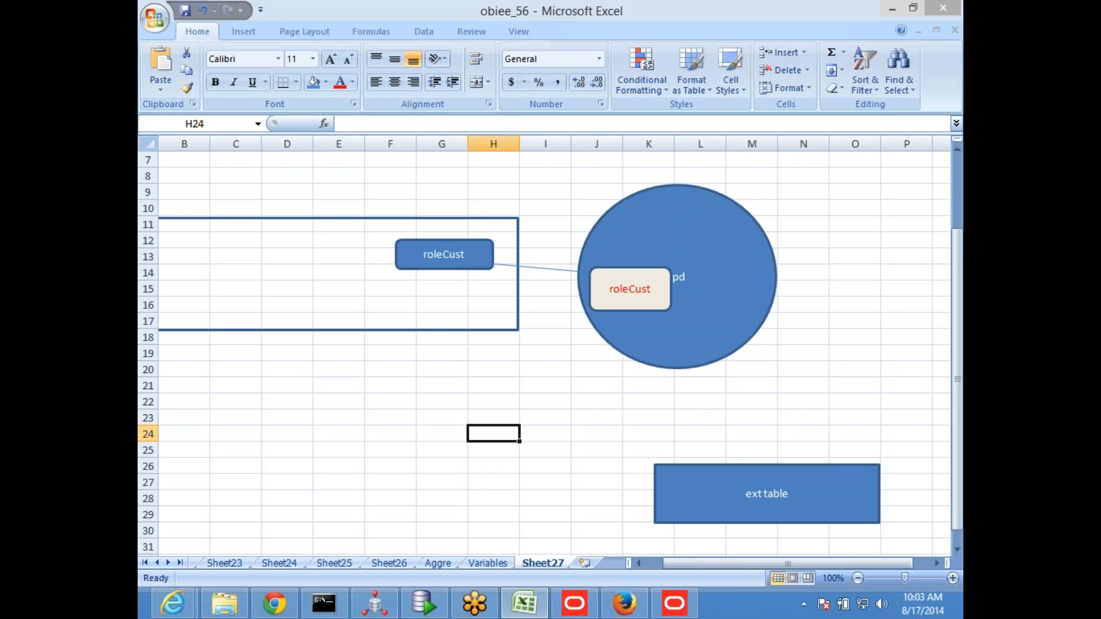
Switch to the Oracle BI Administration Tool and check out the roleCust application role in Identity Manager for editing
{"action": "left_click", "coordinate": [674, 603]}
{"action": "left_click", "coordinate": [283, 29]}
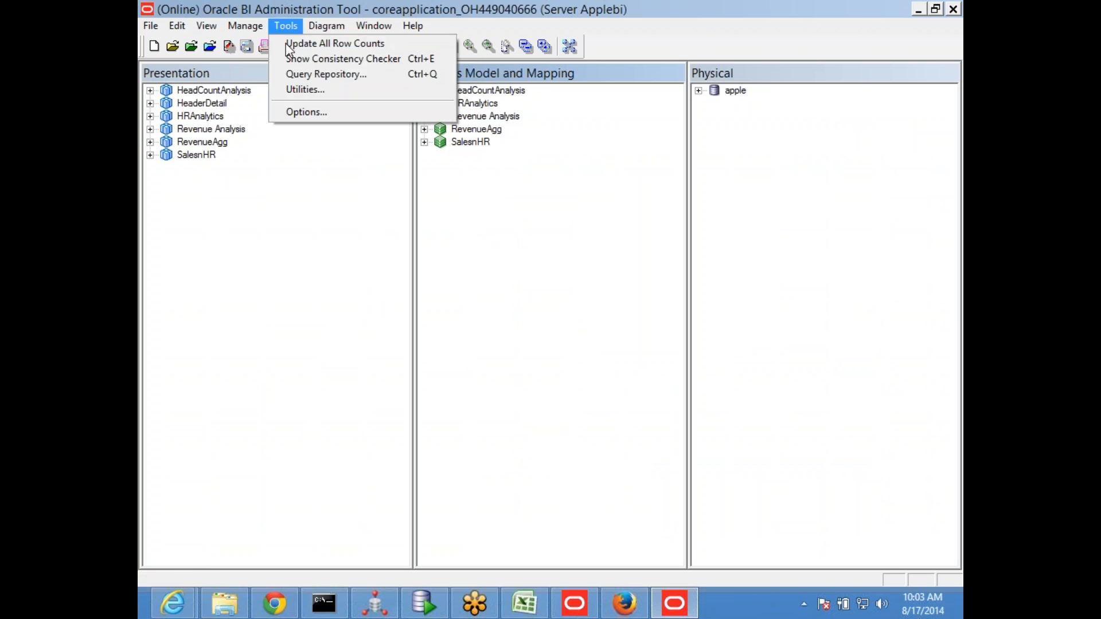
{"action": "mouse_move", "coordinate": [245, 26]}
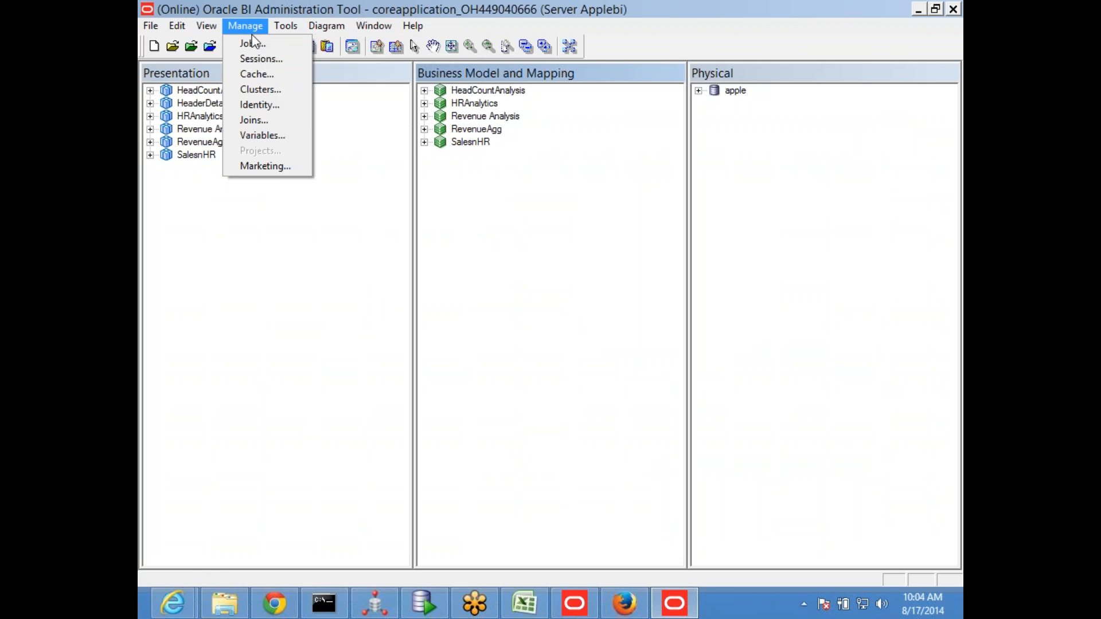
{"action": "left_click", "coordinate": [278, 106]}
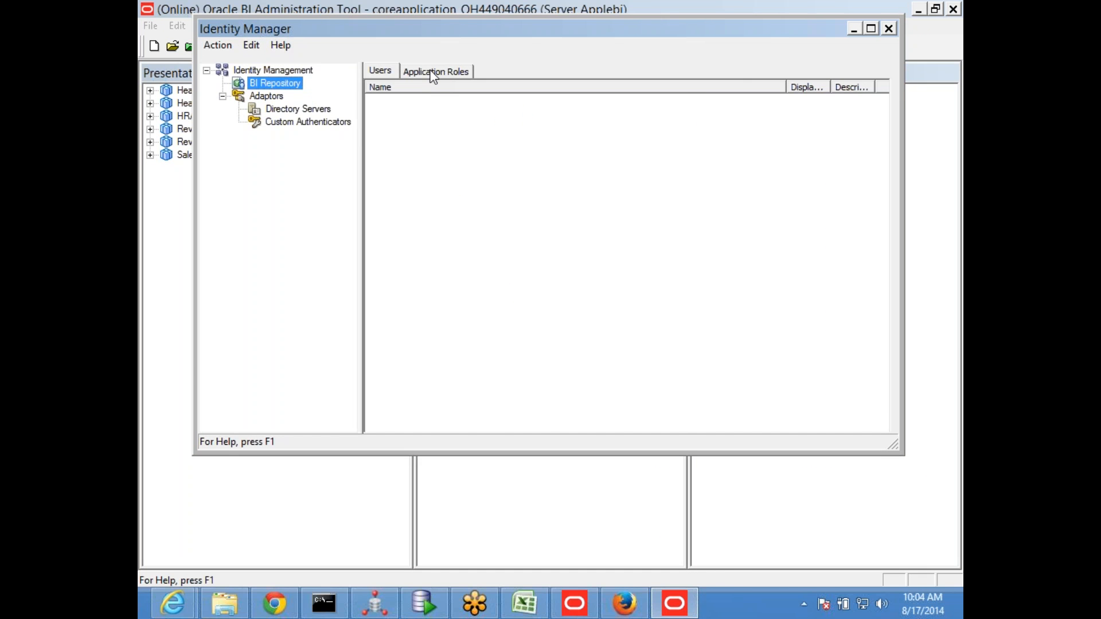
{"action": "left_click", "coordinate": [433, 75]}
{"action": "left_click", "coordinate": [515, 252]}
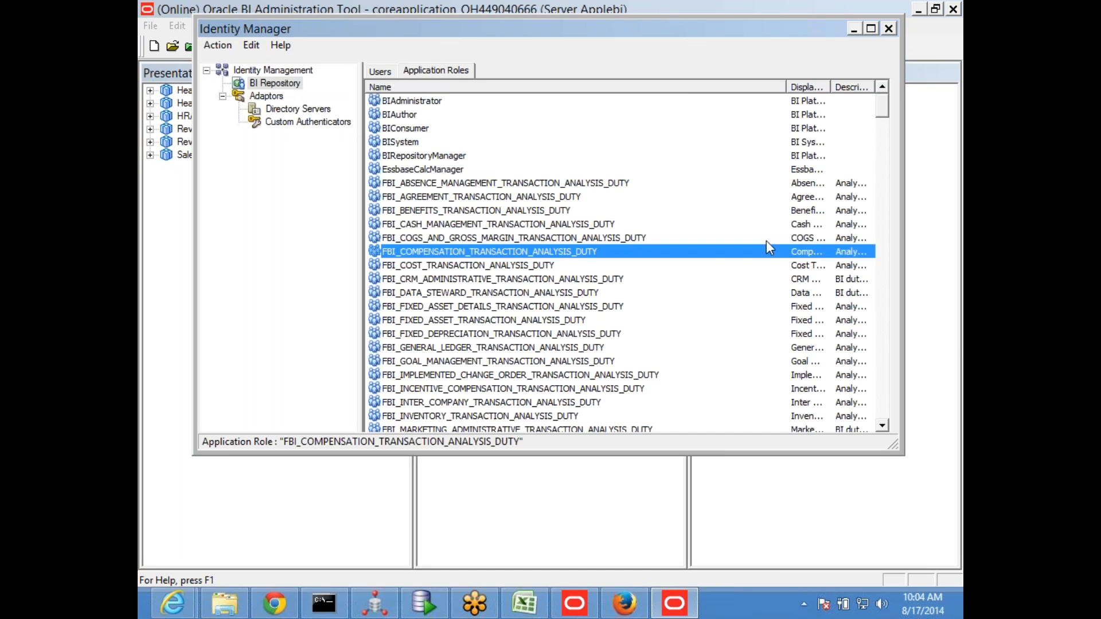
{"action": "left_click_drag", "start_coordinate": [881, 107], "coordinate": [871, 417]}
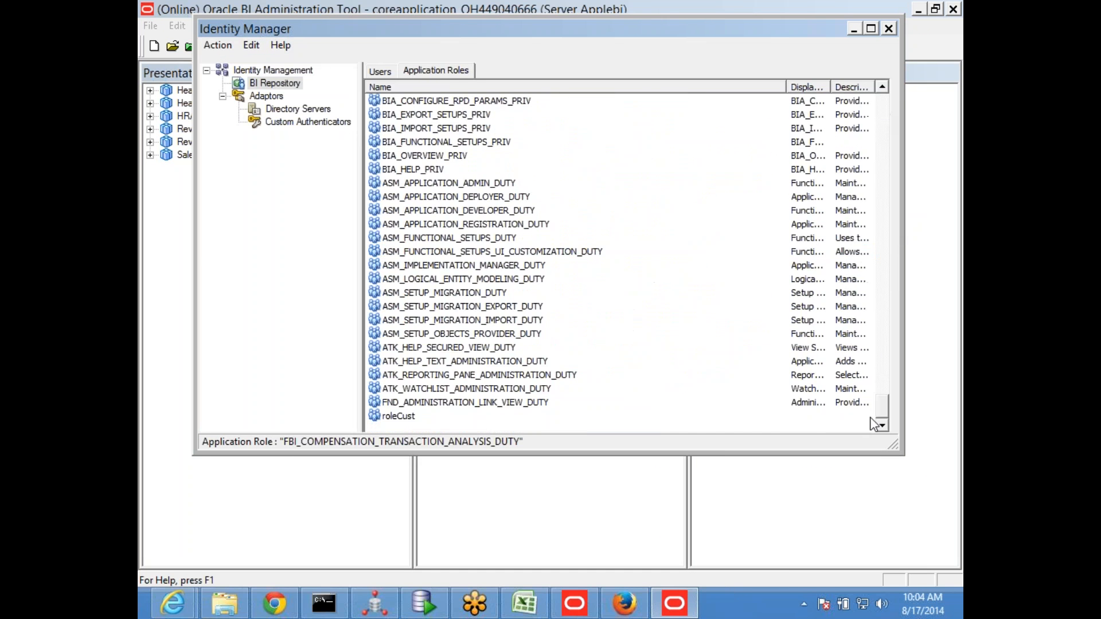
{"action": "double_click", "coordinate": [473, 415]}
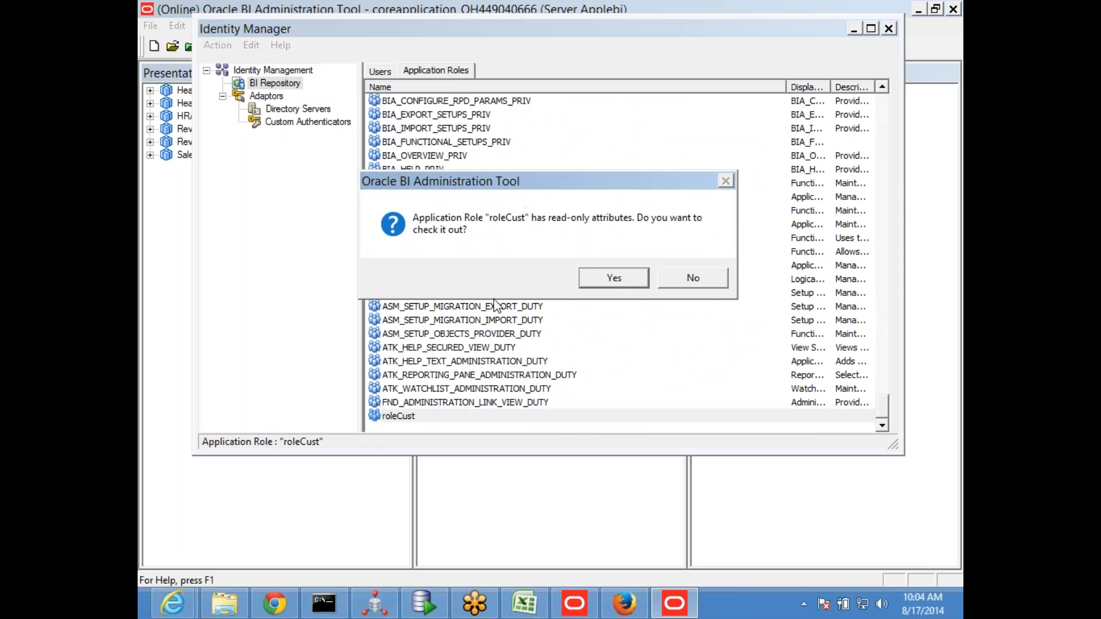
{"action": "left_click", "coordinate": [602, 281]}
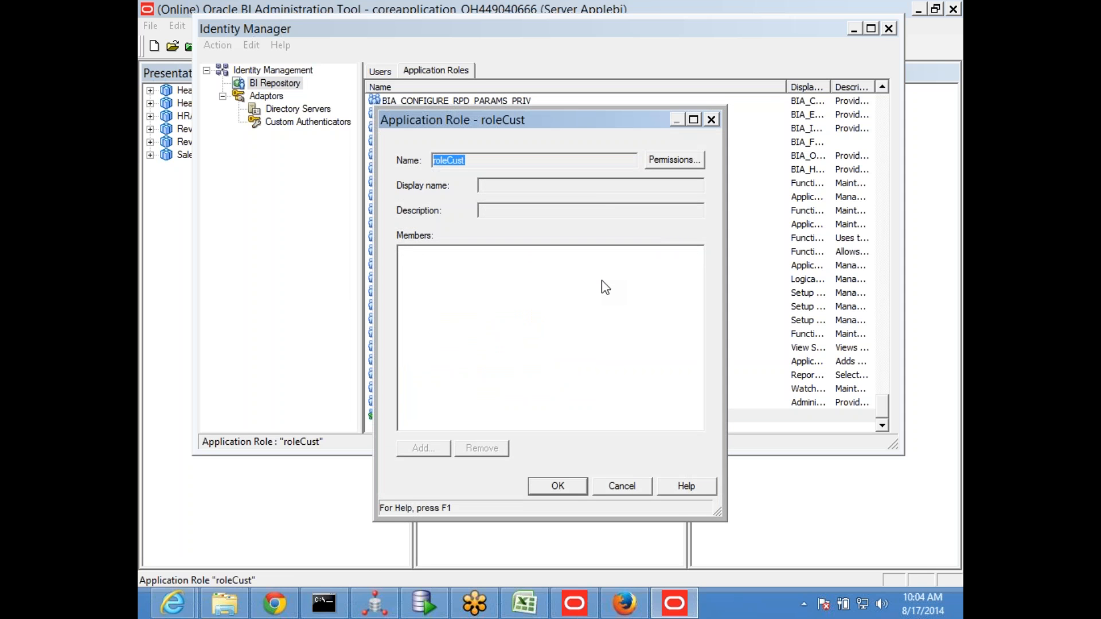
Add a data filter entry to roleCust's permissions for the REGION column of Customer Details in the Revenue Analysis subject area
{"action": "left_click", "coordinate": [663, 164]}
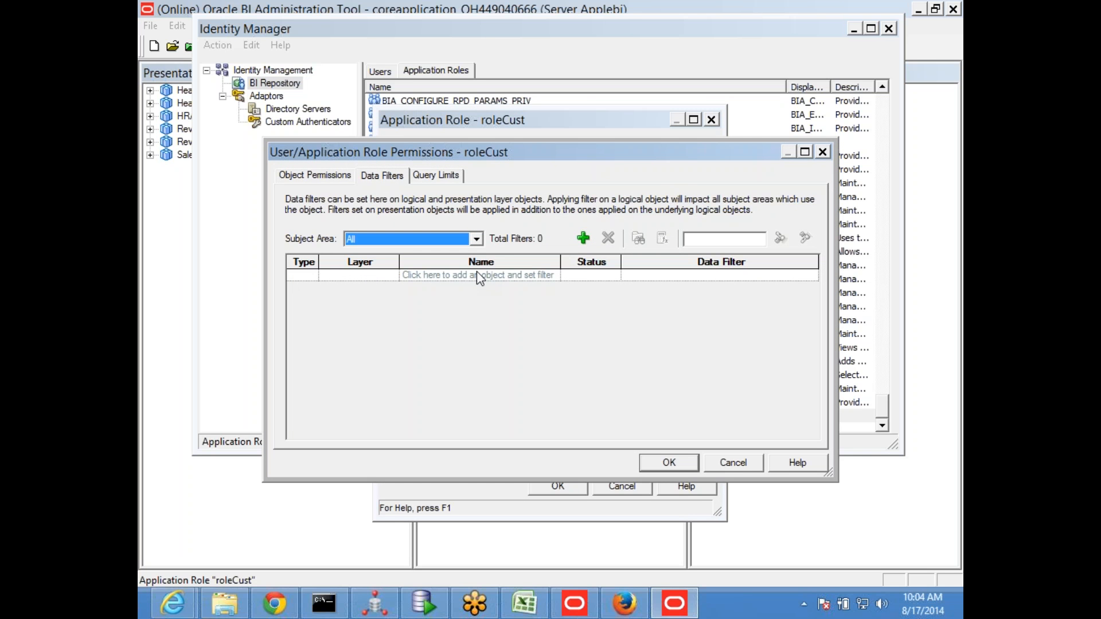
{"action": "left_click", "coordinate": [584, 239]}
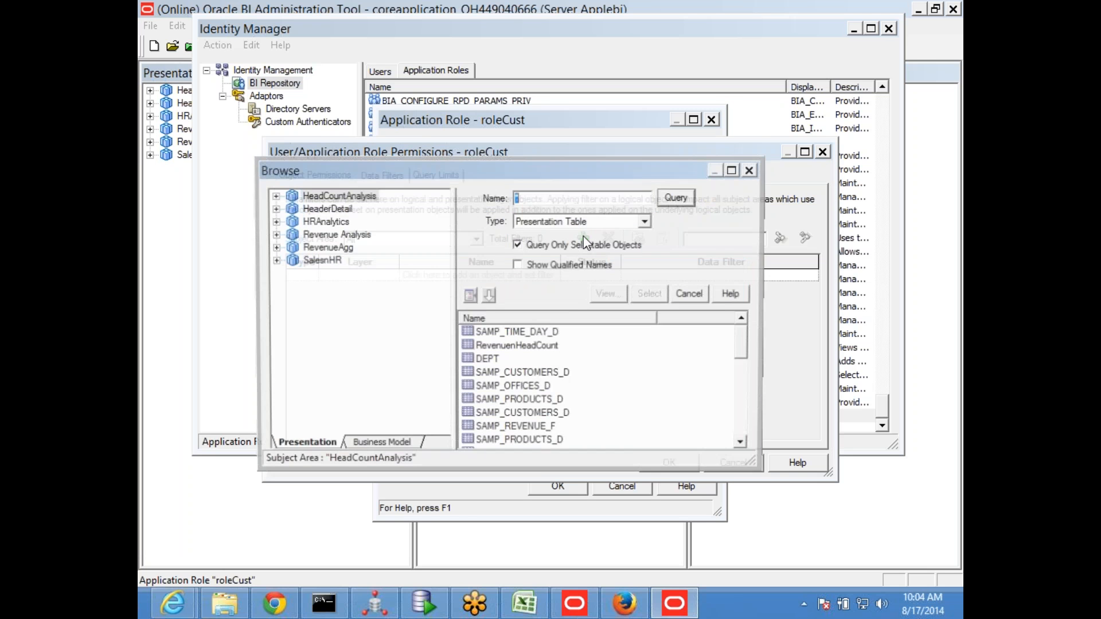
{"action": "left_click", "coordinate": [274, 234]}
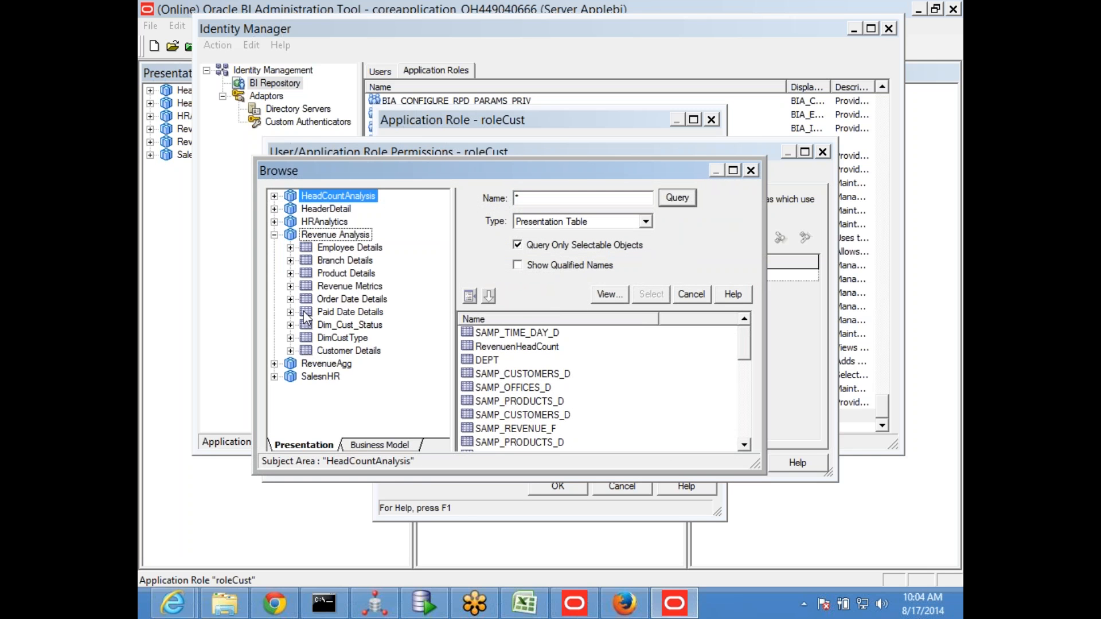
{"action": "left_click", "coordinate": [291, 350]}
{"action": "scroll", "coordinate": [355, 389], "scroll_direction": "down", "scroll_amount": 1}
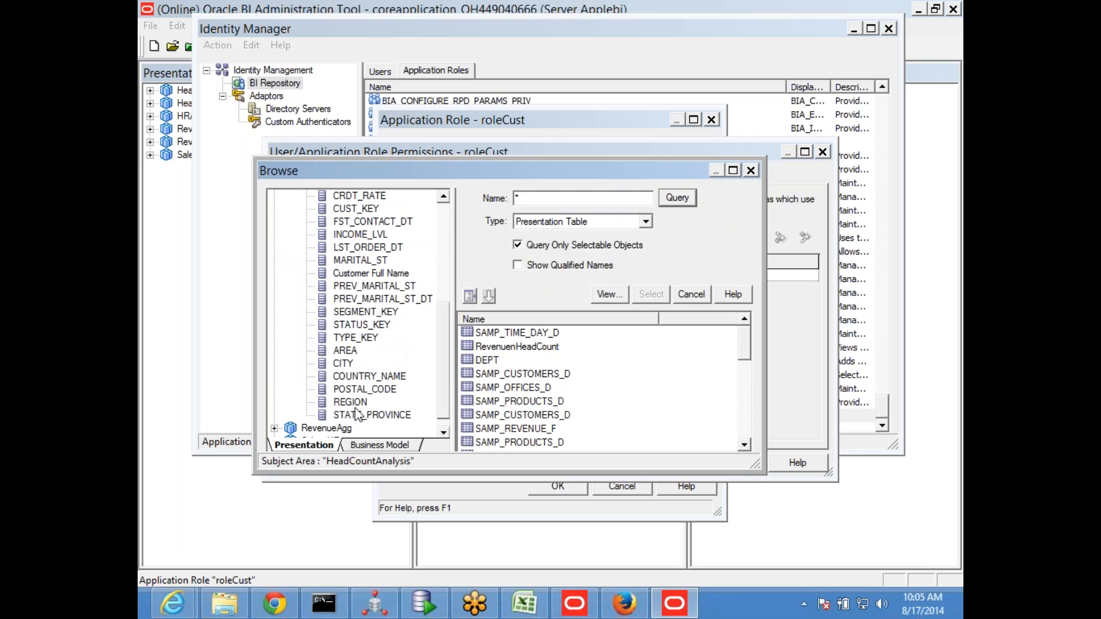
{"action": "double_click", "coordinate": [360, 403]}
{"action": "left_click", "coordinate": [683, 277]}
Define the security filter as "Revenue Analysis"."Customer Details"."REGION" = VALUEOF(NQ_SESSION.varRegion)
{"action": "left_click", "coordinate": [663, 239]}
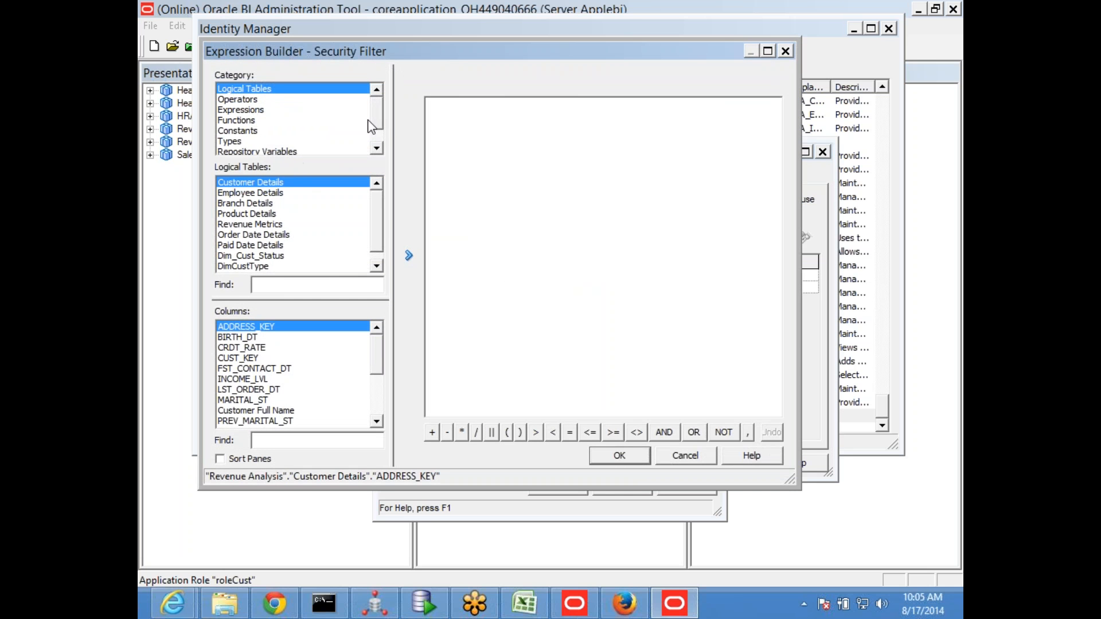
{"action": "left_click_drag", "start_coordinate": [375, 119], "coordinate": [377, 148]}
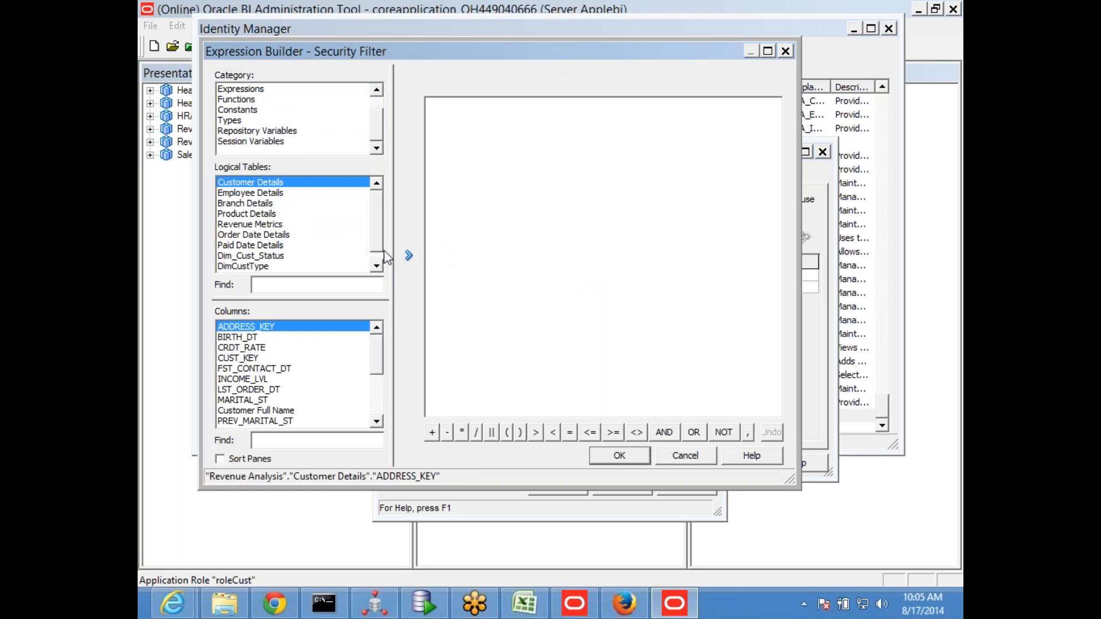
{"action": "scroll", "coordinate": [374, 247], "scroll_direction": "down", "scroll_amount": 1}
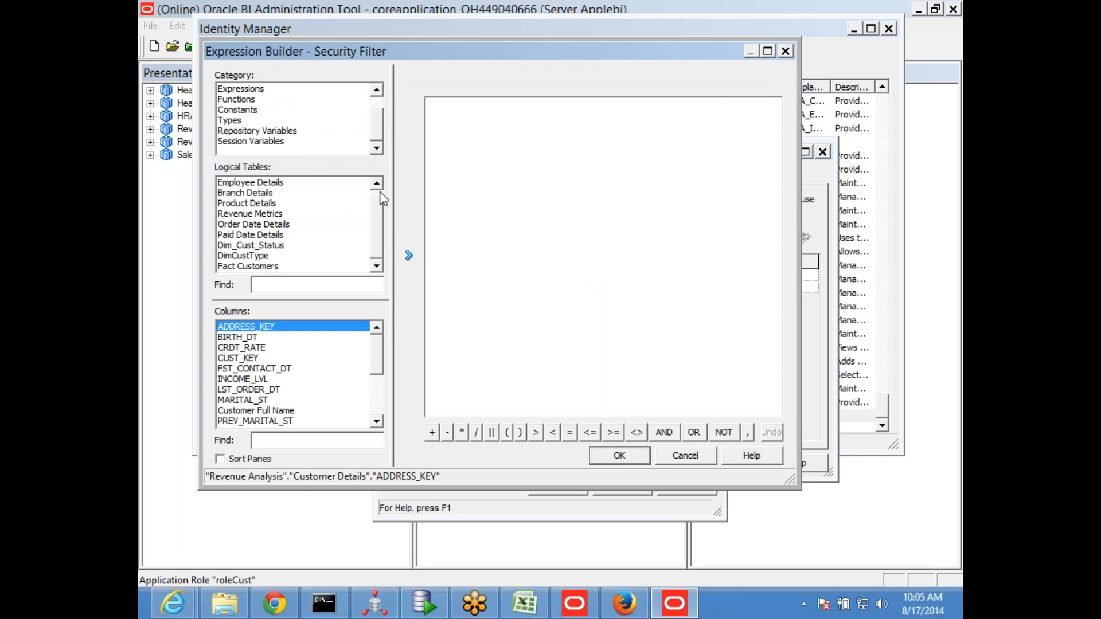
{"action": "scroll", "coordinate": [381, 194], "scroll_direction": "up", "scroll_amount": 1}
{"action": "scroll", "coordinate": [373, 350], "scroll_direction": "down", "scroll_amount": 4}
{"action": "double_click", "coordinate": [259, 410]}
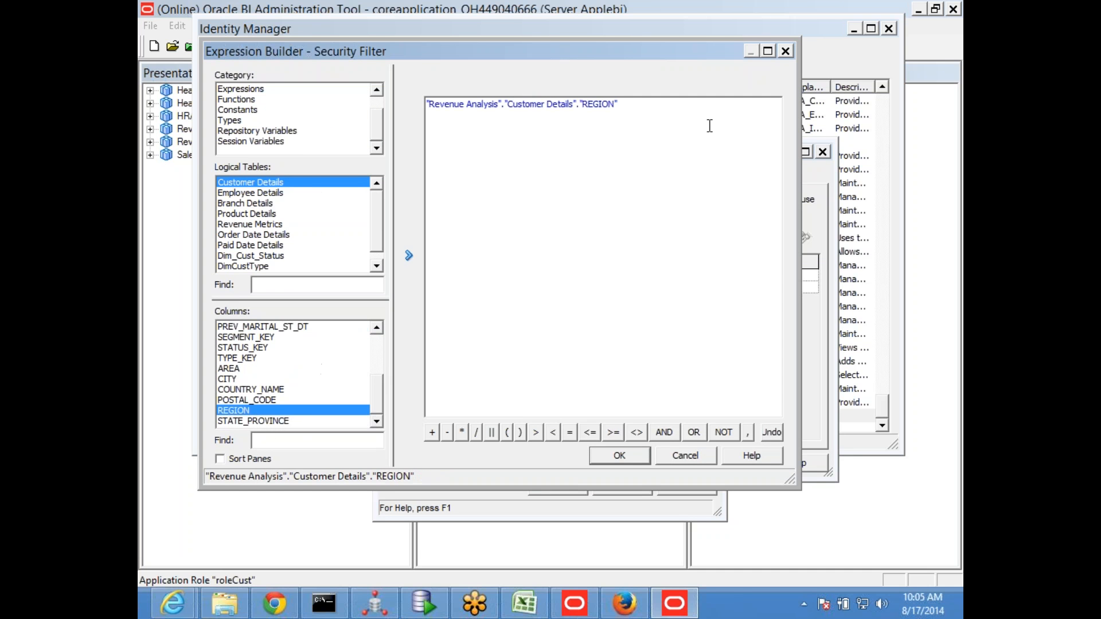
{"action": "type", "text": "="}
{"action": "left_click", "coordinate": [262, 144]}
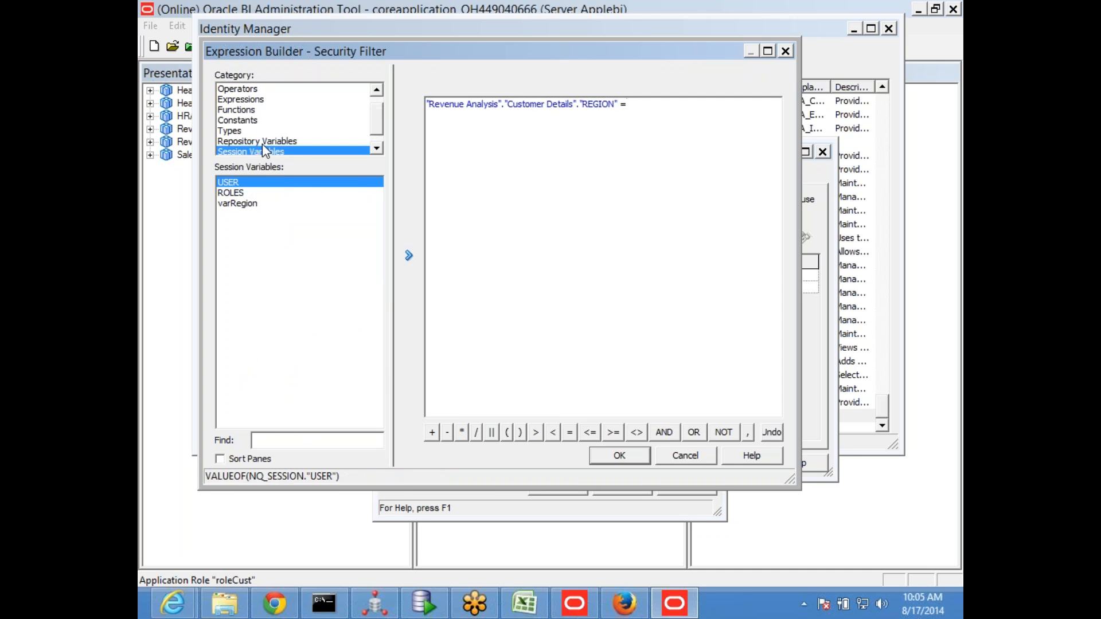
{"action": "double_click", "coordinate": [240, 207]}
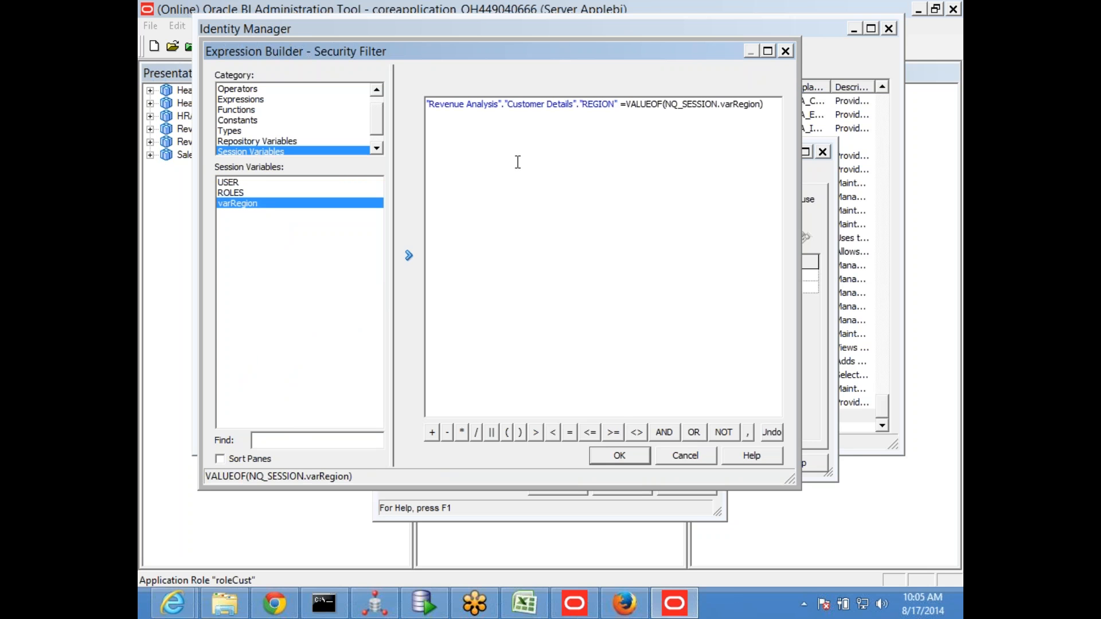
{"action": "left_click", "coordinate": [621, 456]}
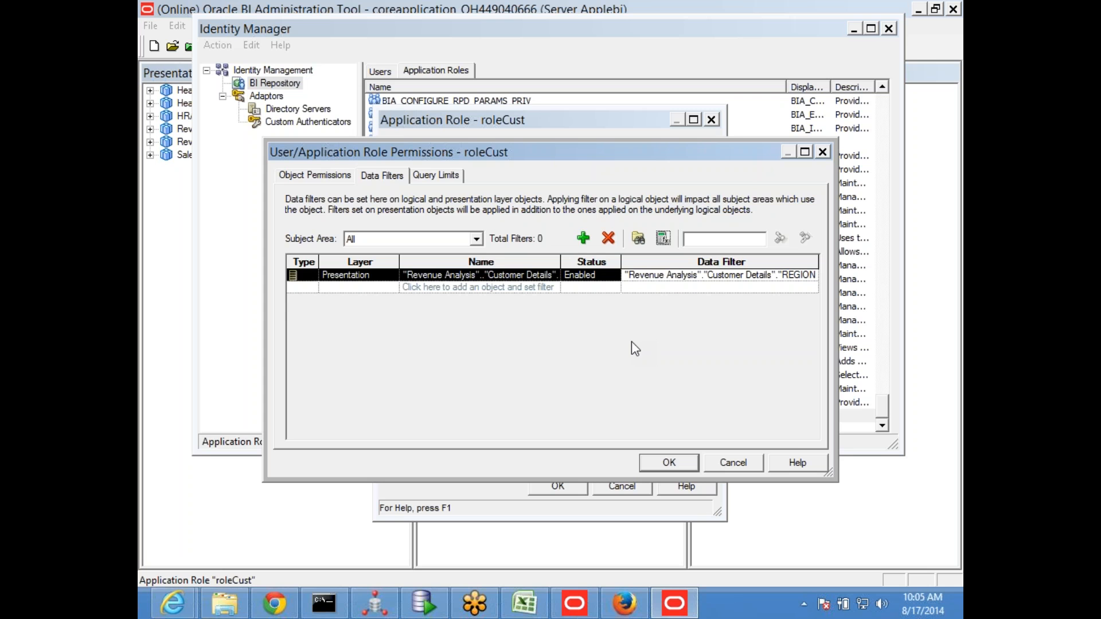
Reopen the REGION filter expression to review its session variable condition, and close it
{"action": "left_click", "coordinate": [663, 237]}
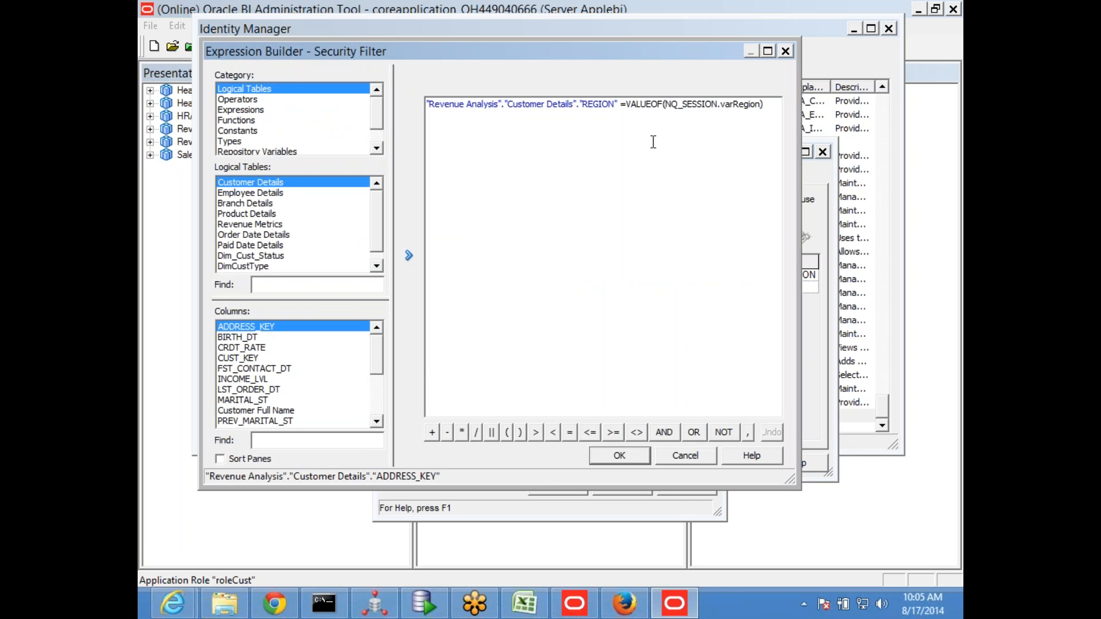
{"action": "left_click_drag", "start_coordinate": [641, 103], "coordinate": [780, 121]}
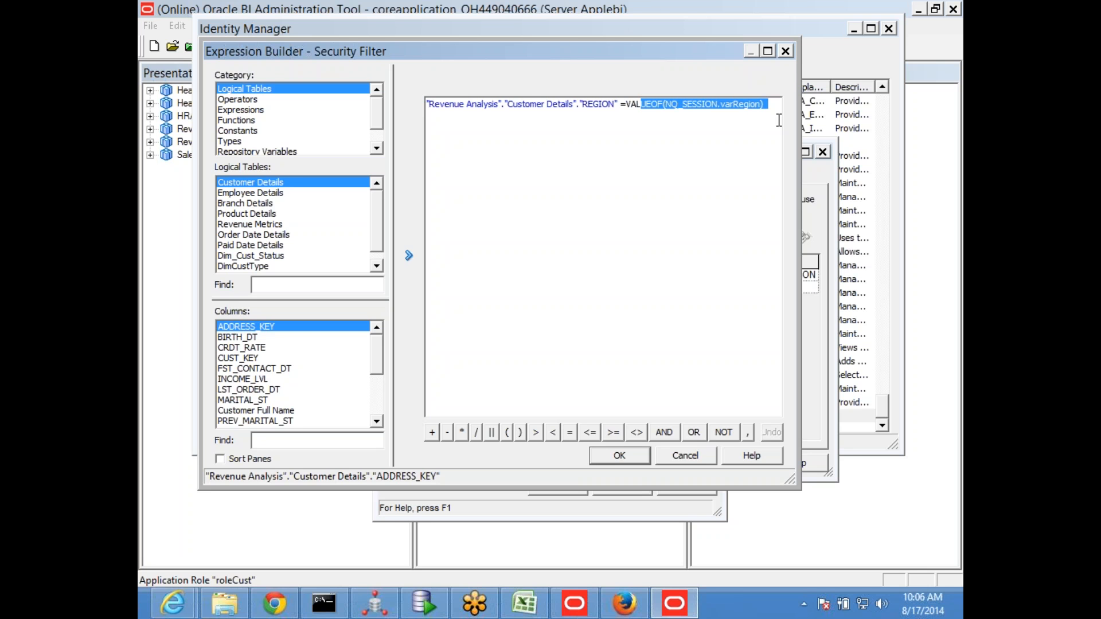
{"action": "left_click", "coordinate": [619, 455]}
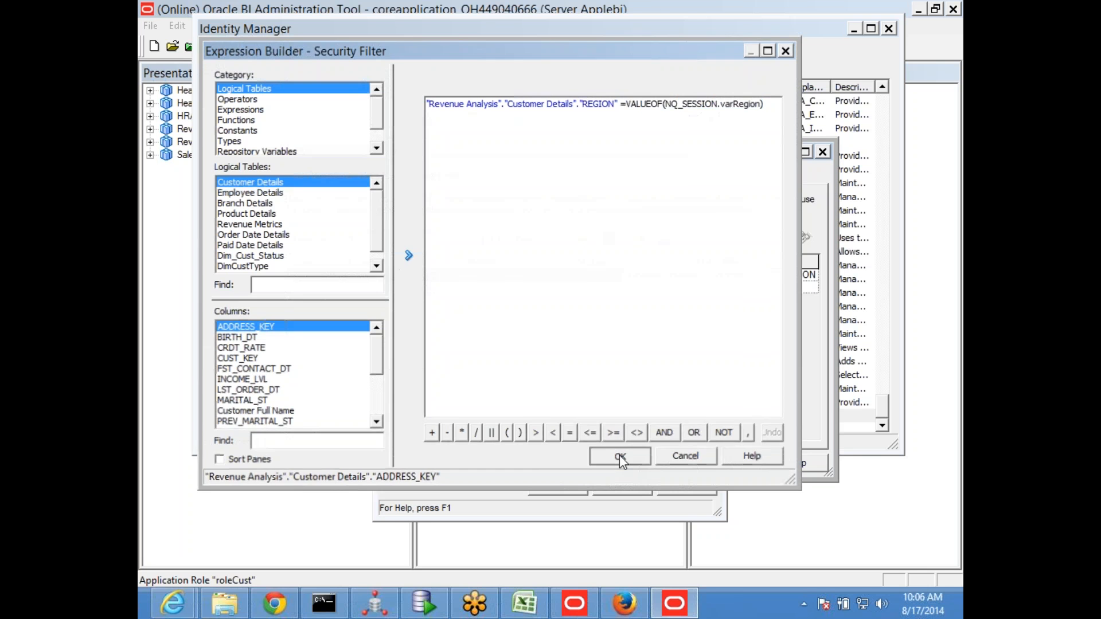
Accept the roleCust permissions and role settings, and close Identity Manager
{"action": "left_click", "coordinate": [665, 462]}
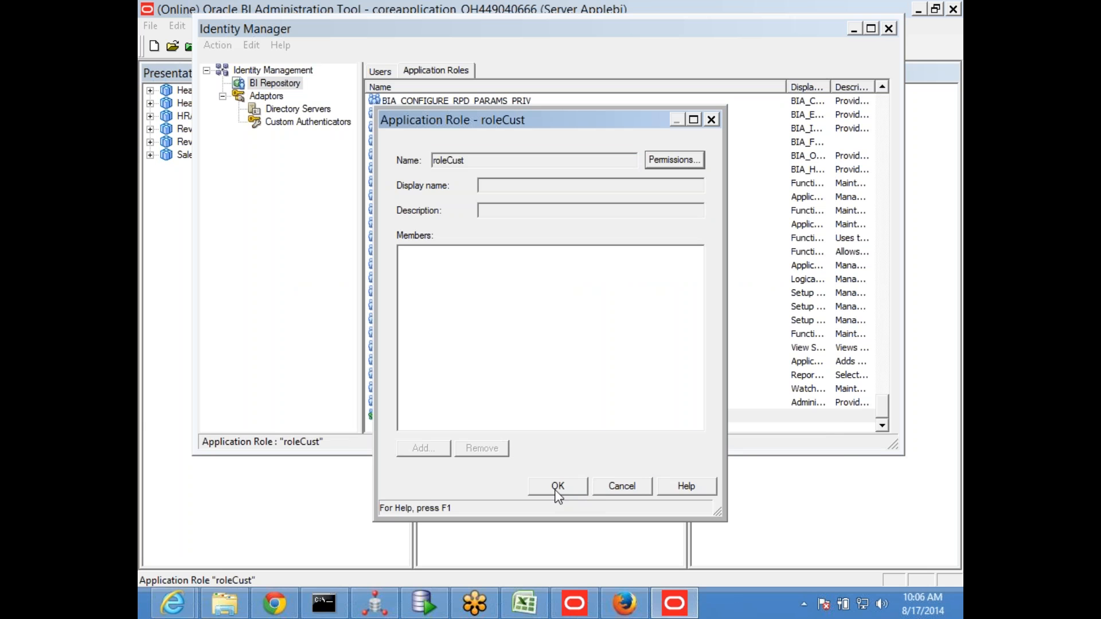
{"action": "left_click", "coordinate": [555, 491]}
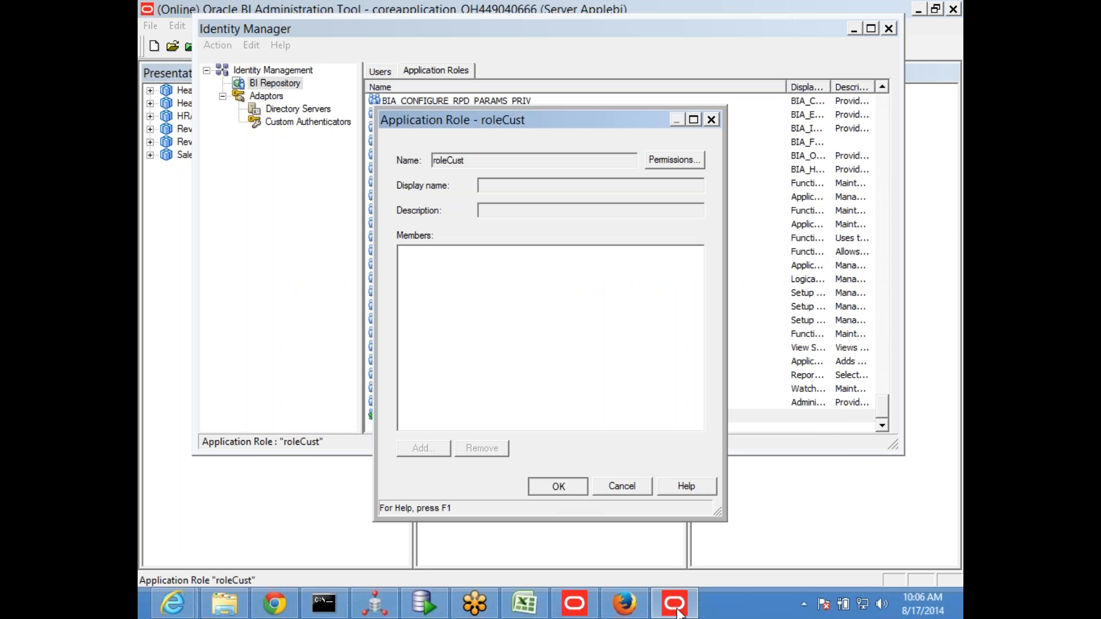
{"action": "left_click", "coordinate": [678, 612]}
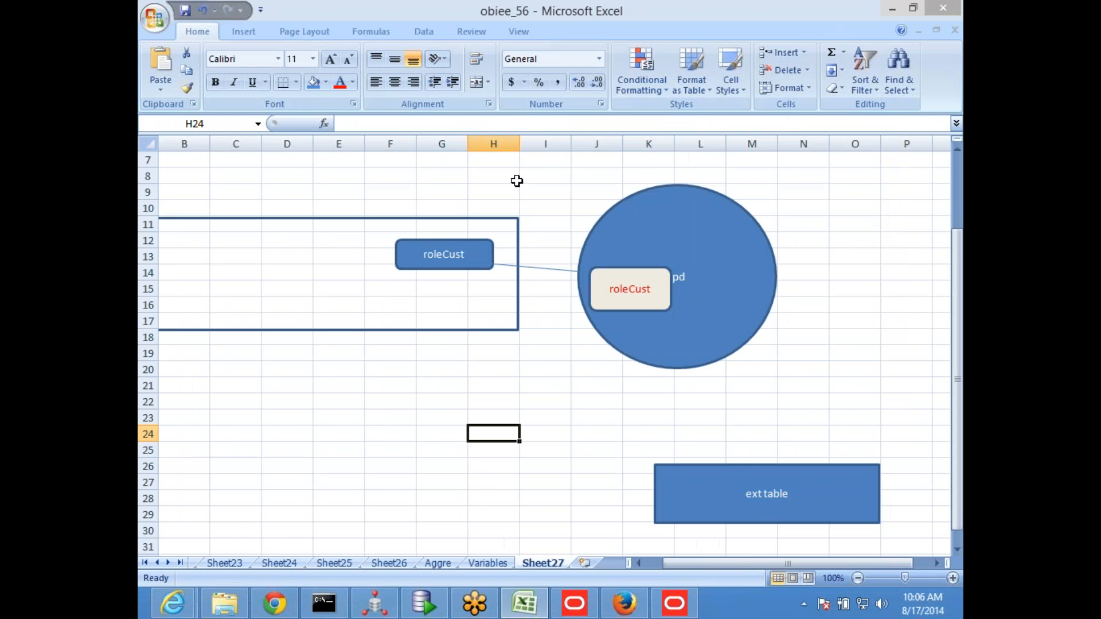
{"action": "left_click", "coordinate": [674, 608]}
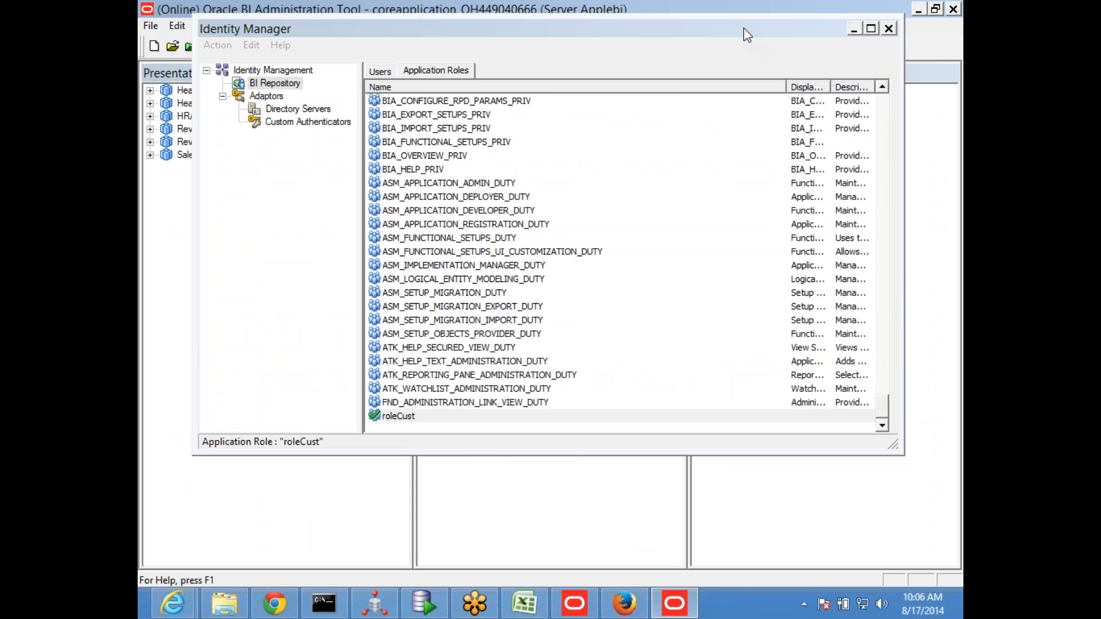
{"action": "left_click_drag", "start_coordinate": [744, 29], "coordinate": [714, 69]}
{"action": "left_click", "coordinate": [862, 70]}
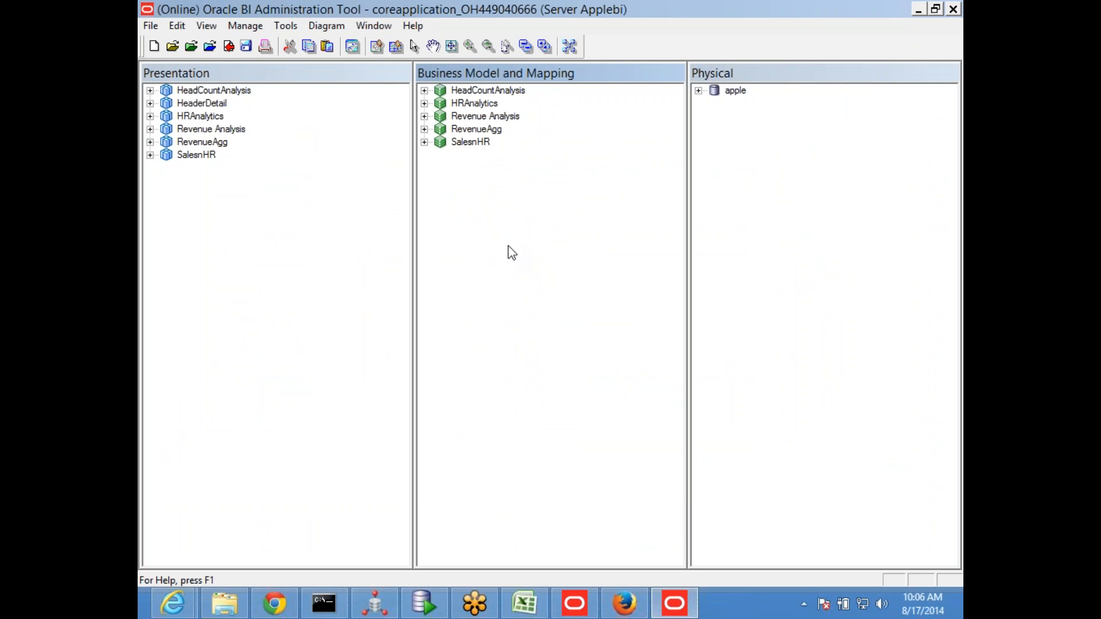
Check in the changes and save the online repository with a global consistency check, closing the check report
{"action": "left_click", "coordinate": [249, 49]}
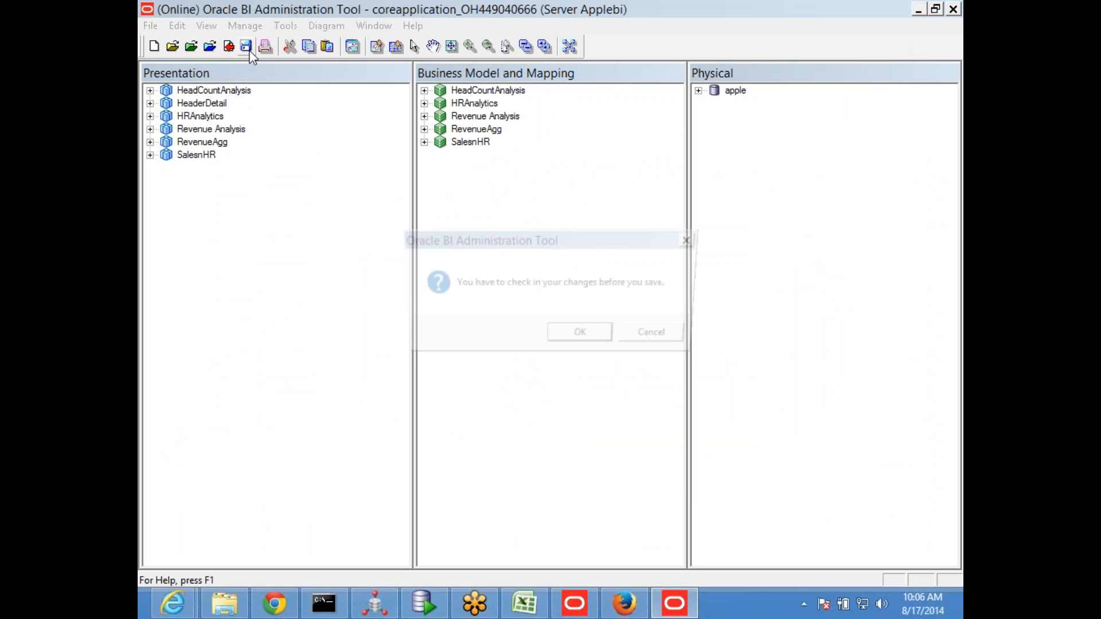
{"action": "left_click", "coordinate": [573, 335]}
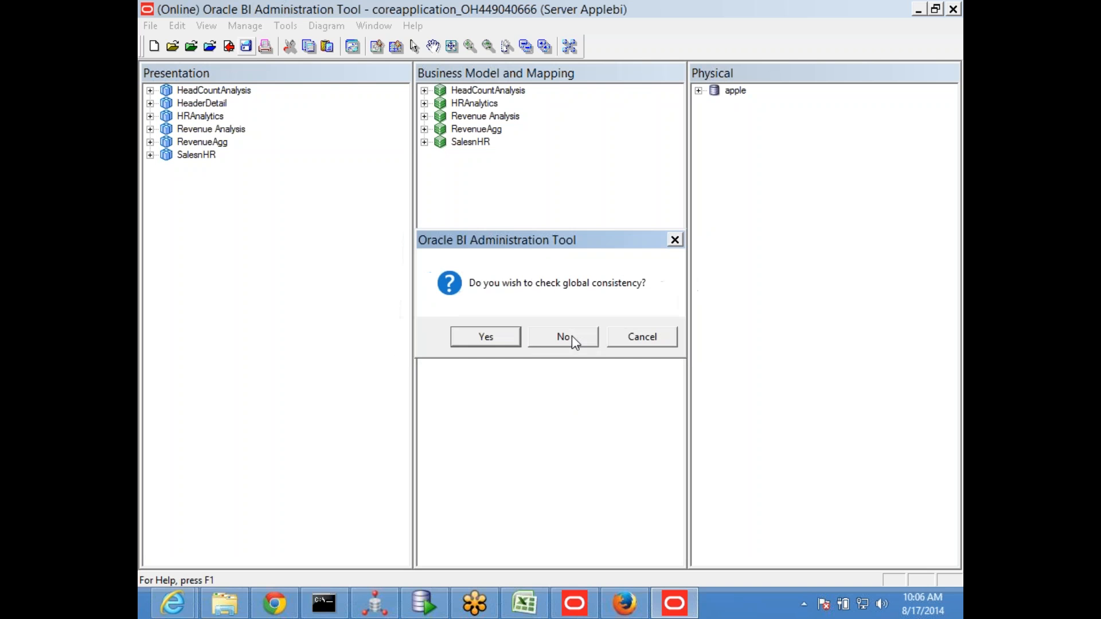
{"action": "left_click", "coordinate": [500, 336]}
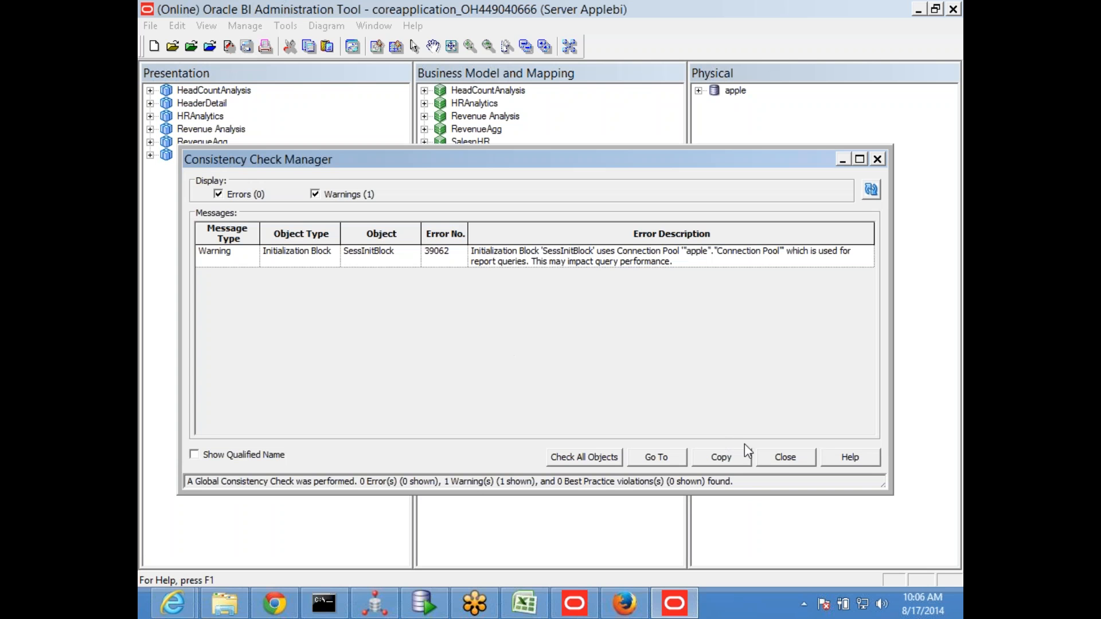
{"action": "left_click", "coordinate": [783, 523]}
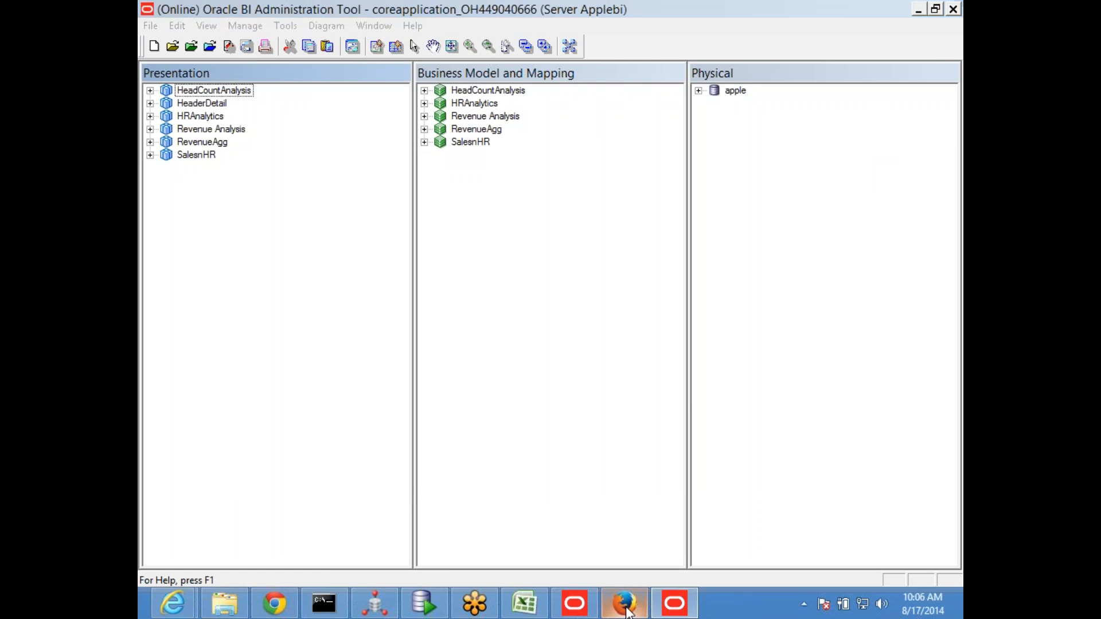
Switch to the Oracle BI administration page in Firefox, reload files and metadata, and sign out of the session
{"action": "left_click", "coordinate": [622, 607]}
{"action": "left_click", "coordinate": [298, 17]}
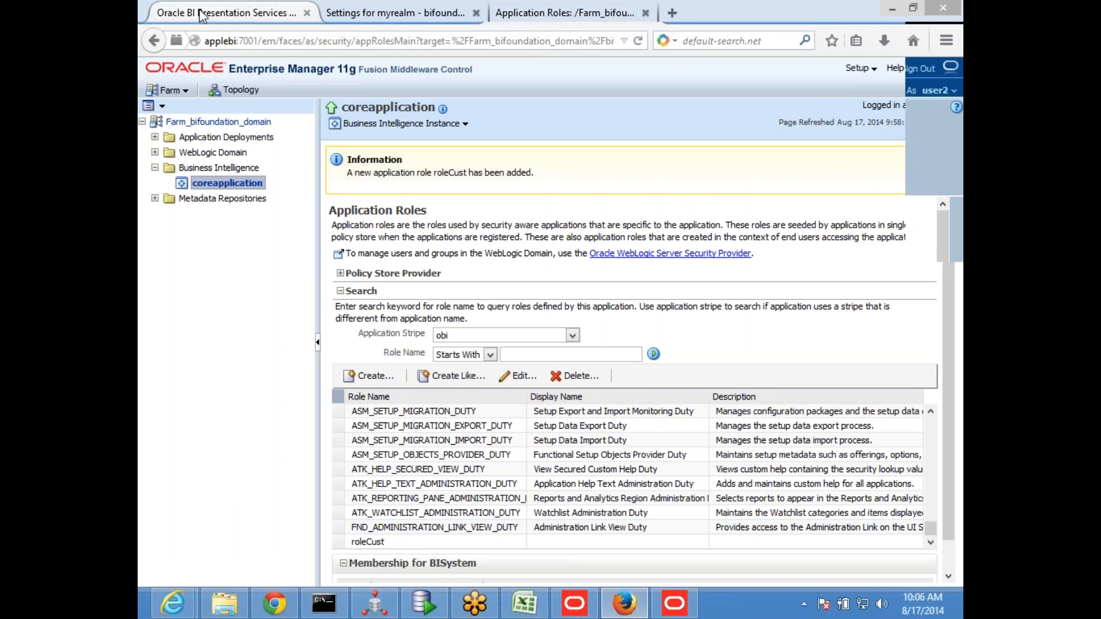
{"action": "left_click", "coordinate": [800, 70]}
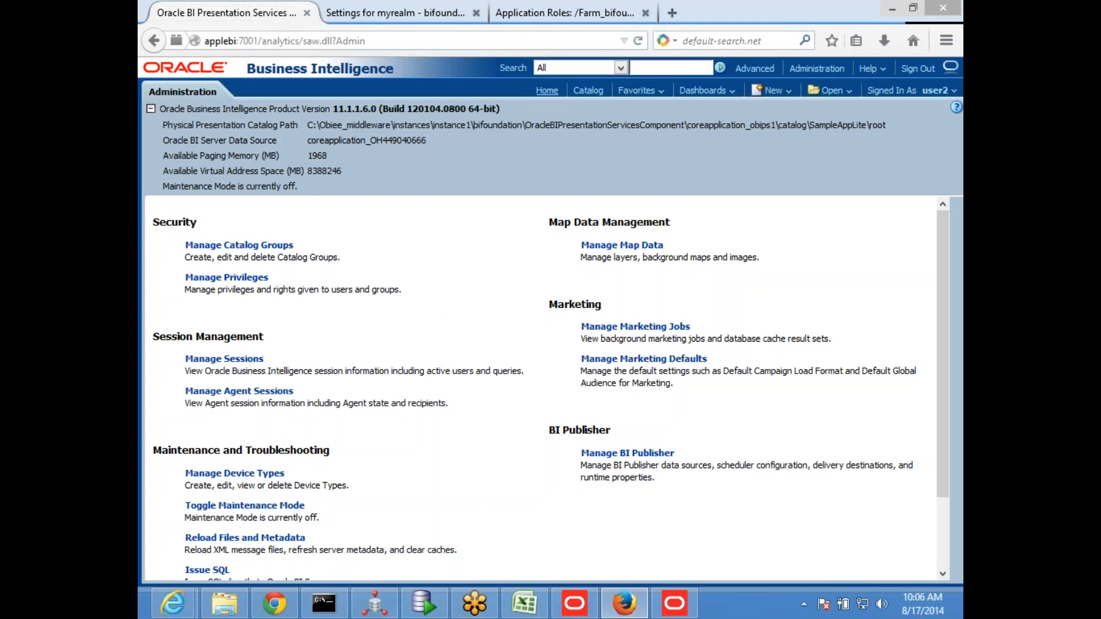
{"action": "scroll", "coordinate": [403, 343], "scroll_direction": "down", "scroll_amount": 3}
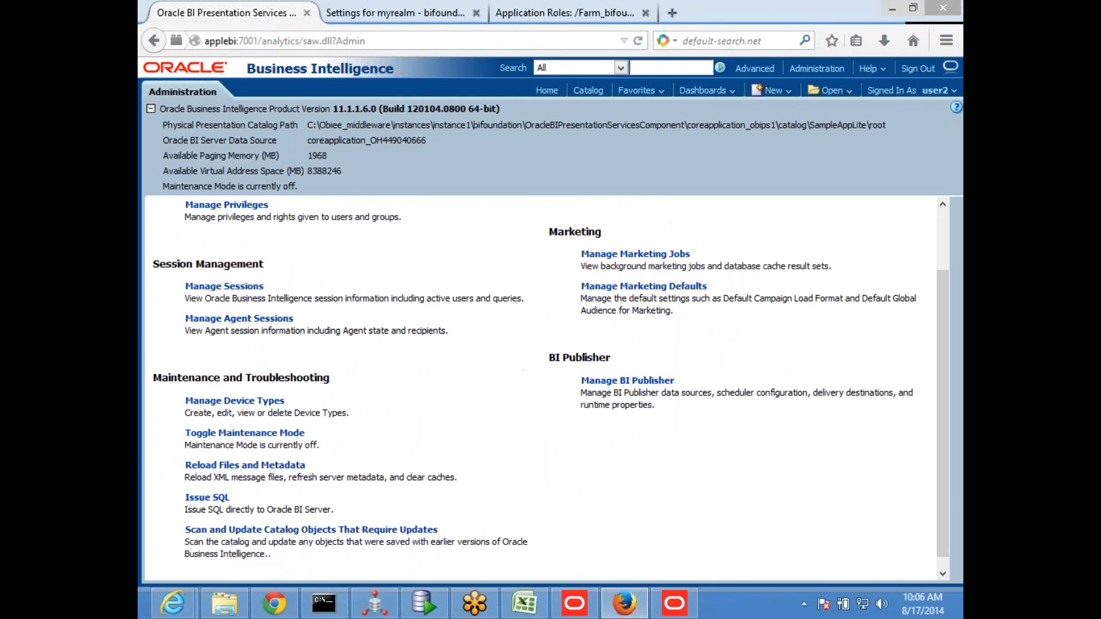
{"action": "left_click", "coordinate": [261, 466]}
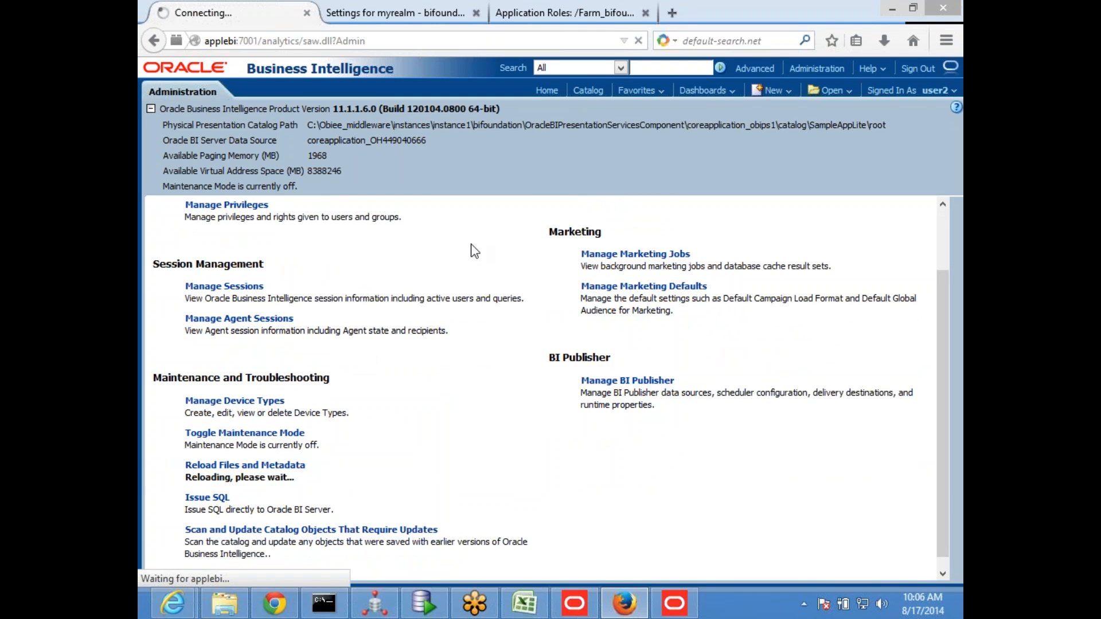
{"action": "left_click", "coordinate": [918, 69]}
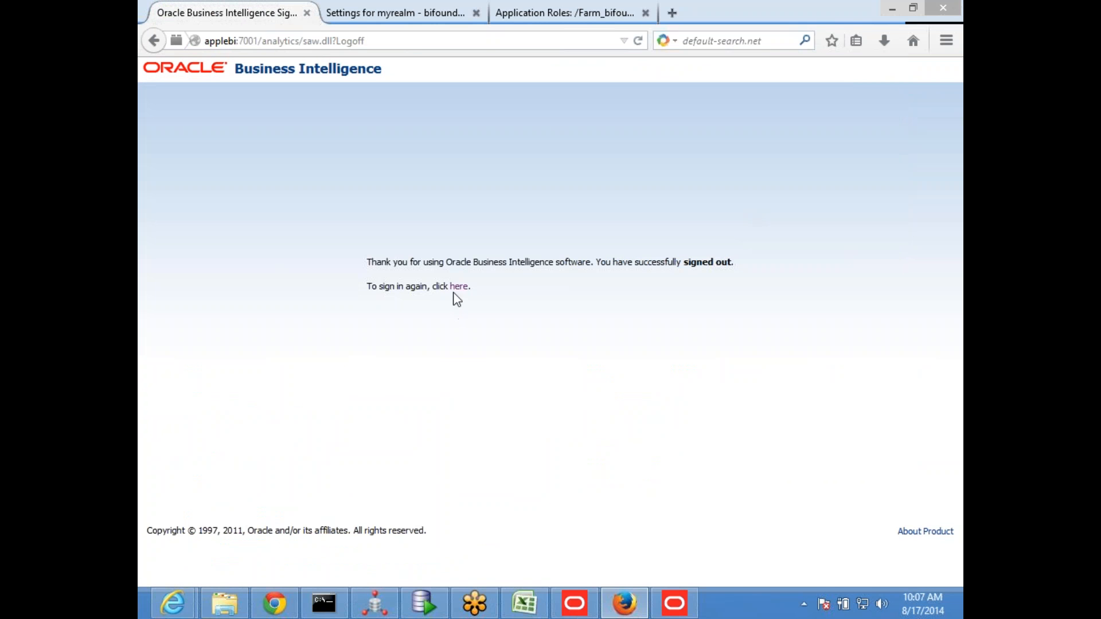
Return to the sign-in page and sign in as user_america with the account password
{"action": "left_click", "coordinate": [454, 289]}
{"action": "left_click", "coordinate": [496, 226]}
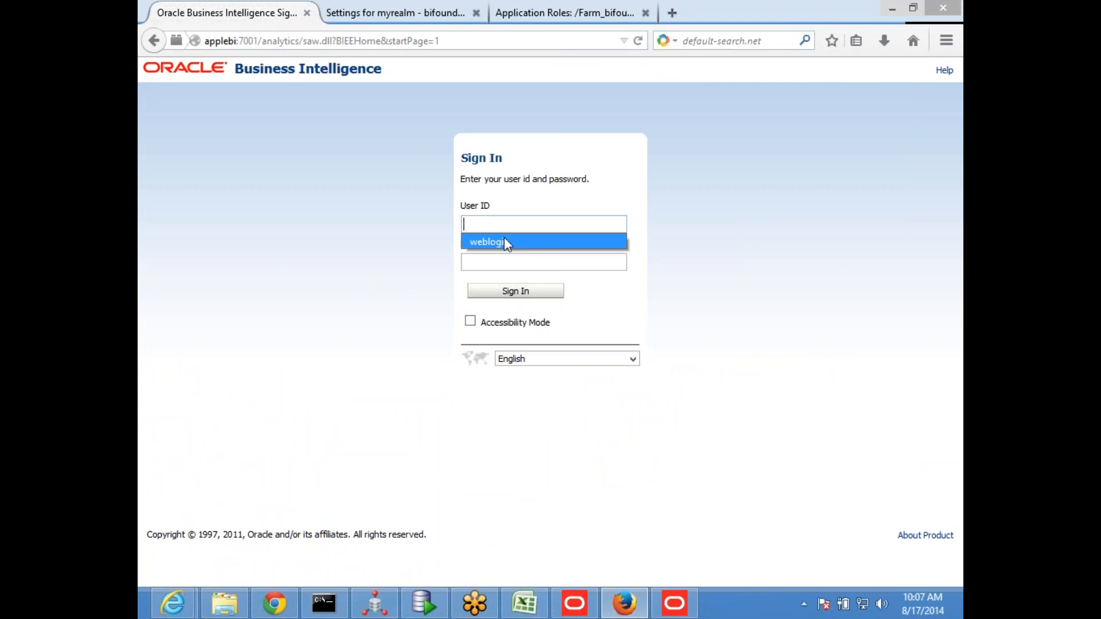
{"action": "type", "text": "use"}
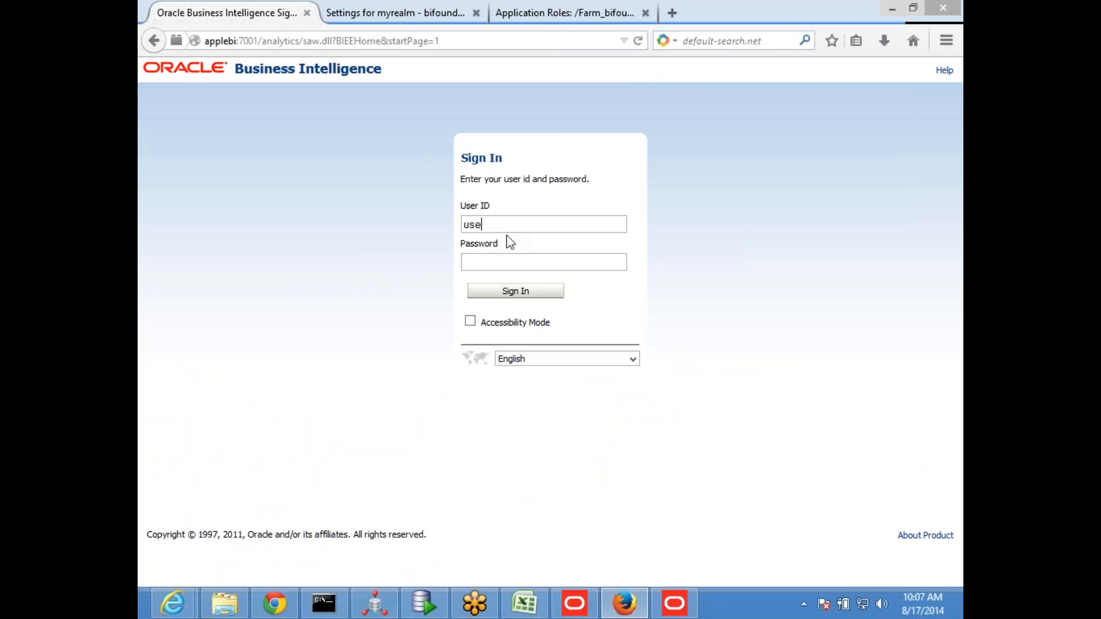
{"action": "type", "text": "r_america"}
{"action": "key", "text": "Tab"}
{"action": "type", "text": "********"}
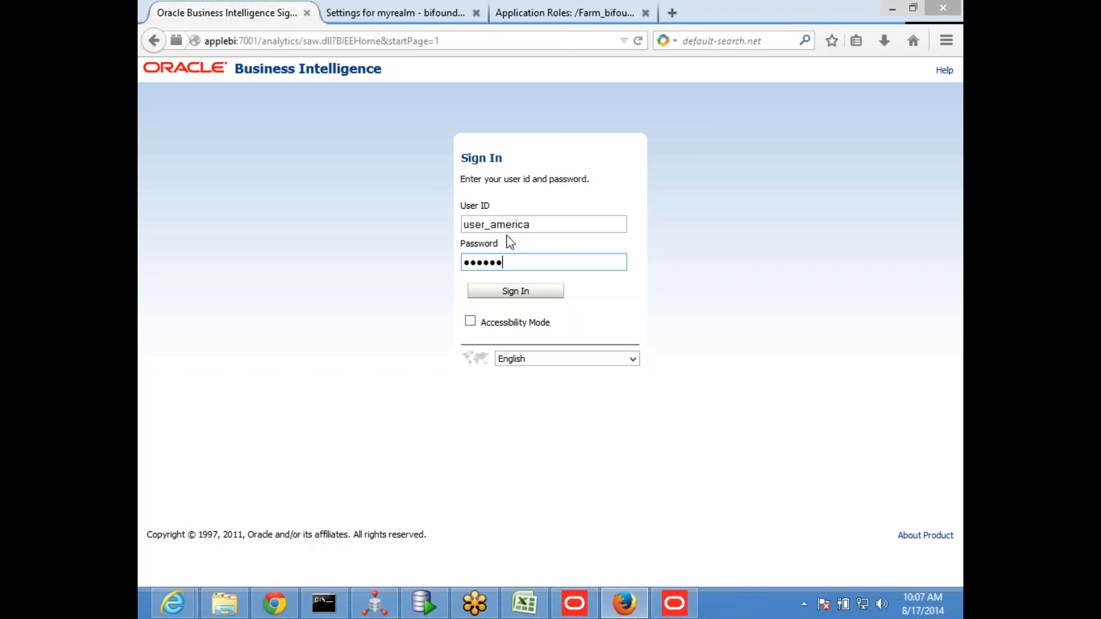
{"action": "key", "text": "Return"}
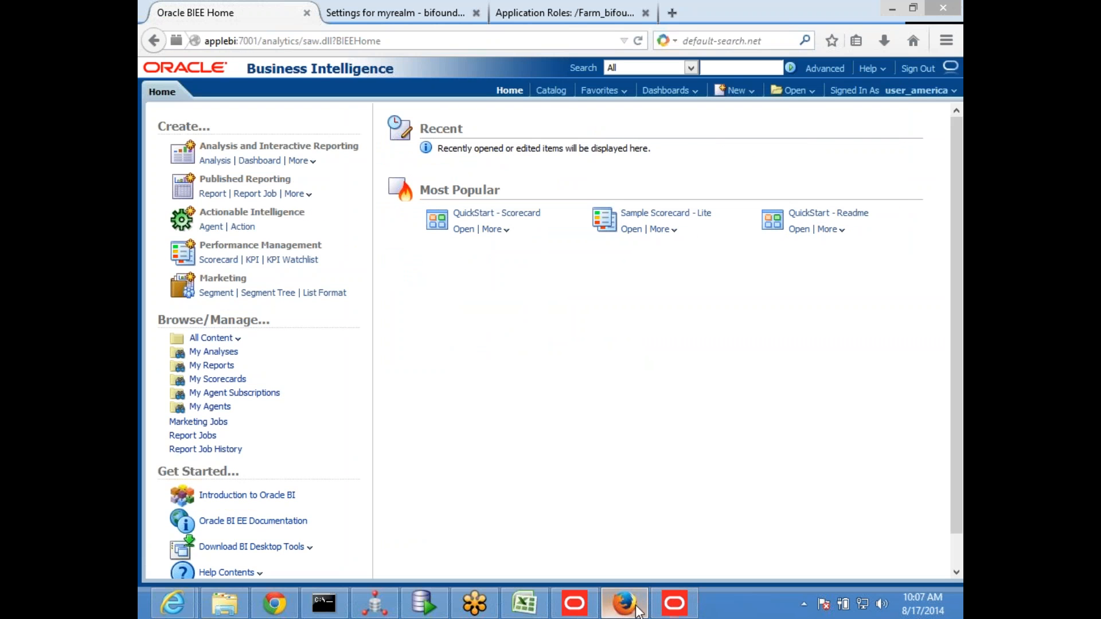
Create an analysis on the Revenue Analysis subject area with the Customer Details REGION column, and show its results
{"action": "left_click", "coordinate": [734, 91]}
{"action": "left_click", "coordinate": [740, 118]}
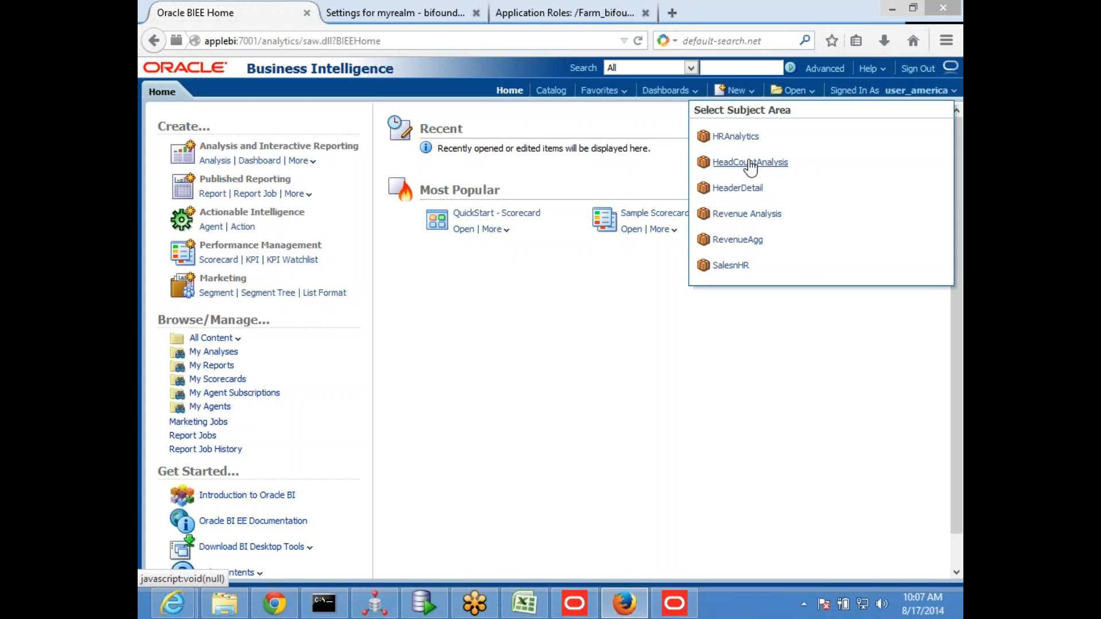
{"action": "left_click", "coordinate": [745, 214]}
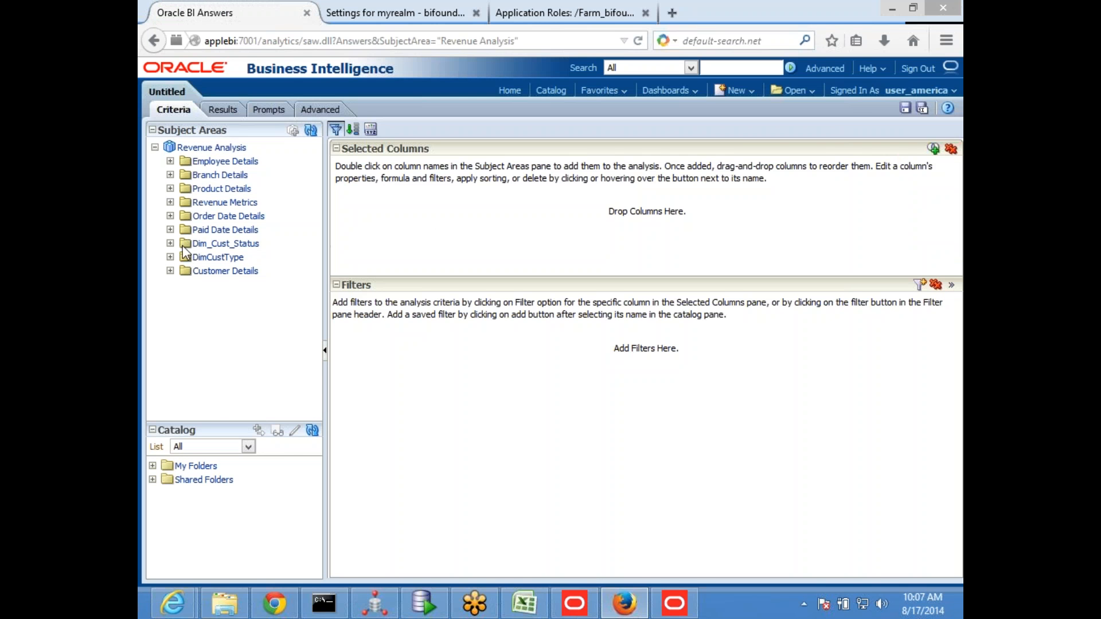
{"action": "left_click", "coordinate": [170, 270]}
{"action": "scroll", "coordinate": [270, 246], "scroll_direction": "down", "scroll_amount": 5}
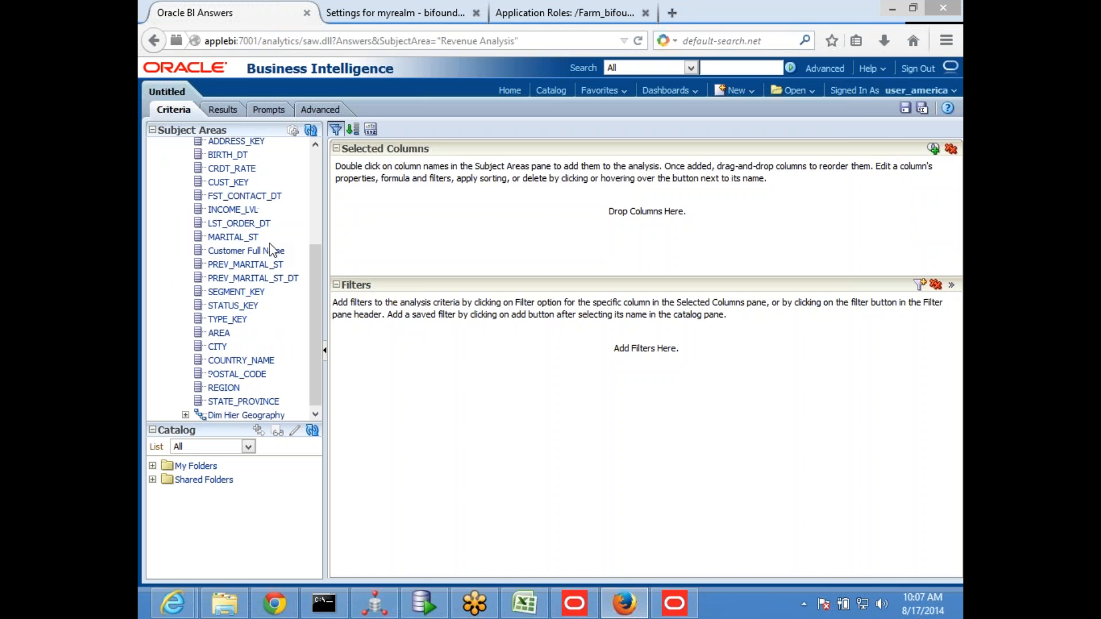
{"action": "double_click", "coordinate": [226, 385]}
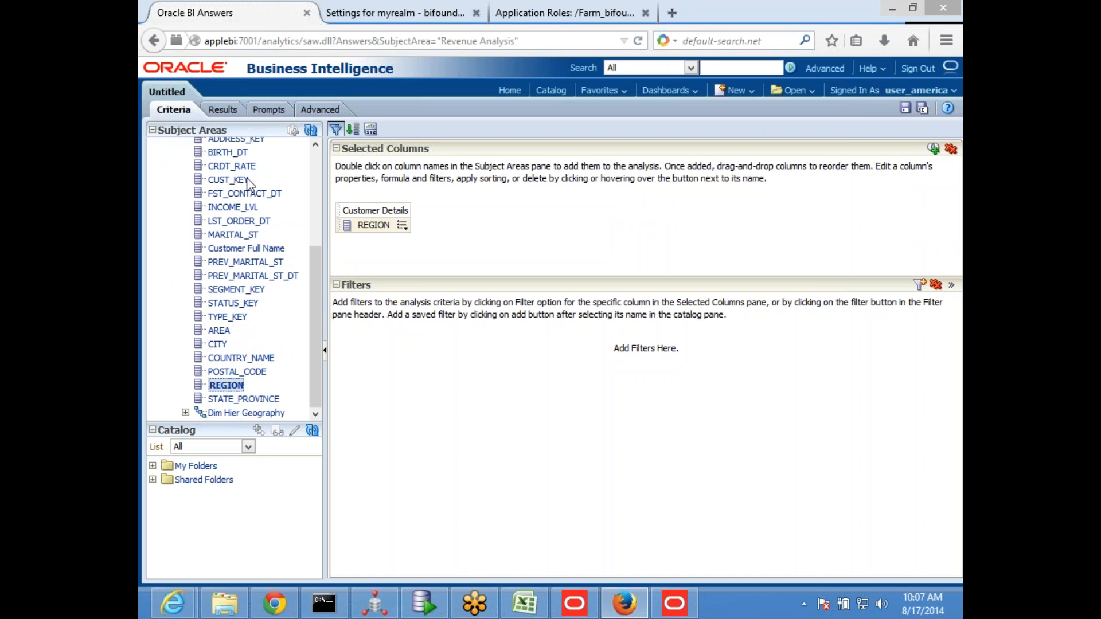
{"action": "left_click", "coordinate": [218, 109]}
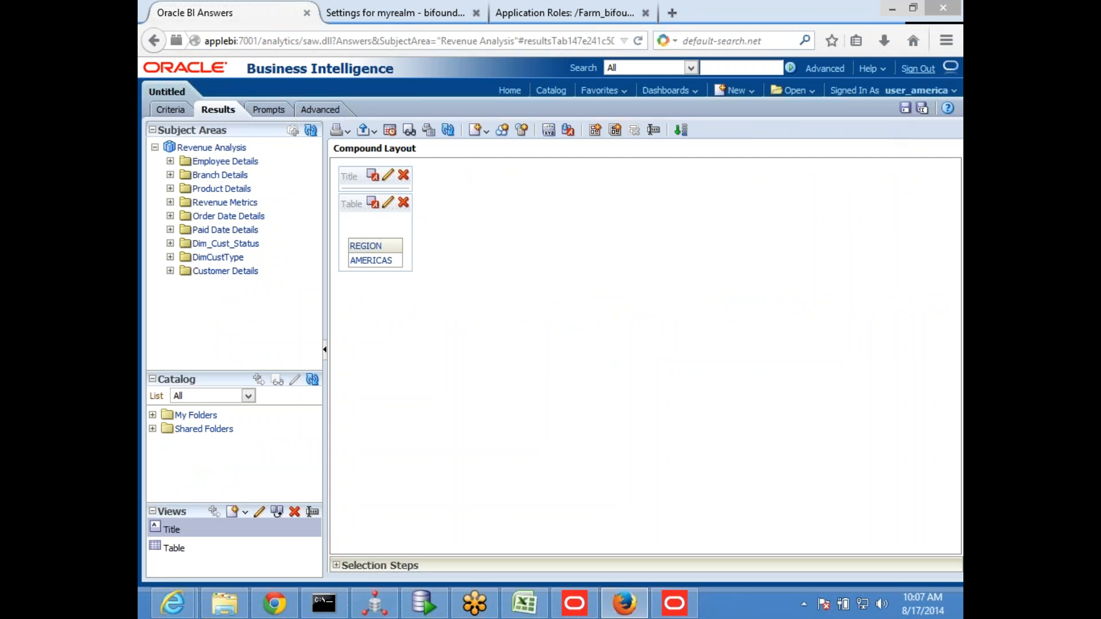
Sign out without saving the analysis, and sign back in as user_asia with the account password
{"action": "left_click", "coordinate": [918, 68]}
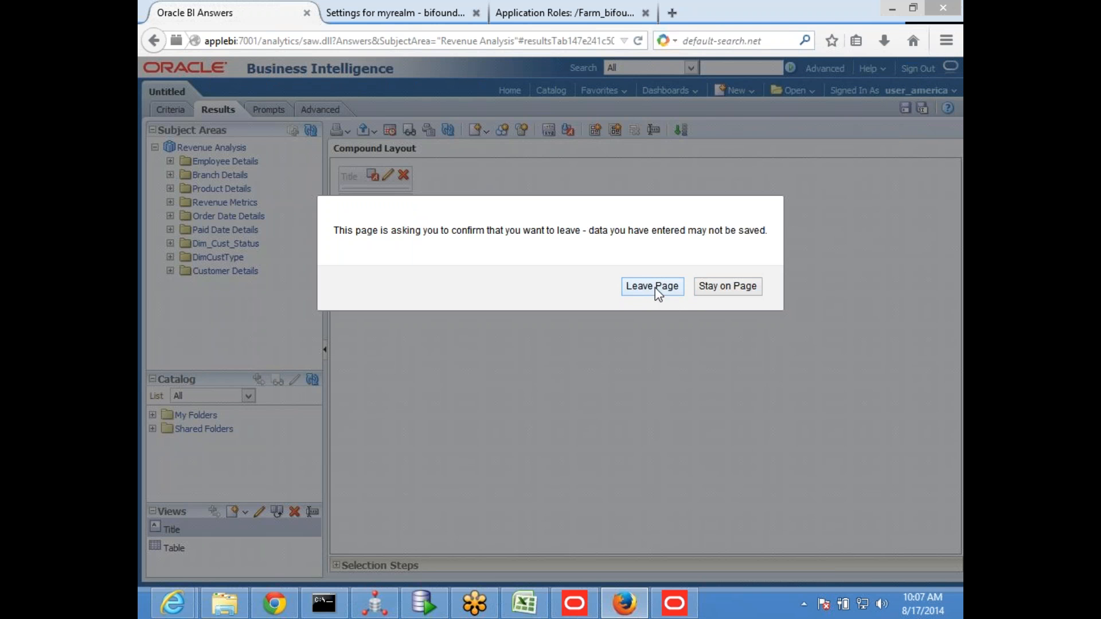
{"action": "left_click", "coordinate": [657, 292]}
{"action": "left_click", "coordinate": [459, 287]}
{"action": "left_click", "coordinate": [568, 225]}
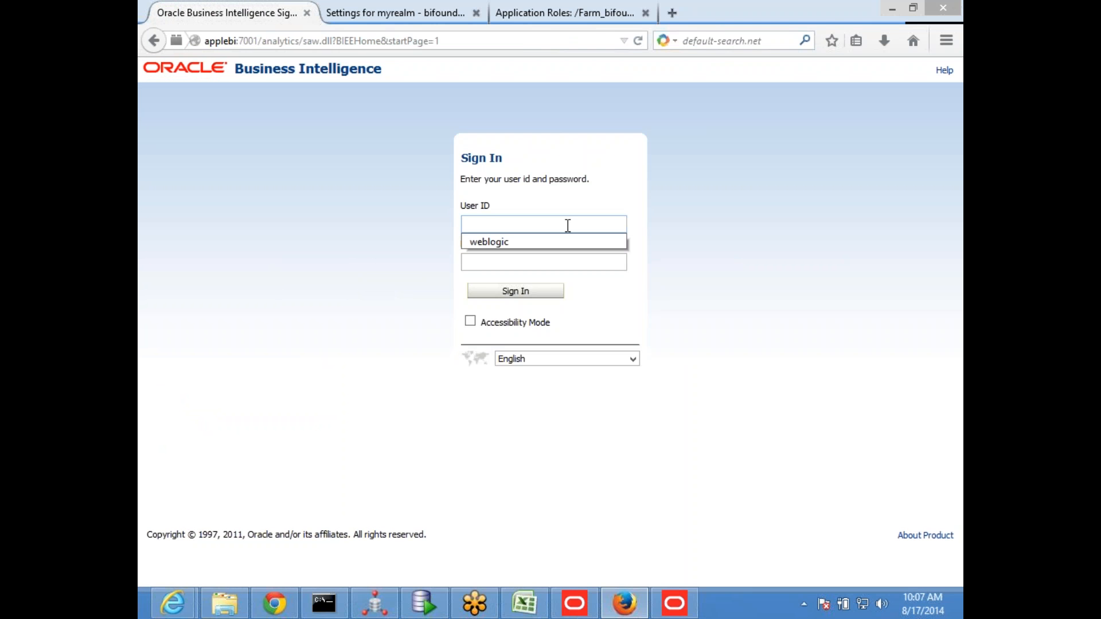
{"action": "type", "text": "user_"}
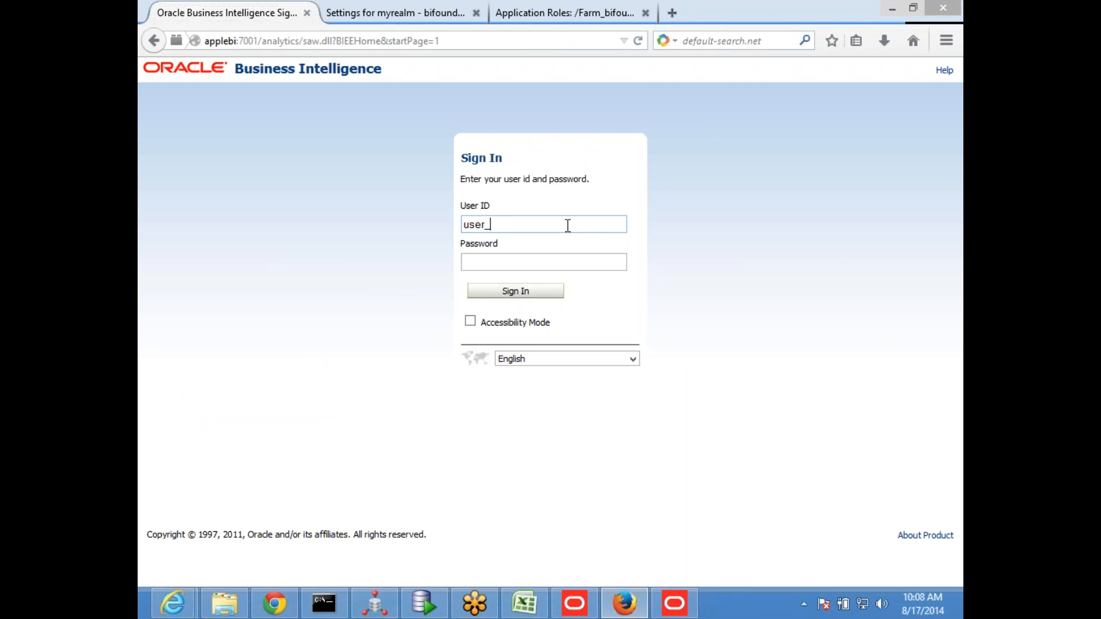
{"action": "type", "text": "asia"}
{"action": "key", "text": "Tab"}
{"action": "type", "text": "•••••••"}
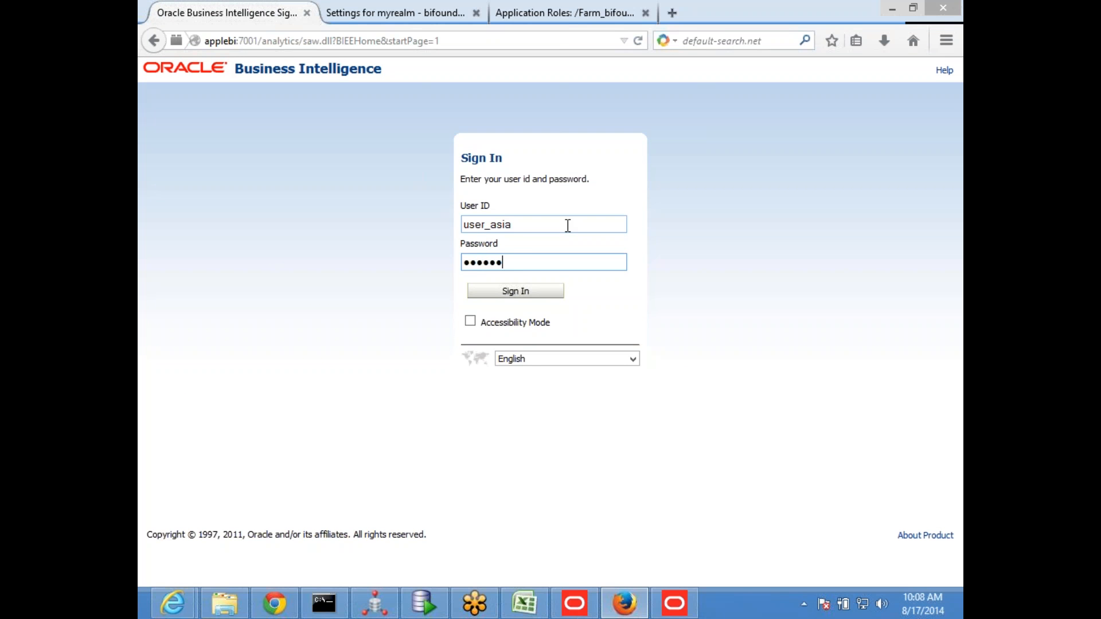
{"action": "type", "text": "•"}
{"action": "key", "text": "Return"}
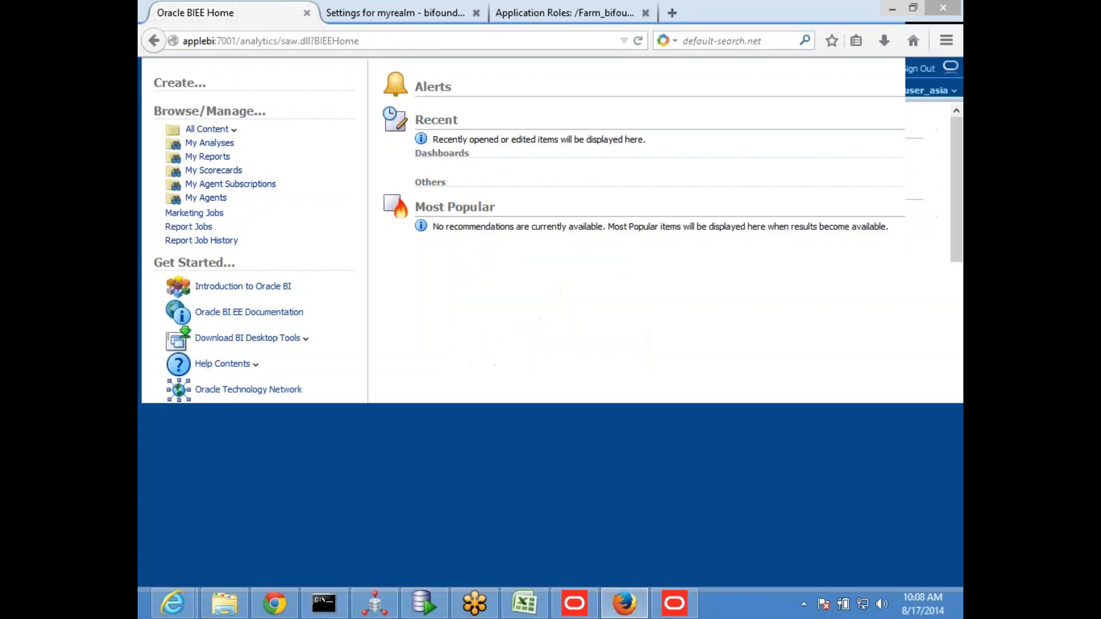
As user_asia, build a Revenue Analysis query with REGION from Customer Details and display its results
{"action": "left_click", "coordinate": [757, 89]}
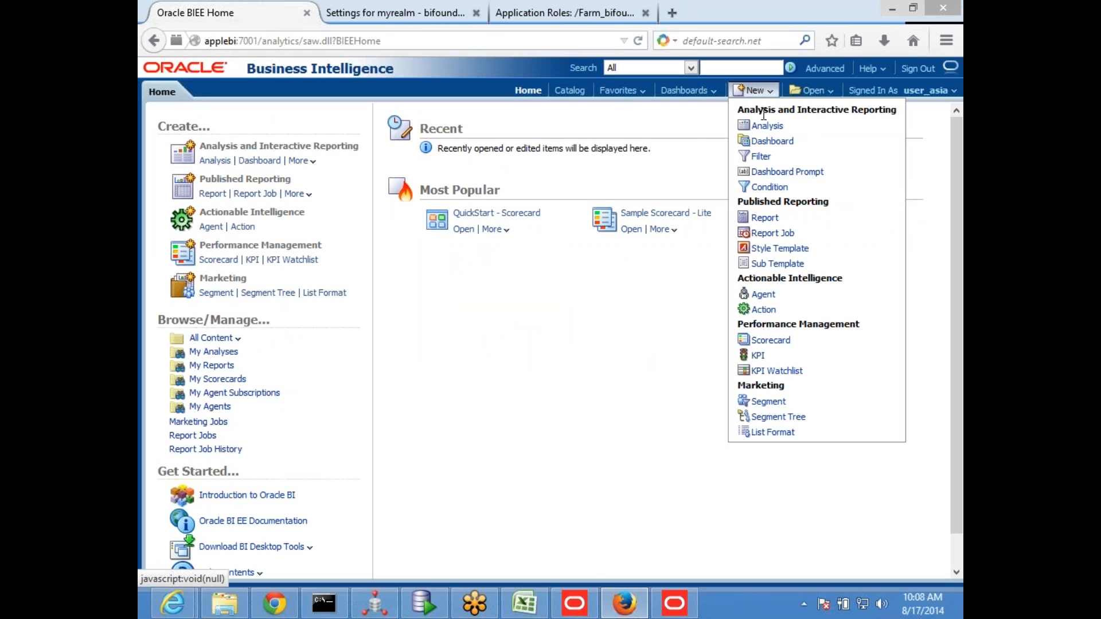
{"action": "left_click", "coordinate": [767, 125]}
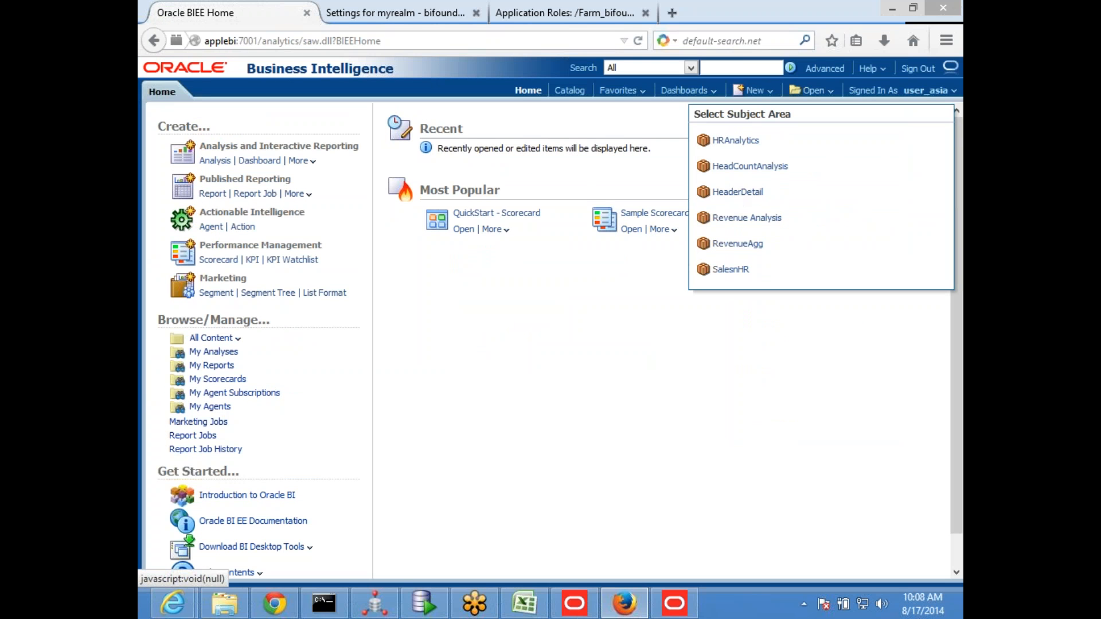
{"action": "left_click", "coordinate": [745, 218]}
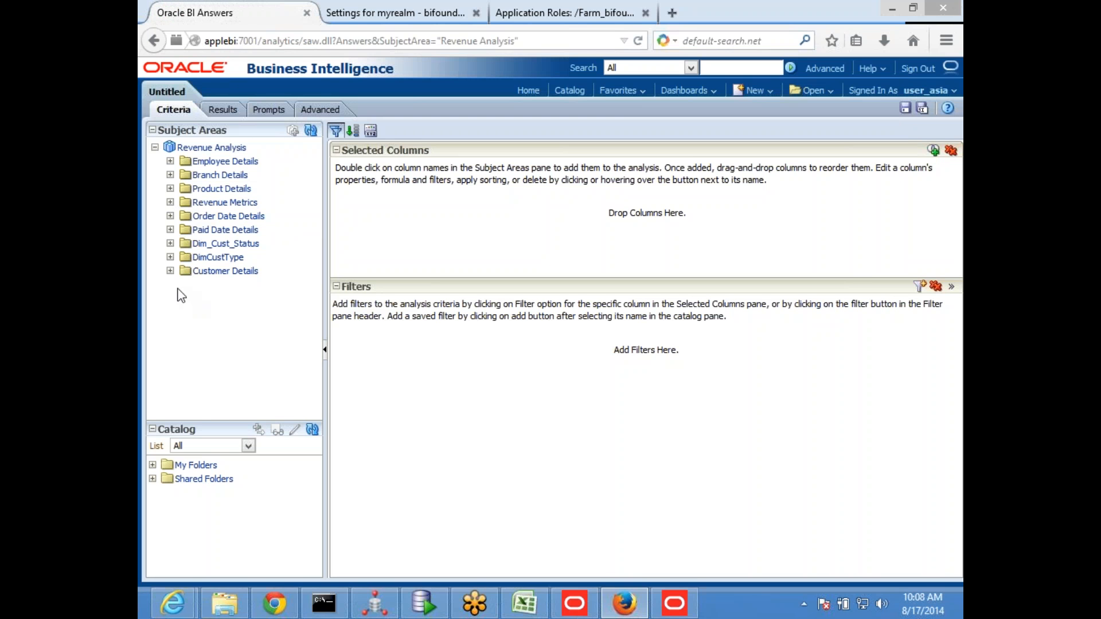
{"action": "left_click", "coordinate": [170, 271]}
{"action": "scroll", "coordinate": [246, 324], "scroll_direction": "down", "scroll_amount": 5}
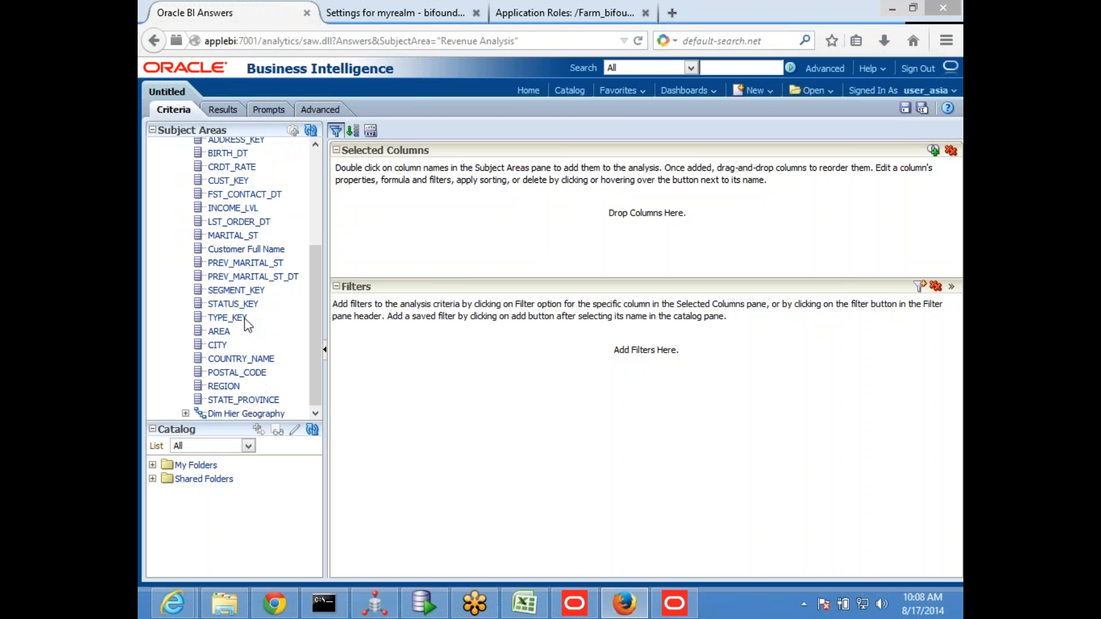
{"action": "double_click", "coordinate": [221, 386]}
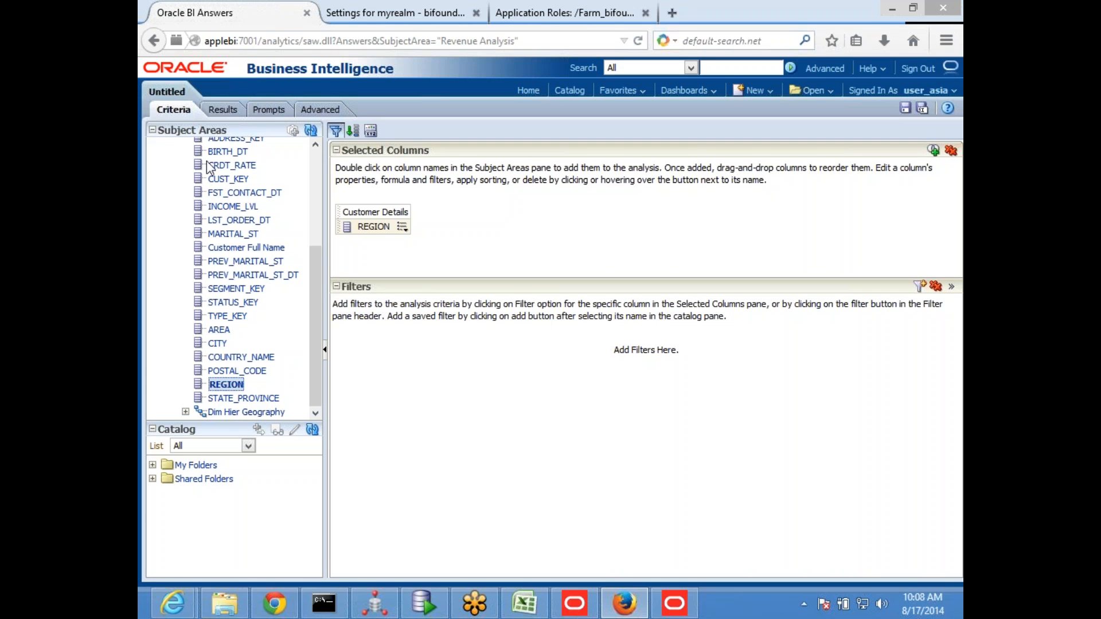
{"action": "left_click", "coordinate": [222, 110]}
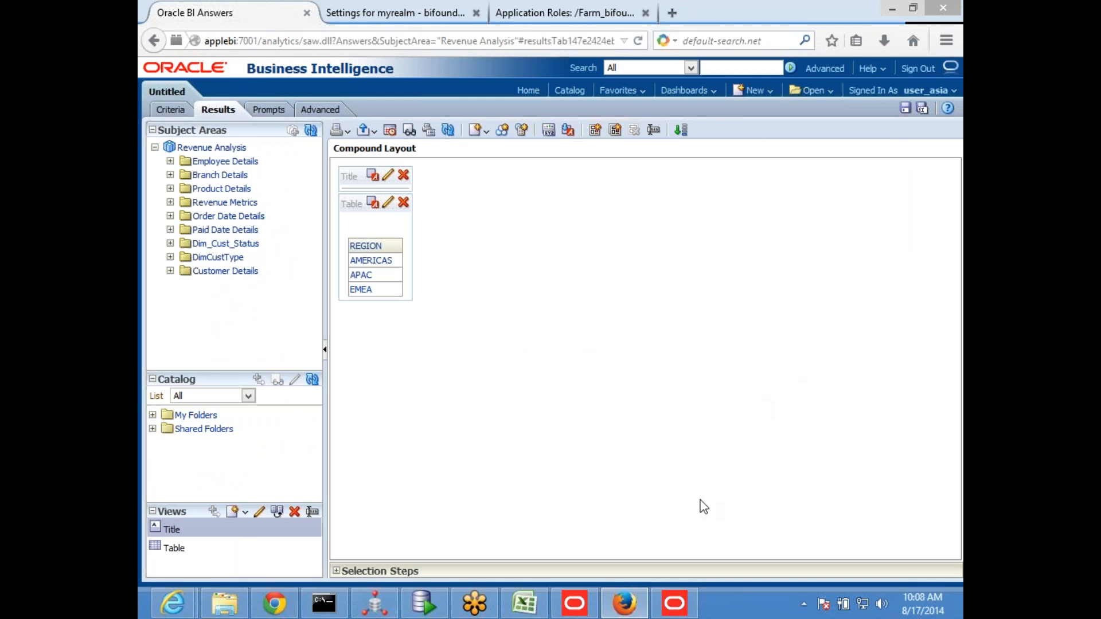
Switch to SQL Developer, change the EXT_SEC role UPDATE statement to UNAME='user_asia', and run it to assign BIAuthor;roleCust
{"action": "left_click", "coordinate": [422, 603]}
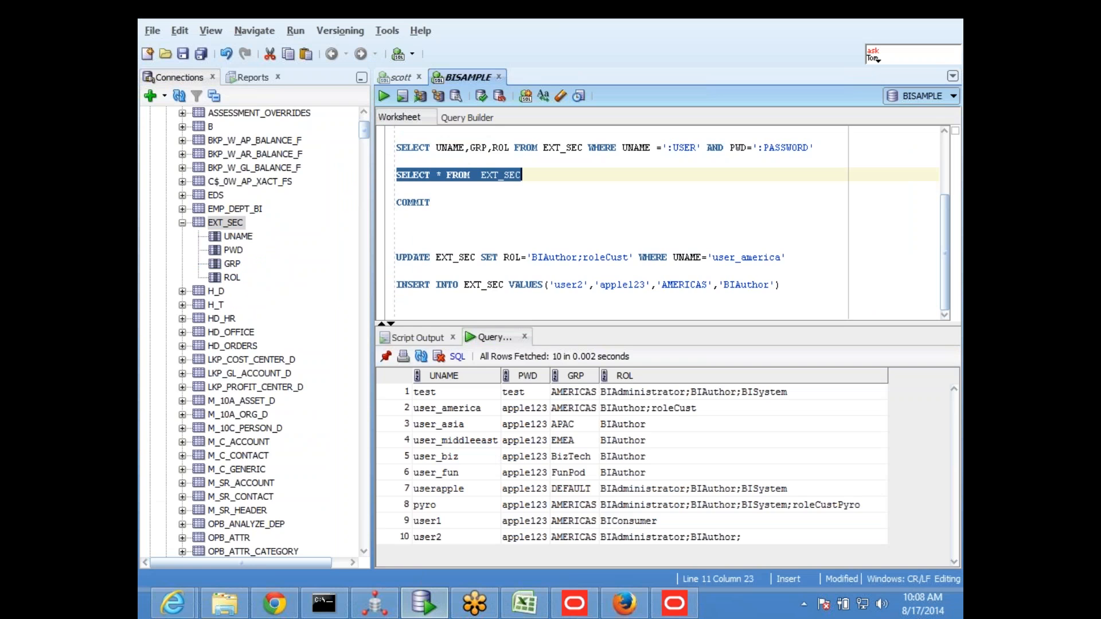
{"action": "left_click", "coordinate": [659, 270]}
{"action": "left_click", "coordinate": [783, 257]}
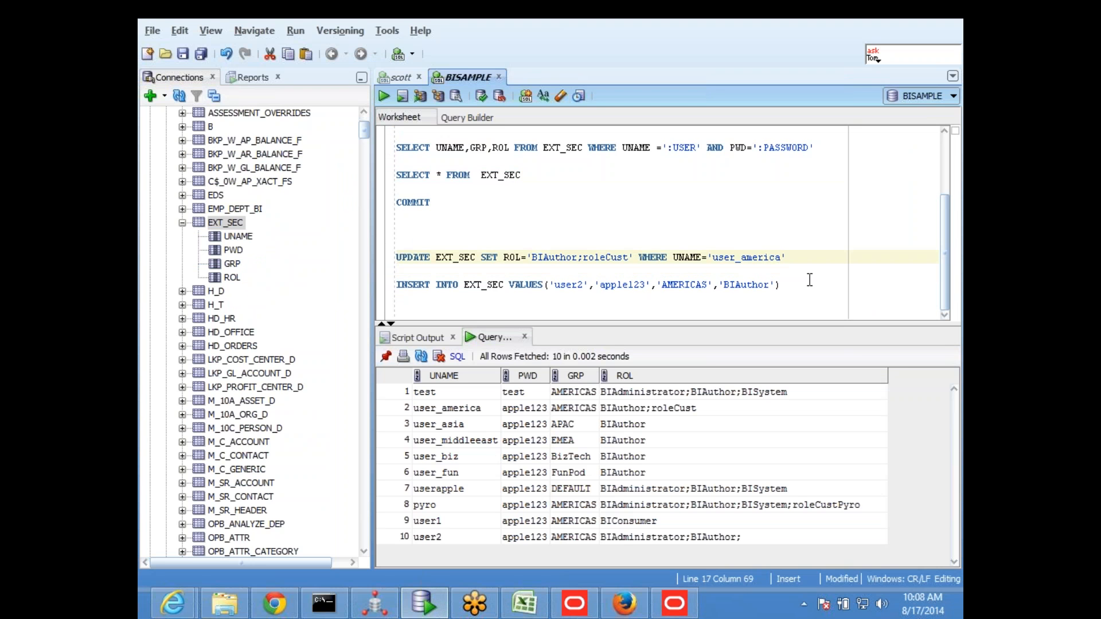
{"action": "key", "text": "BackSpace"}
{"action": "key", "text": "BackSpace"}
{"action": "key", "text": "BackSpace"}
{"action": "key", "text": "BackSpace"}
{"action": "key", "text": "BackSpace"}
{"action": "key", "text": "BackSpace"}
{"action": "type", "text": "sia"}
{"action": "left_click_drag", "start_coordinate": [784, 259], "coordinate": [383, 257]}
{"action": "key", "text": "F5"}
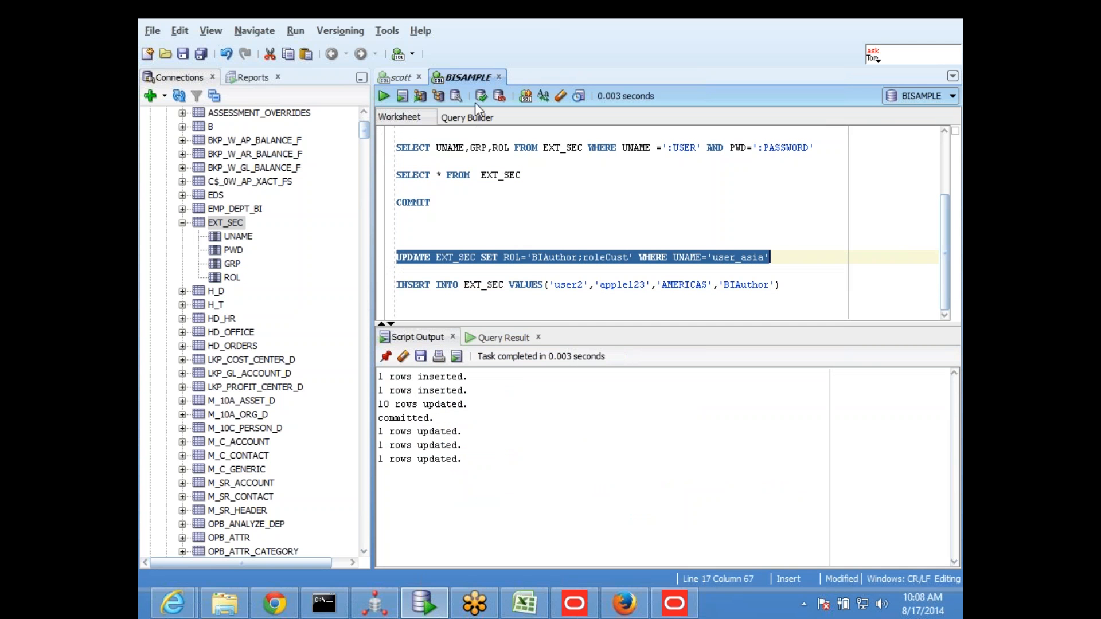
Commit the EXT_SEC role update to the BISAMPLE database
{"action": "left_click", "coordinate": [481, 95]}
{"action": "left_click", "coordinate": [643, 217]}
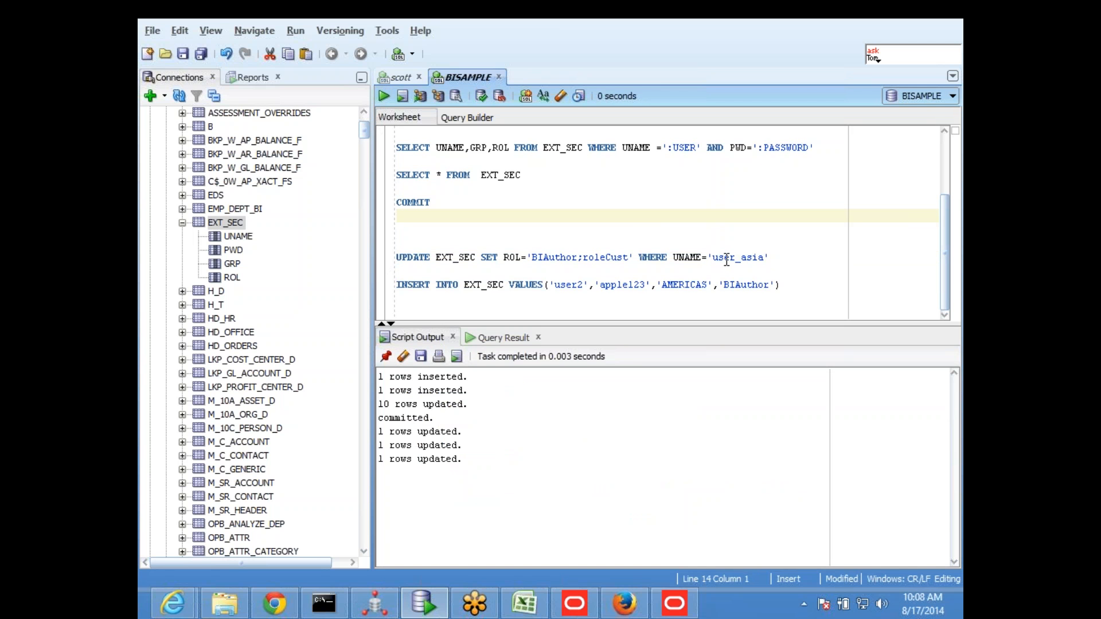
{"action": "left_click", "coordinate": [637, 244]}
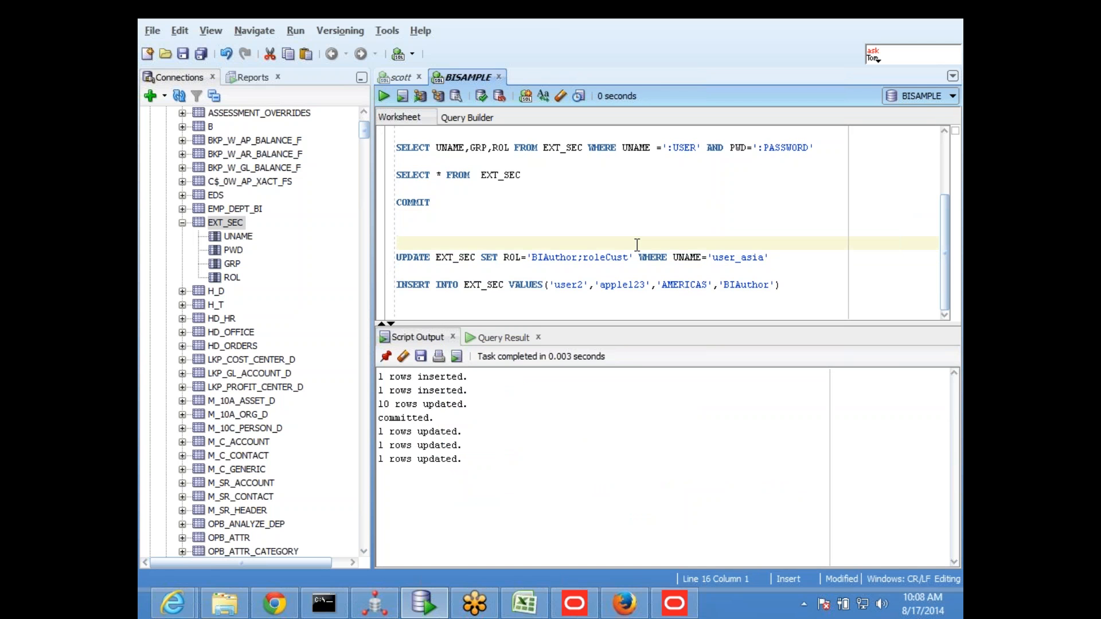
{"action": "key", "text": "alt+Tab"}
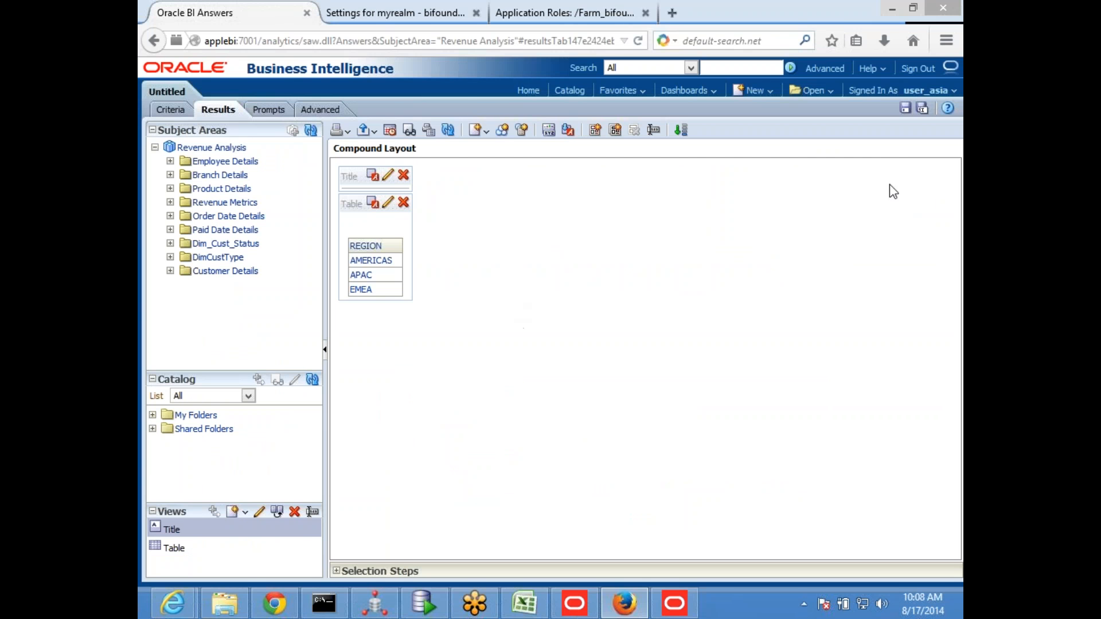
{"action": "key", "text": "alt+Tab"}
{"action": "left_click", "coordinate": [708, 231]}
Switch to Firefox, sign out of the user_asia session, and sign in again as user_asia with the account password
{"action": "key", "text": "alt+Tab"}
{"action": "left_click", "coordinate": [915, 68]}
{"action": "left_click", "coordinate": [662, 286]}
{"action": "left_click", "coordinate": [459, 286]}
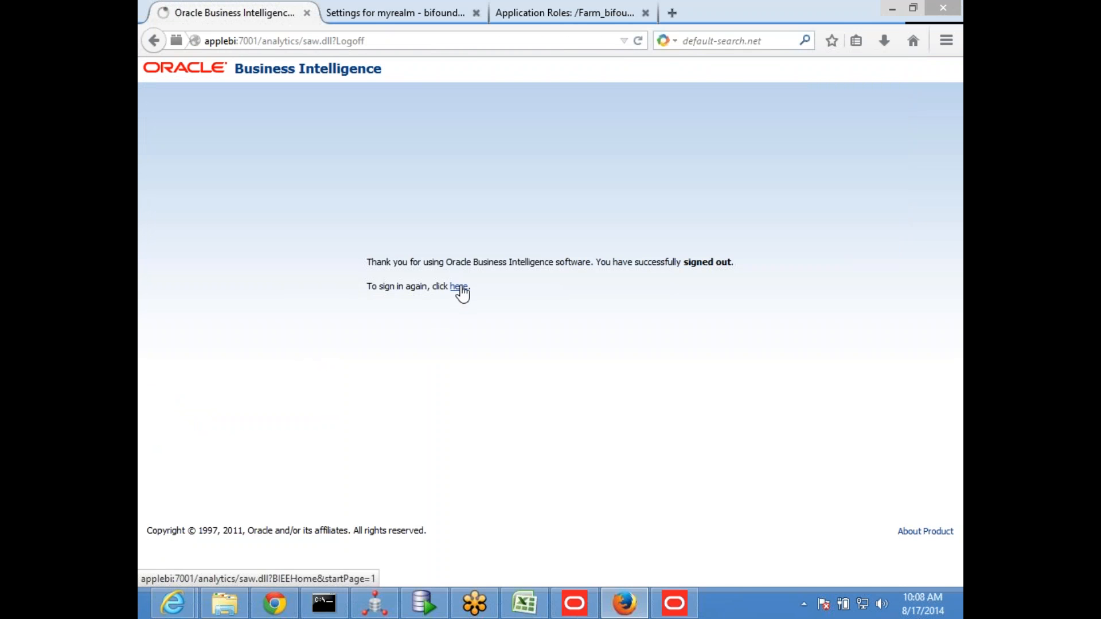
{"action": "left_click", "coordinate": [544, 225]}
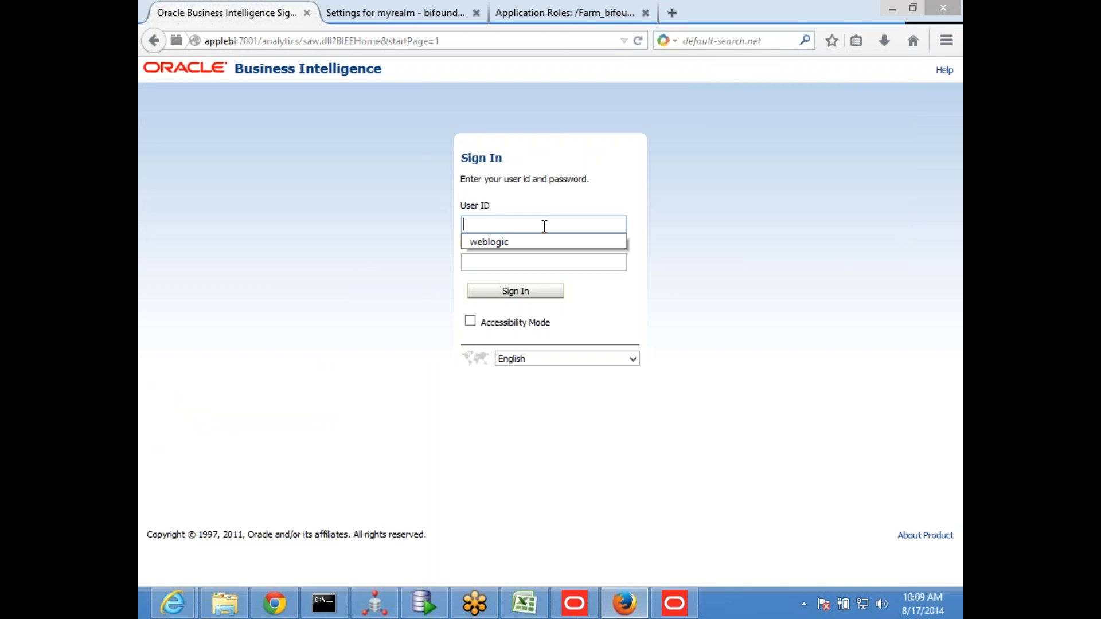
{"action": "type", "text": "user"}
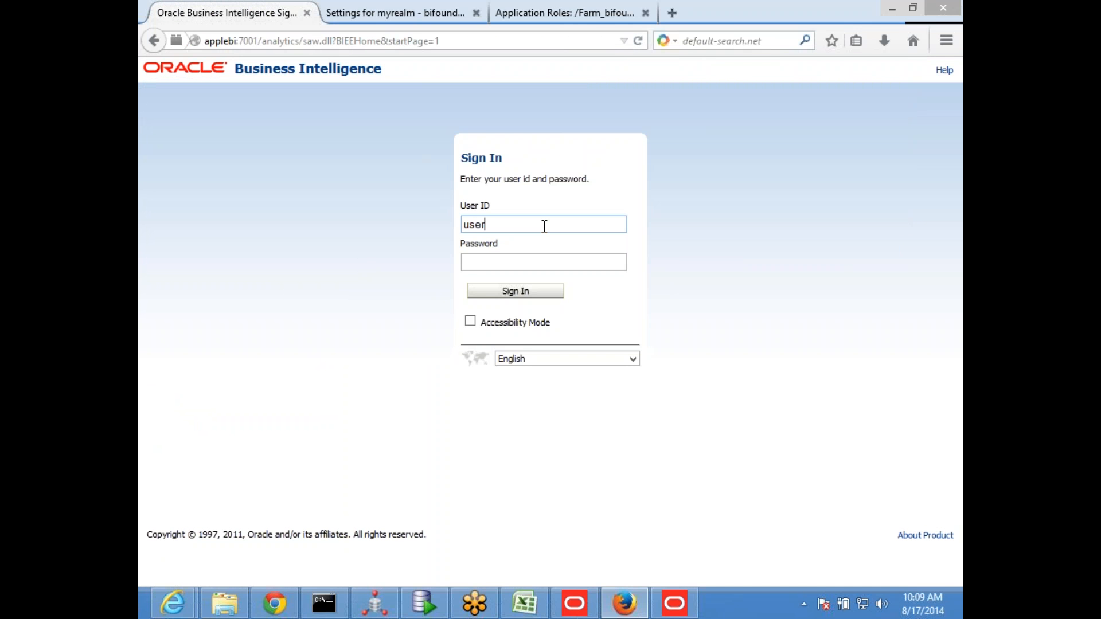
{"action": "type", "text": "_asia"}
{"action": "key", "text": "Tab"}
{"action": "type", "text": "welcome1"}
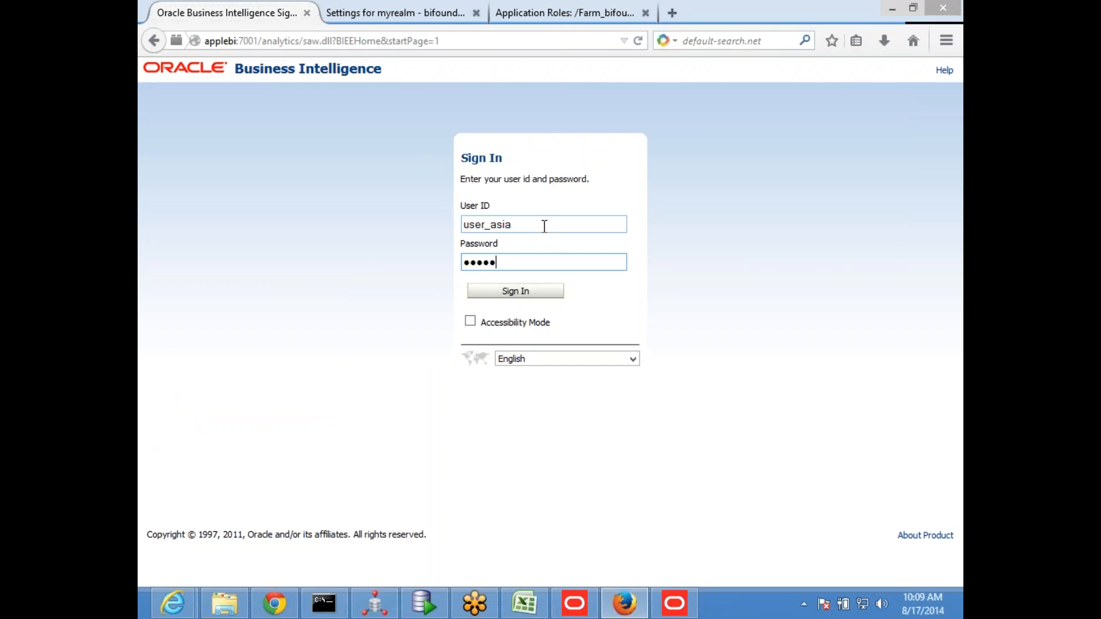
{"action": "key", "text": "Return"}
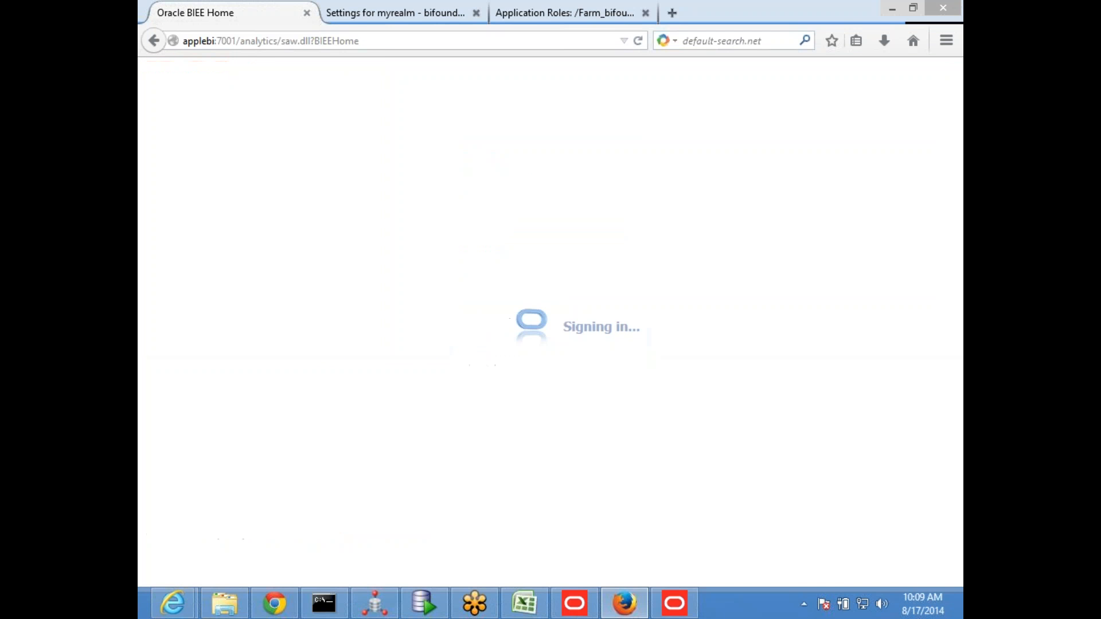
Retest the role filter with a new Revenue Analysis query on the Customer Details REGION column, displaying its results
{"action": "left_click", "coordinate": [755, 90]}
{"action": "left_click", "coordinate": [767, 125]}
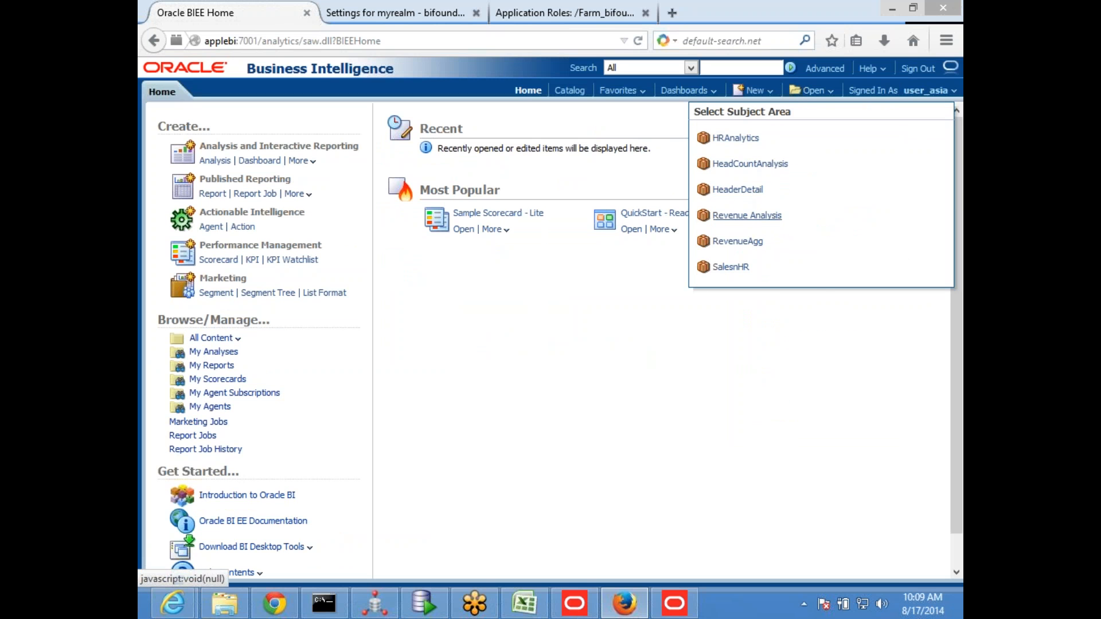
{"action": "left_click", "coordinate": [746, 215]}
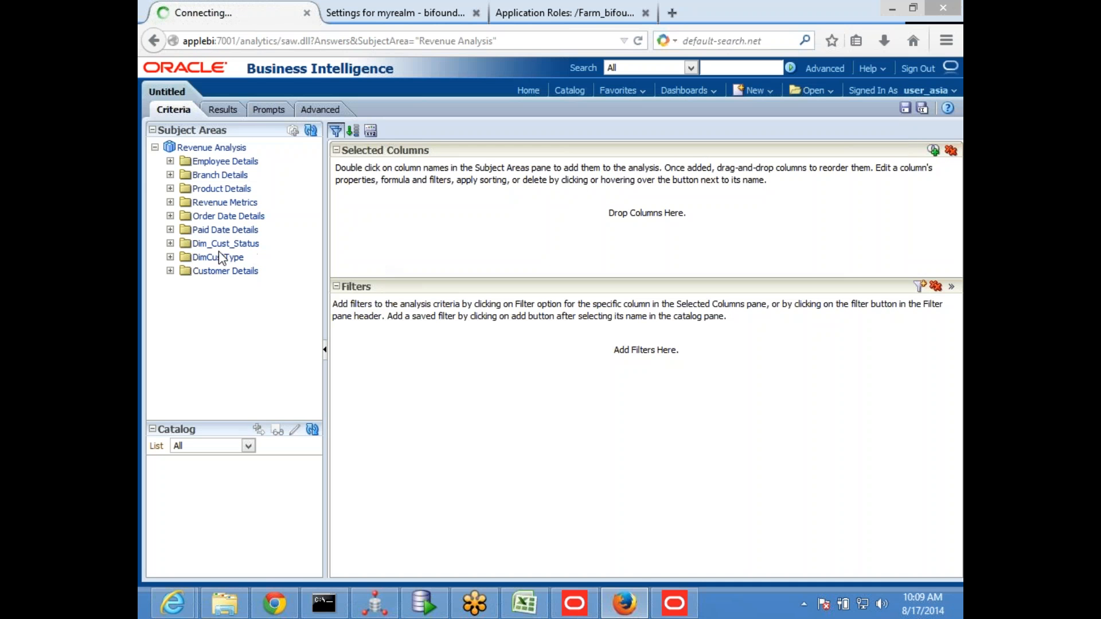
{"action": "left_click", "coordinate": [171, 270]}
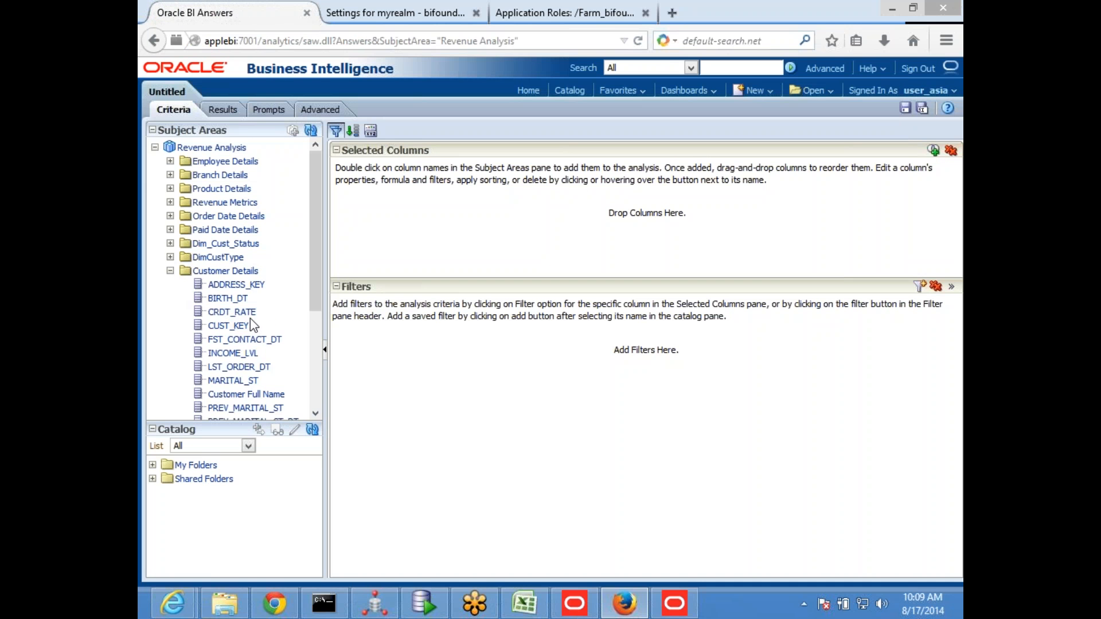
{"action": "scroll", "coordinate": [250, 320], "scroll_direction": "down", "scroll_amount": 4}
{"action": "double_click", "coordinate": [225, 385]}
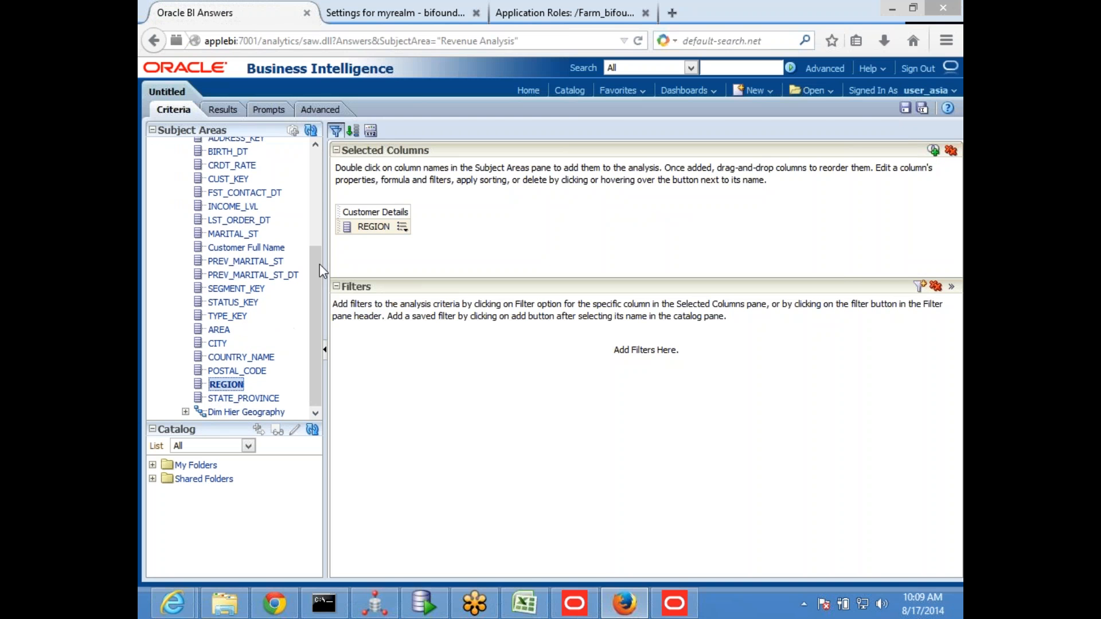
{"action": "left_click", "coordinate": [222, 110]}
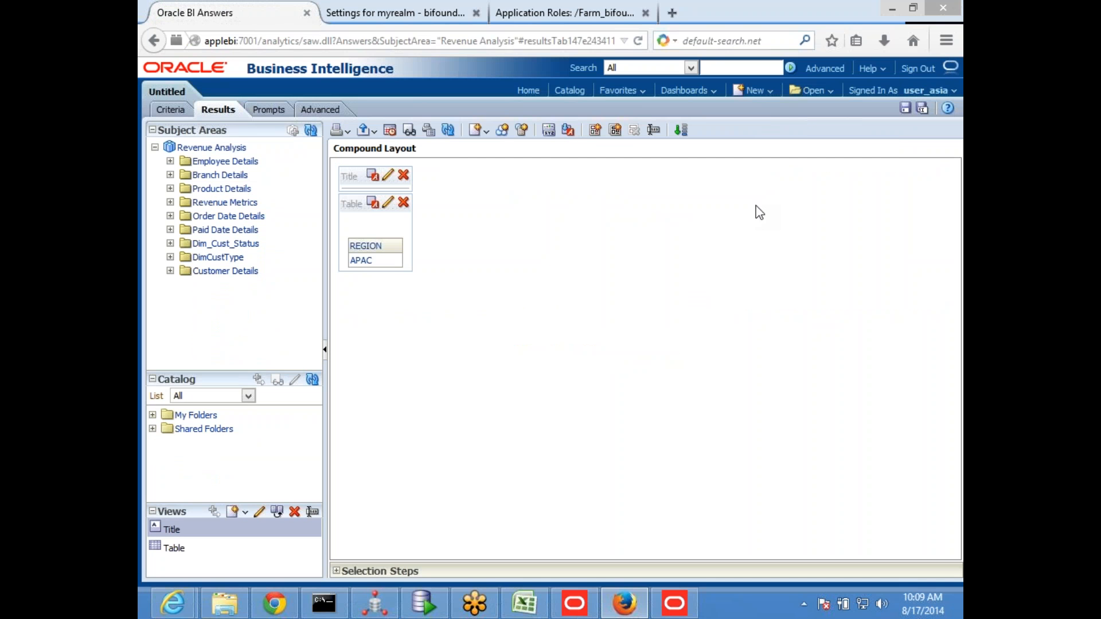
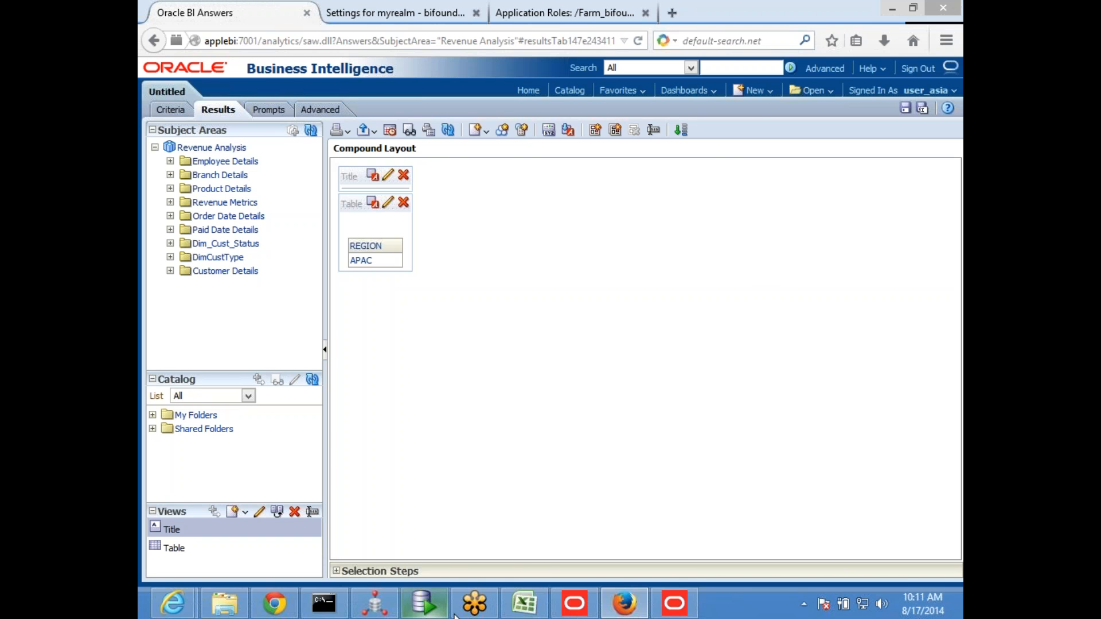
Switch to the obiee_56 workbook in Excel, add a new worksheet after Sheet27, and enter rowwise in cell B2
{"action": "left_click", "coordinate": [524, 613]}
{"action": "left_click", "coordinate": [648, 416]}
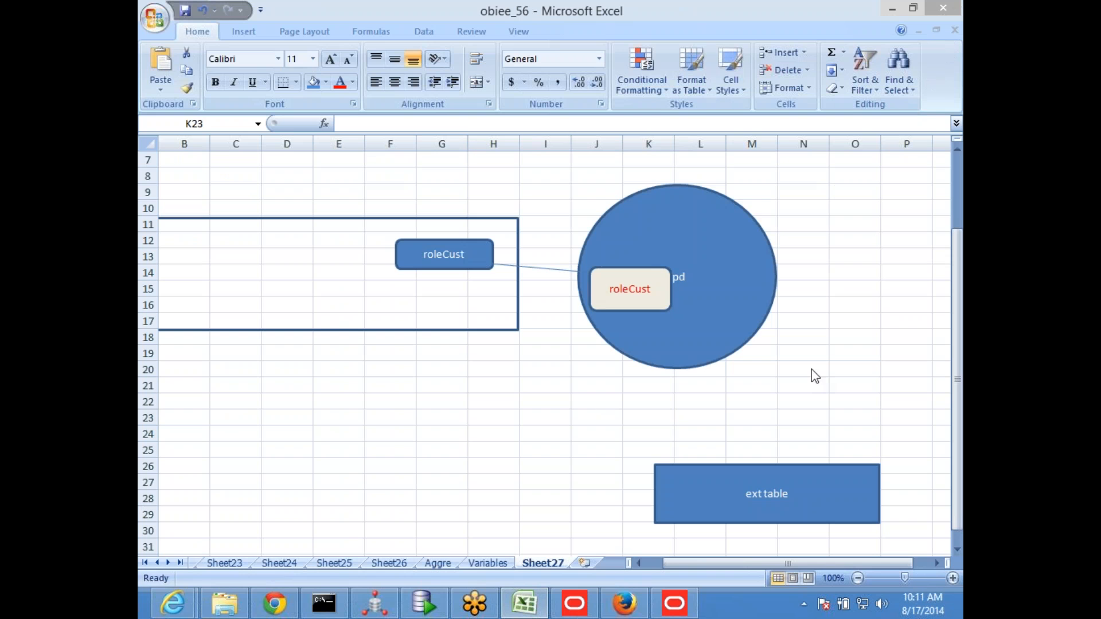
{"action": "left_click", "coordinate": [733, 34]}
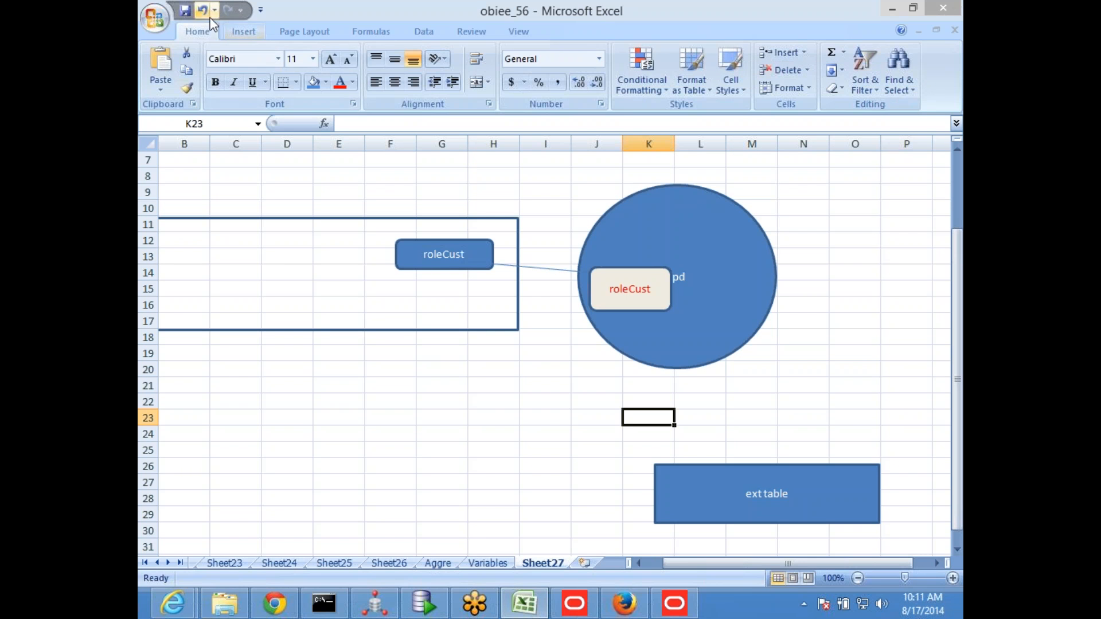
{"action": "left_click", "coordinate": [338, 433]}
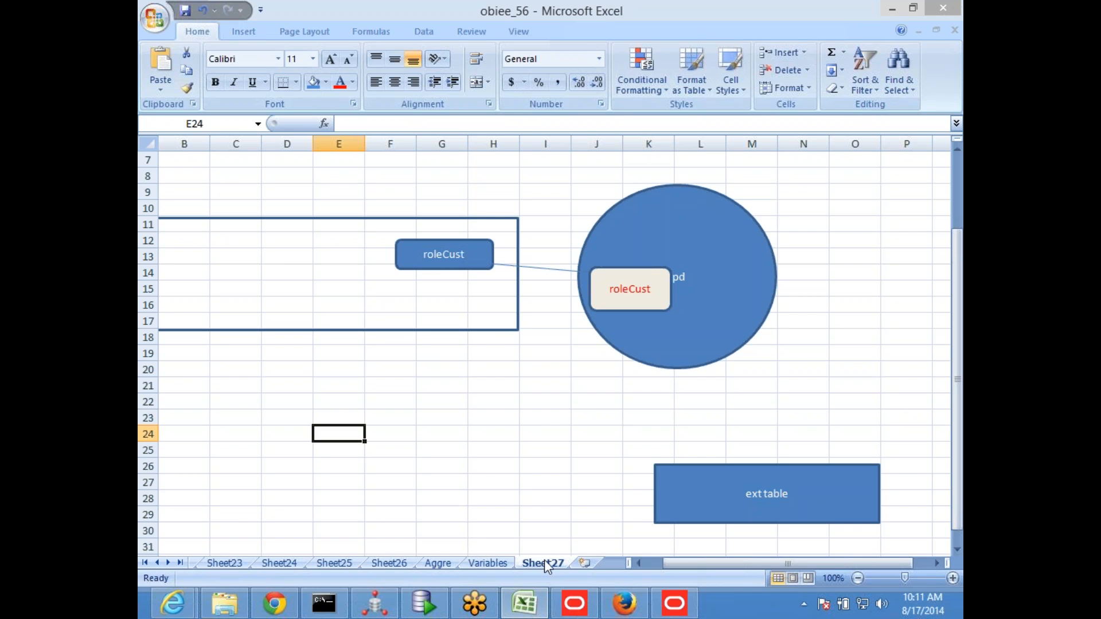
{"action": "left_click", "coordinate": [585, 563]}
{"action": "left_click", "coordinate": [361, 338]}
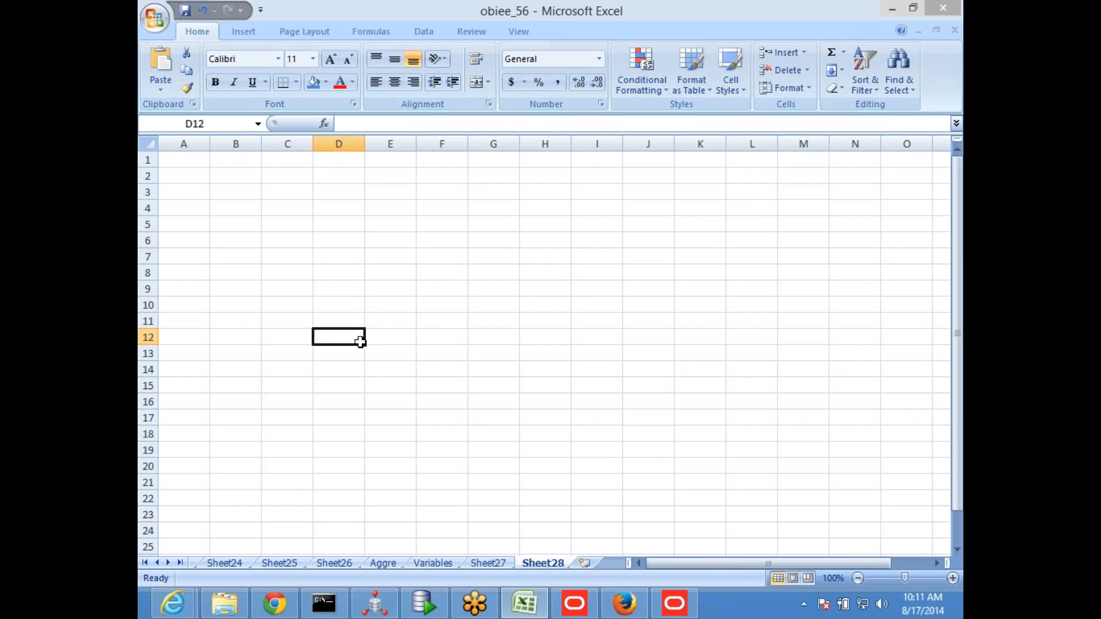
{"action": "left_click", "coordinate": [214, 180]}
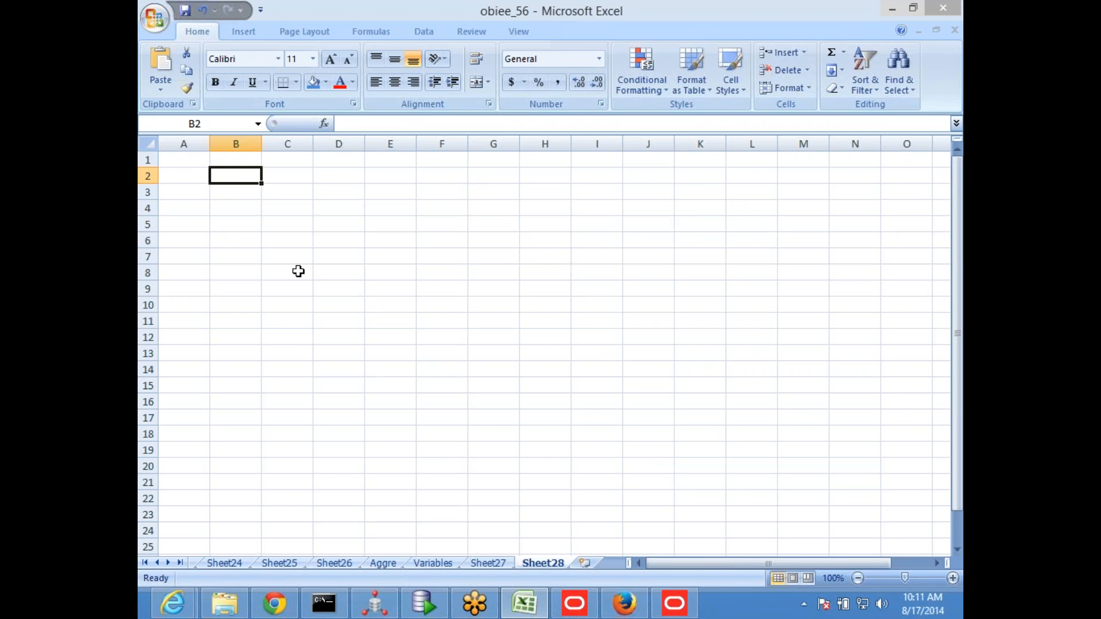
{"action": "type", "text": "rowwise"}
{"action": "key", "text": "Return"}
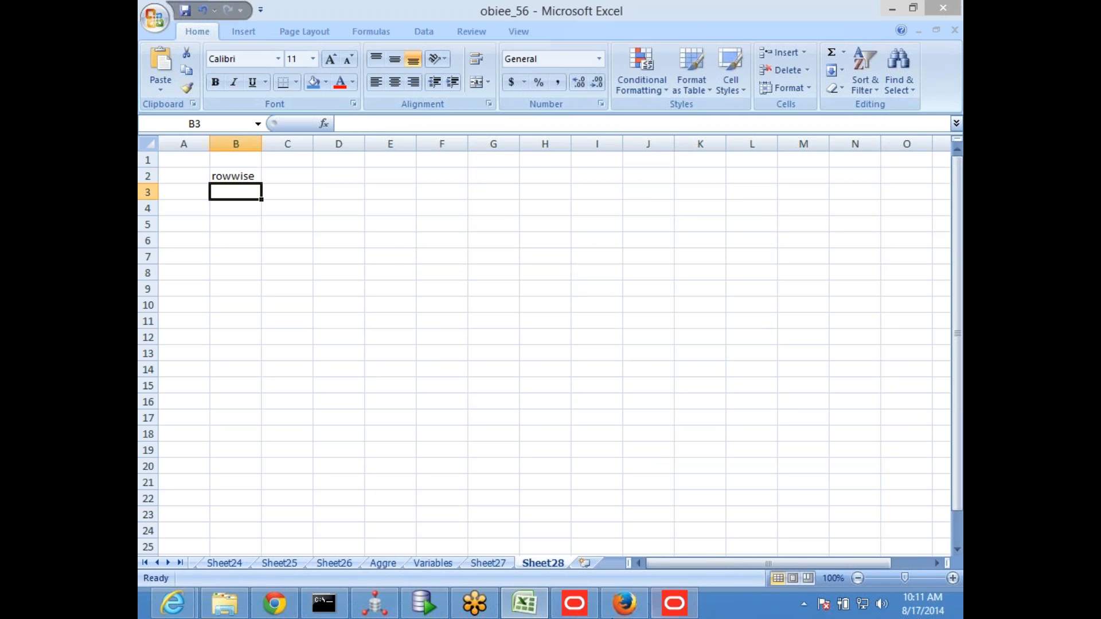
Switch to the Oracle BI Administration Tool and open the SessInitBlock session initialization block from the Variable Manager
{"action": "left_click", "coordinate": [678, 607]}
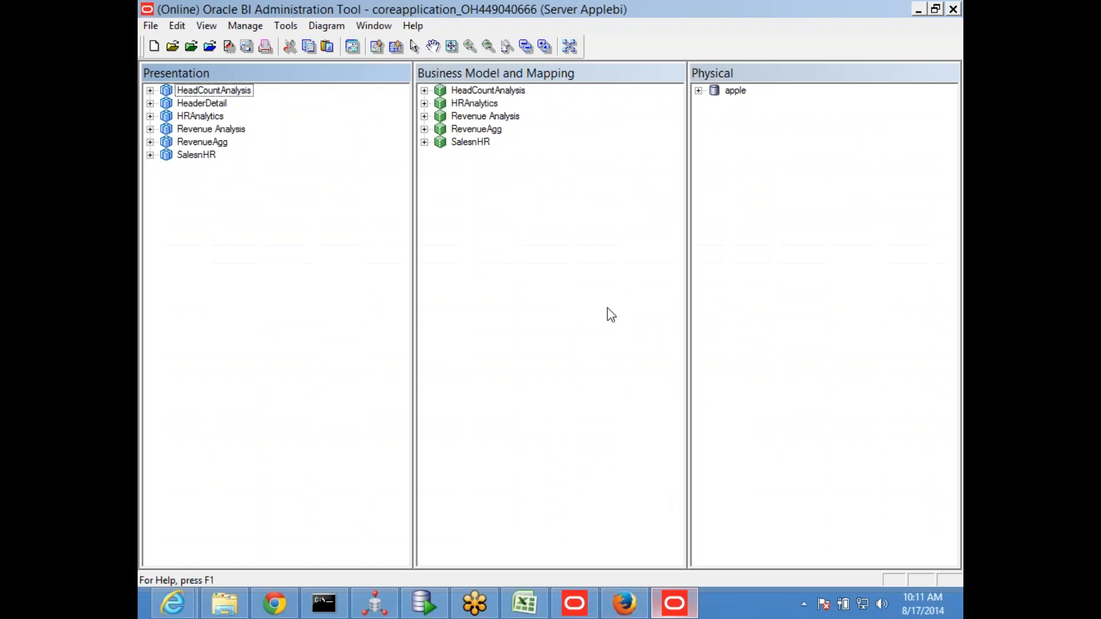
{"action": "left_click", "coordinate": [246, 27]}
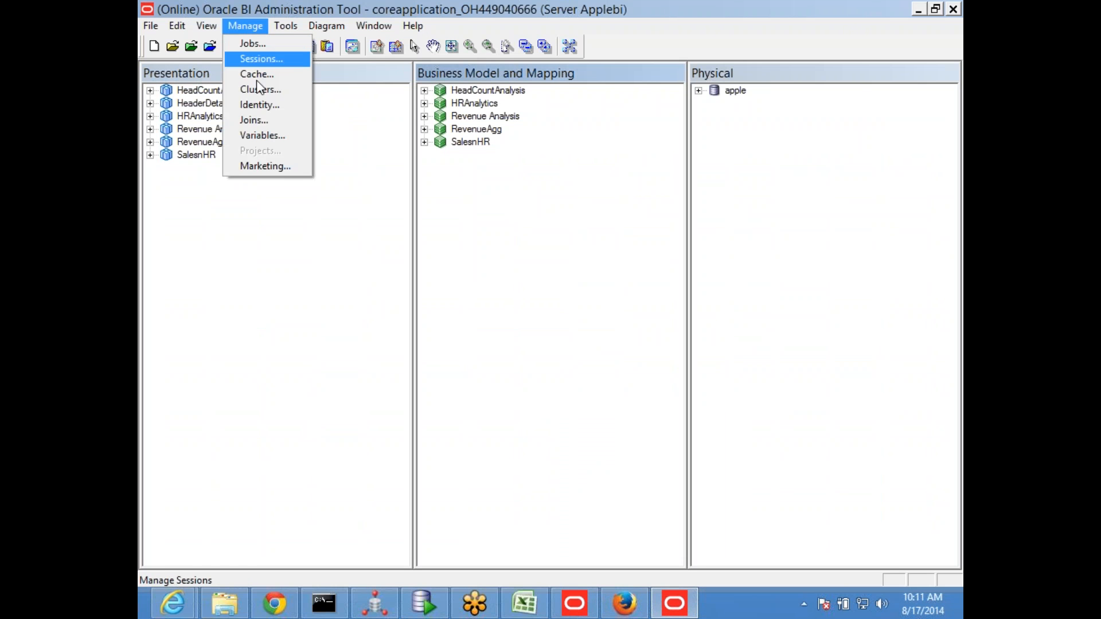
{"action": "left_click", "coordinate": [279, 135]}
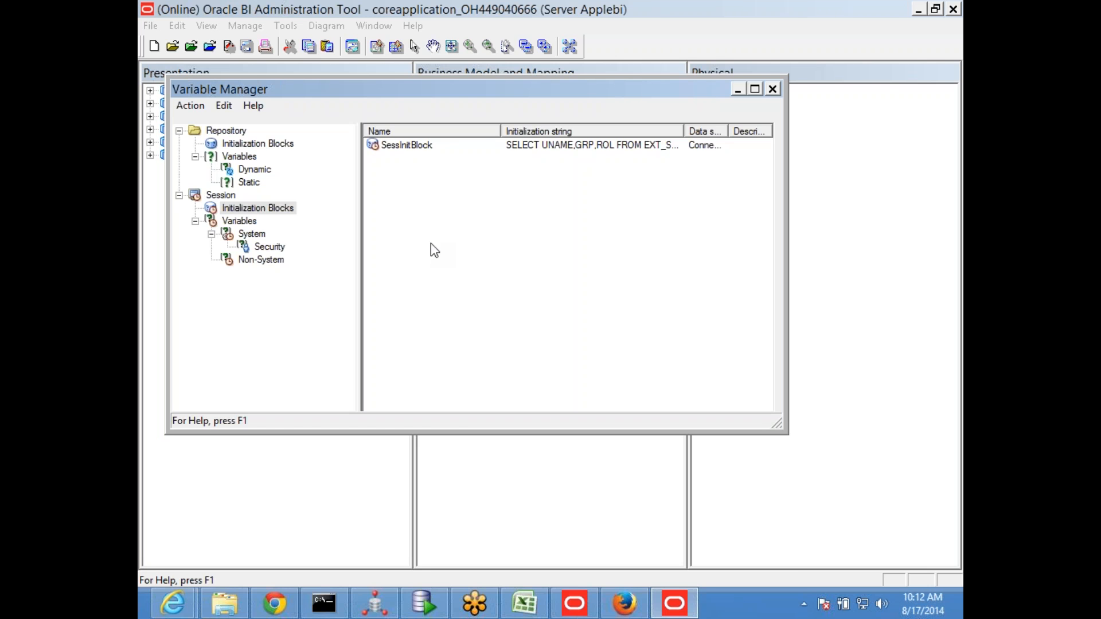
{"action": "double_click", "coordinate": [404, 145]}
{"action": "left_click", "coordinate": [472, 406]}
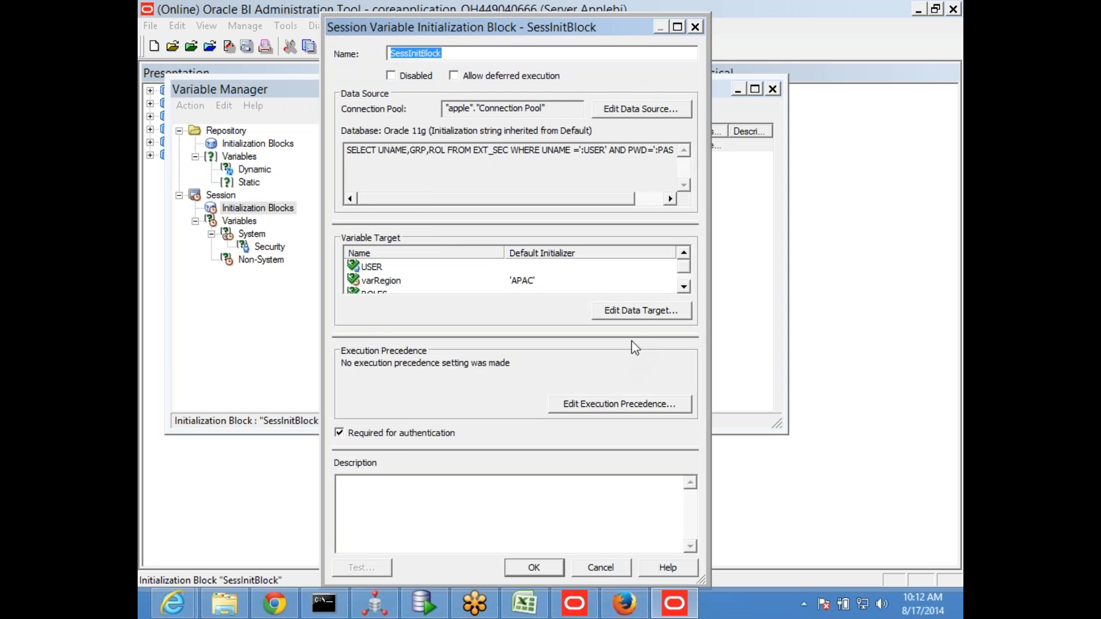
Review the data source query and variable target settings of SessInitBlock, and close its dialogs without saving changes
{"action": "left_click", "coordinate": [641, 109]}
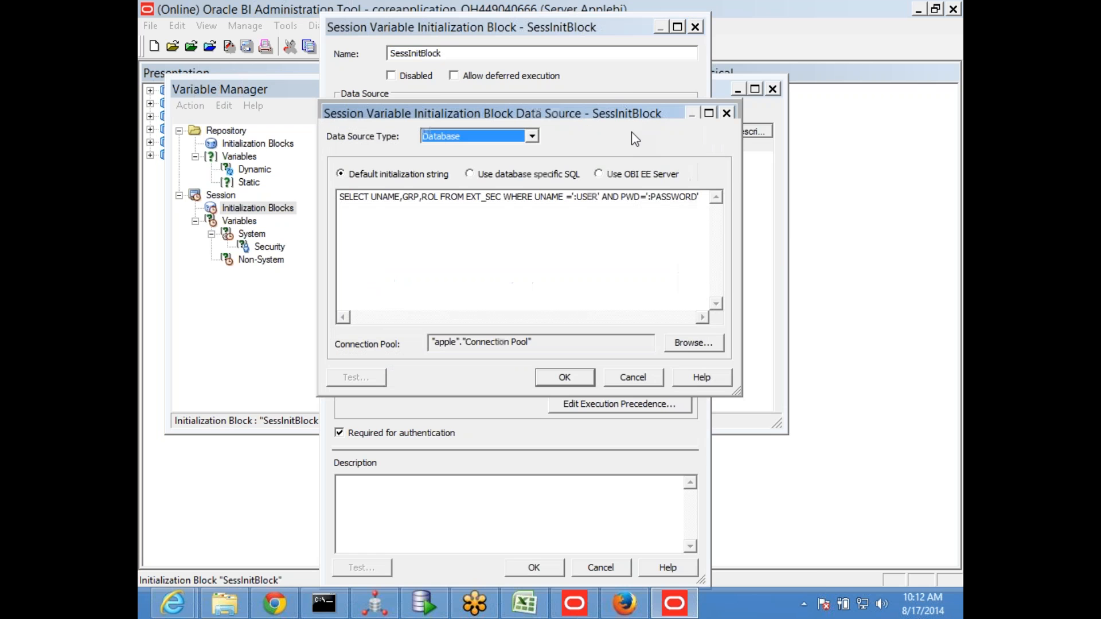
{"action": "left_click", "coordinate": [634, 378]}
{"action": "left_click", "coordinate": [634, 315]}
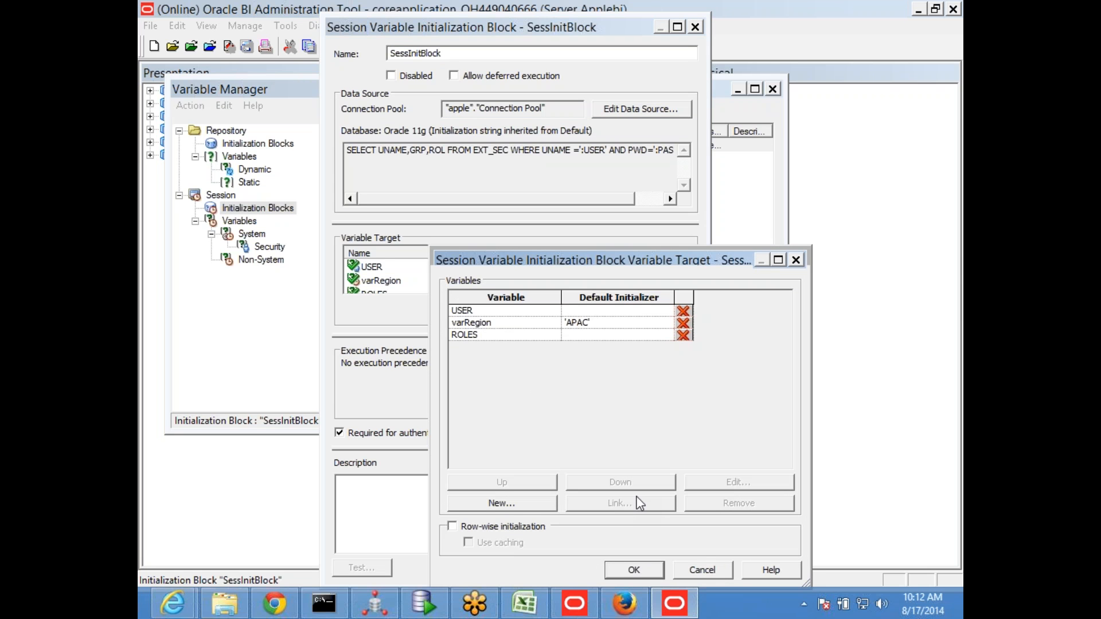
{"action": "left_click", "coordinate": [714, 564]}
{"action": "left_click", "coordinate": [601, 567]}
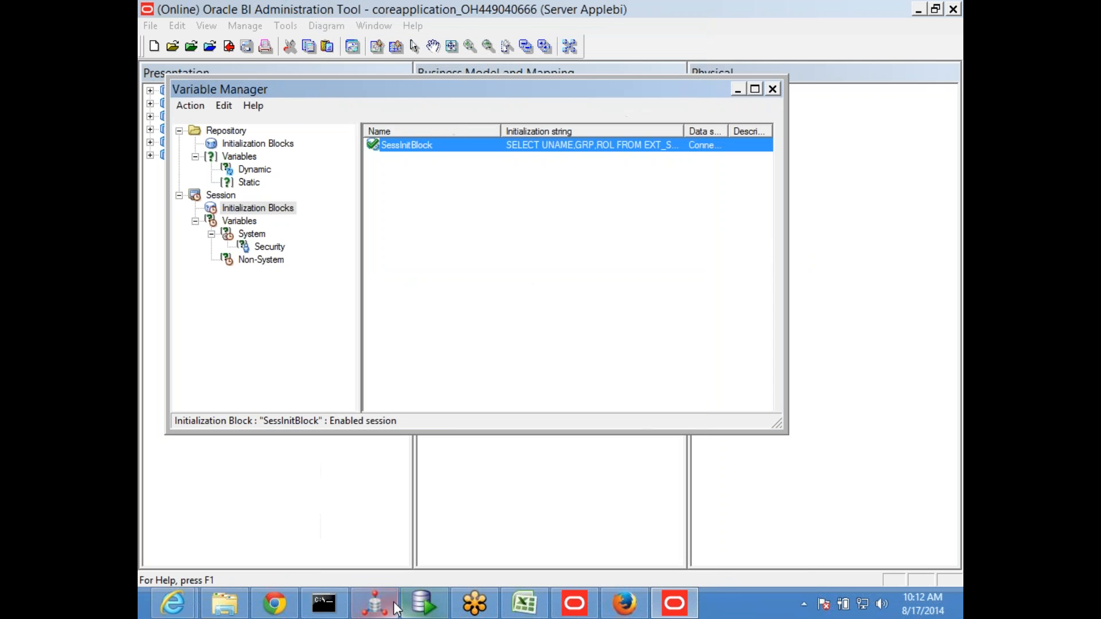
Switch to SQL Developer and begin a SELECT * FROM TAB WHERE query above the SELECT GRP statement in the BISAMPLE worksheet
{"action": "left_click", "coordinate": [417, 608]}
{"action": "left_click", "coordinate": [571, 192]}
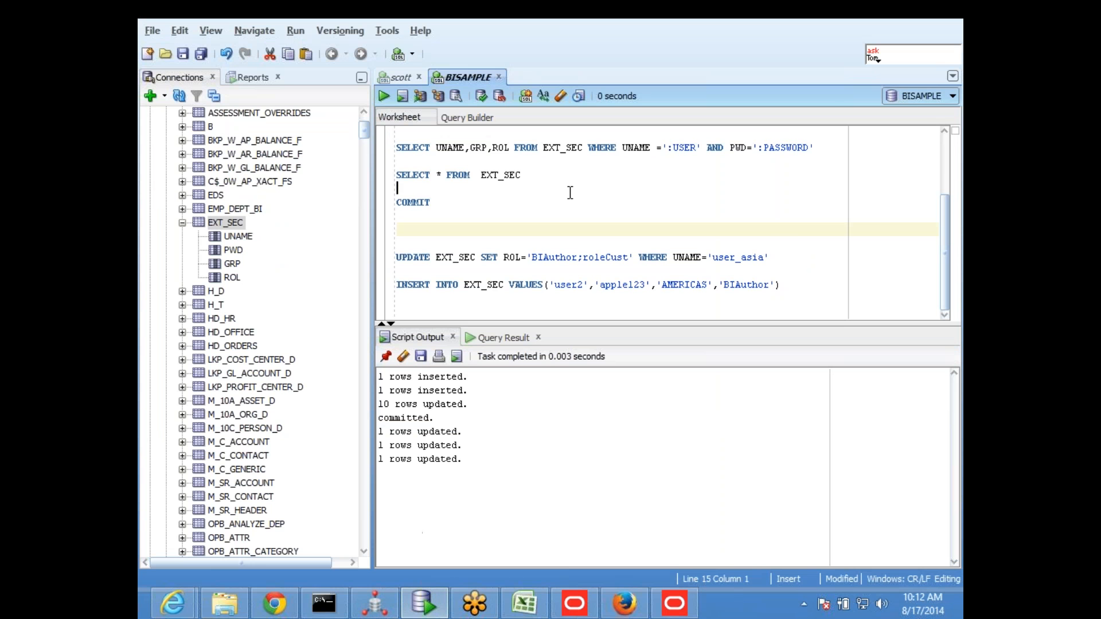
{"action": "scroll", "coordinate": [473, 197], "scroll_direction": "up", "scroll_amount": 3}
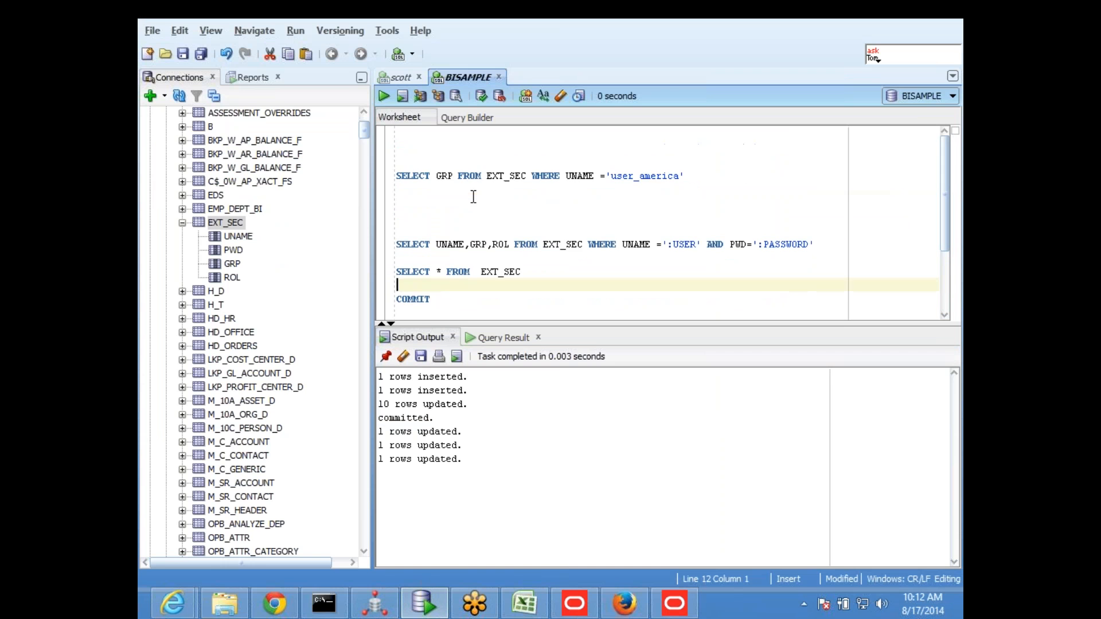
{"action": "left_click", "coordinate": [466, 147]}
{"action": "key", "text": "Return"}
{"action": "key", "text": "Return"}
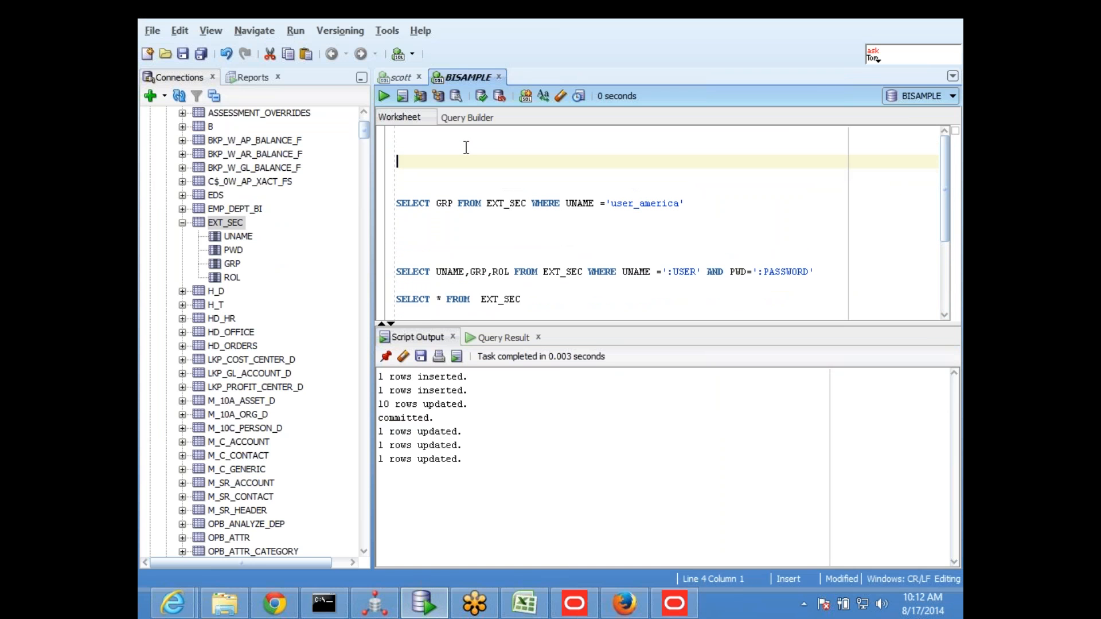
{"action": "type", "text": "SELECT * FROM TA"}
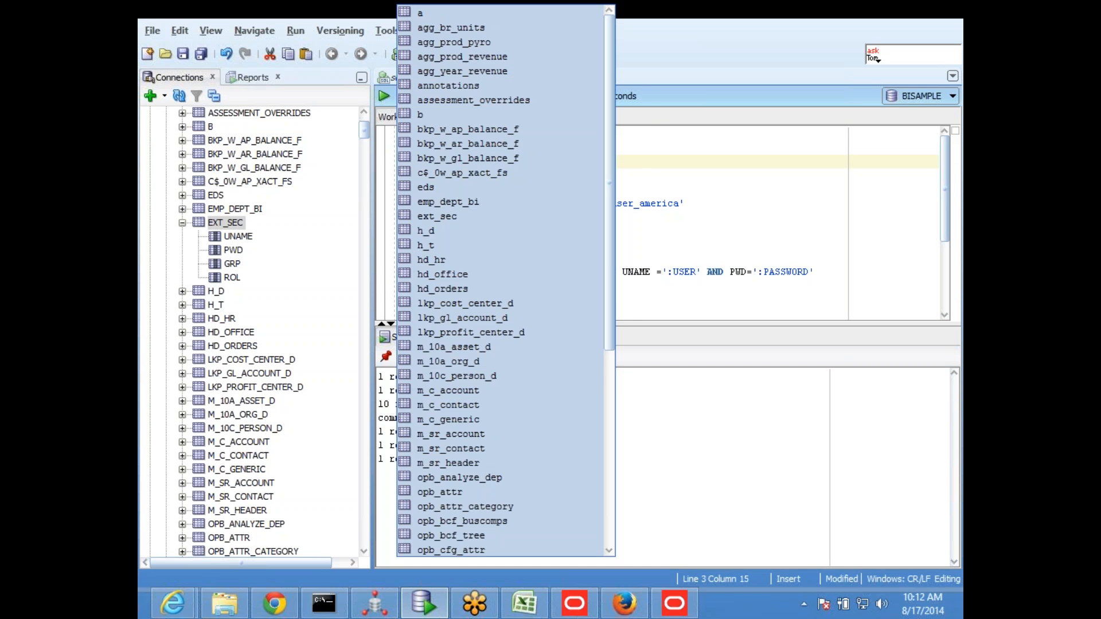
{"action": "type", "text": "B WHE"}
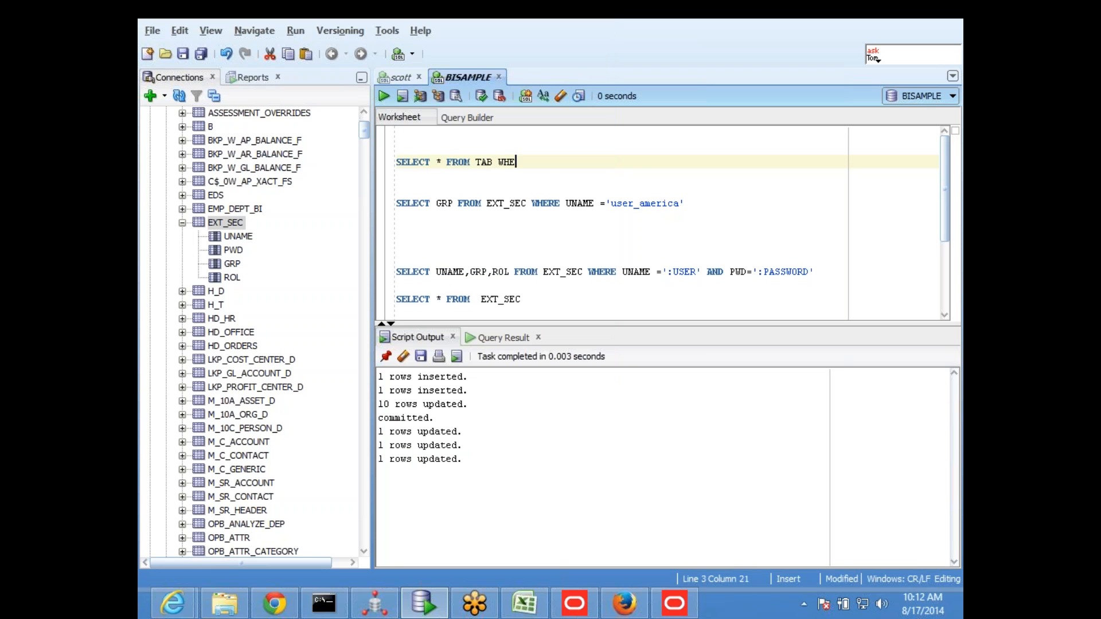
{"action": "type", "text": "RE TNAME LIKS"}
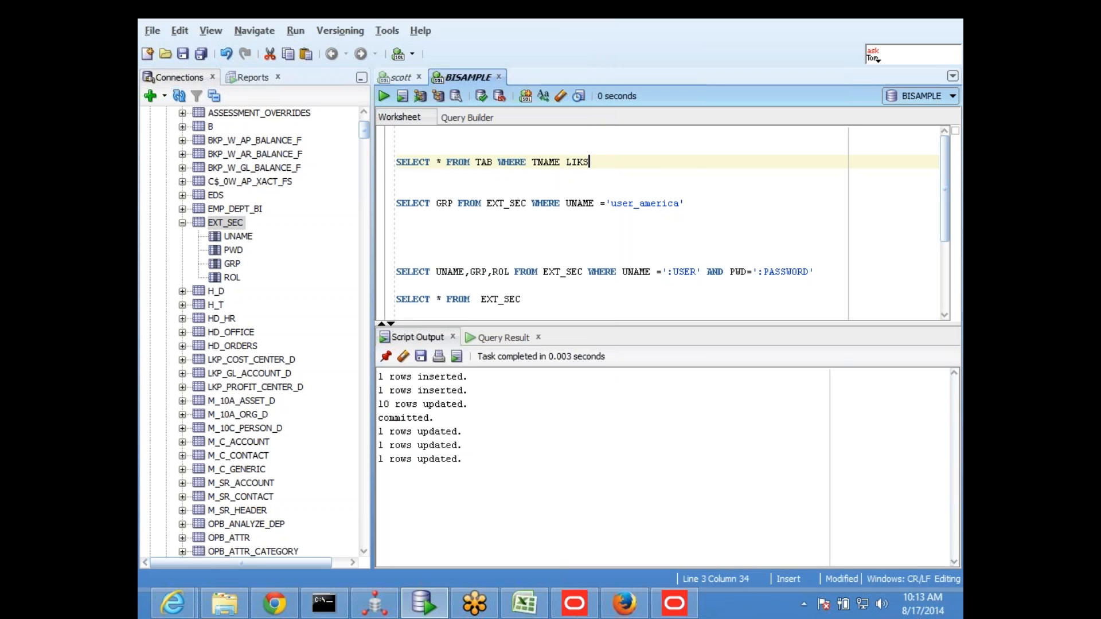
Complete the TAB query's condition as TNAME LIKE '%ROW%' and run only that statement
{"action": "key", "text": "BackSpace"}
{"action": "type", "text": "E '"}
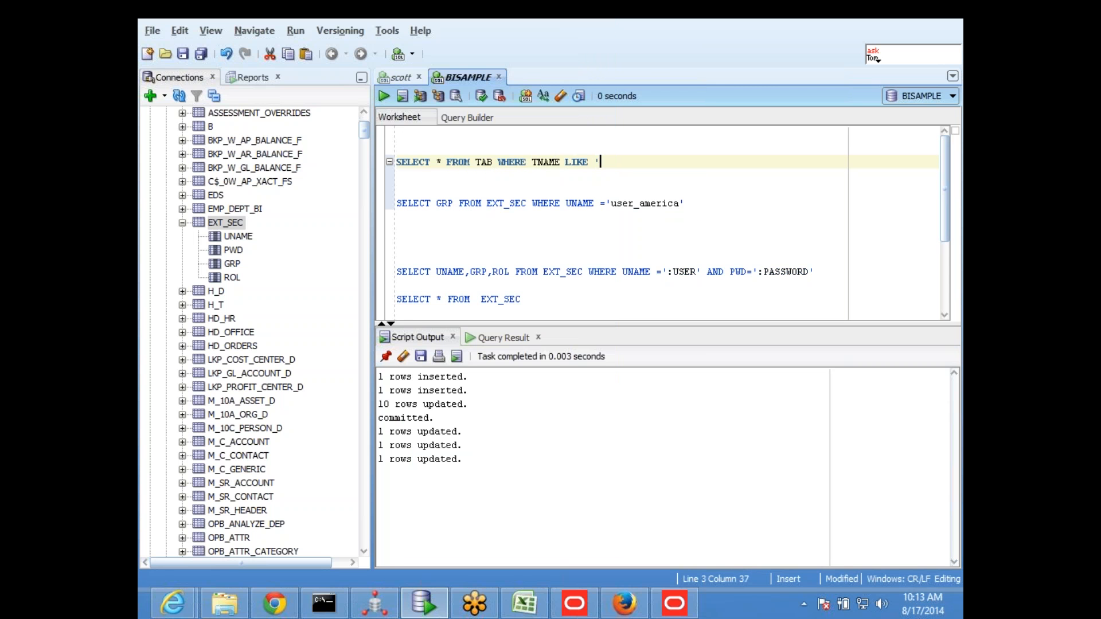
{"action": "type", "text": "ROW5'"}
{"action": "key", "text": "Left"}
{"action": "key", "text": "Left"}
{"action": "key", "text": "Left"}
{"action": "key", "text": "Left"}
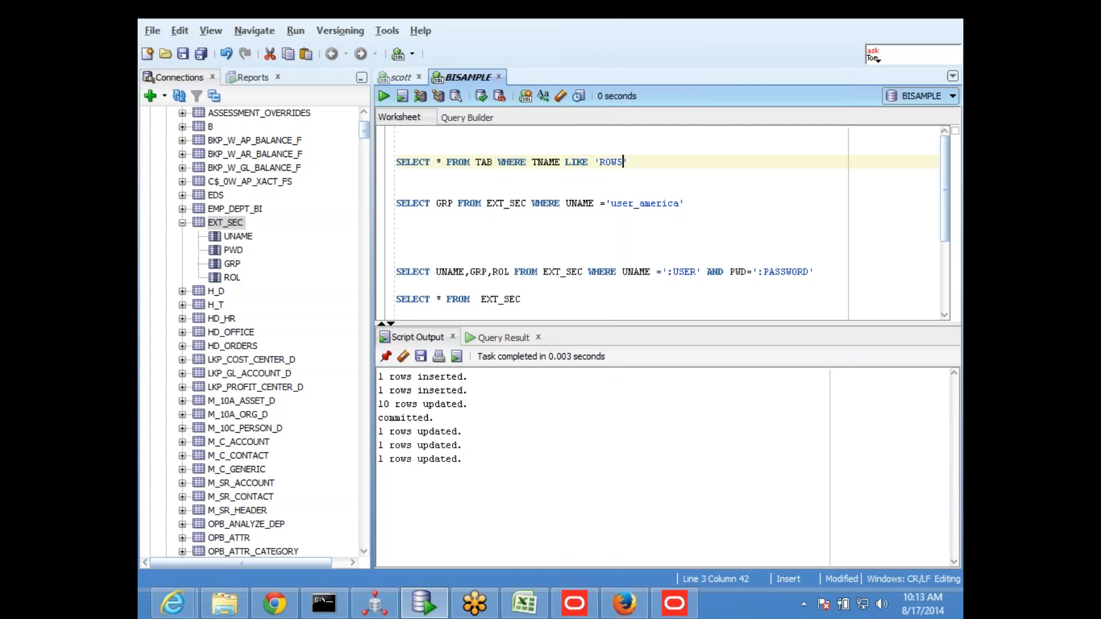
{"action": "key", "text": "Right"}
{"action": "key", "text": "Right"}
{"action": "key", "text": "Right"}
{"action": "key", "text": "Left"}
{"action": "key", "text": "Left"}
{"action": "key", "text": "Left"}
{"action": "key", "text": "Left"}
{"action": "type", "text": "%"}
{"action": "left_click_drag", "start_coordinate": [636, 162], "coordinate": [379, 166]}
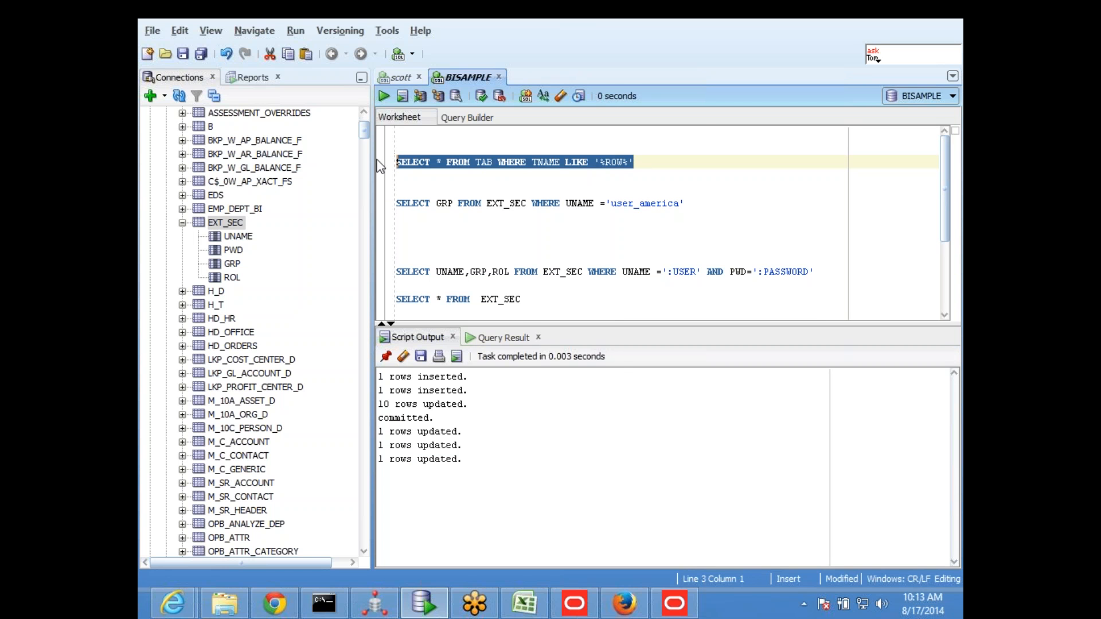
{"action": "left_click", "coordinate": [383, 97]}
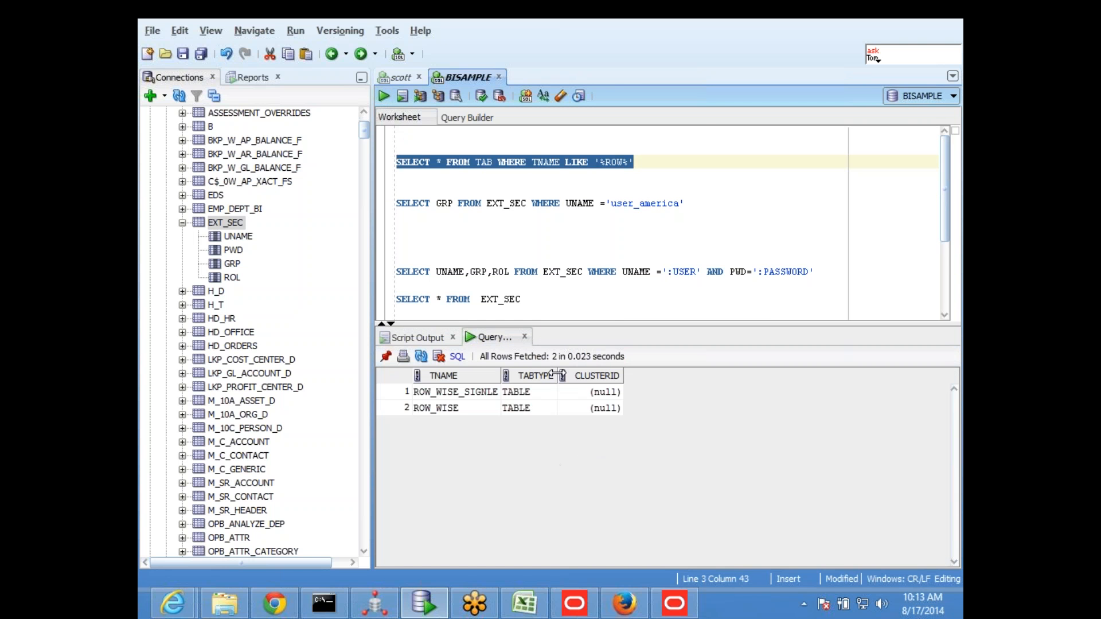
Copy the table names ROW_WISE_SIGNLE and ROW_WISE from the query result onto separate worksheet lines below the TAB query
{"action": "left_click", "coordinate": [466, 407]}
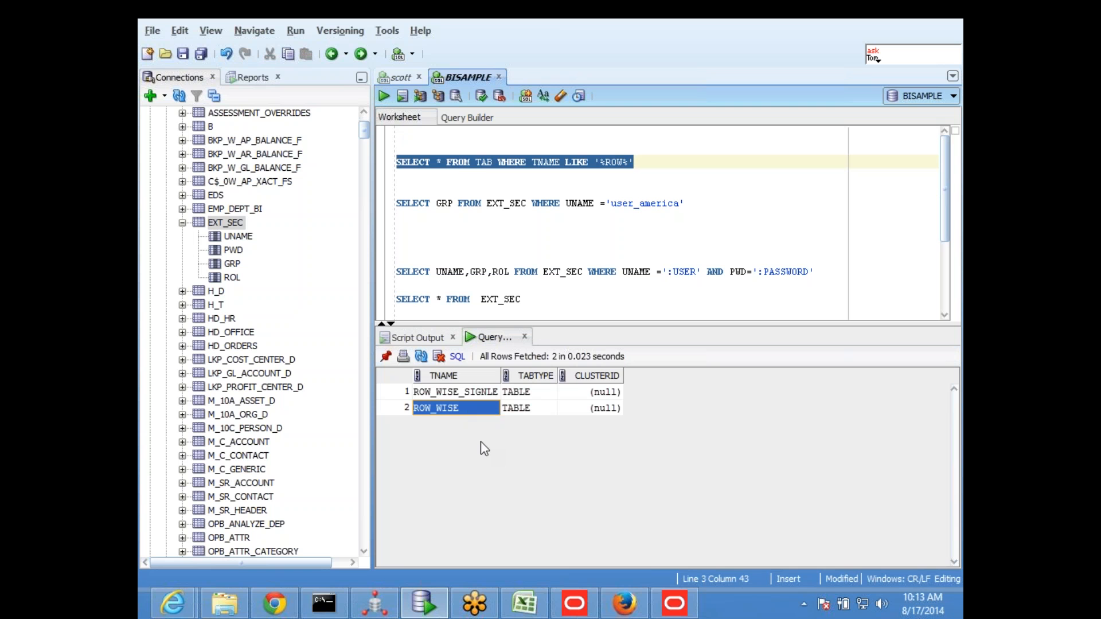
{"action": "key", "text": "Up"}
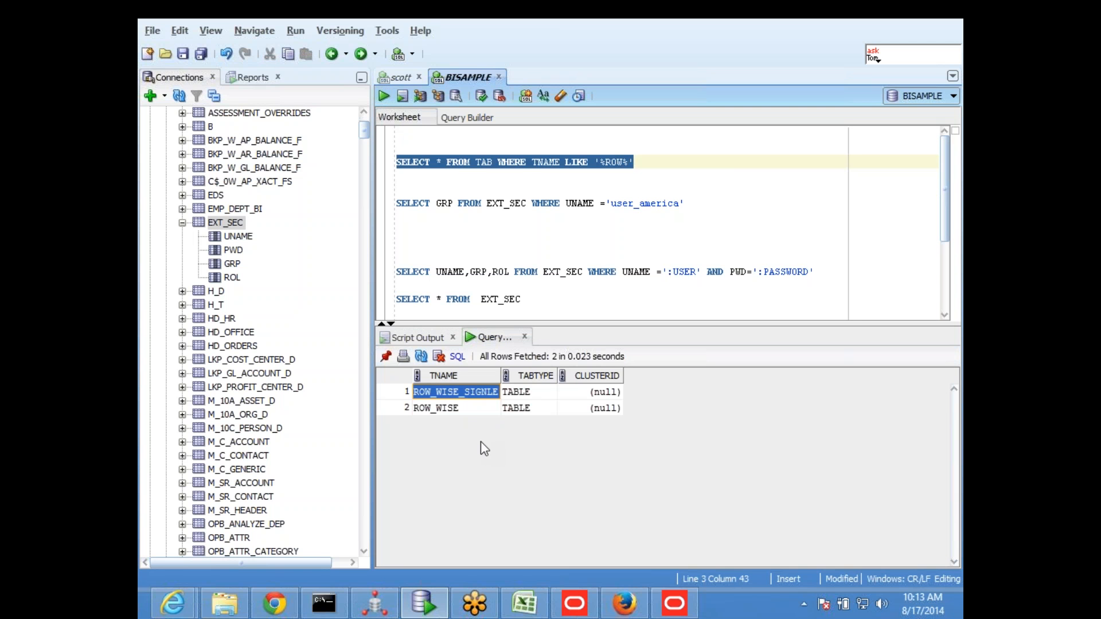
{"action": "left_click", "coordinate": [450, 187]}
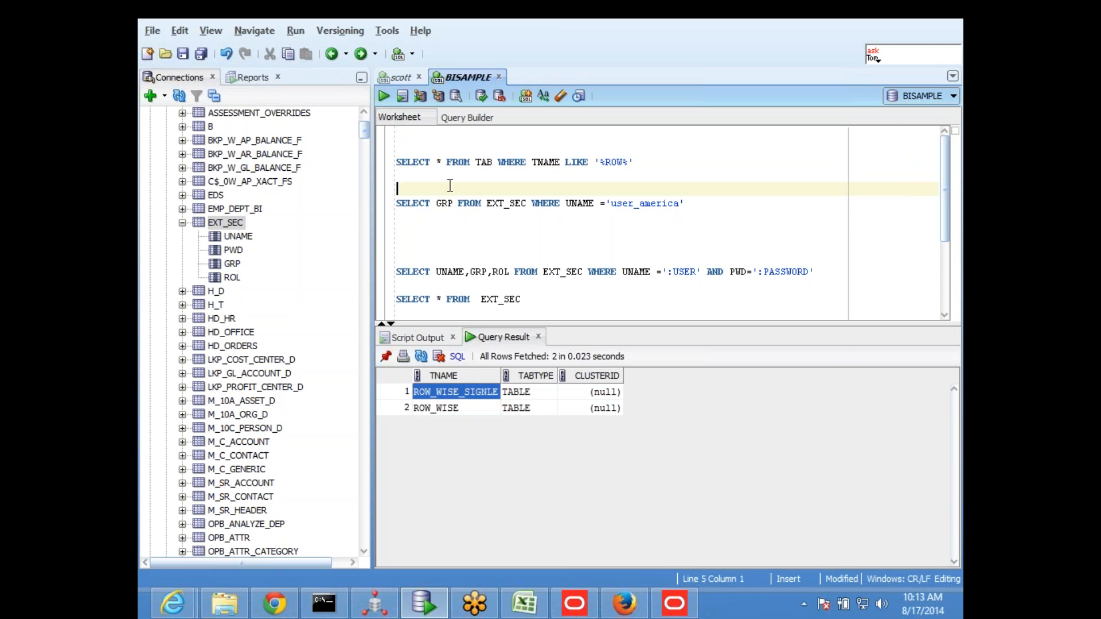
{"action": "key", "text": "Return"}
{"action": "key", "text": "Return"}
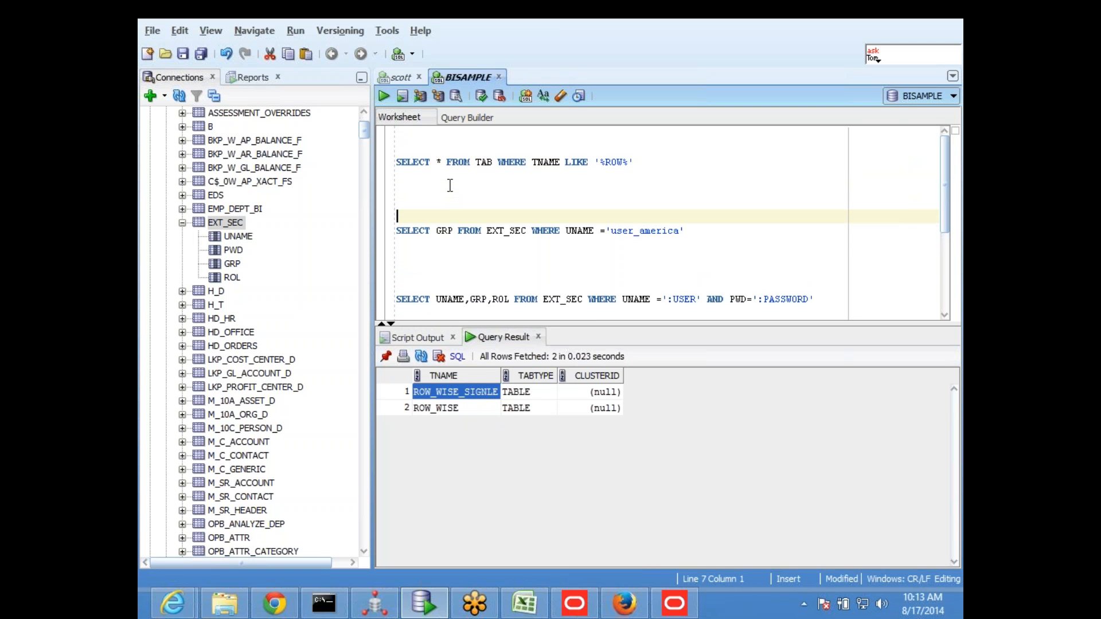
{"action": "type", "text": "ROW_WISE_SIGNLE"}
{"action": "key", "text": "Return"}
{"action": "key", "text": "Return"}
{"action": "key", "text": "Return"}
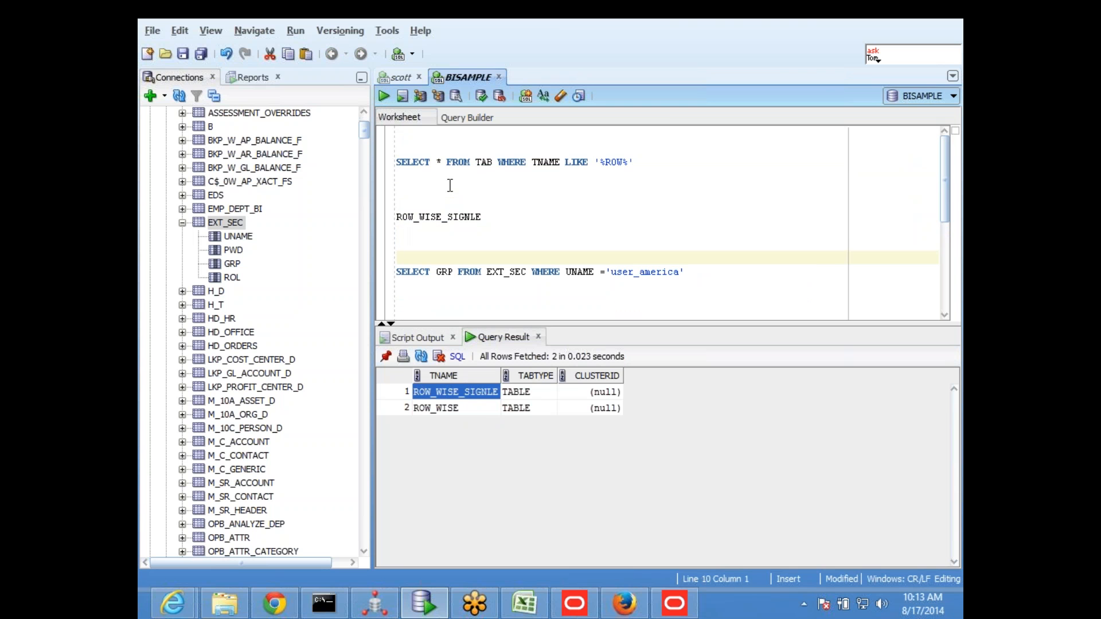
{"action": "left_click", "coordinate": [484, 412]}
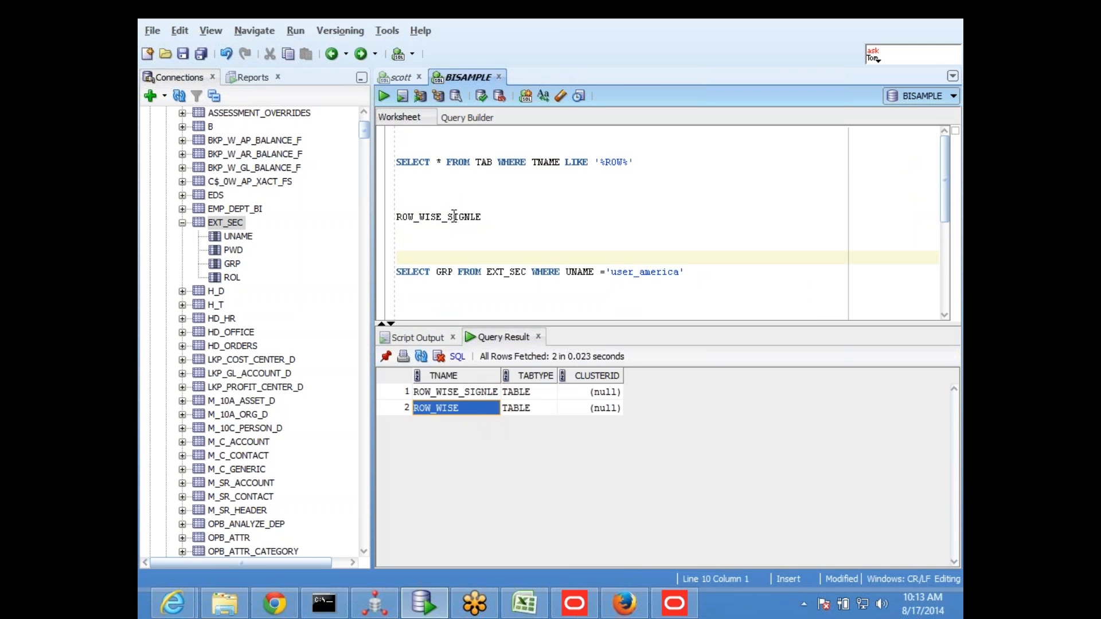
{"action": "left_click", "coordinate": [467, 230]}
{"action": "type", "text": "ROW_WISE"}
Turn the ROW_WISE_SIGNLE line into SELECT * FROM ROW_WISE_SIGNLE and run that statement
{"action": "left_click", "coordinate": [404, 217]}
{"action": "type", "text": "SELECT * FROM"}
{"action": "key", "text": "Return"}
{"action": "key", "text": "Up"}
{"action": "key", "text": "shift+Down"}
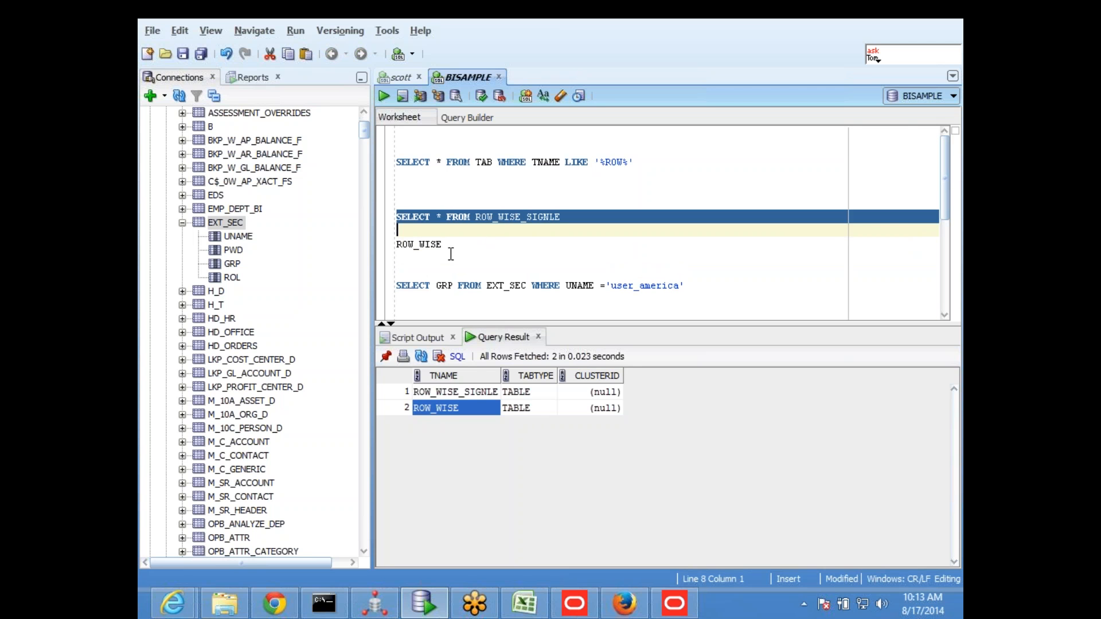
{"action": "key", "text": "ctrl+Return"}
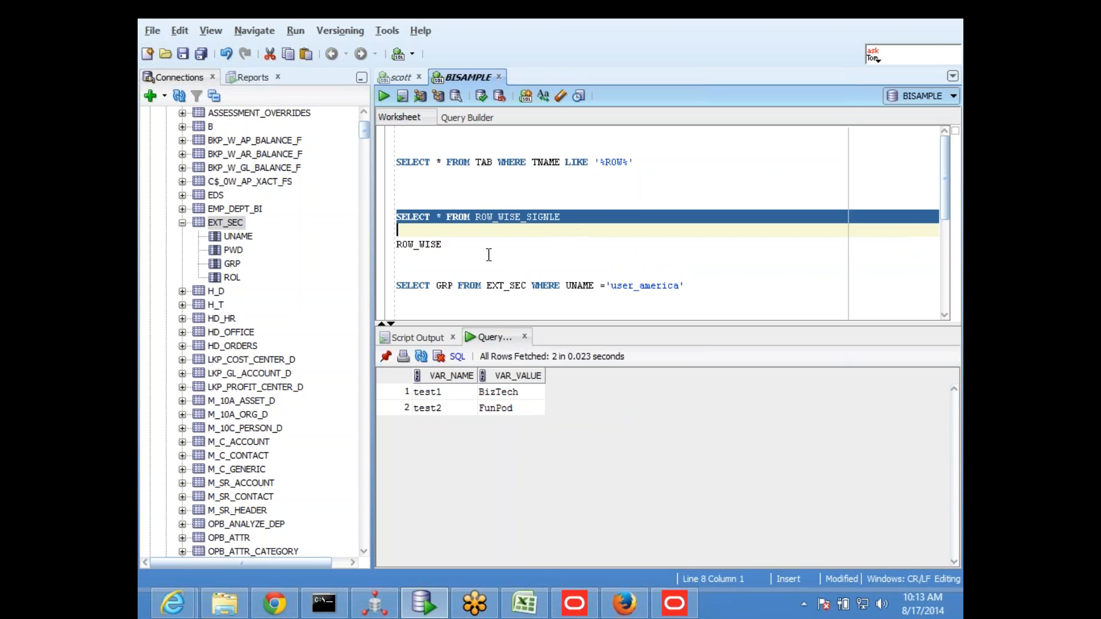
Copy SELECT * FROM in front of the ROW_WISE table name and run the SELECT * FROM ROW_WISE statement
{"action": "left_click", "coordinate": [478, 224]}
{"action": "left_click_drag", "start_coordinate": [477, 220], "coordinate": [396, 217]}
{"action": "key", "text": "ctrl+c"}
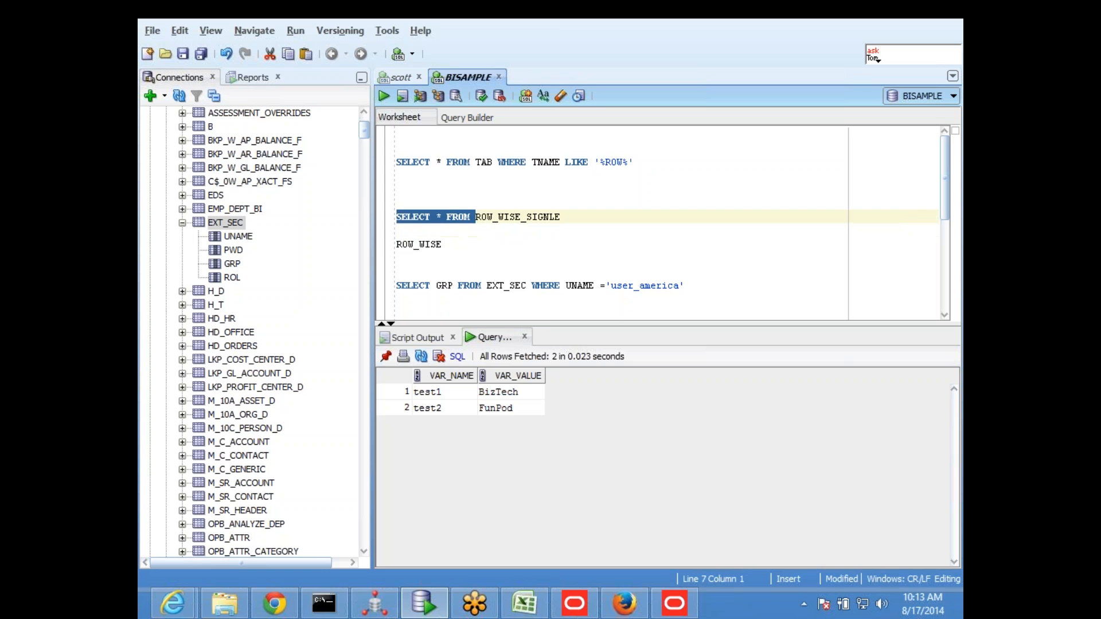
{"action": "left_click", "coordinate": [397, 244]}
{"action": "key", "text": "ctrl+v"}
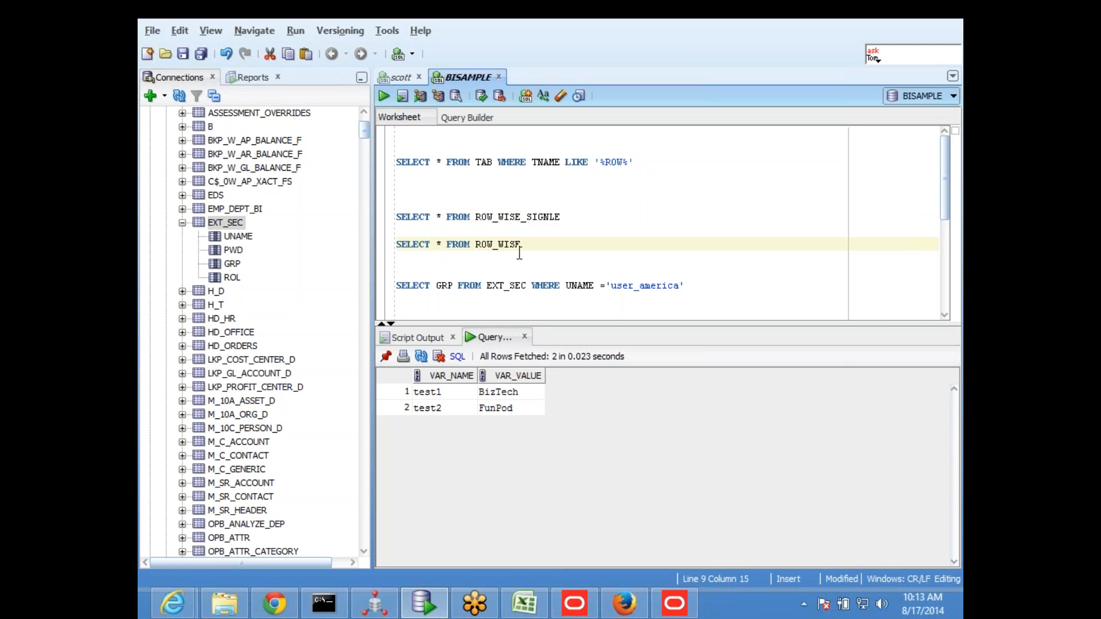
{"action": "left_click_drag", "start_coordinate": [530, 245], "coordinate": [394, 247]}
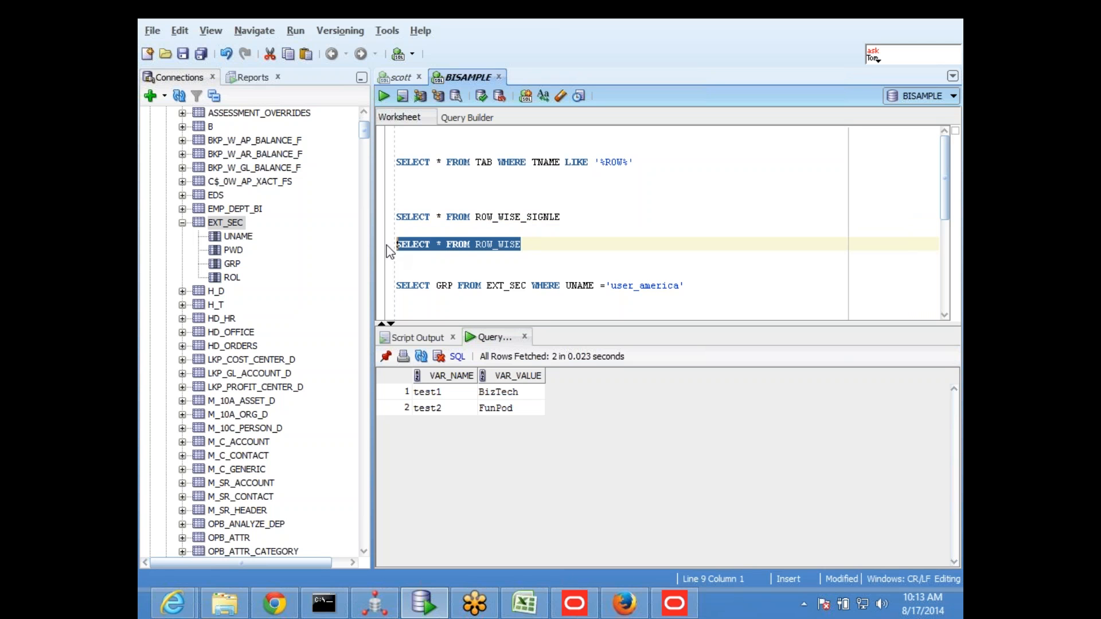
{"action": "left_click", "coordinate": [384, 96]}
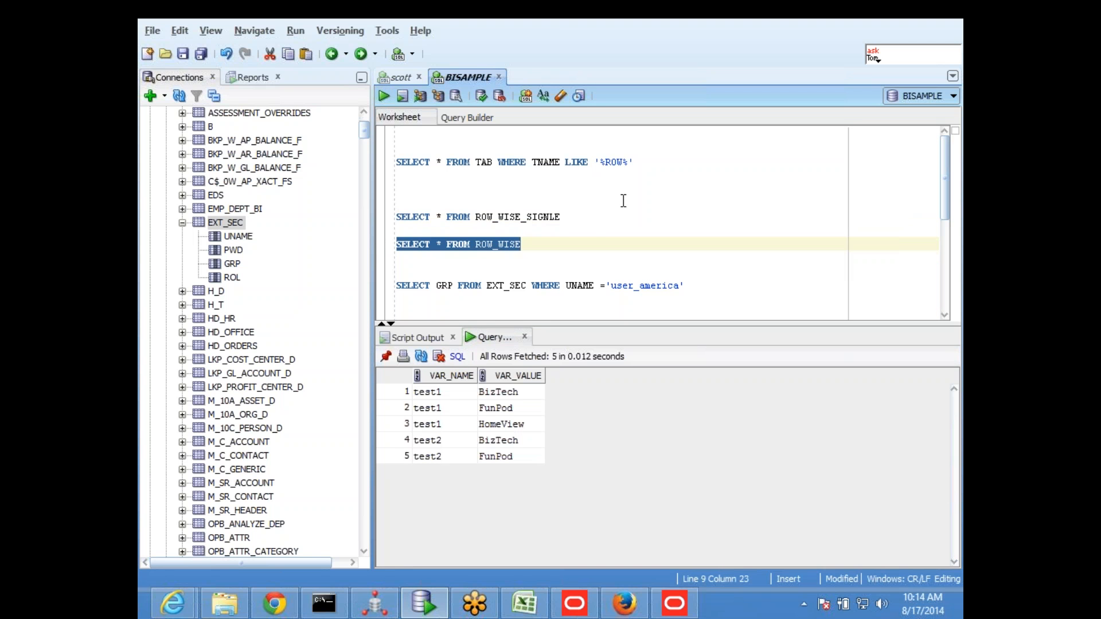
Replace the asterisk in the ROW_WISE query with the columns VAR_NAME,VAR_VALUE
{"action": "left_click", "coordinate": [593, 230]}
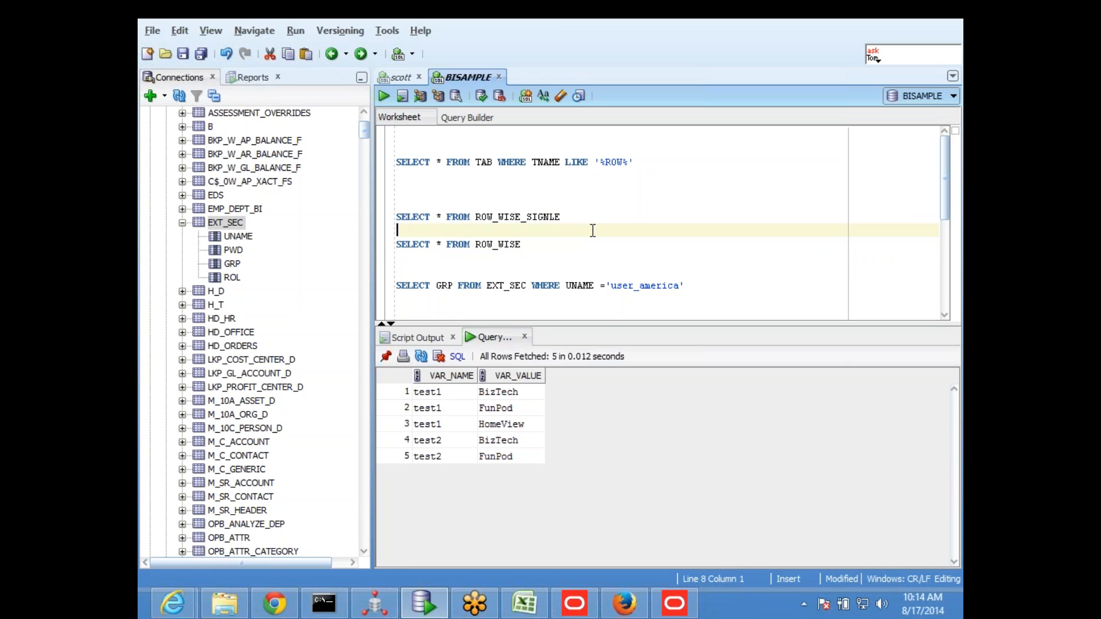
{"action": "left_click_drag", "start_coordinate": [521, 244], "coordinate": [396, 241]}
{"action": "left_click", "coordinate": [437, 244]}
{"action": "type", "text": "VAR"}
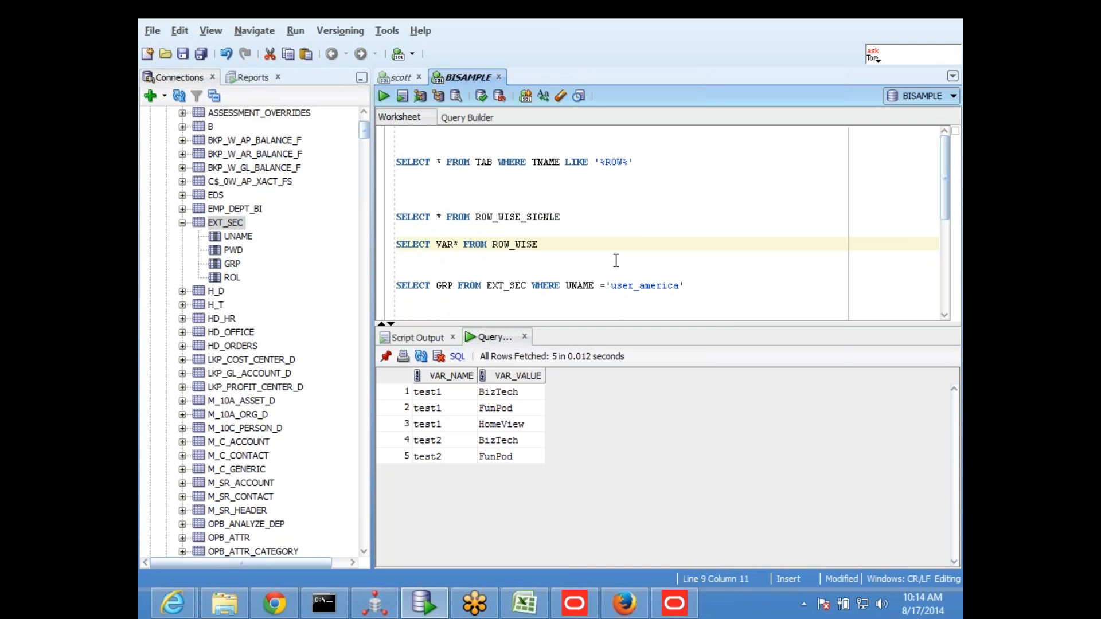
{"action": "type", "text": "_NAME,VAR_"}
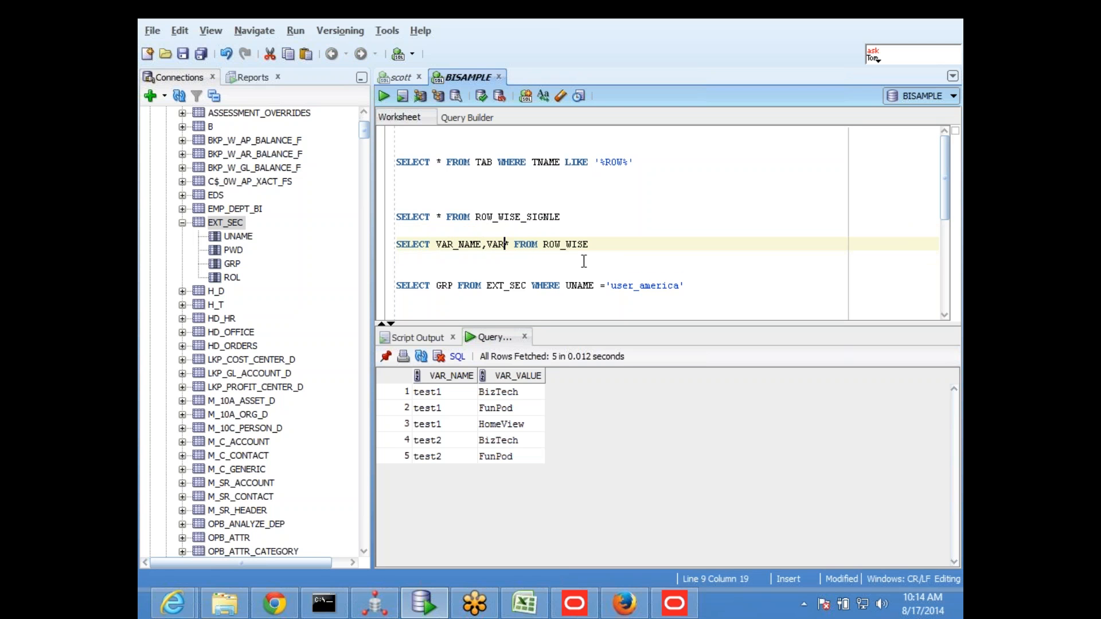
{"action": "type", "text": "VALUE"}
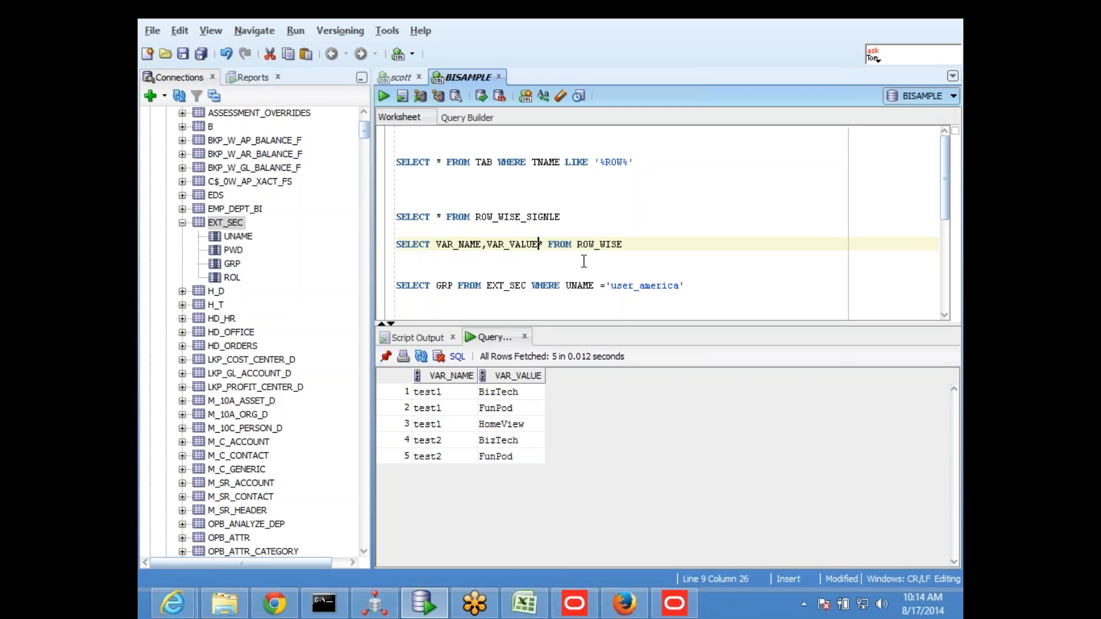
{"action": "key", "text": "Delete"}
Run only the SELECT VAR_NAME,VAR_VALUE FROM ROW_WISE statement and copy it
{"action": "left_click_drag", "start_coordinate": [617, 245], "coordinate": [374, 238]}
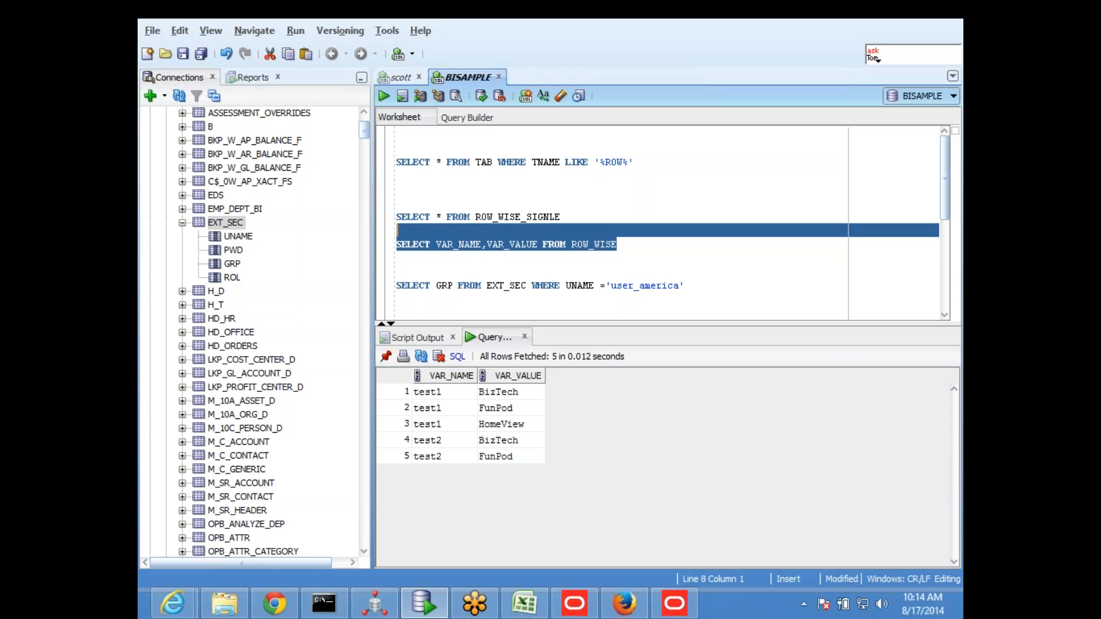
{"action": "left_click", "coordinate": [380, 95]}
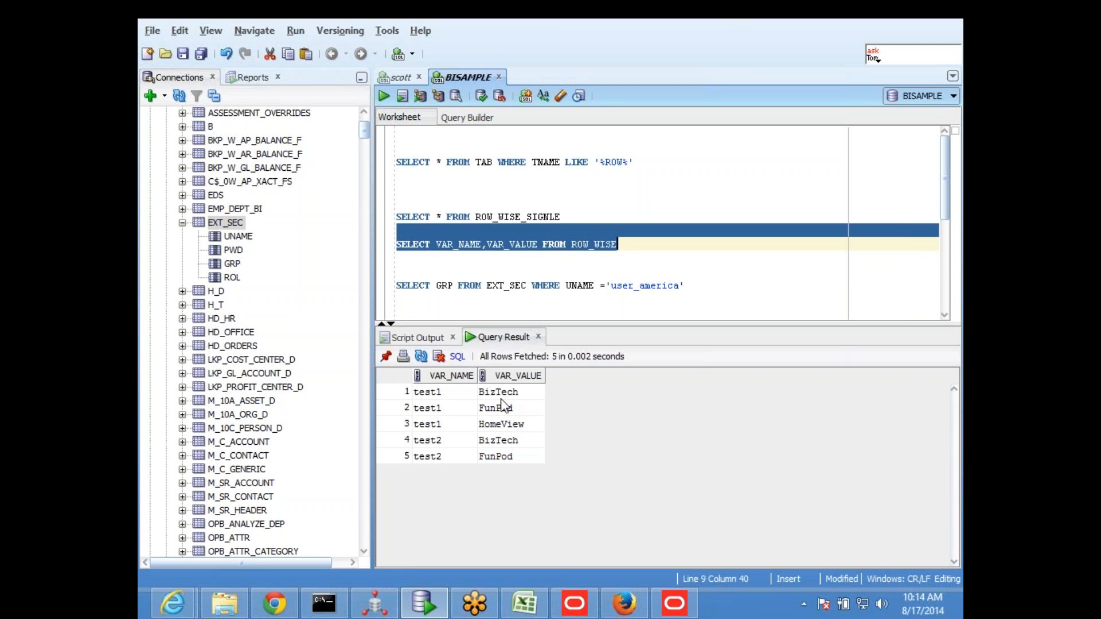
{"action": "left_click", "coordinate": [494, 271]}
{"action": "left_click_drag", "start_coordinate": [632, 248], "coordinate": [395, 244]}
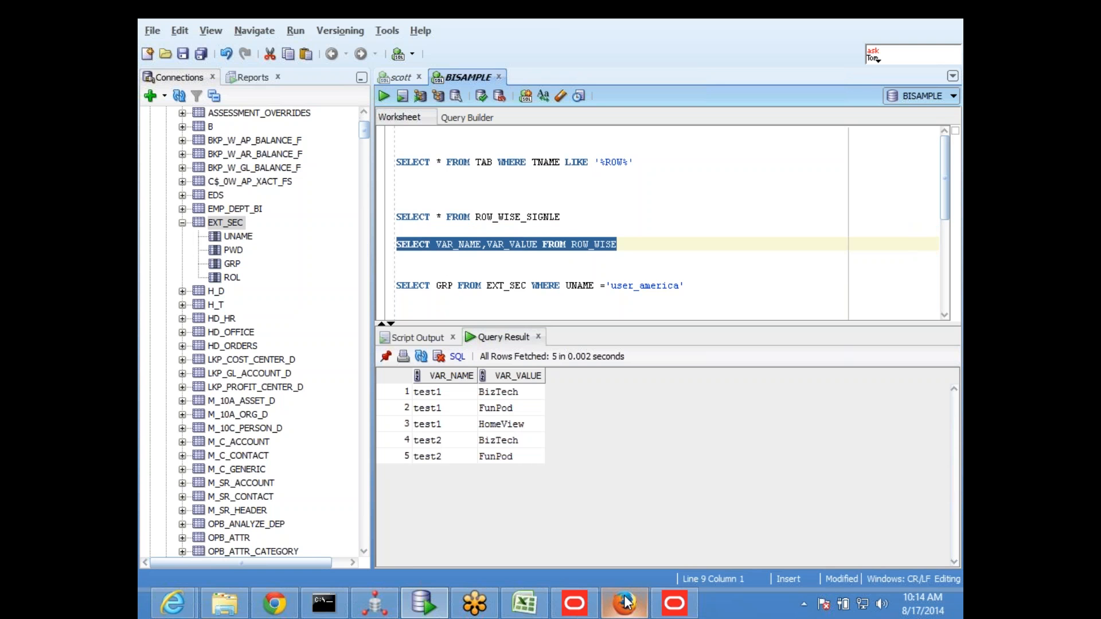
Switch to the Oracle BI Administration Tool and create a new session initialization block named SessRowwise
{"action": "left_click", "coordinate": [675, 605]}
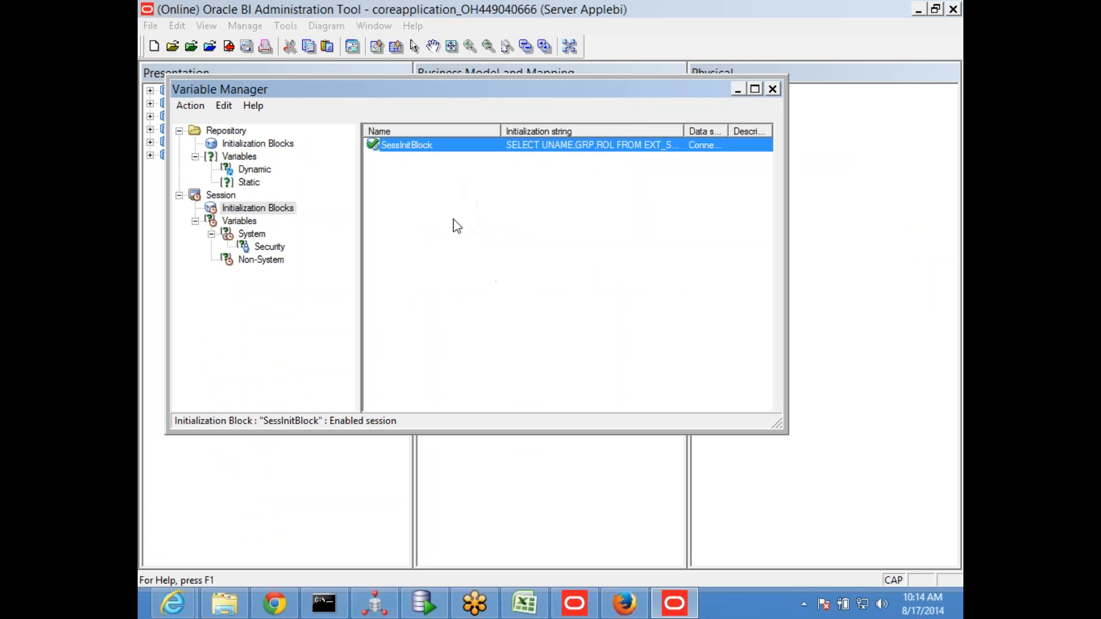
{"action": "right_click", "coordinate": [434, 233]}
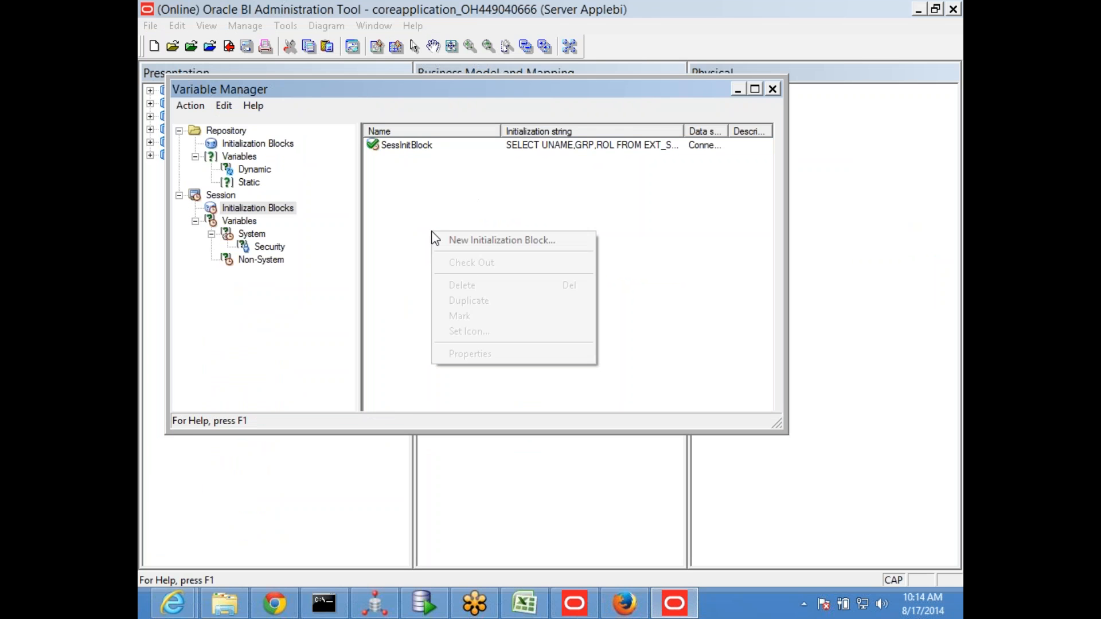
{"action": "left_click", "coordinate": [479, 242]}
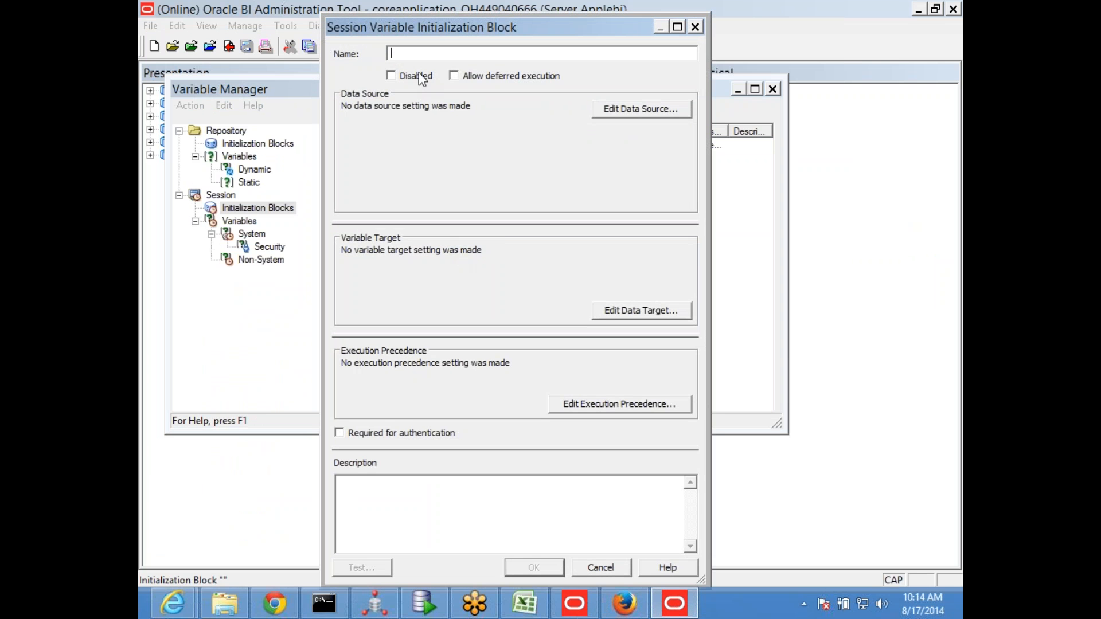
{"action": "type", "text": "SessRowwise"}
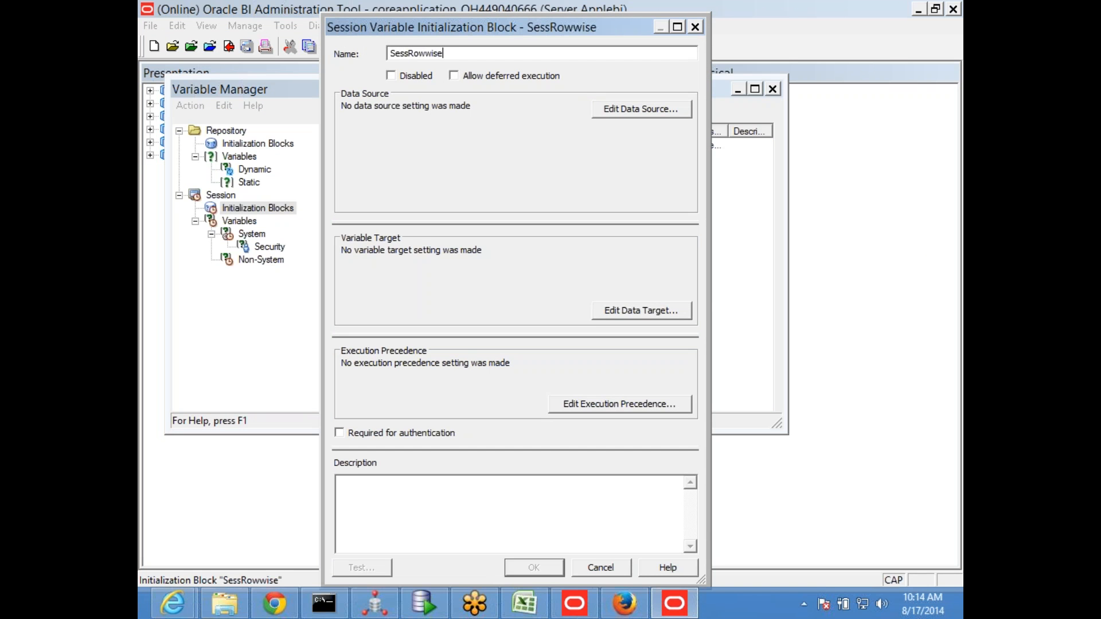
Assign the "apple" connection pool as SessRowwise's data source and paste SELECT VAR_NAME,VAR_VALUE FROM ROW_WISE as its initialization string
{"action": "left_click", "coordinate": [612, 108]}
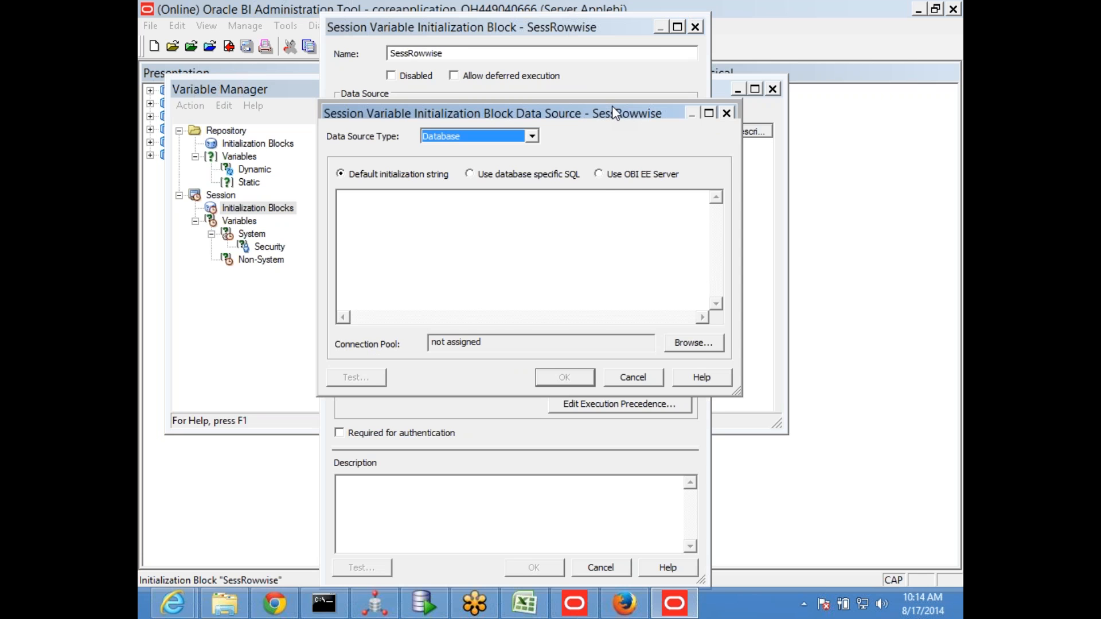
{"action": "left_click", "coordinate": [688, 342]}
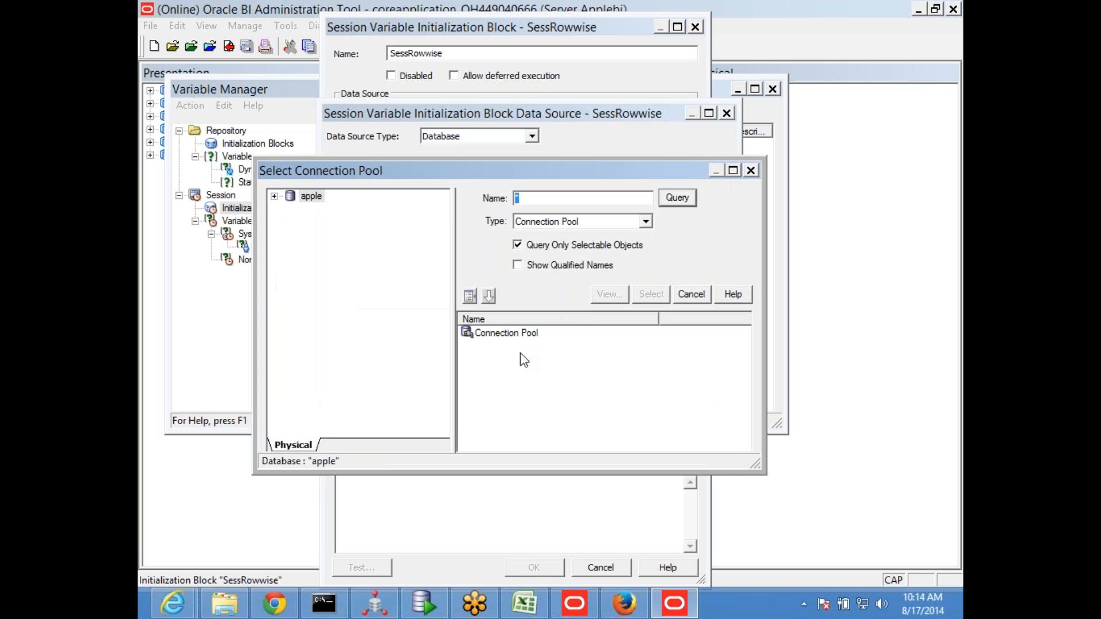
{"action": "double_click", "coordinate": [510, 335]}
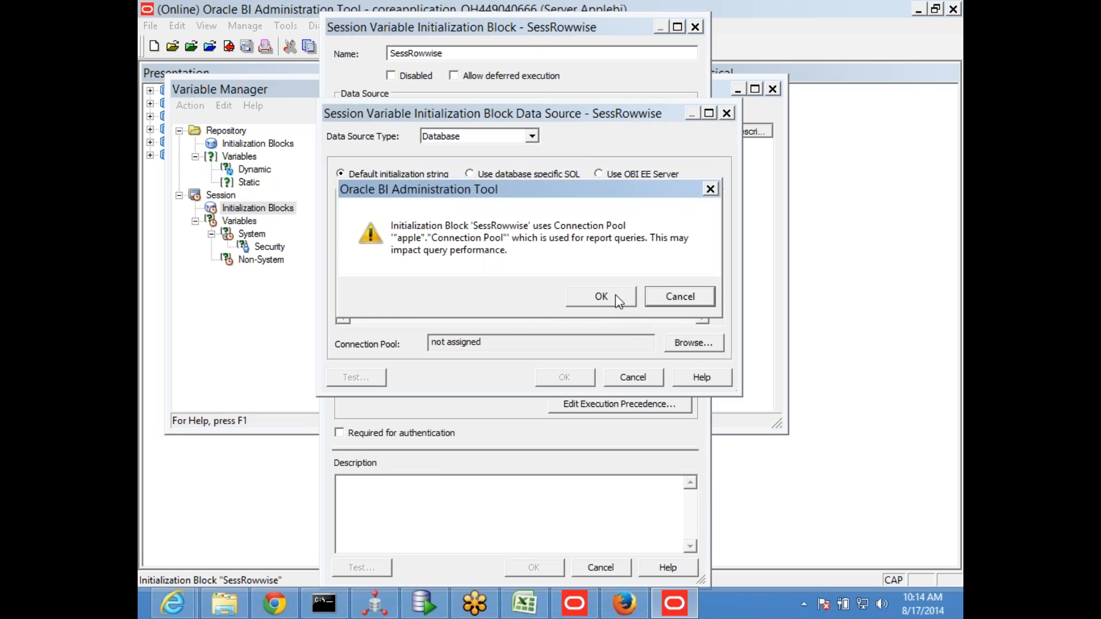
{"action": "left_click", "coordinate": [602, 295]}
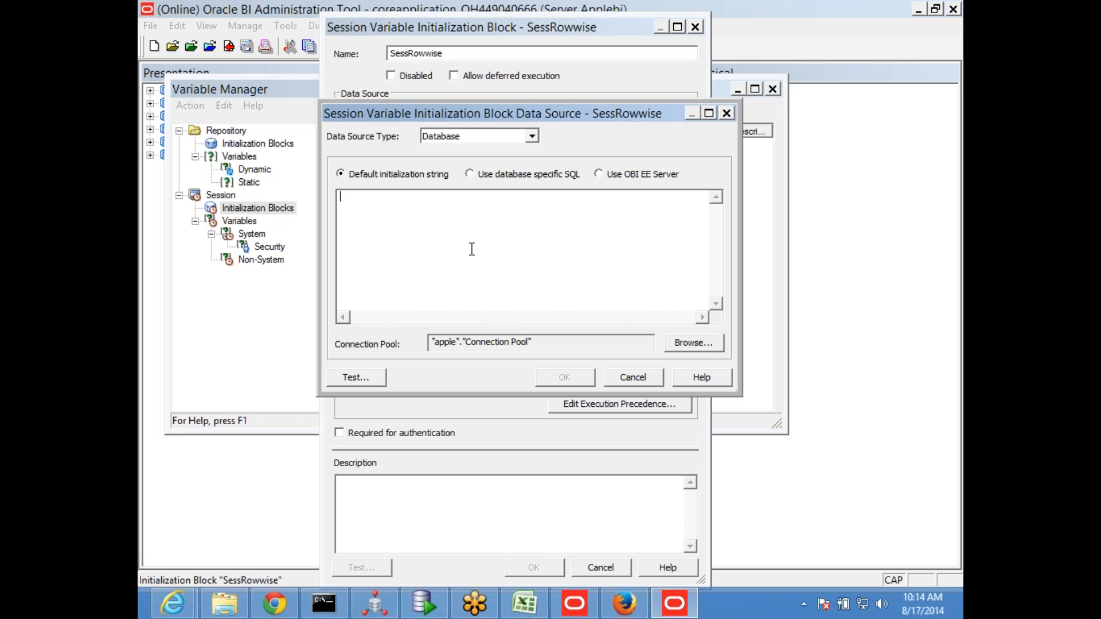
{"action": "type", "text": "SELECT VAR_NAME,VAR_VALUE FROM ROW_WISE"}
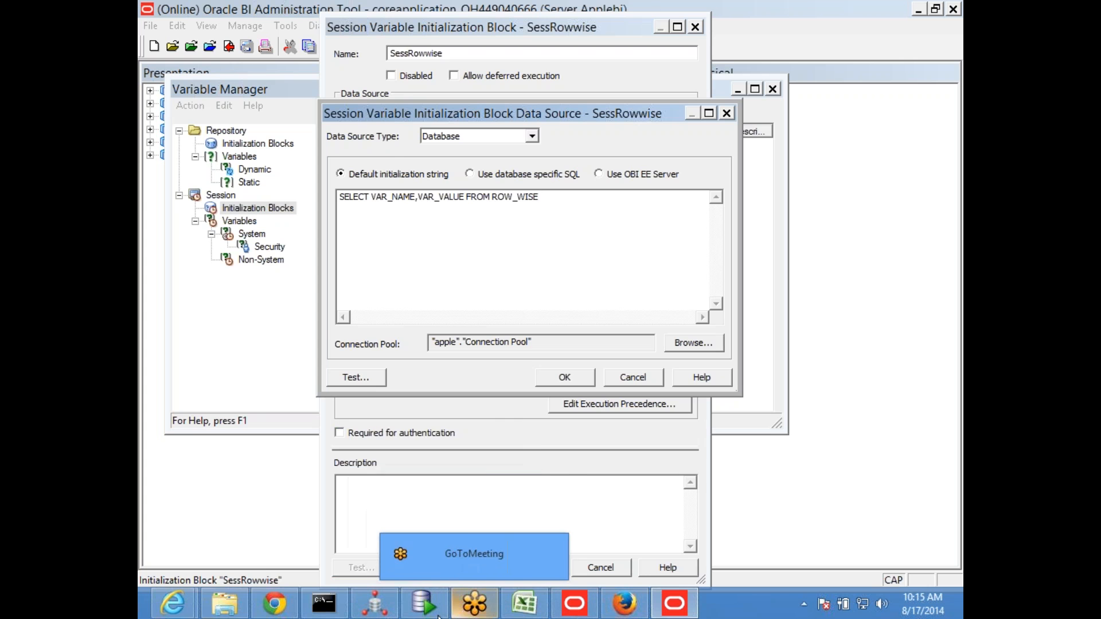
Return to the BISAMPLE worksheet in SQL Developer and run the SELECT * FROM ROW_WISE_SIGNLE statement
{"action": "mouse_move", "coordinate": [429, 613]}
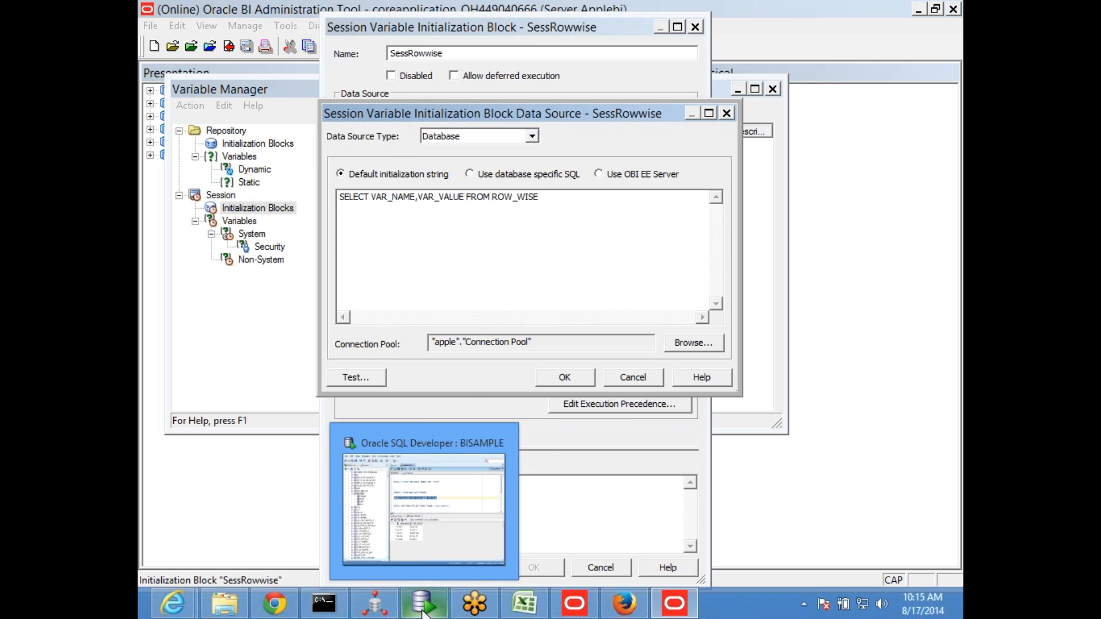
{"action": "left_click", "coordinate": [424, 613]}
{"action": "left_click", "coordinate": [493, 244]}
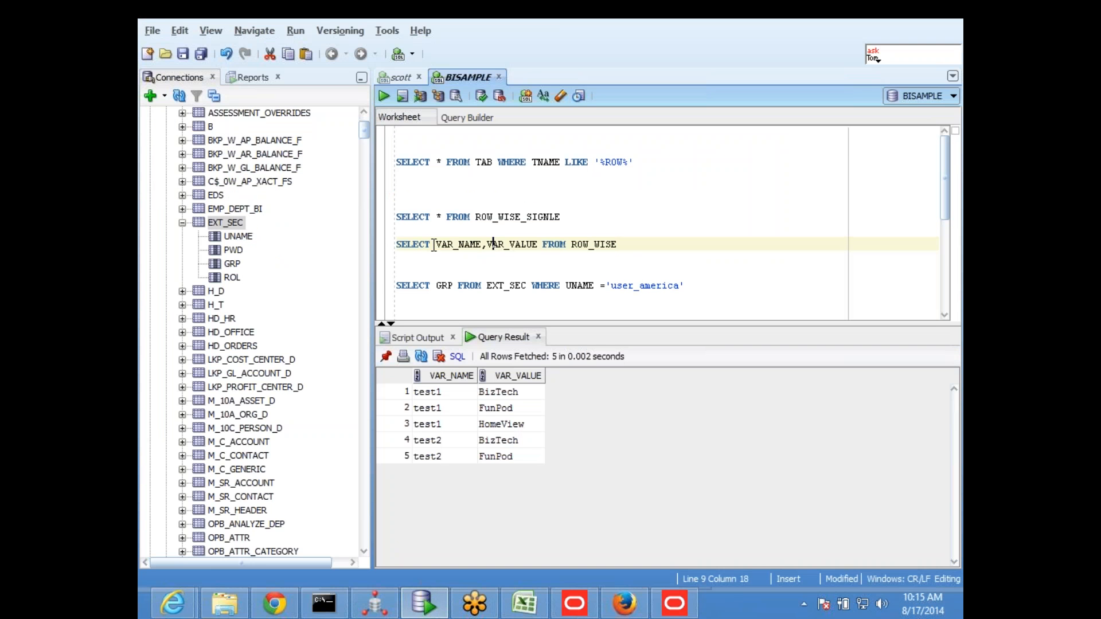
{"action": "left_click", "coordinate": [447, 222]}
{"action": "left_click_drag", "start_coordinate": [561, 216], "coordinate": [397, 217]}
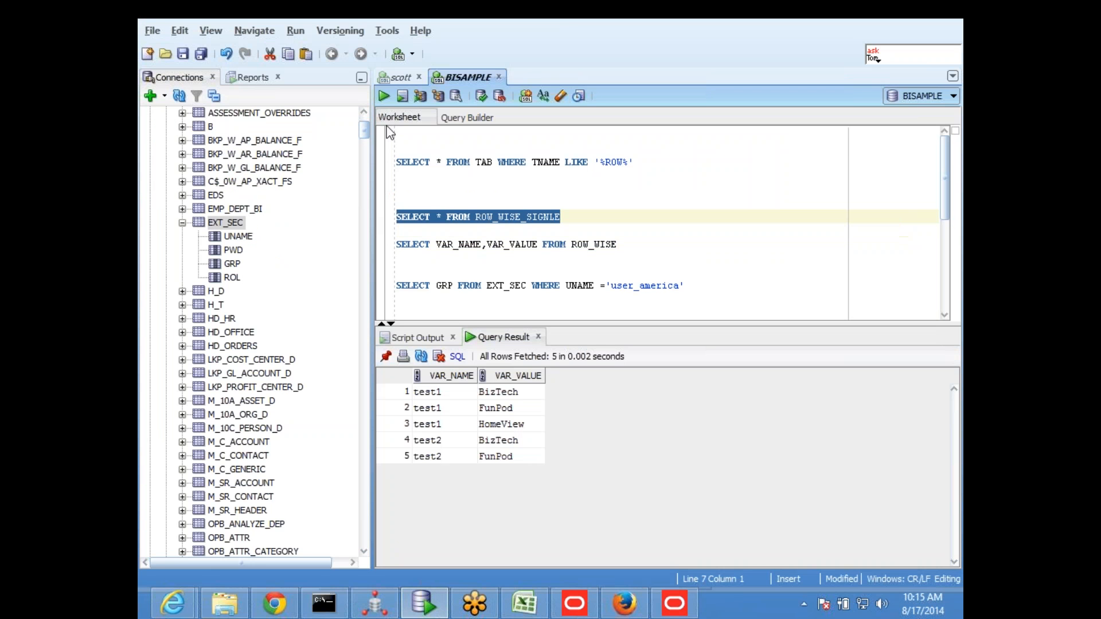
{"action": "left_click", "coordinate": [383, 95]}
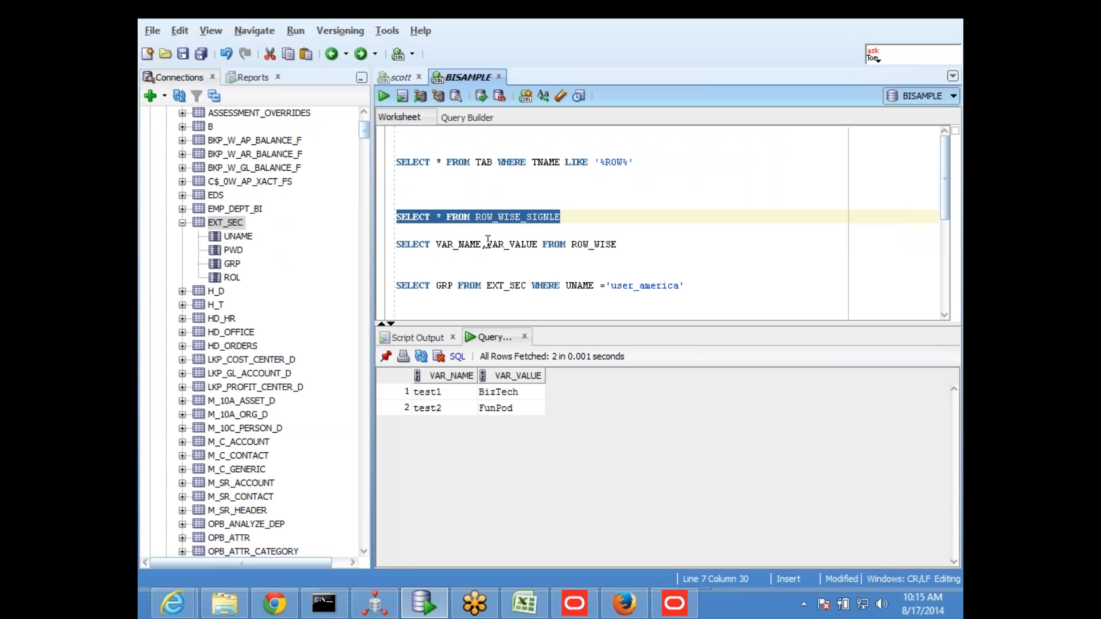
Copy VAR_NAME,VAR_VALUE over the asterisk in the ROW_WISE_SIGNLE query, then copy and run that statement
{"action": "left_click_drag", "start_coordinate": [435, 244], "coordinate": [539, 244]}
{"action": "key", "text": "ctrl+c"}
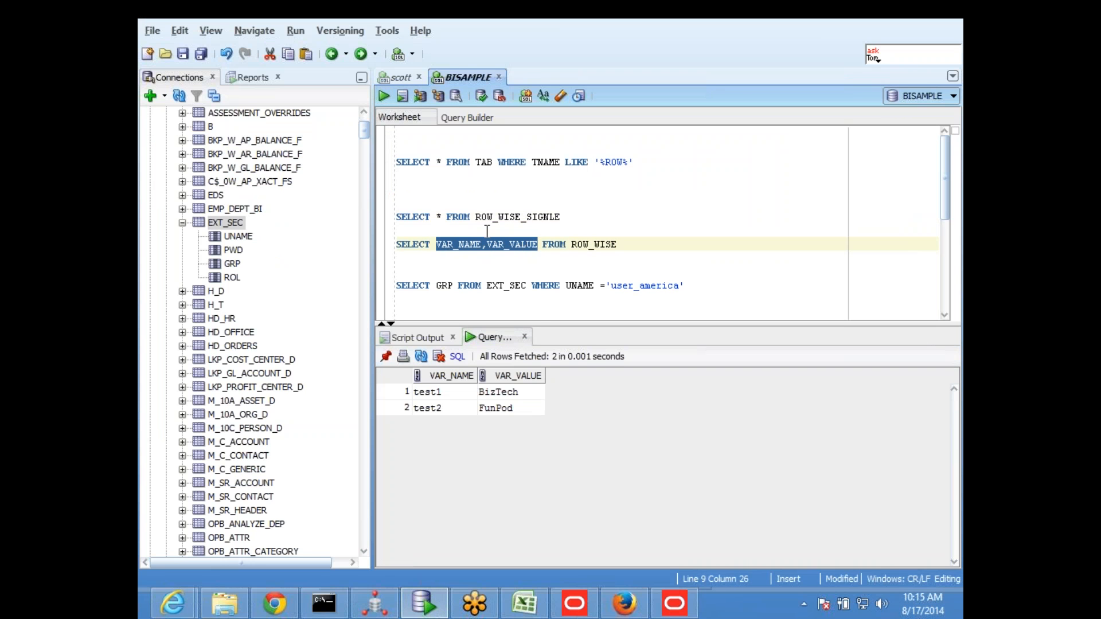
{"action": "double_click", "coordinate": [439, 217]}
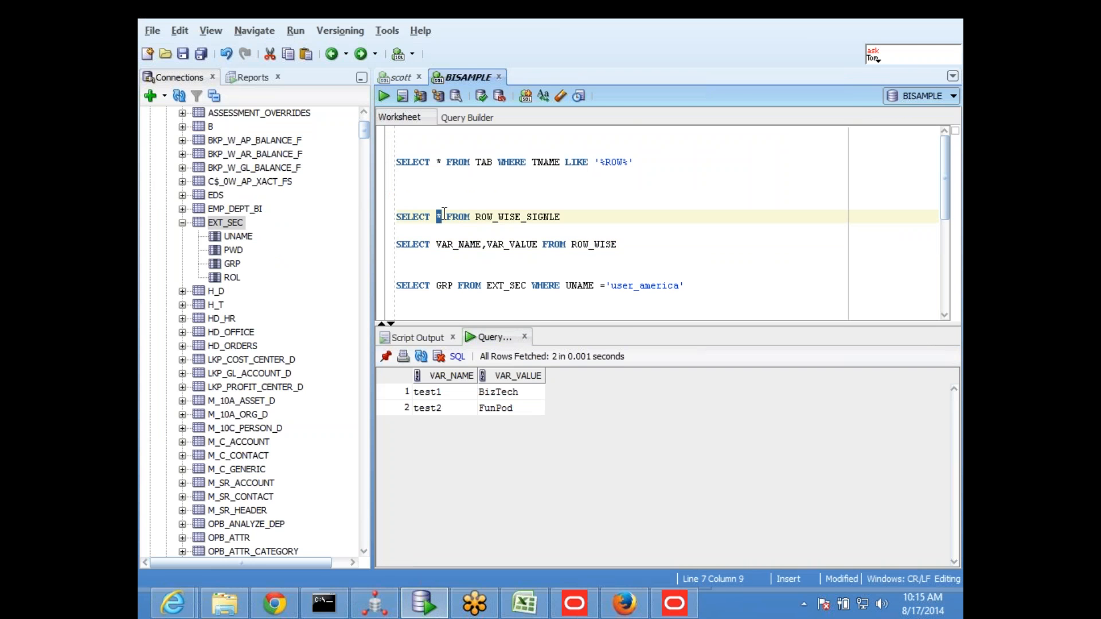
{"action": "key", "text": "ctrl+v"}
{"action": "left_click_drag", "start_coordinate": [671, 219], "coordinate": [396, 217]}
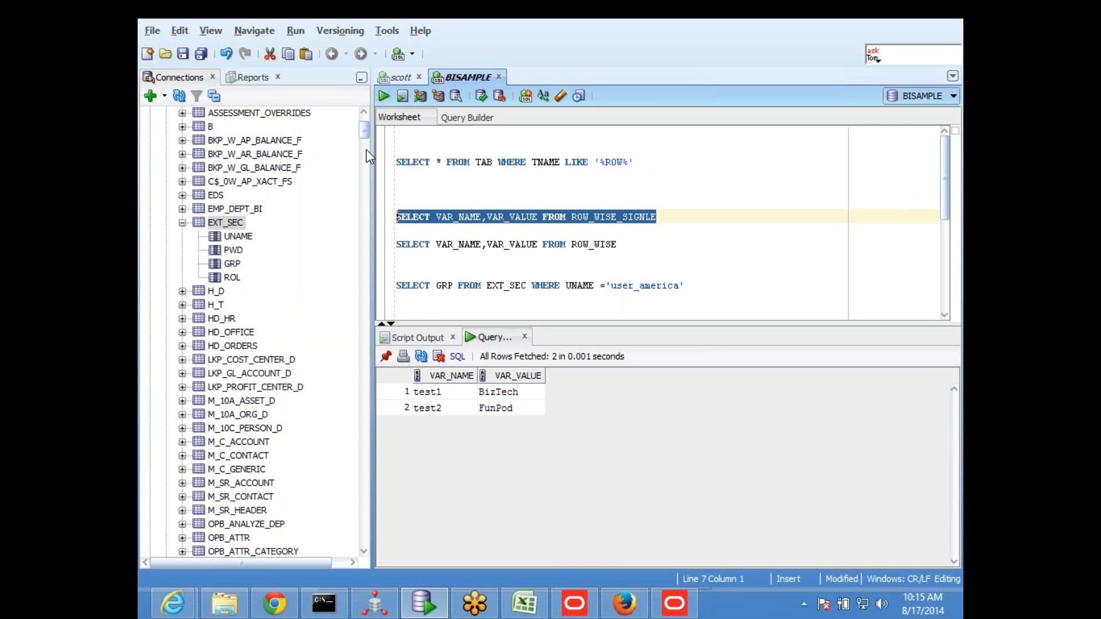
{"action": "left_click", "coordinate": [384, 97]}
Back in the Administration Tool, replace SessRowwise's initialization string with SELECT VAR_NAME,VAR_VALUE FROM ROW_WISE_SIGNLE and accept the data source
{"action": "left_click", "coordinate": [675, 603]}
{"action": "key", "text": "ctrl+a"}
{"action": "type", "text": "SELECT VAR_NAME,VAR_VALUE FROM ROW_WISE_SIGNLE"}
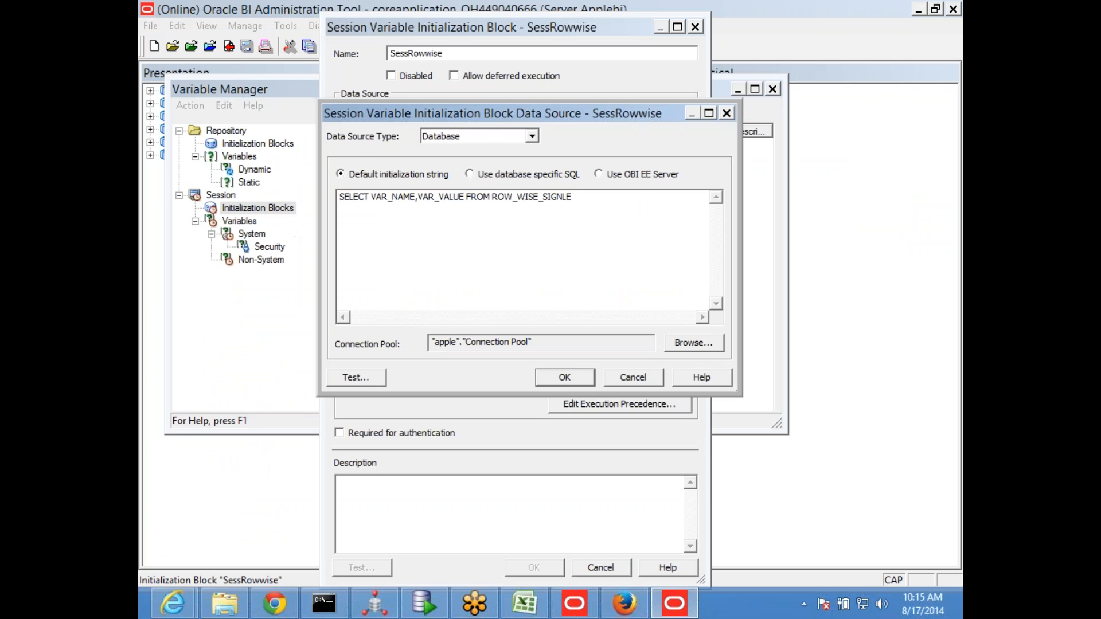
{"action": "left_click", "coordinate": [555, 377]}
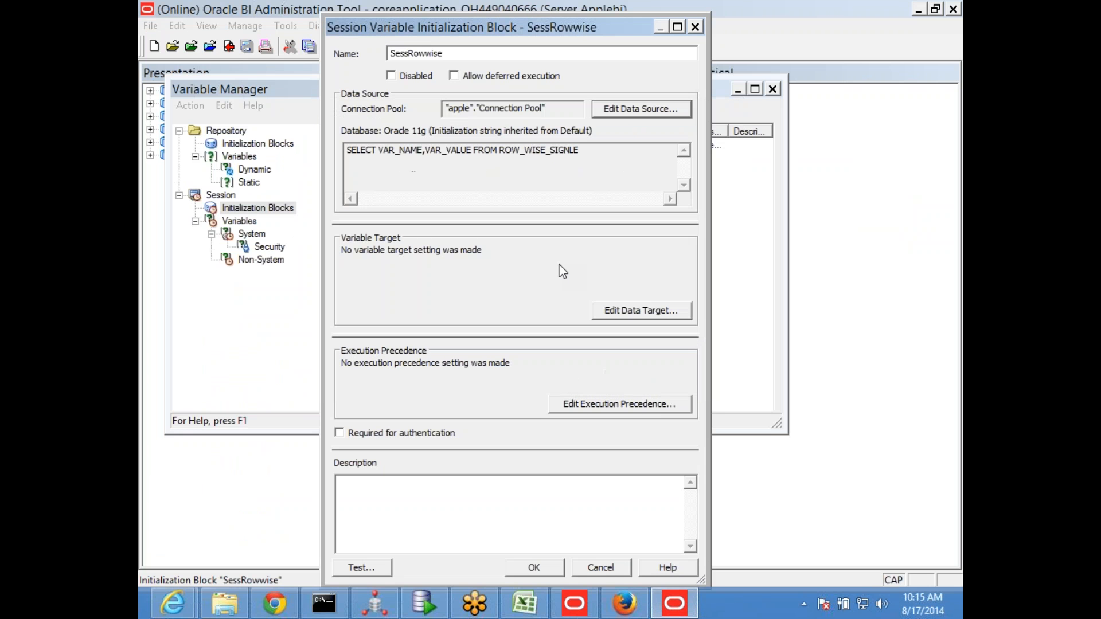
Set SessRowwise's variable target to row-wise initialization with the Use caching option and save the block
{"action": "left_click", "coordinate": [641, 310]}
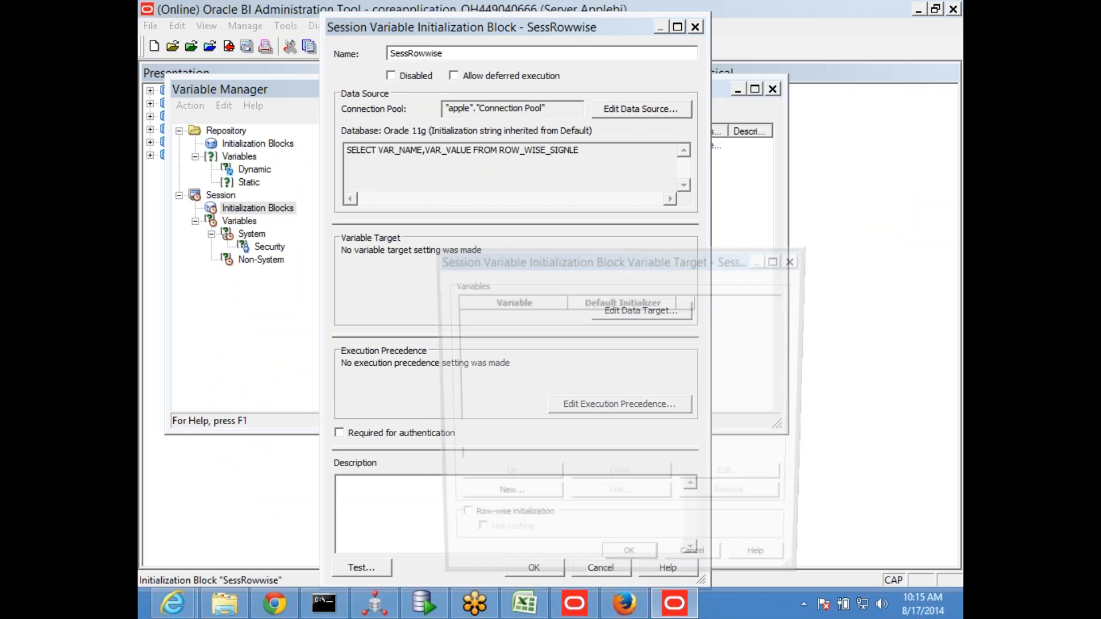
{"action": "left_click_drag", "start_coordinate": [544, 261], "coordinate": [520, 150]}
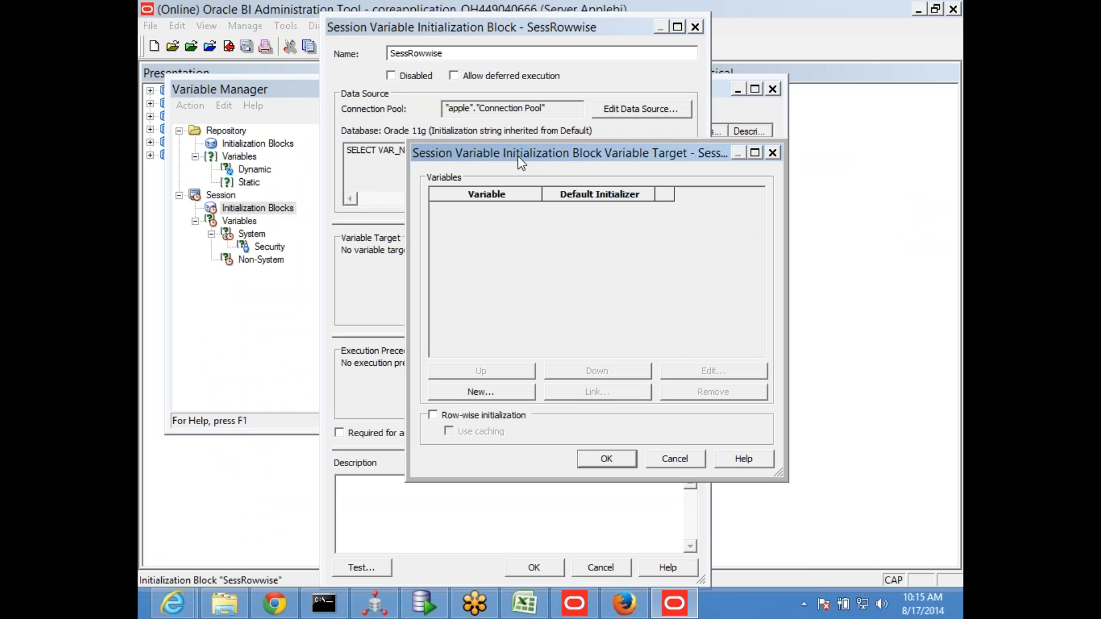
{"action": "left_click", "coordinate": [433, 411]}
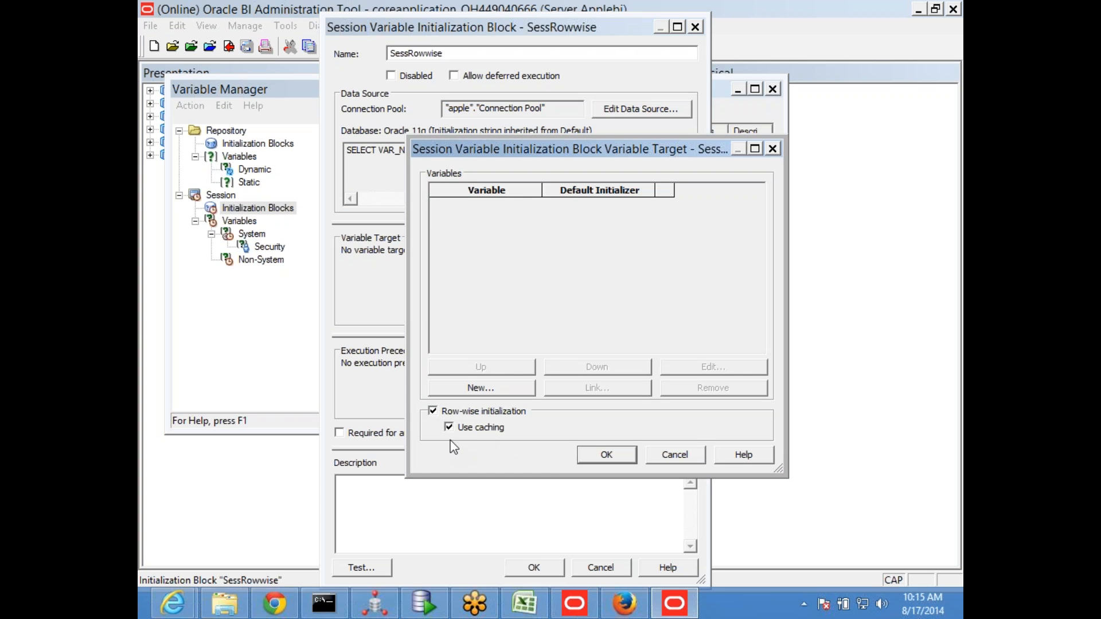
{"action": "left_click", "coordinate": [448, 428]}
{"action": "left_click", "coordinate": [610, 456]}
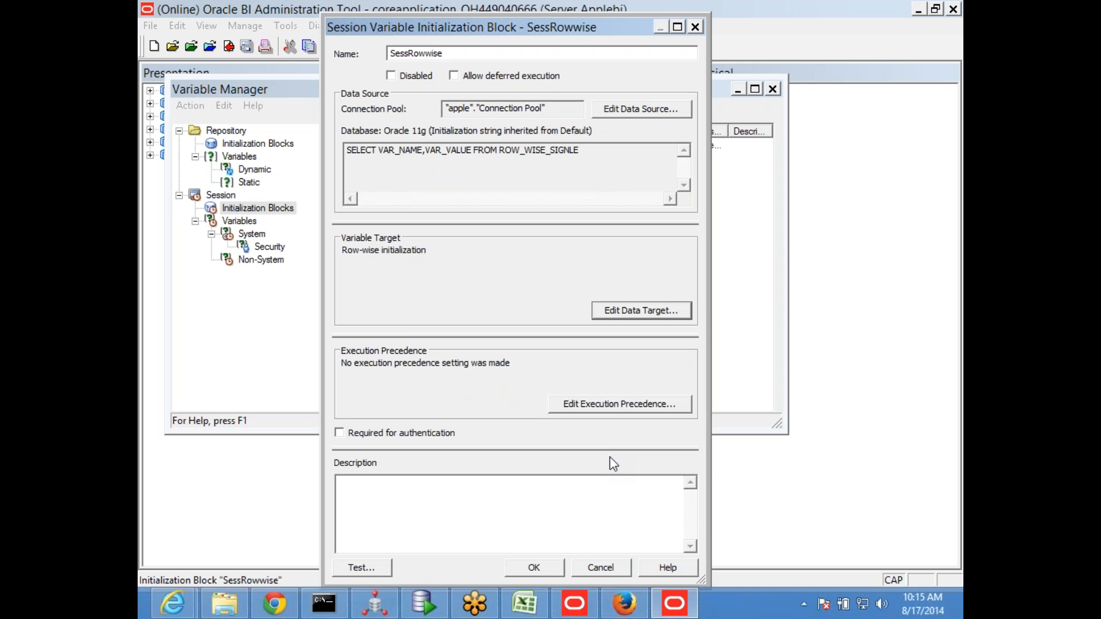
{"action": "left_click", "coordinate": [535, 569]}
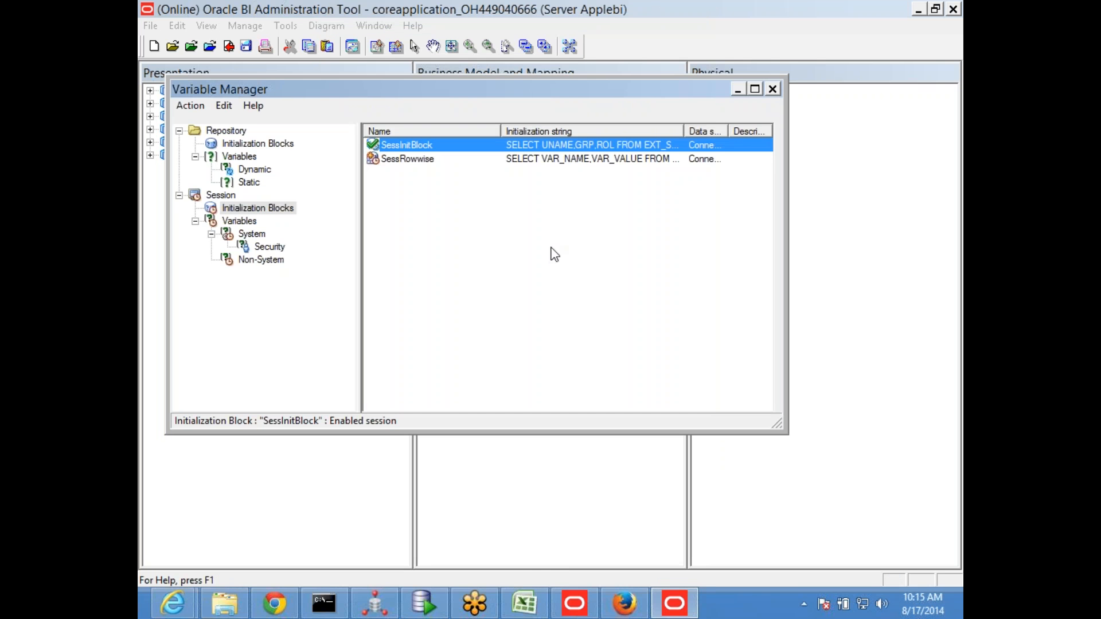
Close the Variable Manager and save the repository, checking in the changes and running the global consistency check
{"action": "left_click", "coordinate": [772, 89]}
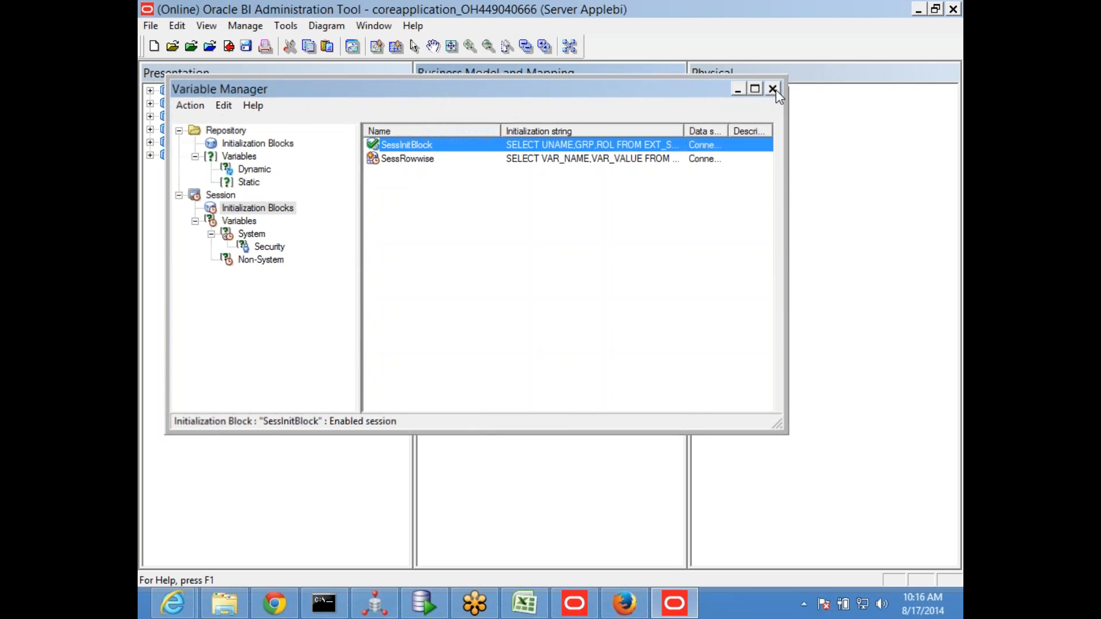
{"action": "left_click", "coordinate": [247, 49]}
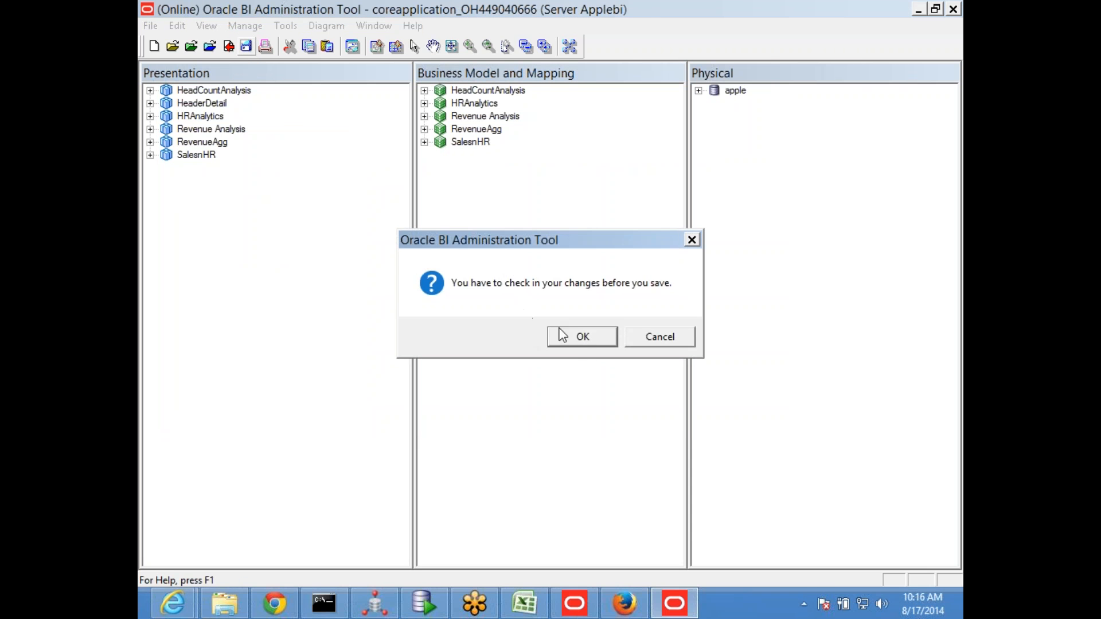
{"action": "left_click", "coordinate": [576, 339]}
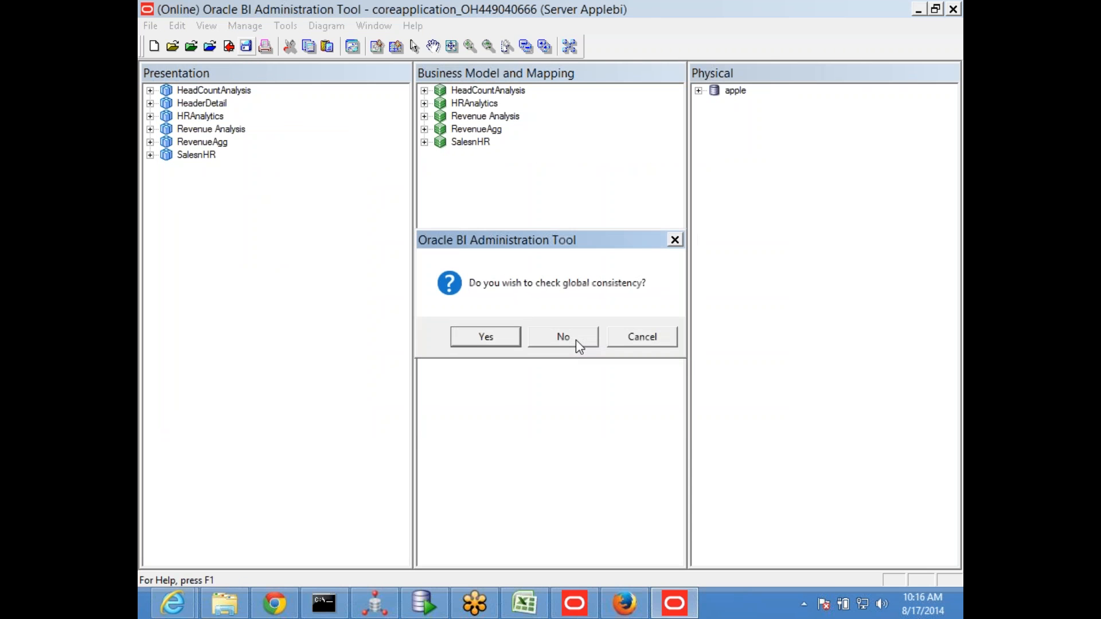
{"action": "left_click", "coordinate": [512, 338]}
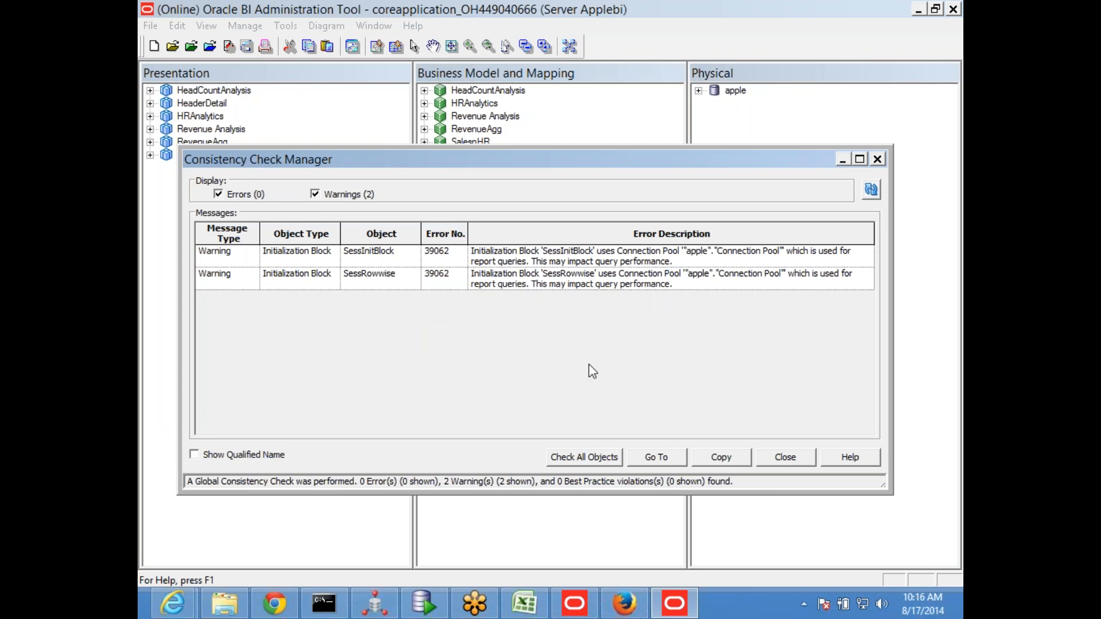
{"action": "left_click", "coordinate": [769, 456]}
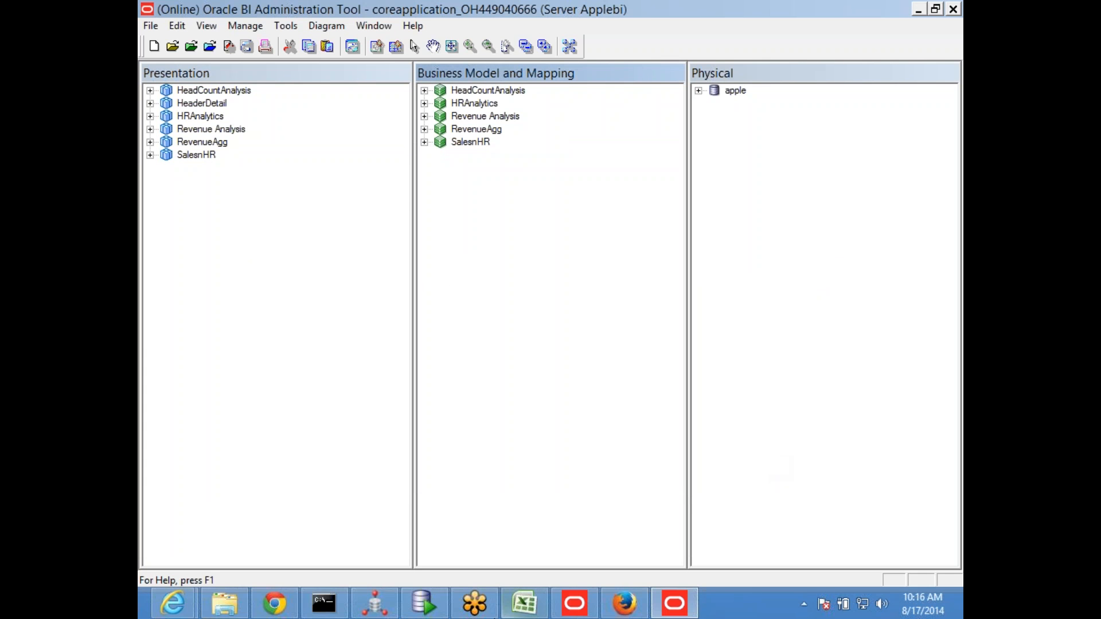
Switch to Firefox, sign out of Oracle BI without saving the analysis, and return to the sign-in form
{"action": "left_click", "coordinate": [624, 603]}
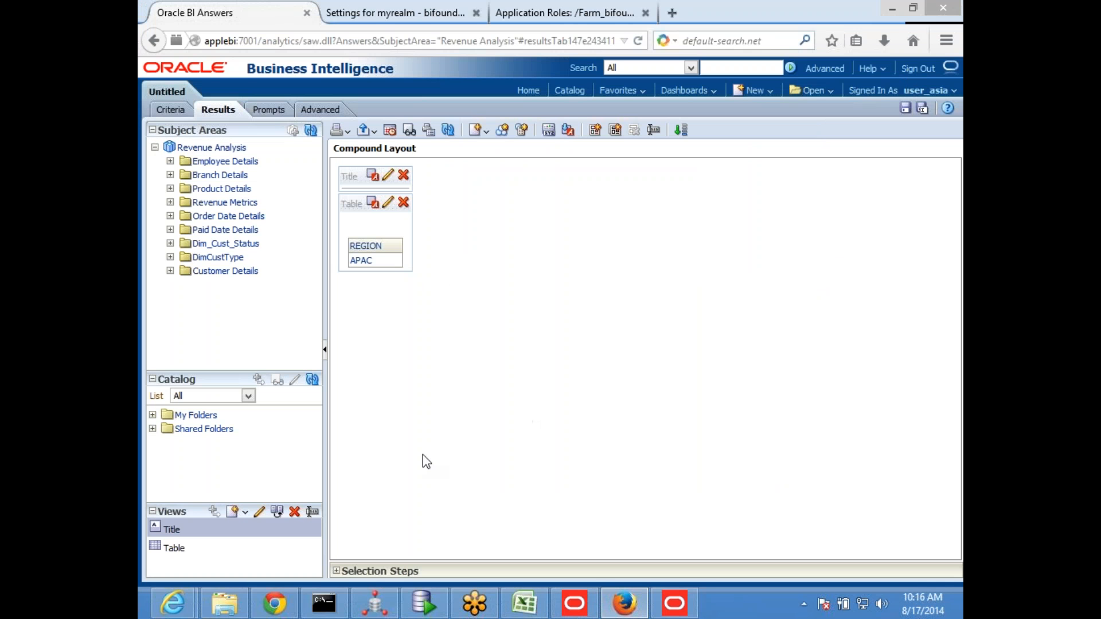
{"action": "left_click", "coordinate": [916, 70]}
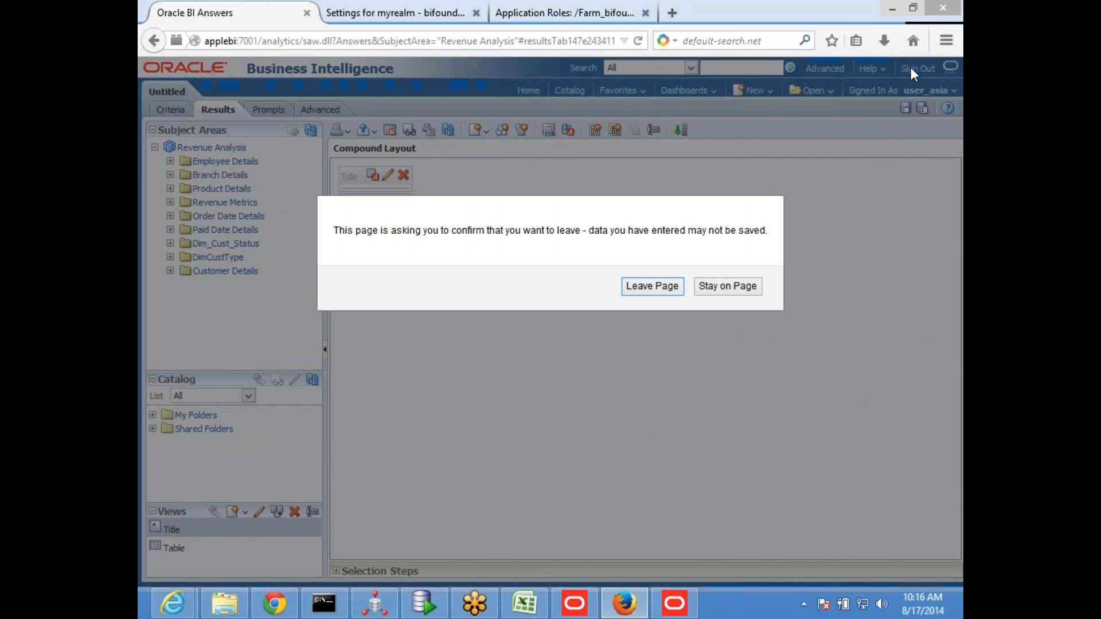
{"action": "left_click", "coordinate": [648, 291]}
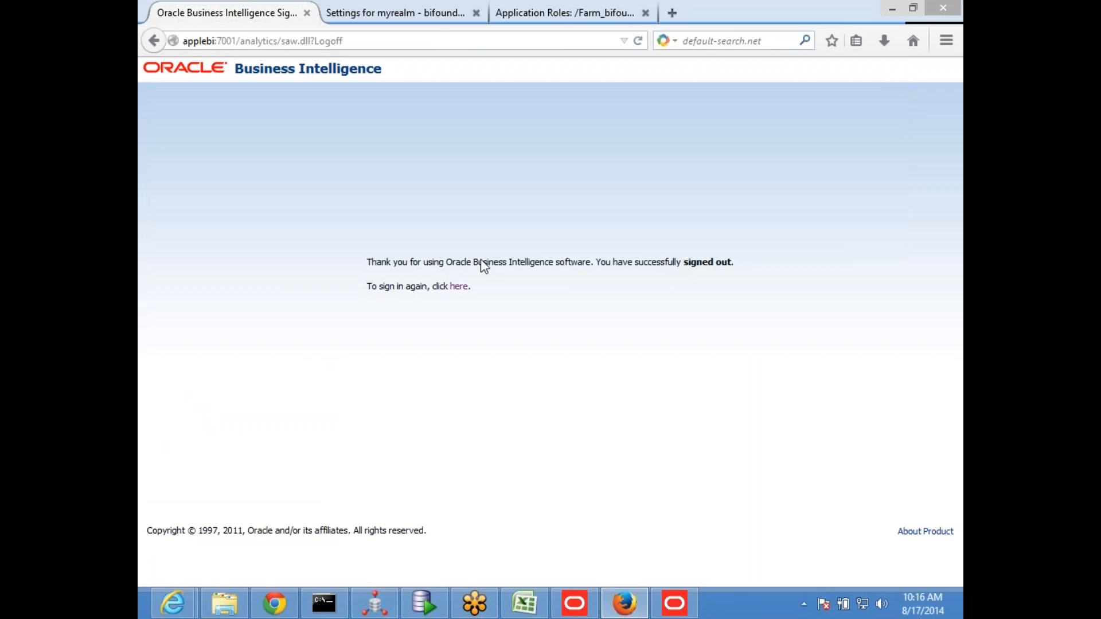
{"action": "left_click", "coordinate": [460, 287]}
{"action": "left_click", "coordinate": [501, 225]}
{"action": "left_click", "coordinate": [505, 240]}
{"action": "left_click", "coordinate": [516, 291]}
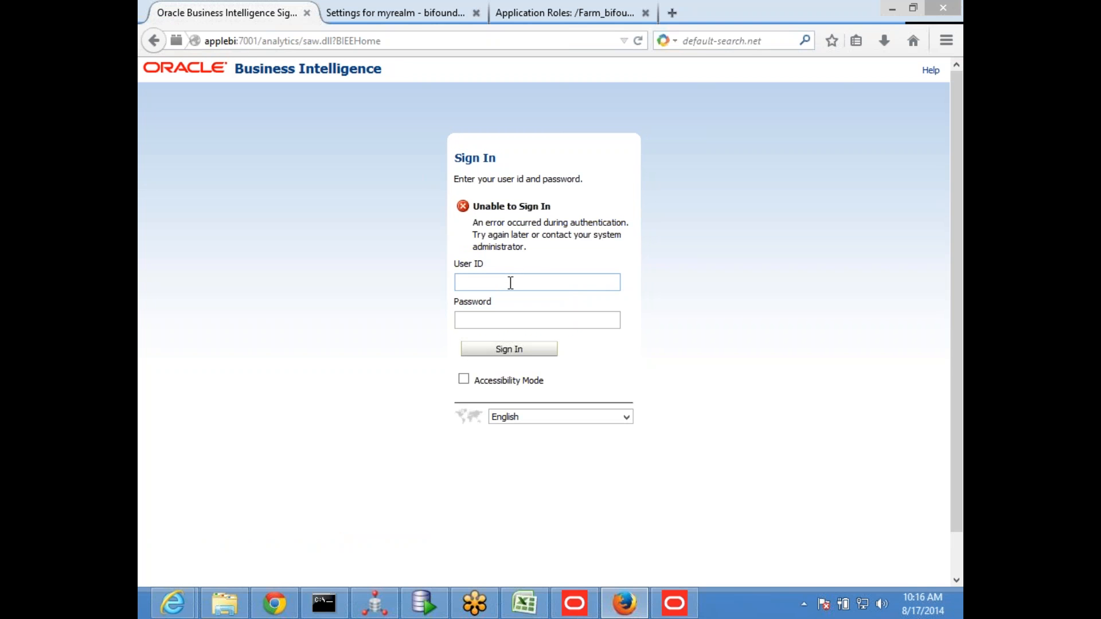
Sign in to Oracle BI as userapple with the account password
{"action": "type", "text": "userapple"}
{"action": "key", "text": "Tab"}
{"action": "type", "text": "•••"}
{"action": "type", "text": "e1"}
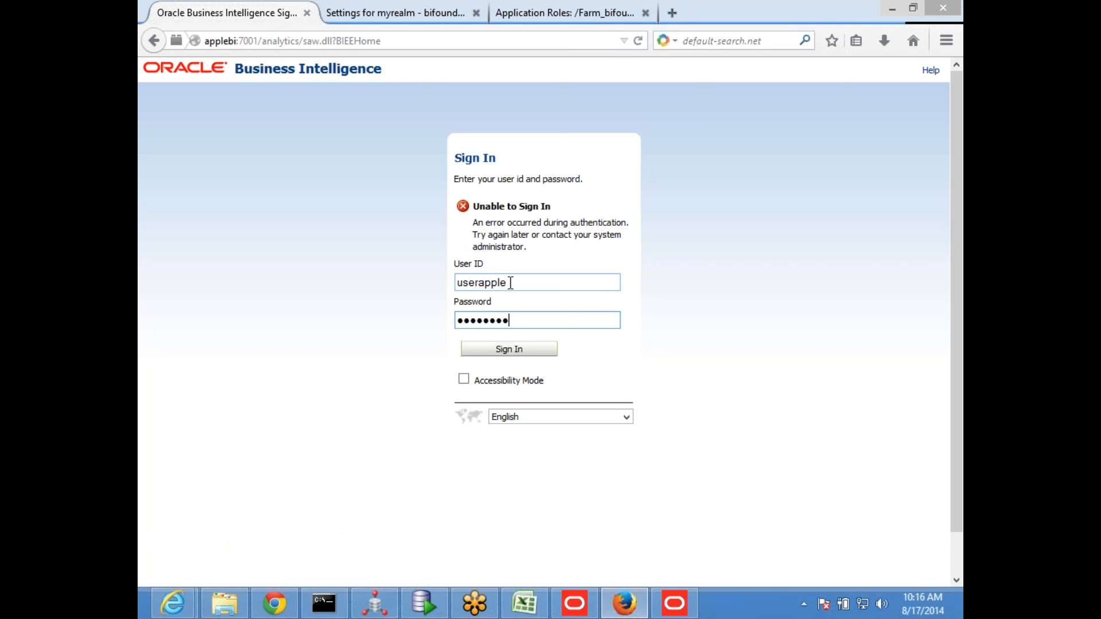
{"action": "key", "text": "Return"}
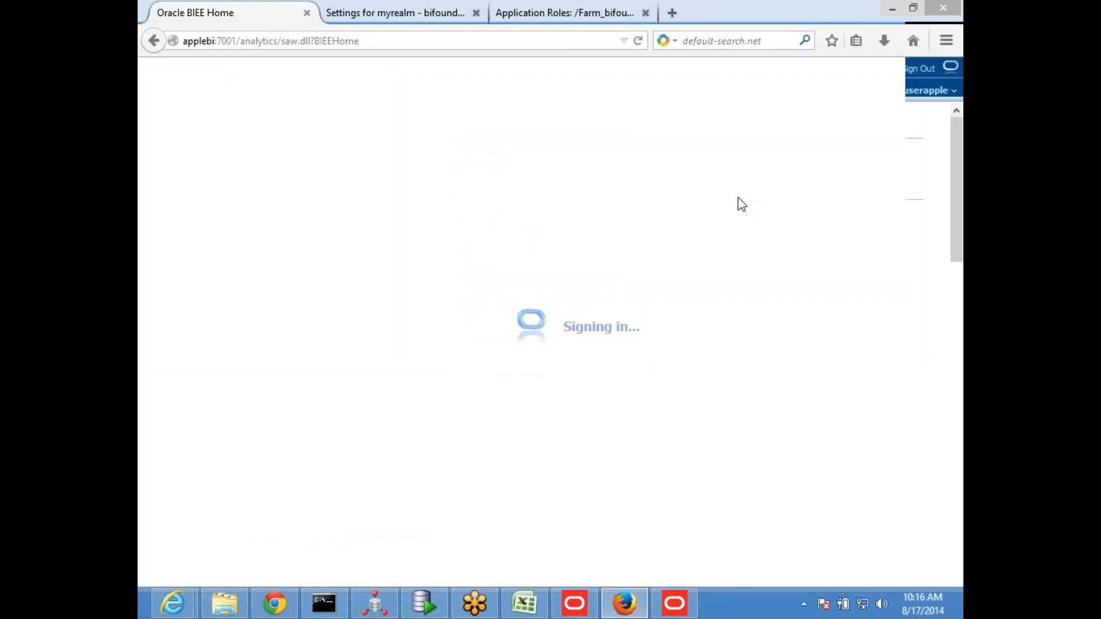
Reload the files and metadata from the Administration page, and sign out of the session
{"action": "left_click", "coordinate": [803, 69]}
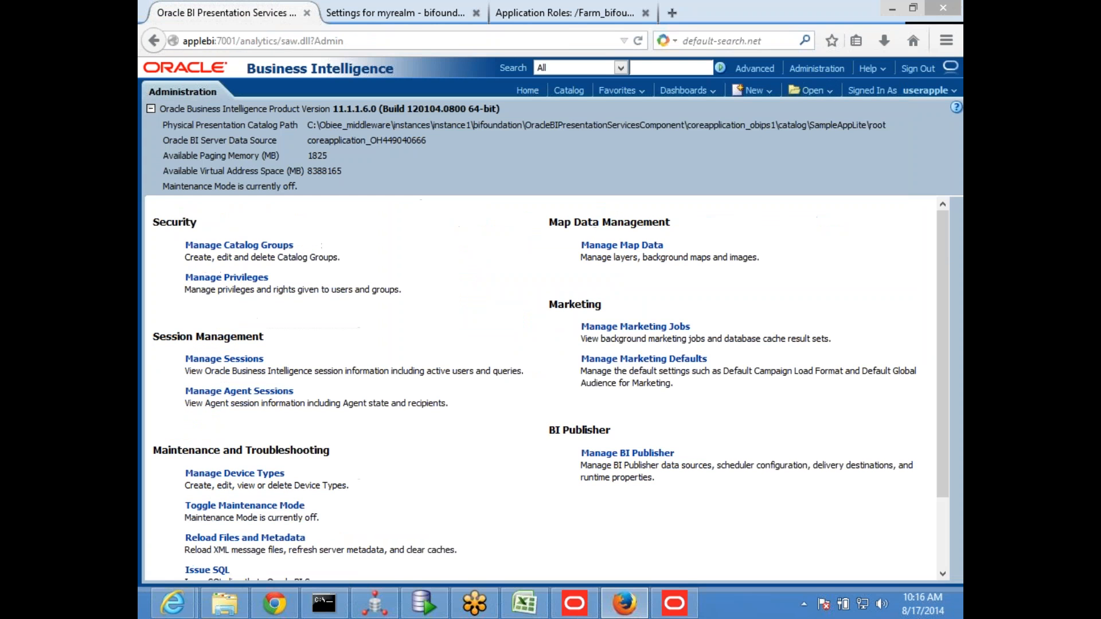
{"action": "left_click", "coordinate": [220, 539]}
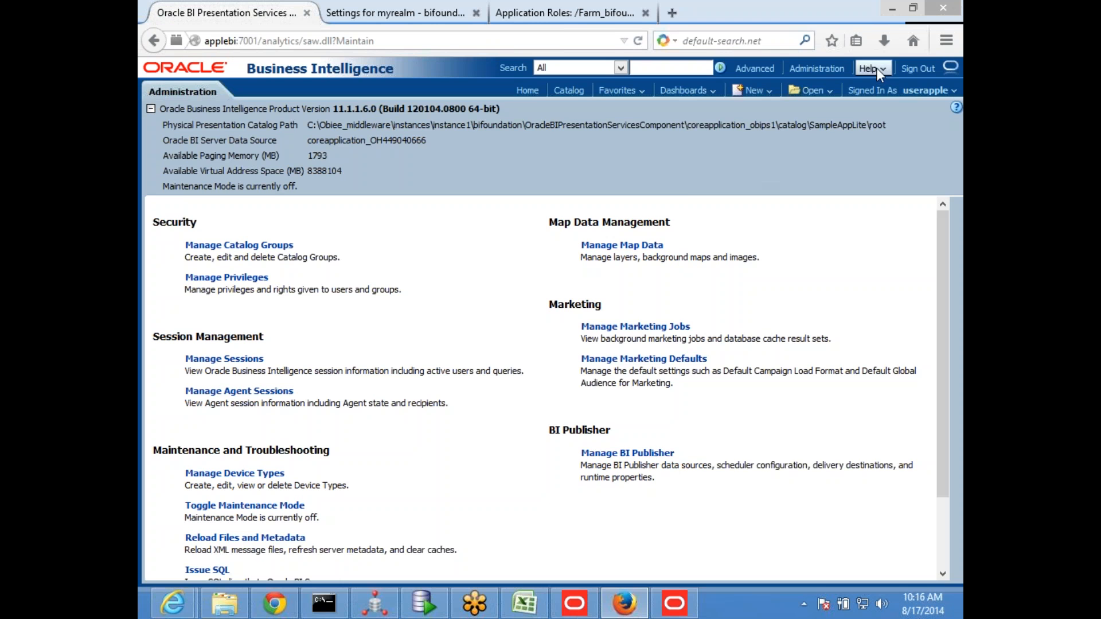
{"action": "left_click", "coordinate": [918, 68]}
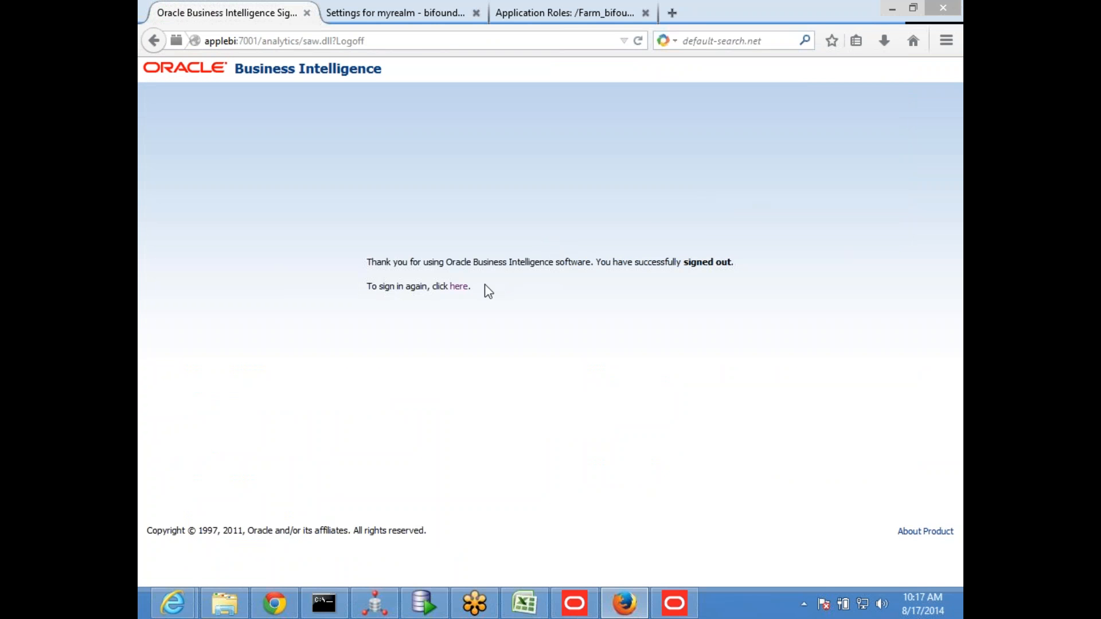
Reopen the sign-in page and log back in as userapple, entering the account password
{"action": "left_click", "coordinate": [459, 286]}
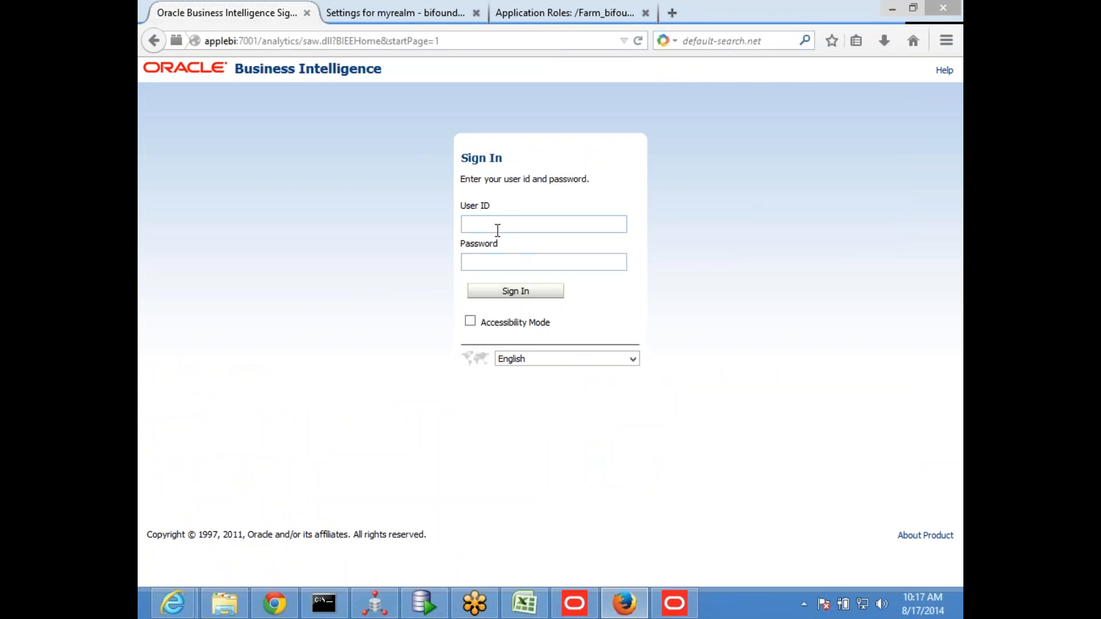
{"action": "left_click", "coordinate": [499, 227]}
{"action": "left_click", "coordinate": [516, 224]}
{"action": "type", "text": "userapple"}
{"action": "key", "text": "Tab"}
{"action": "type", "text": "Password1"}
{"action": "key", "text": "Return"}
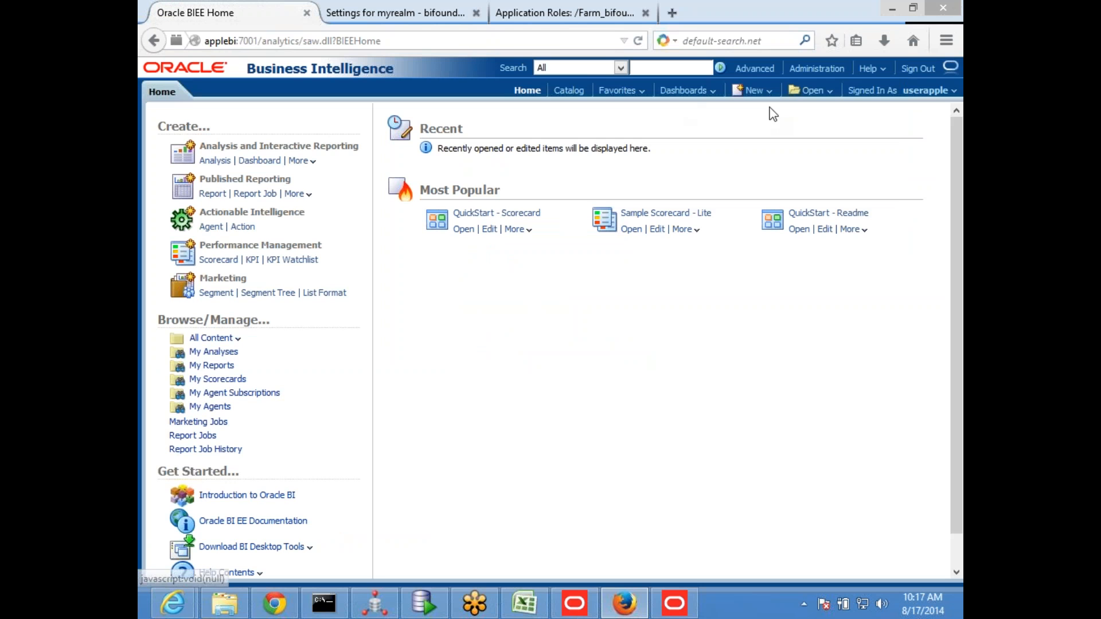
Create a new analysis on the Revenue Analysis subject area
{"action": "left_click", "coordinate": [765, 102]}
{"action": "left_click", "coordinate": [762, 127]}
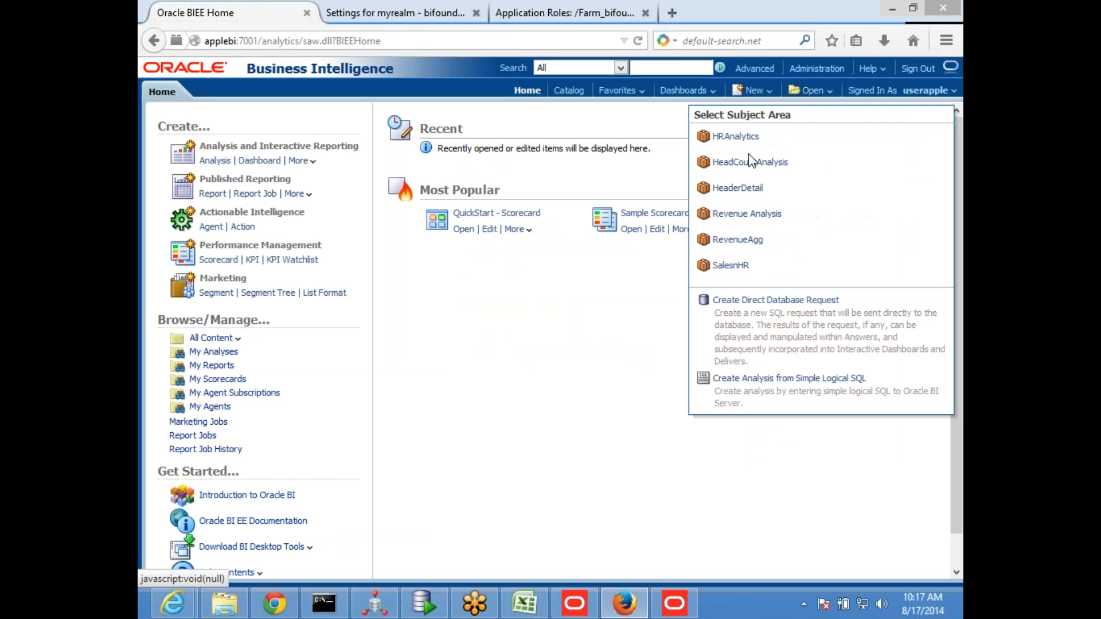
{"action": "left_click", "coordinate": [739, 214]}
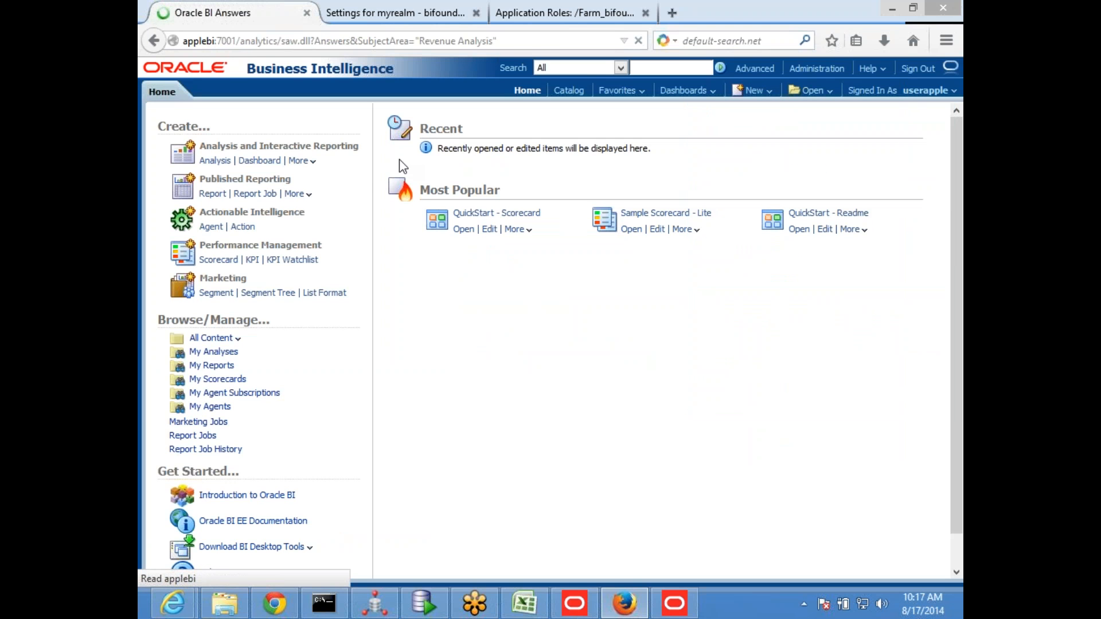
{"action": "left_click", "coordinate": [170, 189]}
{"action": "double_click", "coordinate": [233, 204]}
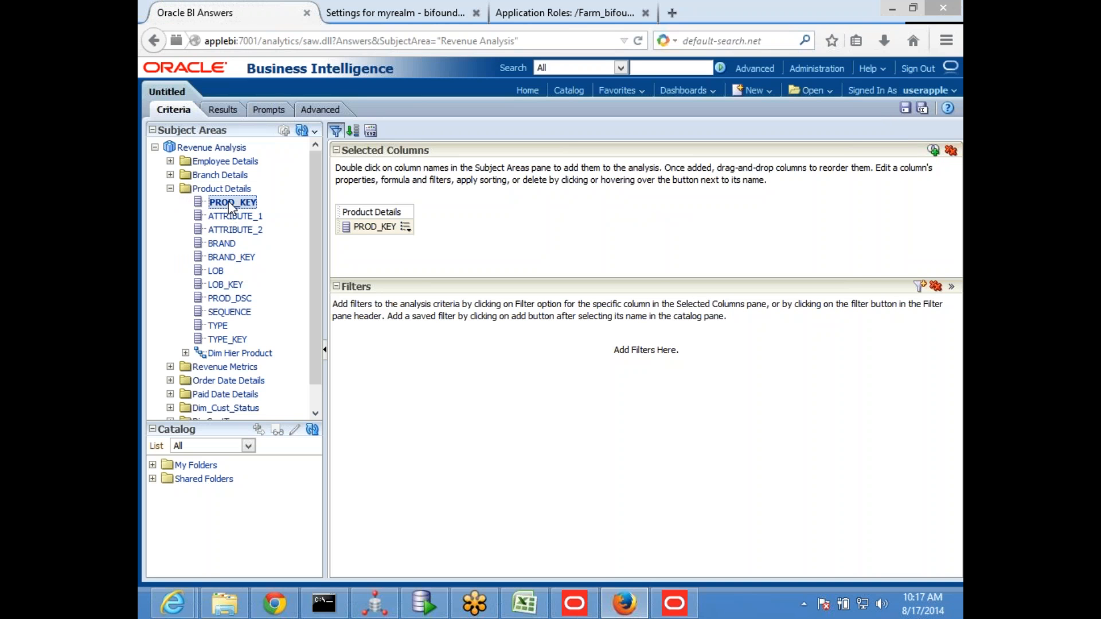
{"action": "left_click", "coordinate": [406, 227]}
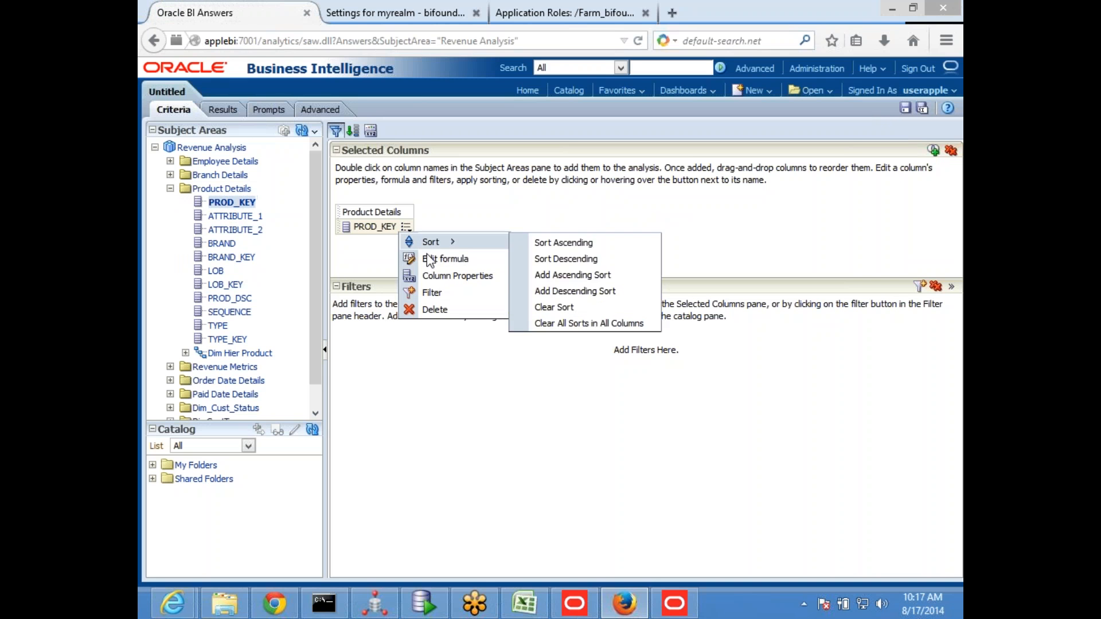
{"action": "left_click", "coordinate": [436, 309]}
{"action": "left_click", "coordinate": [170, 189]}
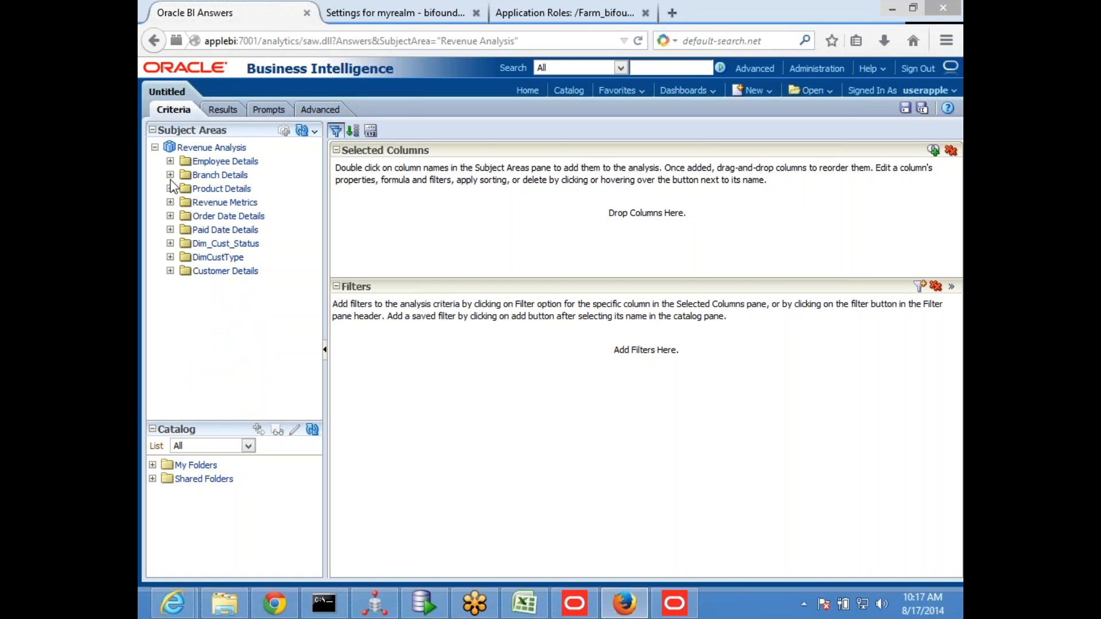
Add the OFFICE_KEY column from Branch Details to the analysis twice
{"action": "left_click", "coordinate": [170, 175]}
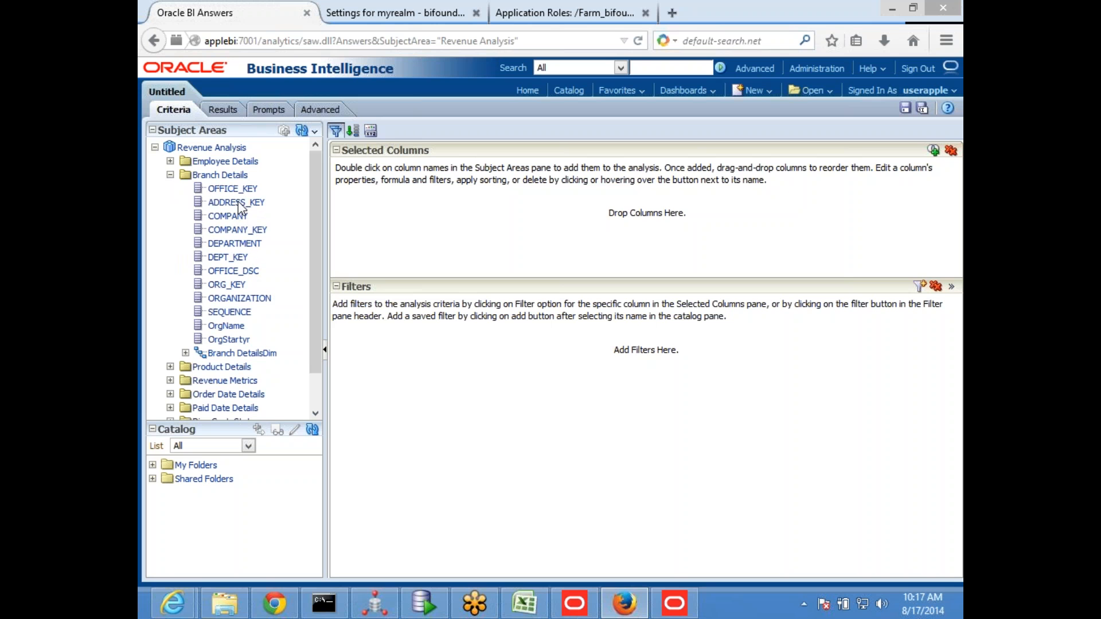
{"action": "double_click", "coordinate": [244, 190]}
{"action": "double_click", "coordinate": [268, 192]}
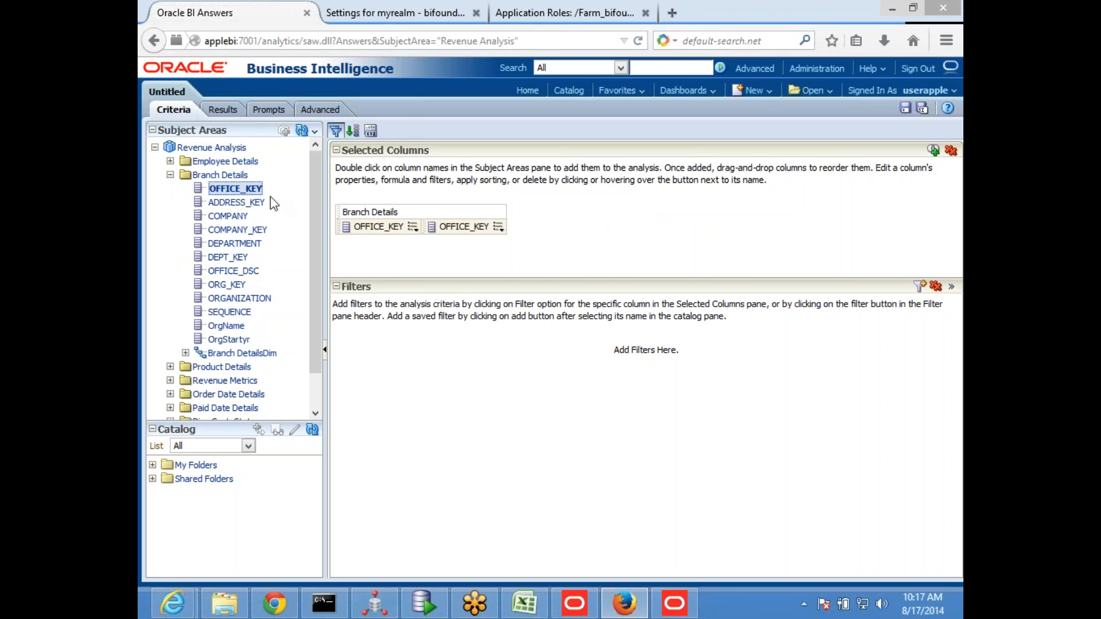
Replace the second OFFICE_KEY column's formula with the session variable test1, VALUEOF(NQ_SESSION.test1), and show the analysis results
{"action": "left_click", "coordinate": [498, 227]}
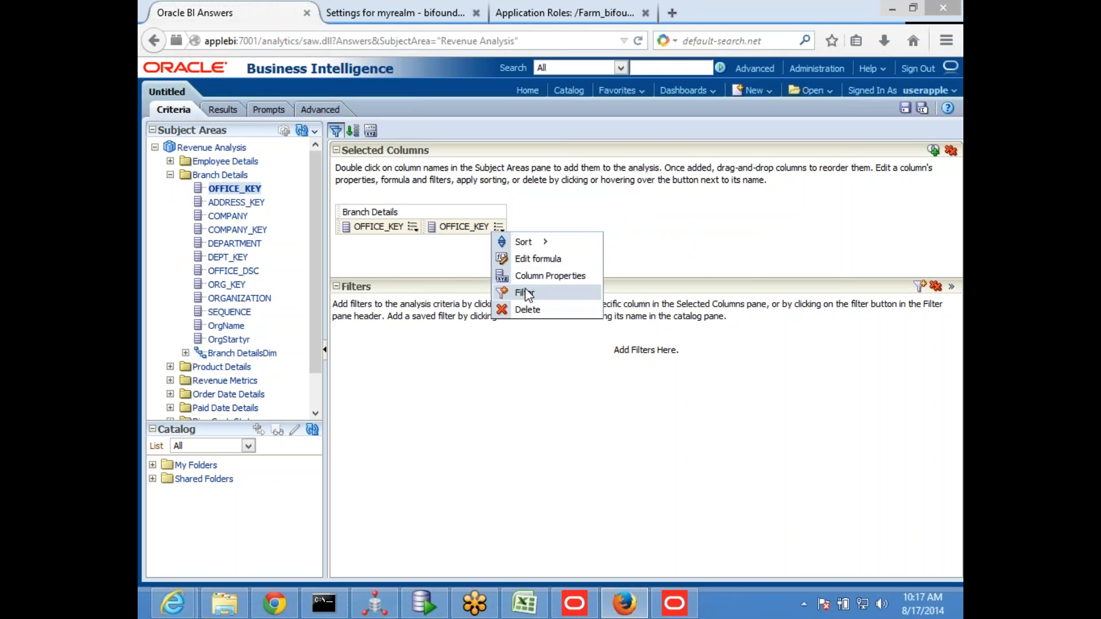
{"action": "left_click", "coordinate": [552, 259]}
{"action": "key", "text": "Delete"}
{"action": "left_click", "coordinate": [629, 482]}
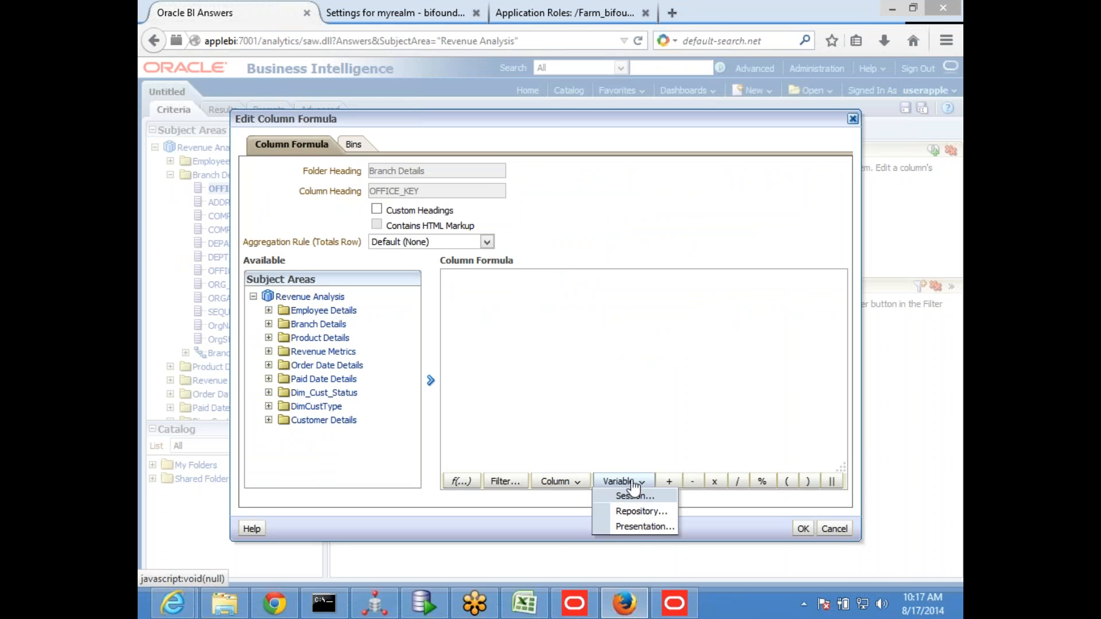
{"action": "left_click", "coordinate": [641, 510]}
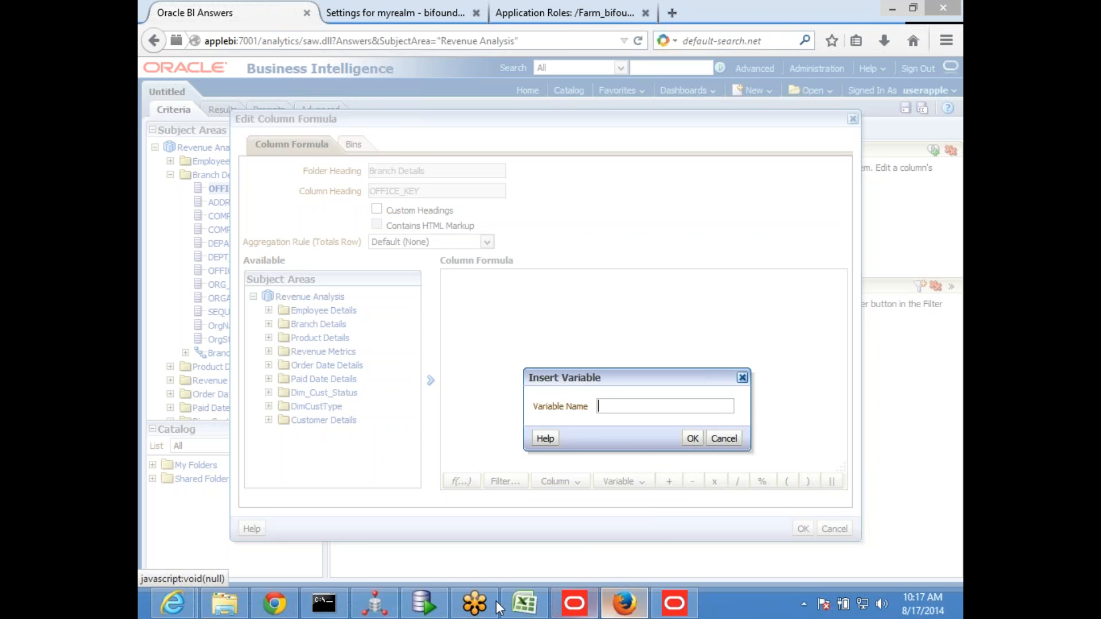
{"action": "left_click", "coordinate": [415, 603]}
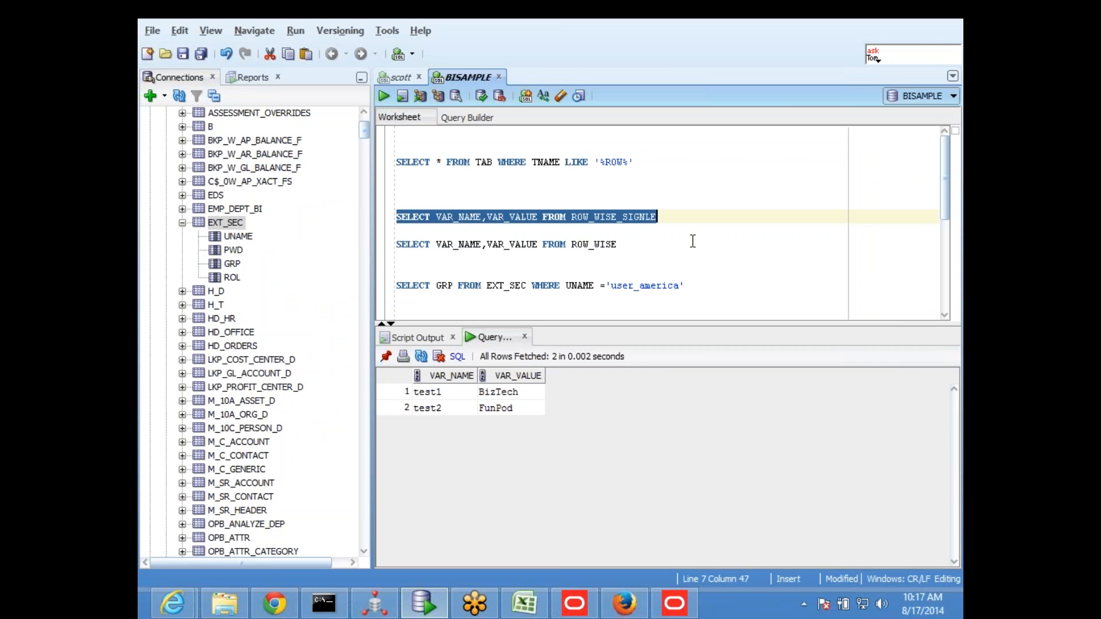
{"action": "key", "text": "alt+Tab"}
{"action": "type", "text": "test1"}
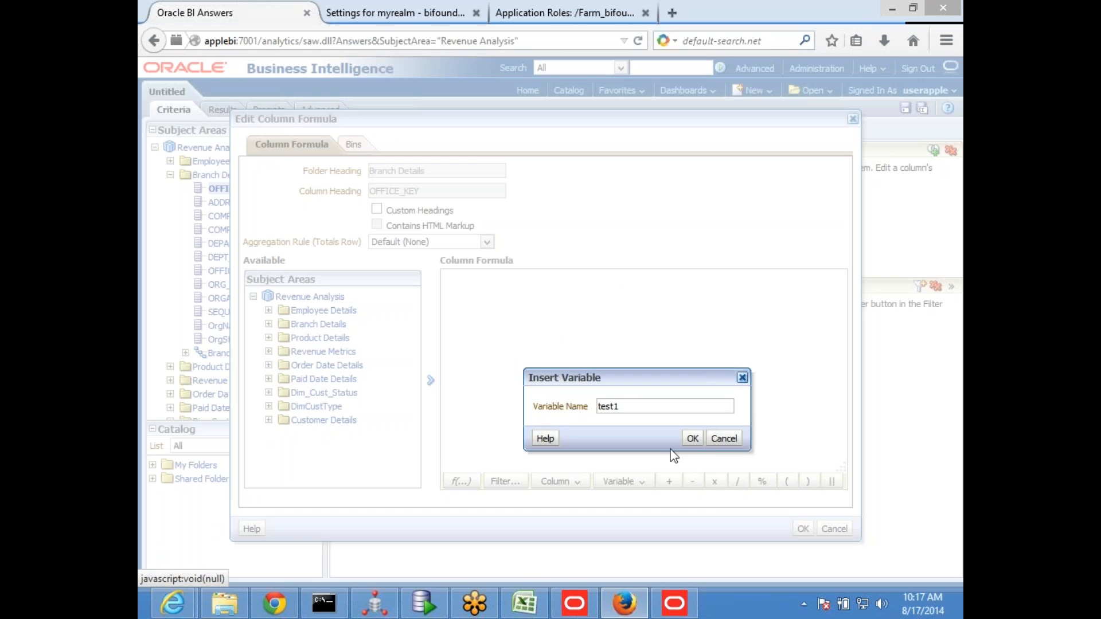
{"action": "left_click", "coordinate": [692, 438]}
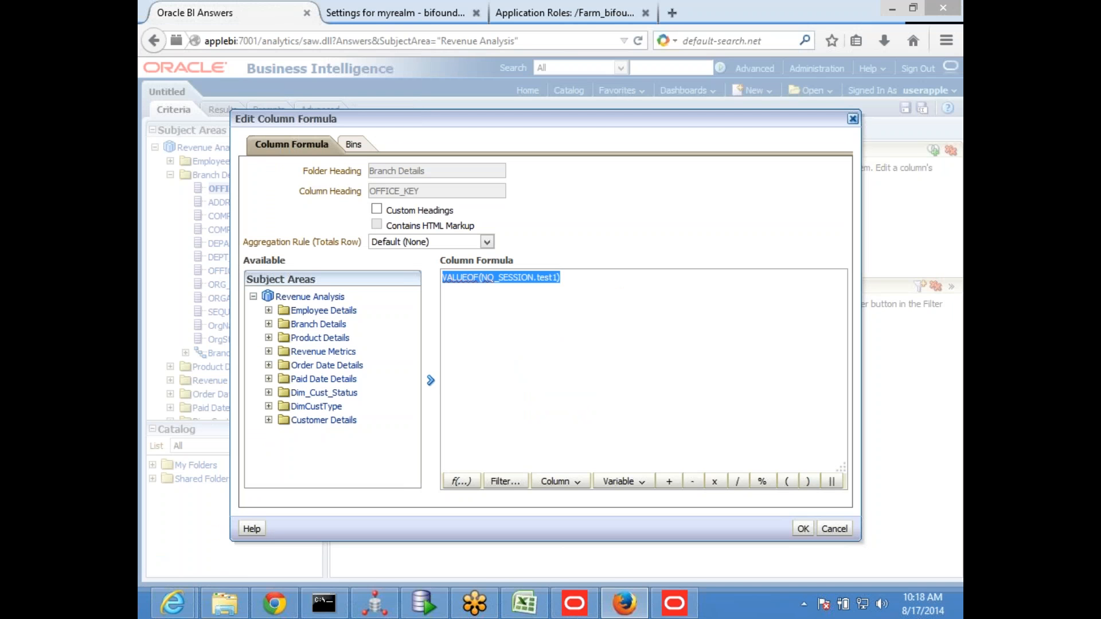
{"action": "left_click", "coordinate": [803, 528]}
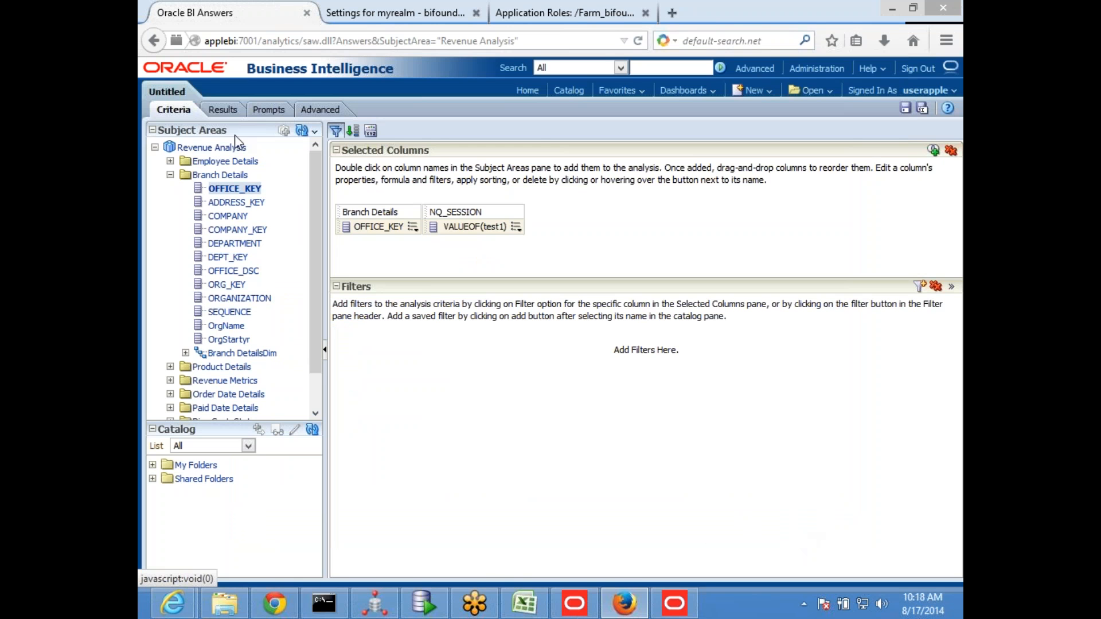
{"action": "left_click", "coordinate": [223, 109]}
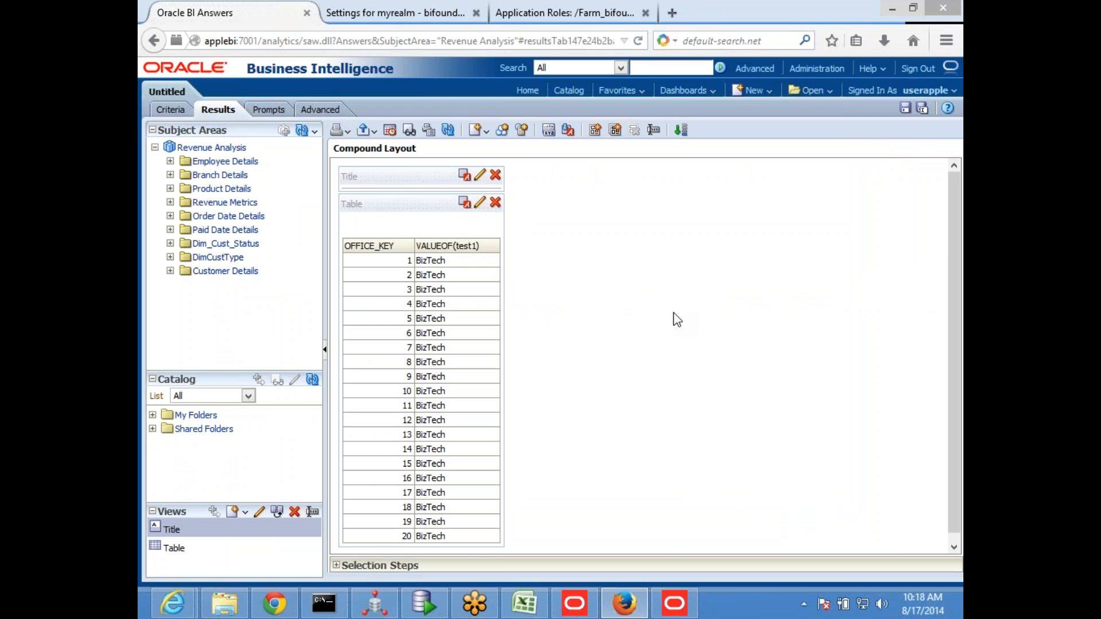
In the Administration Tool's Variable Manager, open SessRowwise and check its variable target options without changing them
{"action": "left_click", "coordinate": [674, 603]}
{"action": "left_click", "coordinate": [245, 26]}
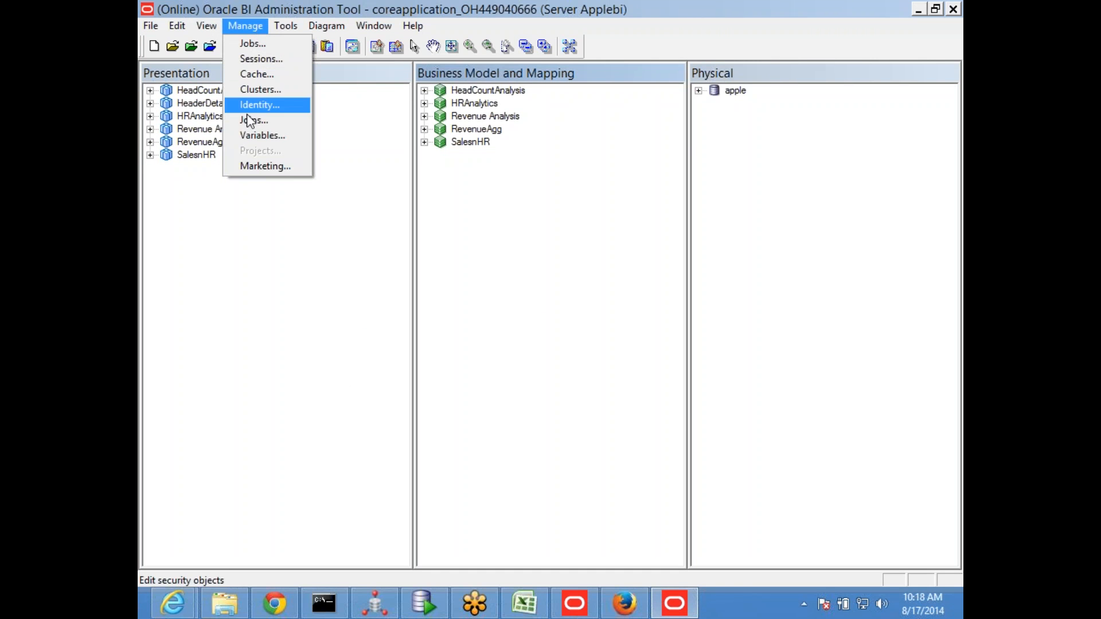
{"action": "left_click", "coordinate": [274, 134]}
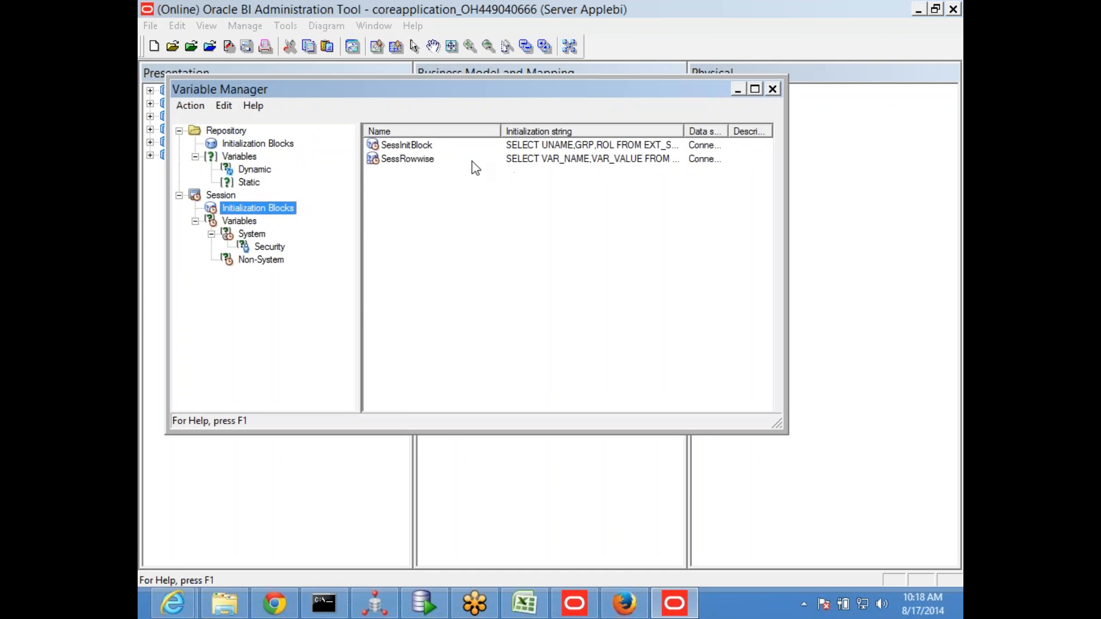
{"action": "double_click", "coordinate": [411, 160]}
{"action": "left_click", "coordinate": [549, 297]}
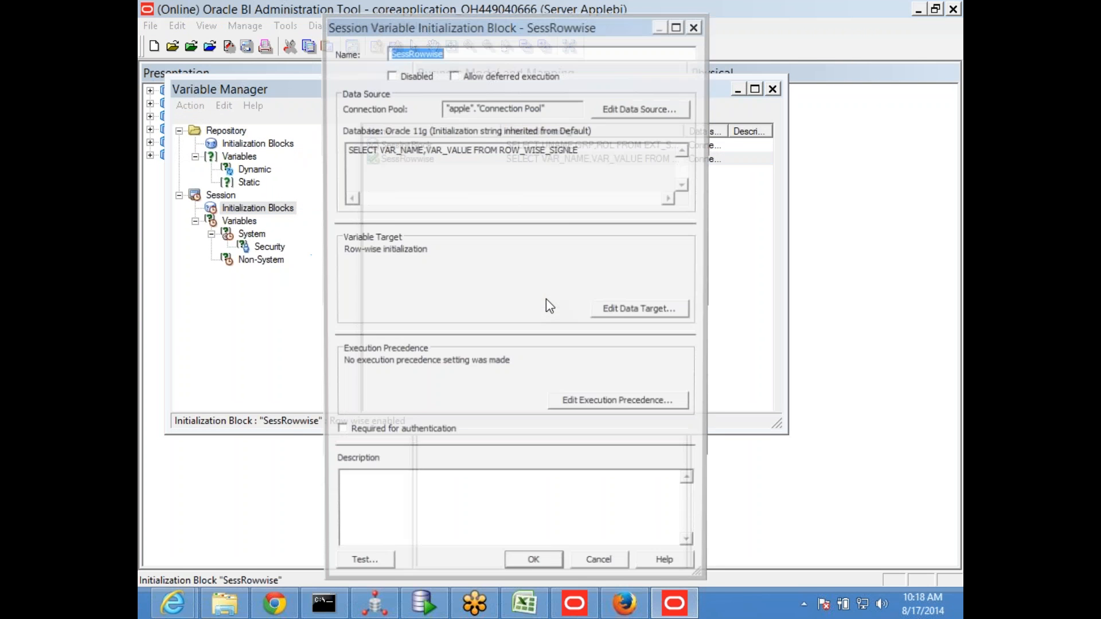
{"action": "left_click", "coordinate": [640, 310]}
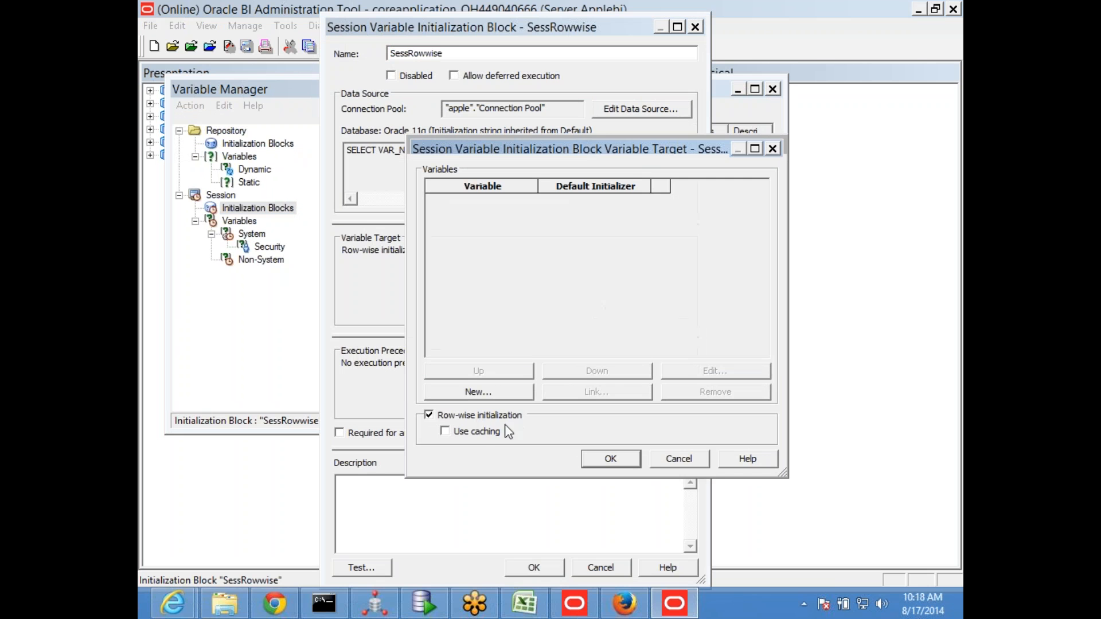
{"action": "left_click", "coordinate": [679, 459]}
Highlight SessRowwise's initialization query, and run the matching ROW_WISE_SIGNLE statement in SQL Developer for comparison
{"action": "left_click_drag", "start_coordinate": [594, 152], "coordinate": [344, 152]}
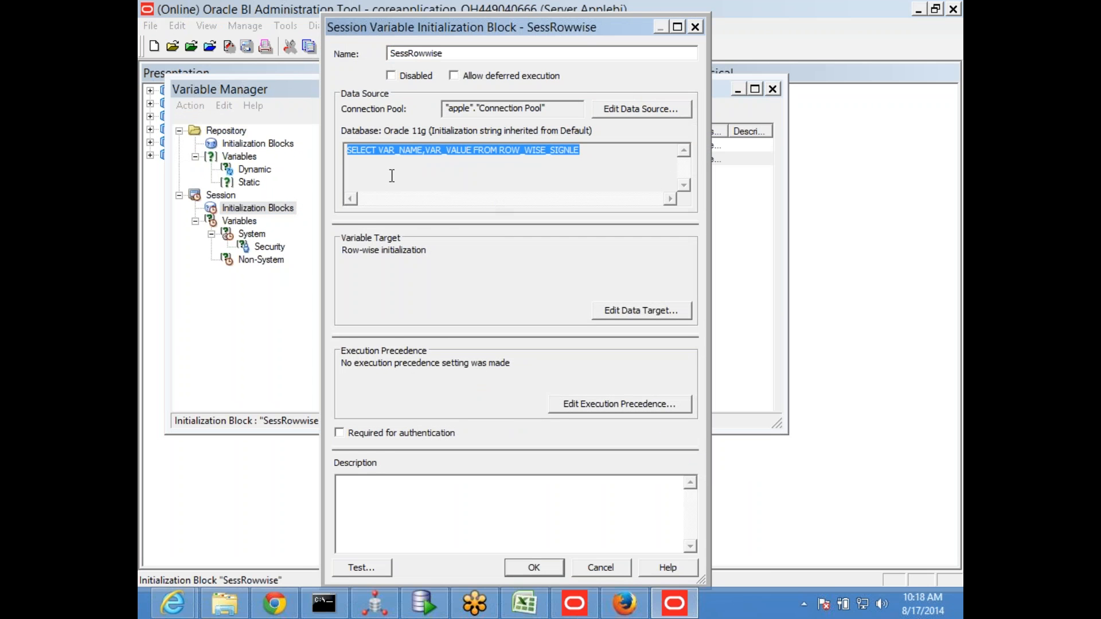
{"action": "left_click", "coordinate": [424, 604]}
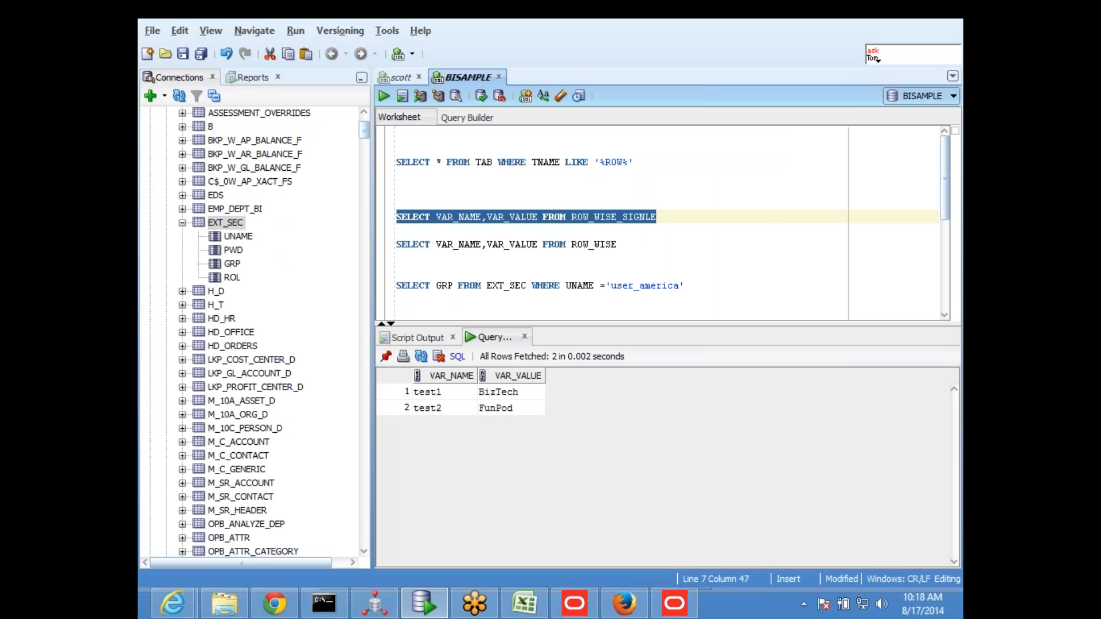
{"action": "left_click", "coordinate": [384, 95]}
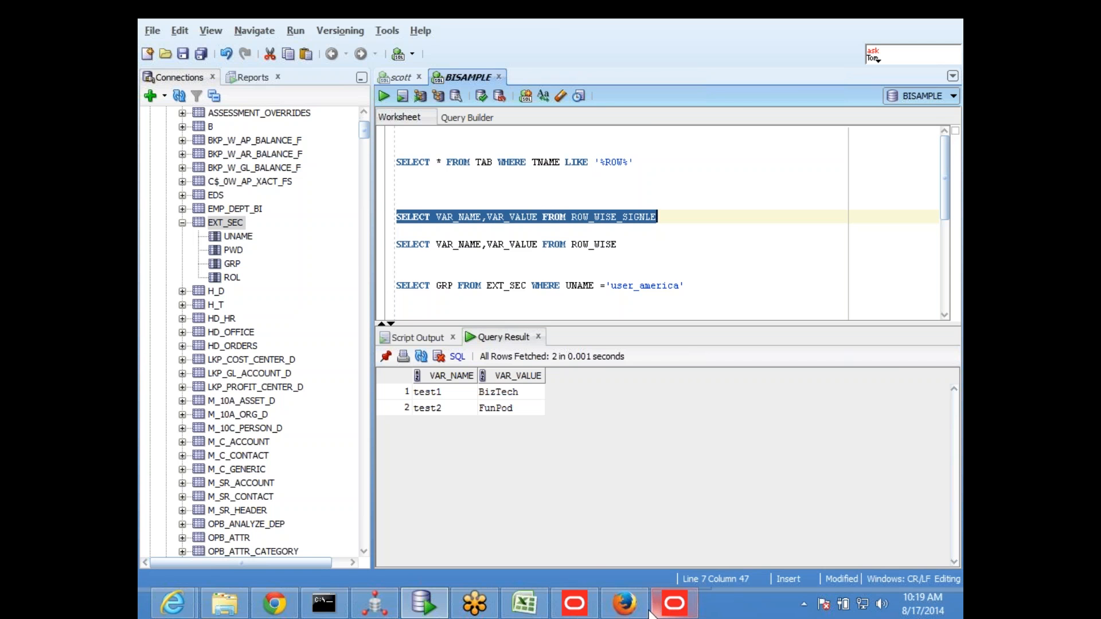
In Answers, change the session variable column's formula to VALUEOF(NQ_SESSION.test2) and show the analysis results
{"action": "left_click", "coordinate": [624, 603]}
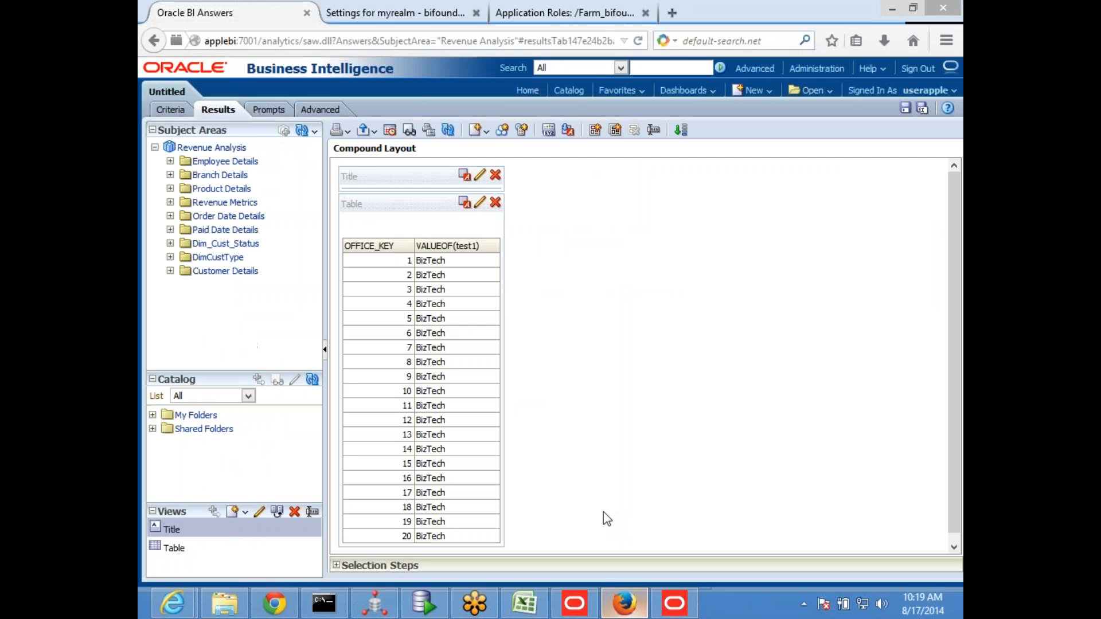
{"action": "left_click", "coordinate": [172, 109]}
{"action": "left_click", "coordinate": [516, 226]}
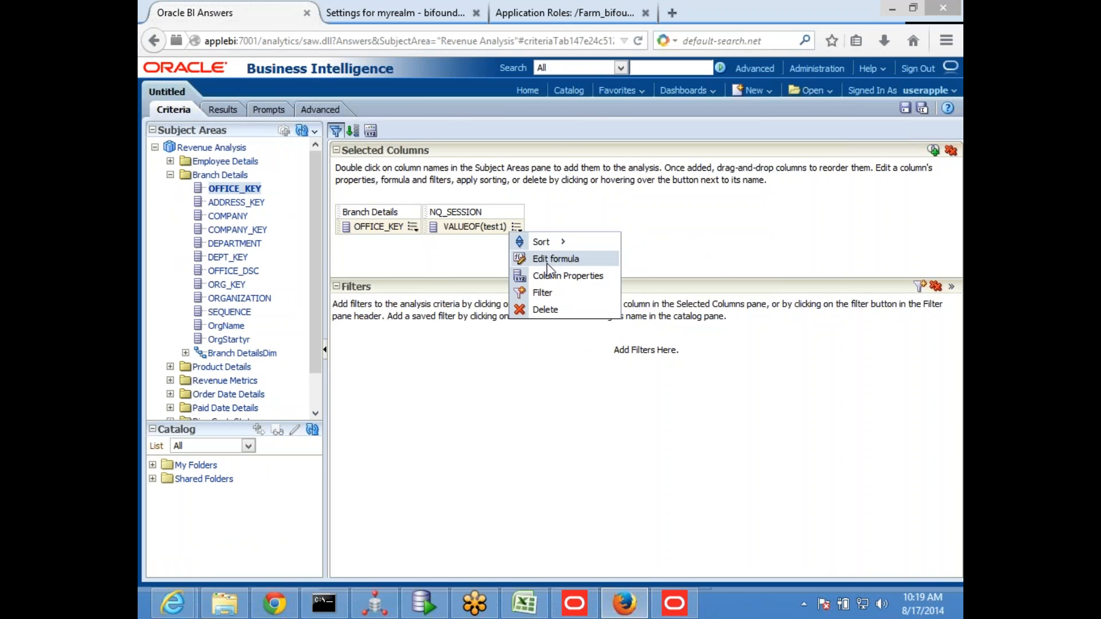
{"action": "left_click", "coordinate": [554, 258]}
{"action": "left_click", "coordinate": [612, 344]}
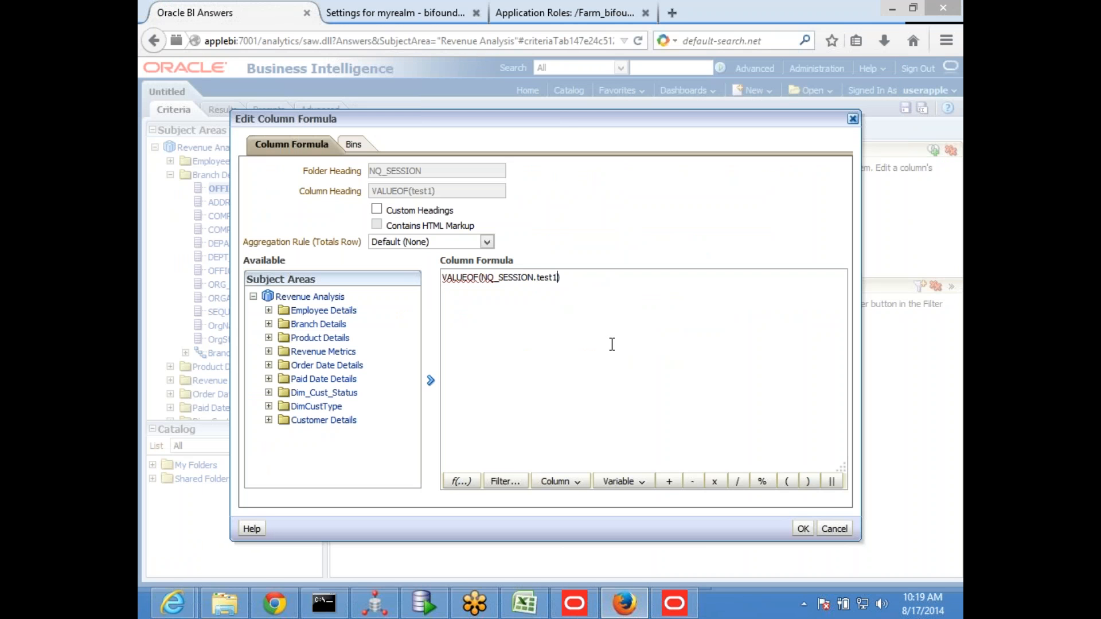
{"action": "key", "text": "BackSpace"}
{"action": "type", "text": "2"}
{"action": "left_click", "coordinate": [802, 529]}
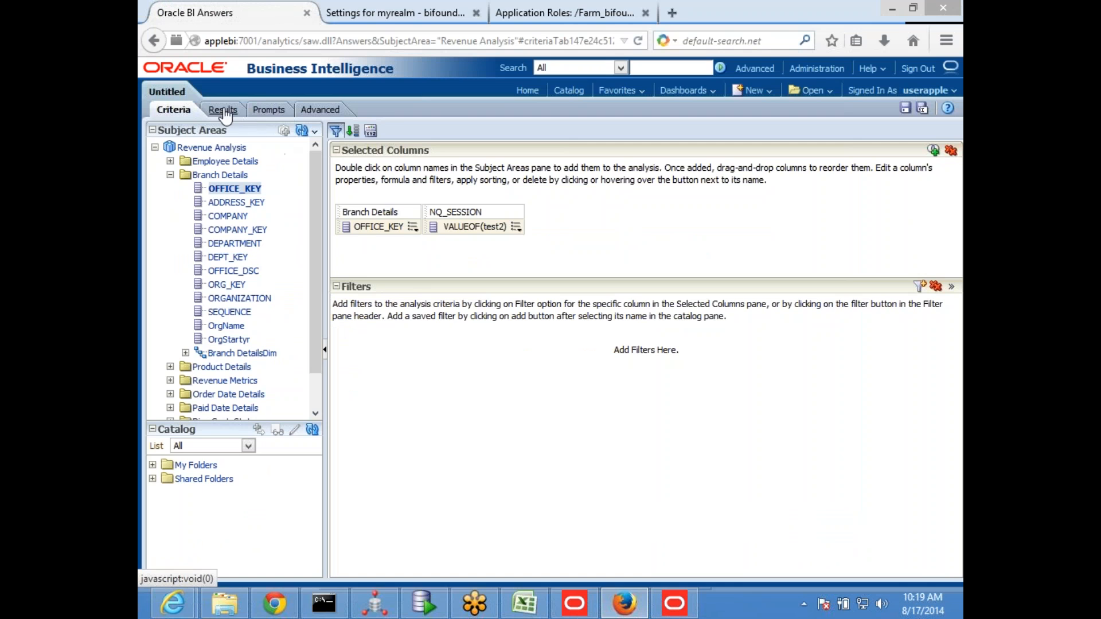
{"action": "left_click", "coordinate": [223, 109]}
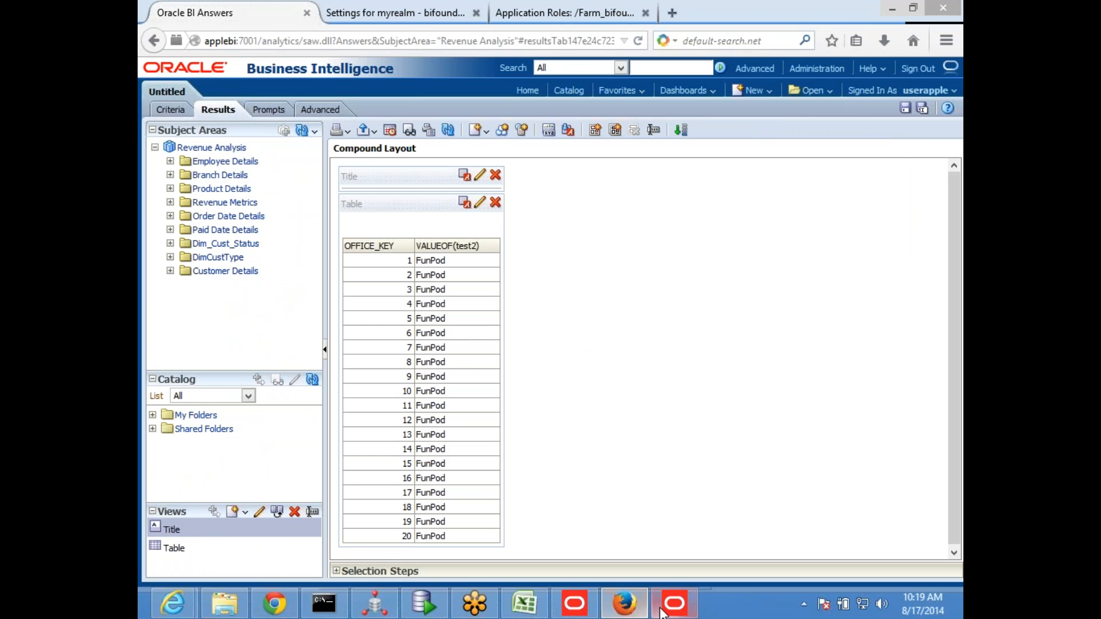
In SQL Developer, check the test2 value from ROW_WISE_SIGNLE, and run SELECT VAR_NAME,VAR_VALUE FROM ROW_WISE
{"action": "left_click", "coordinate": [423, 603]}
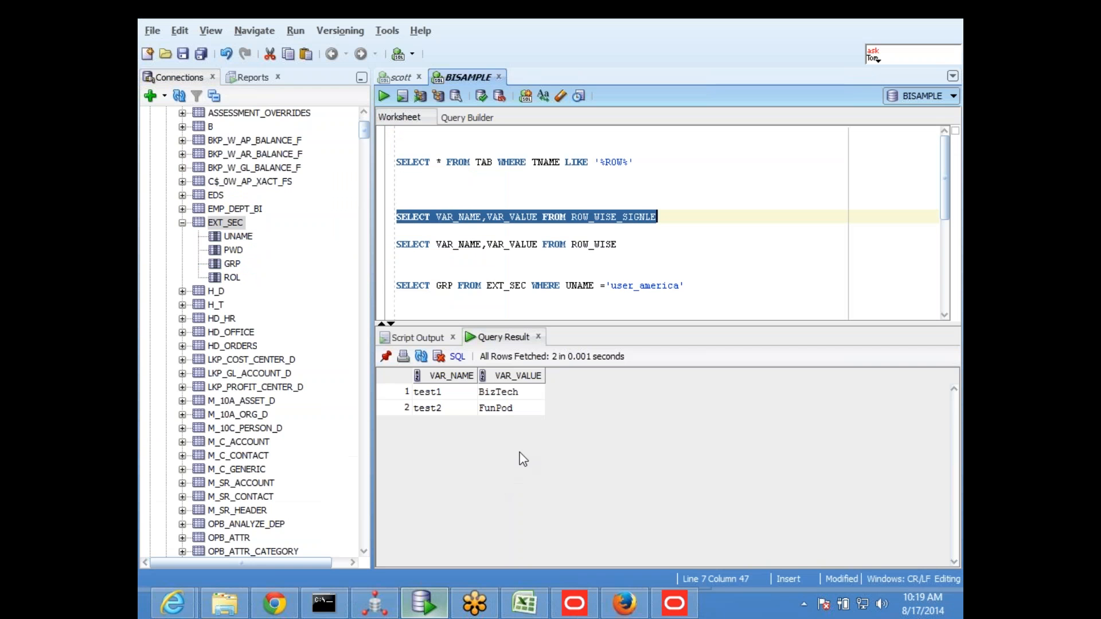
{"action": "left_click", "coordinate": [510, 412]}
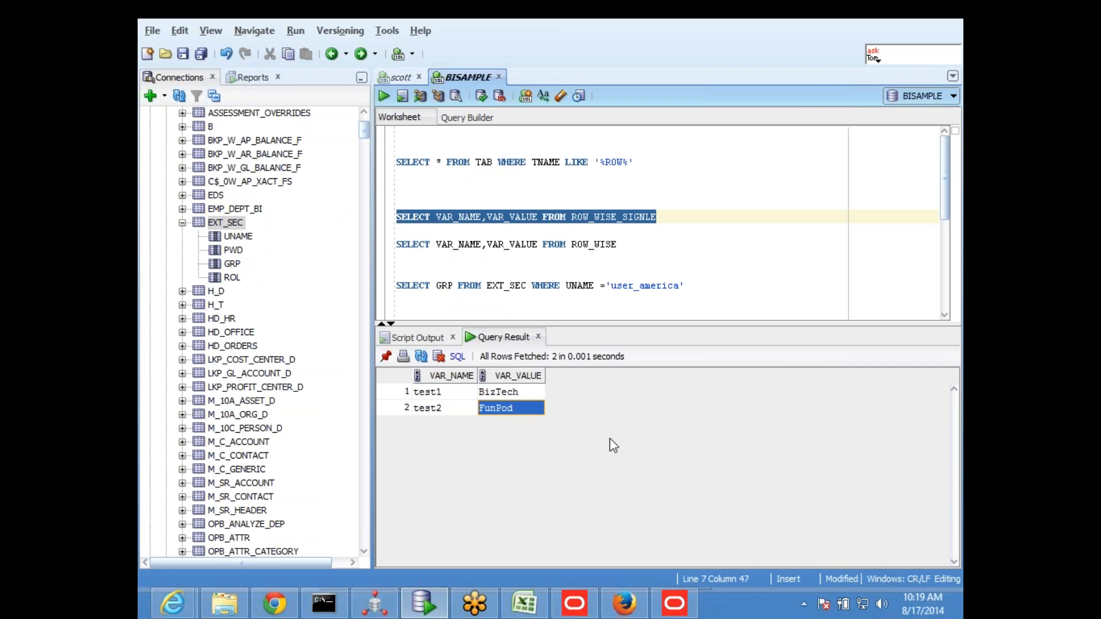
{"action": "left_click_drag", "start_coordinate": [631, 244], "coordinate": [396, 245]}
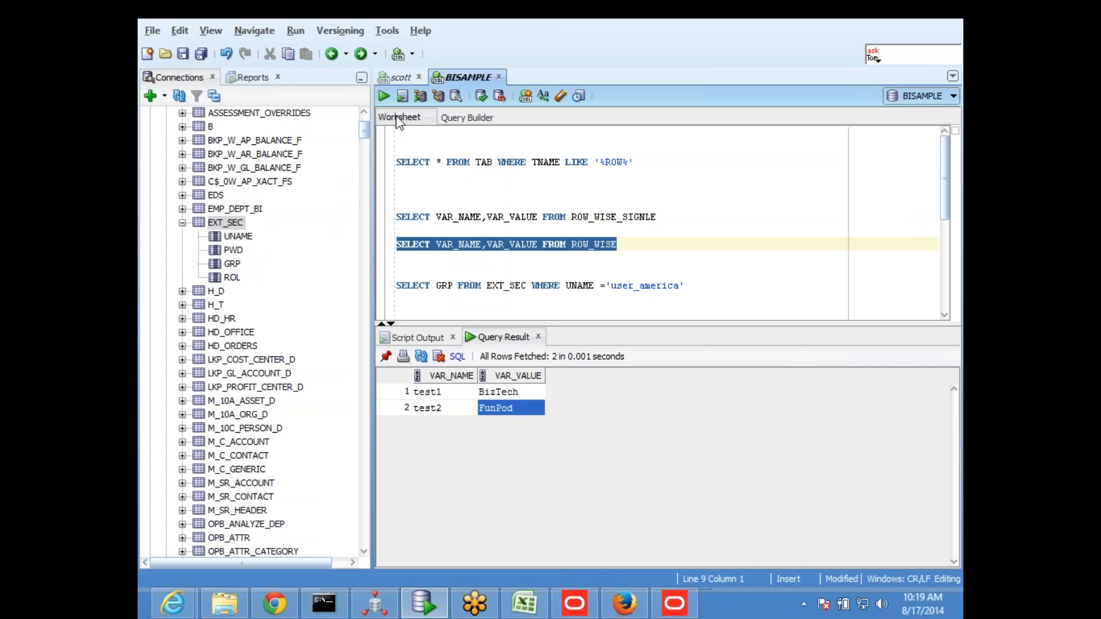
{"action": "left_click", "coordinate": [382, 96]}
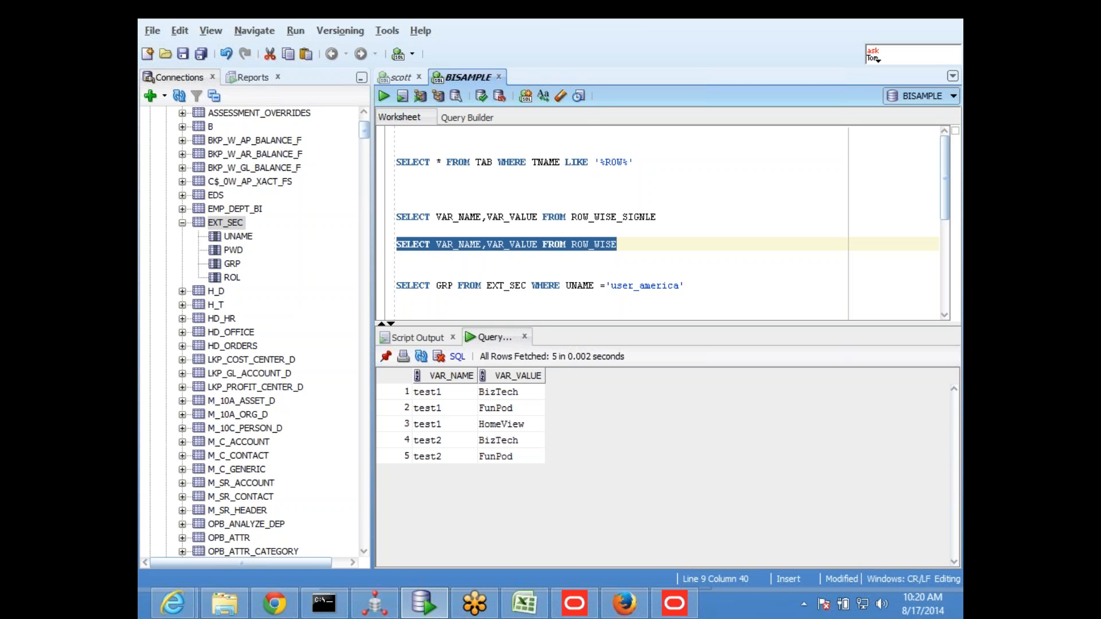
In the Administration Tool, replace SessRowwise's initialization string with SELECT VAR_NAME,VAR_VALUE FROM ROW_WISE, copied from SQL Developer
{"action": "left_click", "coordinate": [674, 603]}
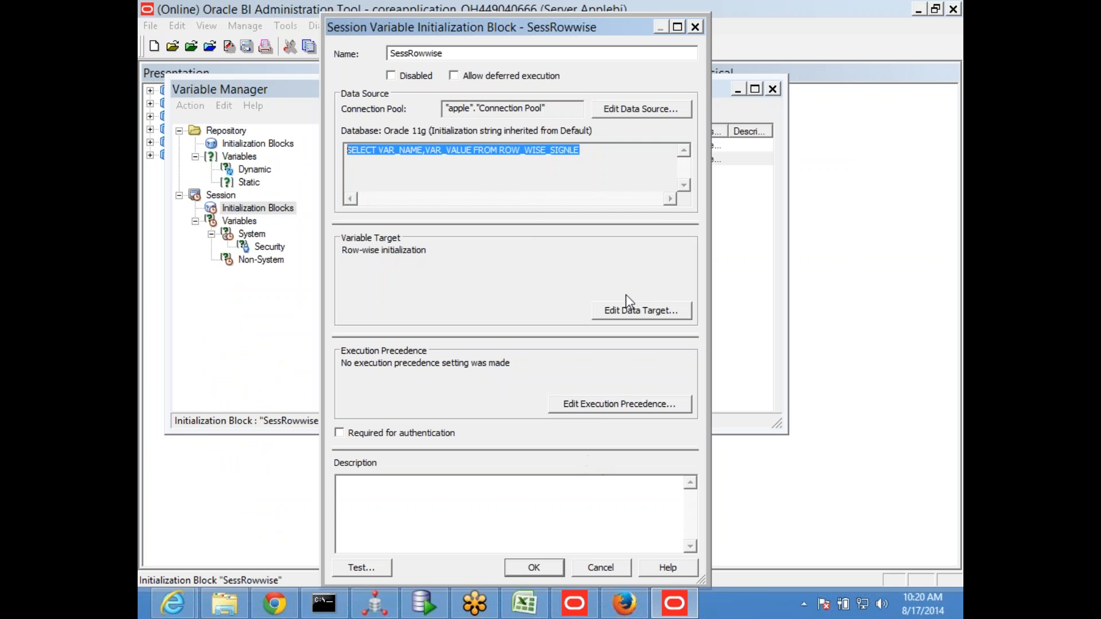
{"action": "left_click", "coordinate": [641, 109]}
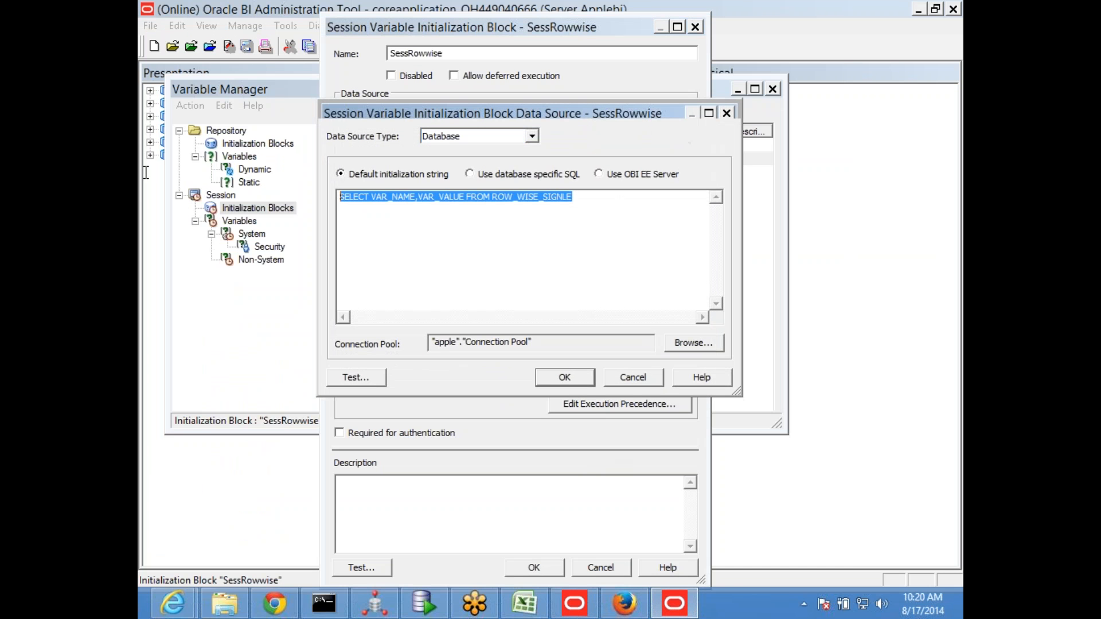
{"action": "key", "text": "End"}
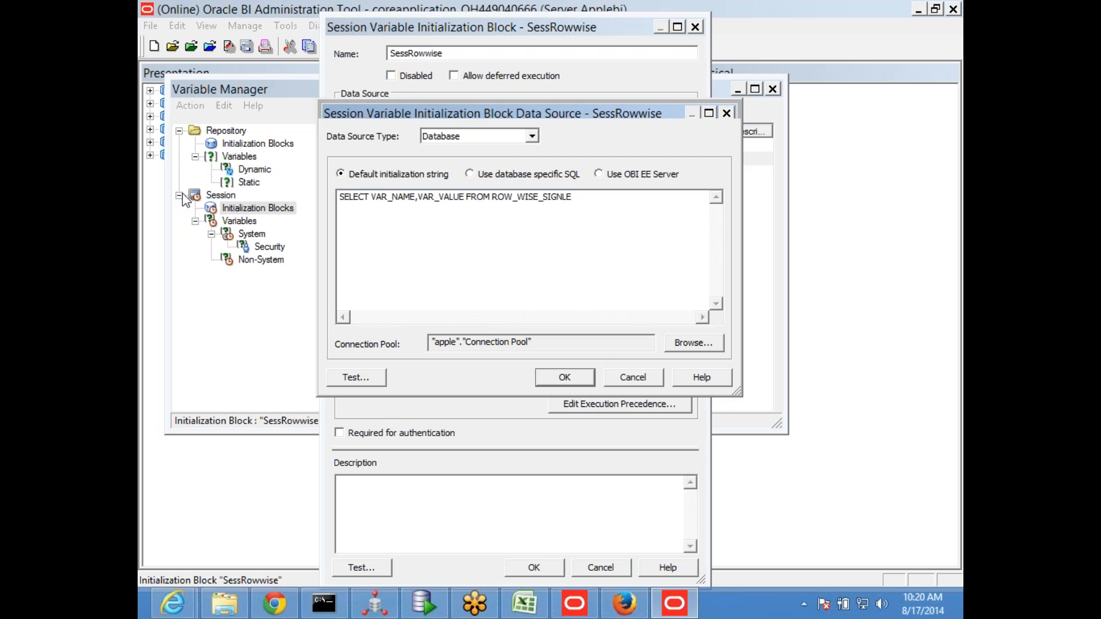
{"action": "left_click", "coordinate": [419, 606]}
{"action": "left_click", "coordinate": [597, 260]}
{"action": "left_click_drag", "start_coordinate": [635, 245], "coordinate": [396, 245]}
{"action": "key", "text": "ctrl+c"}
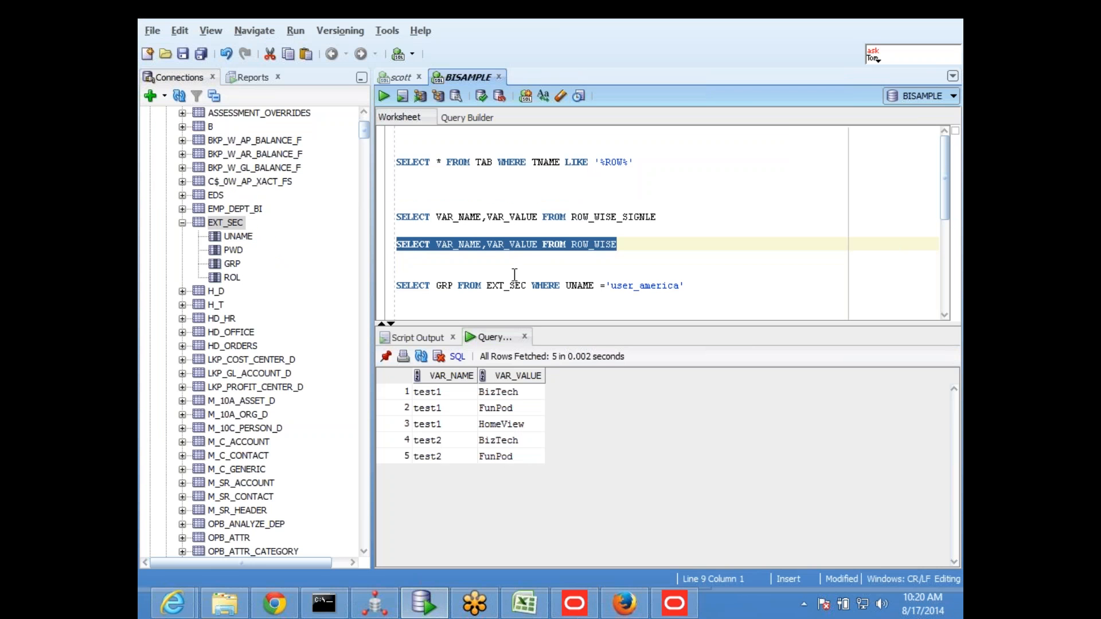
{"action": "key", "text": "alt+Tab"}
{"action": "left_click_drag", "start_coordinate": [614, 195], "coordinate": [217, 191]}
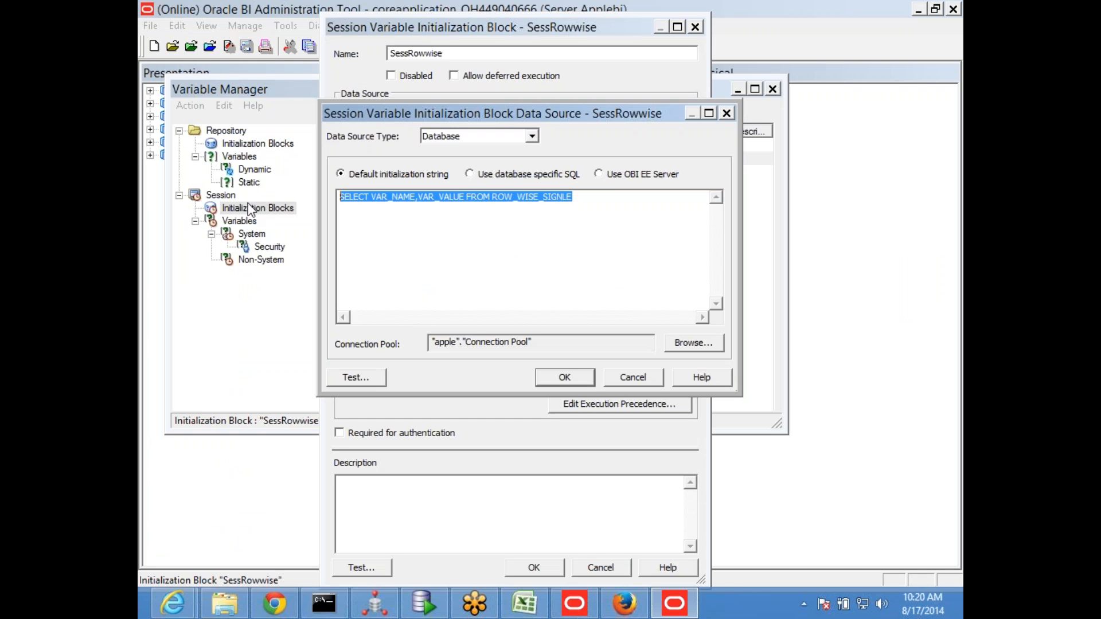
{"action": "key", "text": "ctrl+v"}
{"action": "left_click", "coordinate": [564, 377]}
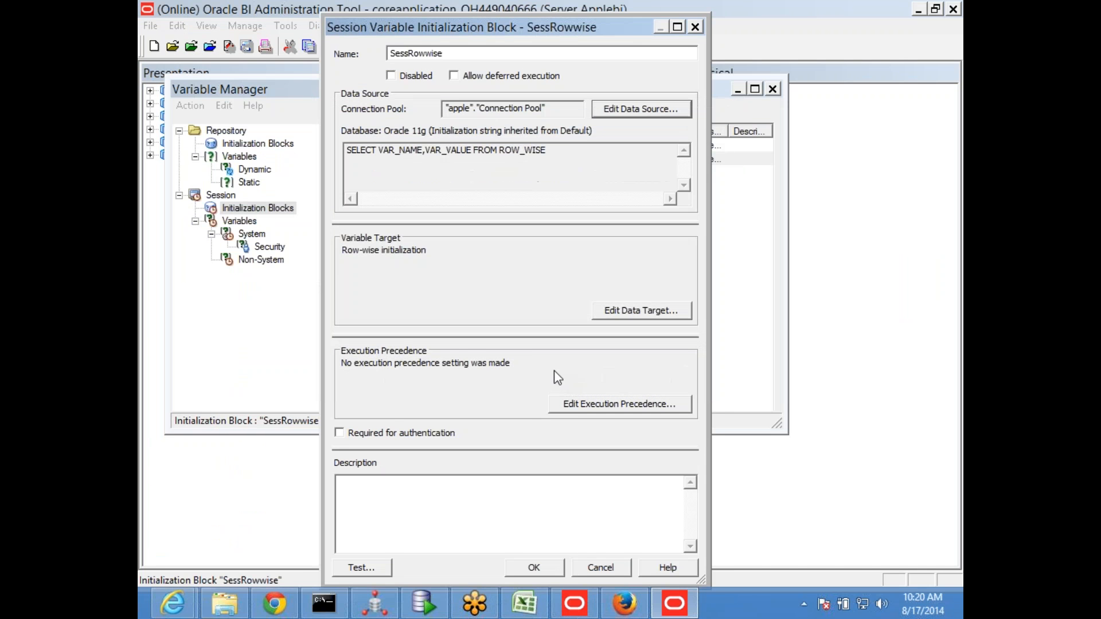
{"action": "left_click", "coordinate": [527, 565]}
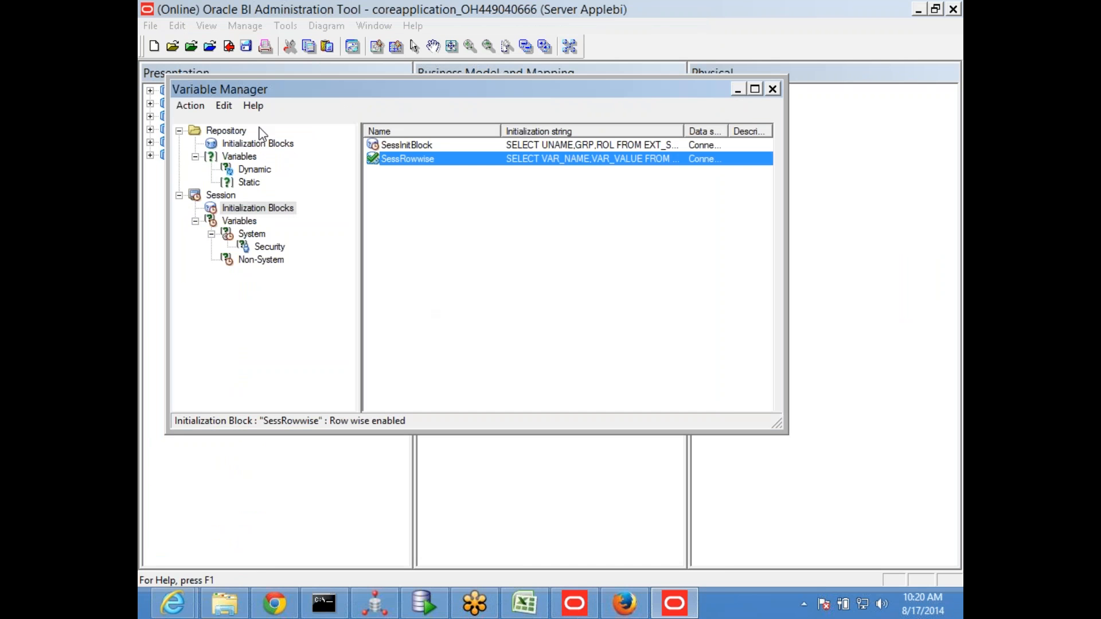
Close the Variable Manager and save the repository with a global consistency check, dismissing the check results
{"action": "left_click", "coordinate": [772, 89]}
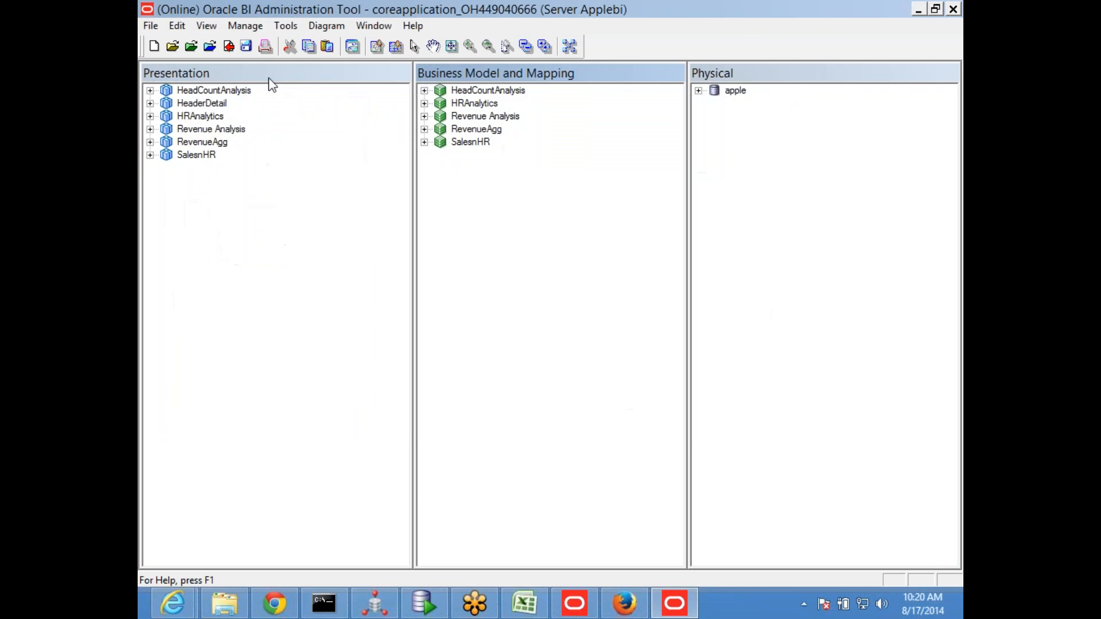
{"action": "left_click", "coordinate": [246, 46]}
{"action": "left_click", "coordinate": [581, 334]}
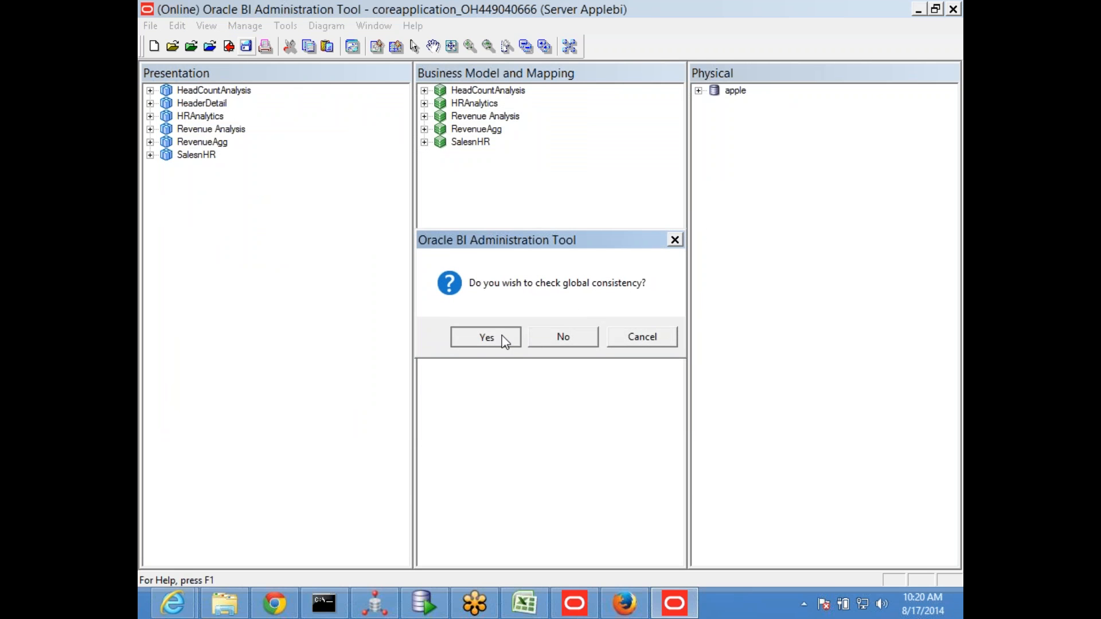
{"action": "left_click", "coordinate": [487, 337]}
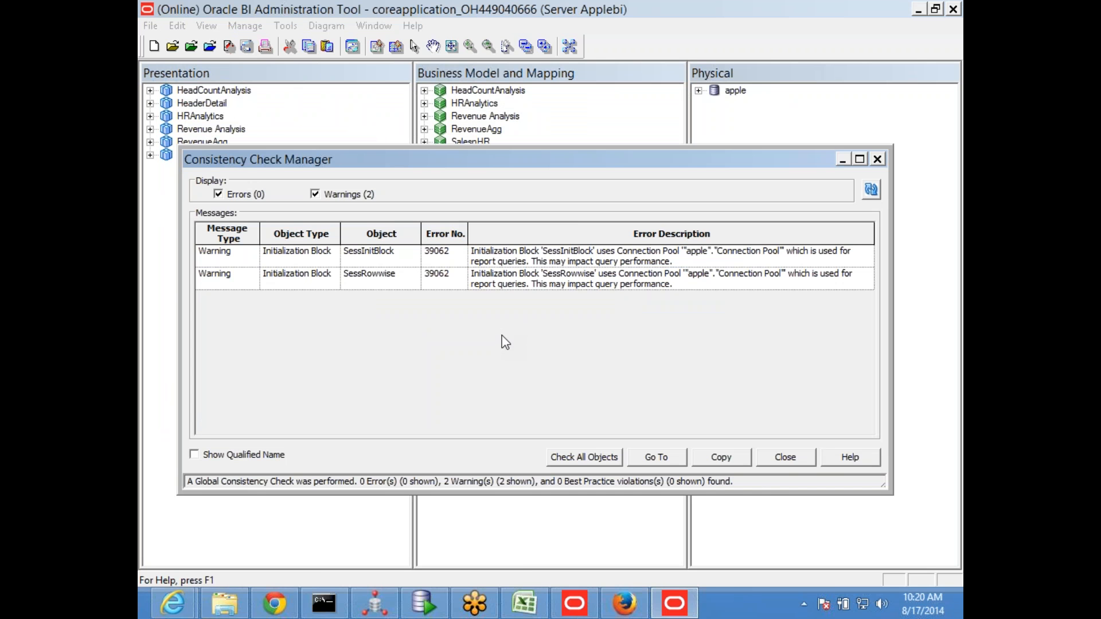
{"action": "left_click", "coordinate": [785, 457]}
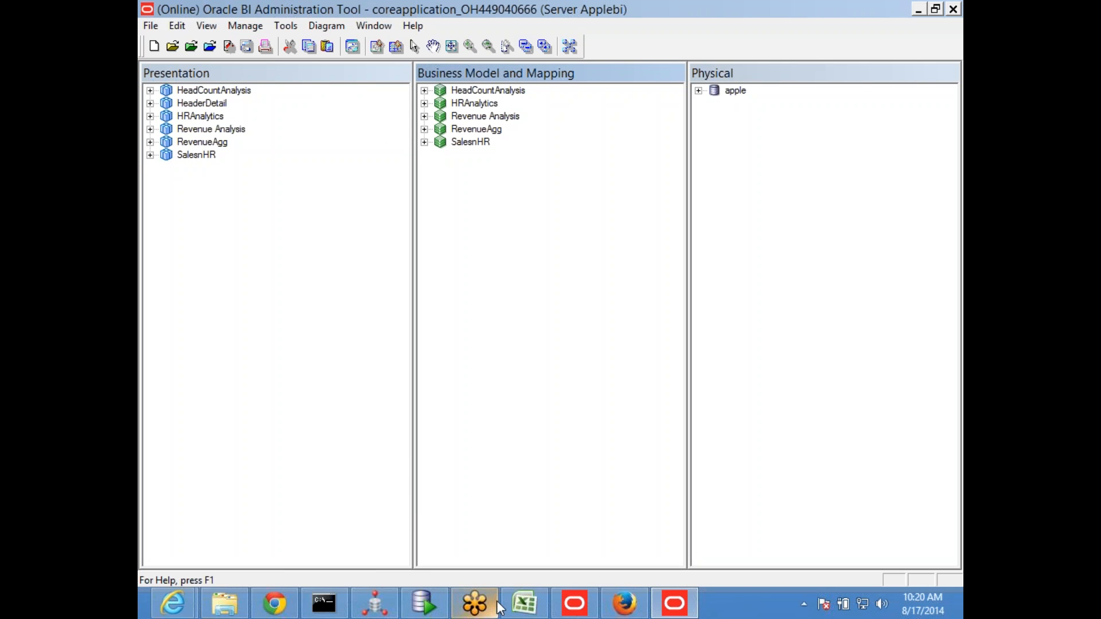
Switch to the BI web application's Administration page and reload files and metadata
{"action": "mouse_move", "coordinate": [451, 602]}
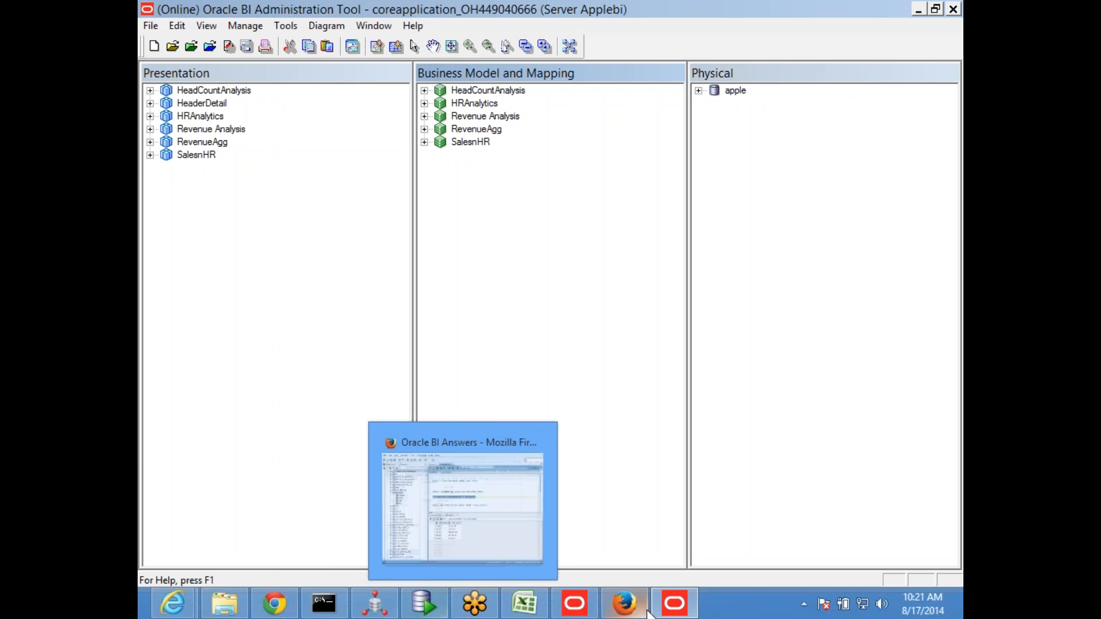
{"action": "left_click", "coordinate": [625, 603]}
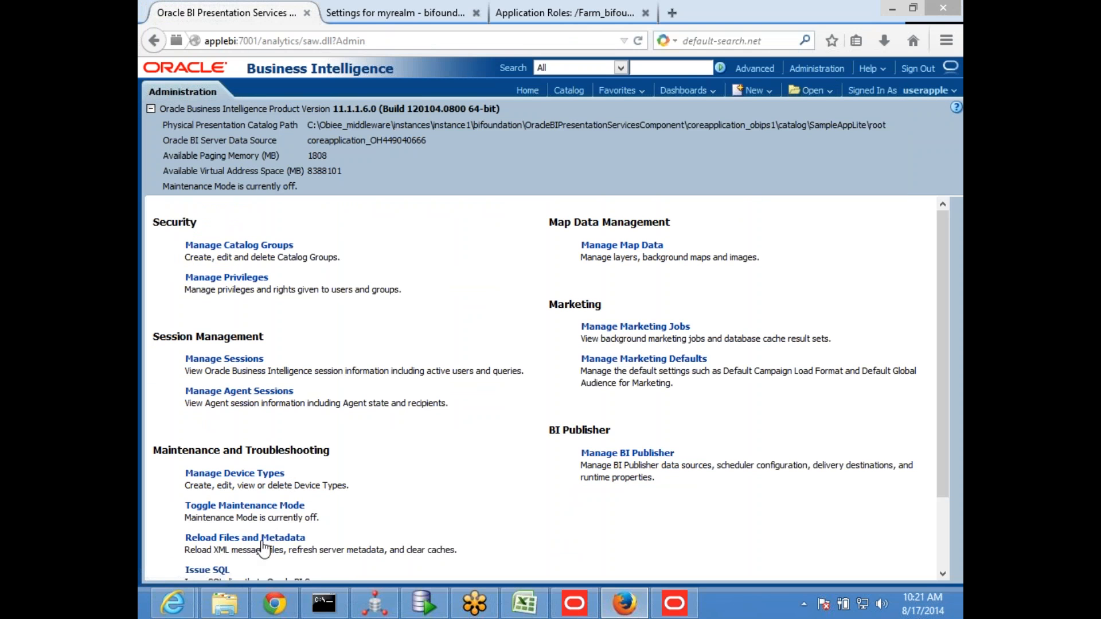
{"action": "left_click", "coordinate": [262, 539]}
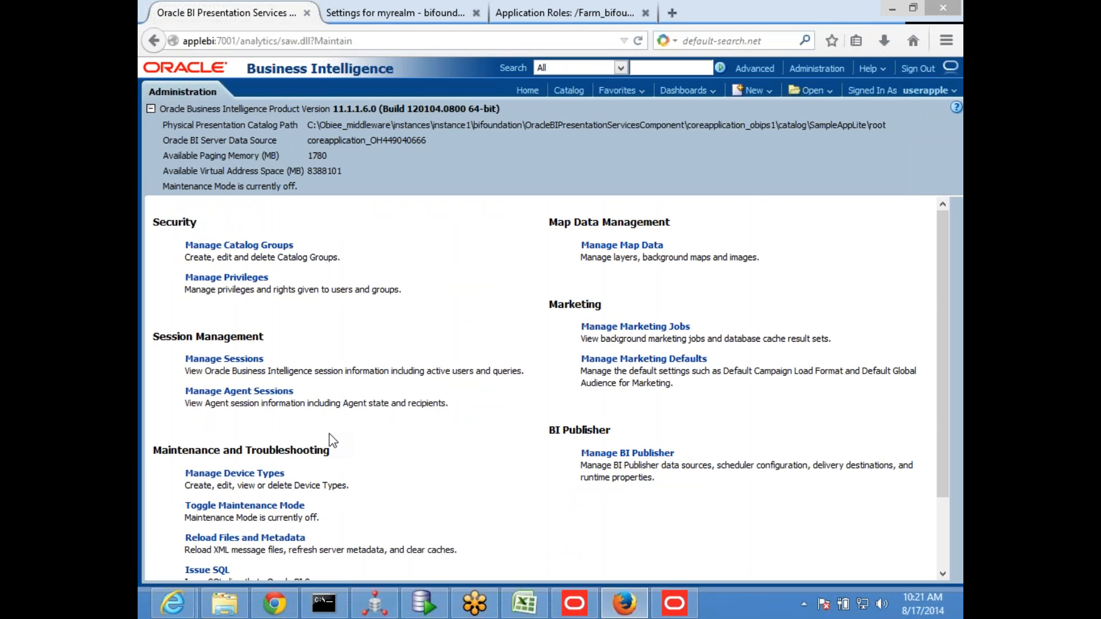
Sign out of Oracle Business Intelligence and sign in again as userapple with the account password
{"action": "left_click", "coordinate": [922, 70]}
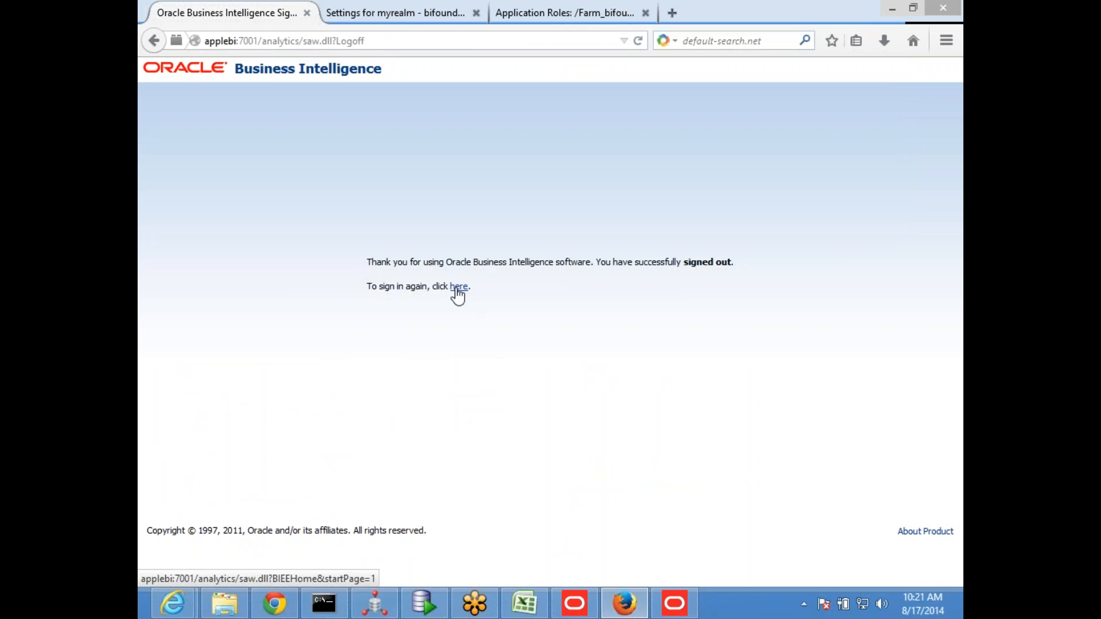
{"action": "left_click", "coordinate": [454, 287]}
{"action": "left_click", "coordinate": [507, 230]}
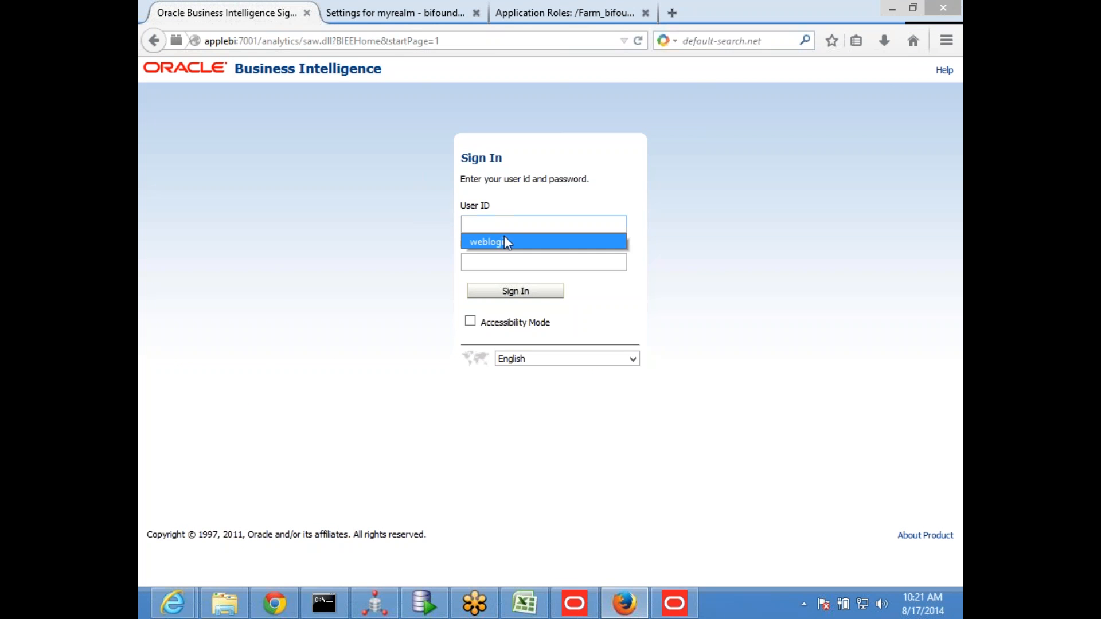
{"action": "left_click", "coordinate": [506, 230]}
{"action": "type", "text": "userapple"}
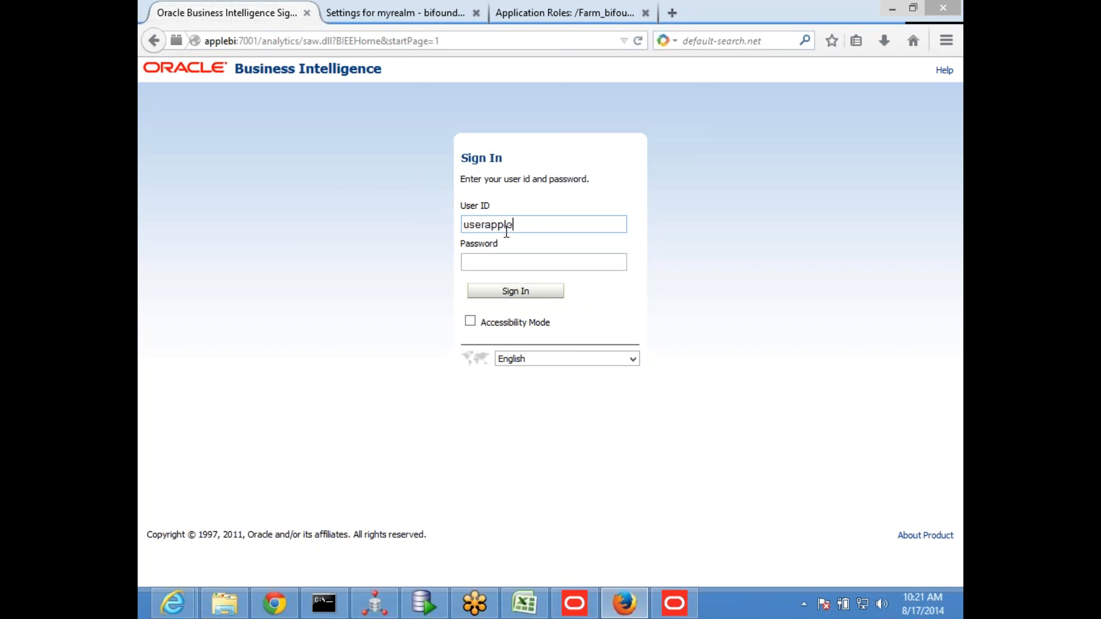
{"action": "key", "text": "Tab"}
{"action": "type", "text": "welcome1"}
{"action": "key", "text": "Return"}
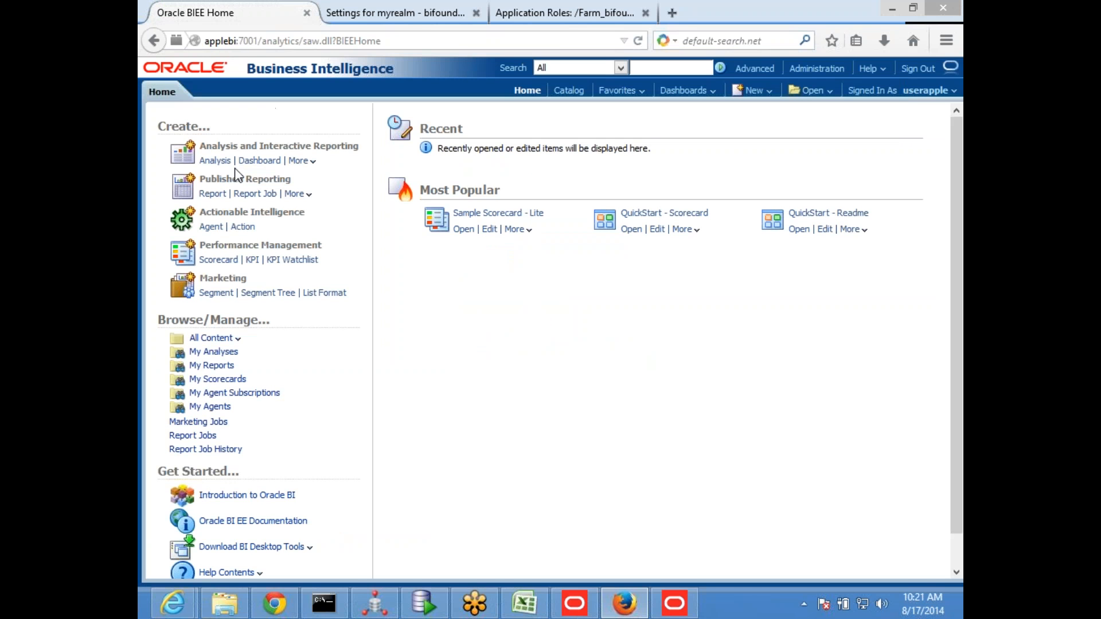
Create a new analysis on the Revenue Analysis subject area and add Branch Details' OFFICE_KEY column twice
{"action": "left_click", "coordinate": [768, 93]}
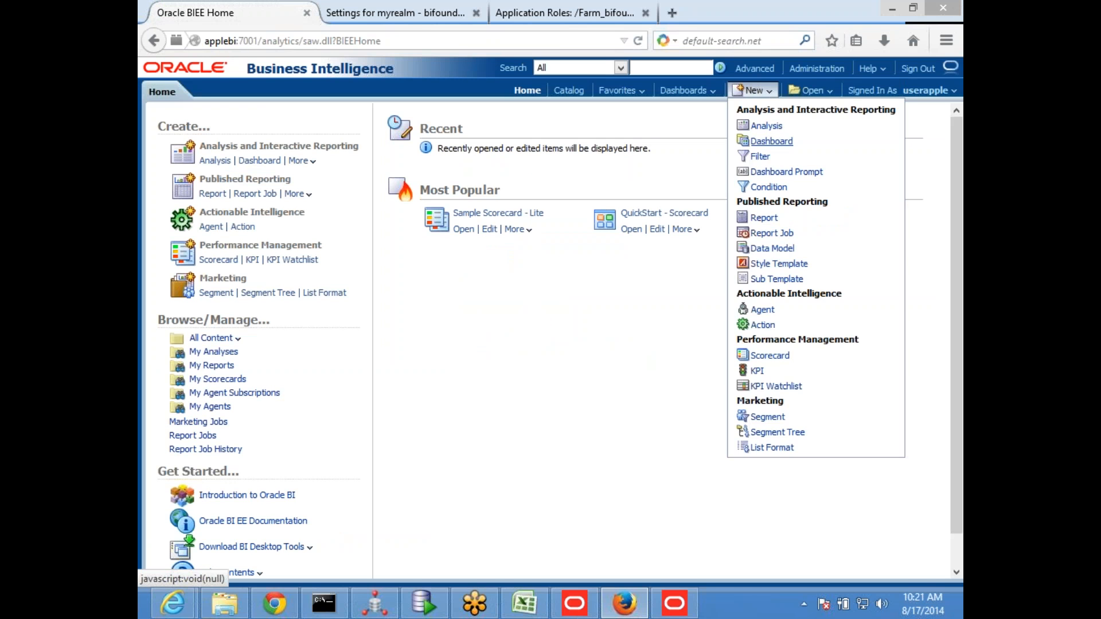
{"action": "left_click", "coordinate": [767, 126]}
{"action": "left_click", "coordinate": [756, 207]}
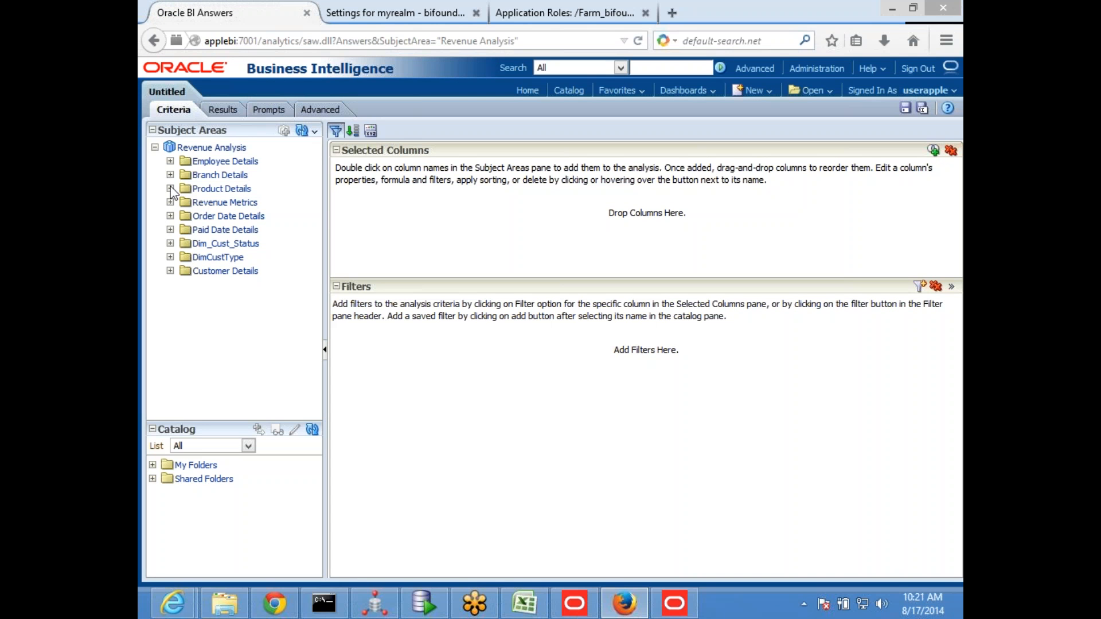
{"action": "left_click", "coordinate": [170, 271]}
{"action": "left_click", "coordinate": [171, 271]}
{"action": "left_click", "coordinate": [170, 174]}
{"action": "double_click", "coordinate": [236, 191]}
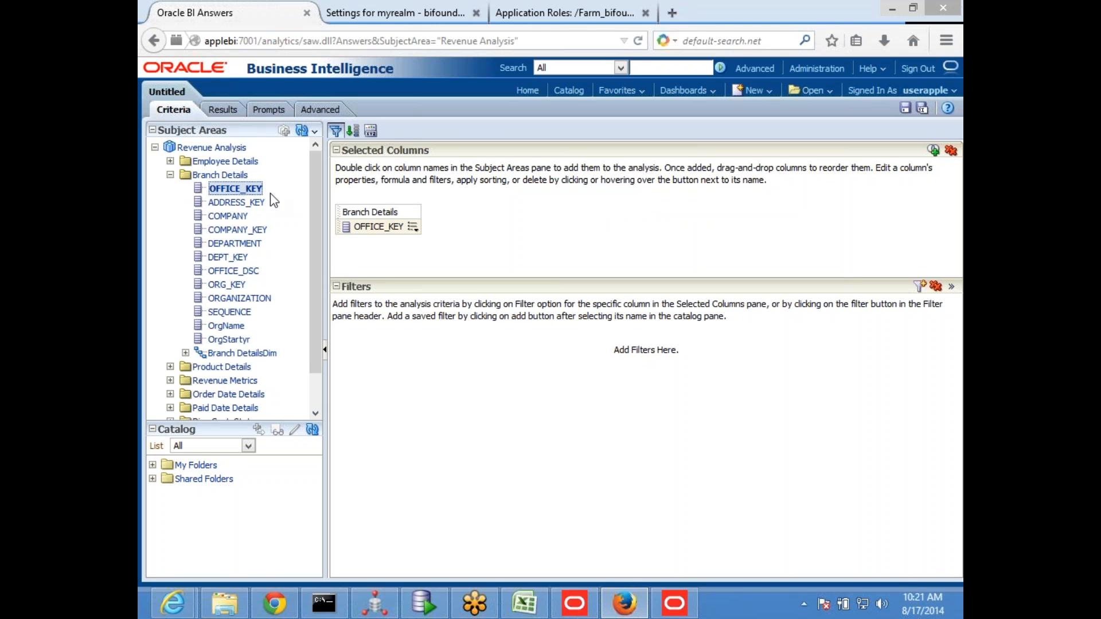
{"action": "double_click", "coordinate": [239, 193]}
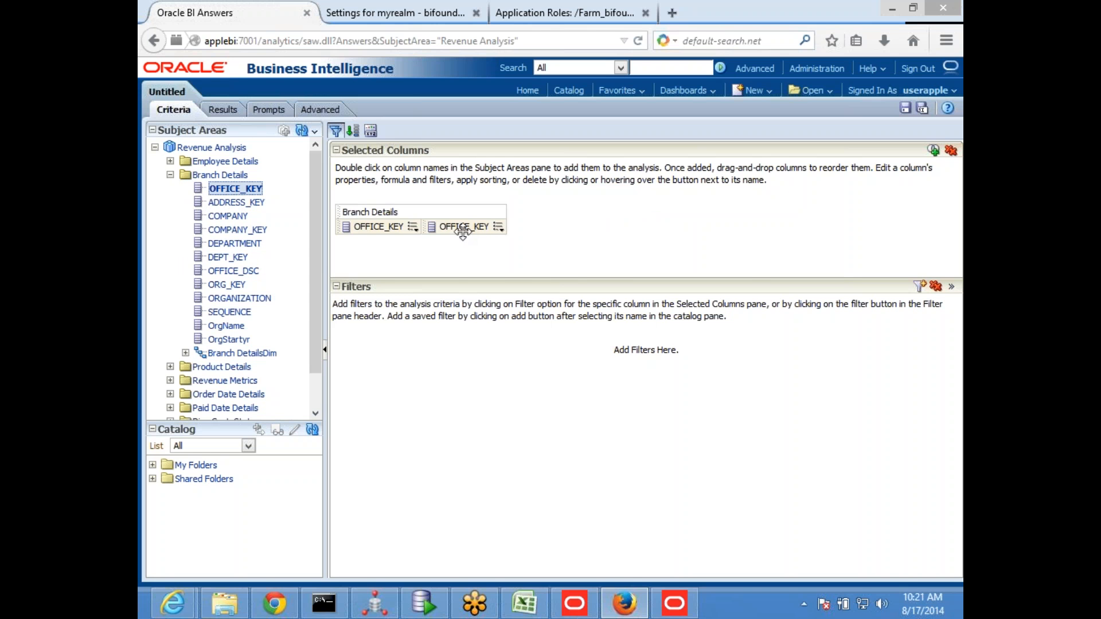
Try to replace the second OFFICE_KEY column's formula with the session variable test1, VALUEOF(NQ_SESSION.test1)
{"action": "left_click", "coordinate": [498, 228]}
{"action": "left_click", "coordinate": [538, 259]}
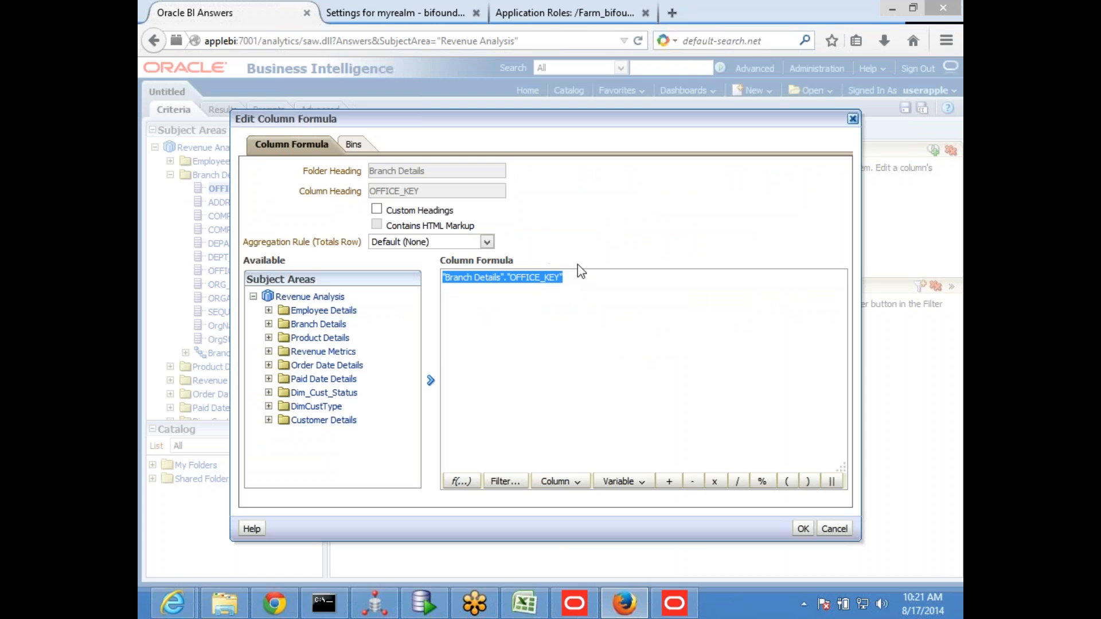
{"action": "key", "text": "Delete"}
{"action": "left_click", "coordinate": [622, 482]}
{"action": "left_click", "coordinate": [636, 496]}
{"action": "type", "text": "test1"}
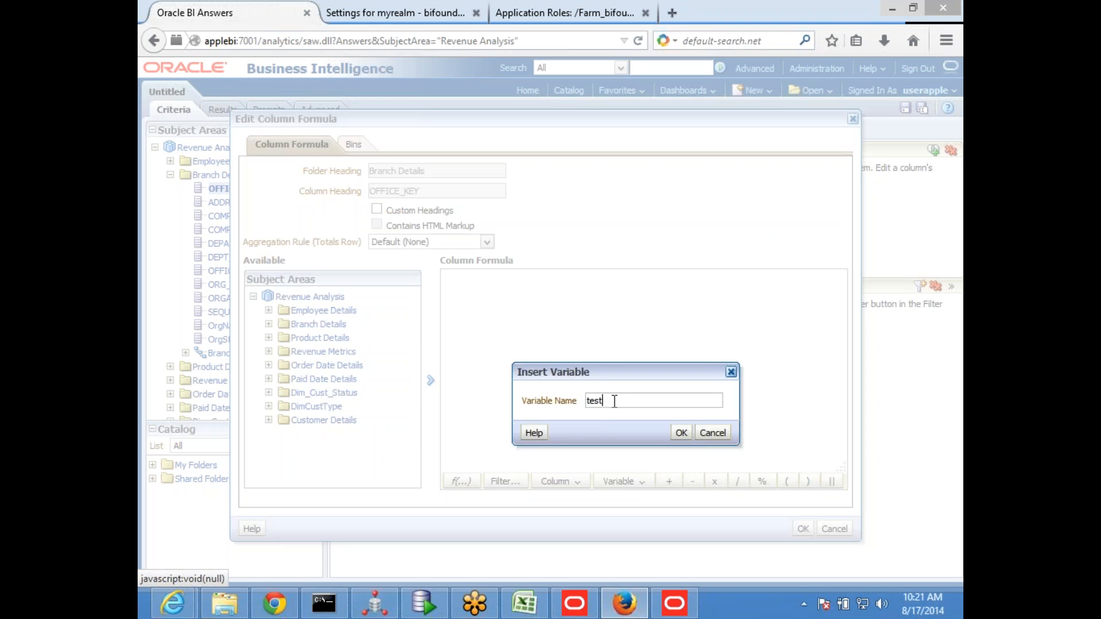
{"action": "left_click", "coordinate": [681, 433]}
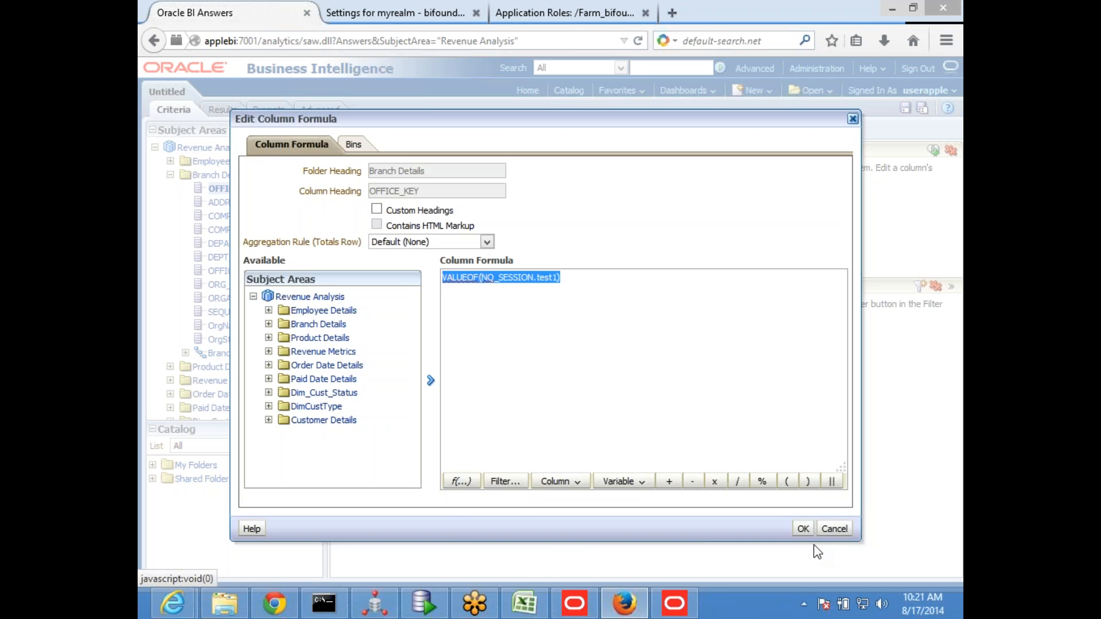
{"action": "left_click", "coordinate": [801, 529]}
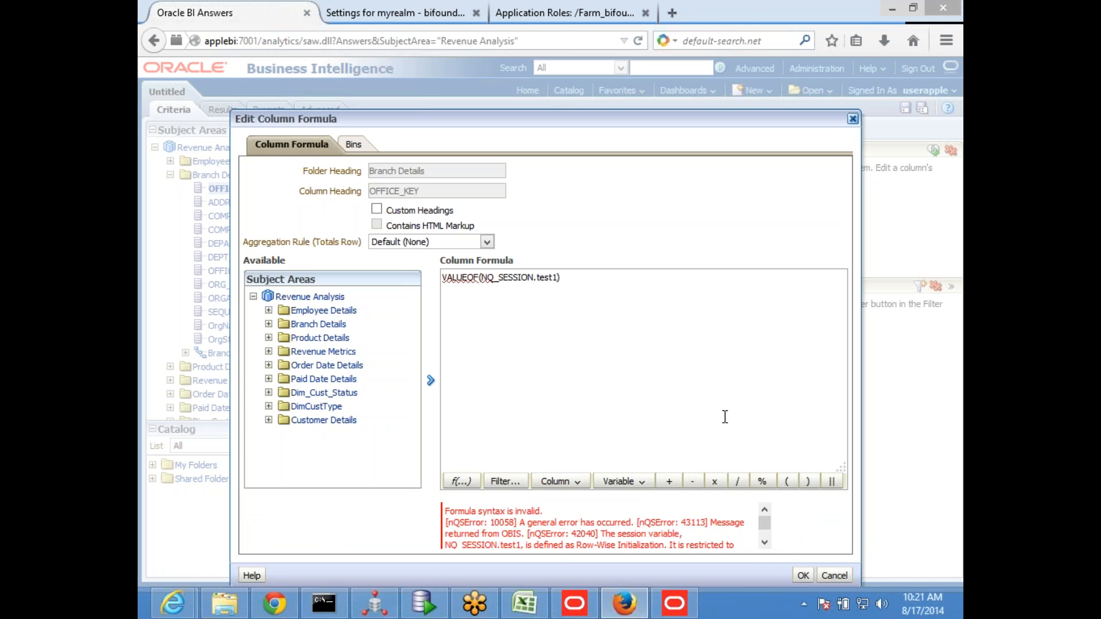
Read the rest of the formula error, discard the formula edit and delete the second OFFICE_KEY column
{"action": "scroll", "coordinate": [766, 545], "scroll_direction": "down", "scroll_amount": 2}
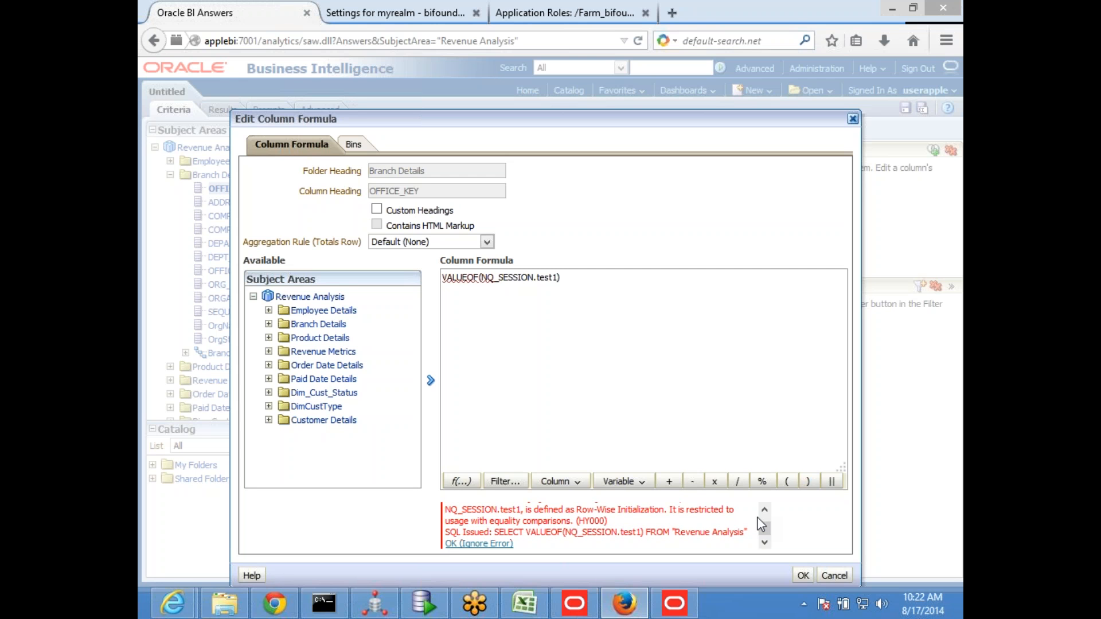
{"action": "left_click", "coordinate": [832, 575]}
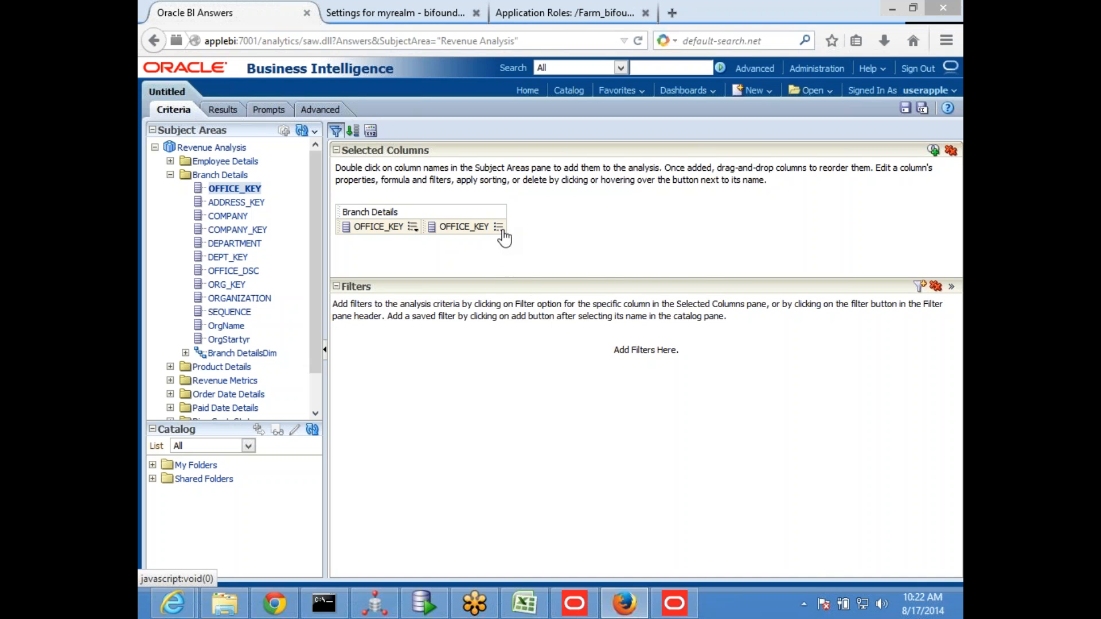
{"action": "left_click", "coordinate": [497, 227]}
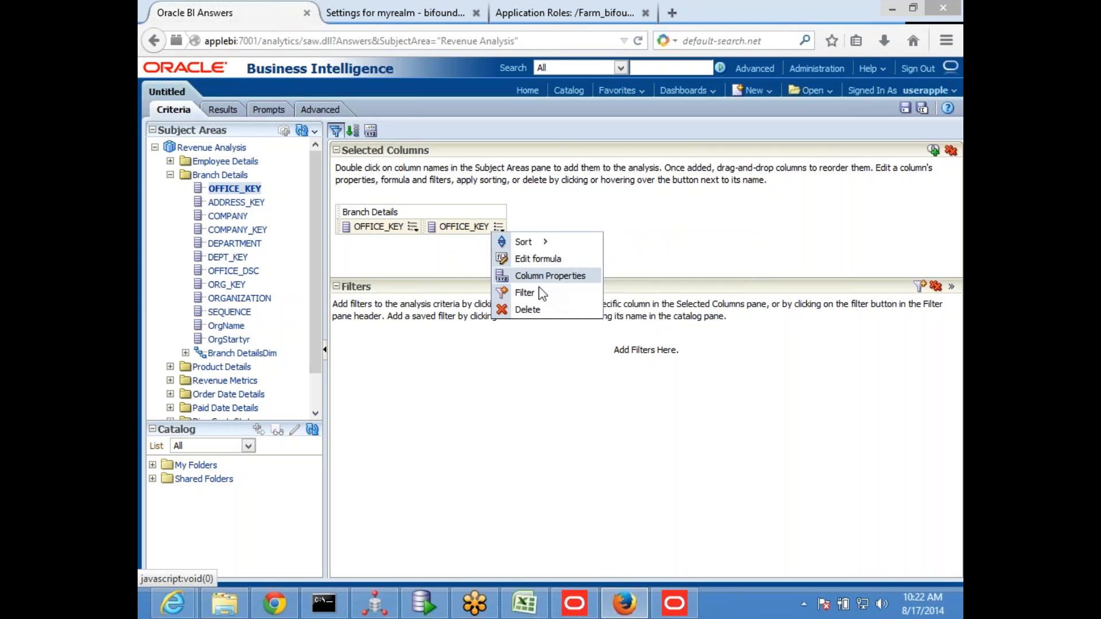
{"action": "left_click", "coordinate": [528, 310]}
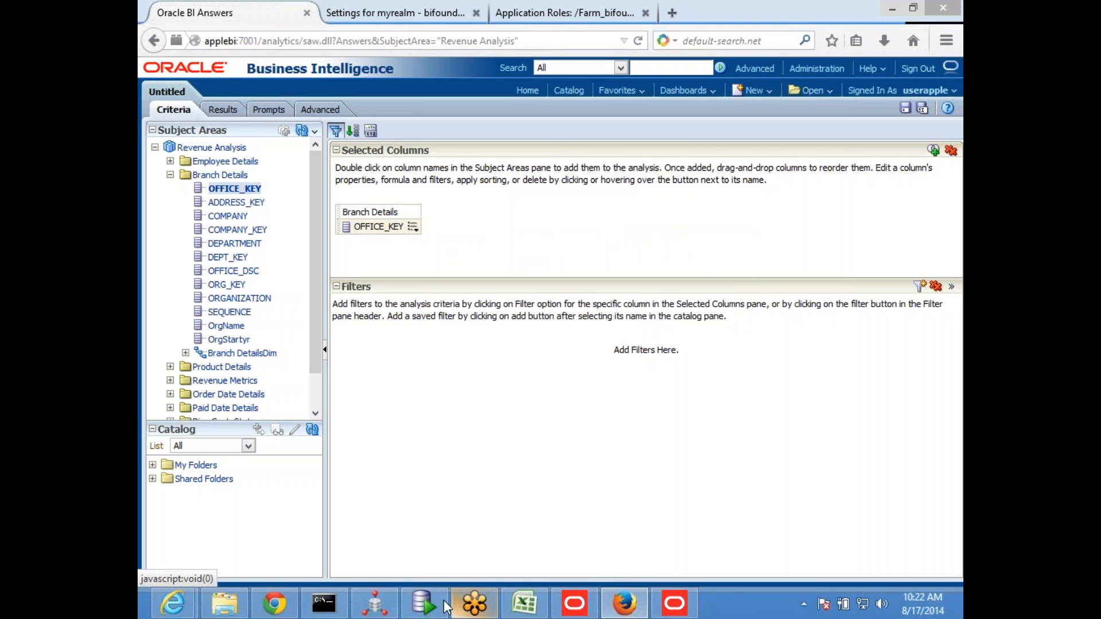
Switch to SQL Developer and review the test1 and test2 values in the ROW_WISE query result
{"action": "left_click", "coordinate": [423, 603]}
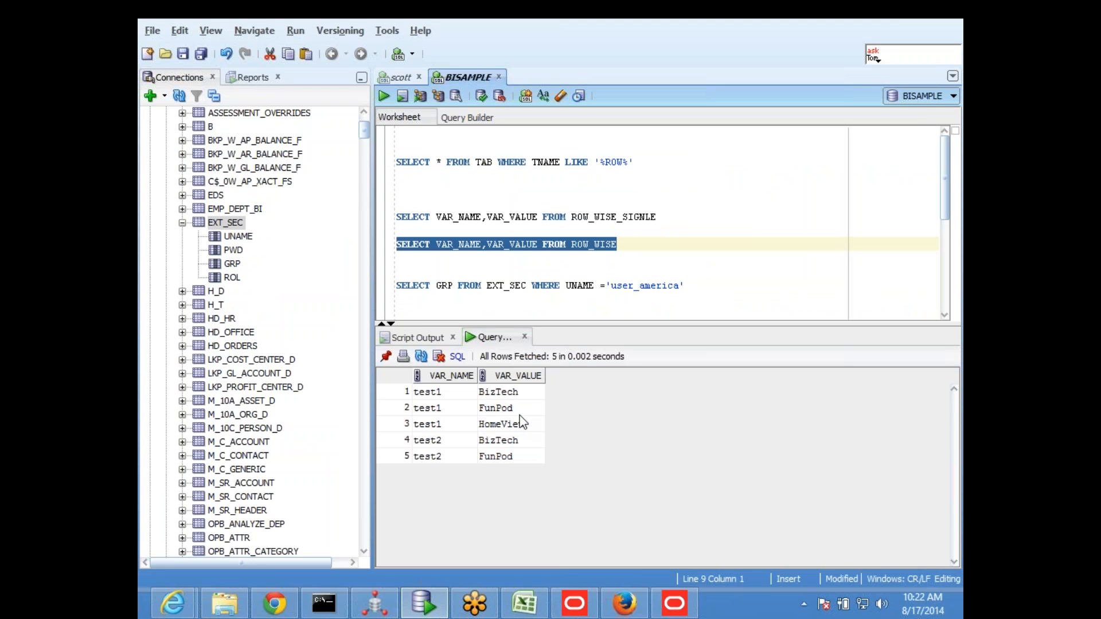
{"action": "left_click", "coordinate": [891, 8]}
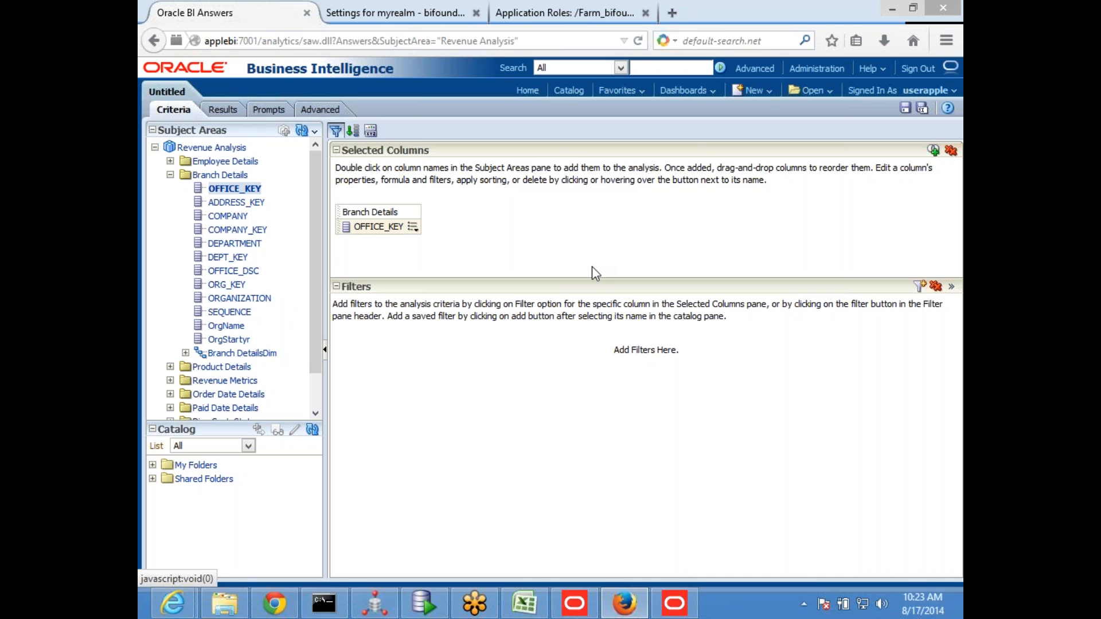
Add OFFICE_KEY to the analysis again as a second column and insert the repository variable test1 into its formula
{"action": "left_click_drag", "start_coordinate": [243, 189], "coordinate": [455, 246]}
{"action": "left_click", "coordinate": [497, 227]}
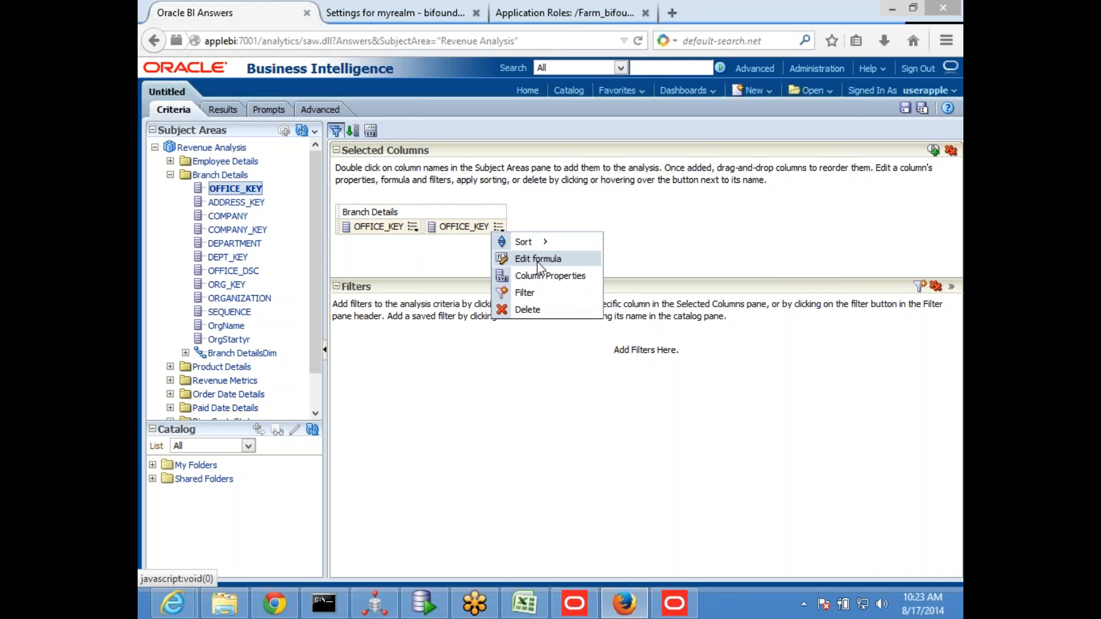
{"action": "left_click", "coordinate": [538, 260]}
{"action": "left_click", "coordinate": [619, 481]}
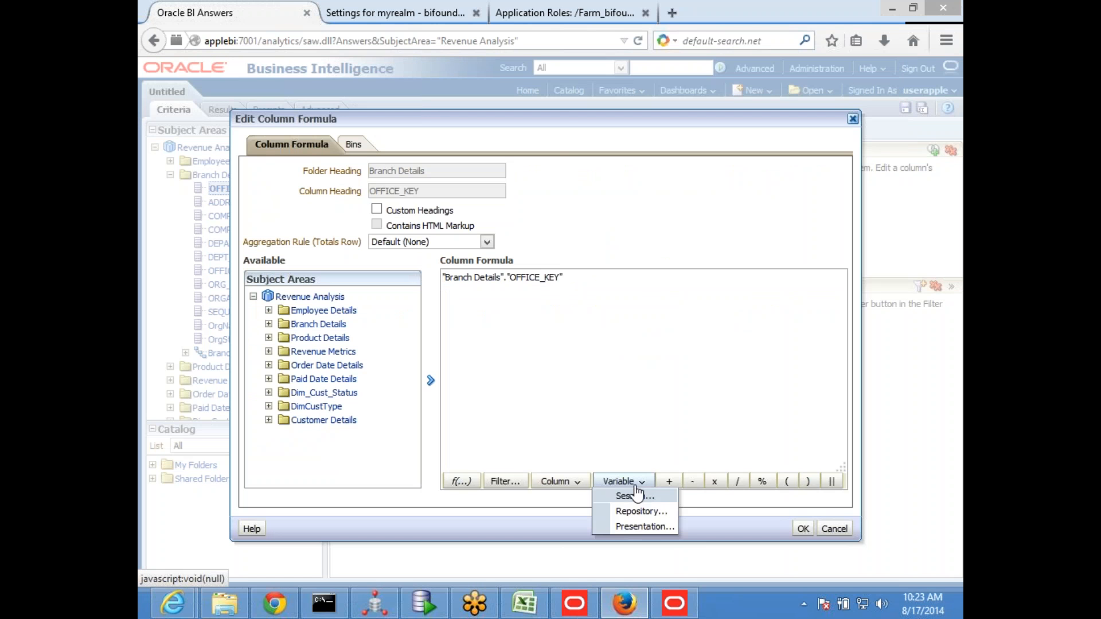
{"action": "left_click", "coordinate": [654, 512]}
{"action": "left_click", "coordinate": [616, 414]}
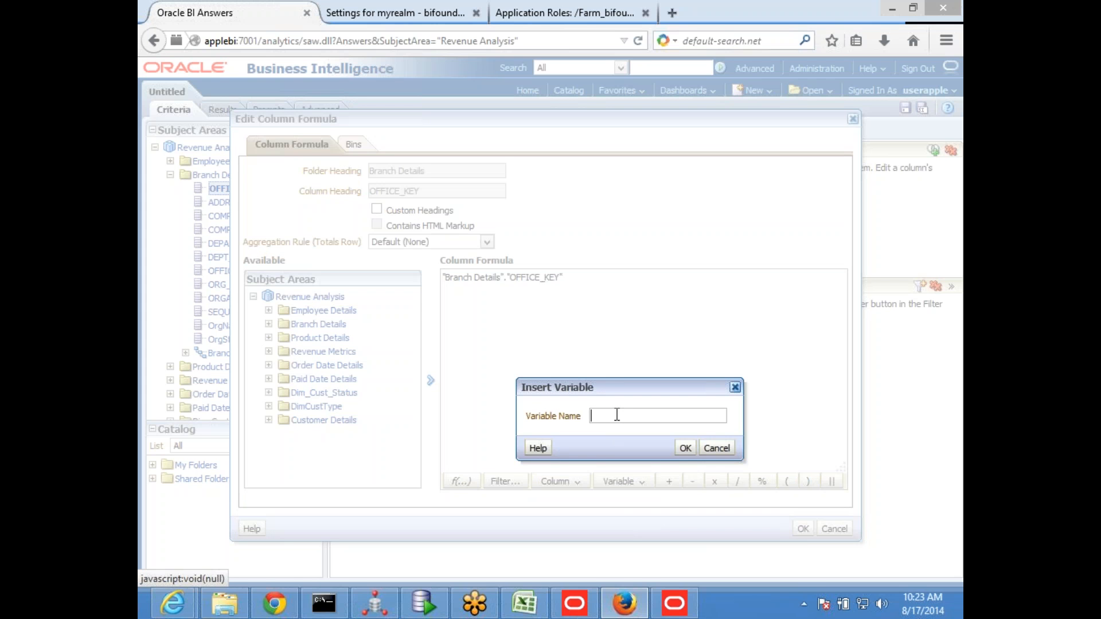
{"action": "type", "text": "test1"}
{"action": "left_click", "coordinate": [685, 450]}
Try to apply VALUELISTOF("test1") as the second OFFICE_KEY column's whole formula, and leave the formula editor
{"action": "left_click", "coordinate": [720, 340]}
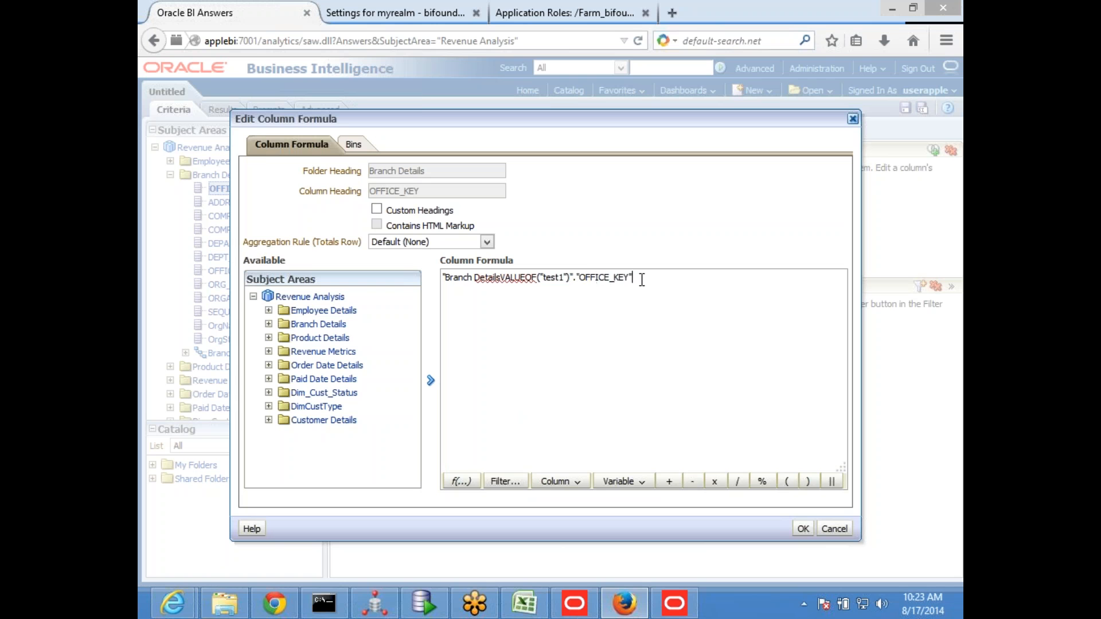
{"action": "key", "text": "BackSpace"}
{"action": "key", "text": "BackSpace"}
{"action": "key", "text": "BackSpace"}
{"action": "key", "text": "BackSpace"}
{"action": "key", "text": "BackSpace"}
{"action": "key", "text": "BackSpace"}
{"action": "key", "text": "BackSpace"}
{"action": "key", "text": "BackSpace"}
{"action": "key", "text": "BackSpace"}
{"action": "key", "text": "BackSpace"}
{"action": "key", "text": "BackSpace"}
{"action": "key", "text": "BackSpace"}
{"action": "key", "text": "Left"}
{"action": "key", "text": "ctrl+Left"}
{"action": "key", "text": "ctrl+Left"}
{"action": "key", "text": "Left"}
{"action": "key", "text": "Right"}
{"action": "key", "text": "Right"}
{"action": "key", "text": "Right"}
{"action": "key", "text": "Right"}
{"action": "key", "text": "Right"}
{"action": "key", "text": "Right"}
{"action": "key", "text": "BackSpace"}
{"action": "key", "text": "BackSpace"}
{"action": "key", "text": "BackSpace"}
{"action": "key", "text": "BackSpace"}
{"action": "key", "text": "BackSpace"}
{"action": "key", "text": "BackSpace"}
{"action": "key", "text": "BackSpace"}
{"action": "key", "text": "BackSpace"}
{"action": "key", "text": "BackSpace"}
{"action": "key", "text": "BackSpace"}
{"action": "key", "text": "BackSpace"}
{"action": "key", "text": "BackSpace"}
{"action": "key", "text": "BackSpace"}
{"action": "key", "text": "BackSpace"}
{"action": "key", "text": "BackSpace"}
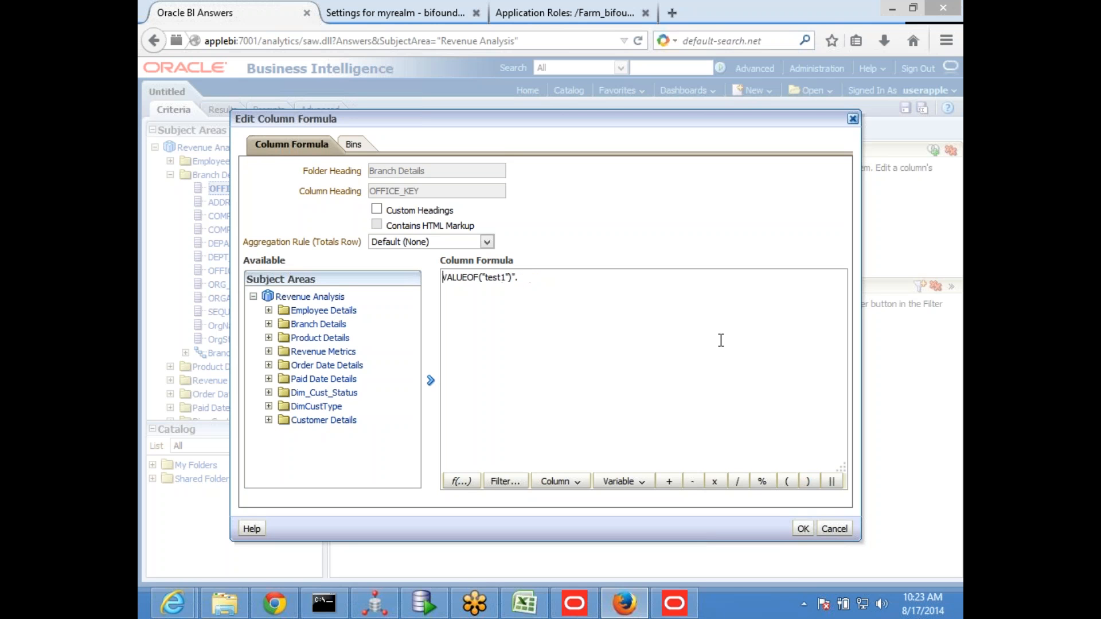
{"action": "key", "text": "End"}
{"action": "key", "text": "BackSpace"}
{"action": "key", "text": "Left"}
{"action": "key", "text": "Left"}
{"action": "key", "text": "Left"}
{"action": "key", "text": "Left"}
{"action": "key", "text": "Left"}
{"action": "key", "text": "Left"}
{"action": "key", "text": "Left"}
{"action": "key", "text": "Left"}
{"action": "key", "text": "Left"}
{"action": "key", "text": "Left"}
{"action": "key", "text": "Left"}
{"action": "type", "text": "I"}
{"action": "type", "text": "IST"}
{"action": "left_click", "coordinate": [803, 528]}
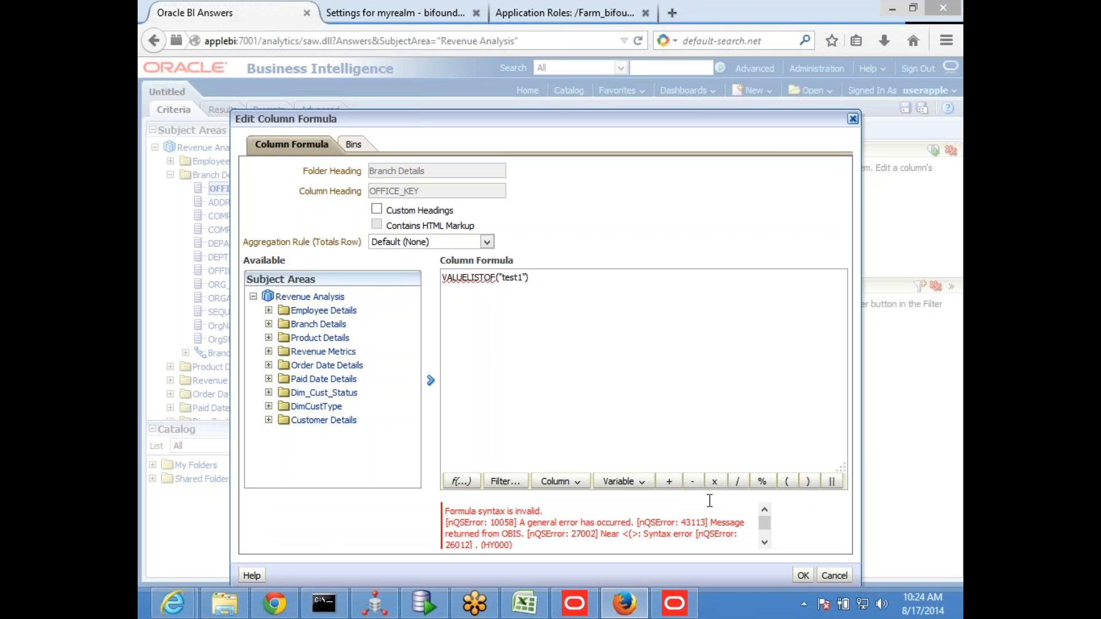
{"action": "left_click", "coordinate": [836, 574]}
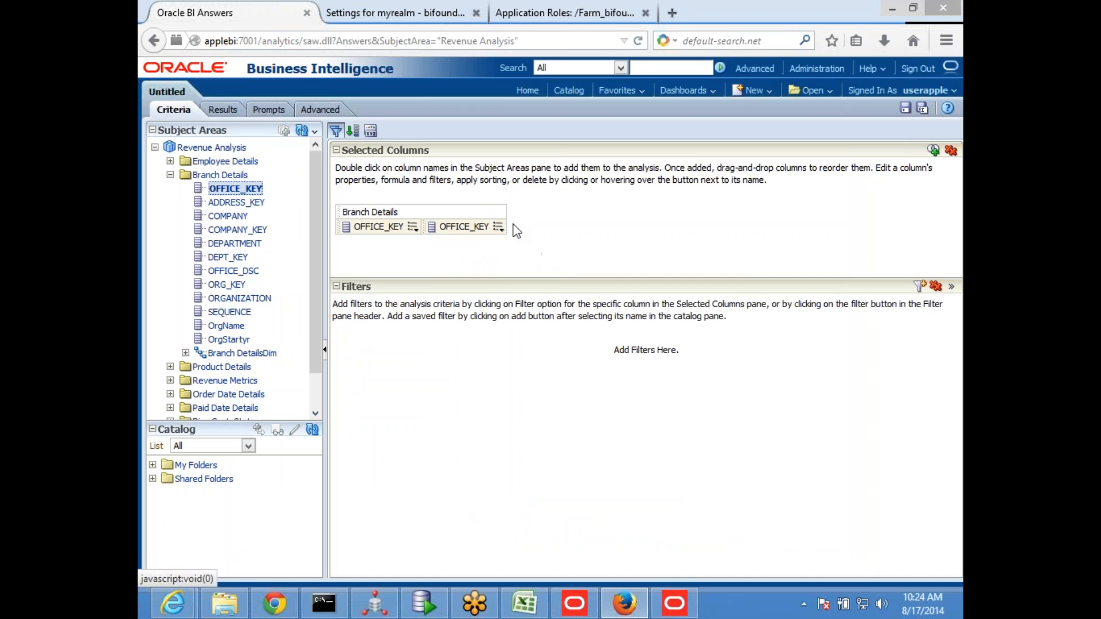
Delete both OFFICE_KEY columns from the analysis
{"action": "left_click", "coordinate": [498, 227]}
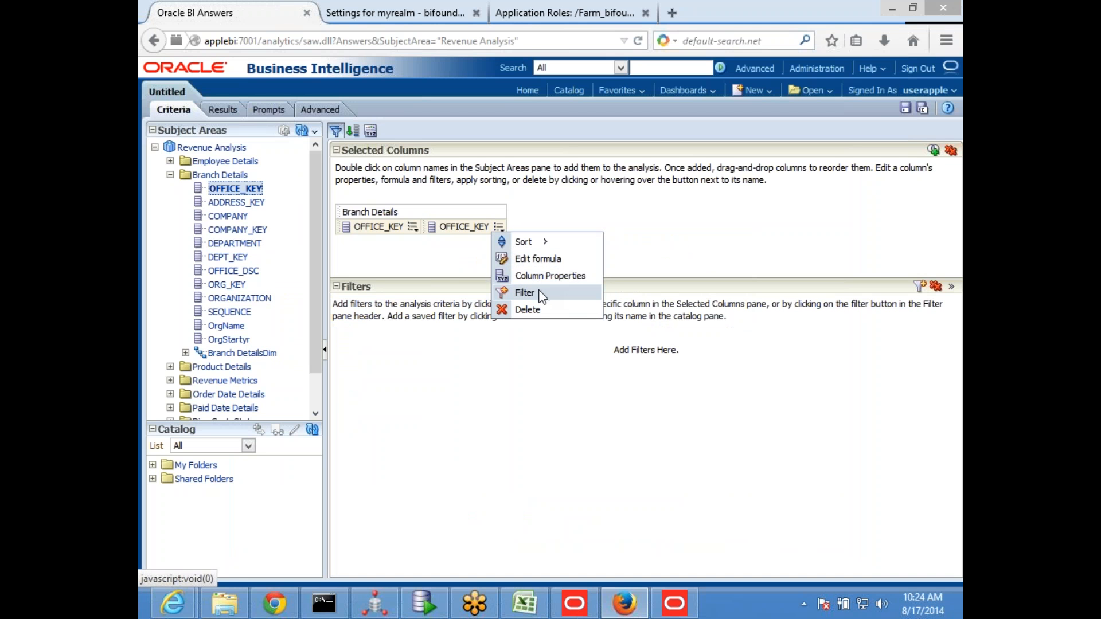
{"action": "left_click", "coordinate": [528, 310]}
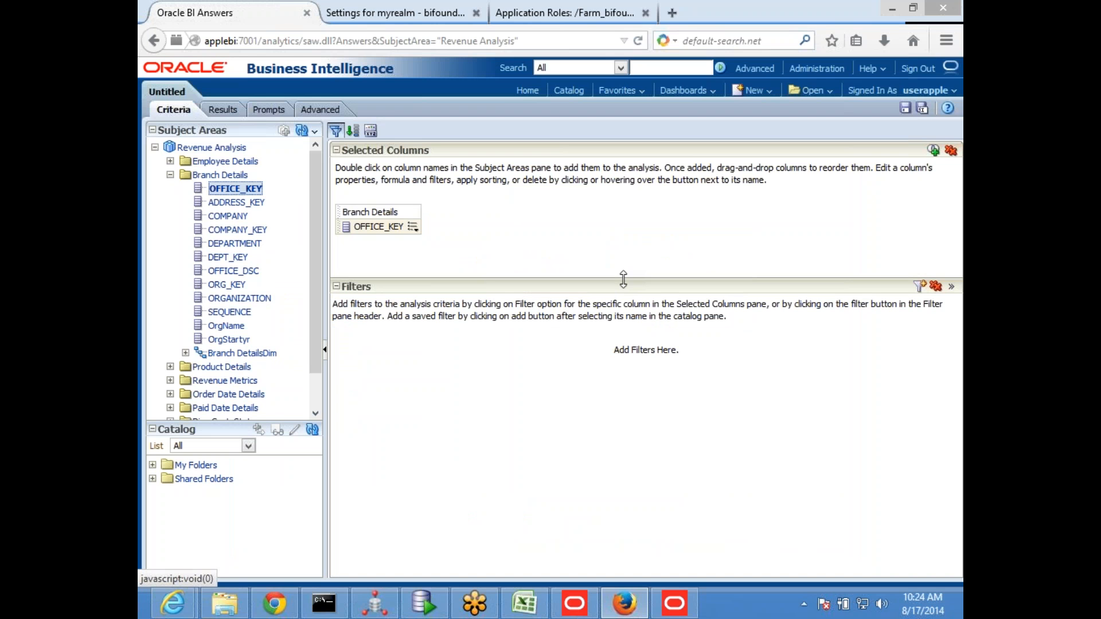
{"action": "left_click", "coordinate": [415, 227]}
{"action": "left_click", "coordinate": [450, 312]}
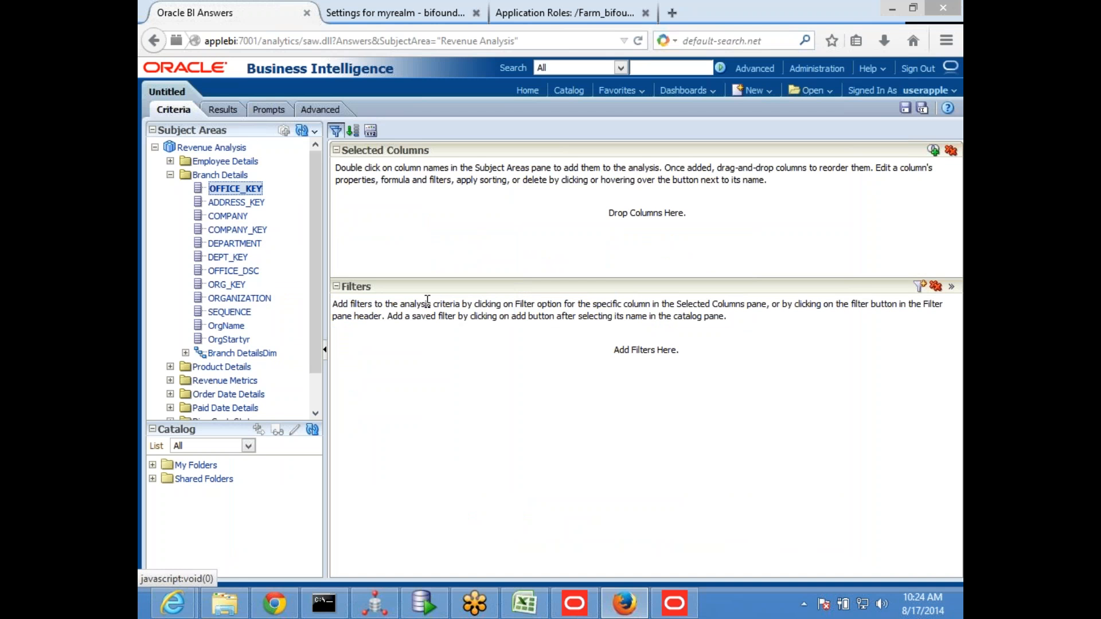
Add the BRAND column from Product Details to the analysis and display its results
{"action": "left_click", "coordinate": [170, 174]}
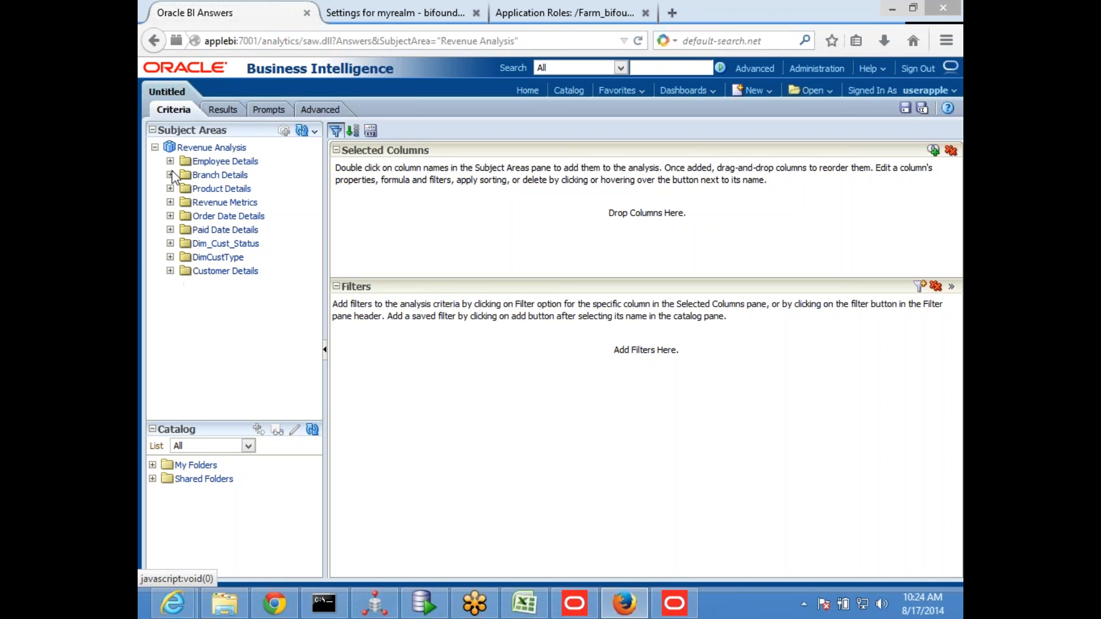
{"action": "left_click", "coordinate": [169, 188]}
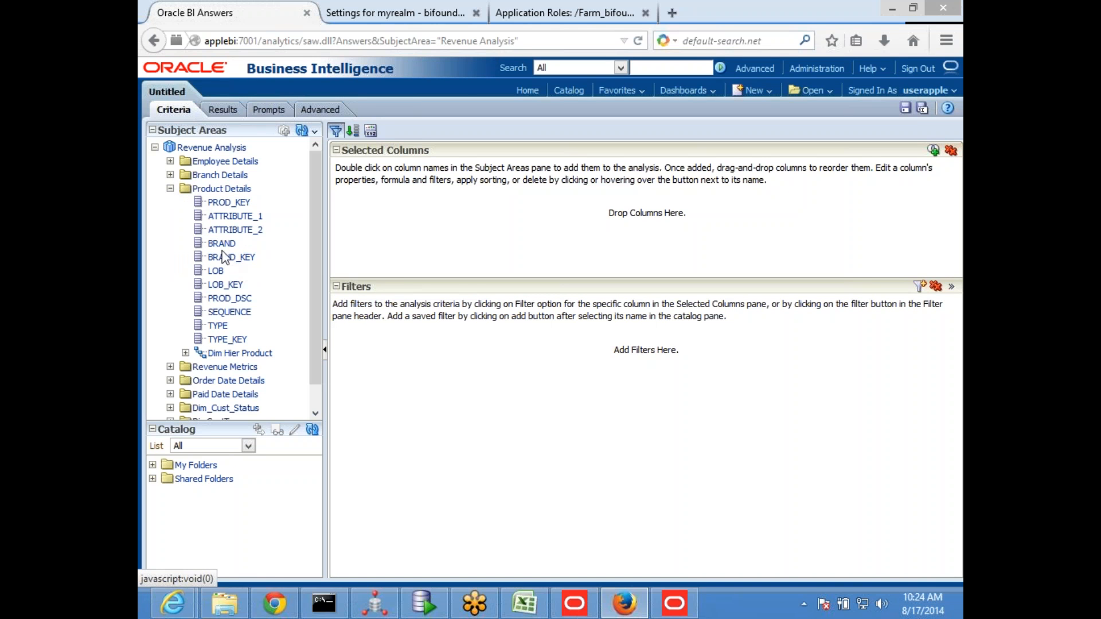
{"action": "double_click", "coordinate": [220, 245]}
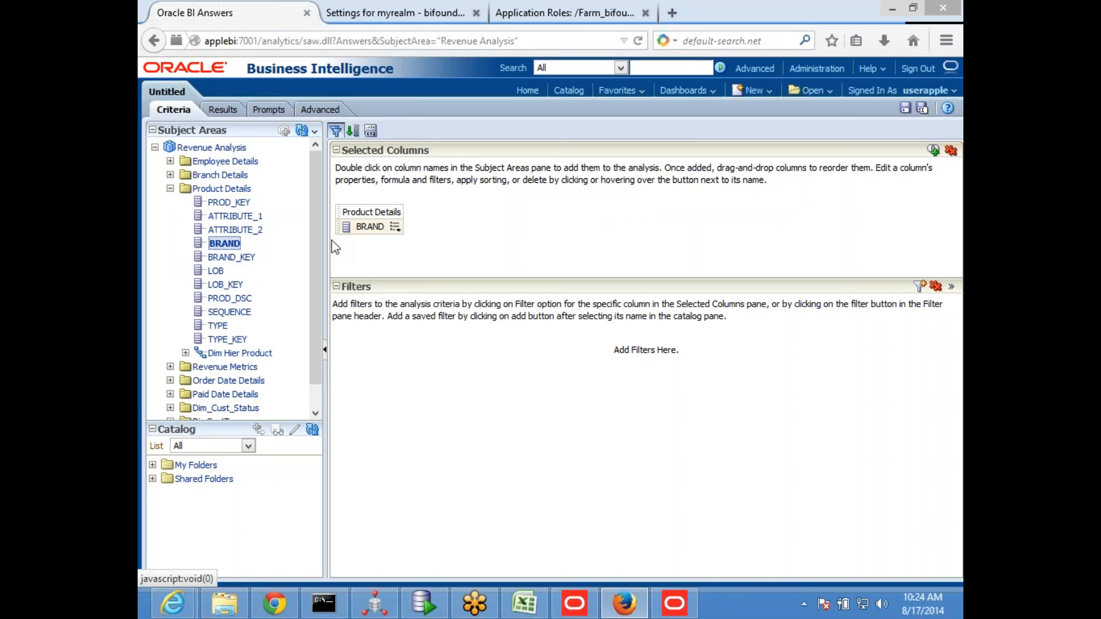
{"action": "left_click", "coordinate": [221, 110]}
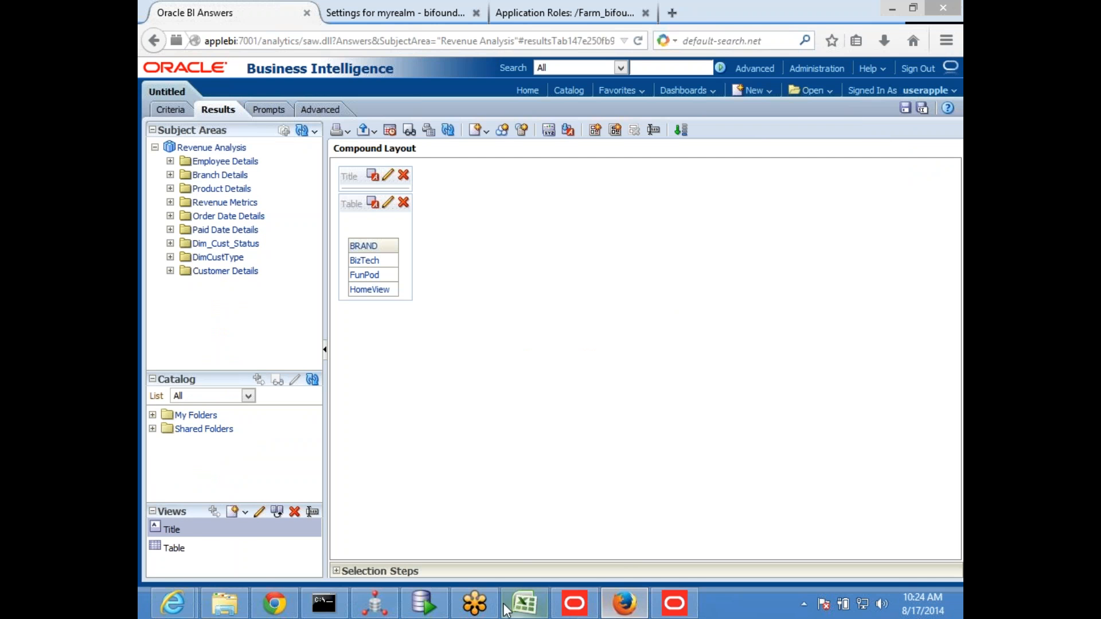
Check in SQL Developer which brands the ROW_WISE query assigns to test2, and return to the BRAND results
{"action": "left_click", "coordinate": [425, 603]}
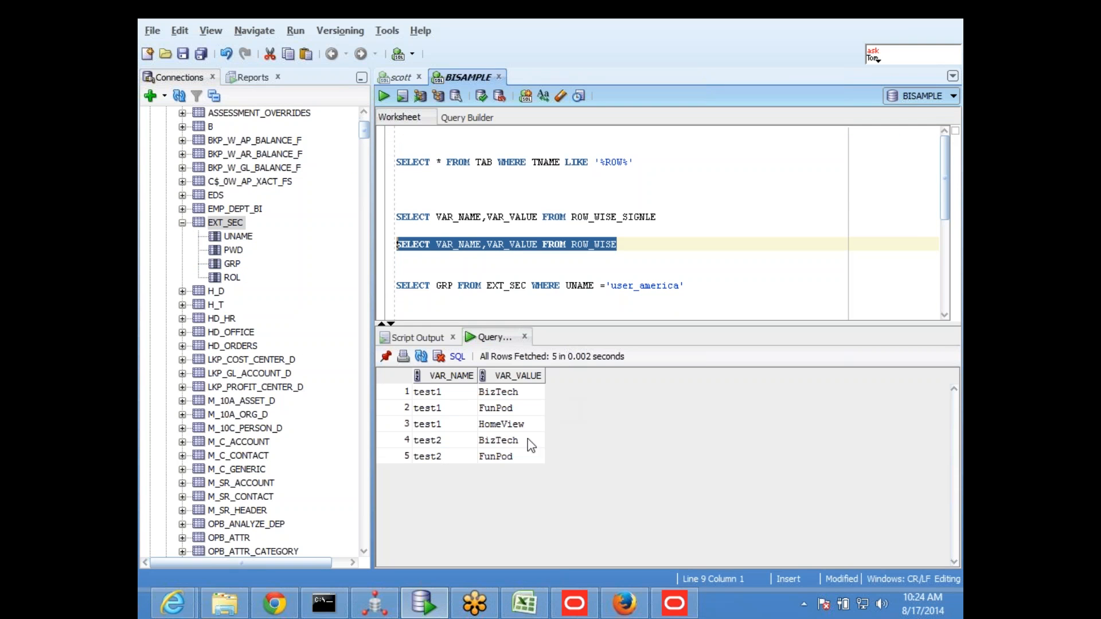
{"action": "left_click", "coordinate": [461, 441]}
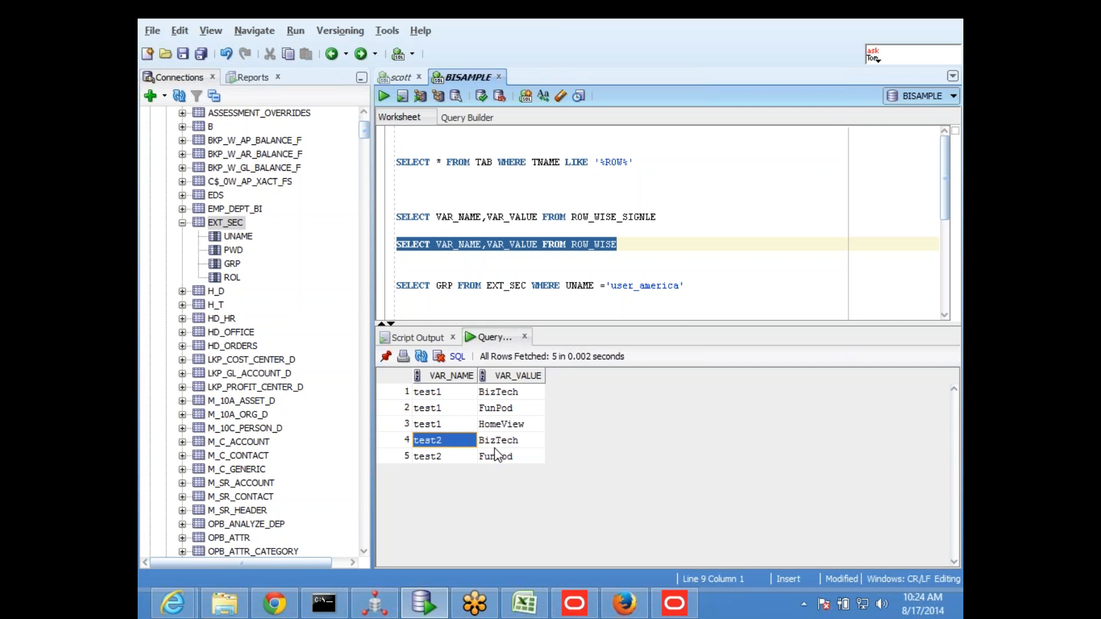
{"action": "key", "text": "alt+Tab"}
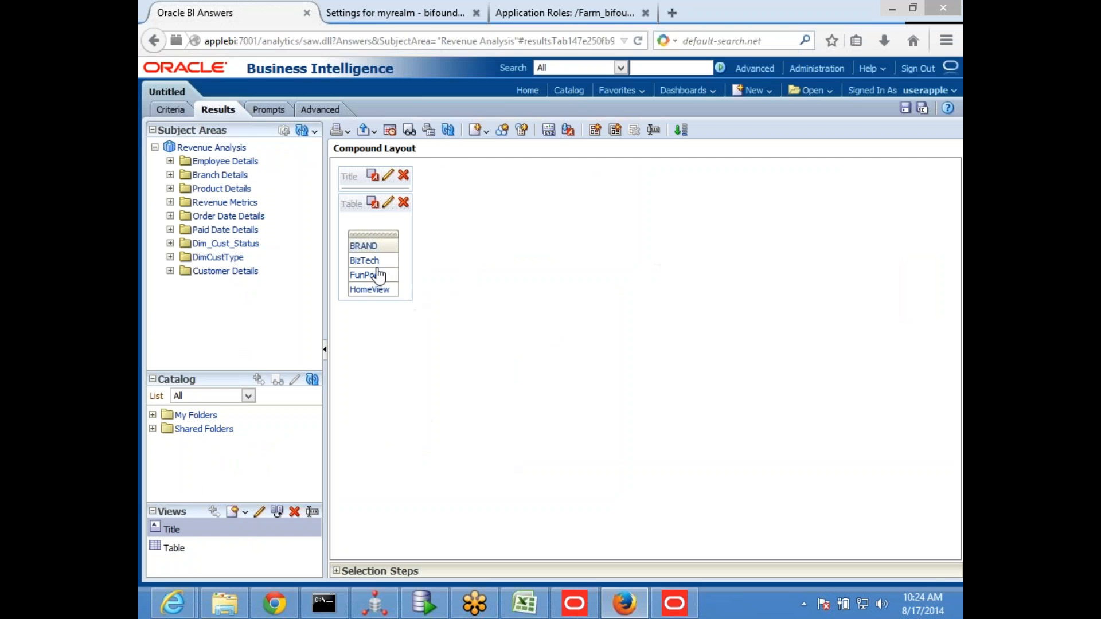
Add a filter to the BRAND column with the operator is equal to / is in and the session variable test2
{"action": "left_click", "coordinate": [170, 110]}
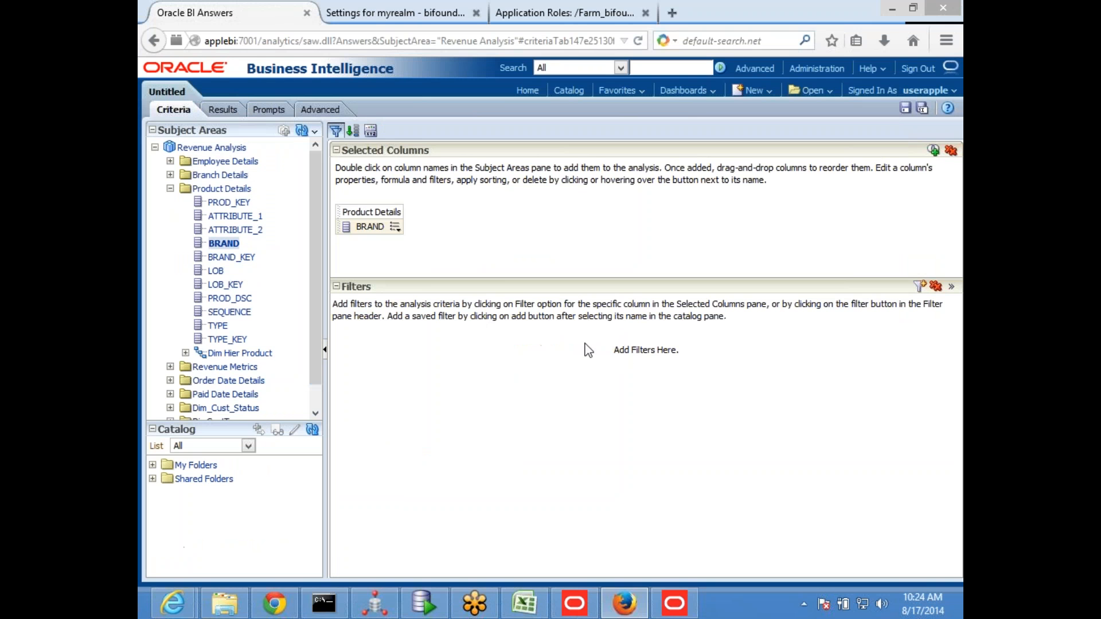
{"action": "left_click", "coordinate": [395, 227]}
{"action": "left_click", "coordinate": [425, 293]}
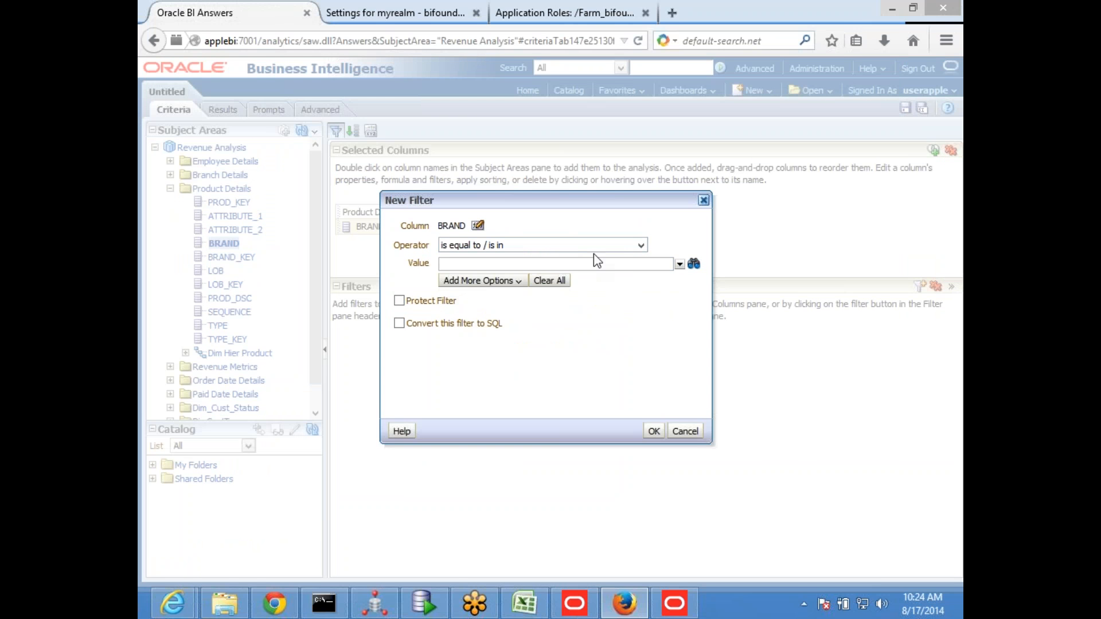
{"action": "left_click", "coordinate": [679, 264]}
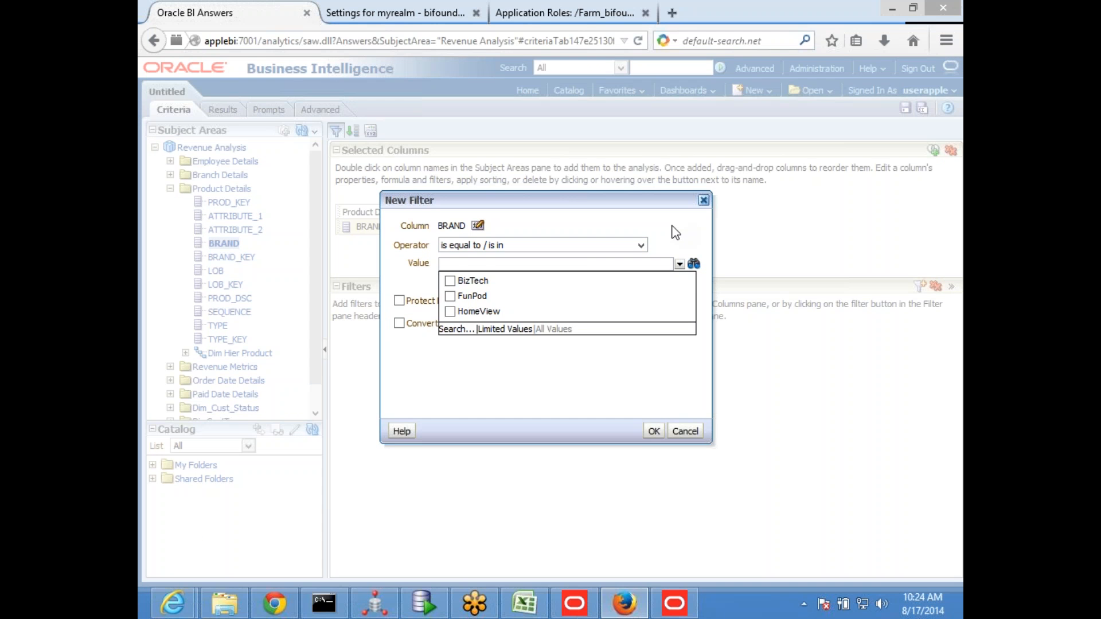
{"action": "left_click", "coordinate": [675, 232]}
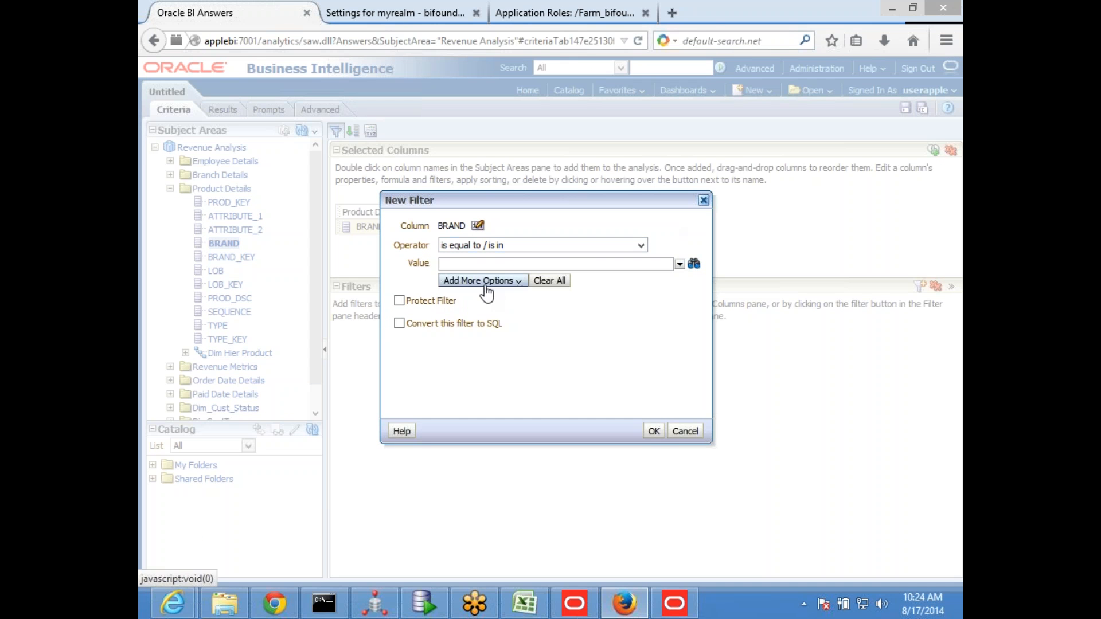
{"action": "left_click", "coordinate": [484, 281]}
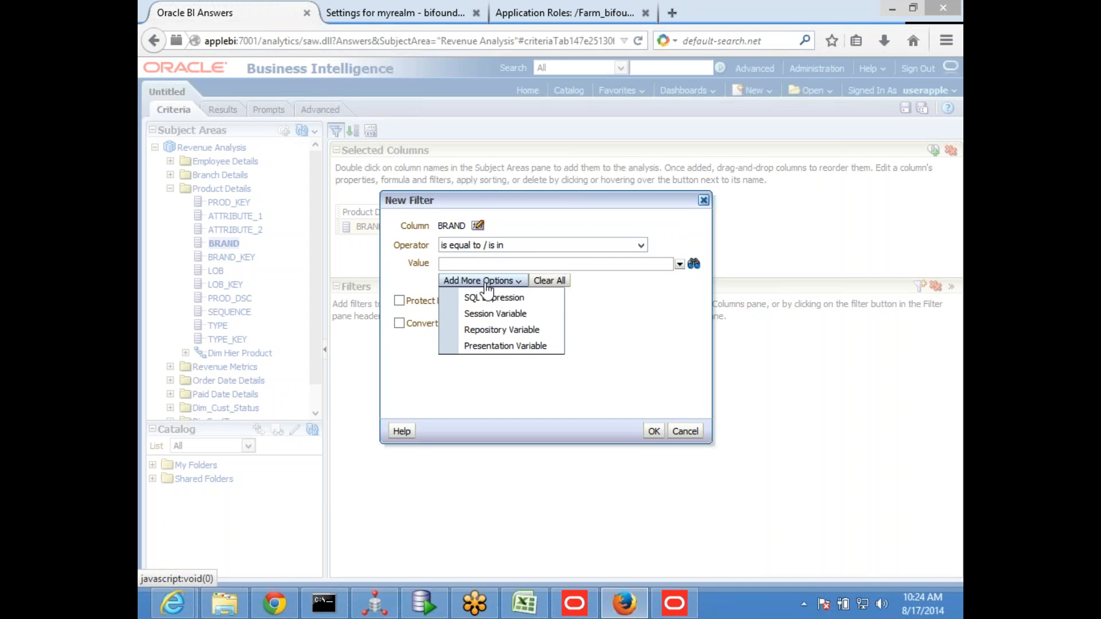
{"action": "left_click", "coordinate": [522, 316]}
{"action": "left_click", "coordinate": [556, 283]}
{"action": "type", "text": "TEST2"}
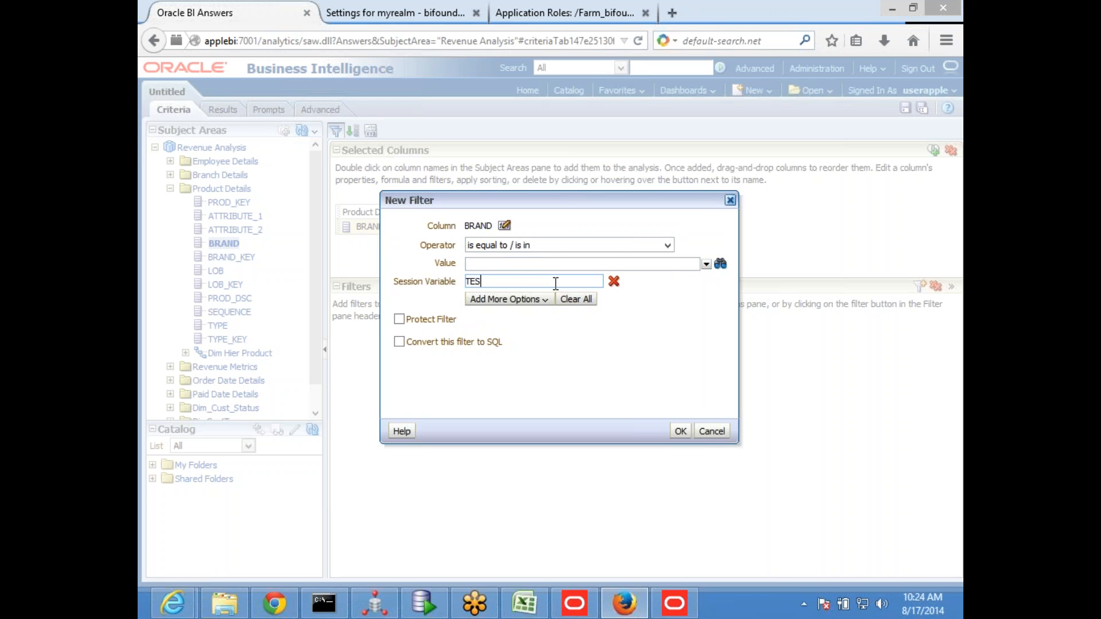
{"action": "key", "text": "BackSpace"}
{"action": "key", "text": "BackSpace"}
{"action": "key", "text": "BackSpace"}
{"action": "key", "text": "BackSpace"}
{"action": "key", "text": "BackSpace"}
{"action": "type", "text": "test2"}
{"action": "left_click", "coordinate": [681, 432]}
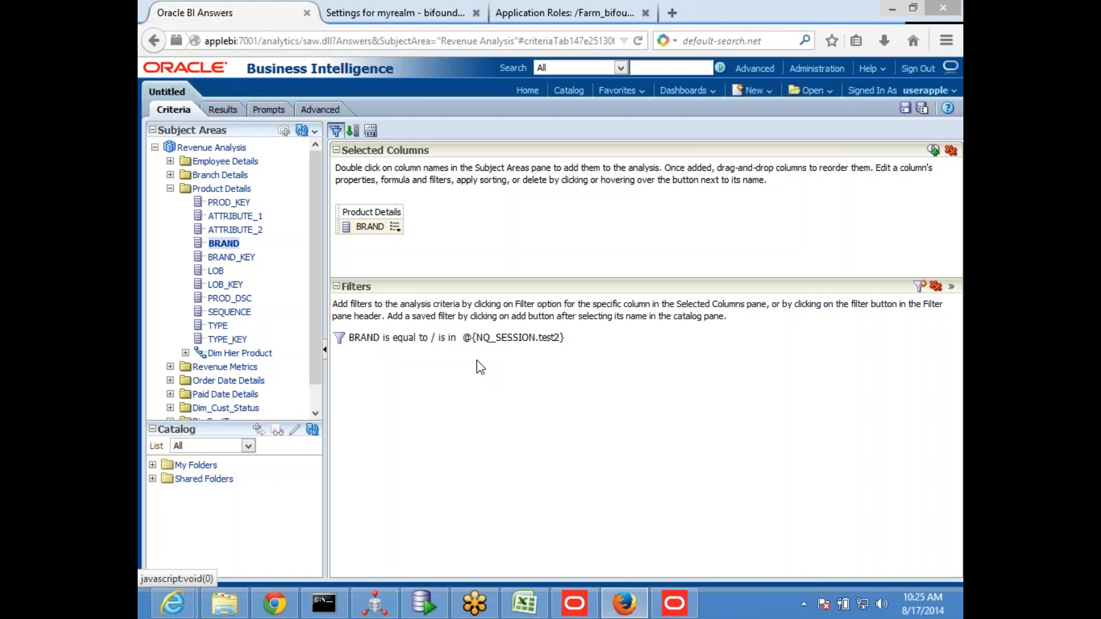
Display the filtered BRAND results and compare them with the test2 rows of the ROW_WISE query in SQL Developer
{"action": "left_click", "coordinate": [221, 111]}
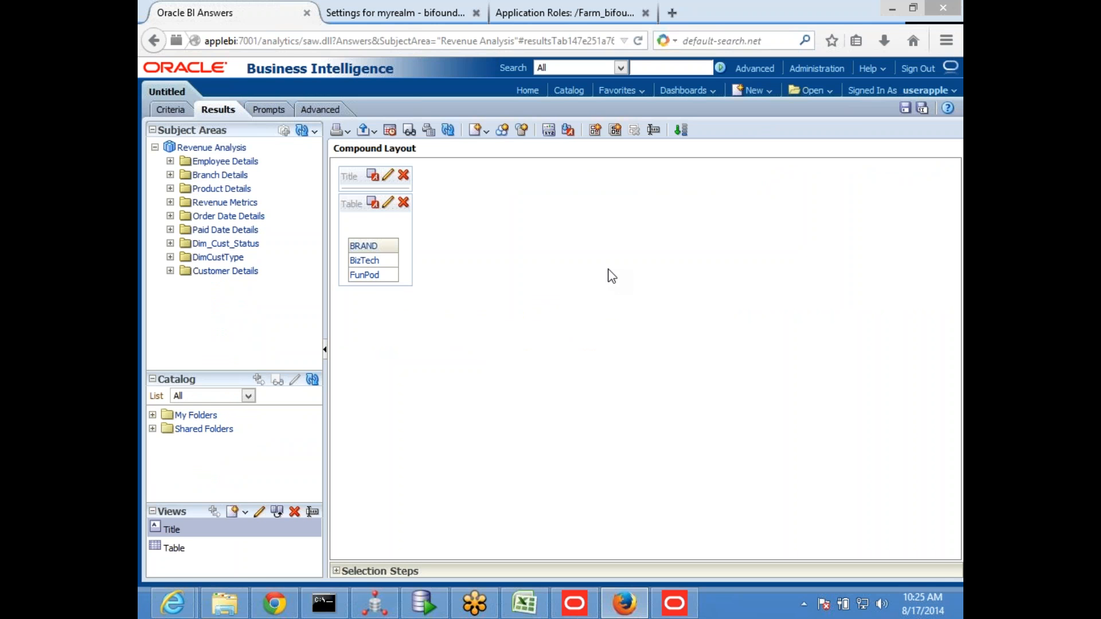
{"action": "left_click", "coordinate": [171, 110]}
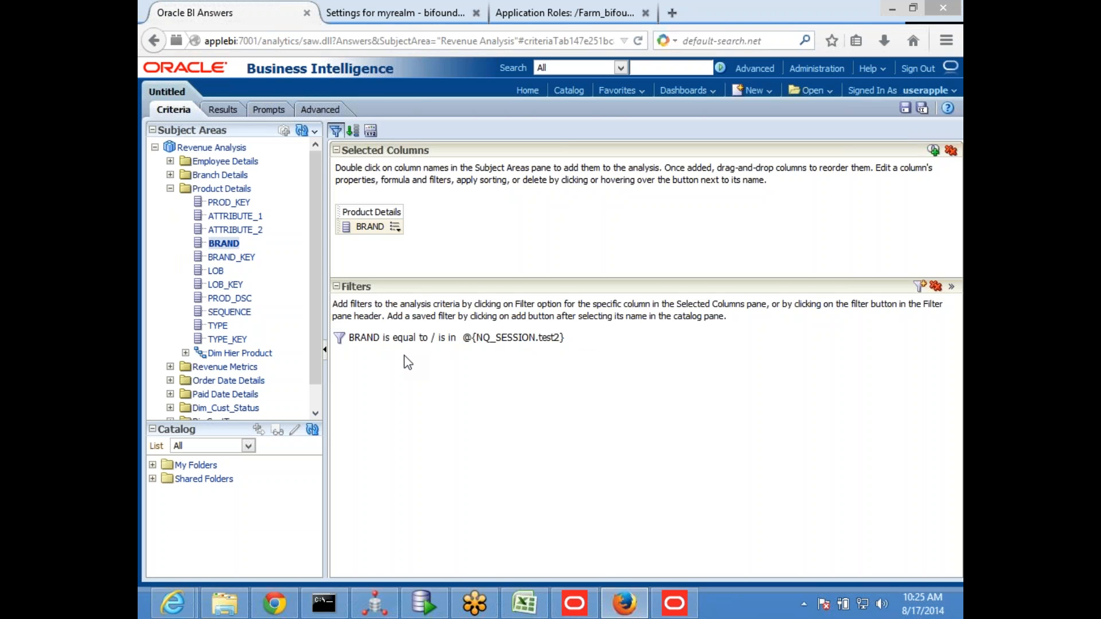
{"action": "key", "text": "alt+Tab"}
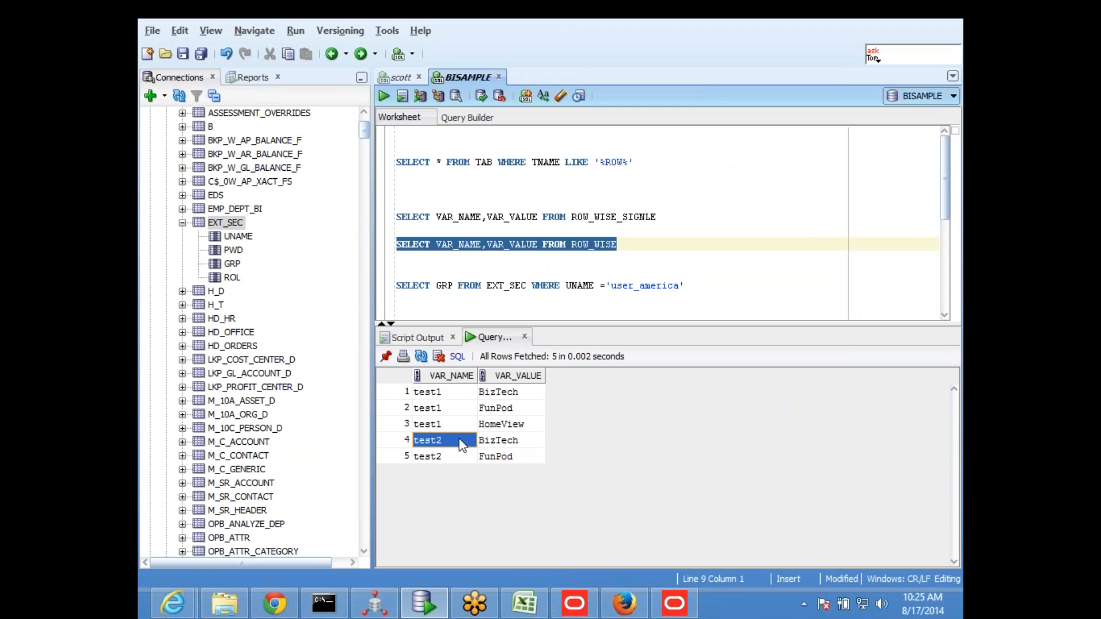
{"action": "left_click", "coordinate": [500, 443]}
{"action": "key", "text": "alt+Tab"}
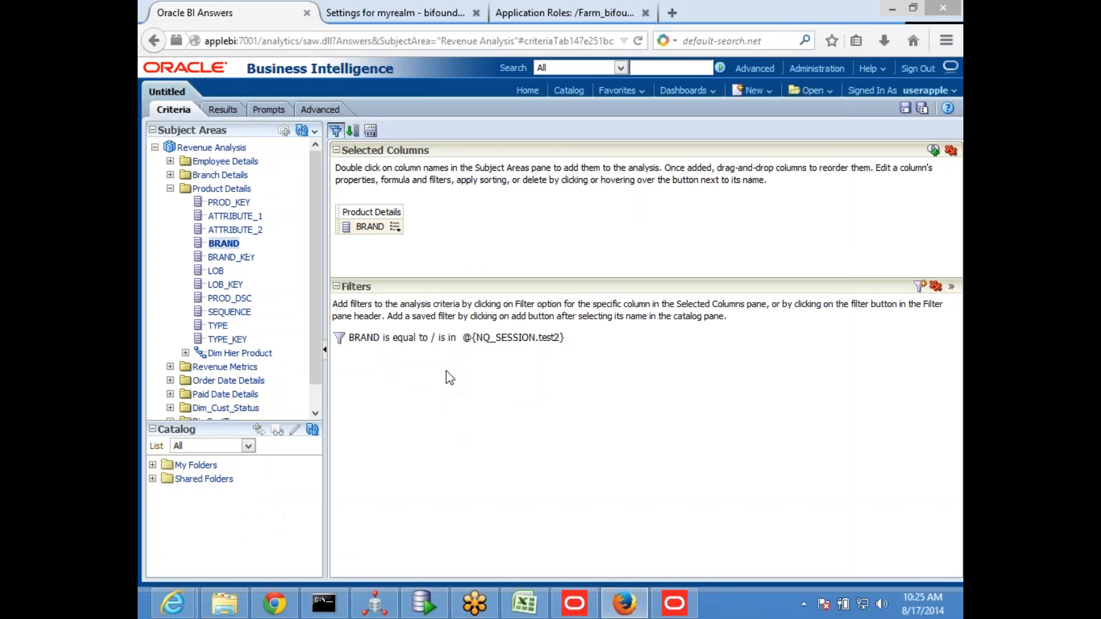
Change the session variable in the BRAND filter to test1 and display the filtered BRAND results
{"action": "left_click", "coordinate": [219, 109]}
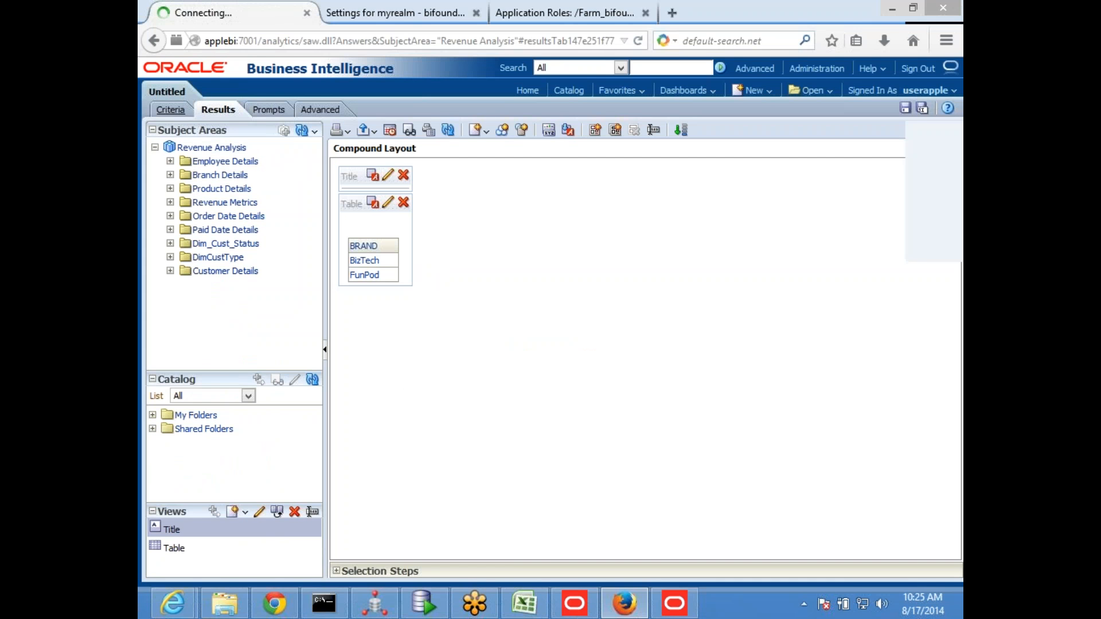
{"action": "left_click", "coordinate": [172, 110]}
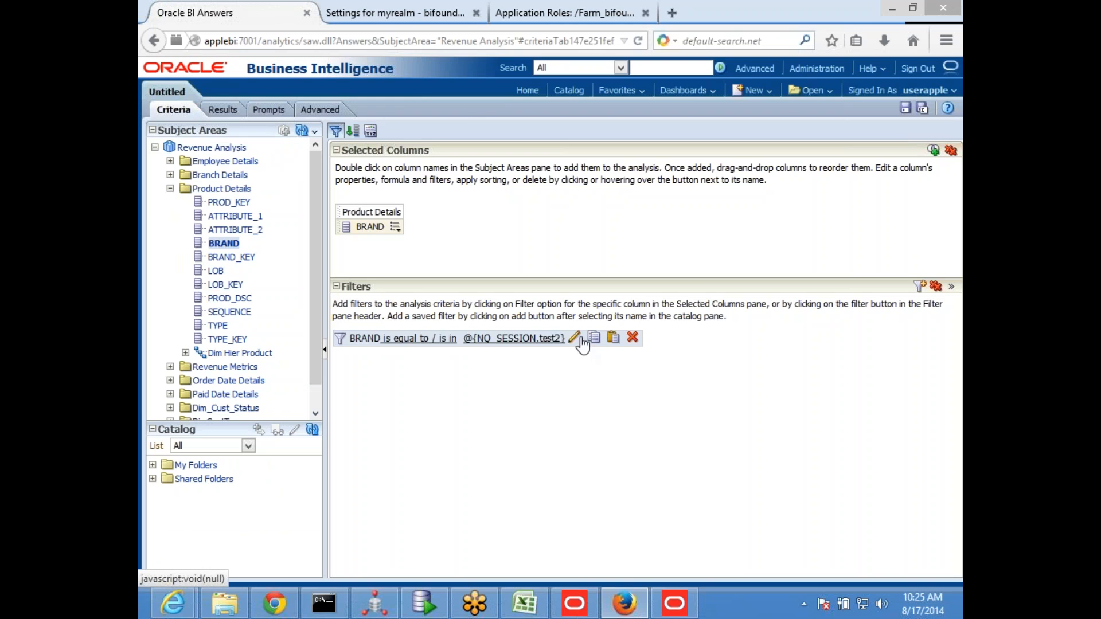
{"action": "left_click", "coordinate": [582, 337]}
{"action": "left_click", "coordinate": [480, 283]}
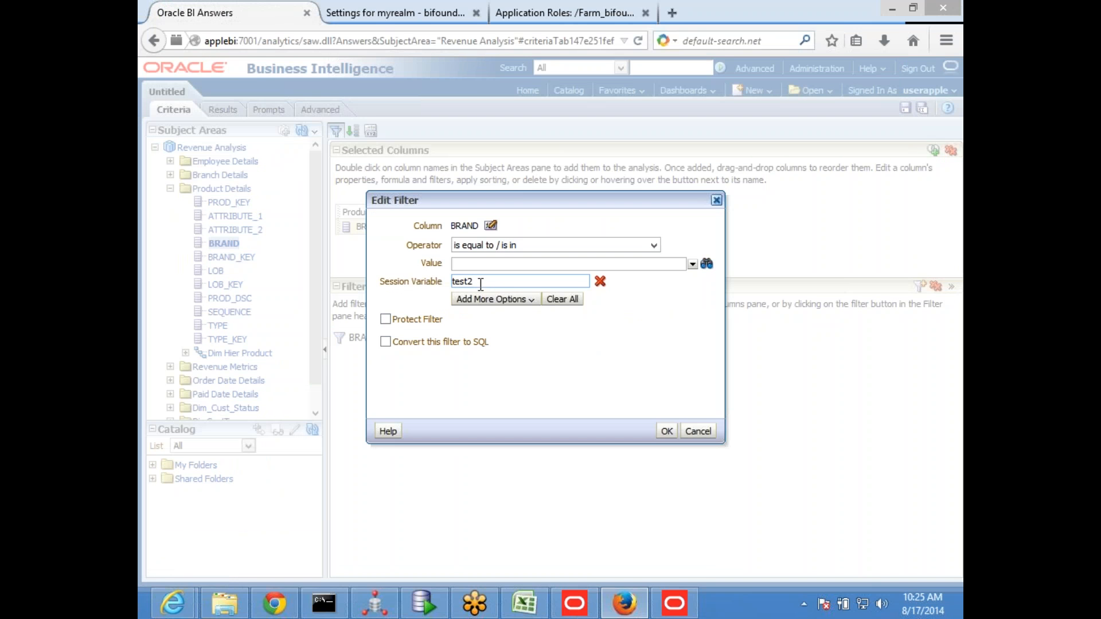
{"action": "key", "text": "BackSpace"}
{"action": "type", "text": "1"}
{"action": "left_click", "coordinate": [665, 431]}
{"action": "left_click", "coordinate": [218, 109]}
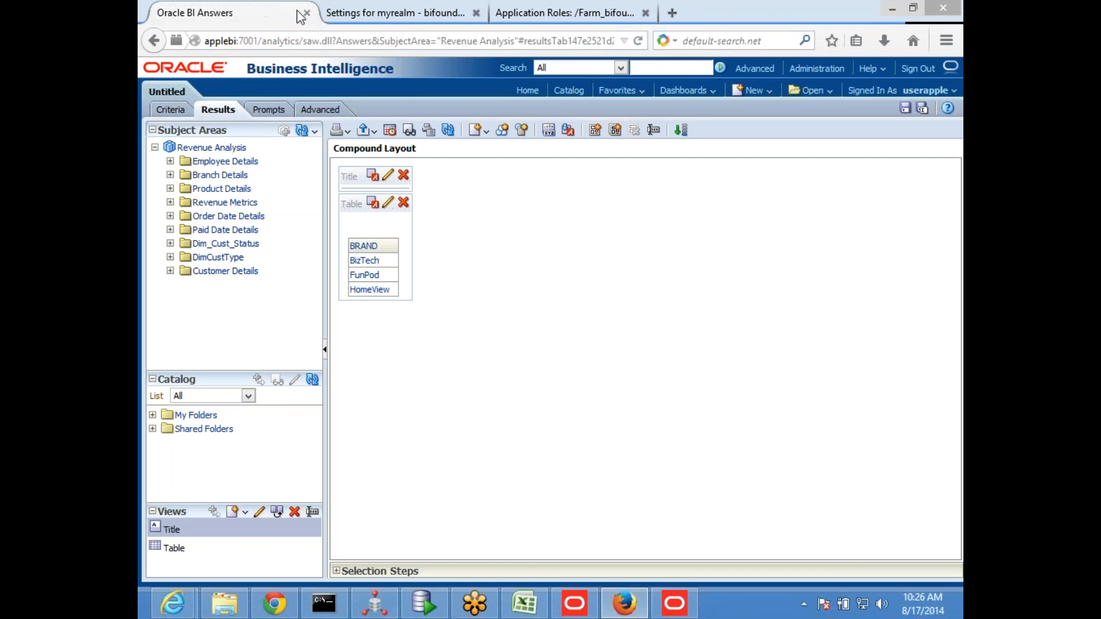
Close the myrealm settings page and the Application Roles page, and close the browser
{"action": "left_click", "coordinate": [467, 17]}
{"action": "left_click", "coordinate": [475, 12]}
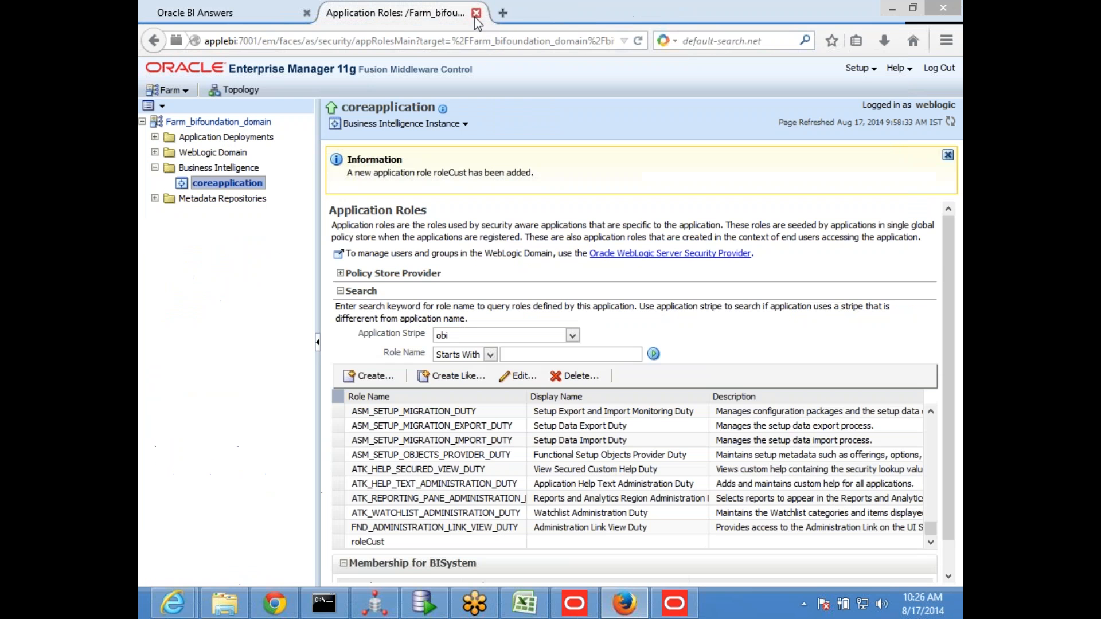
{"action": "left_click", "coordinate": [476, 12]}
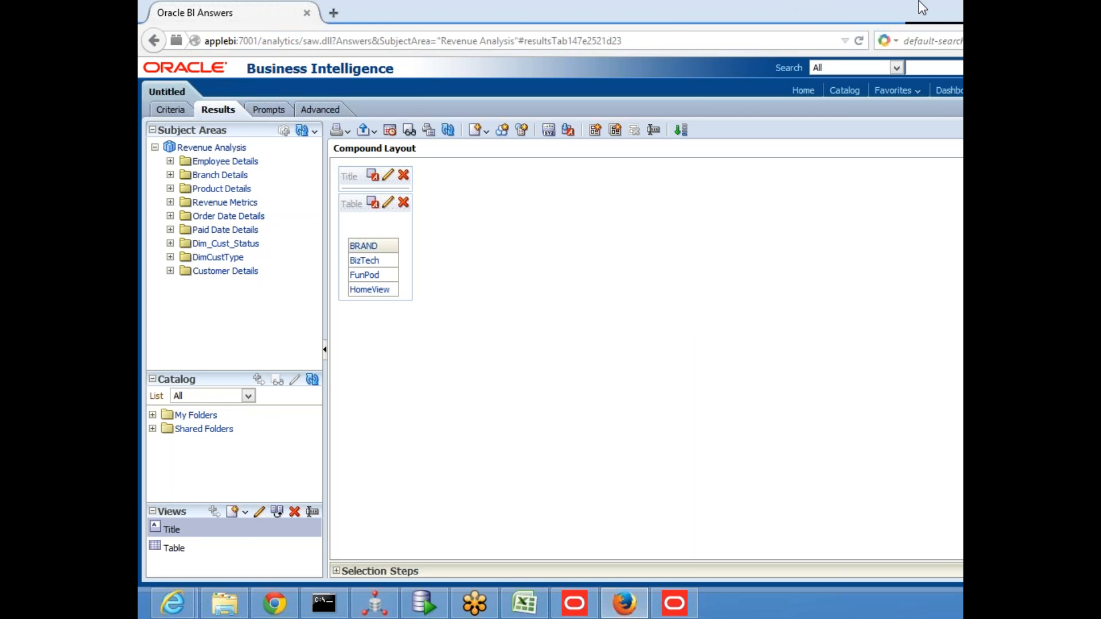
{"action": "left_click", "coordinate": [952, 5]}
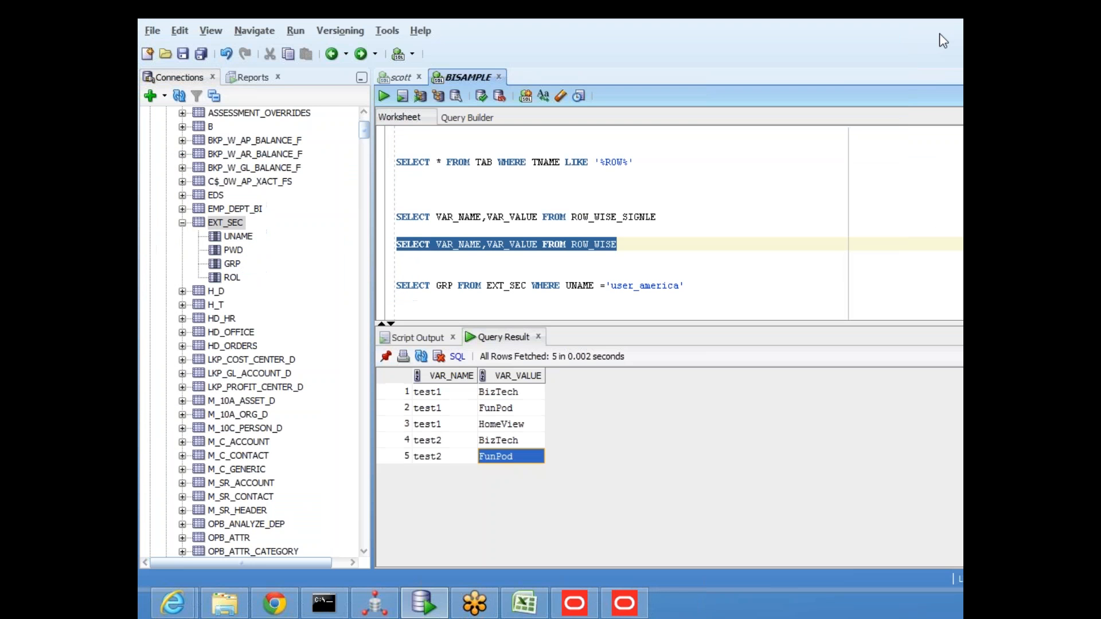